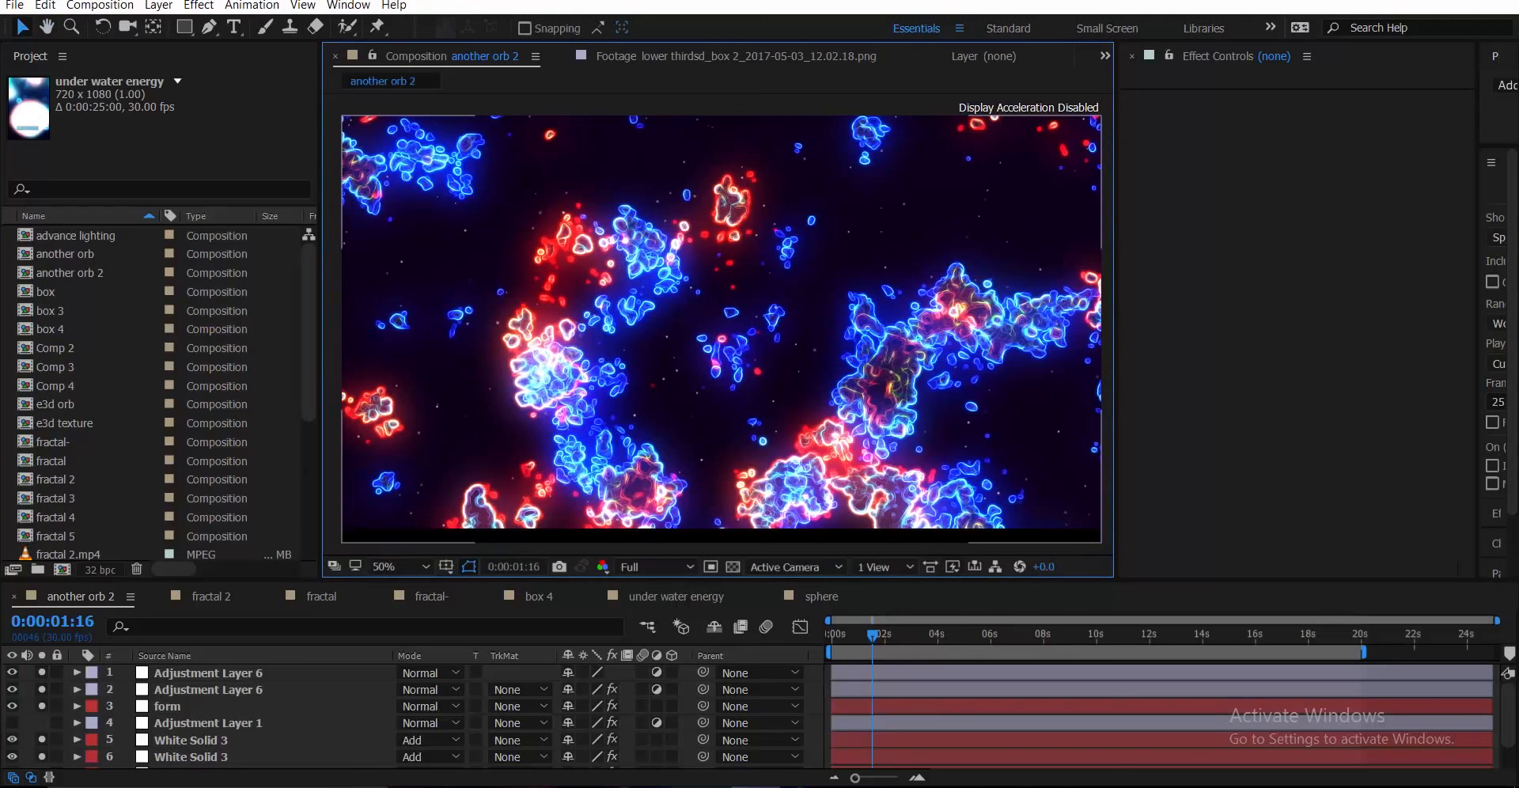
pyautogui.press(',')
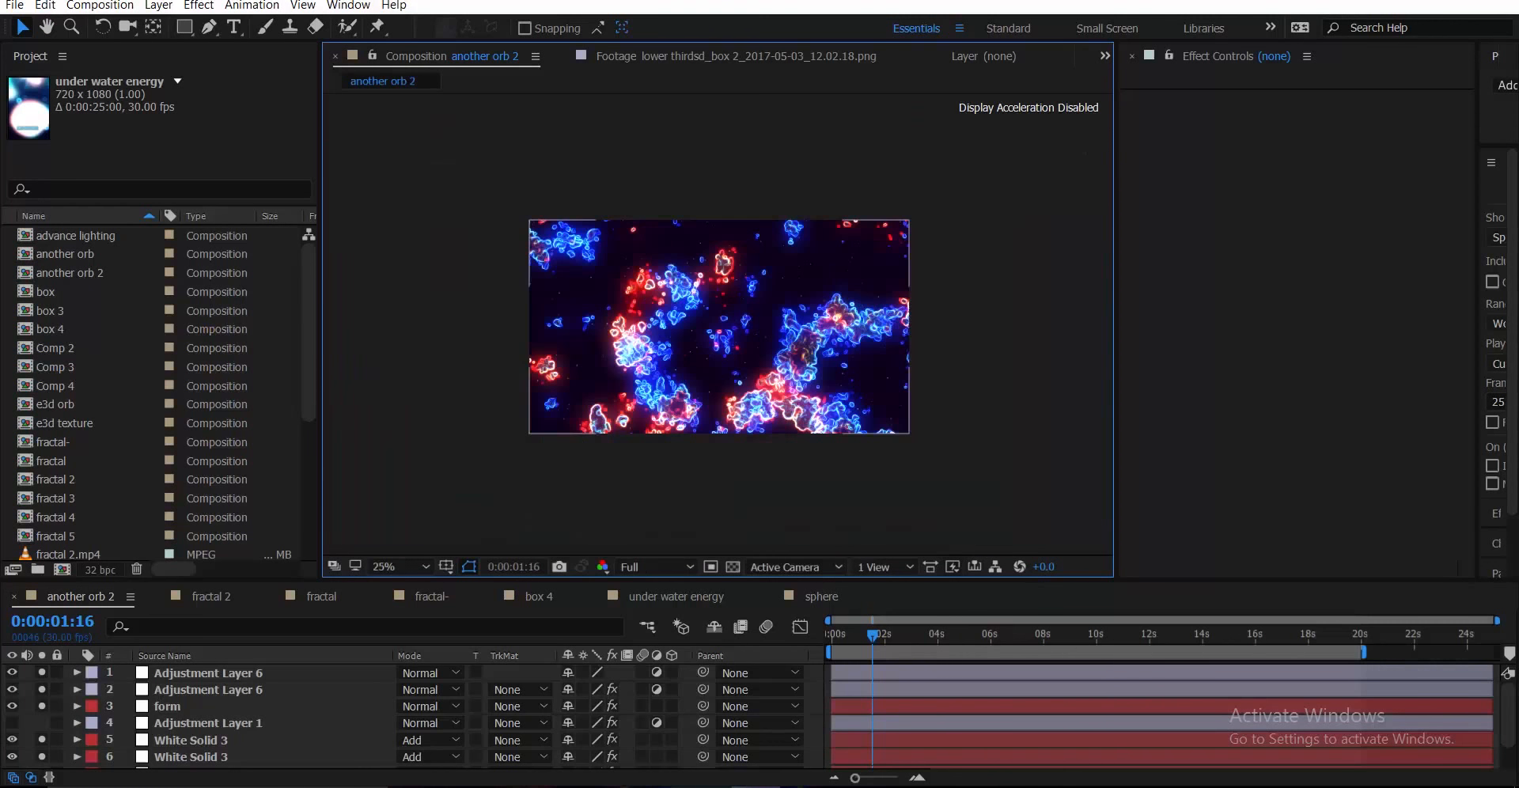
pyautogui.press('.')
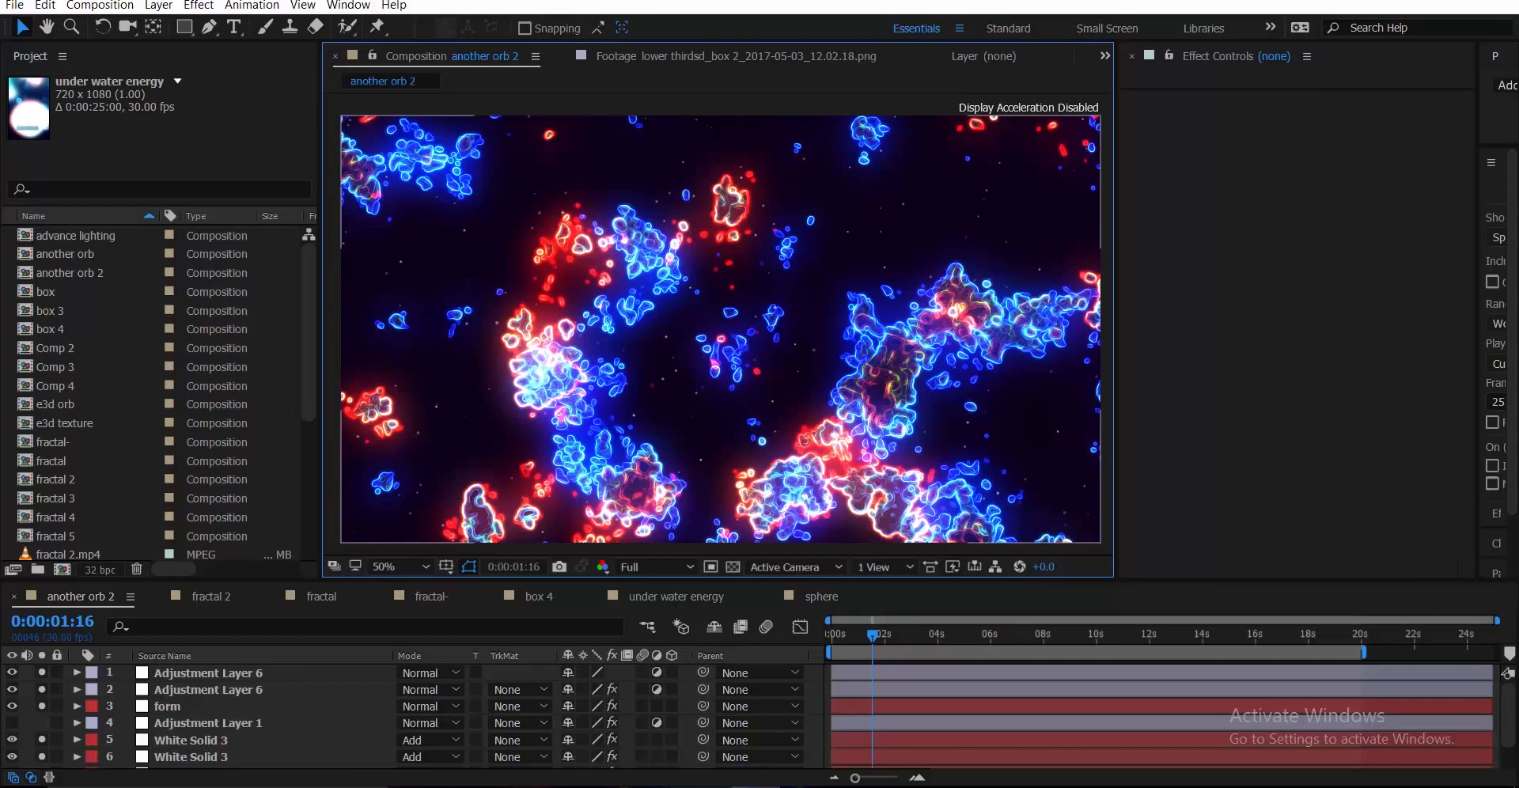
pyautogui.moveTo(608, 786)
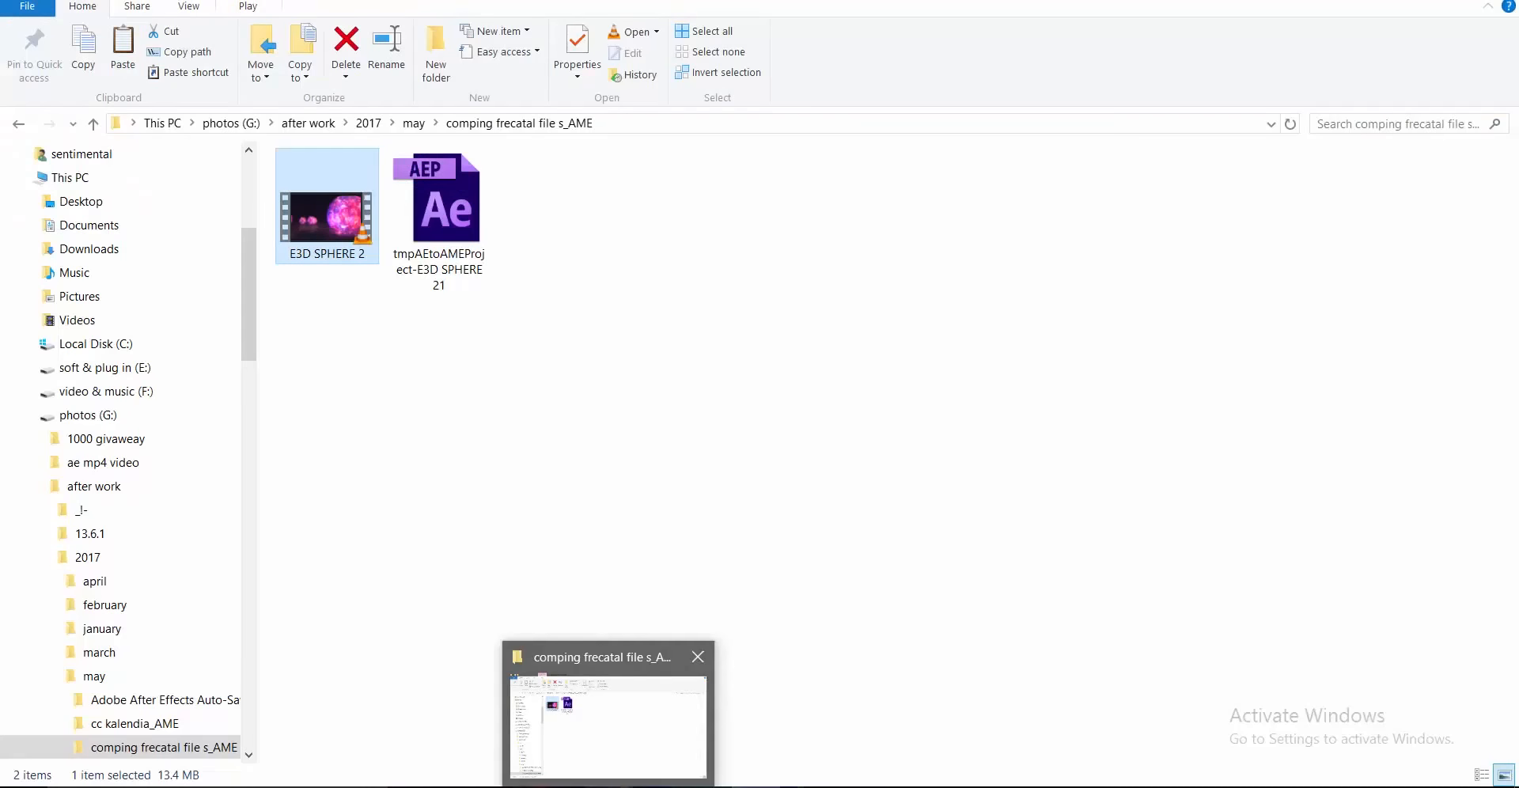
pyautogui.click(608, 726)
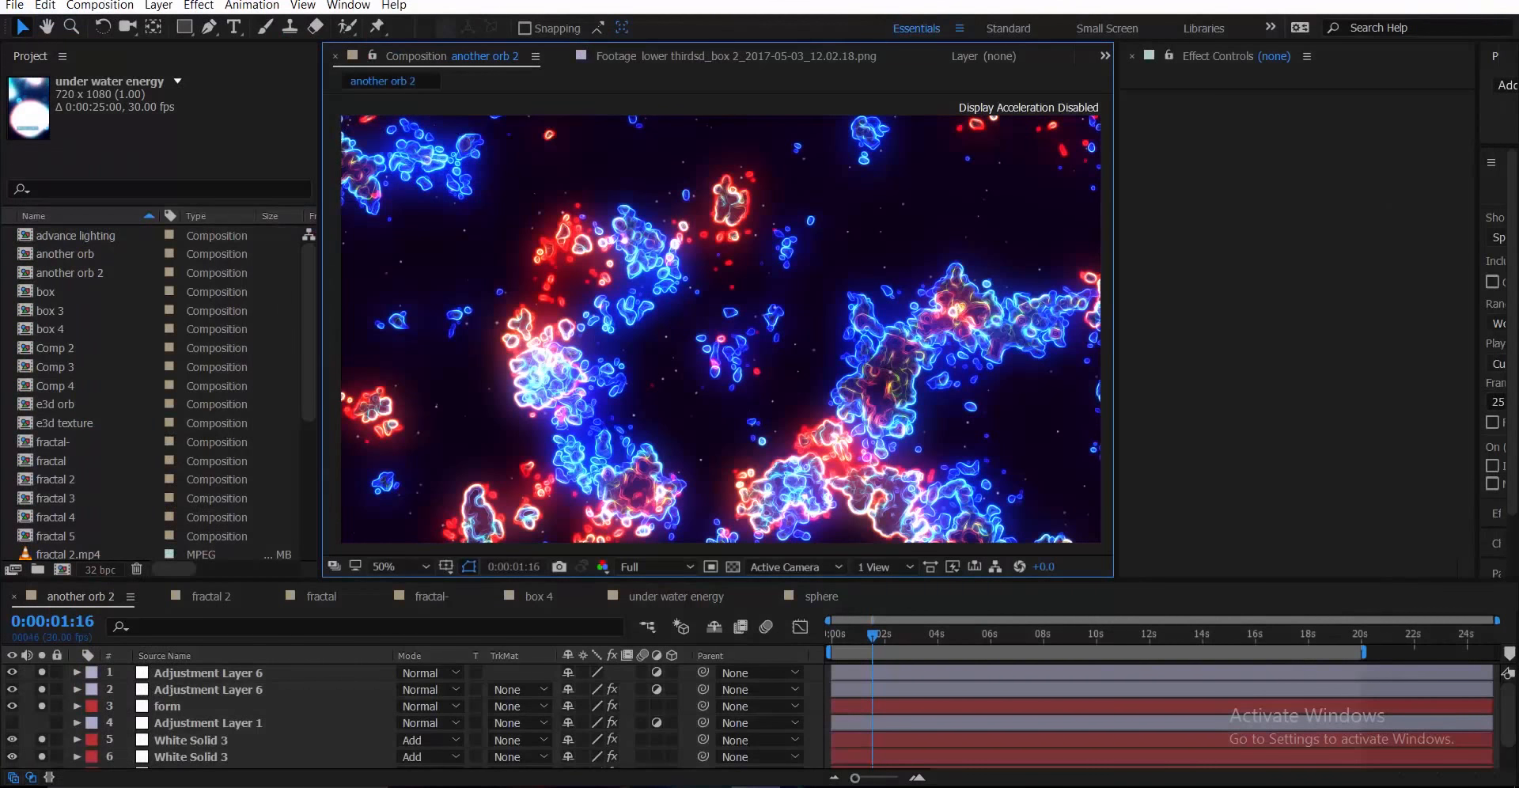
# - Look through the example compositions fractal 2, fractal, fractal- and box 4, checking the fractal- sphere at a different time
pyautogui.click(211, 596)
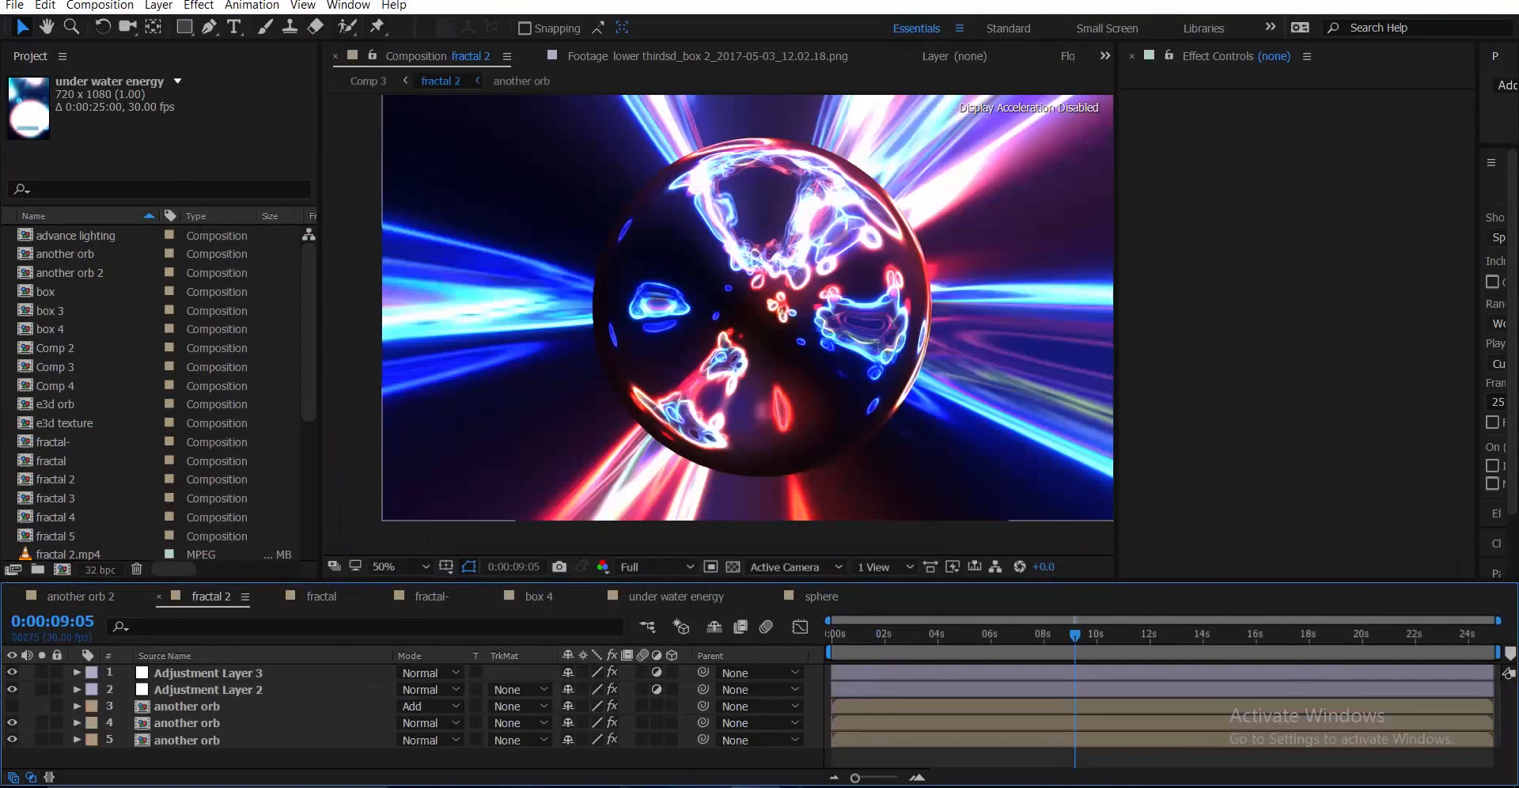
pyautogui.click(322, 597)
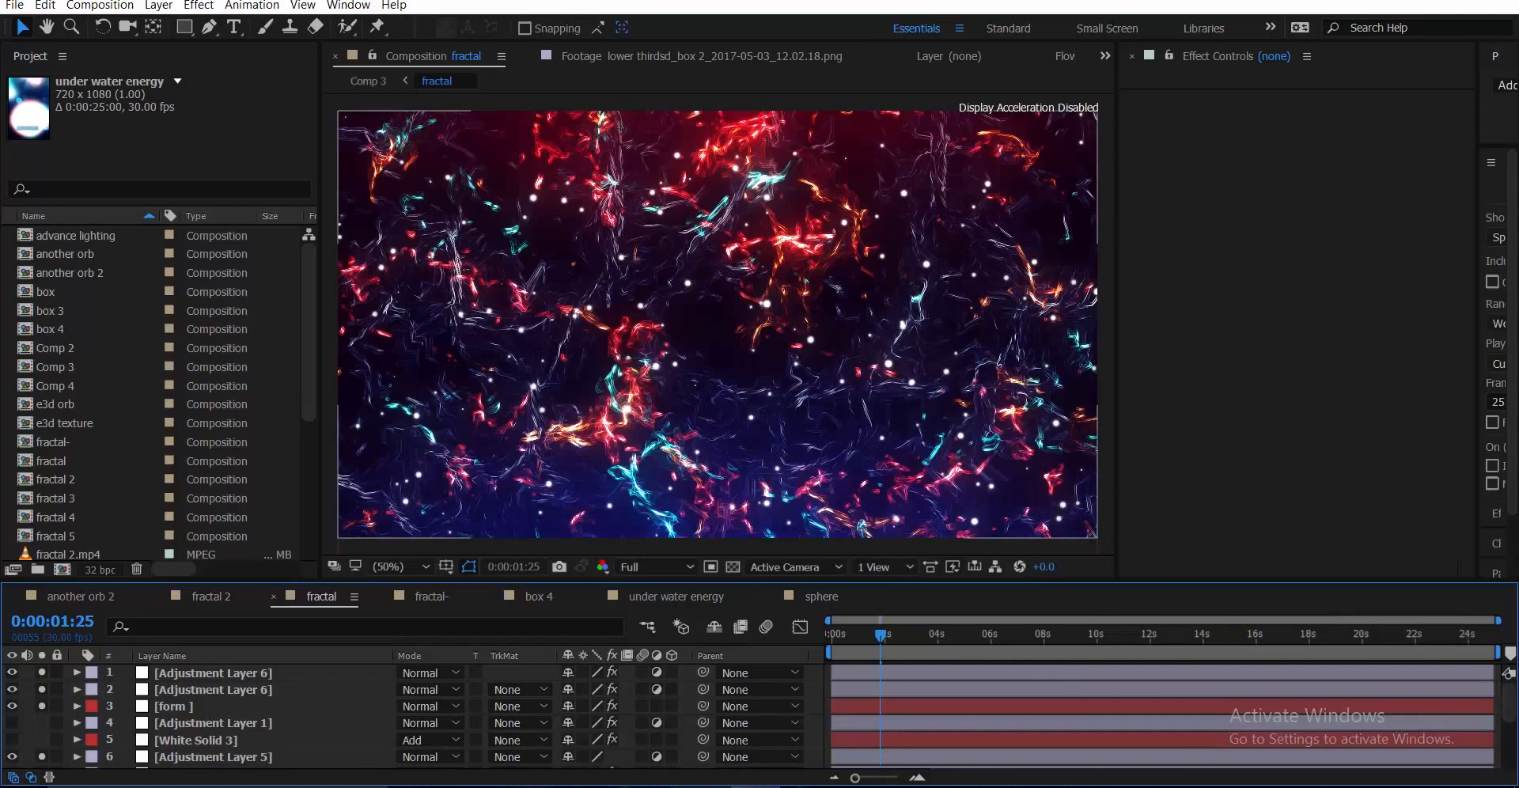
pyautogui.click(431, 596)
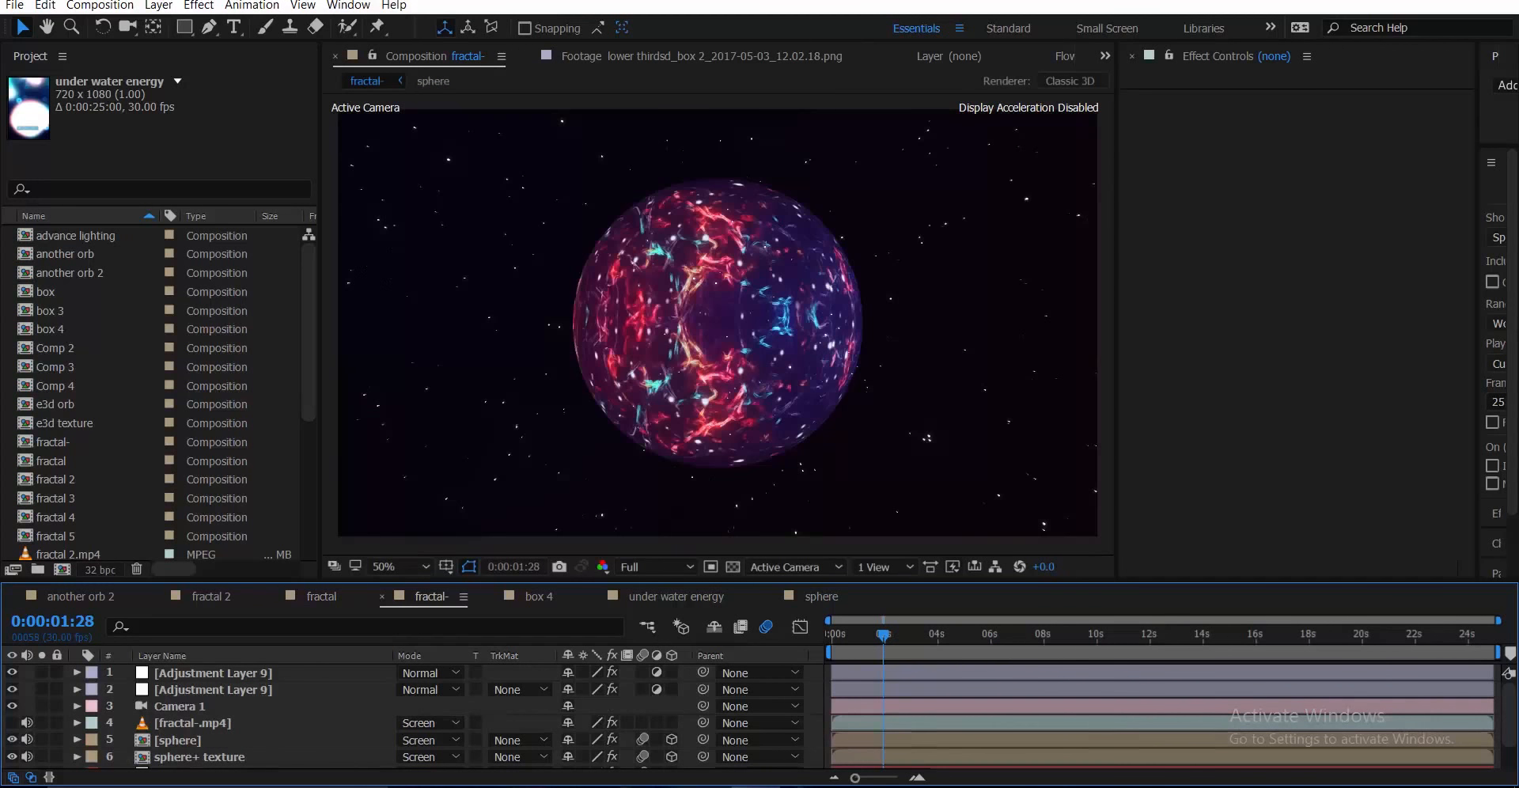
pyautogui.scroll(1, 717, 322)
pyautogui.scroll(-1, 717, 323)
pyautogui.click(980, 634)
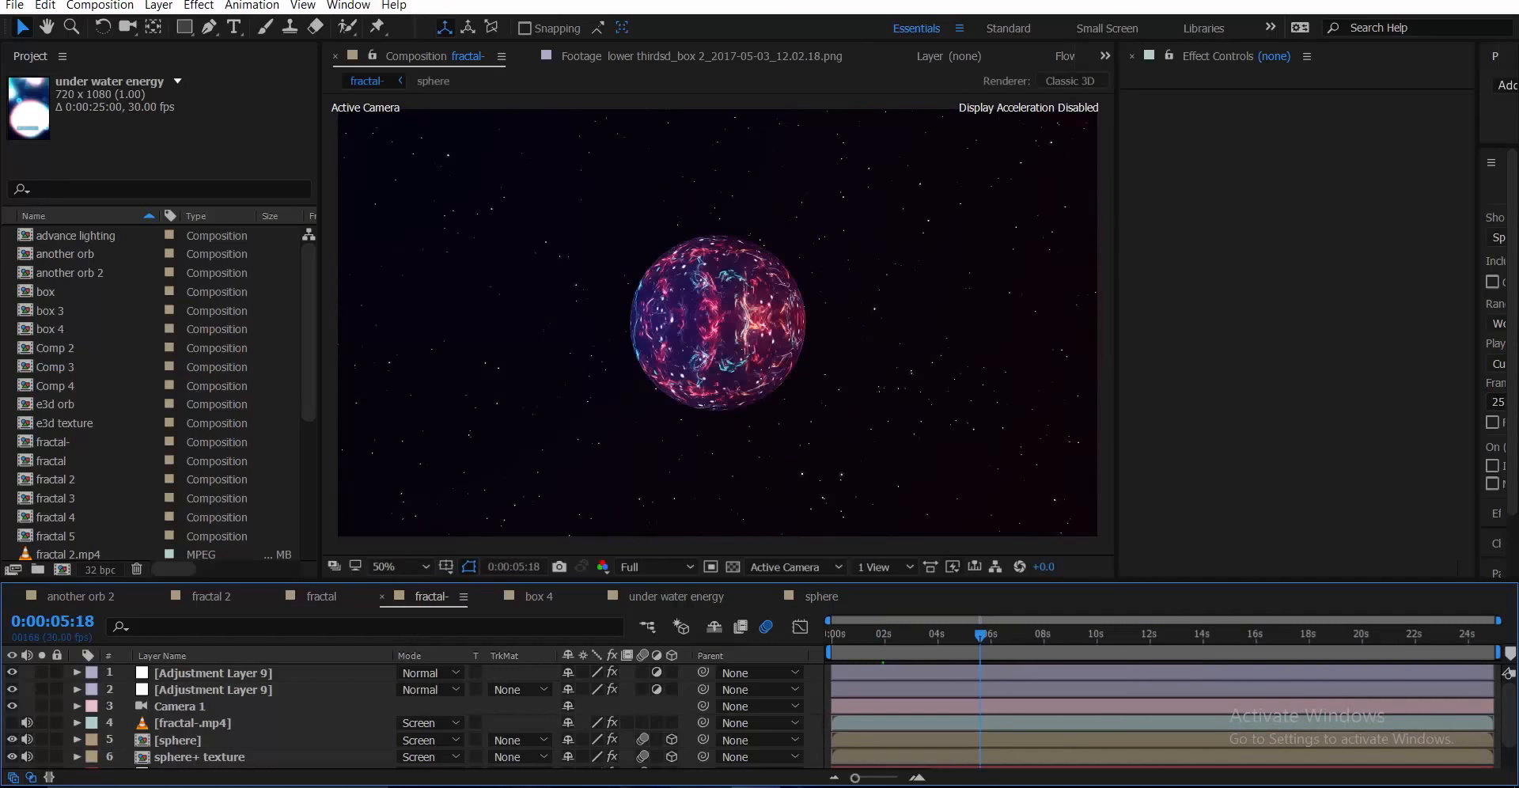
pyautogui.click(539, 597)
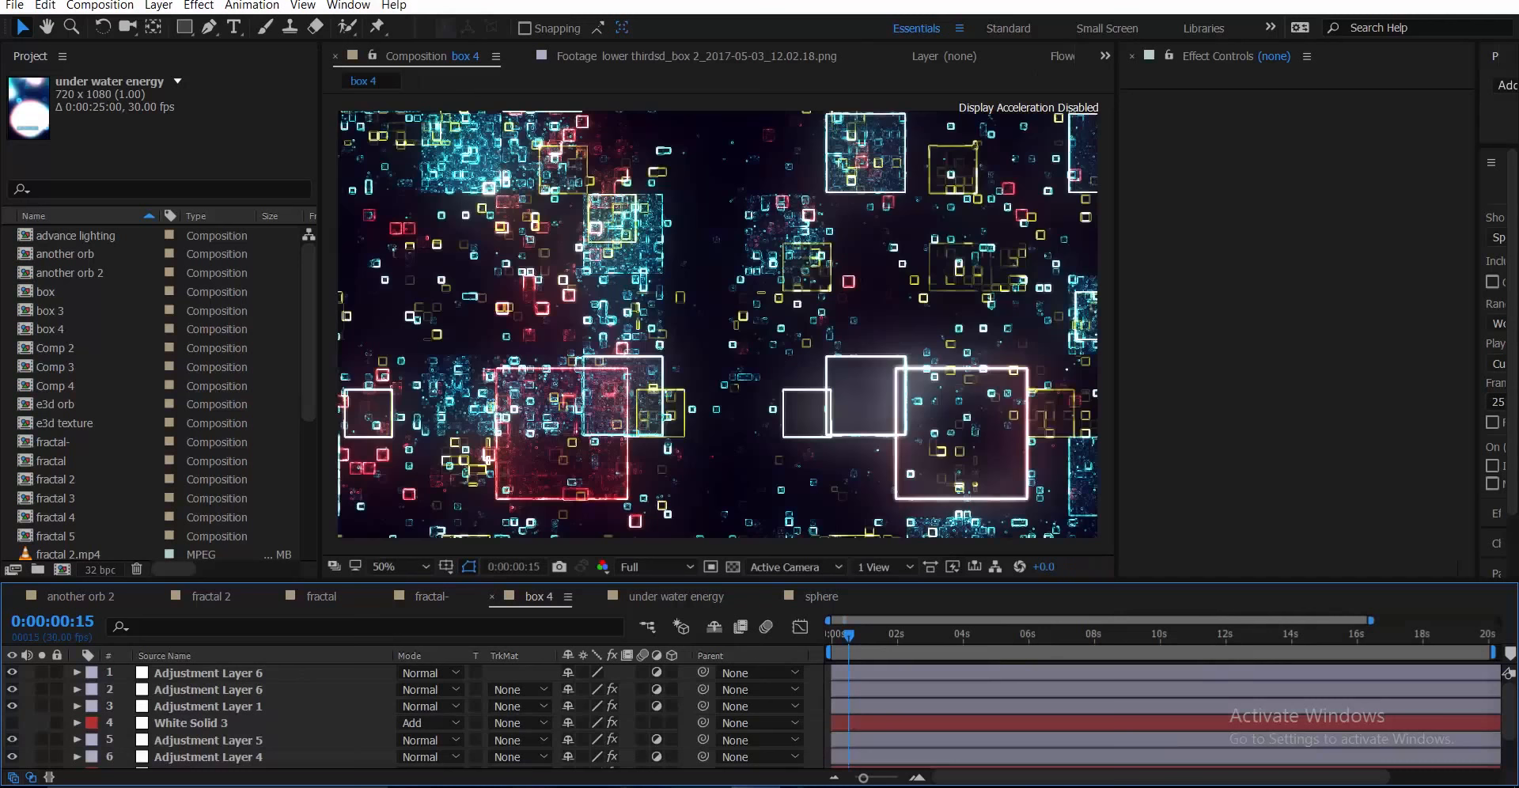
# - Examine the energy particles, light and title in the under water energy composition from top to bottom
pyautogui.click(676, 596)
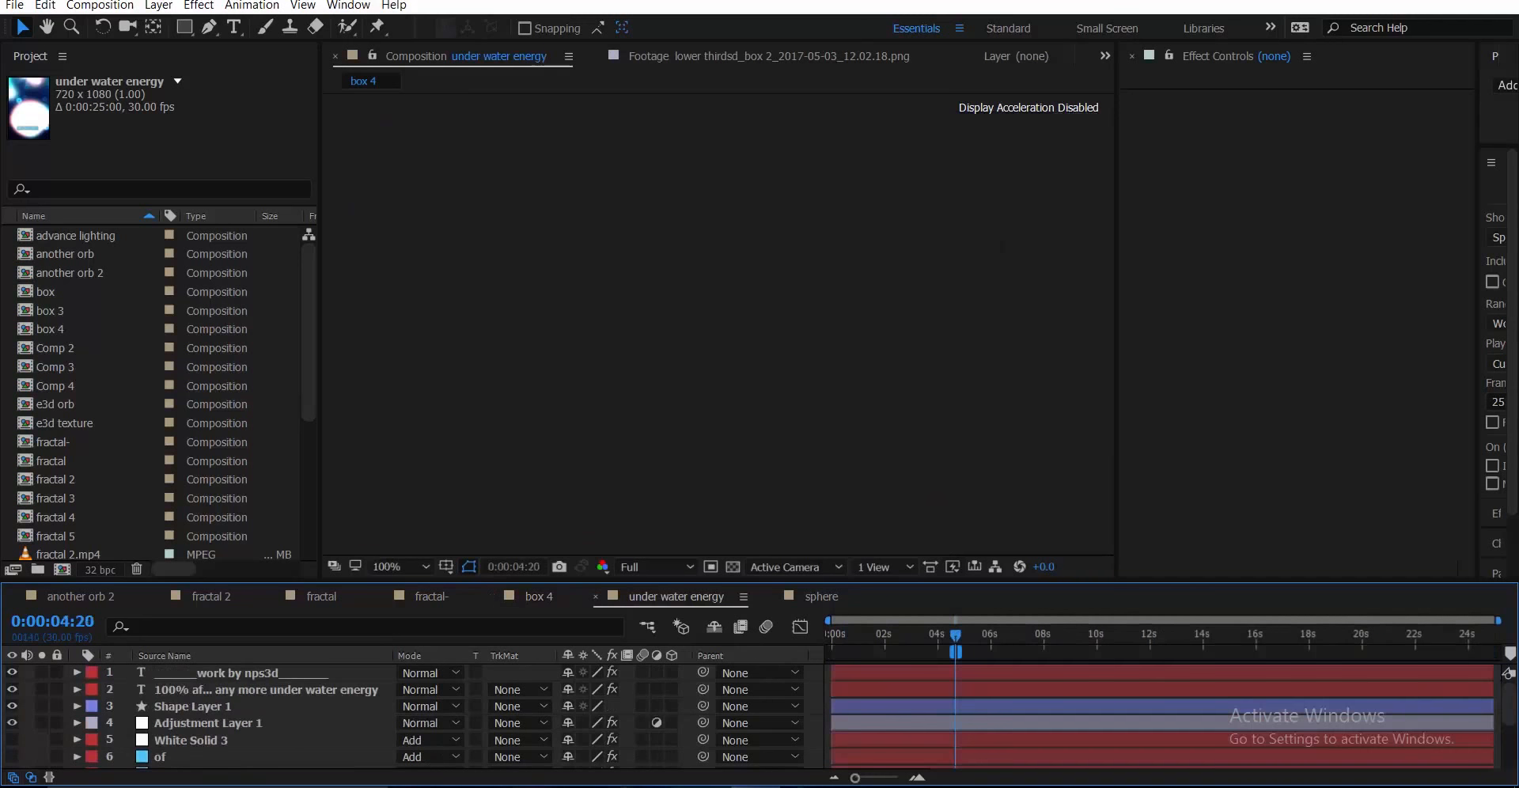
pyautogui.press('.')
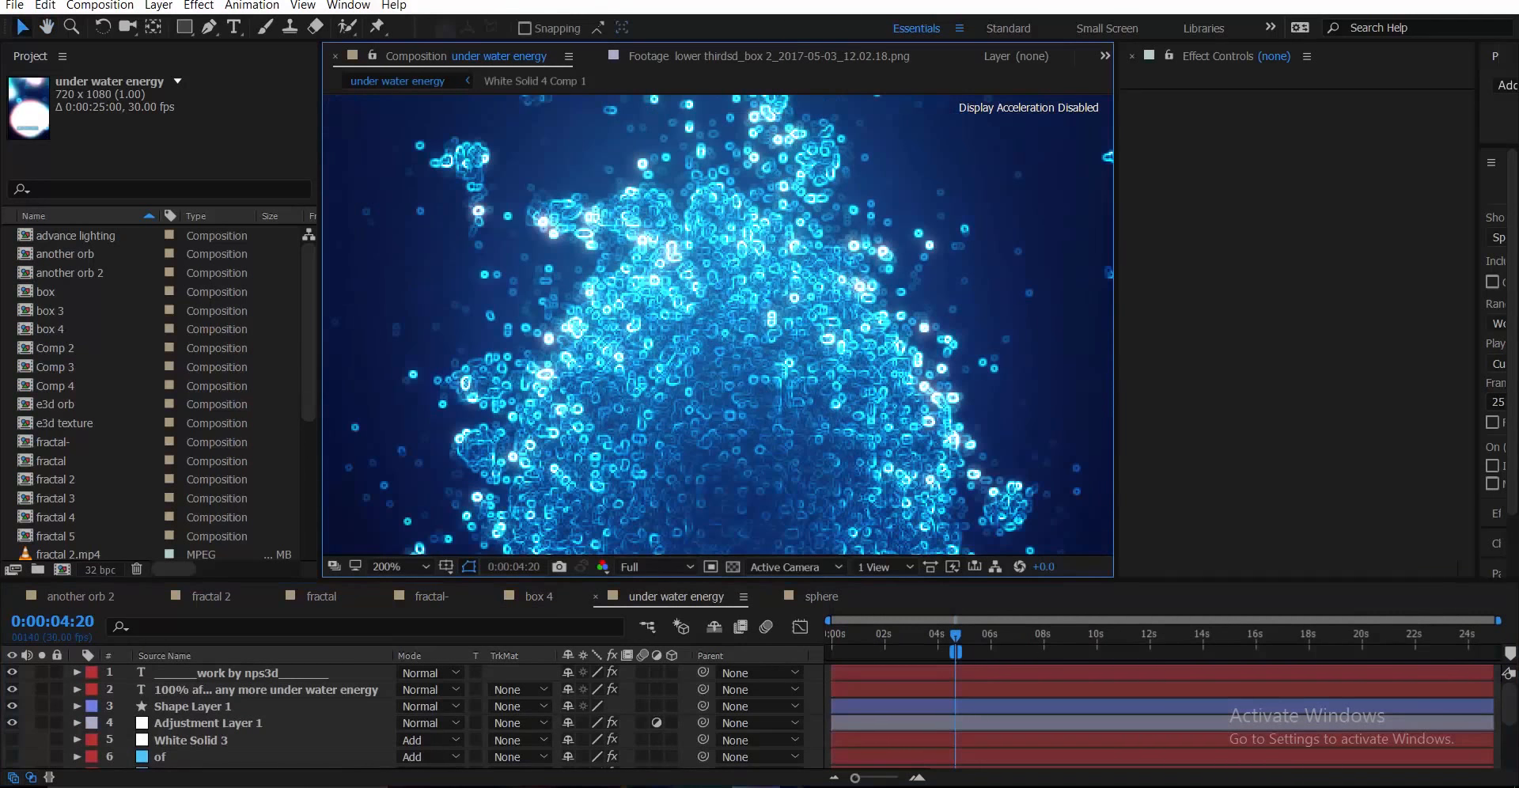
pyautogui.press(',')
pyautogui.moveTo(714, 301); pyautogui.dragTo(698, 496)
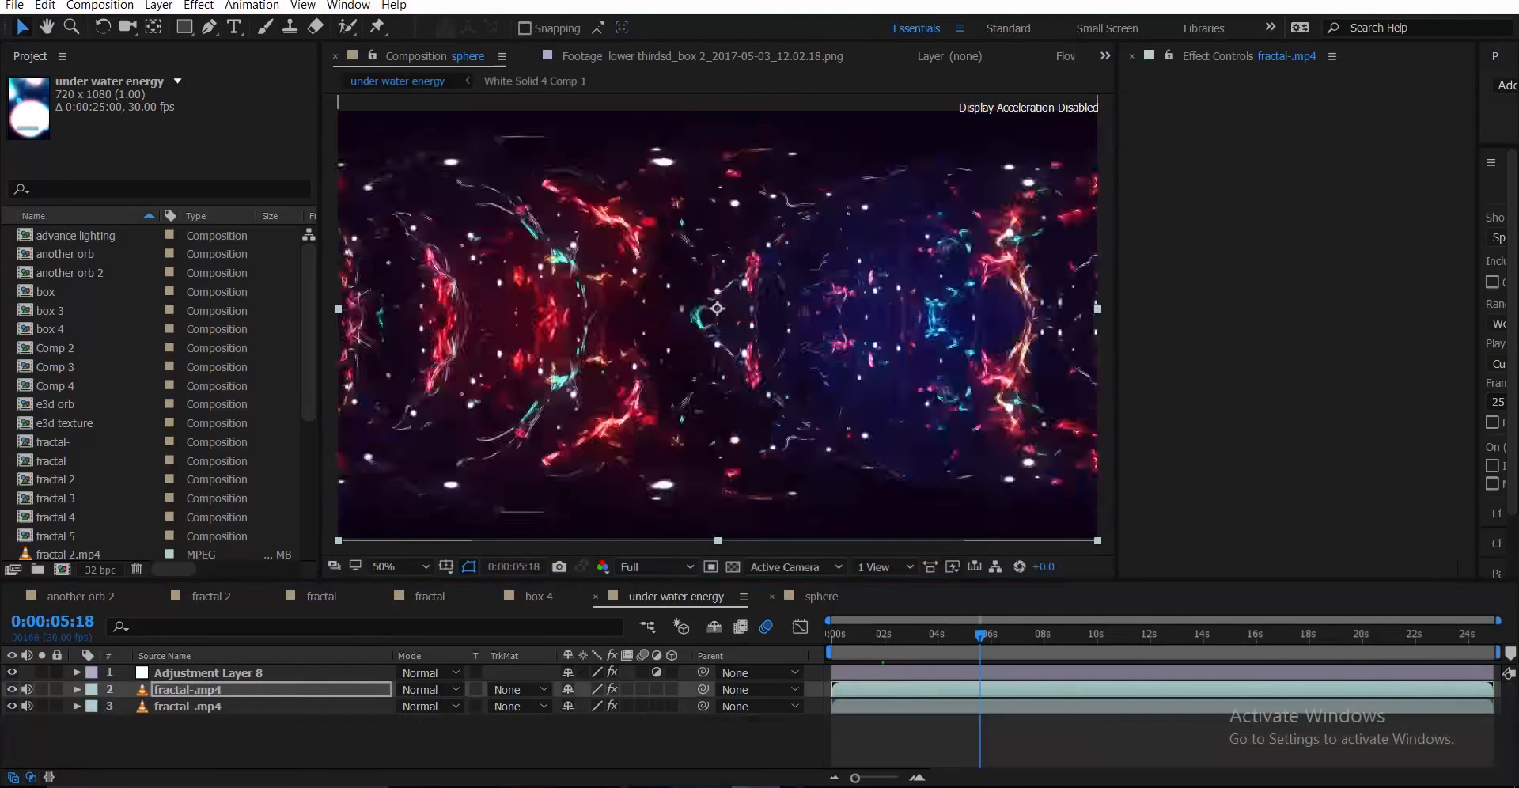
pyautogui.click(675, 596)
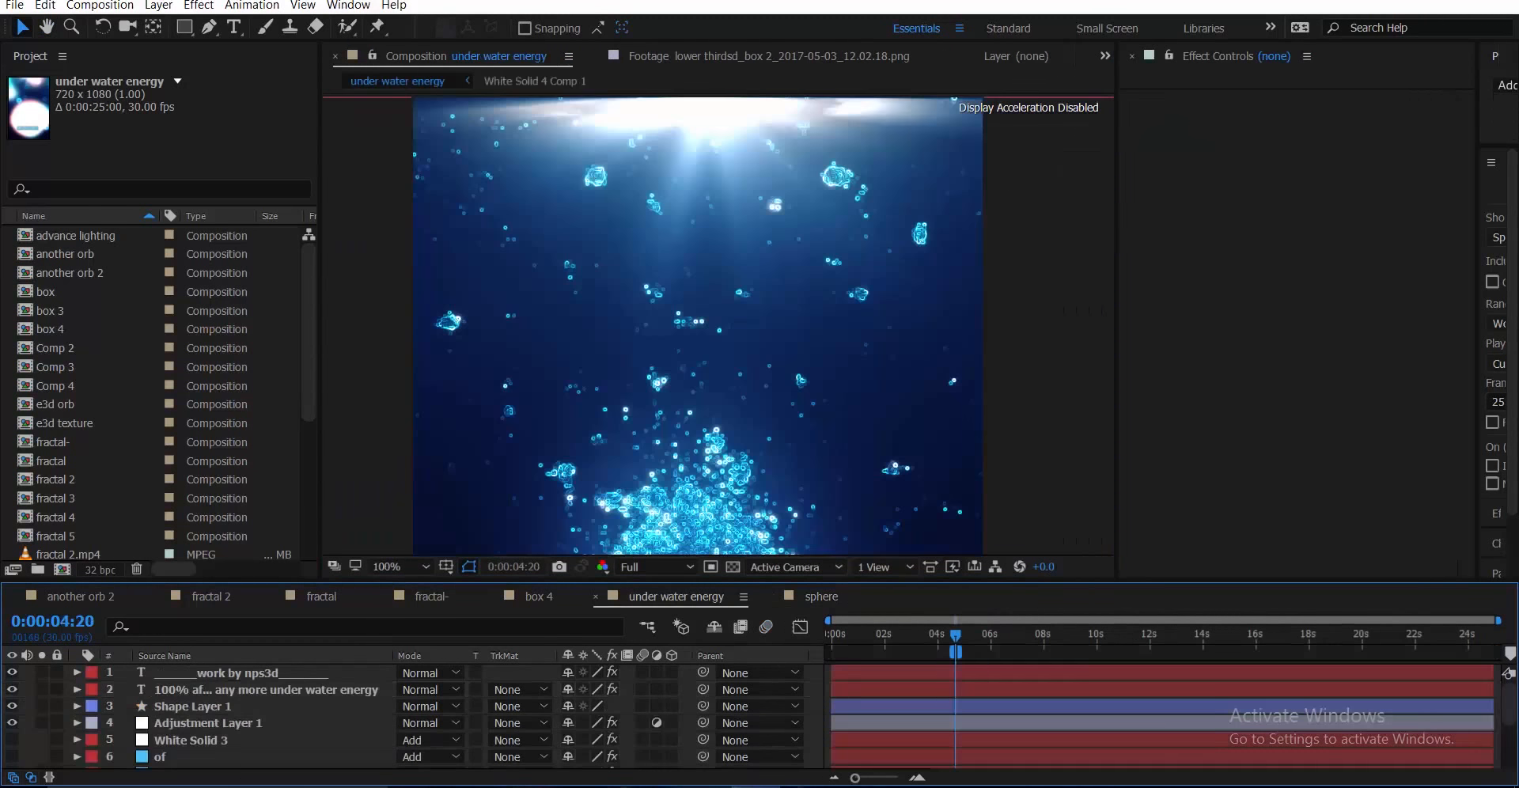
pyautogui.moveTo(685, 395); pyautogui.dragTo(679, 362)
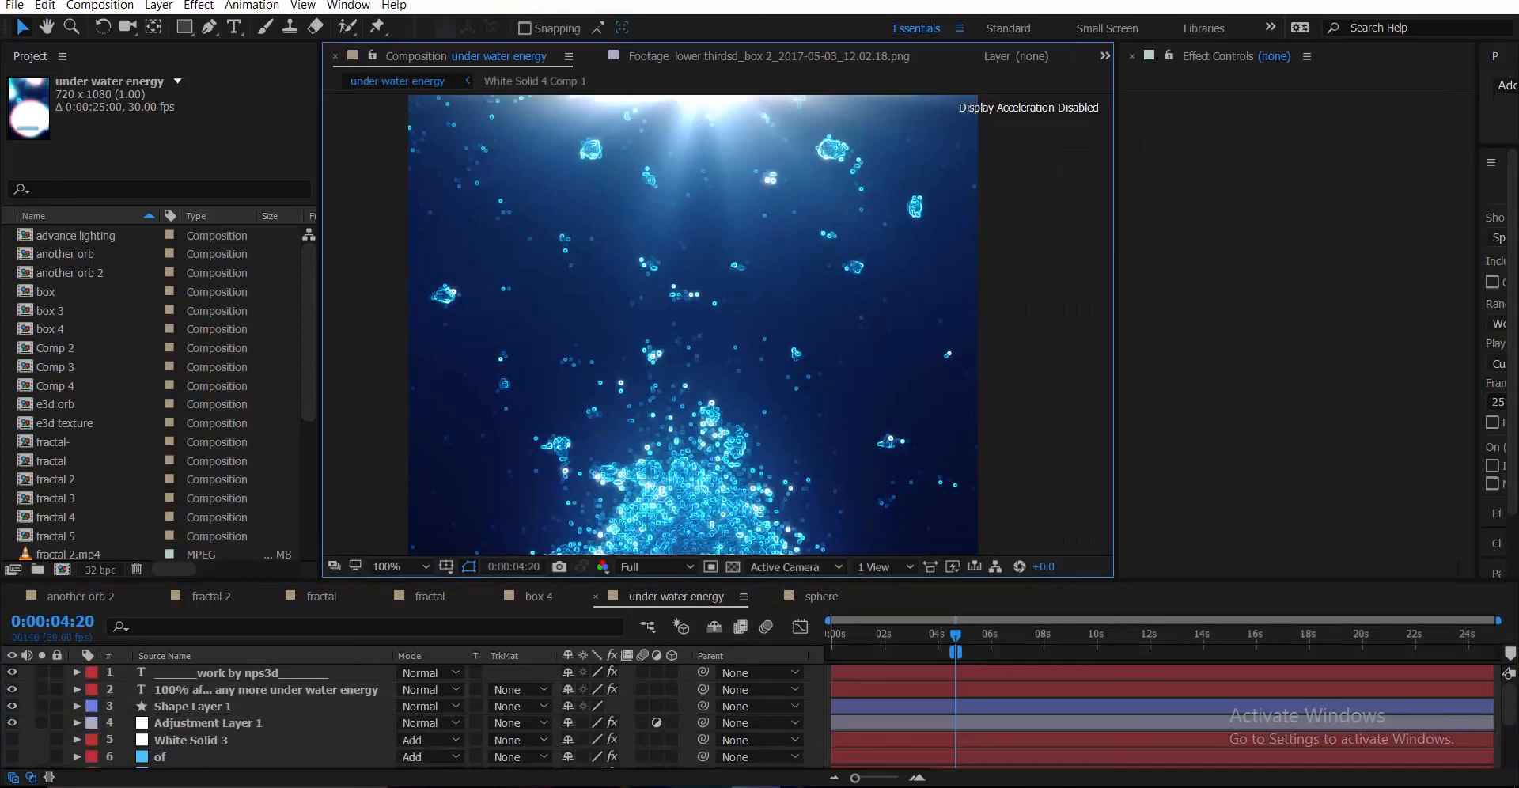
pyautogui.scroll(-5, 158, 392)
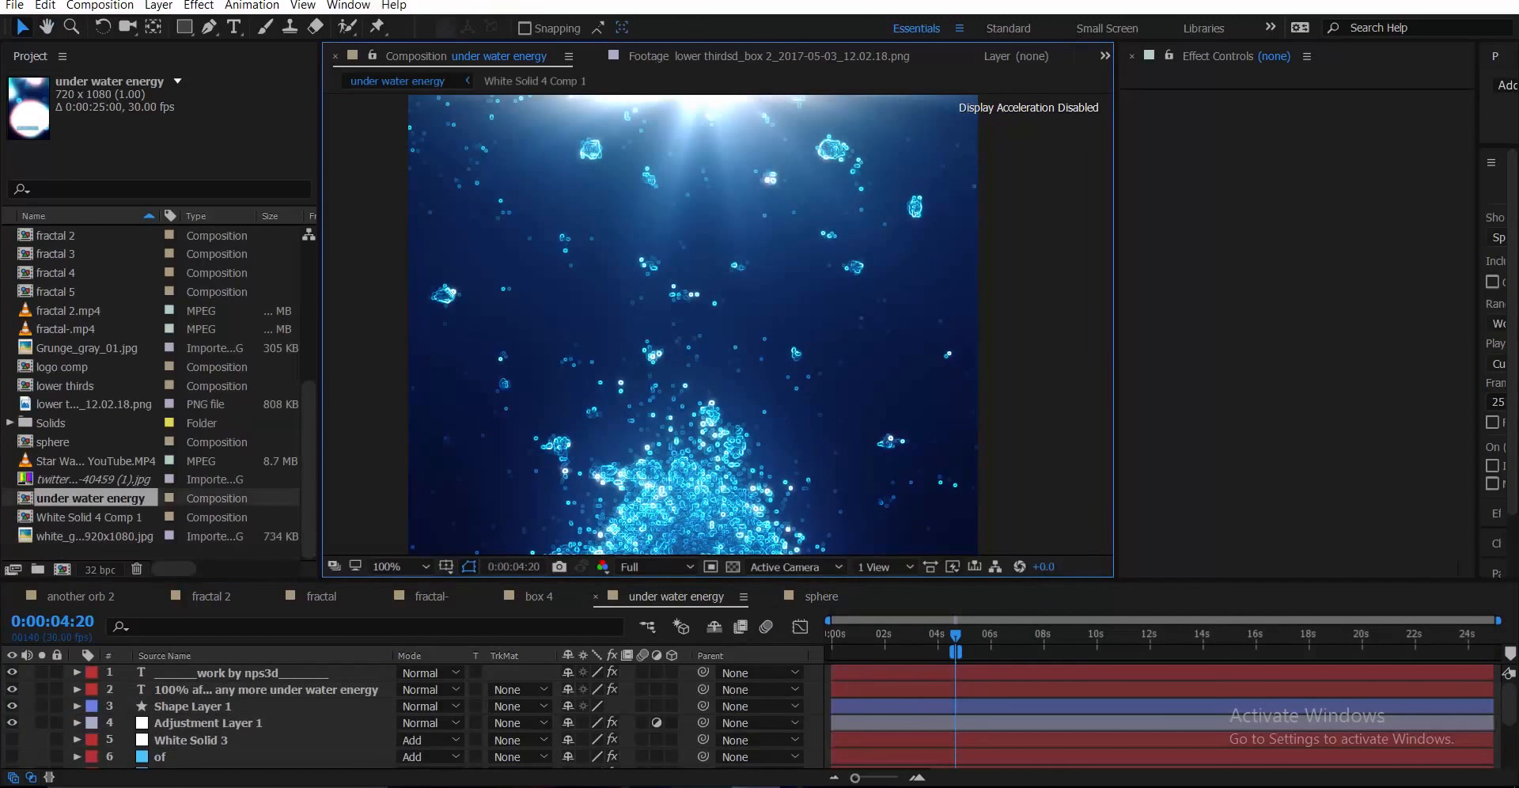
pyautogui.scroll(5, 159, 392)
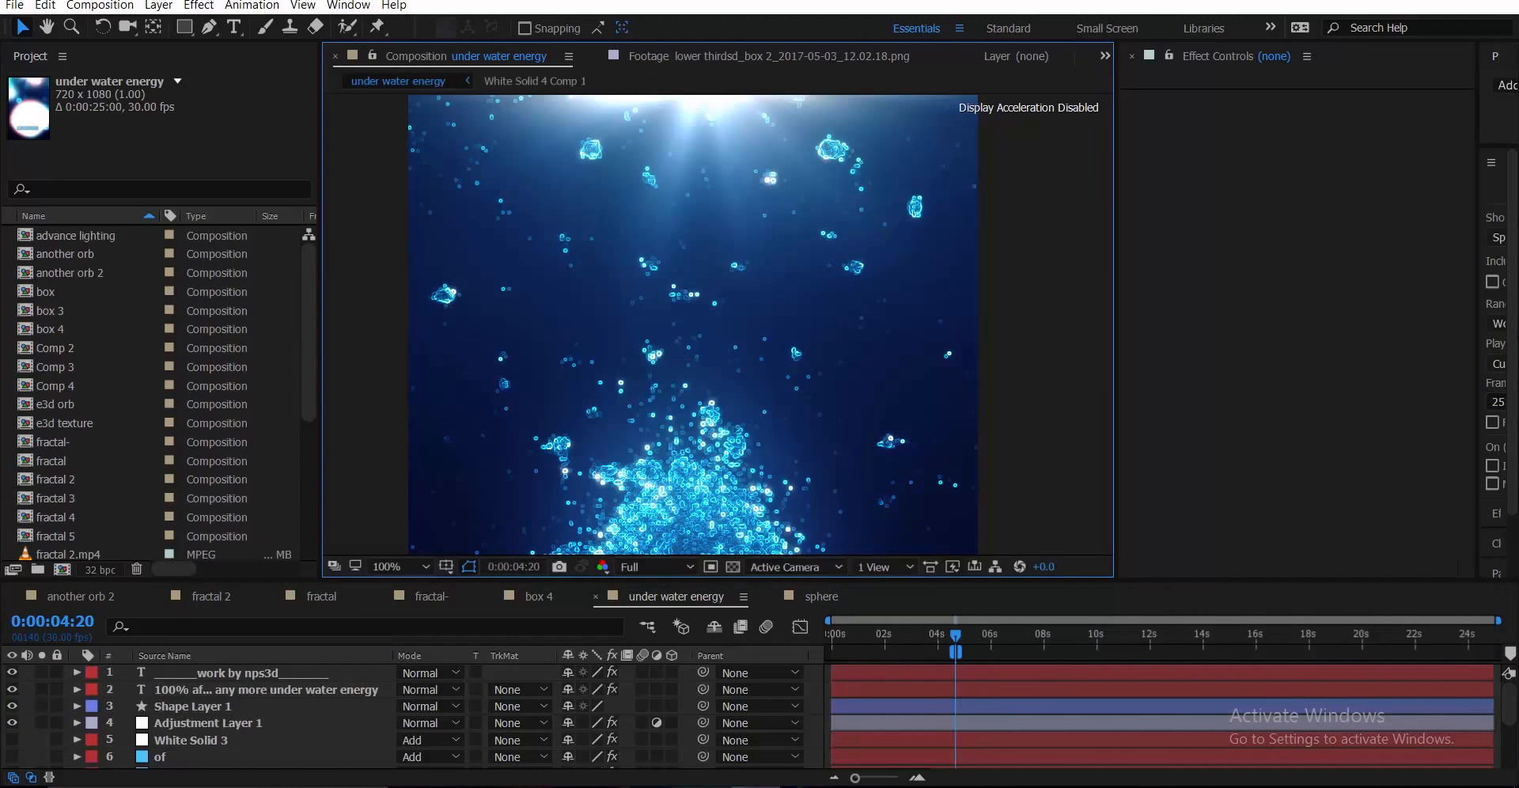
pyautogui.moveTo(685, 396); pyautogui.dragTo(708, 325)
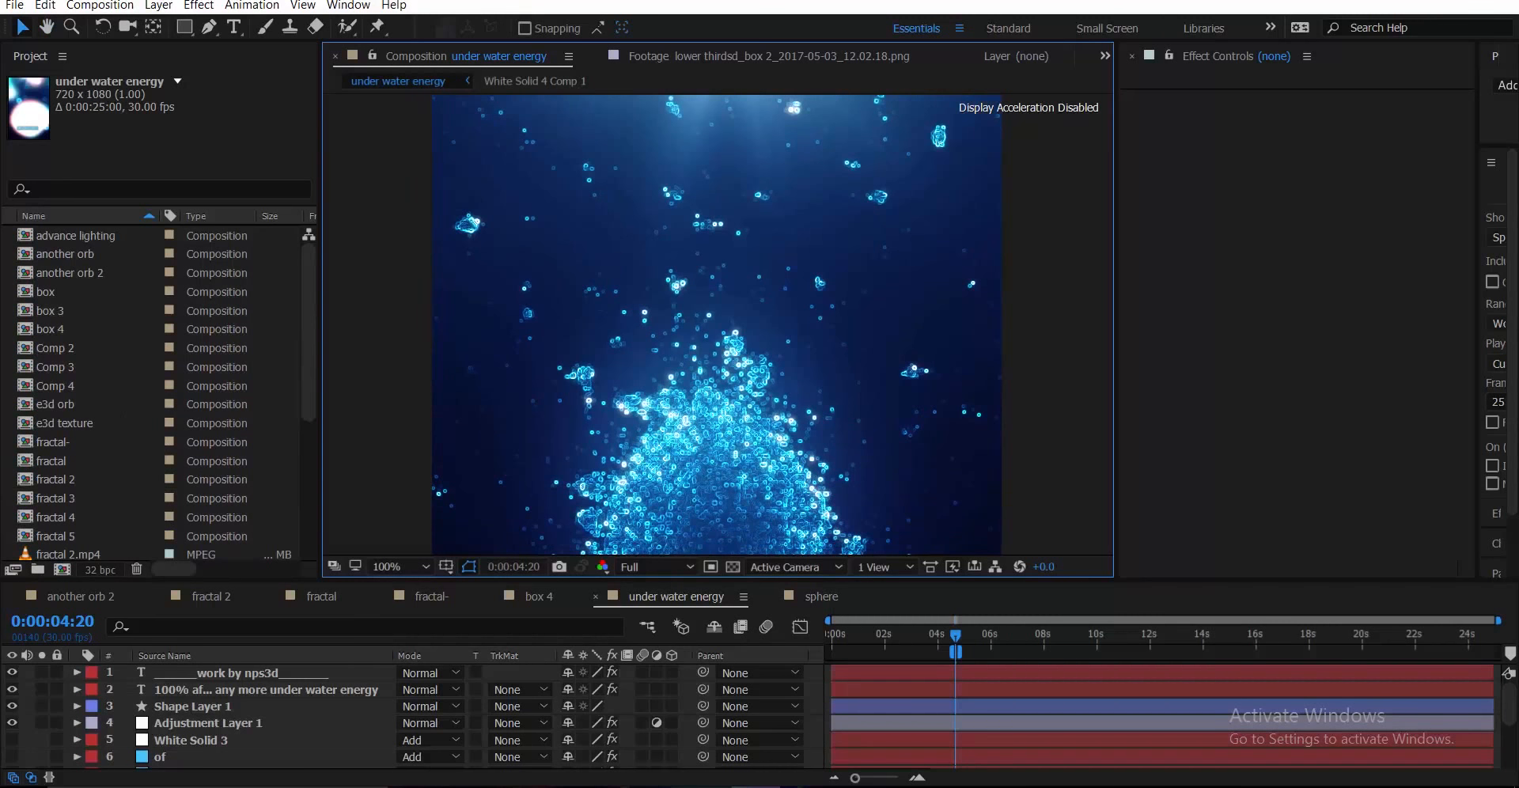
pyautogui.moveTo(712, 379); pyautogui.dragTo(701, 327)
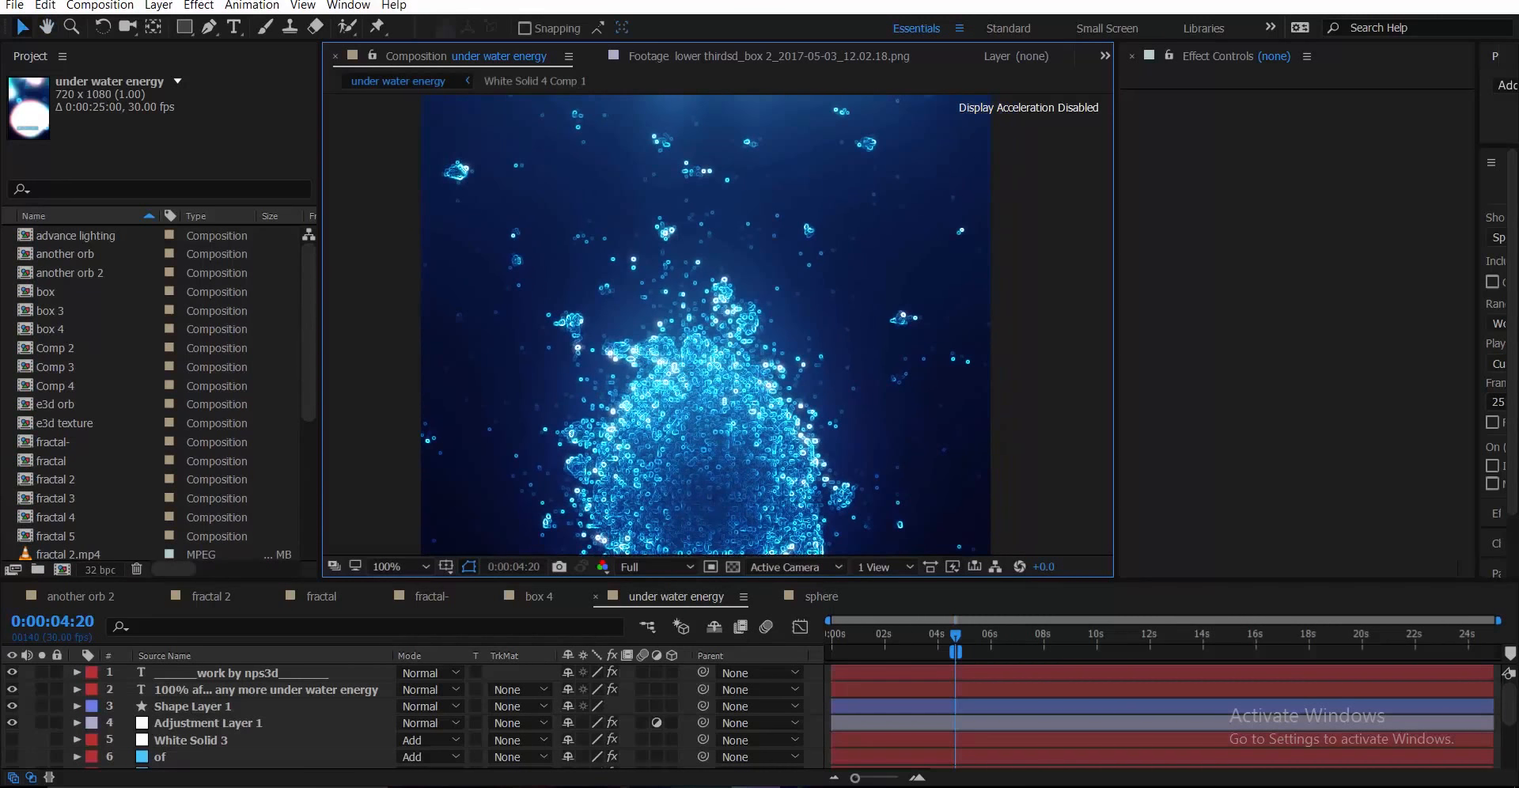
pyautogui.scroll(-3, 704, 327)
pyautogui.scroll(2, 704, 326)
pyautogui.moveTo(708, 356)
pyautogui.mouseDown()
pyautogui.moveTo(701, 317)
pyautogui.moveTo(701, 330)
pyautogui.mouseUp()
# - Start a new project, saving the changes to lower thirdsd.aep
pyautogui.click(14, 6)
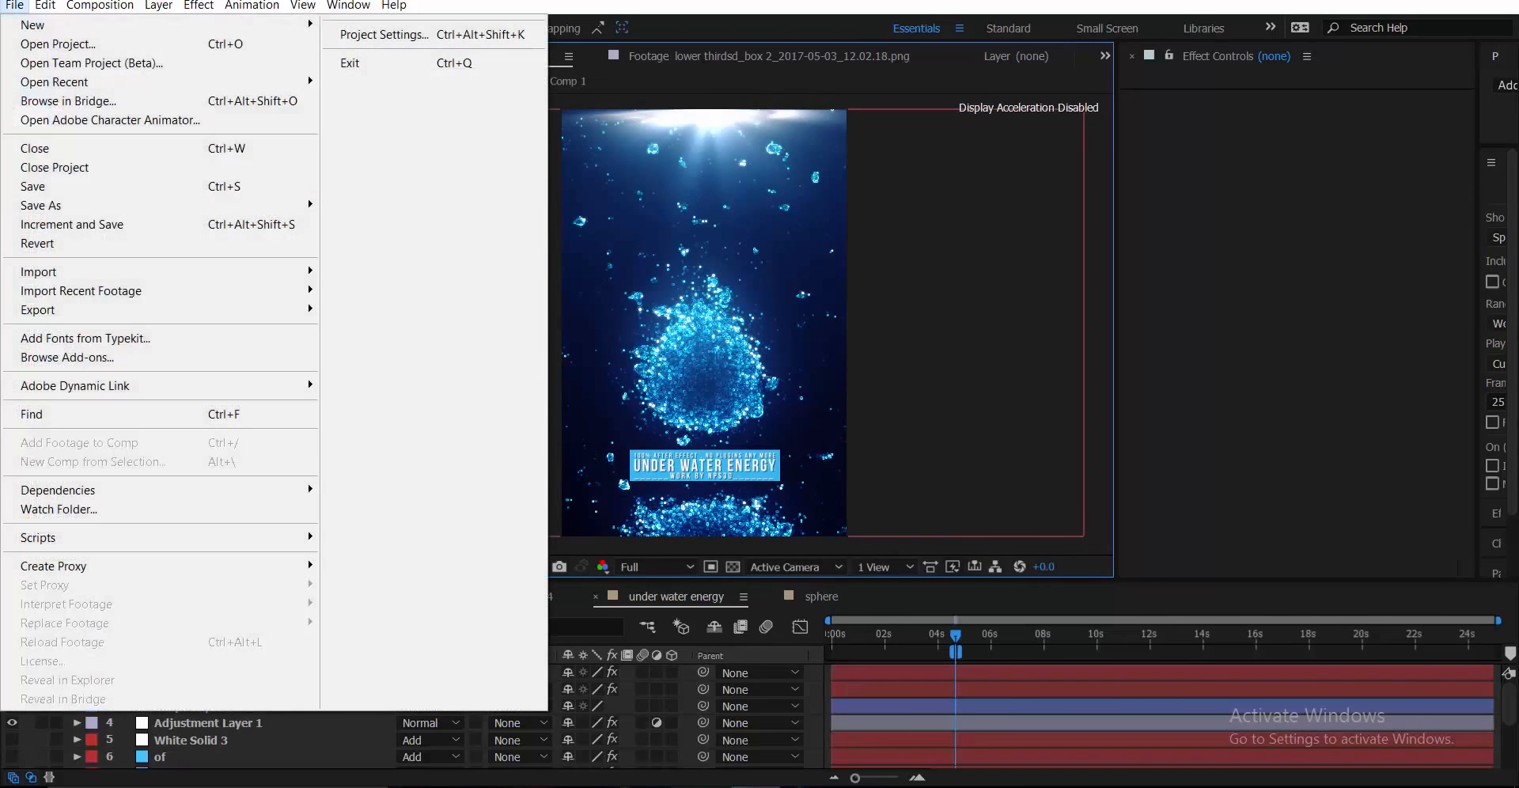
pyautogui.moveTo(36, 25)
pyautogui.click(380, 24)
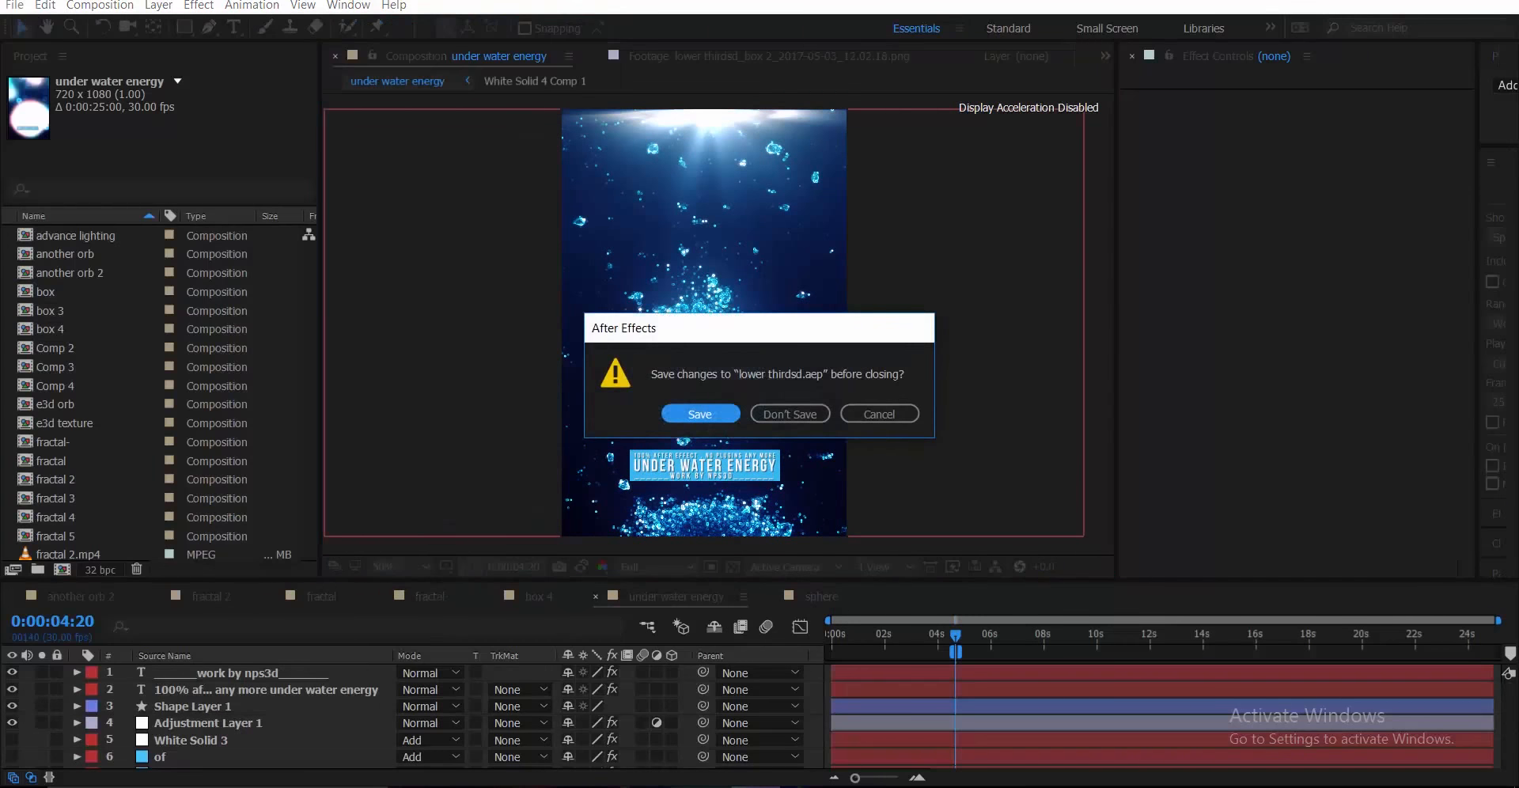
pyautogui.press('Return')
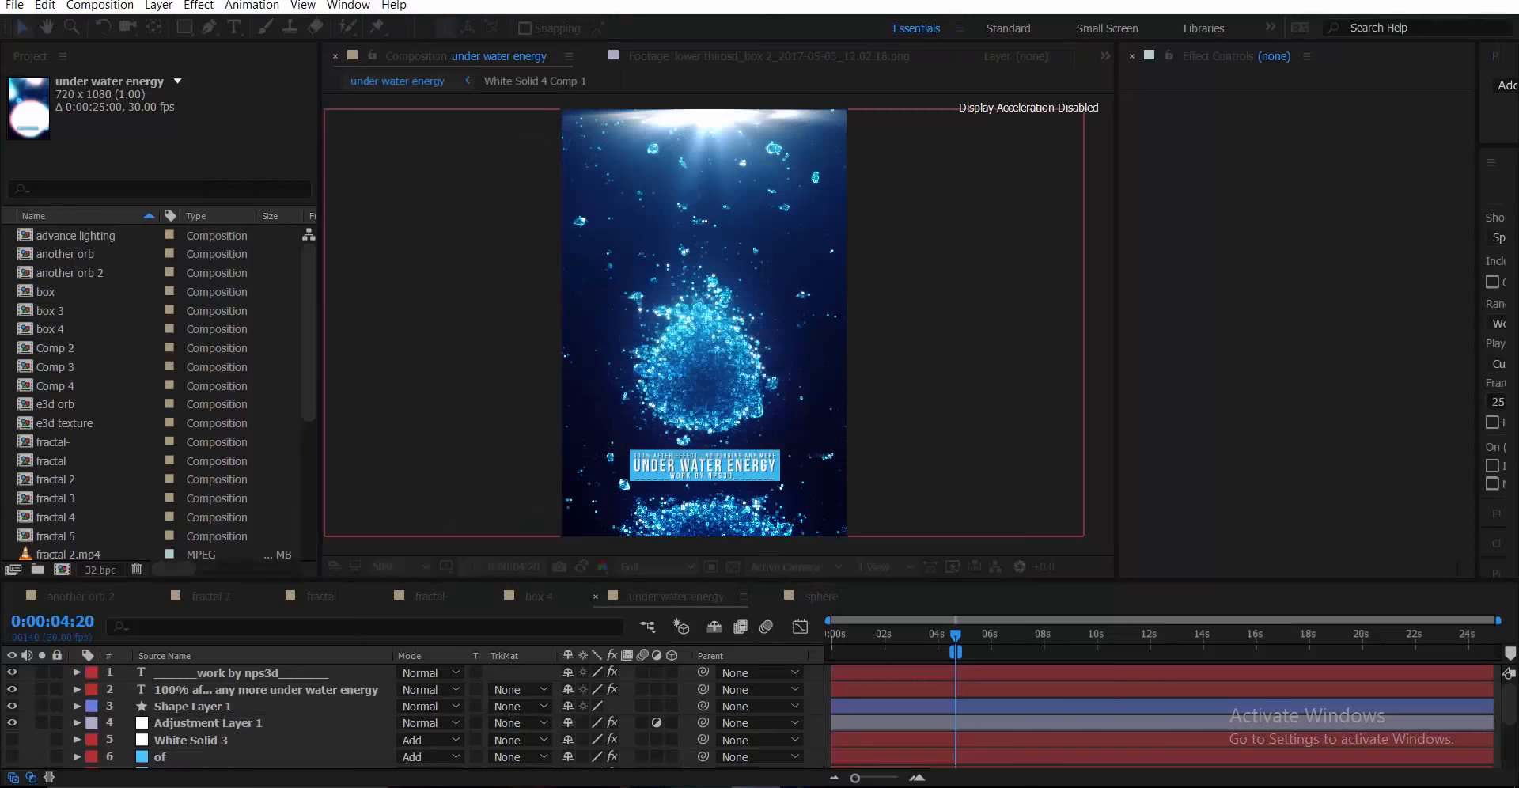
# - Create a 20-second 1920 x 1080 composition named enegy at 30 fps and set the project colour depth to 32 bpc
pyautogui.click(62, 570)
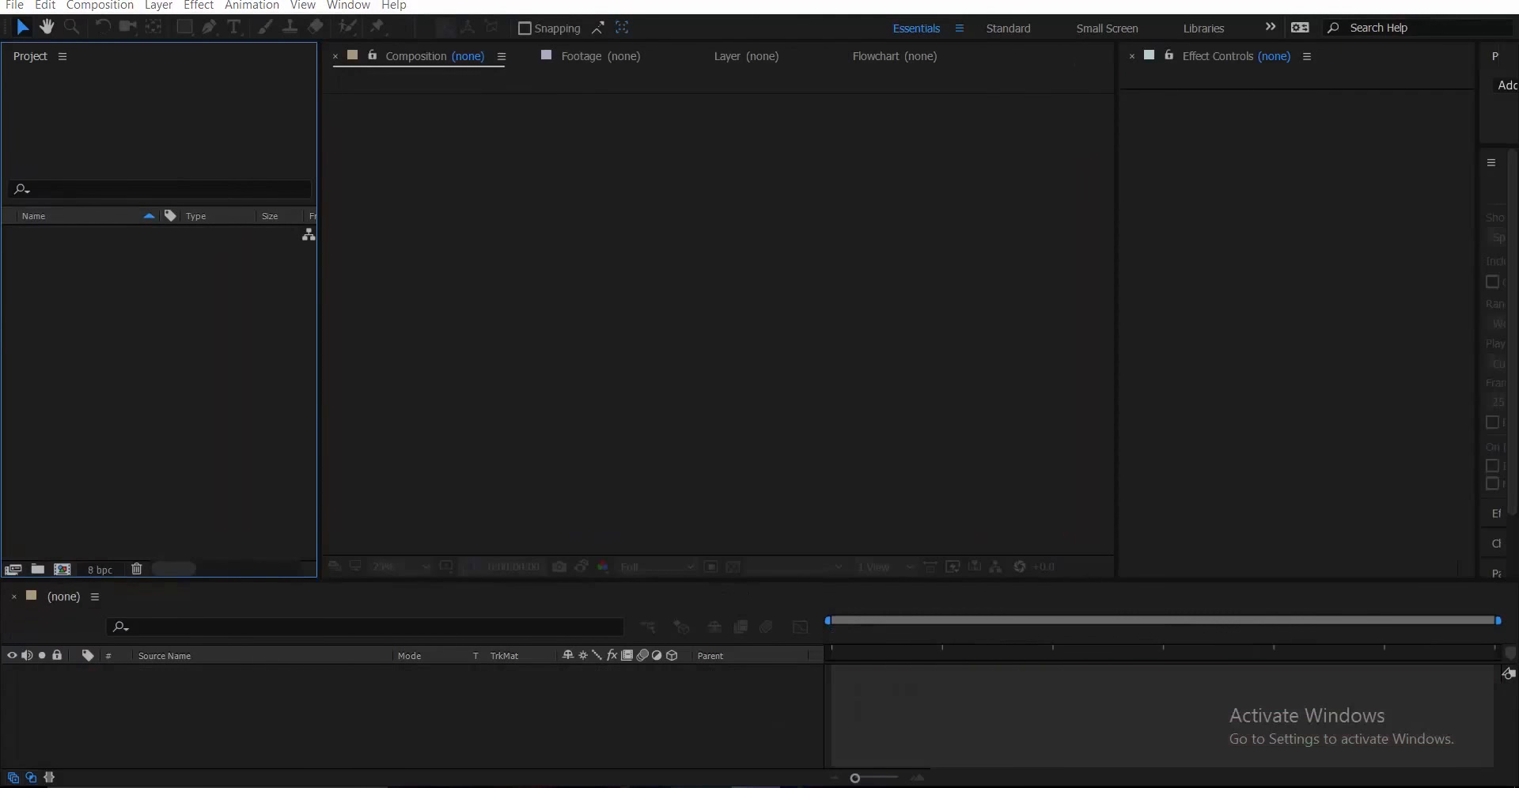
pyautogui.write('enegy')
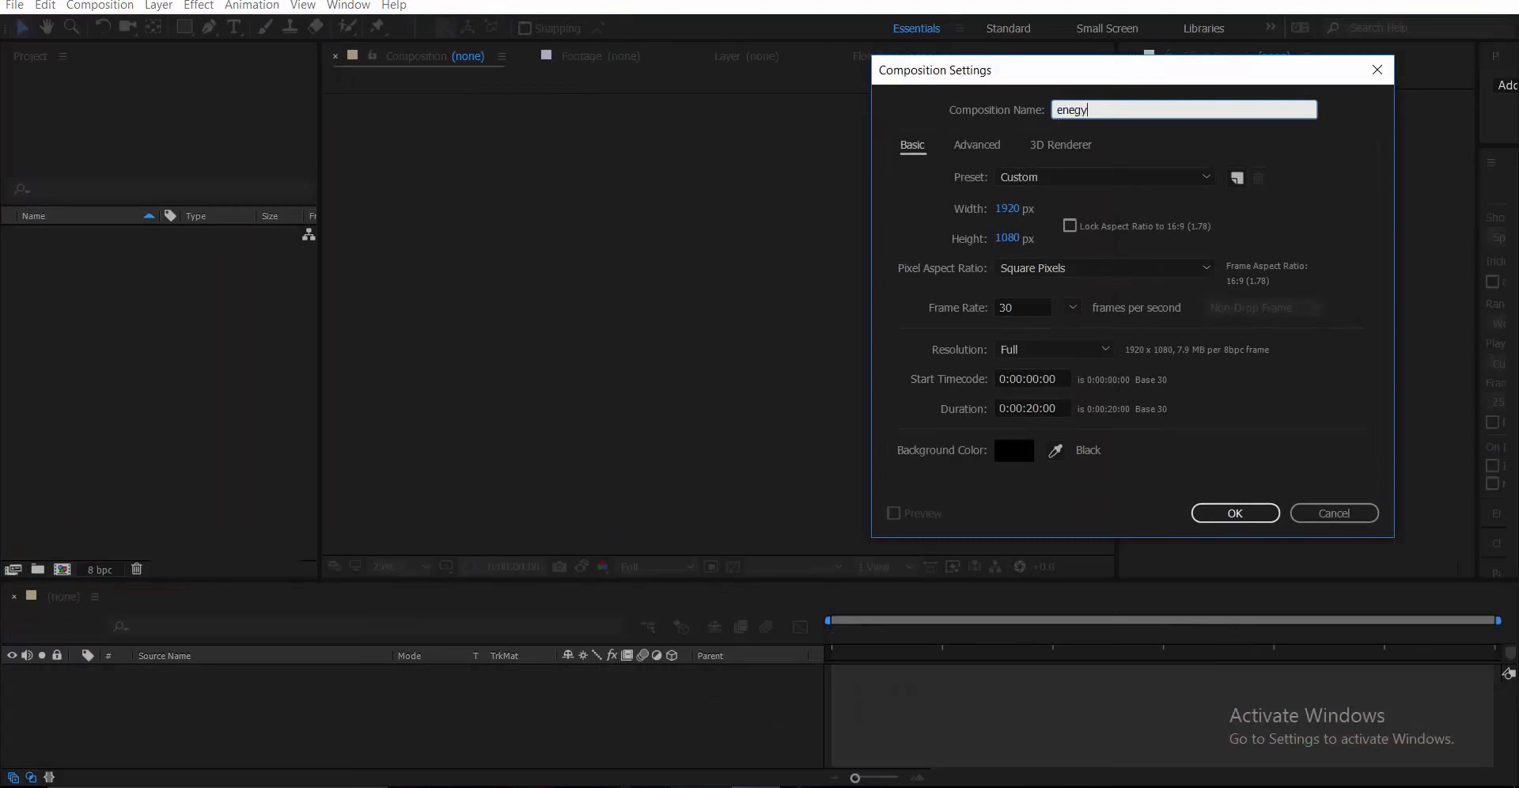
pyautogui.press('Return')
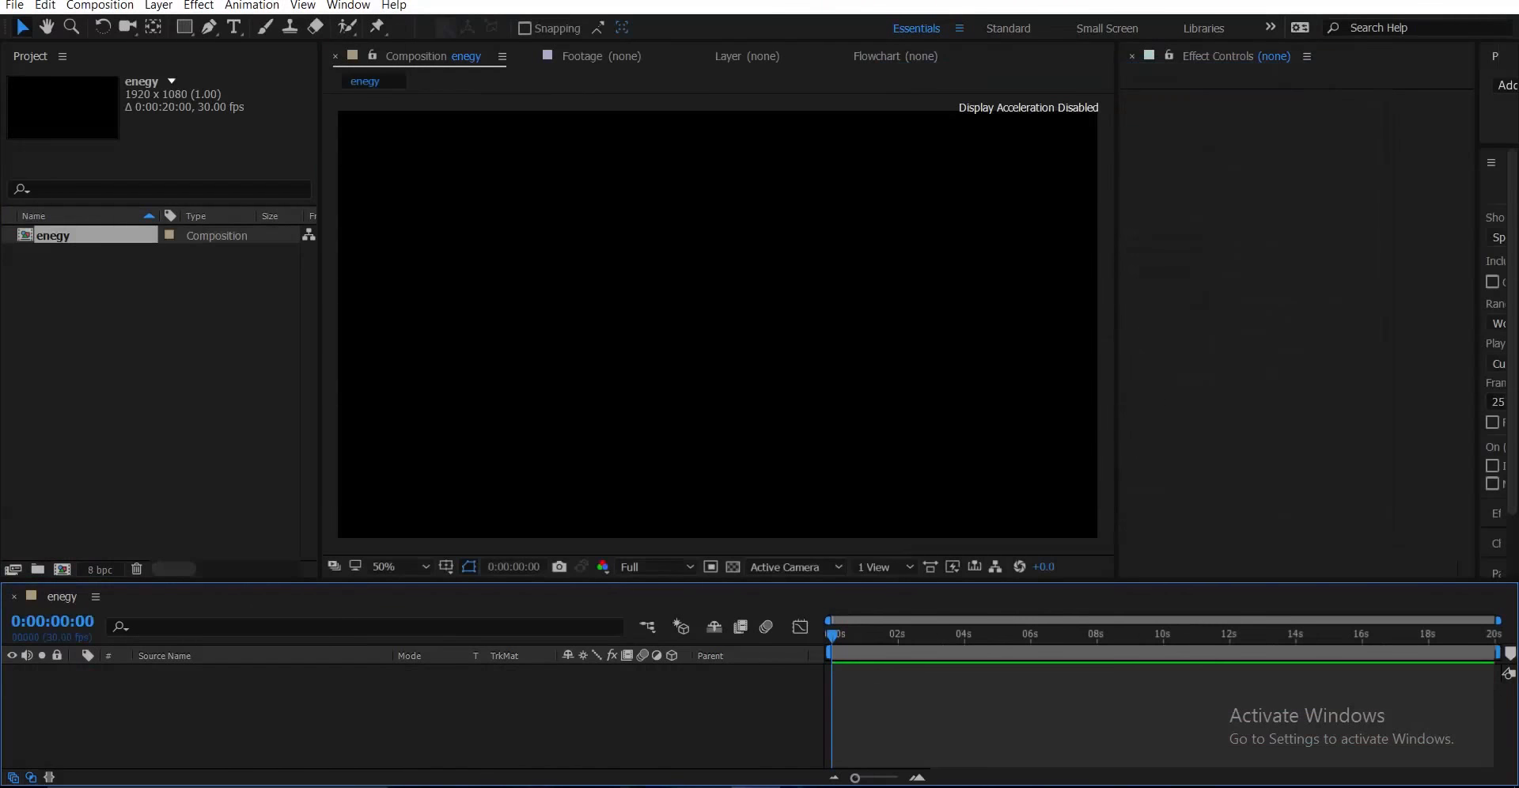
pyautogui.keyDown('alt'); pyautogui.click(99, 569); pyautogui.keyUp('alt')
pyautogui.keyDown('alt'); pyautogui.click(100, 570); pyautogui.keyUp('alt')
# - Create a black 1920 x 1080 px solid layer named fracatal in the enegy composition
pyautogui.click(332, 716)
pyautogui.rightClick(171, 695)
pyautogui.moveTo(203, 529)
pyautogui.click(446, 575)
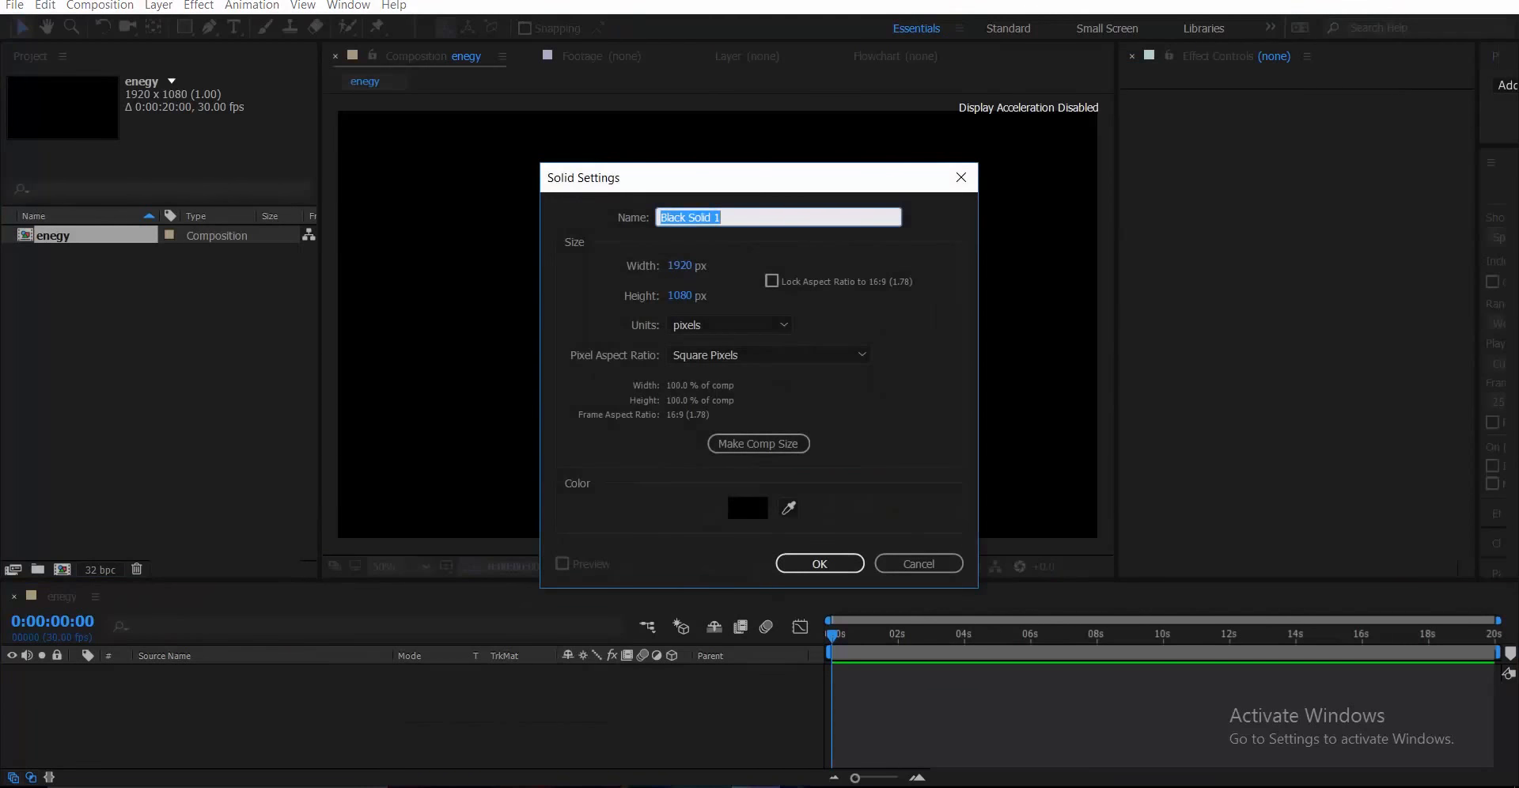
pyautogui.write('fracatal')
pyautogui.press('Return')
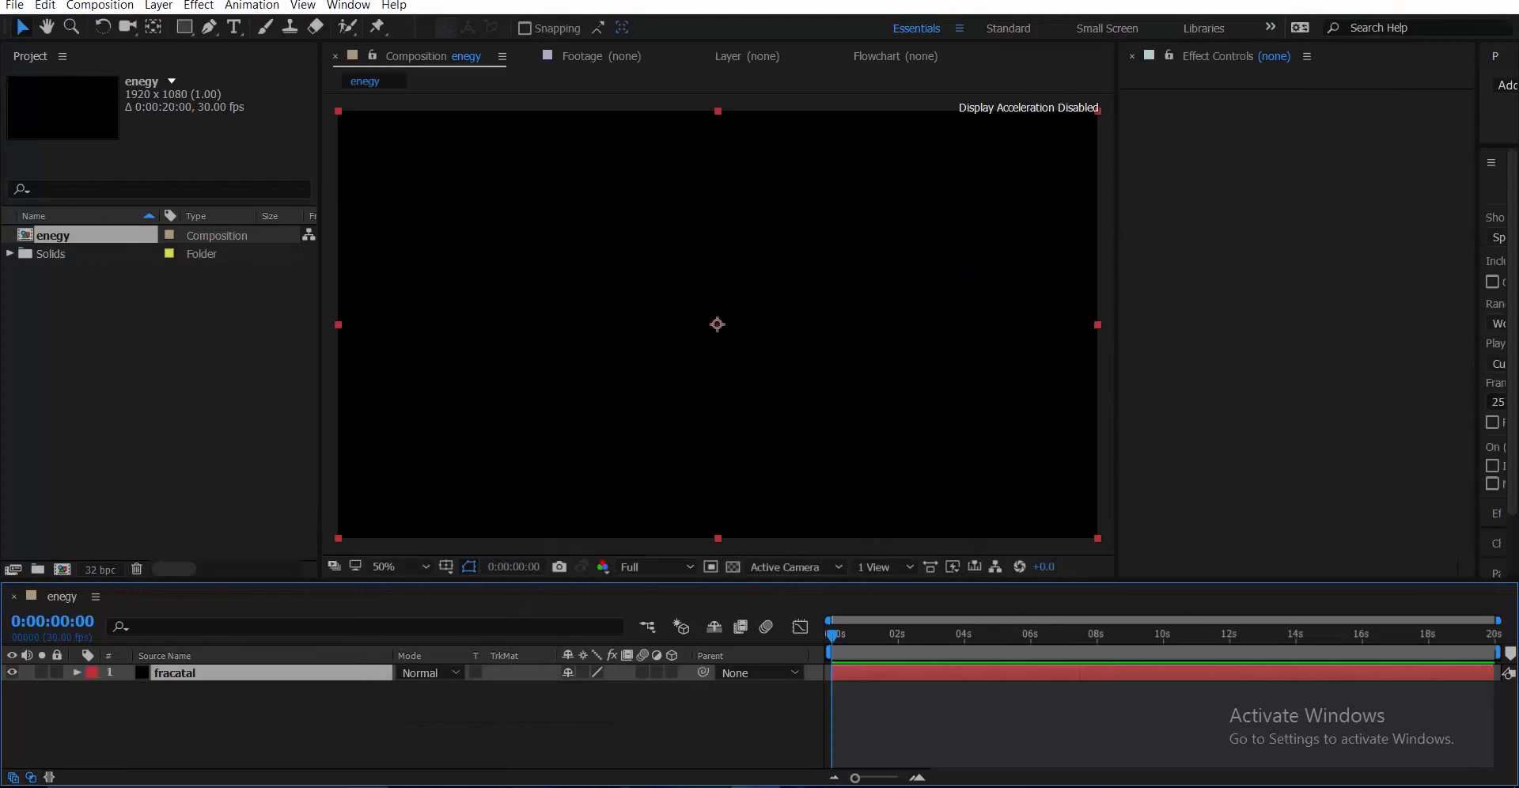
# - Rename the solid layer as fractal
pyautogui.press('Return')
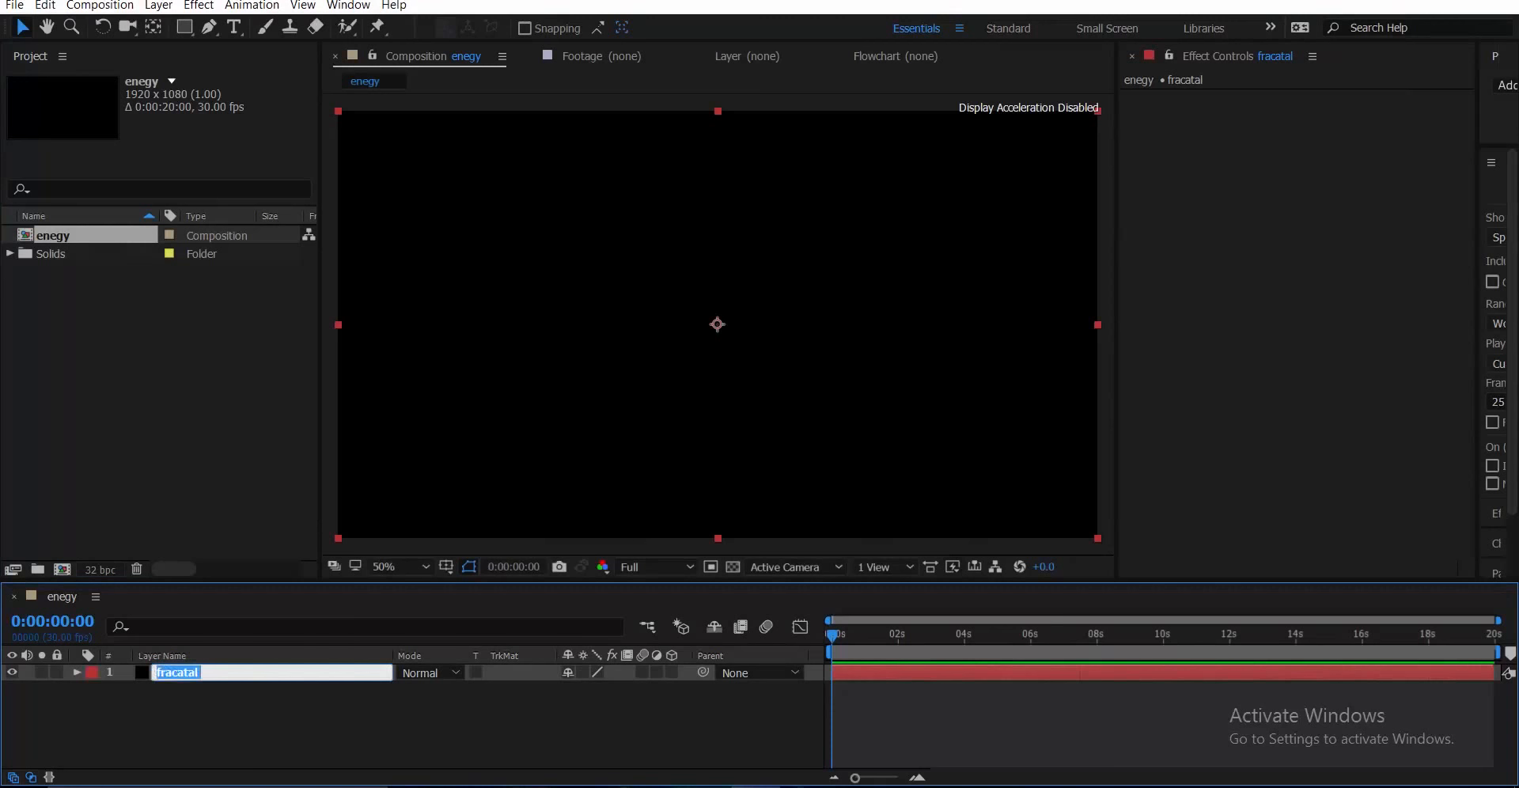
pyautogui.write('fractal')
pyautogui.press('Return')
# - Apply the Fractal Noise effect to the fractal layer
pyautogui.press('F3')
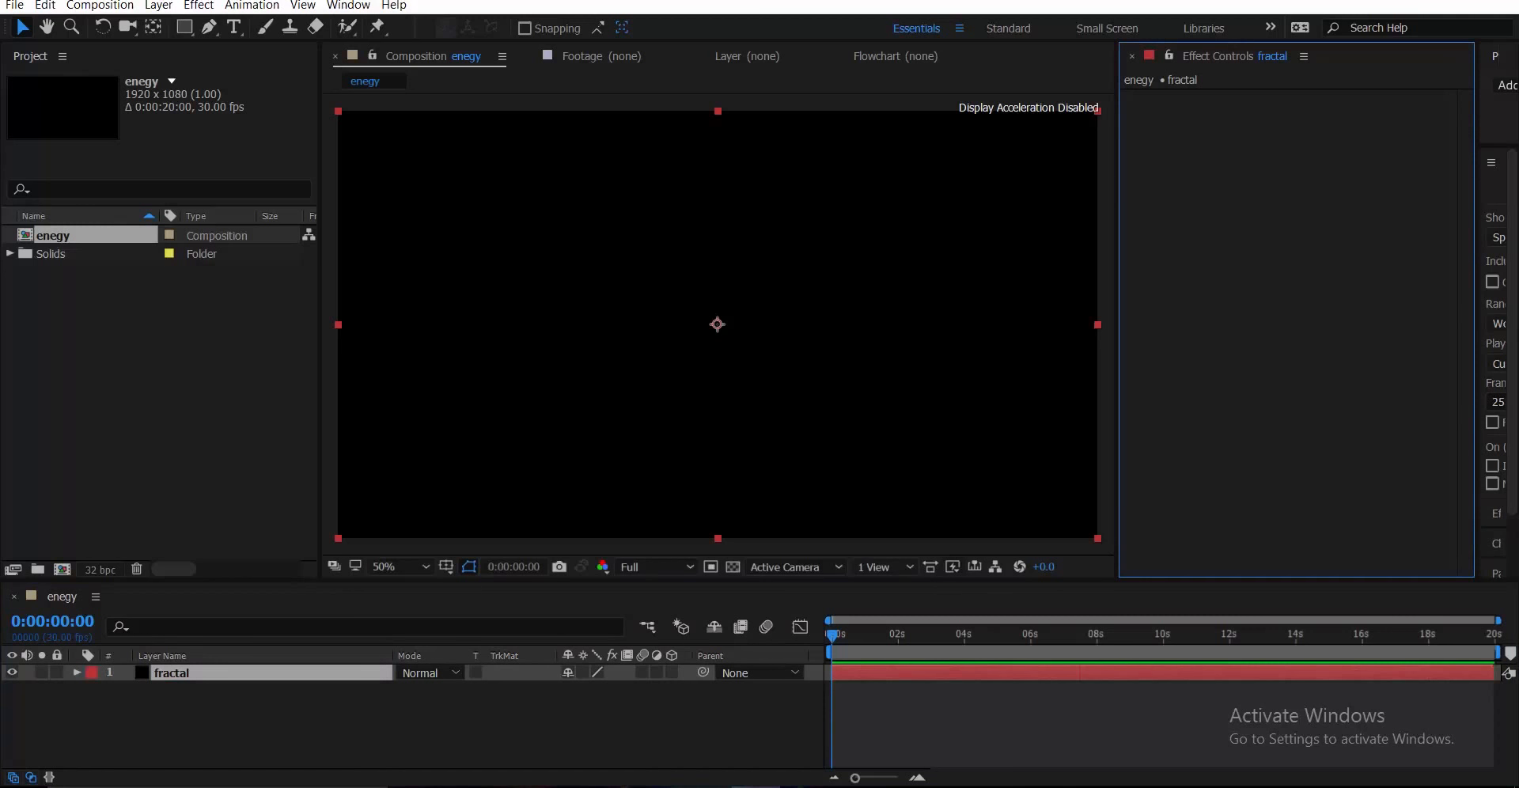
pyautogui.click(199, 5)
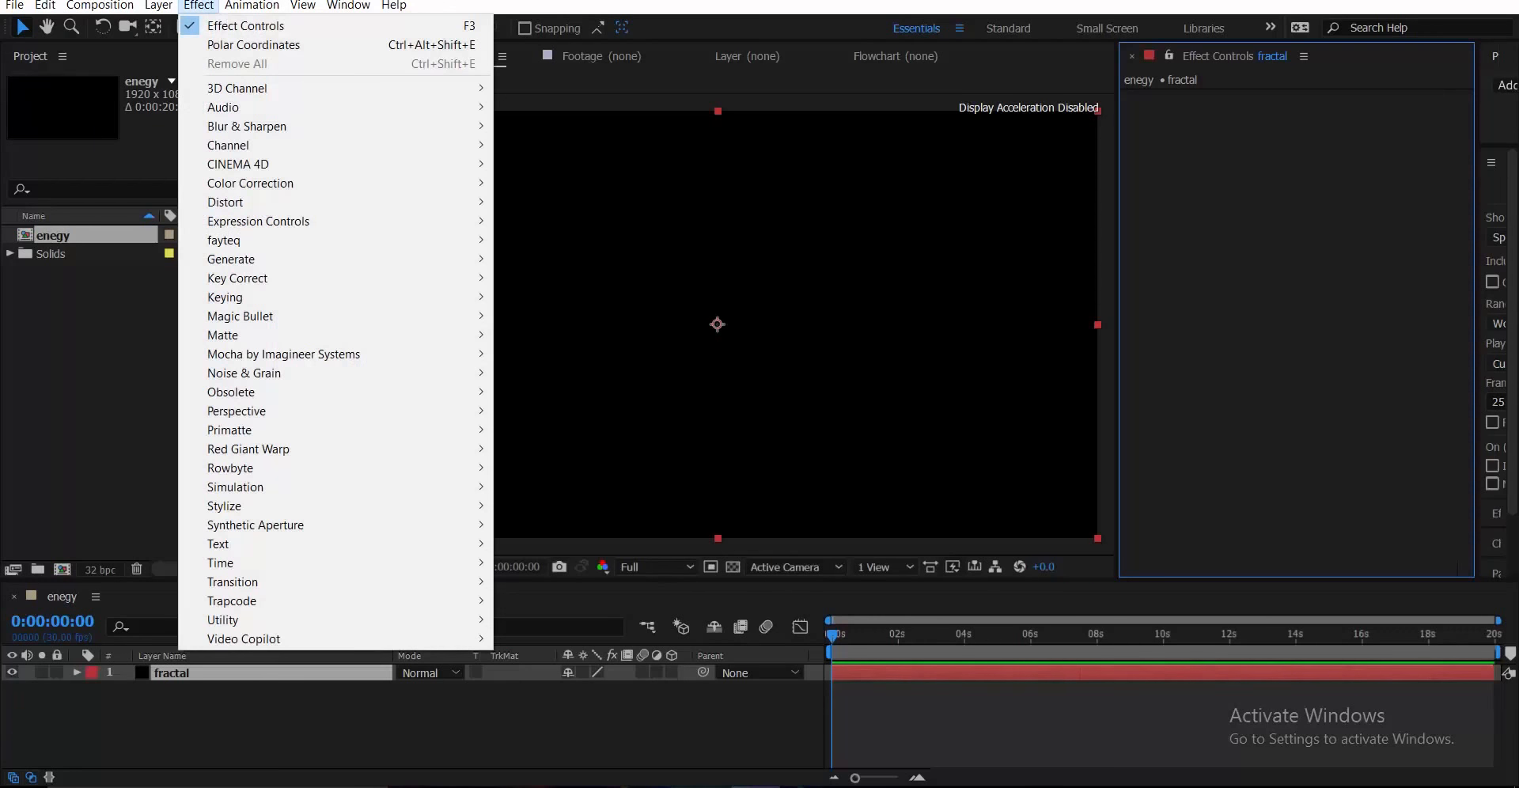
pyautogui.press('Escape')
pyautogui.hotkey('ctrl', 'space')
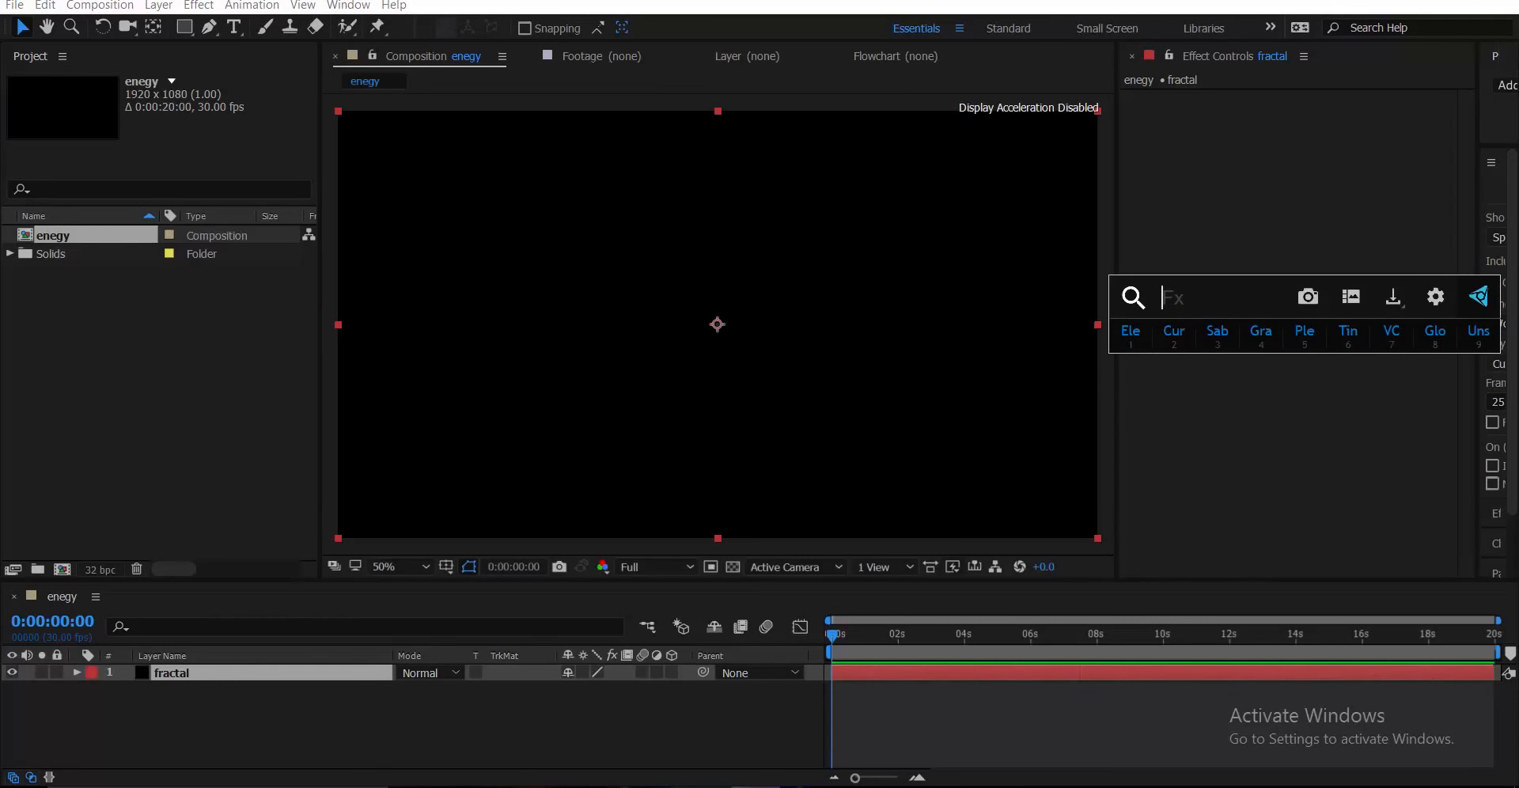
pyautogui.write('fracal')
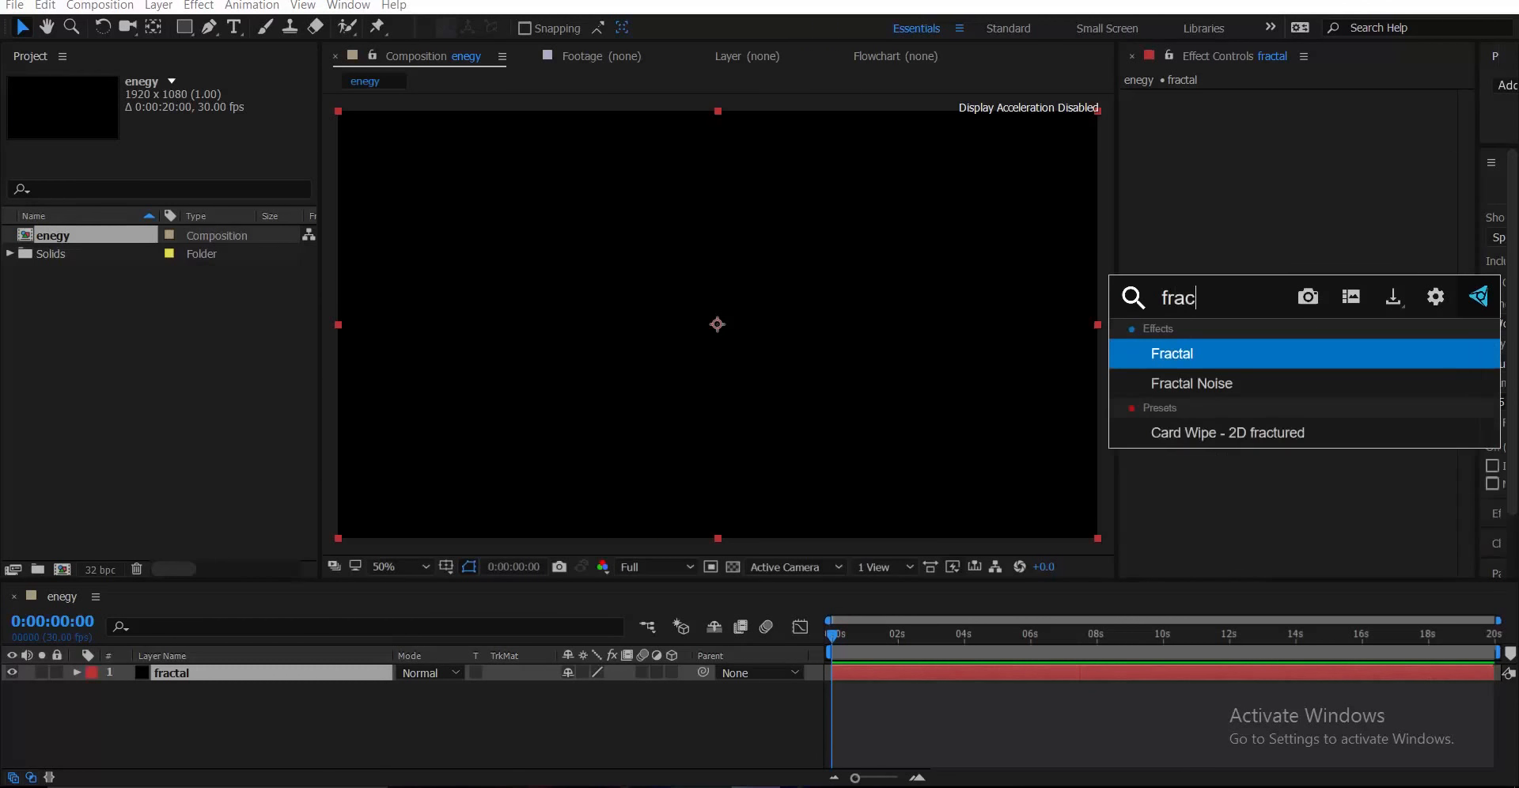
pyautogui.press('BackSpace')
pyautogui.press('BackSpace')
pyautogui.press('BackSpace')
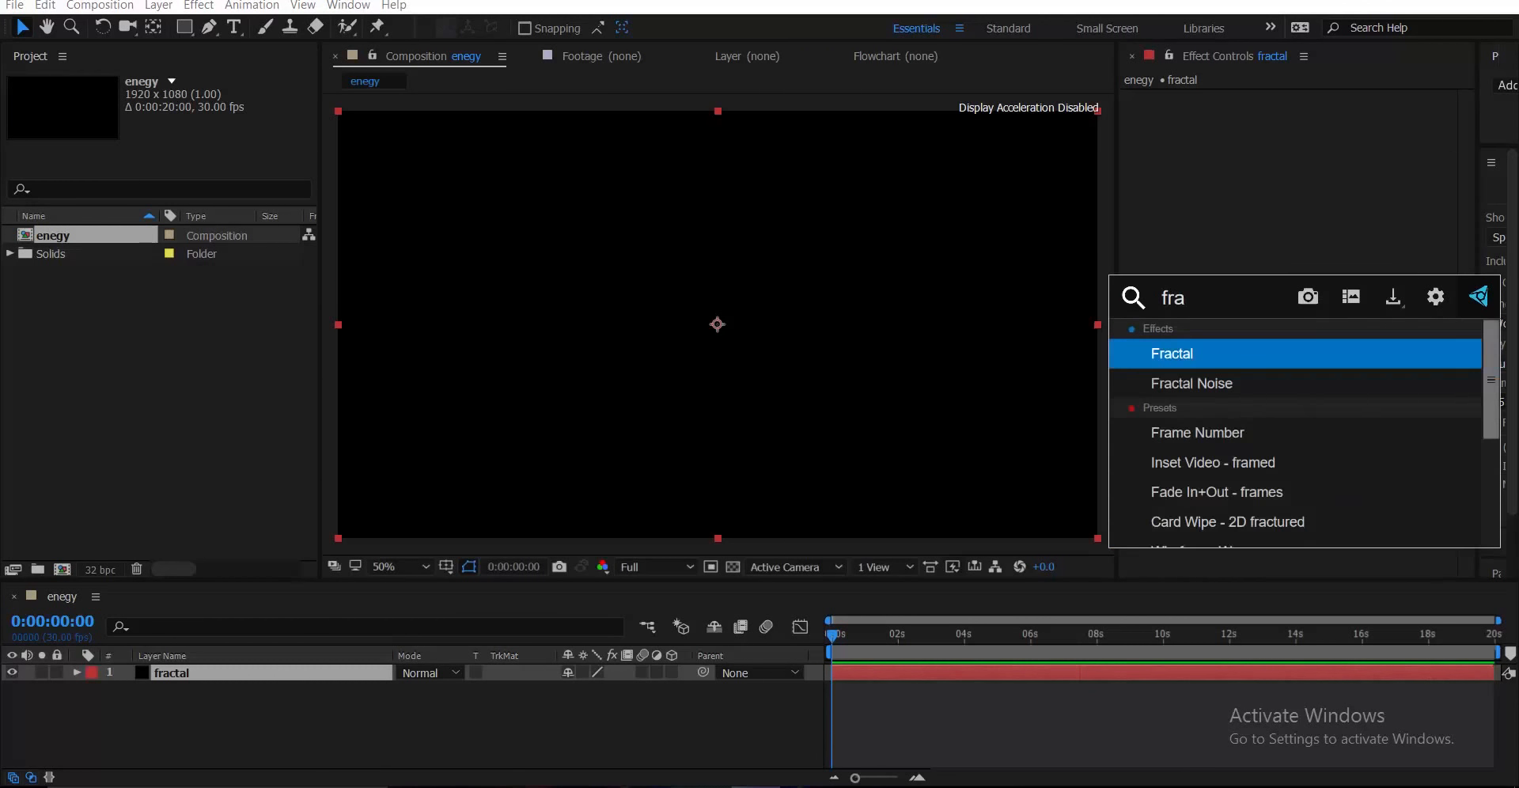
pyautogui.write('ct')
pyautogui.press('Down')
pyautogui.press('Return')
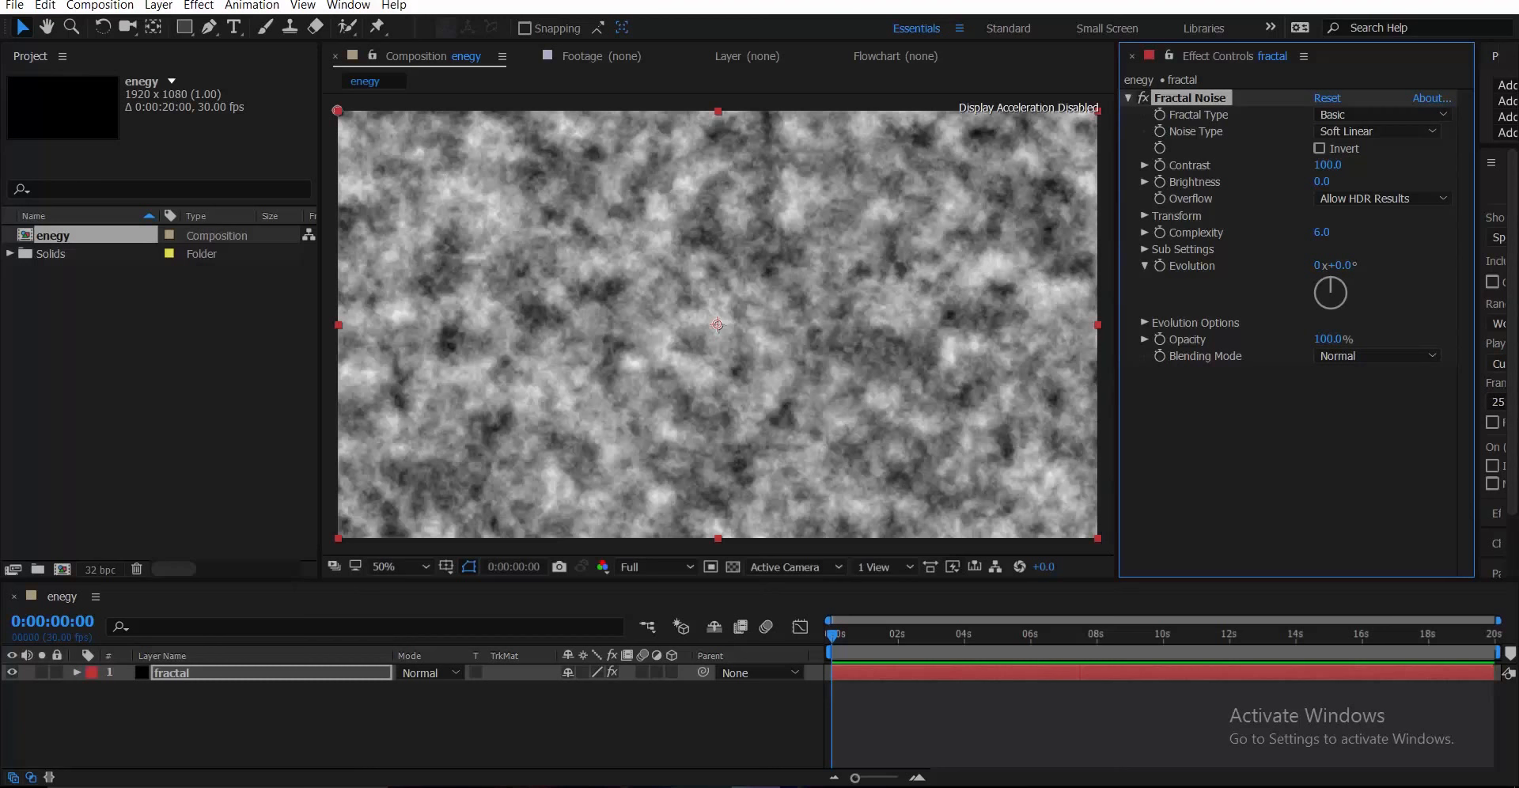
# - Widen the composition viewer and magnify it to 100% to inspect the fractal noise
pyautogui.moveTo(320, 333); pyautogui.dragTo(224, 333)
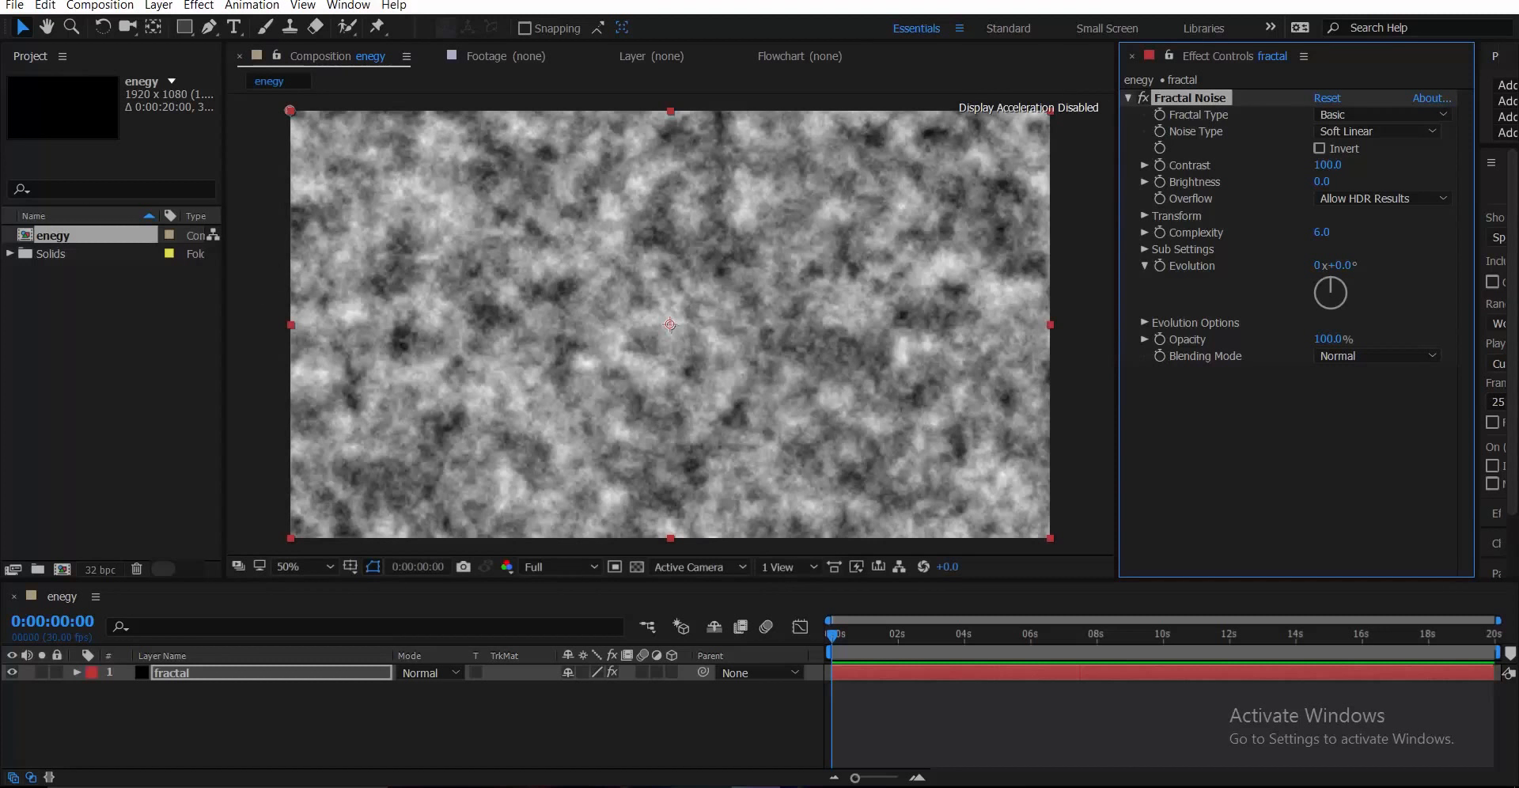
pyautogui.scroll(1, 670, 324)
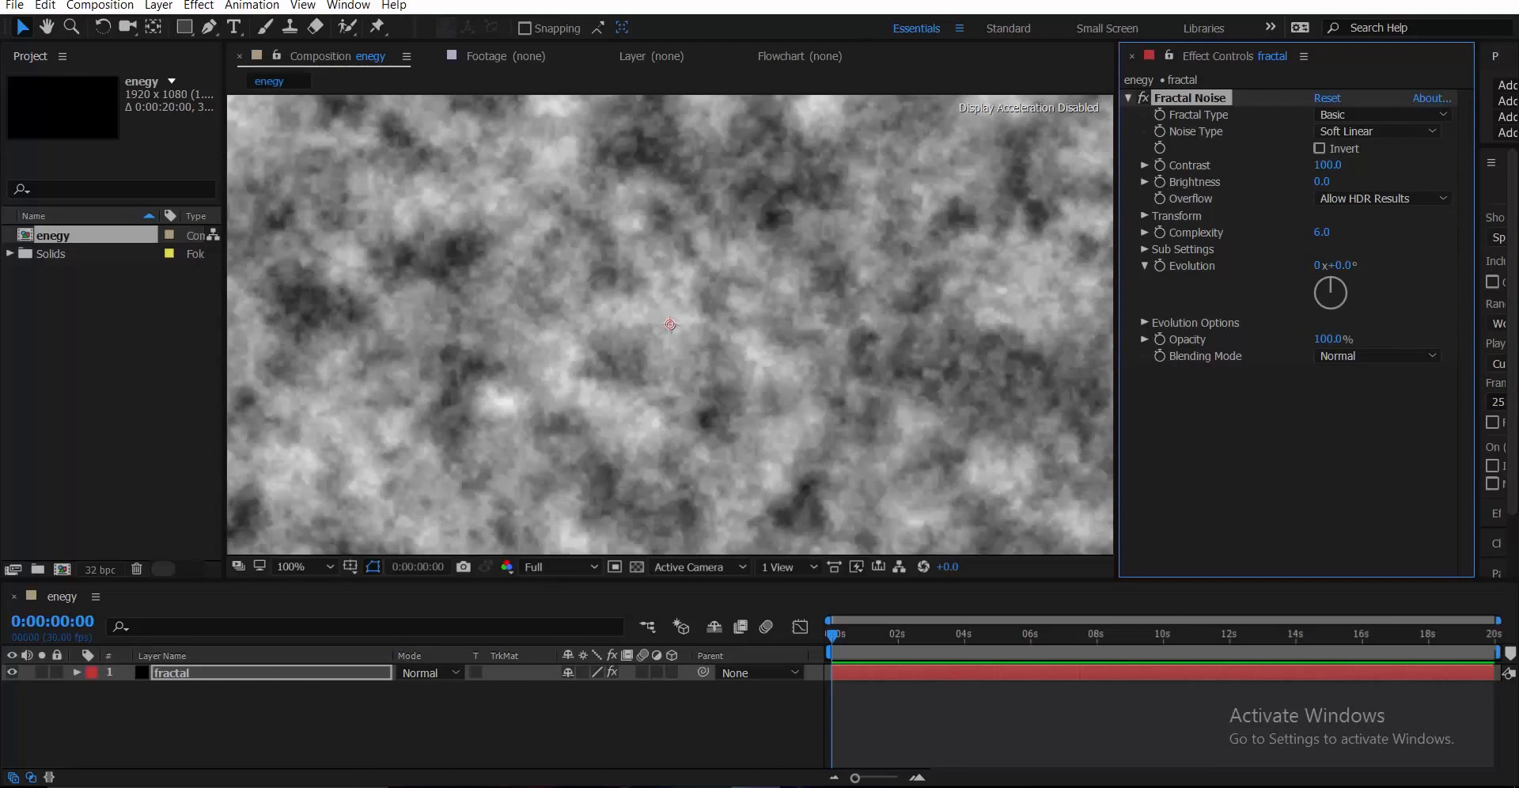
# - Set the Fractal Noise effect's fractal type to Dynamic and invert the noise
pyautogui.scroll(-1, 670, 324)
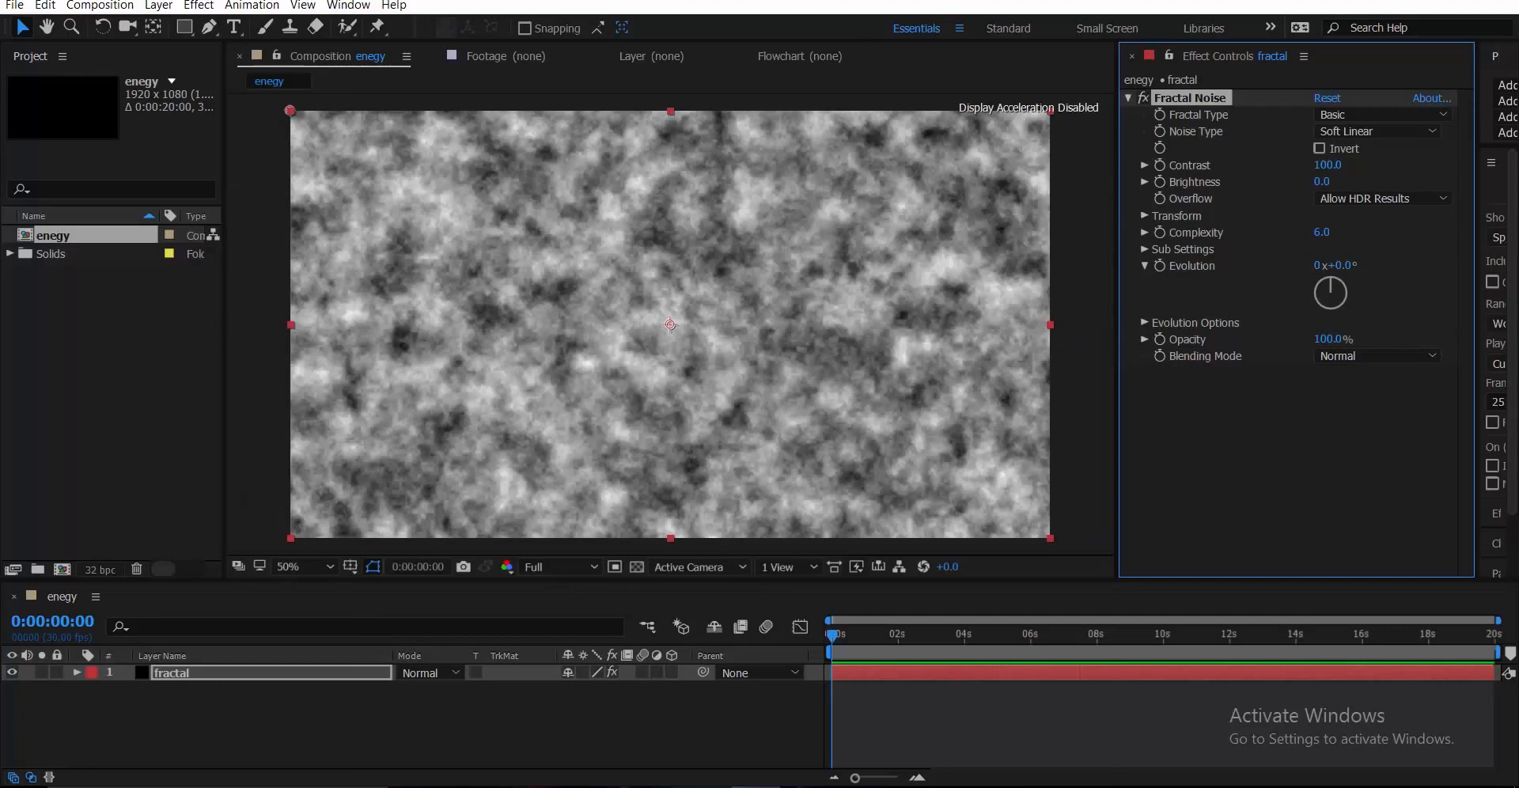
pyautogui.click(1380, 115)
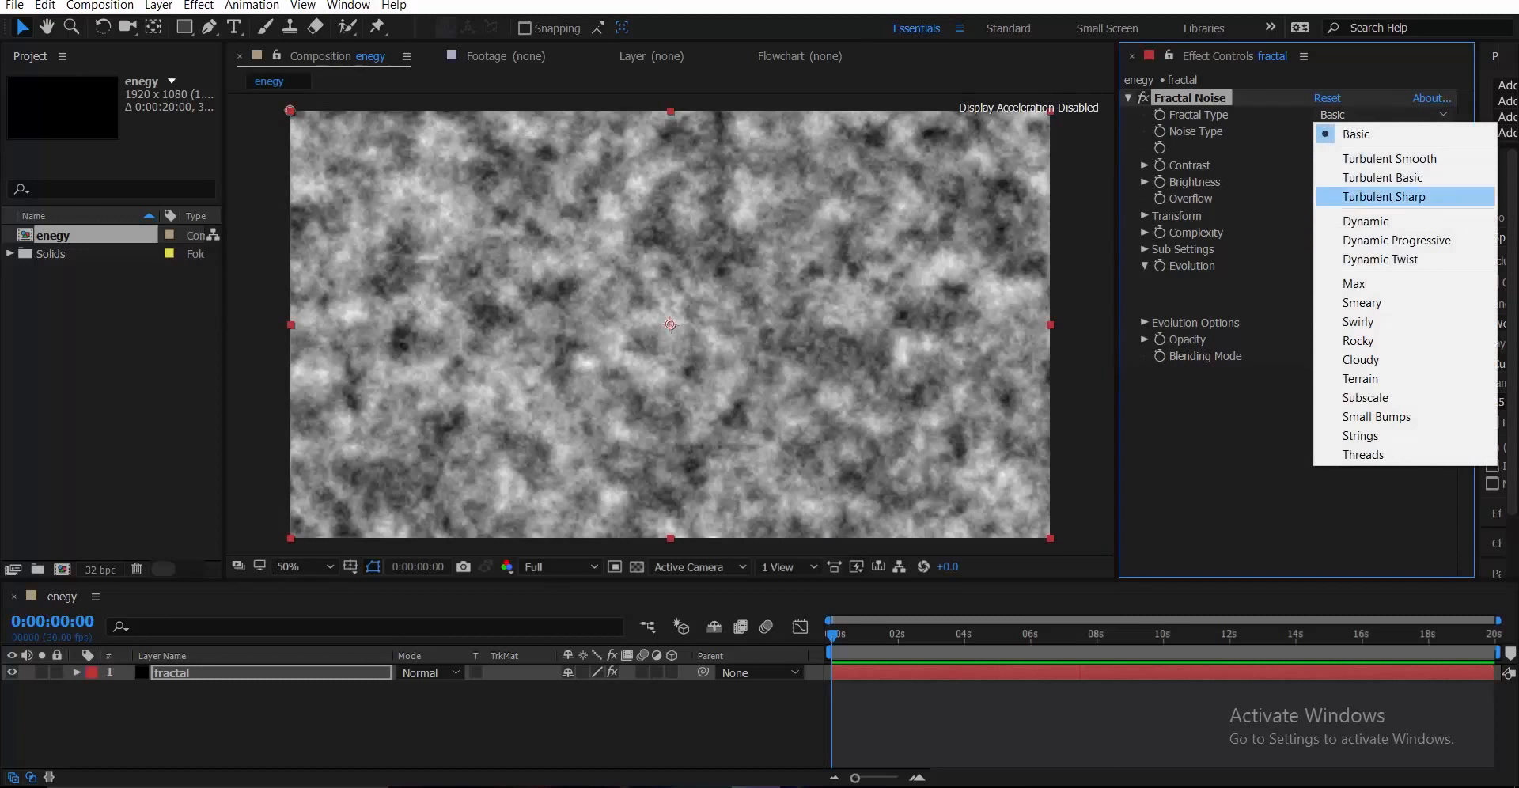
pyautogui.click(1380, 259)
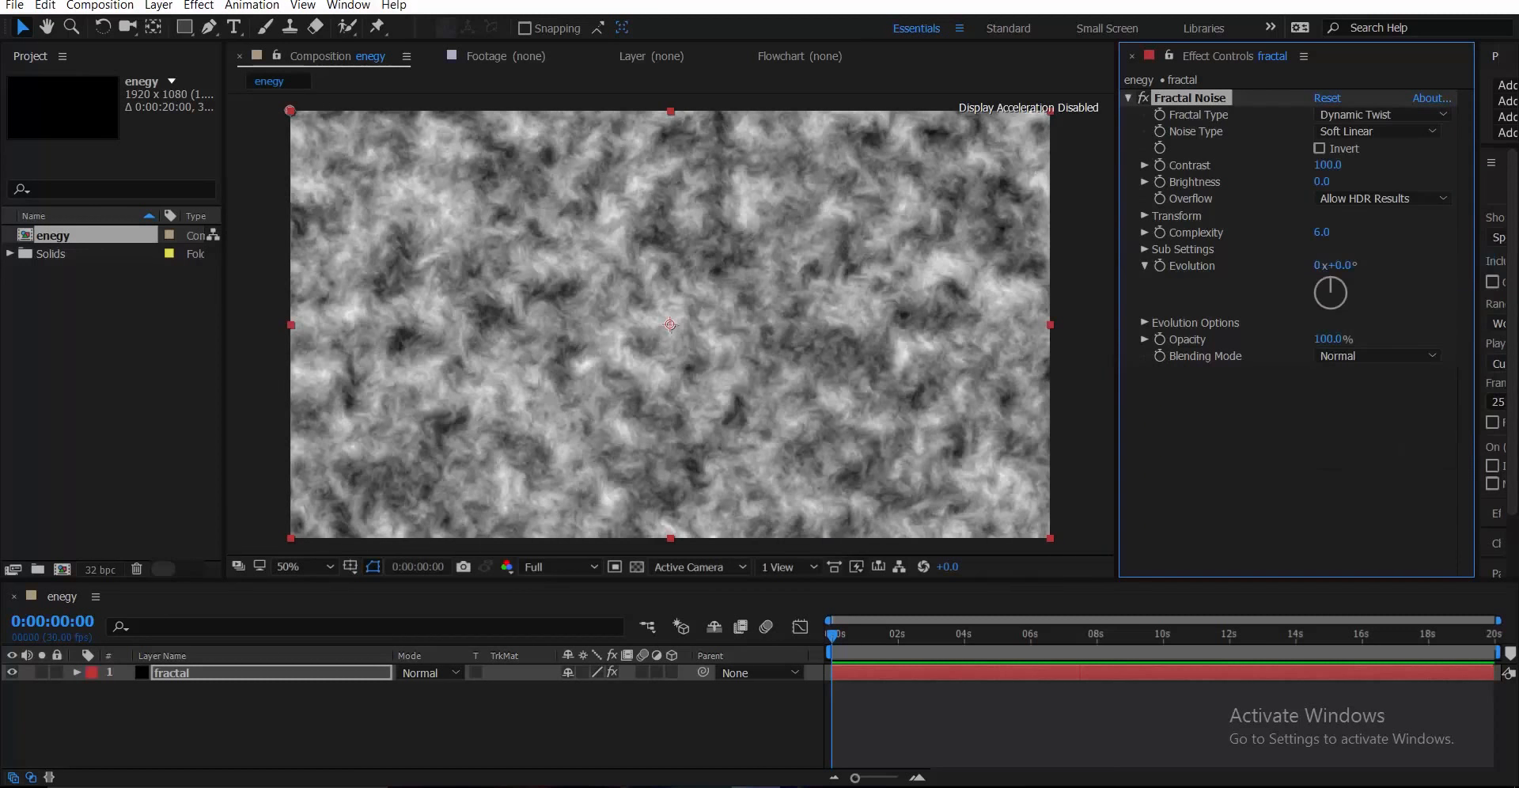
pyautogui.click(1381, 114)
pyautogui.click(1380, 199)
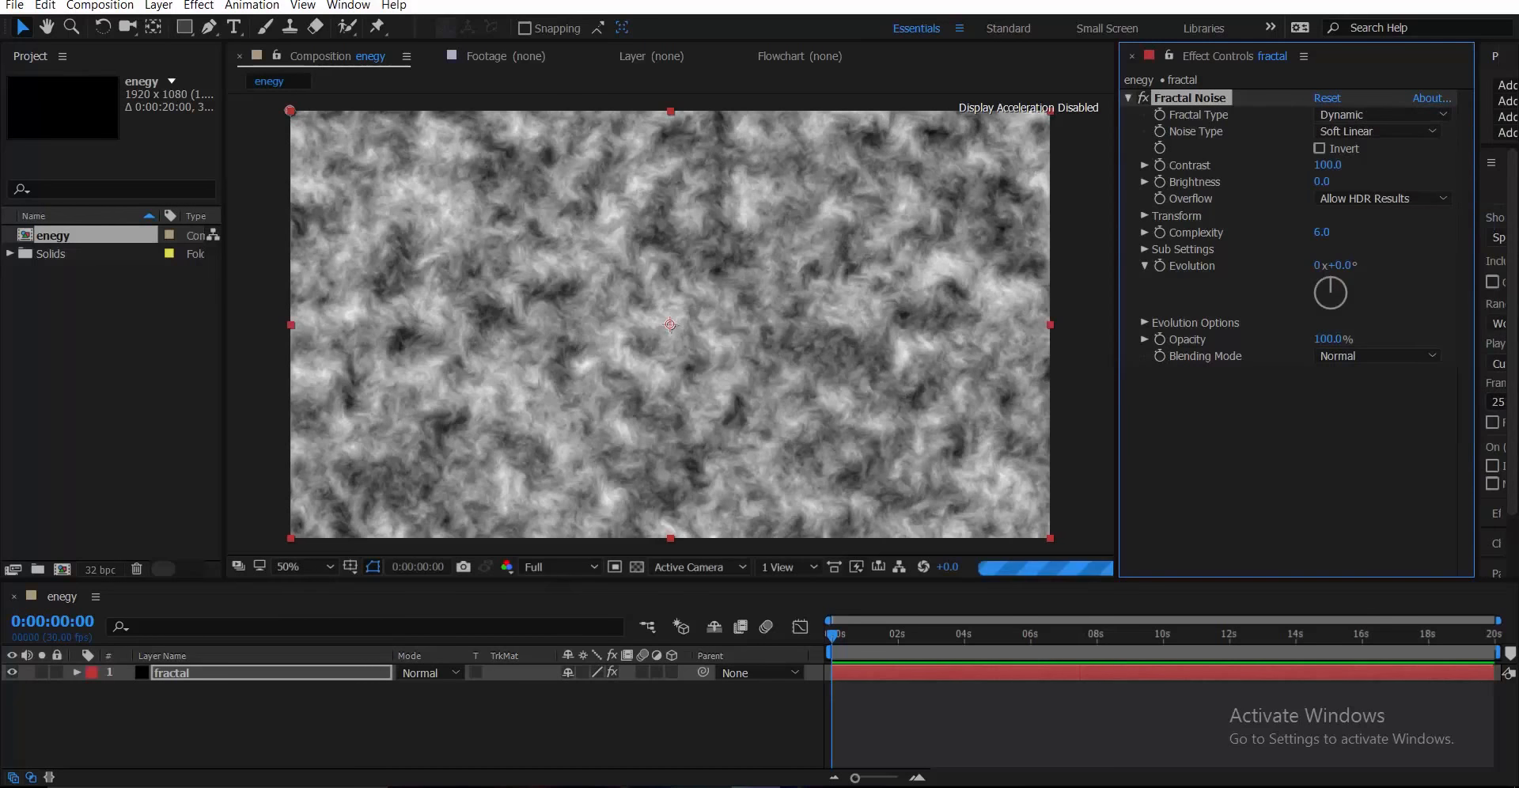
pyautogui.click(1319, 148)
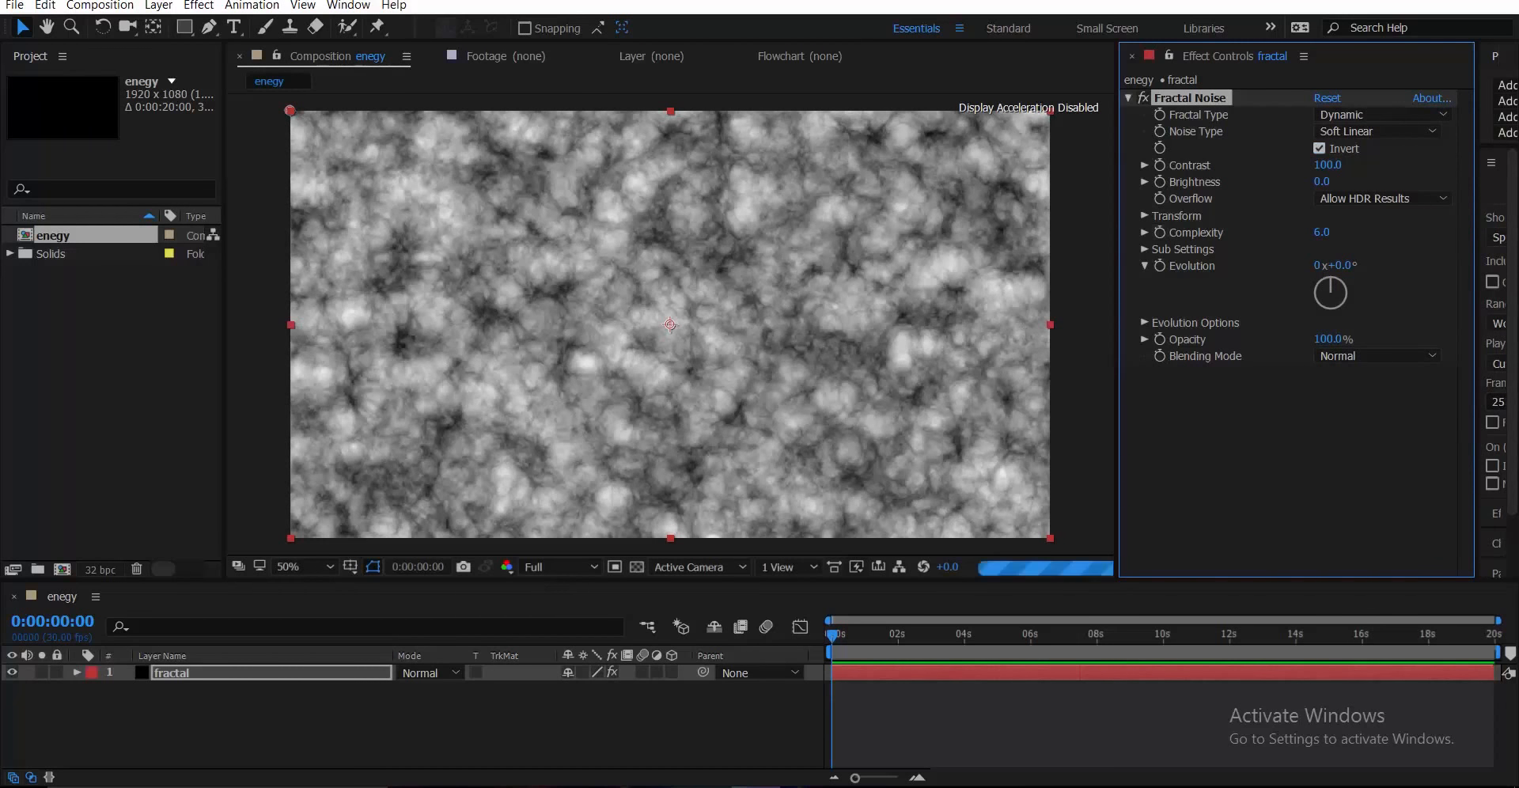
pyautogui.scroll(2, 670, 324)
pyautogui.scroll(-3, 670, 324)
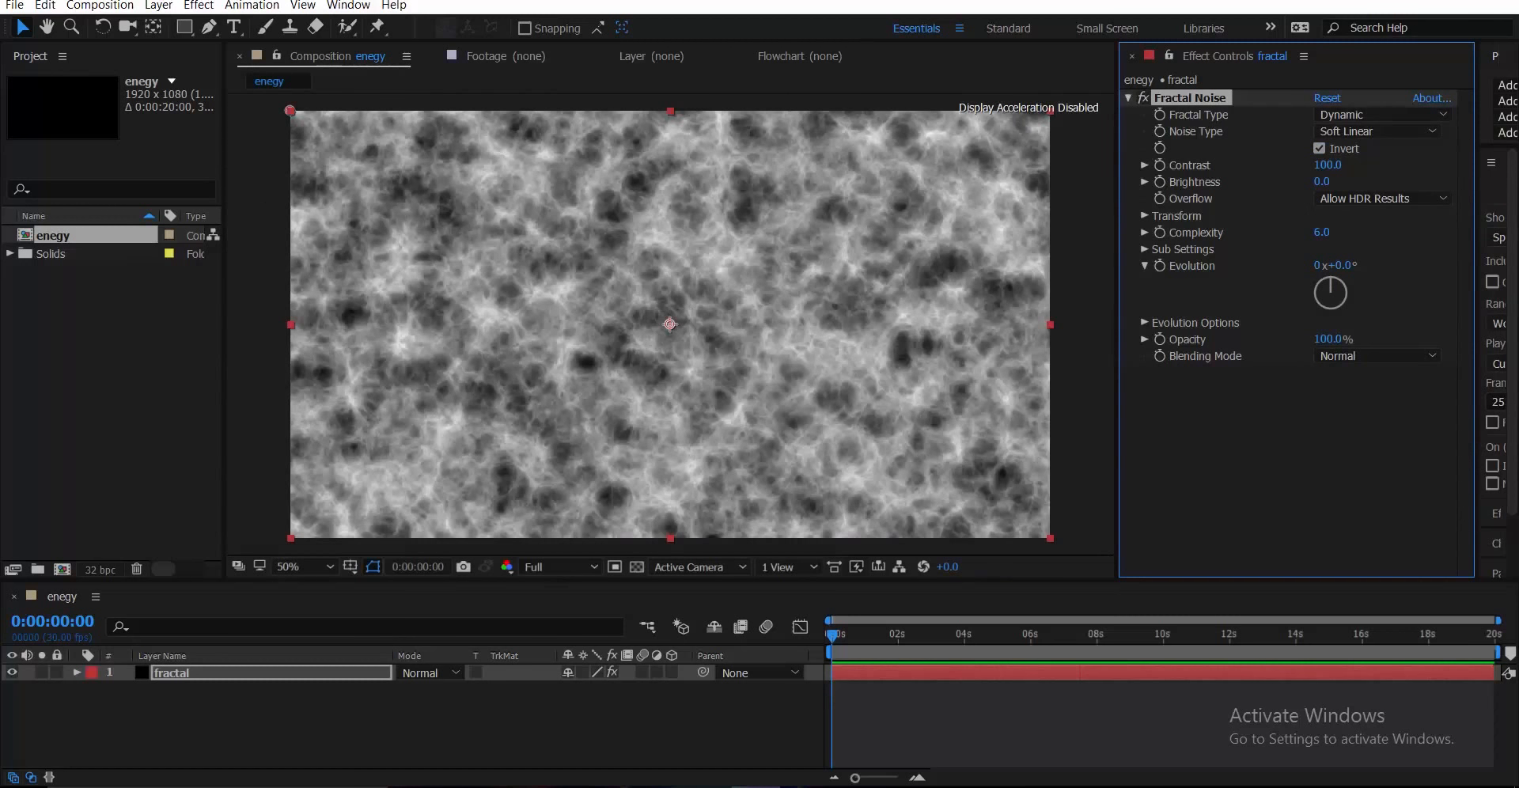
# - Set the Fractal Noise contrast to 173.1, brightness to 11.0 and sub scaling to 68.7
pyautogui.click(1145, 165)
pyautogui.moveTo(1239, 193); pyautogui.dragTo(1330, 209)
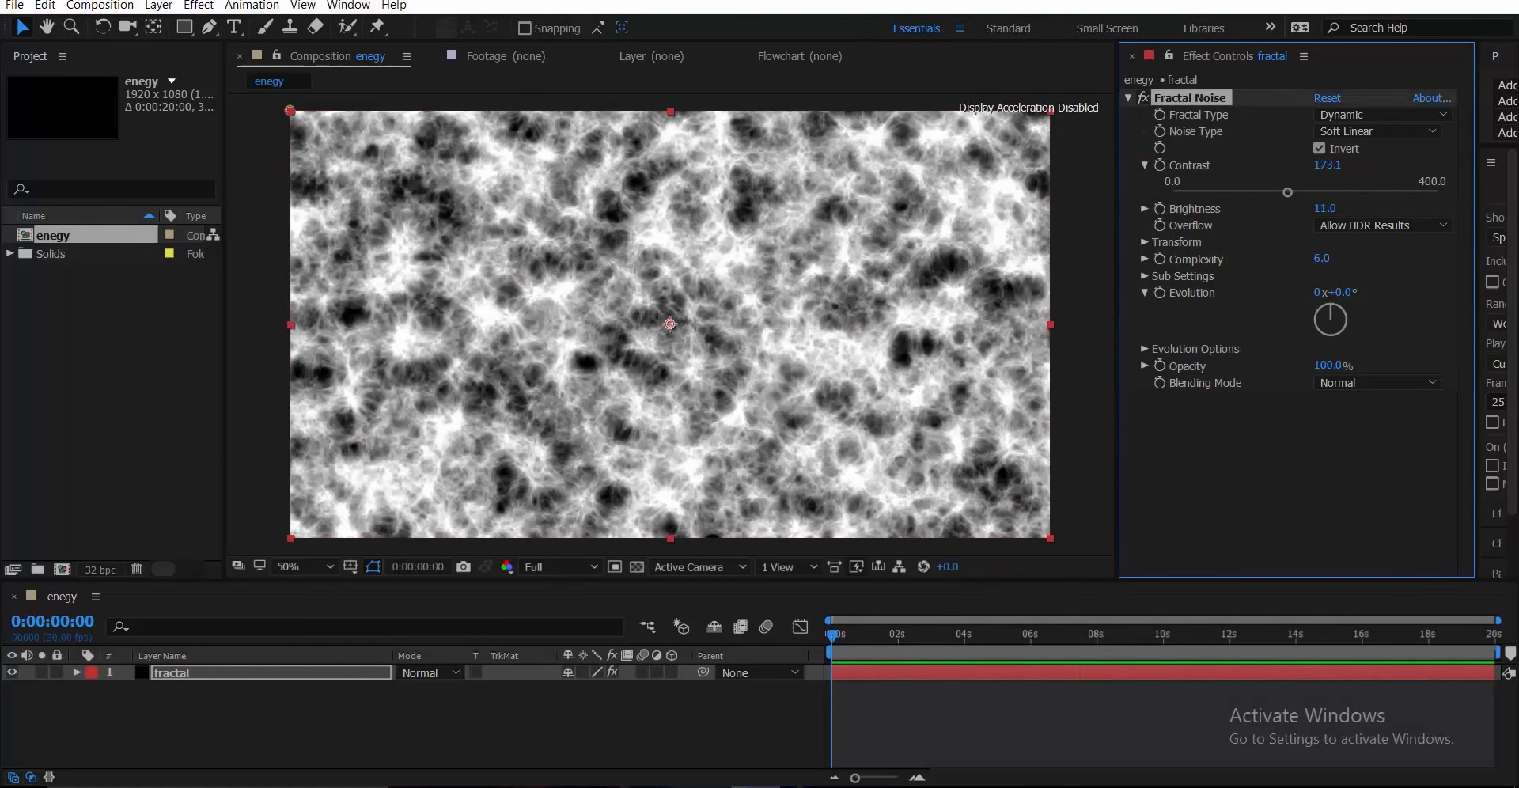
pyautogui.click(1144, 275)
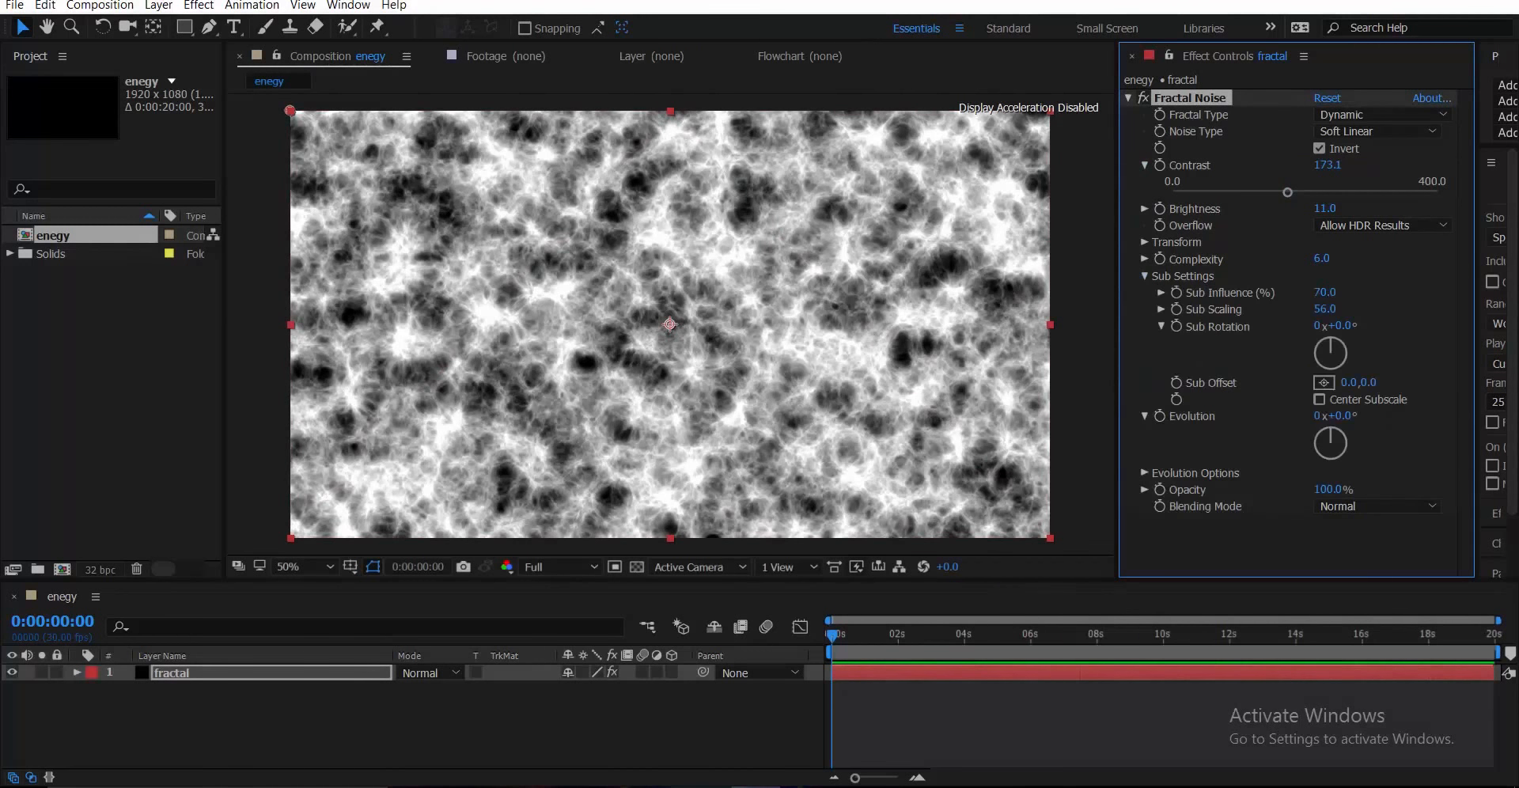
pyautogui.moveTo(1324, 309); pyautogui.dragTo(1345, 309)
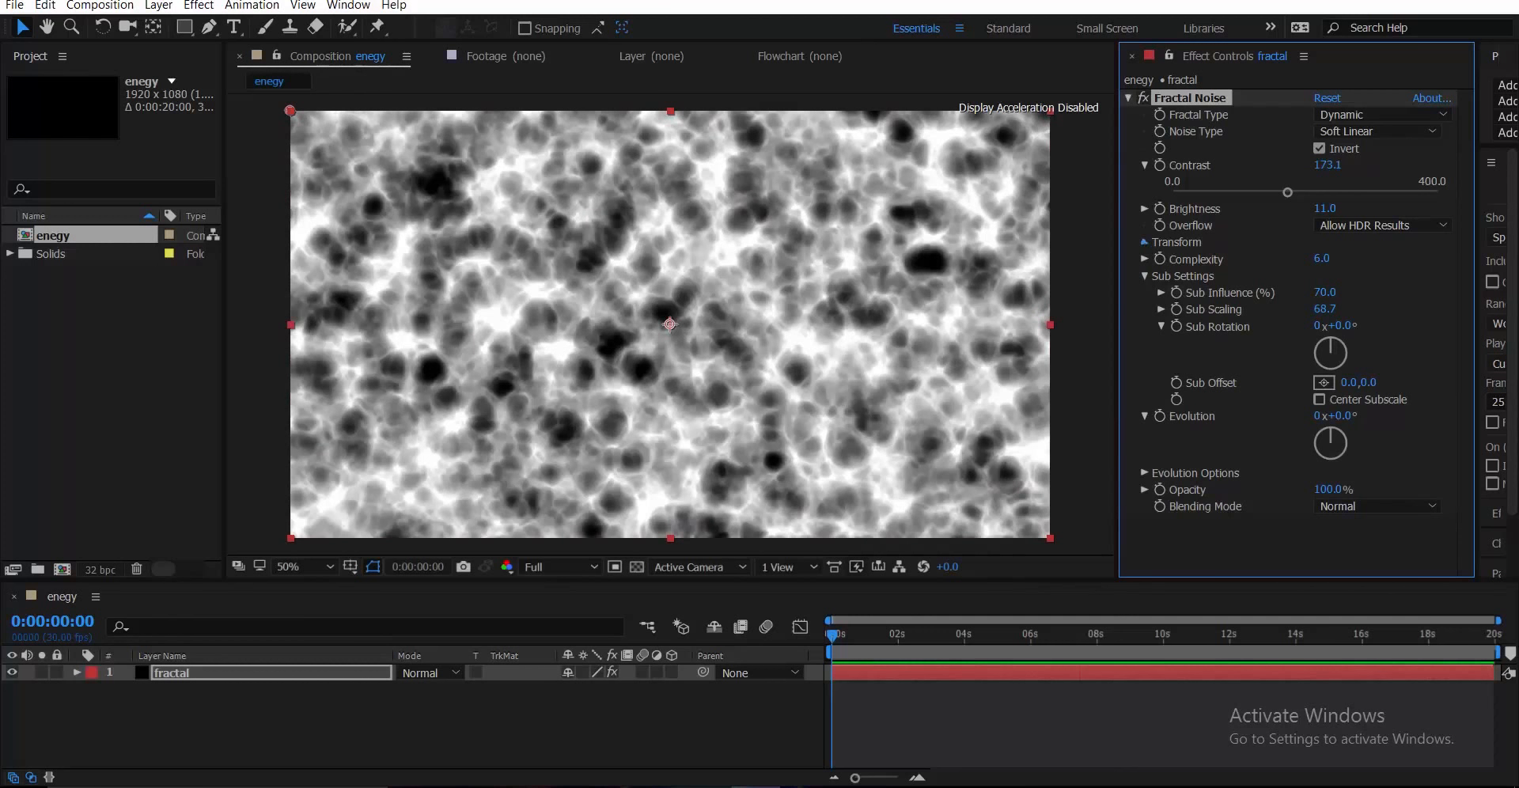
# - Enlarge the Fractal Noise pattern to a uniform scale of 171.0 and set its sub scaling to 60.2
pyautogui.click(1144, 241)
pyautogui.moveTo(1327, 292); pyautogui.dragTo(1384, 293)
pyautogui.click(1161, 292)
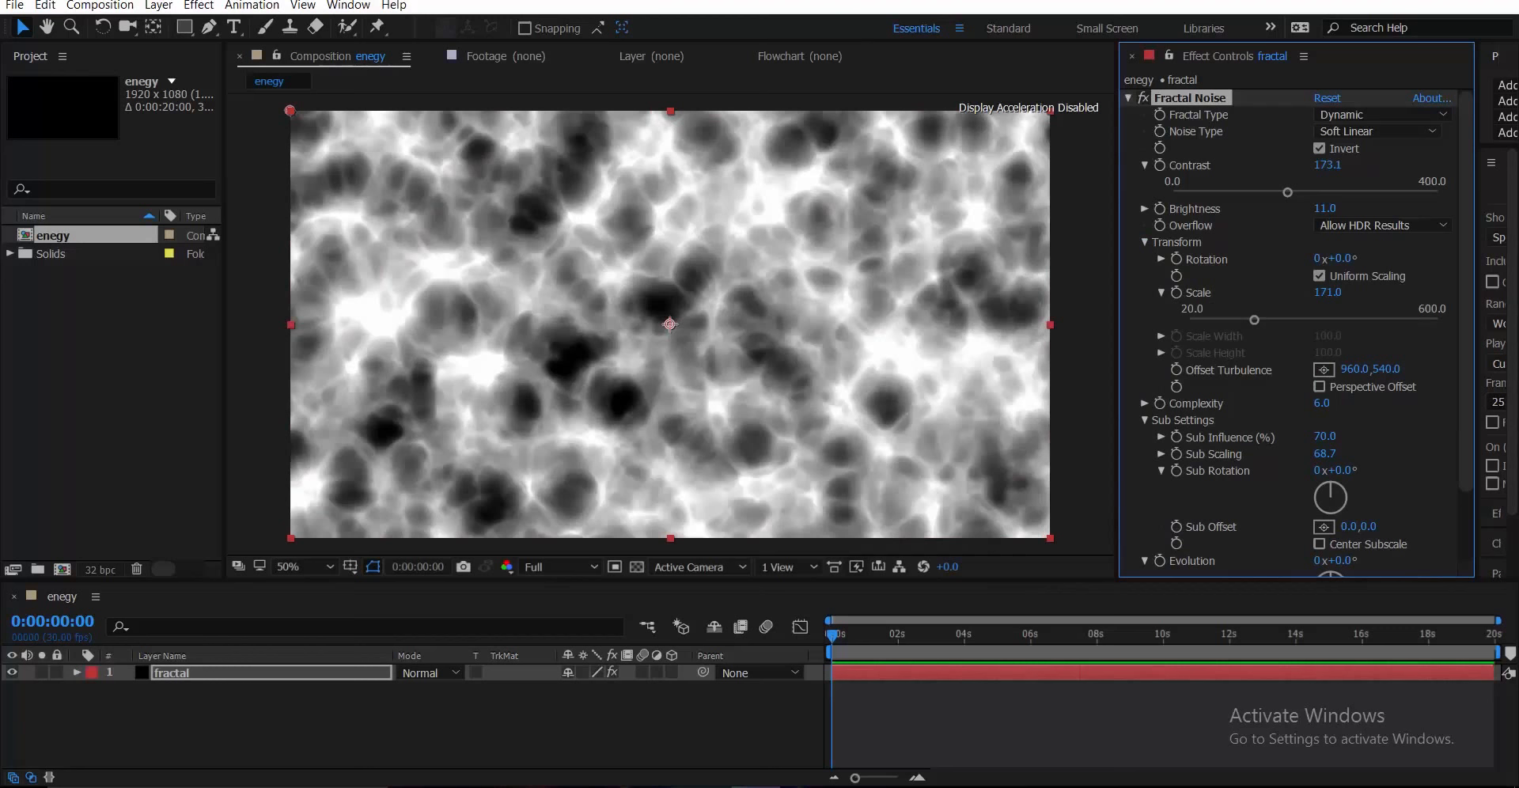
pyautogui.scroll(-1, 1325, 392)
pyautogui.moveTo(1324, 409); pyautogui.dragTo(1310, 409)
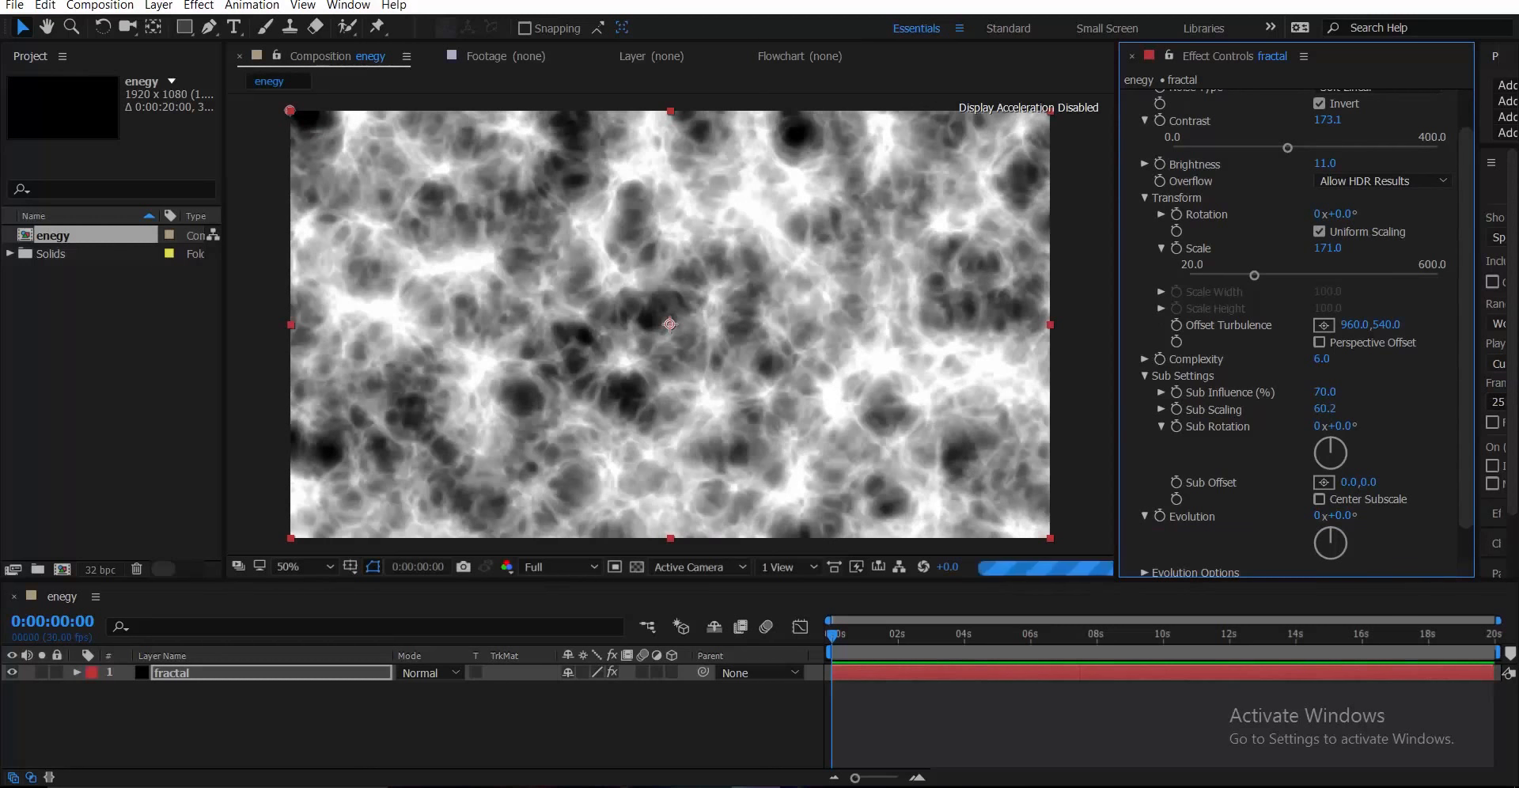
pyautogui.click(1144, 375)
pyautogui.scroll(-3, 670, 324)
pyautogui.scroll(3, 670, 324)
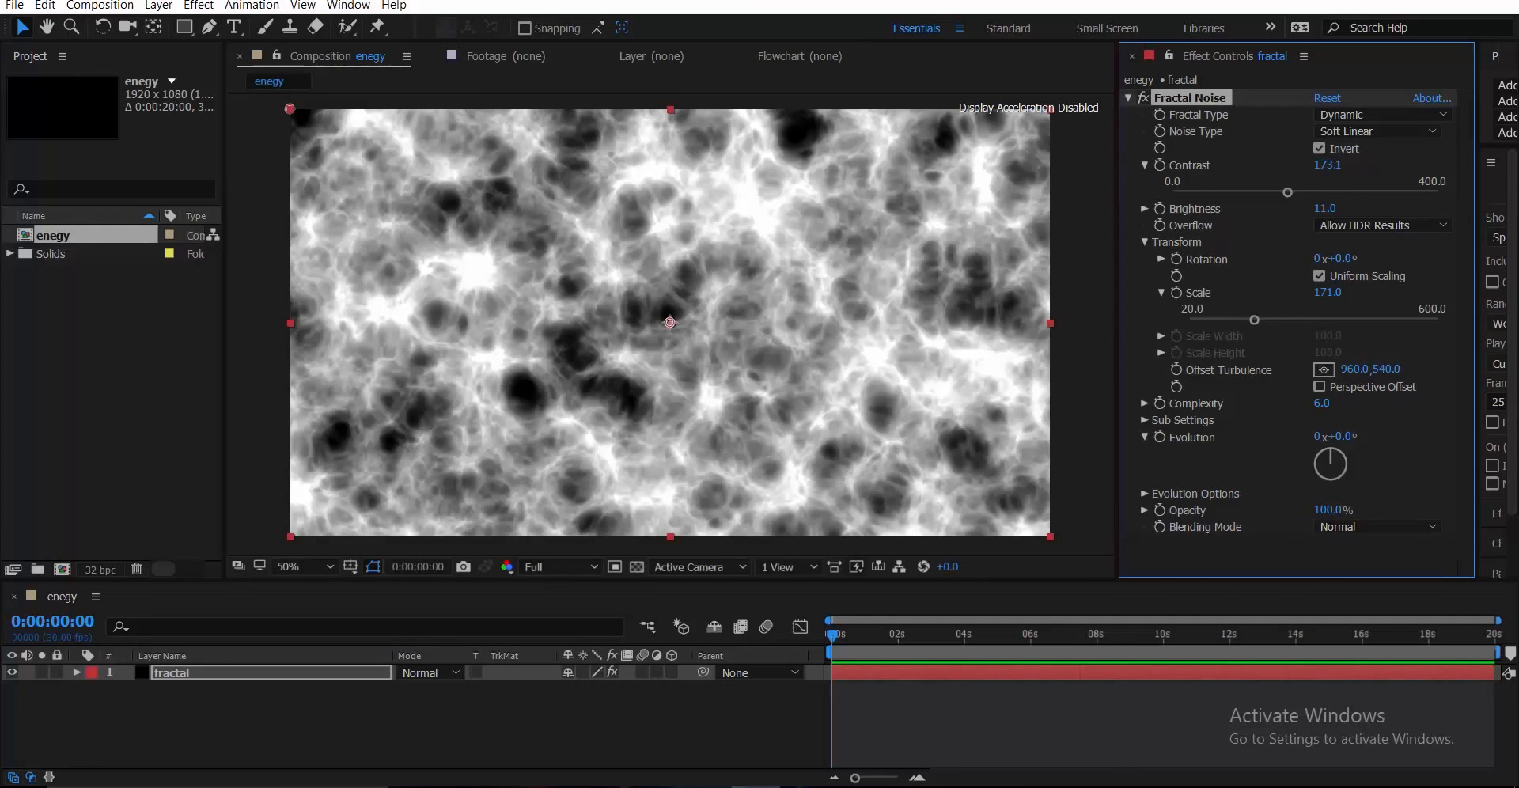
pyautogui.click(1145, 165)
pyautogui.click(1145, 216)
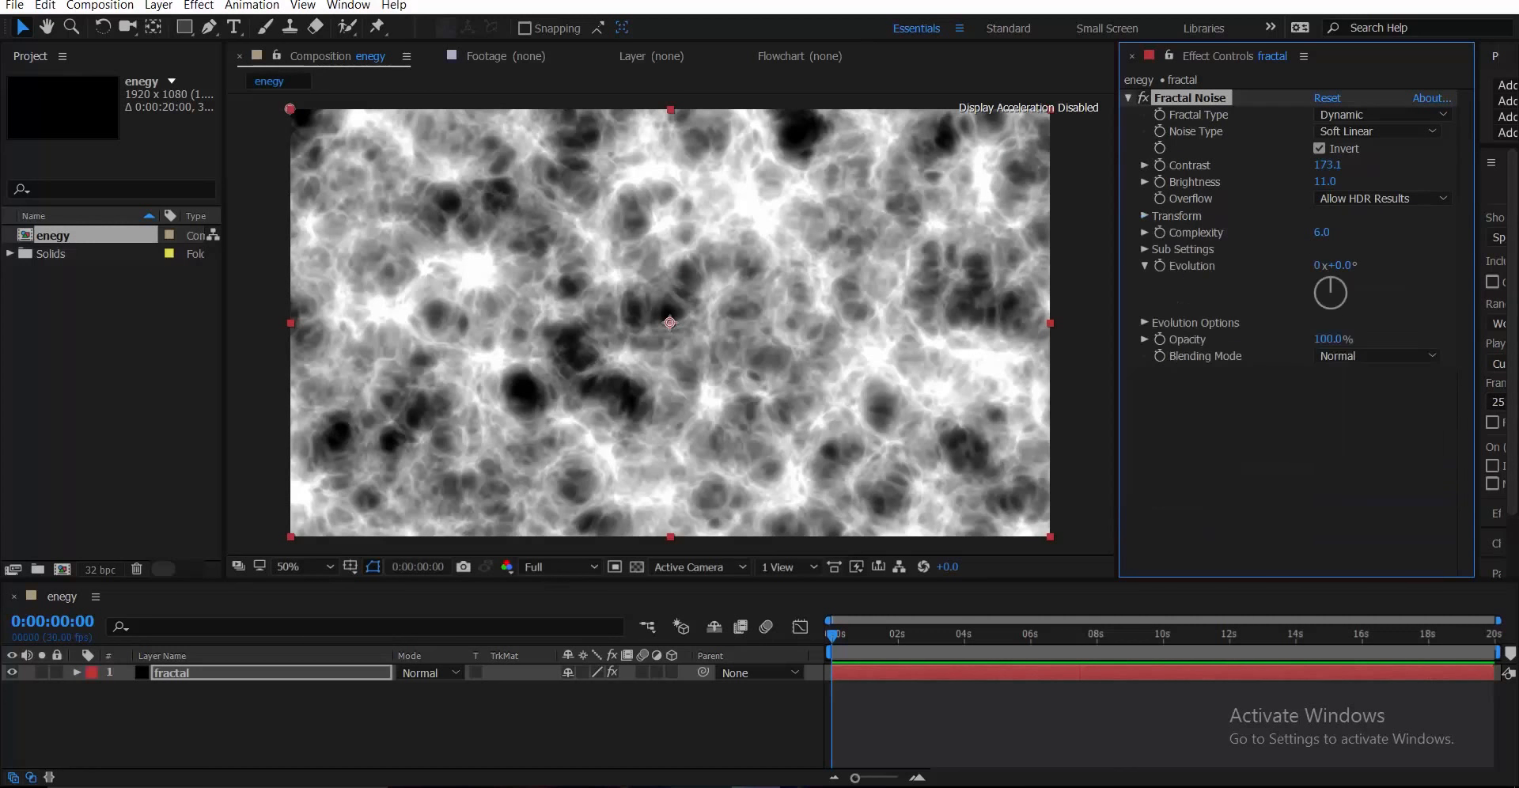
# - Apply the Find Edges effect to the fractal layer and invert its result
pyautogui.click(1129, 98)
pyautogui.click(1218, 229)
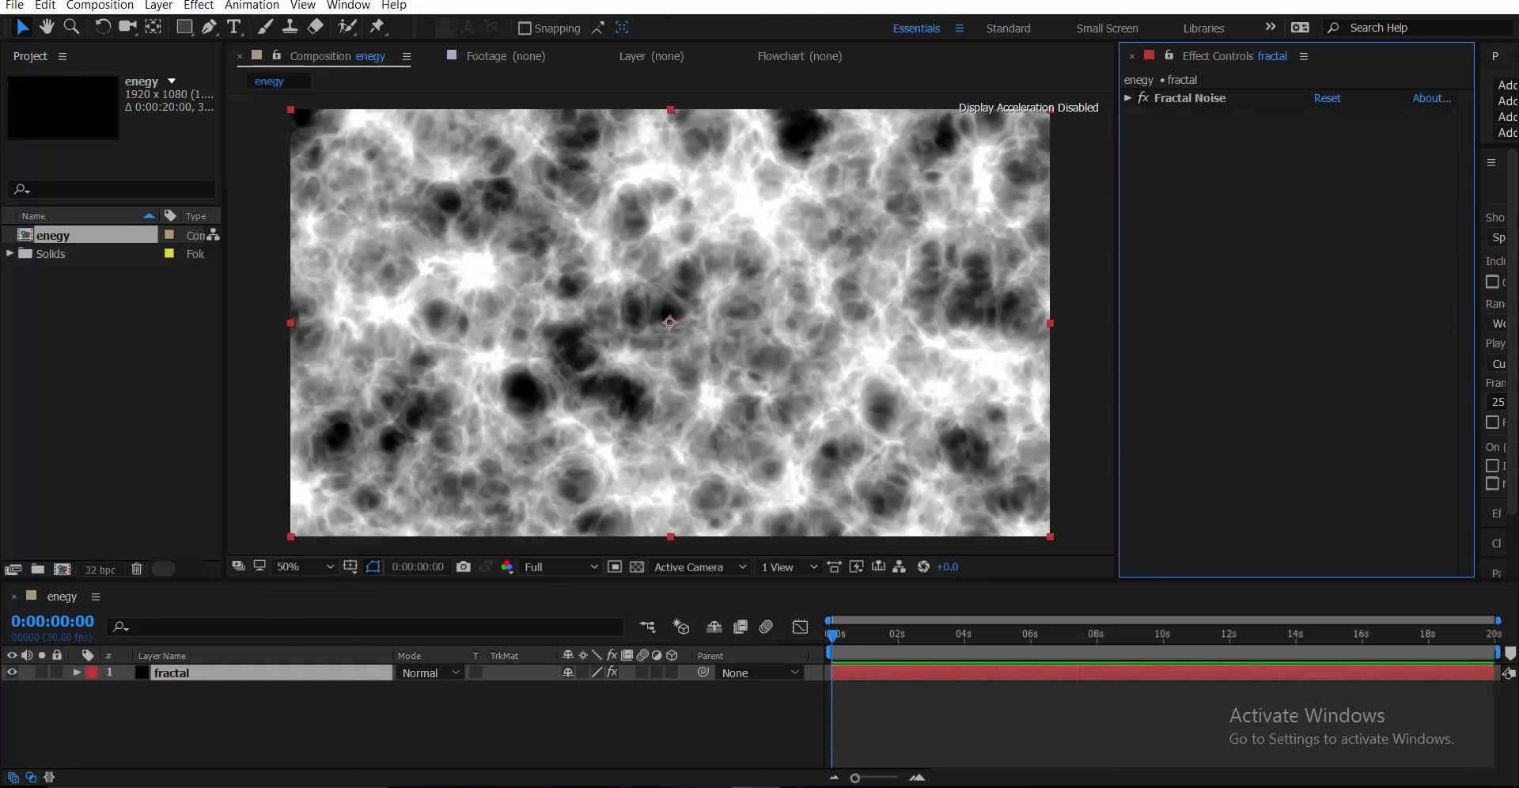
pyautogui.hotkey('ctrl', 'space')
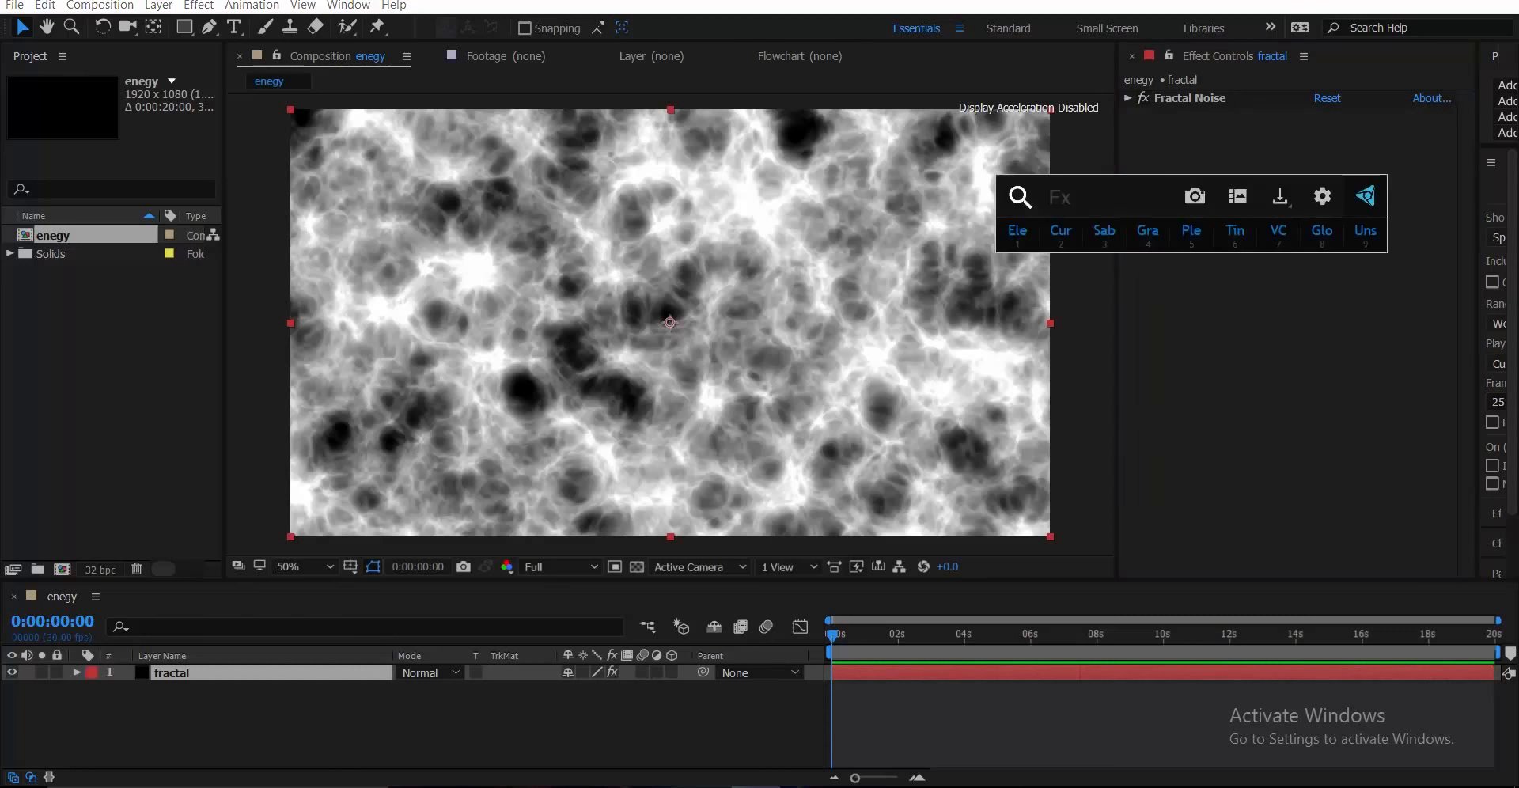
pyautogui.write('fin')
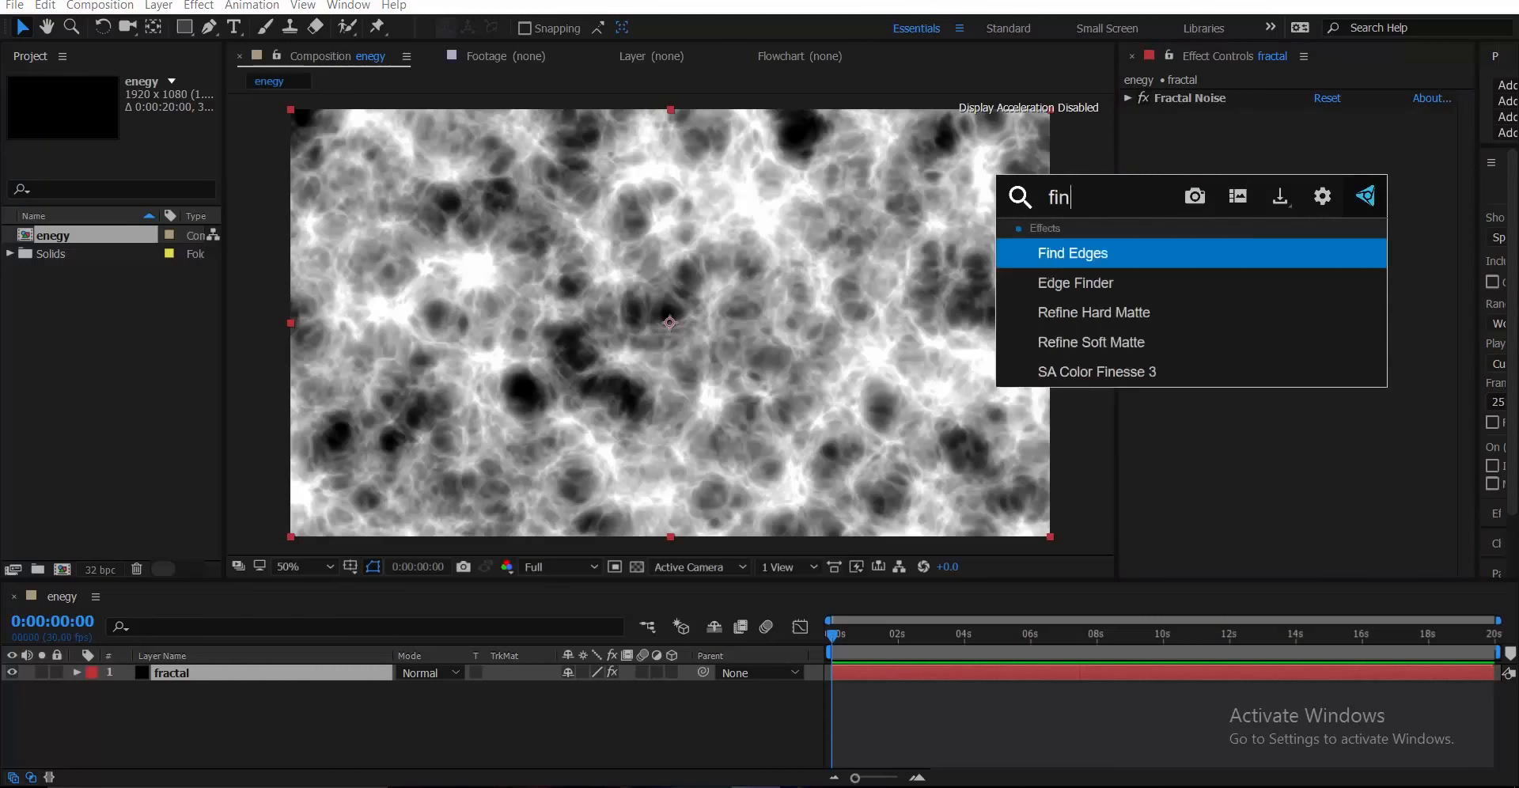
pyautogui.press('Return')
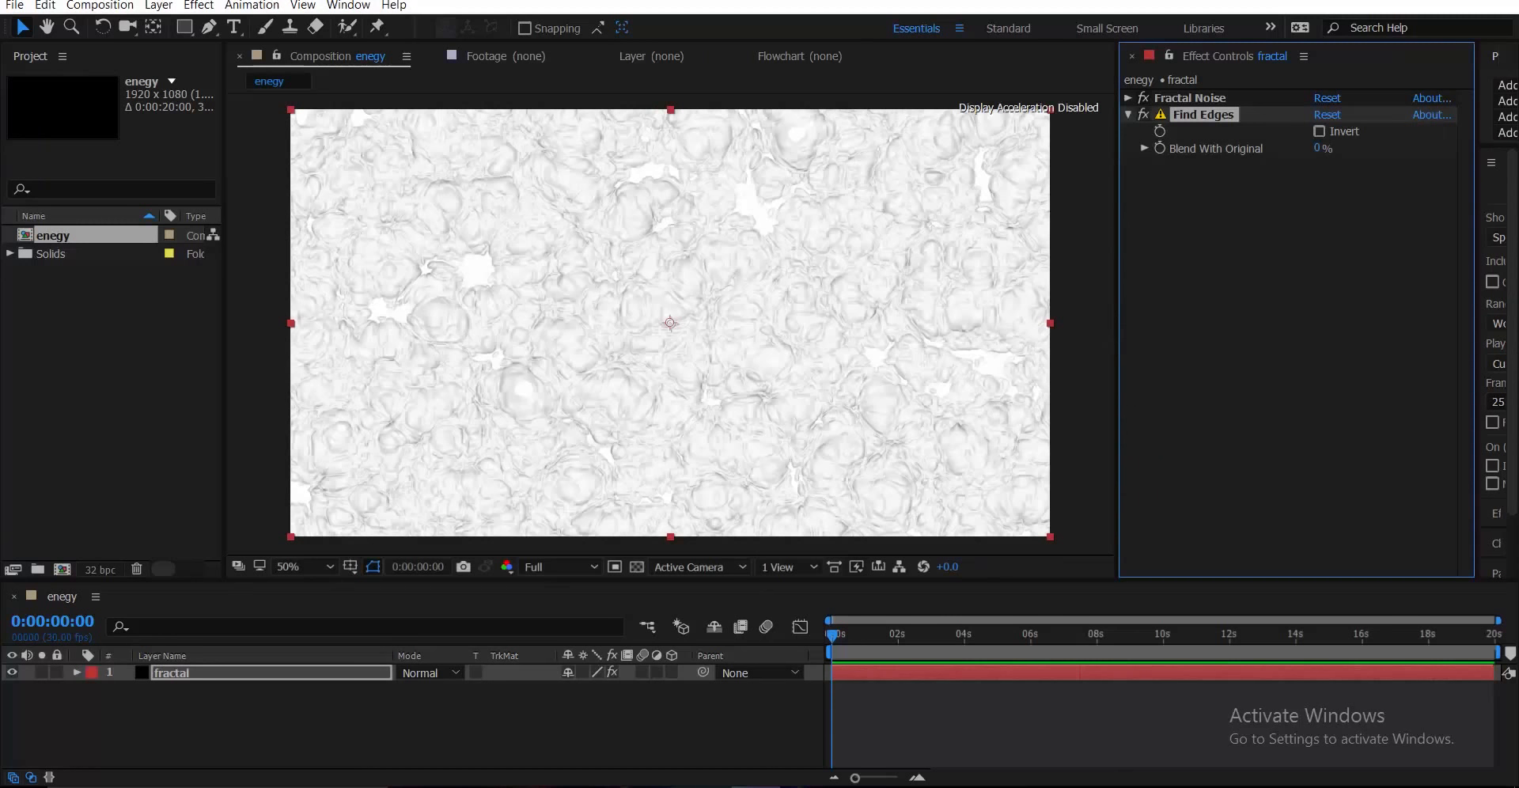
pyautogui.scroll(3, 670, 320)
pyautogui.scroll(-2, 670, 319)
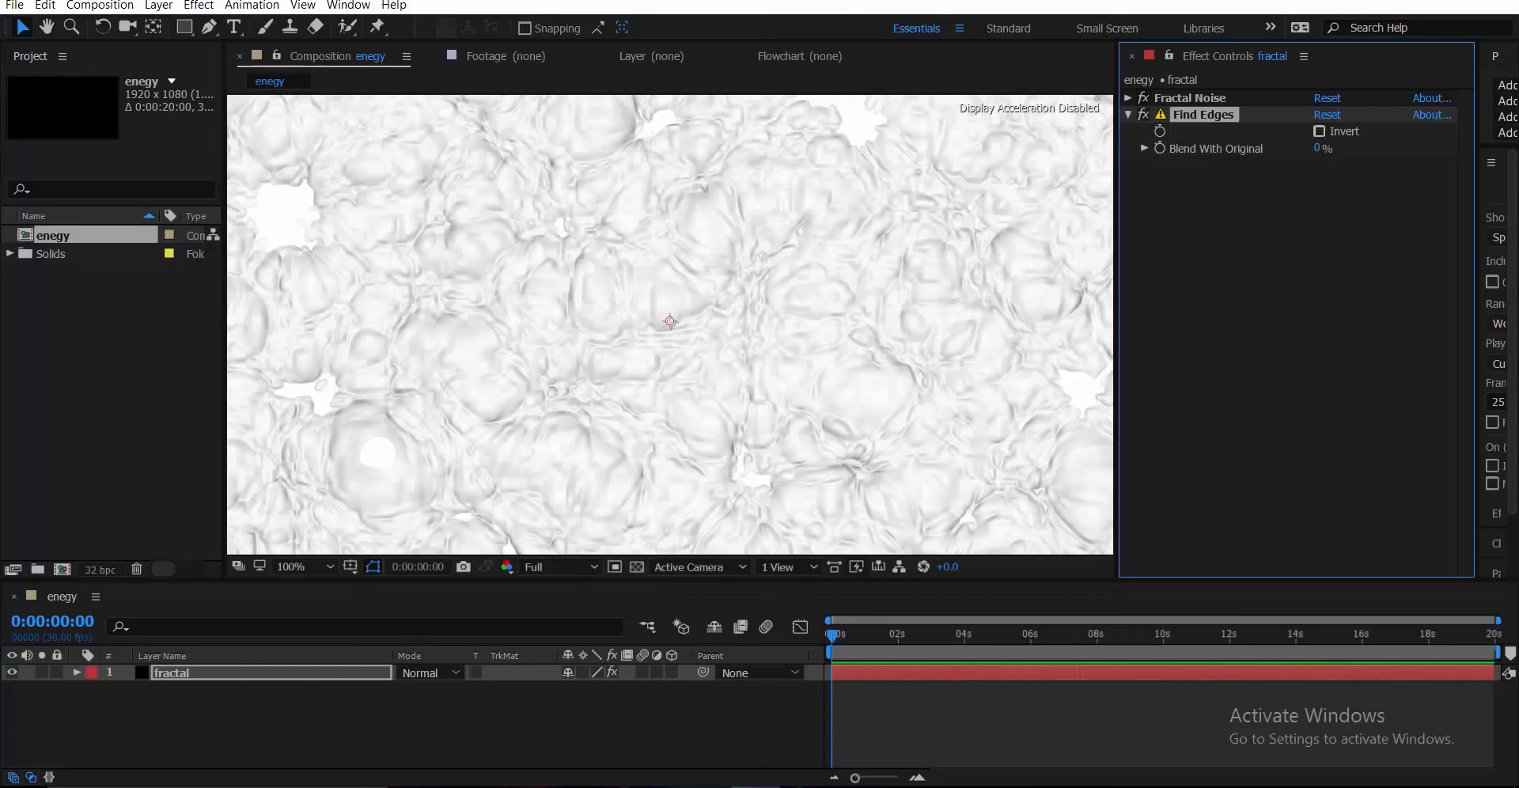
pyautogui.click(1319, 131)
pyautogui.scroll(1, 670, 321)
pyautogui.scroll(-1, 670, 318)
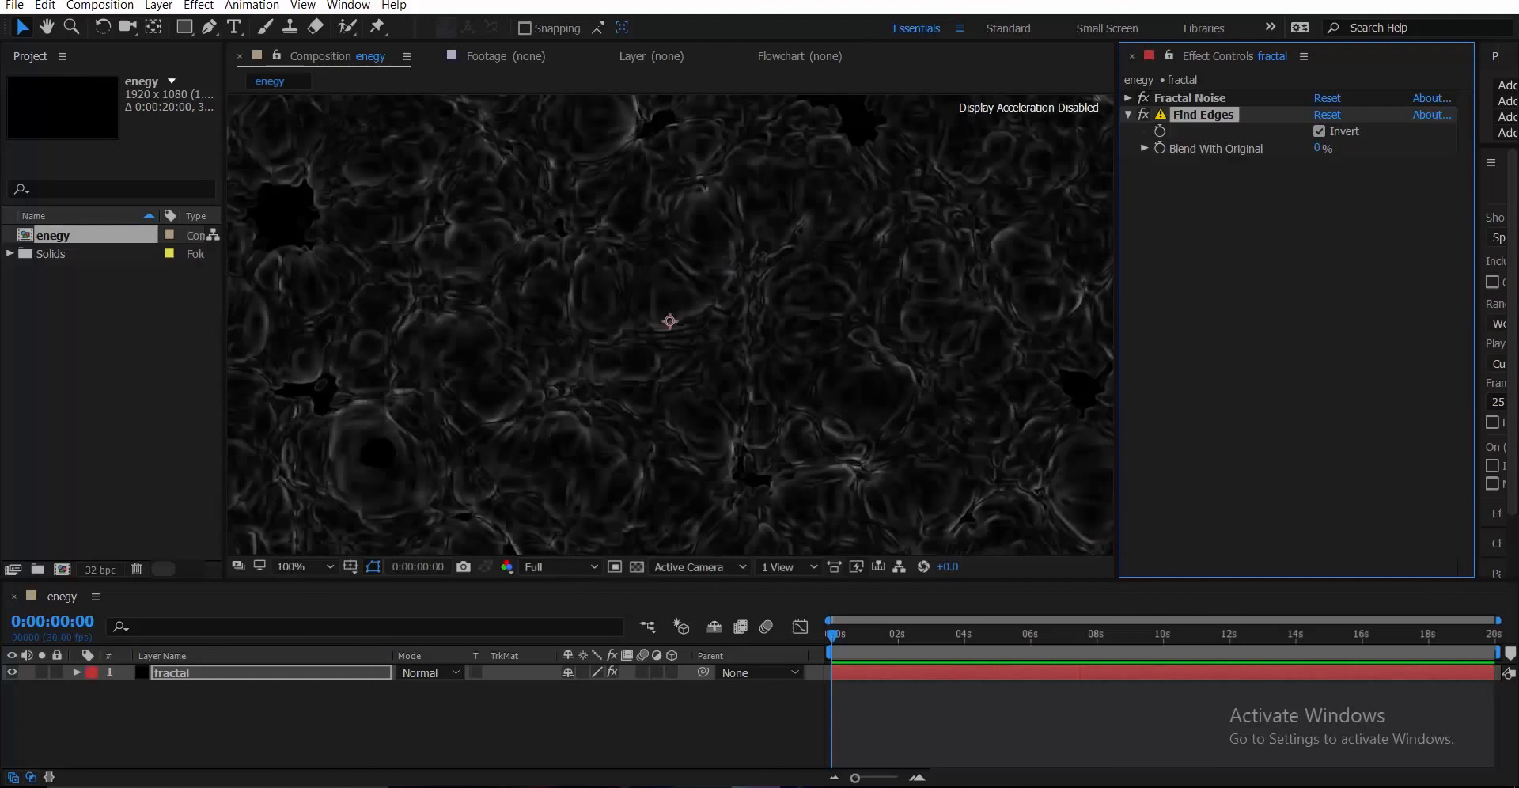
pyautogui.click(1128, 115)
pyautogui.click(1234, 238)
pyautogui.hotkey('ctrl', 'space')
pyautogui.write('un')
pyautogui.press('Return')
pyautogui.press('n')
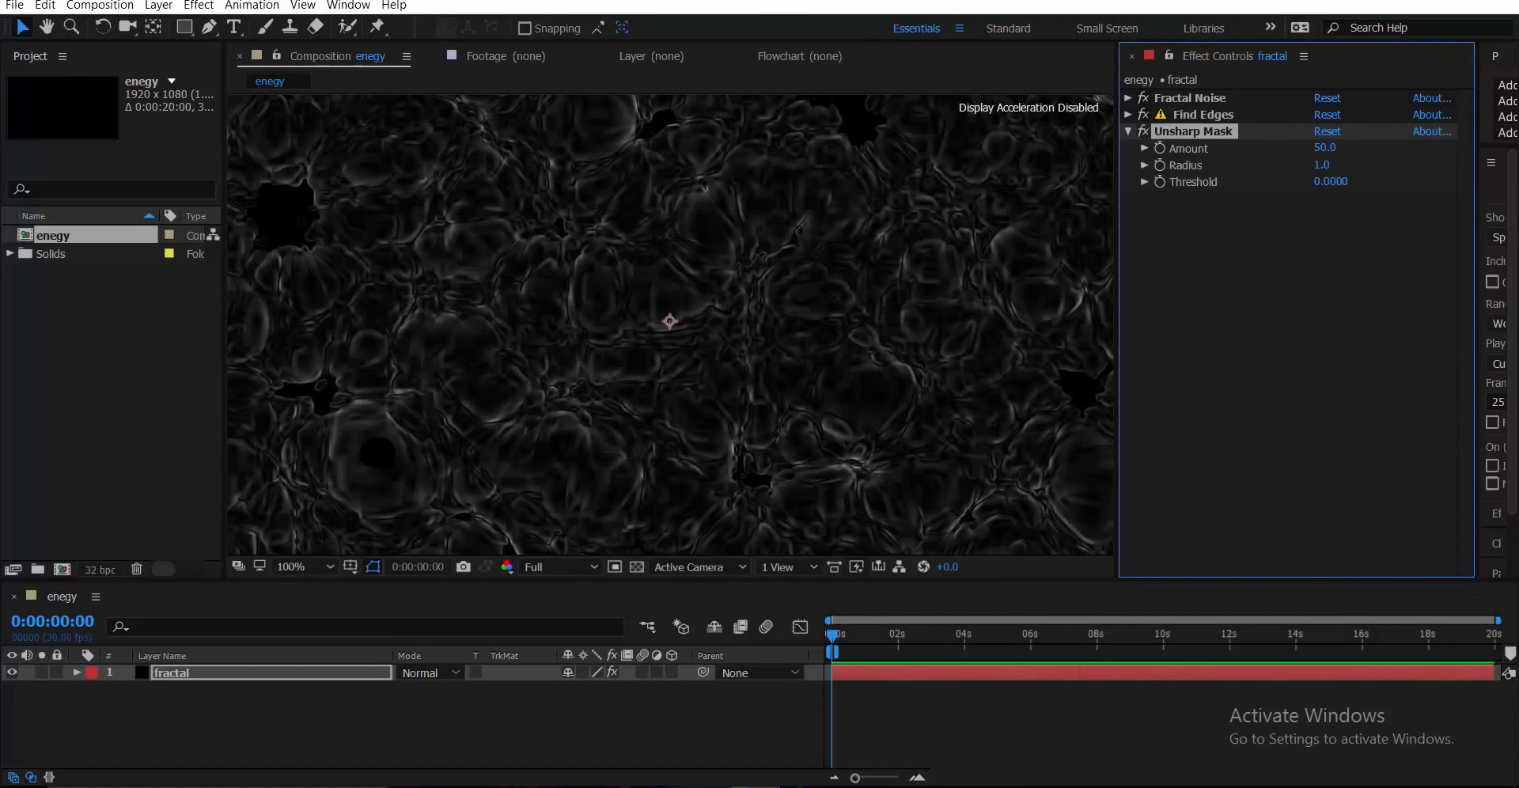
pyautogui.press('Delete')
# - Add a second Find Edges effect to the fractal layer and invert it
pyautogui.hotkey('ctrl', 'space')
pyautogui.write('f')
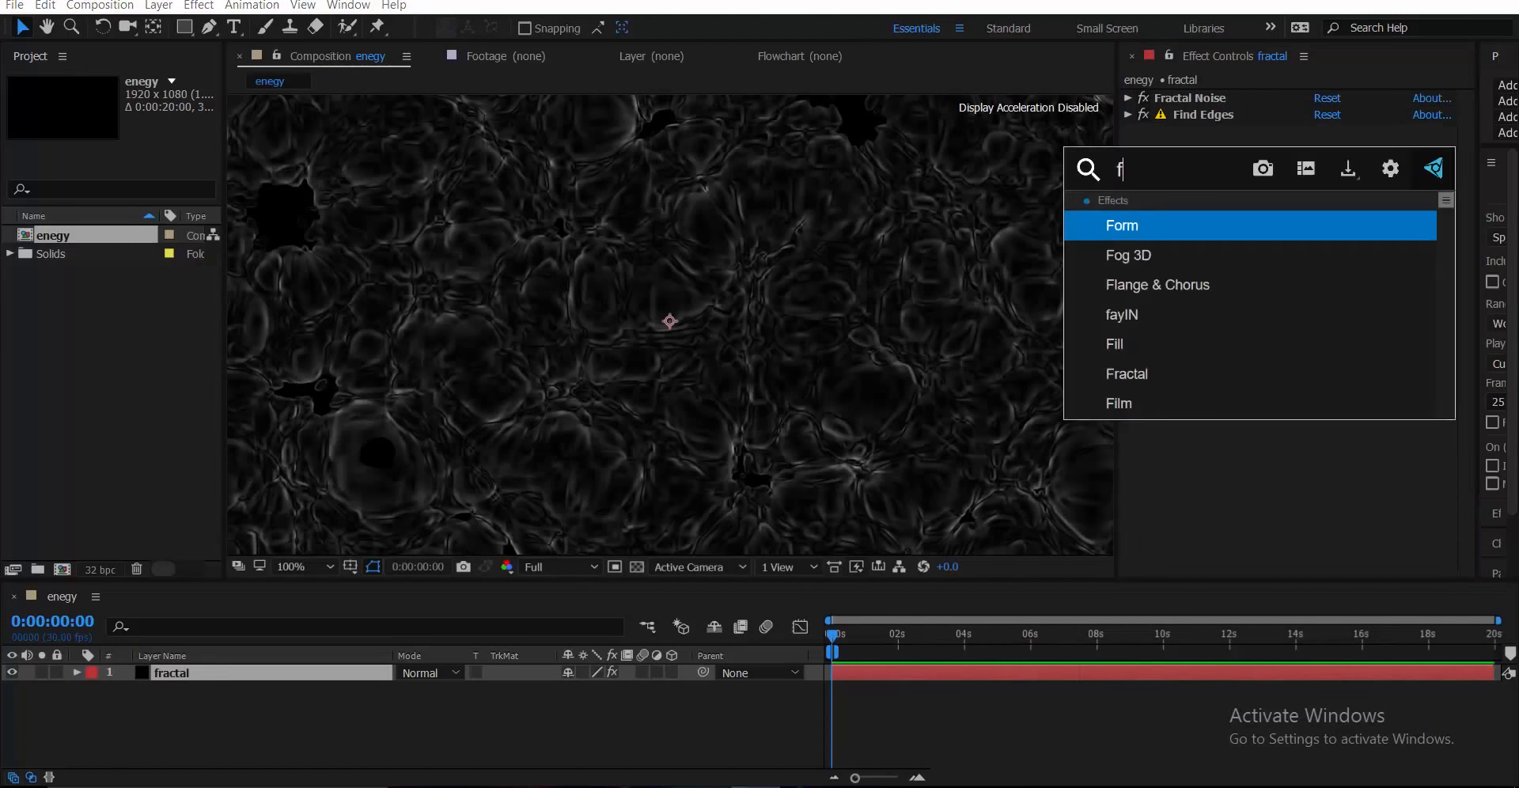
pyautogui.write('ind')
pyautogui.press('Return')
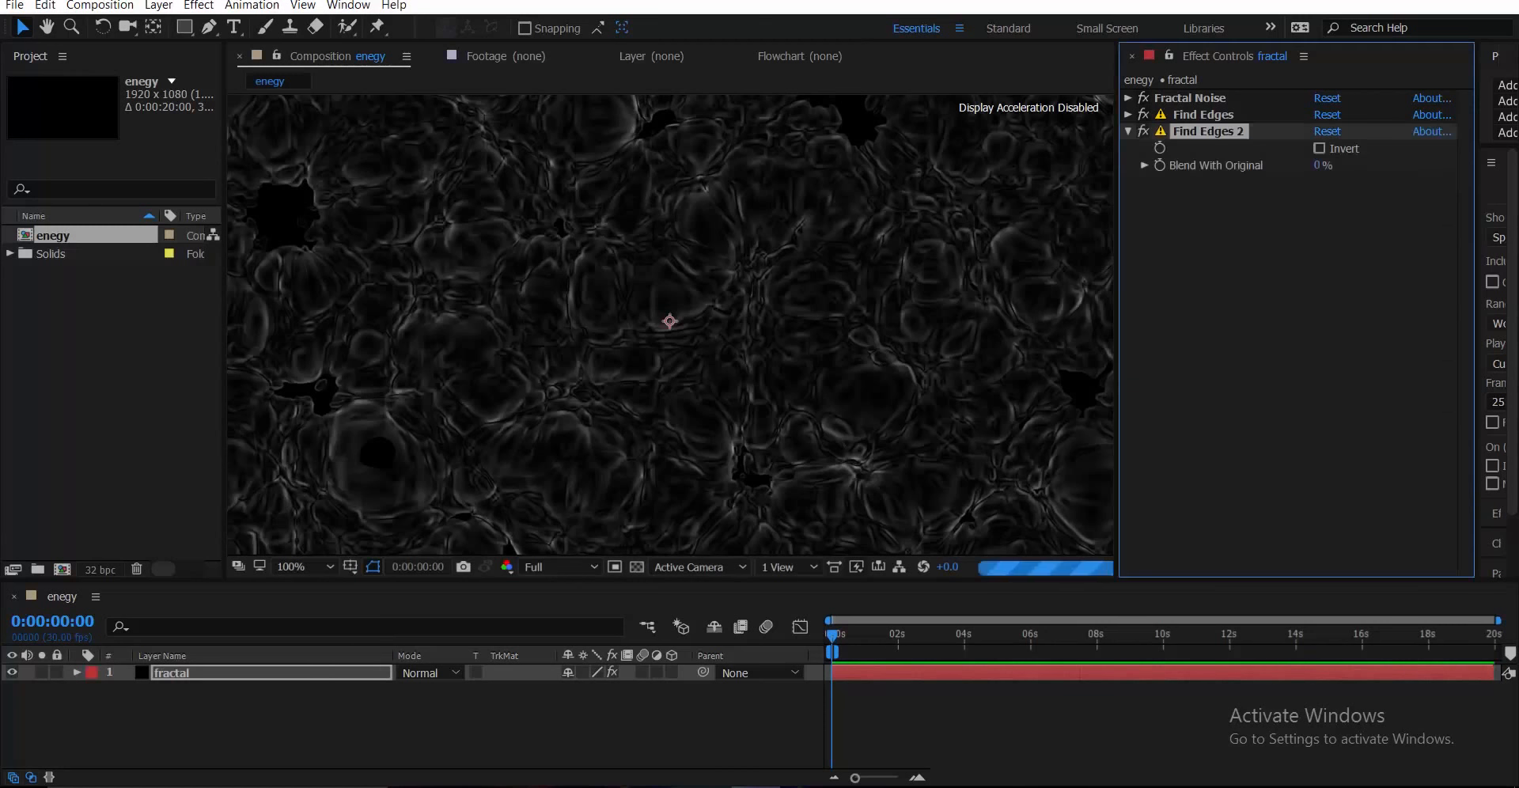
pyautogui.click(1319, 148)
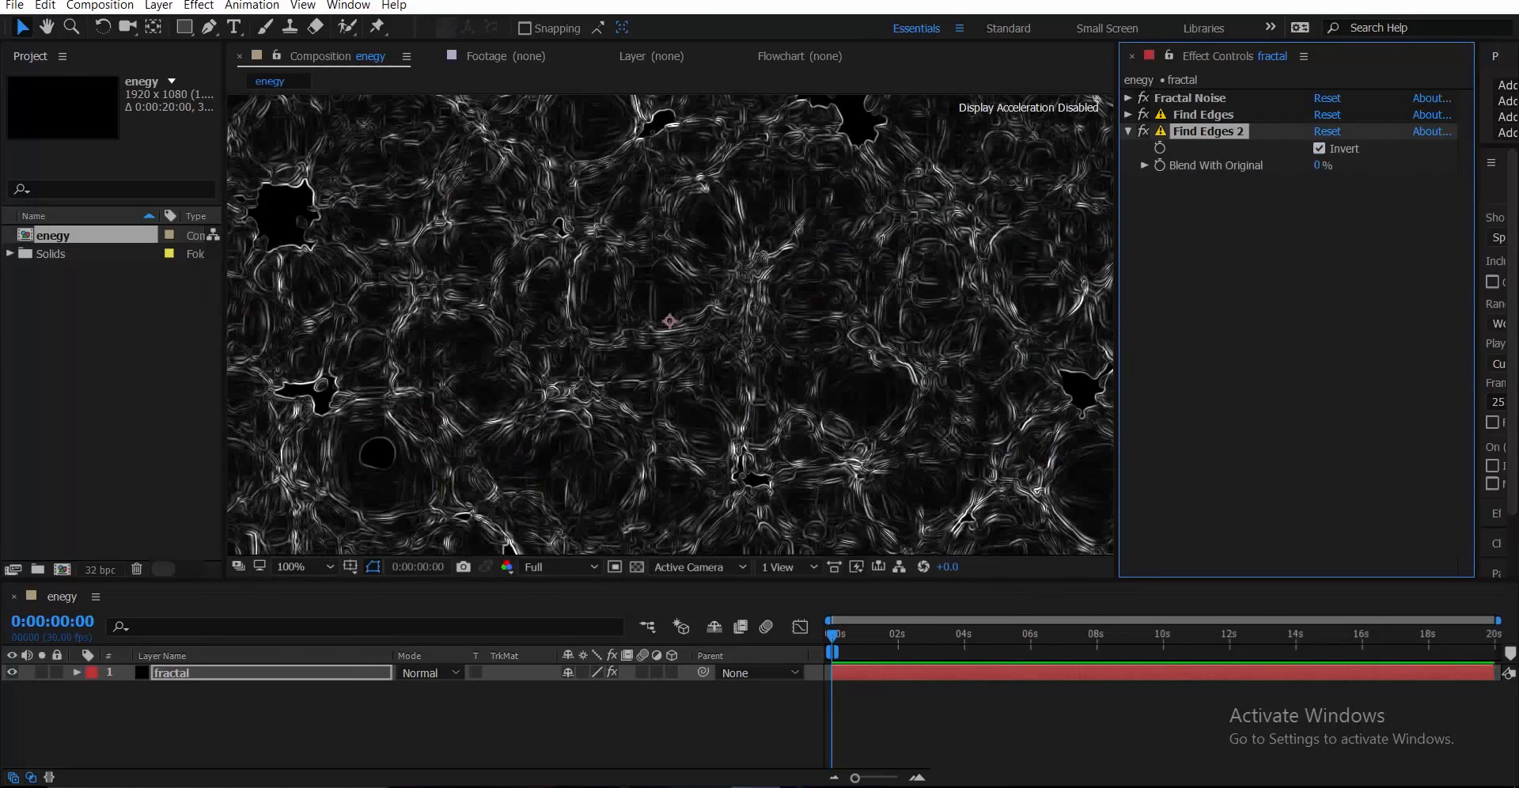
# - Examine the fine edge lines of the fractal at different magnifications and in other areas of the frame
pyautogui.press('.')
pyautogui.press('.')
pyautogui.press('.')
pyautogui.press(',')
pyautogui.press(',')
pyautogui.press(',')
pyautogui.press(',')
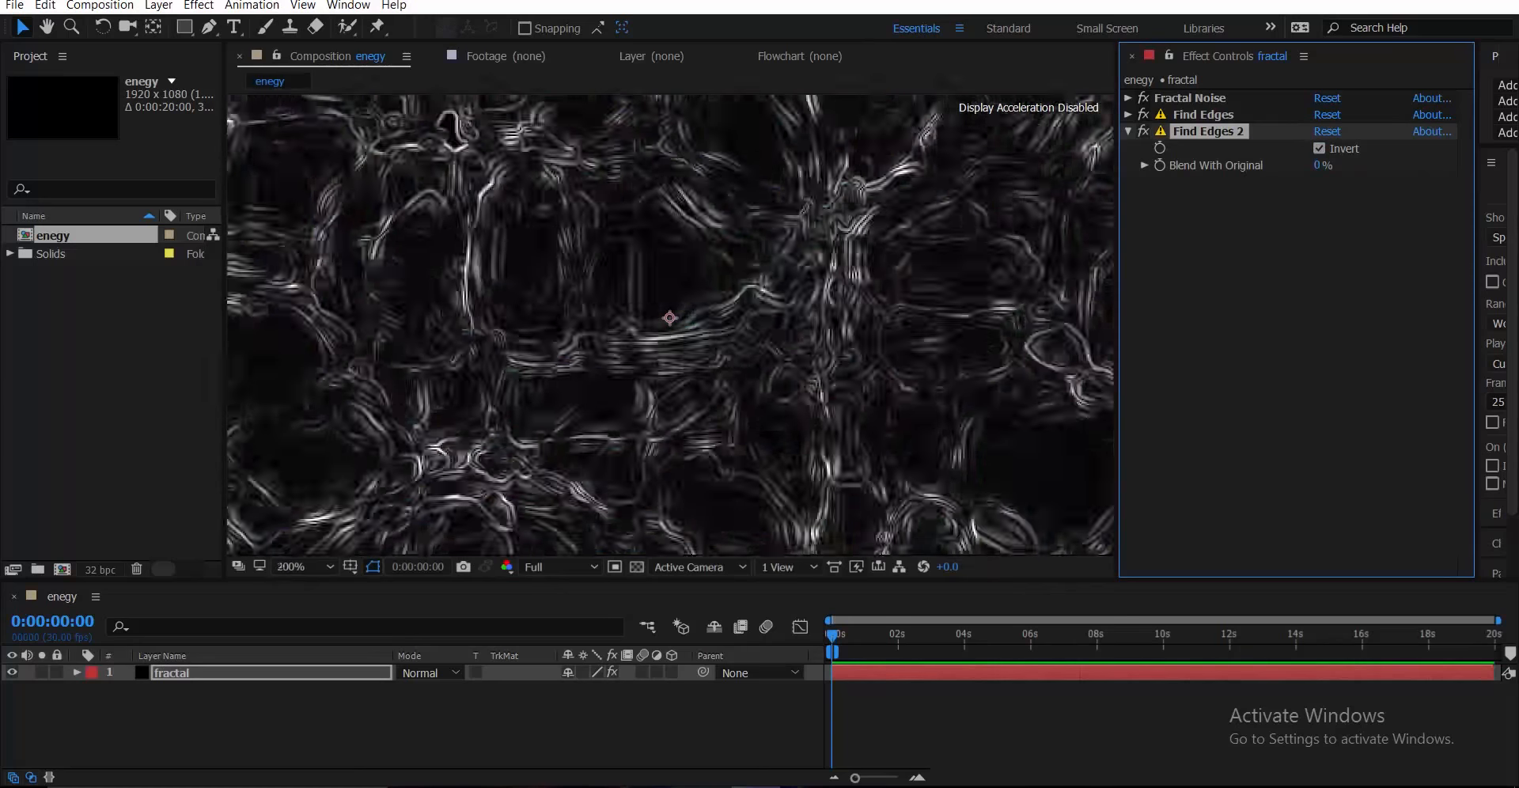
pyautogui.scroll(1, 670, 322)
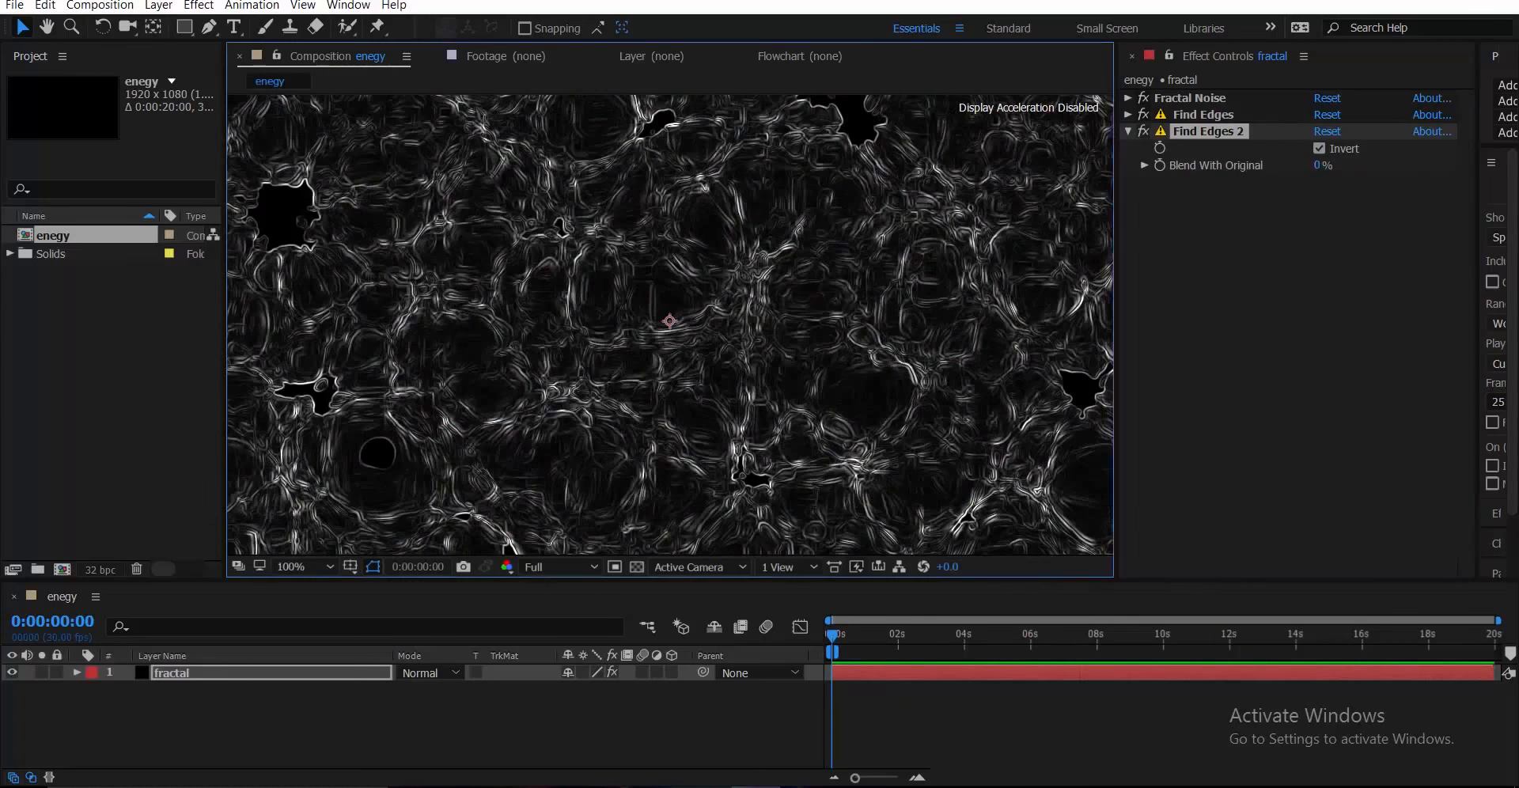
pyautogui.moveTo(669, 323); pyautogui.dragTo(690, 458)
pyautogui.click(1128, 131)
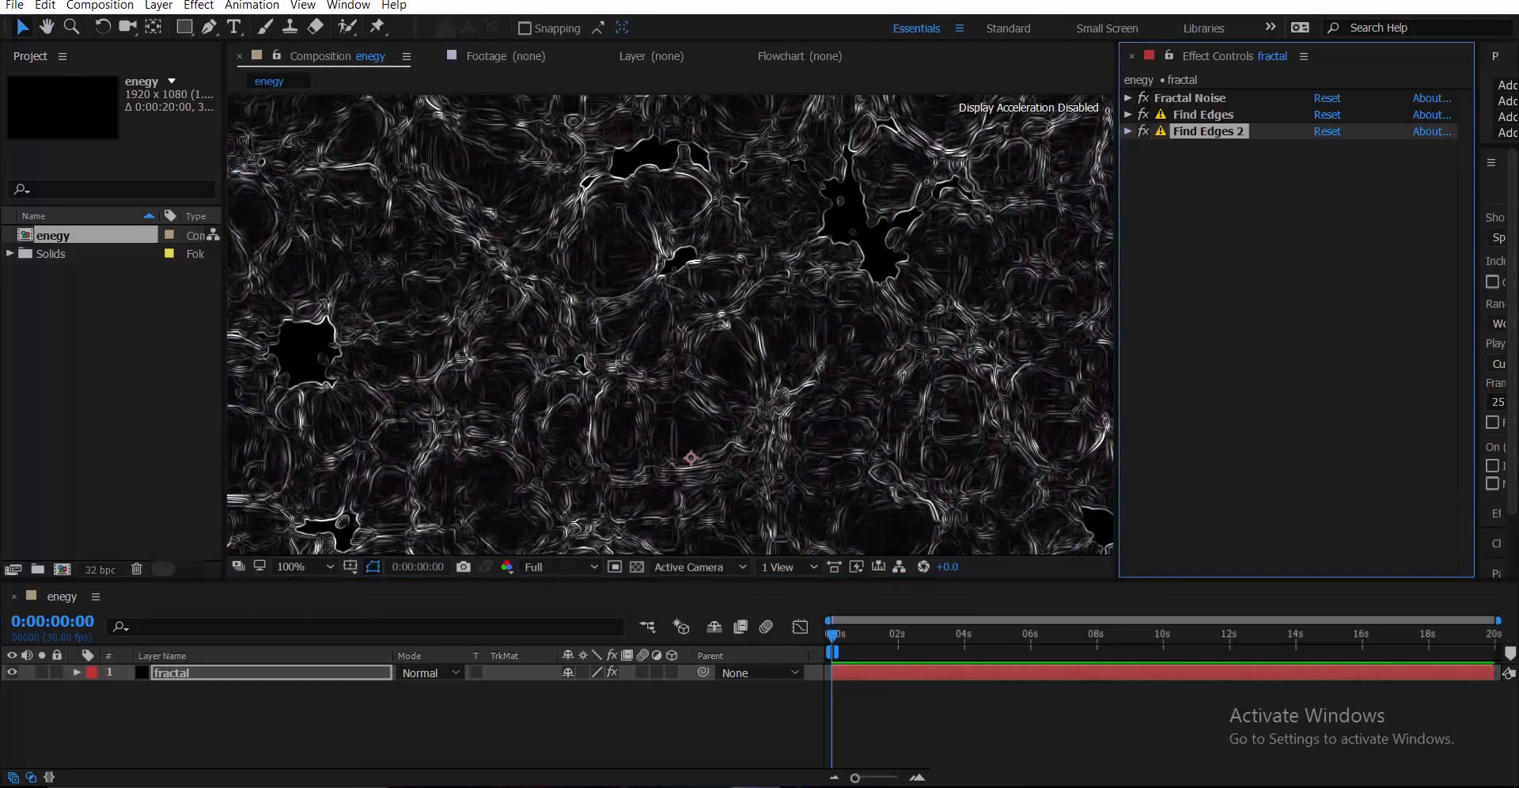
# - Try the Dynamic Progressive fractal type in Fractal Noise and settle on Dynamic Twist
pyautogui.click(1128, 98)
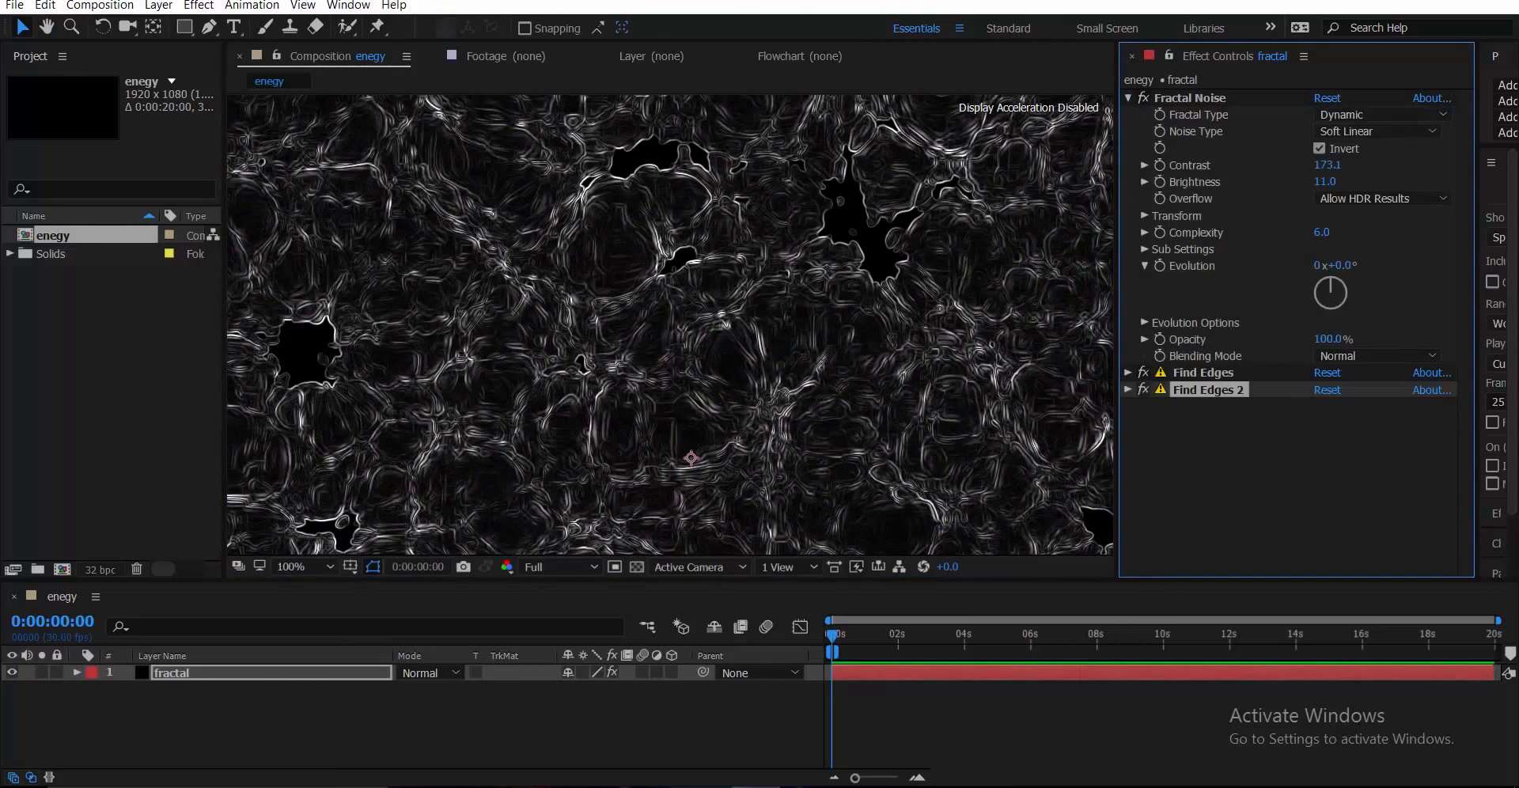
pyautogui.scroll(-4, 669, 326)
pyautogui.scroll(4, 669, 325)
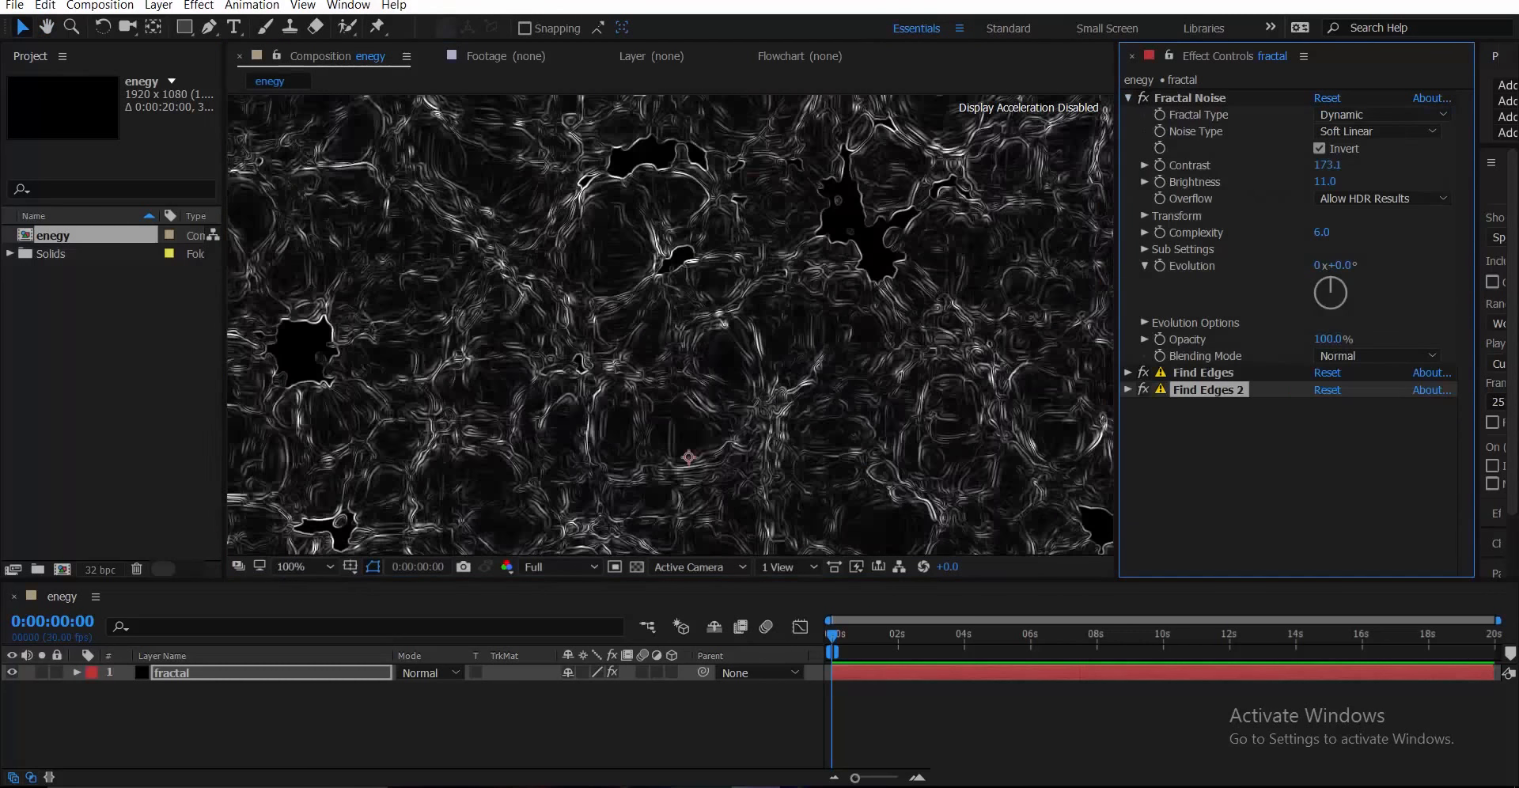
pyautogui.click(1380, 115)
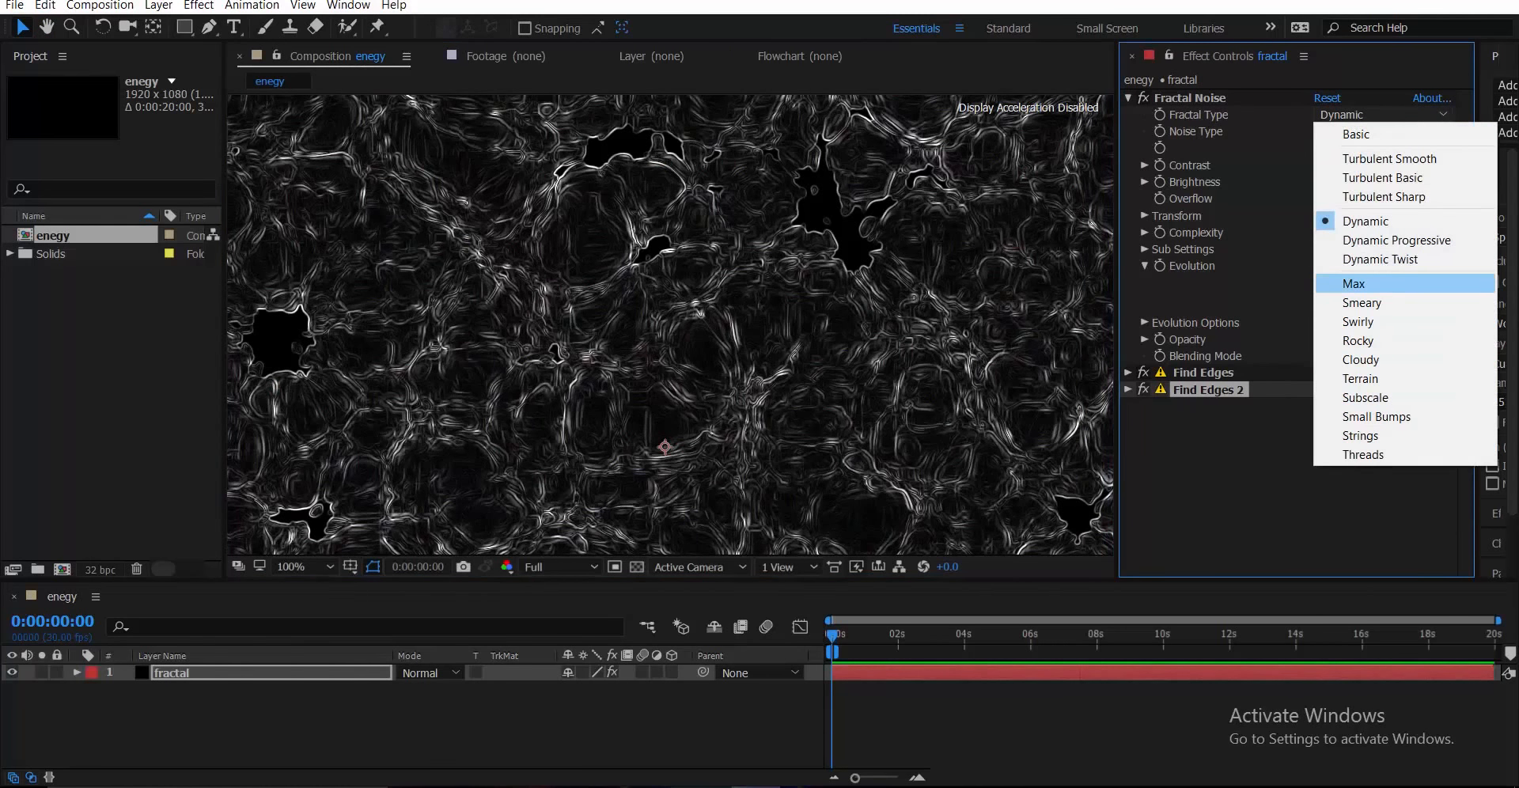
pyautogui.click(1396, 241)
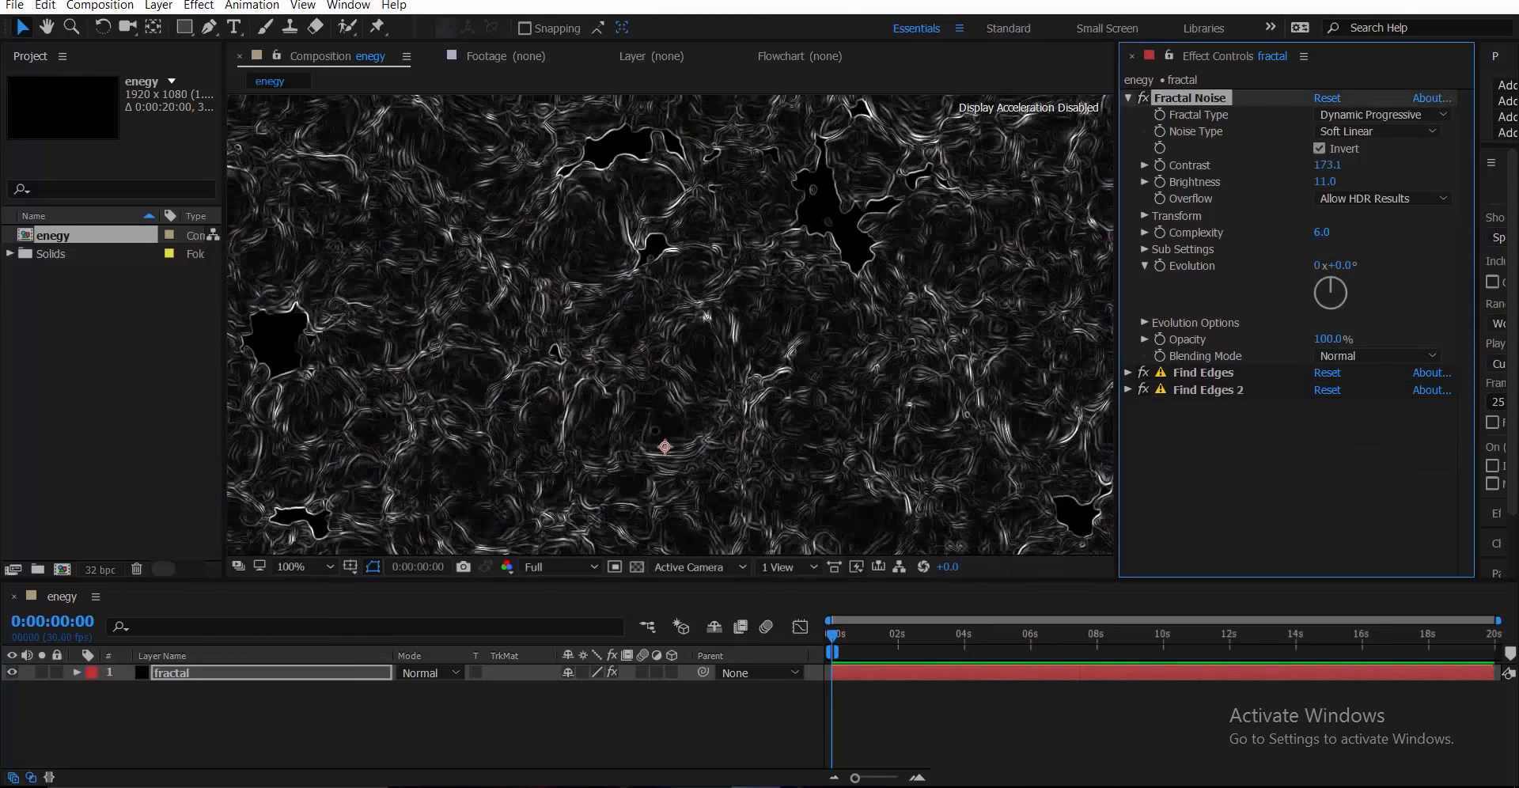
pyautogui.click(1381, 115)
pyautogui.click(1381, 258)
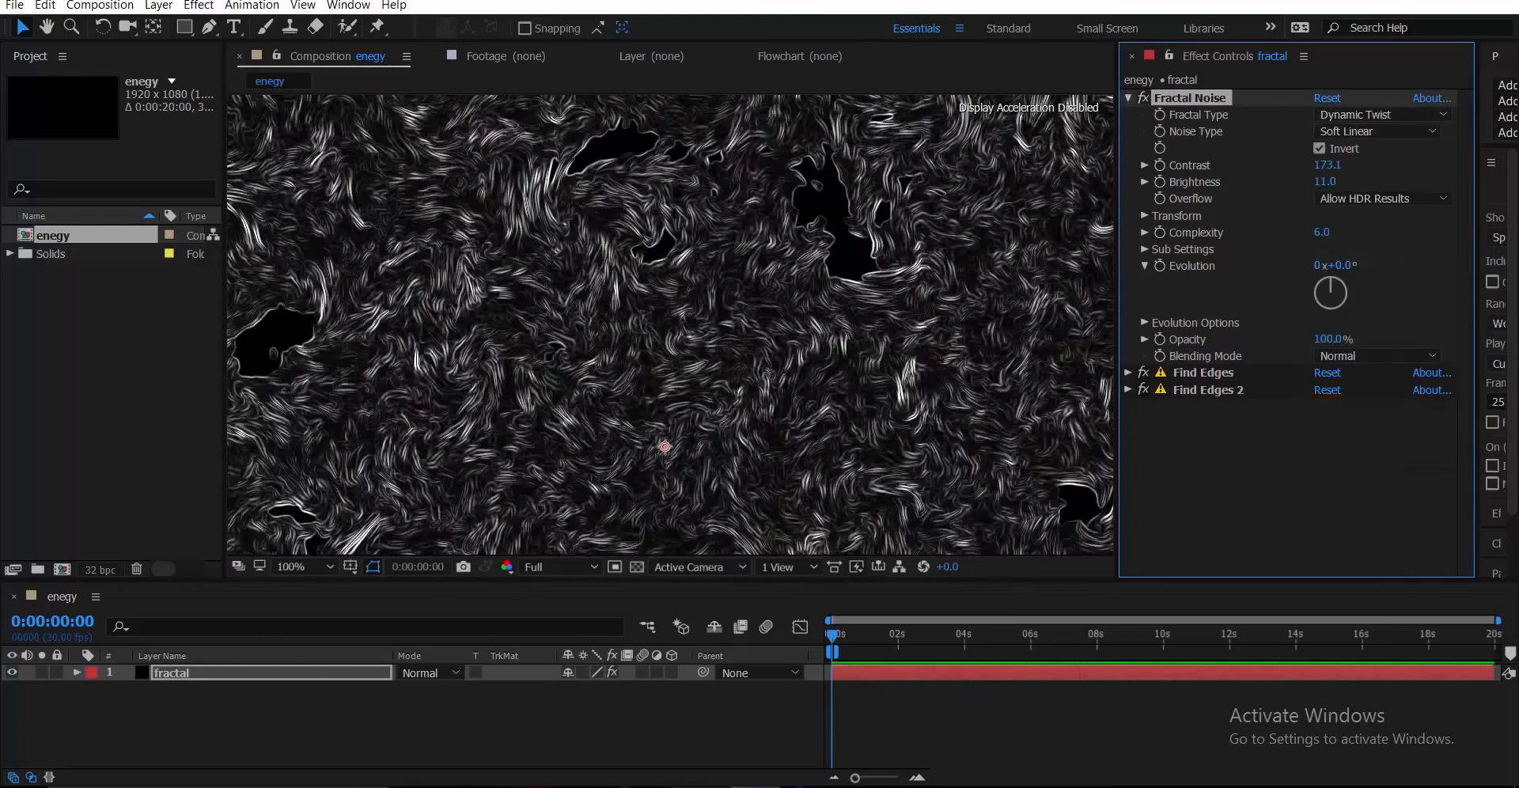
pyautogui.moveTo(665, 446); pyautogui.dragTo(696, 441)
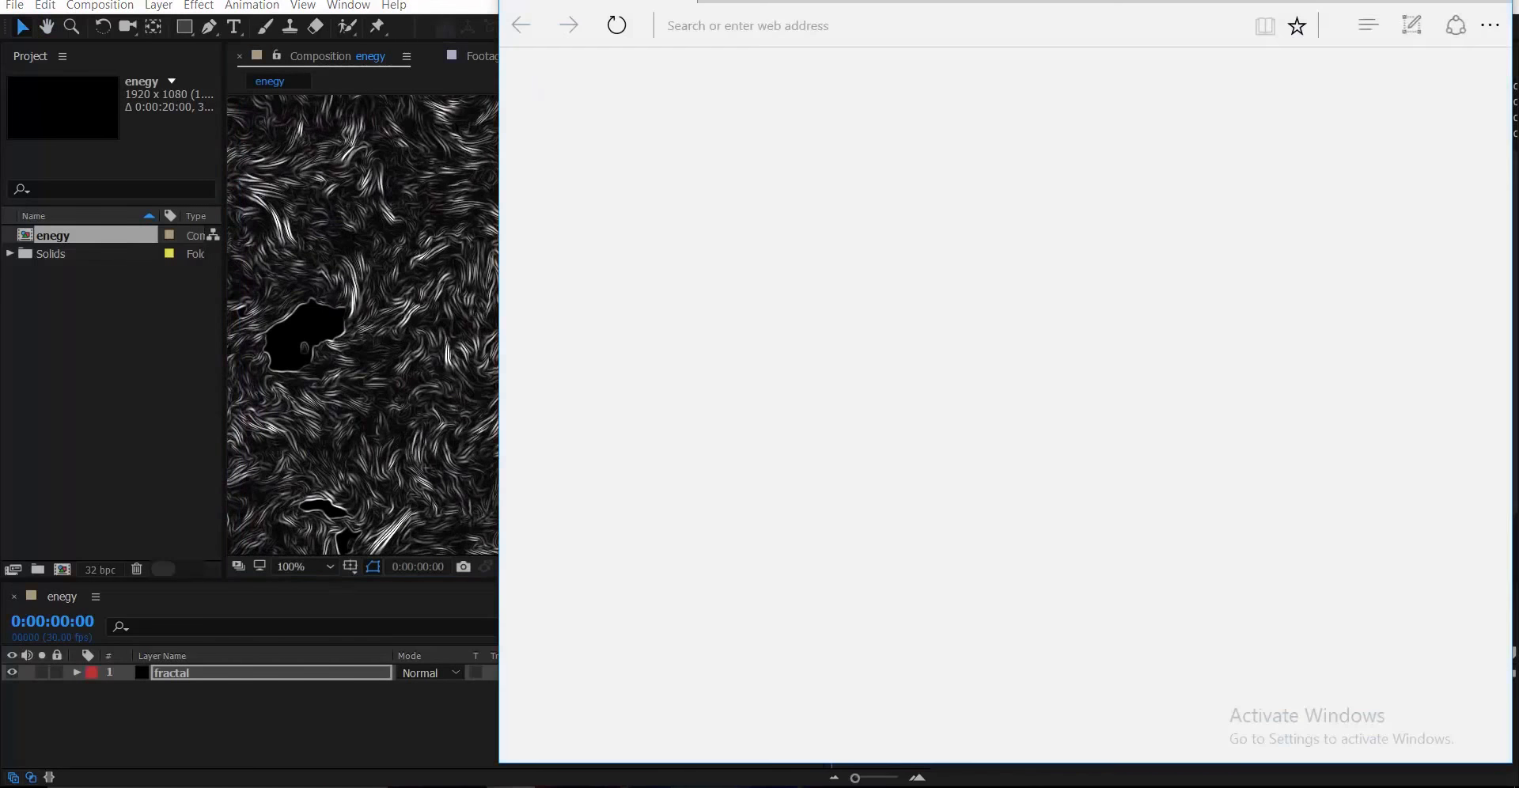
pyautogui.moveTo(1329, 1); pyautogui.dragTo(1187, 81)
pyautogui.moveTo(1187, 81); pyautogui.dragTo(1068, 181)
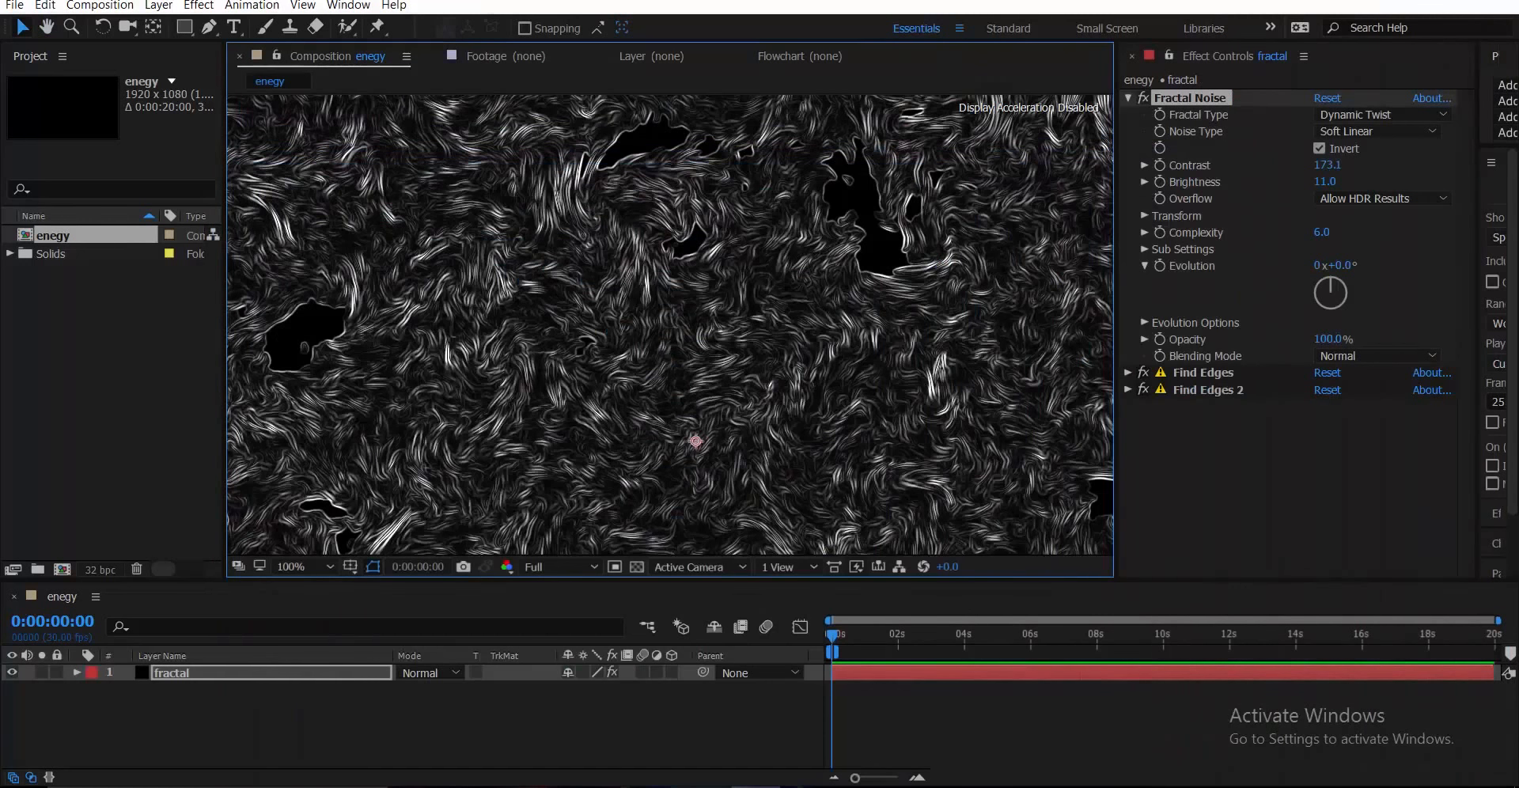
# - Set the Fractal Noise contrast to 344.1 and brightness to -56.0 to break the pattern into separate patches
pyautogui.moveTo(1328, 165); pyautogui.dragTo(1503, 164)
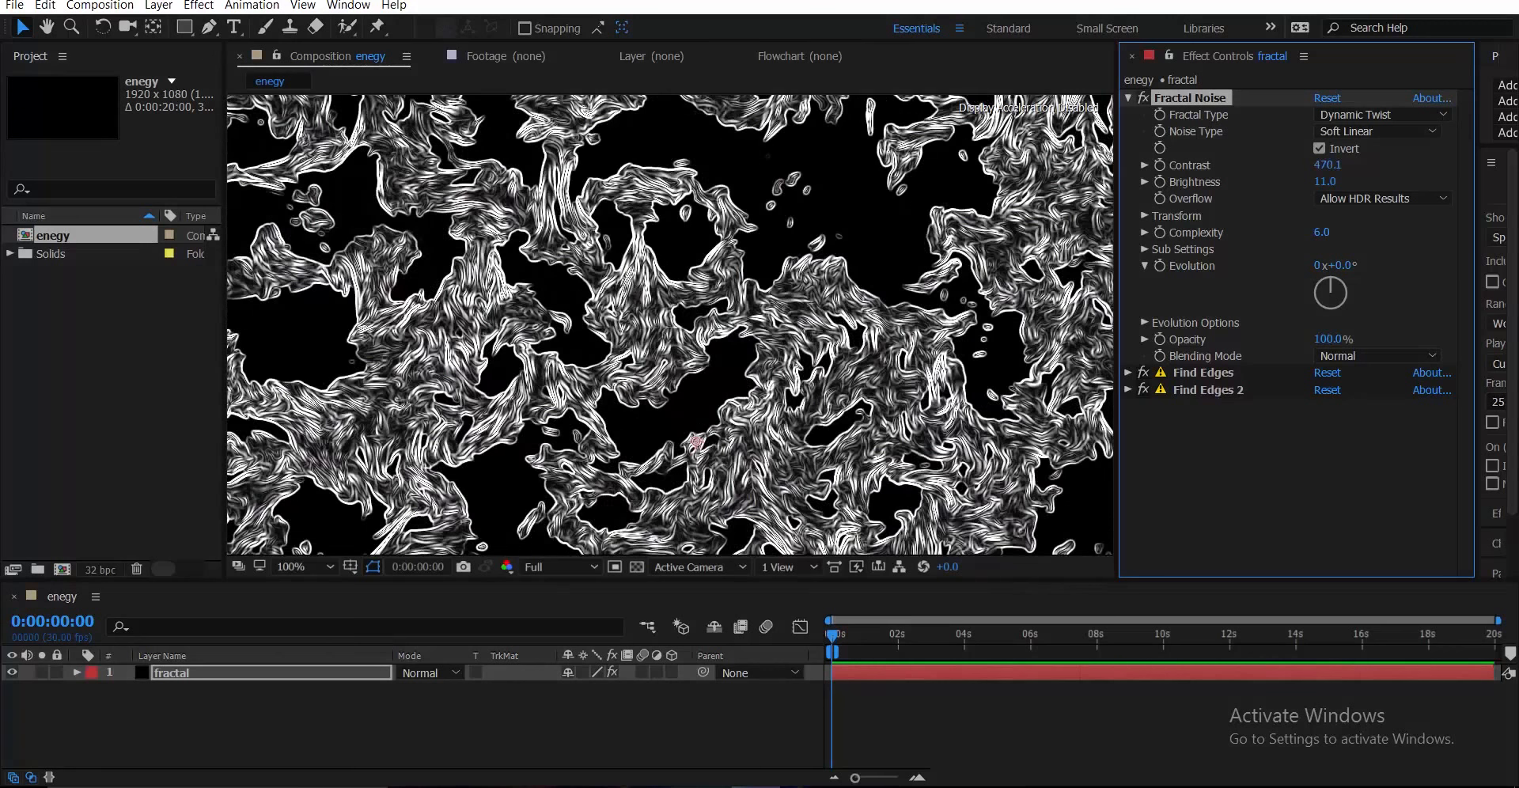
pyautogui.moveTo(1326, 181)
pyautogui.mouseDown()
pyautogui.moveTo(1275, 181)
pyautogui.moveTo(1263, 165)
pyautogui.moveTo(1324, 181)
pyautogui.mouseUp()
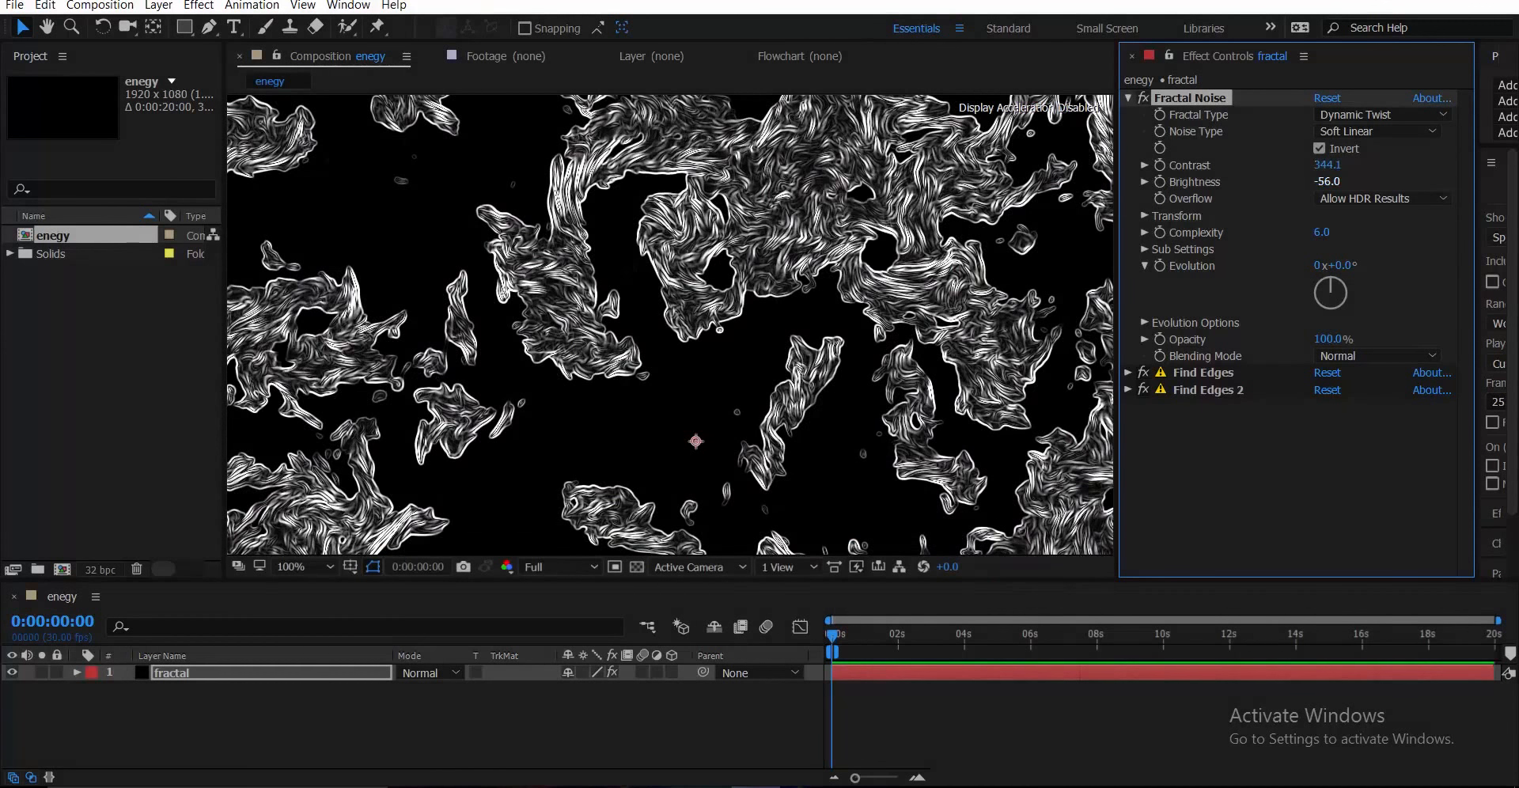
# - Lower the Fractal Noise brightness to -100.0 so that only small scattered patches remain
pyautogui.scroll(-3, 670, 326)
pyautogui.scroll(3, 670, 325)
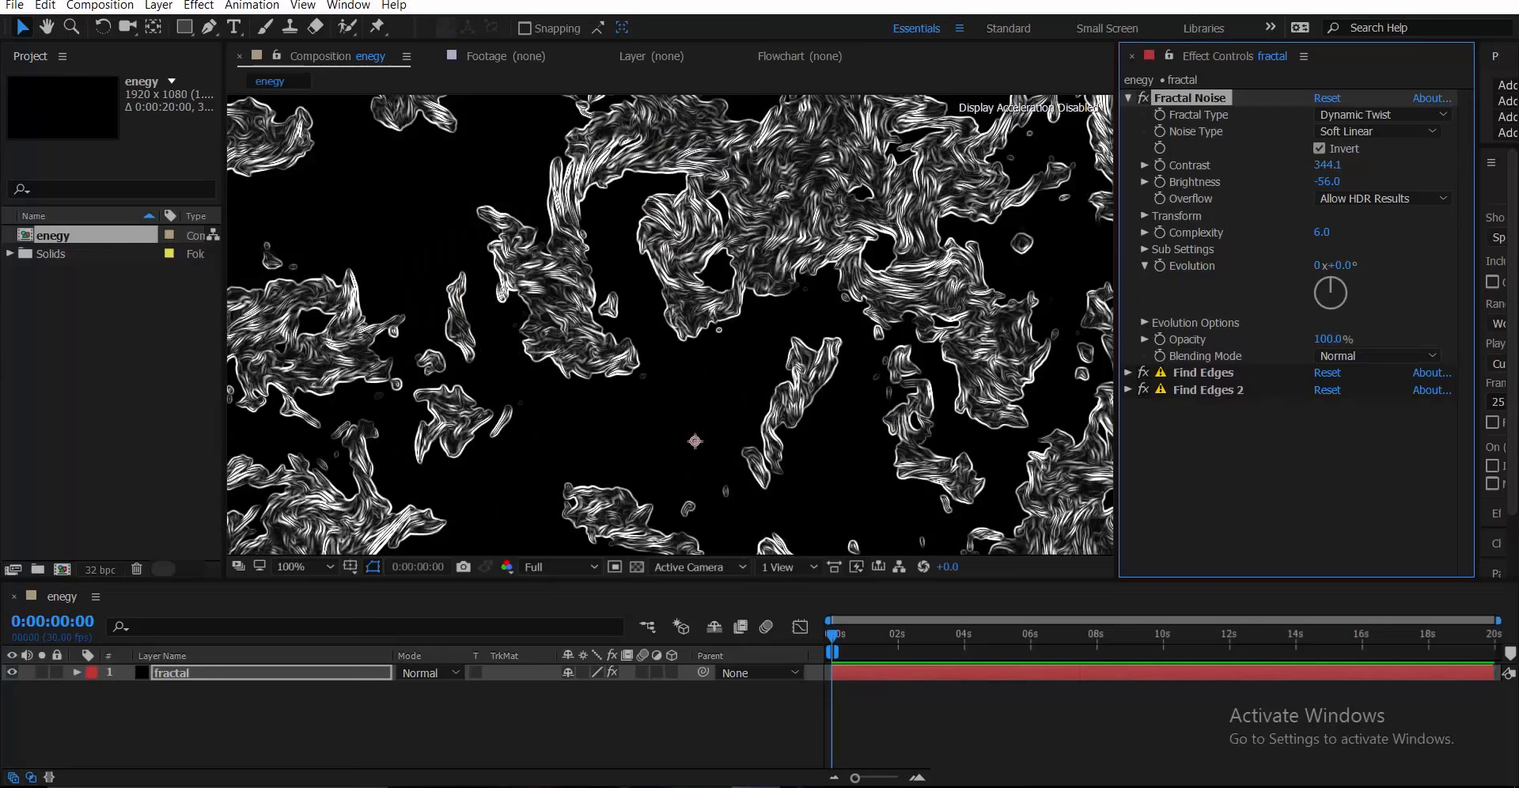
pyautogui.moveTo(1327, 181); pyautogui.dragTo(1292, 181)
pyautogui.scroll(-2, 668, 326)
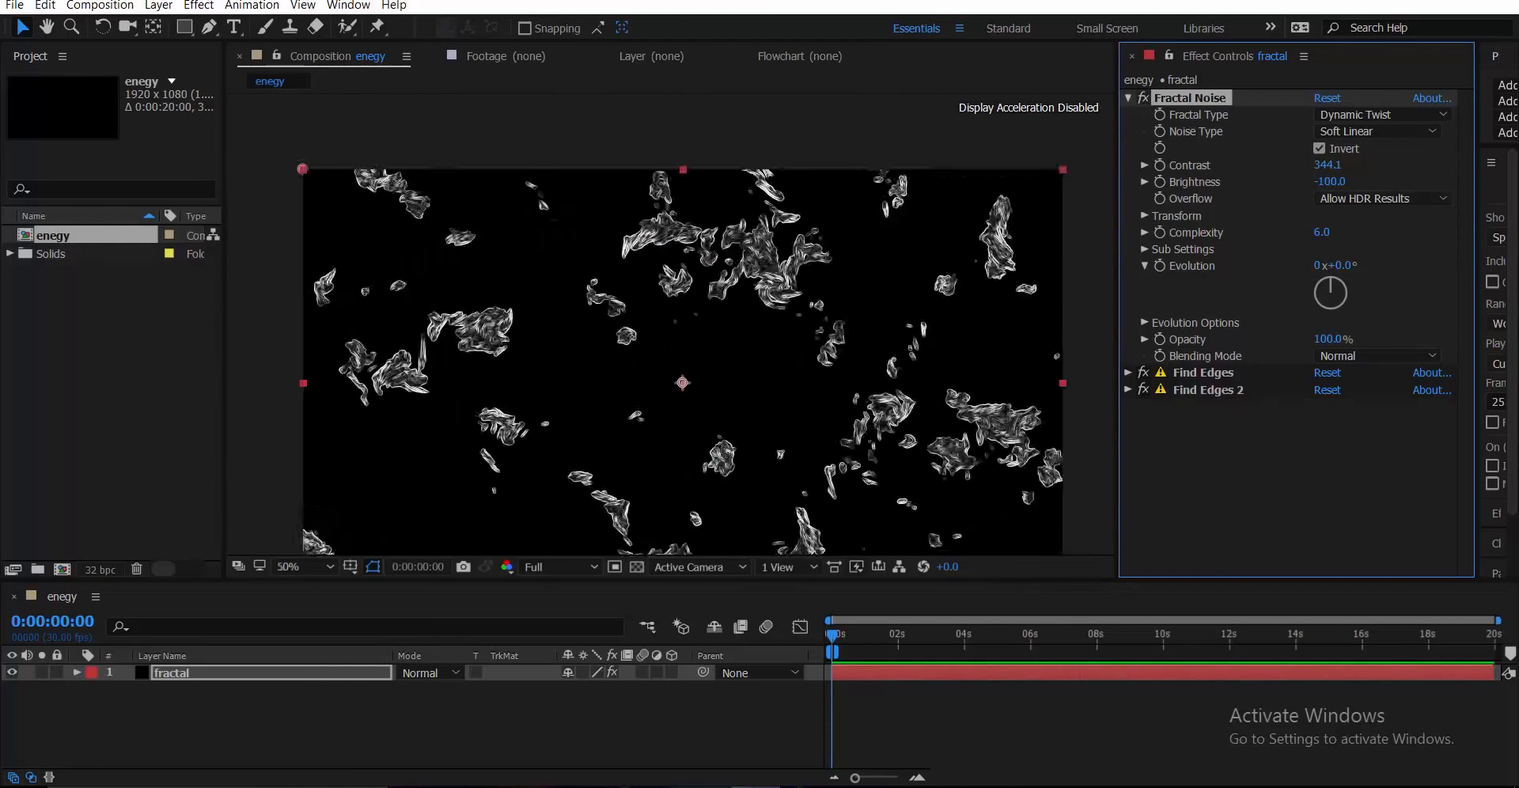
pyautogui.scroll(2, 668, 325)
# - Check the pattern at several points in time and examine the patches at different magnifications
pyautogui.click(949, 634)
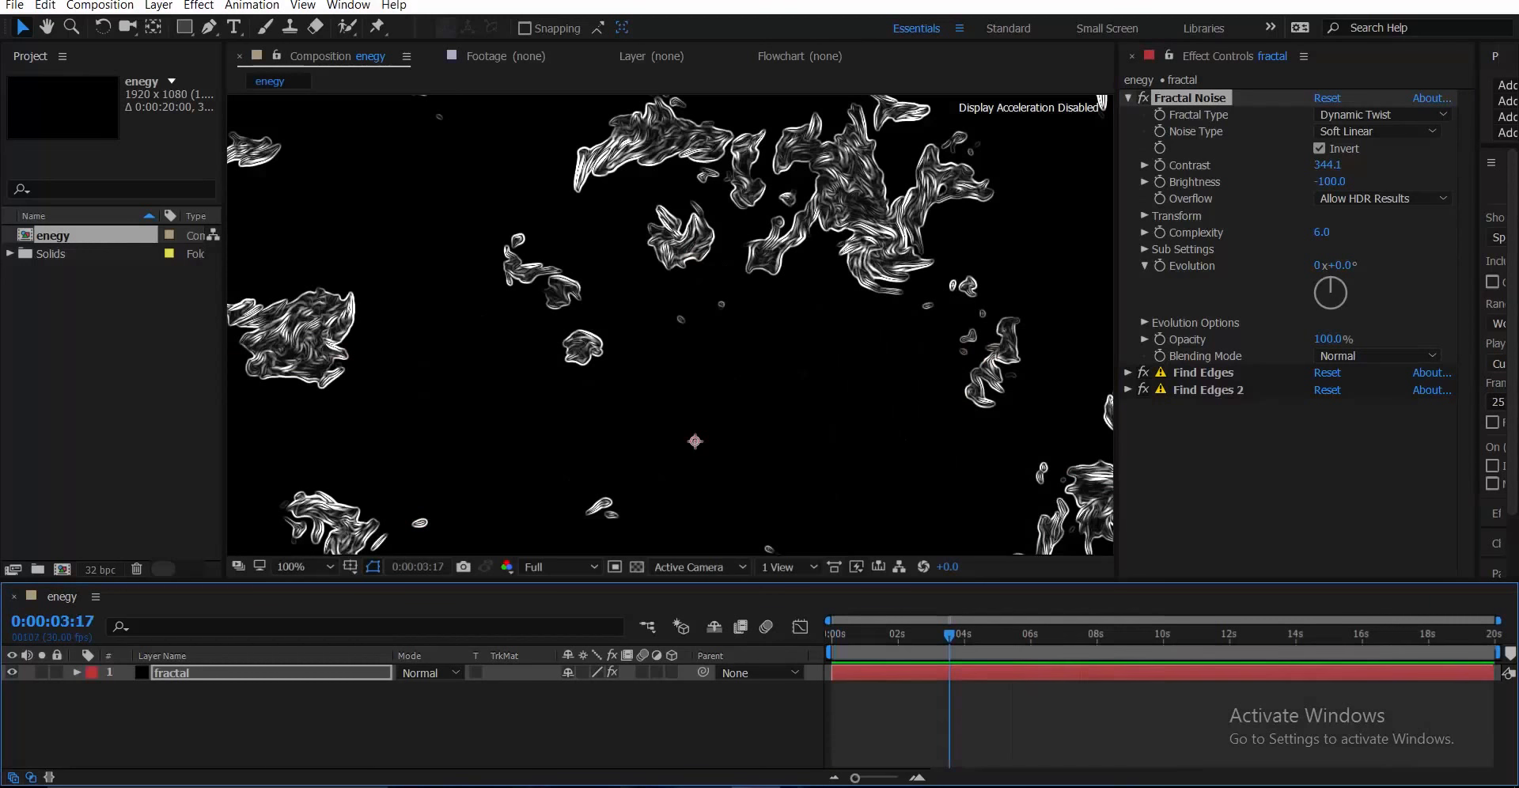
pyautogui.moveTo(949, 634); pyautogui.dragTo(1039, 634)
pyautogui.scroll(-1, 670, 325)
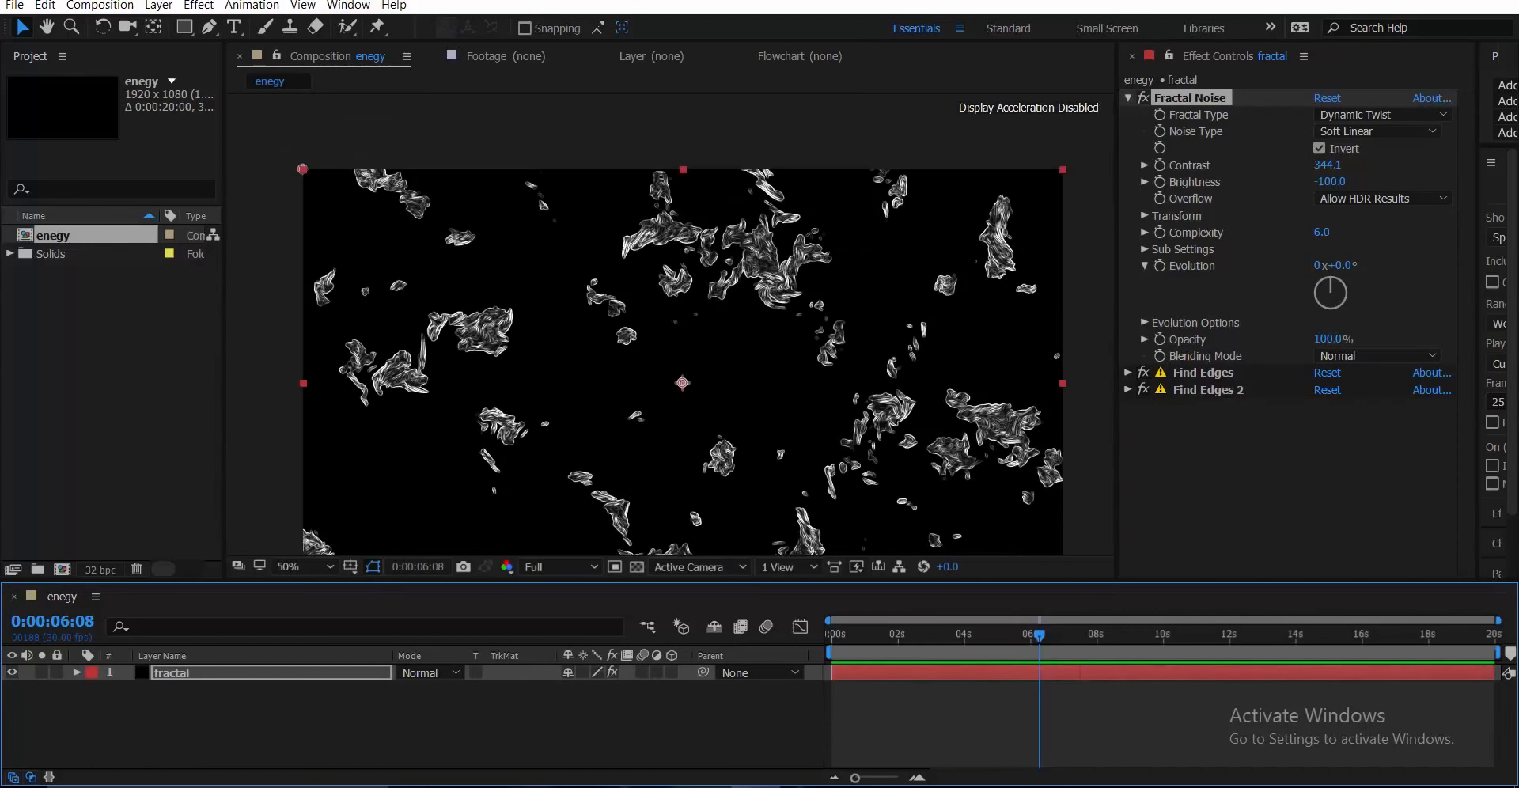
pyautogui.moveTo(717, 325); pyautogui.dragTo(630, 437)
pyautogui.scroll(1, 690, 271)
pyautogui.scroll(3, 669, 333)
pyautogui.scroll(-2, 601, 494)
pyautogui.scroll(-1, 602, 495)
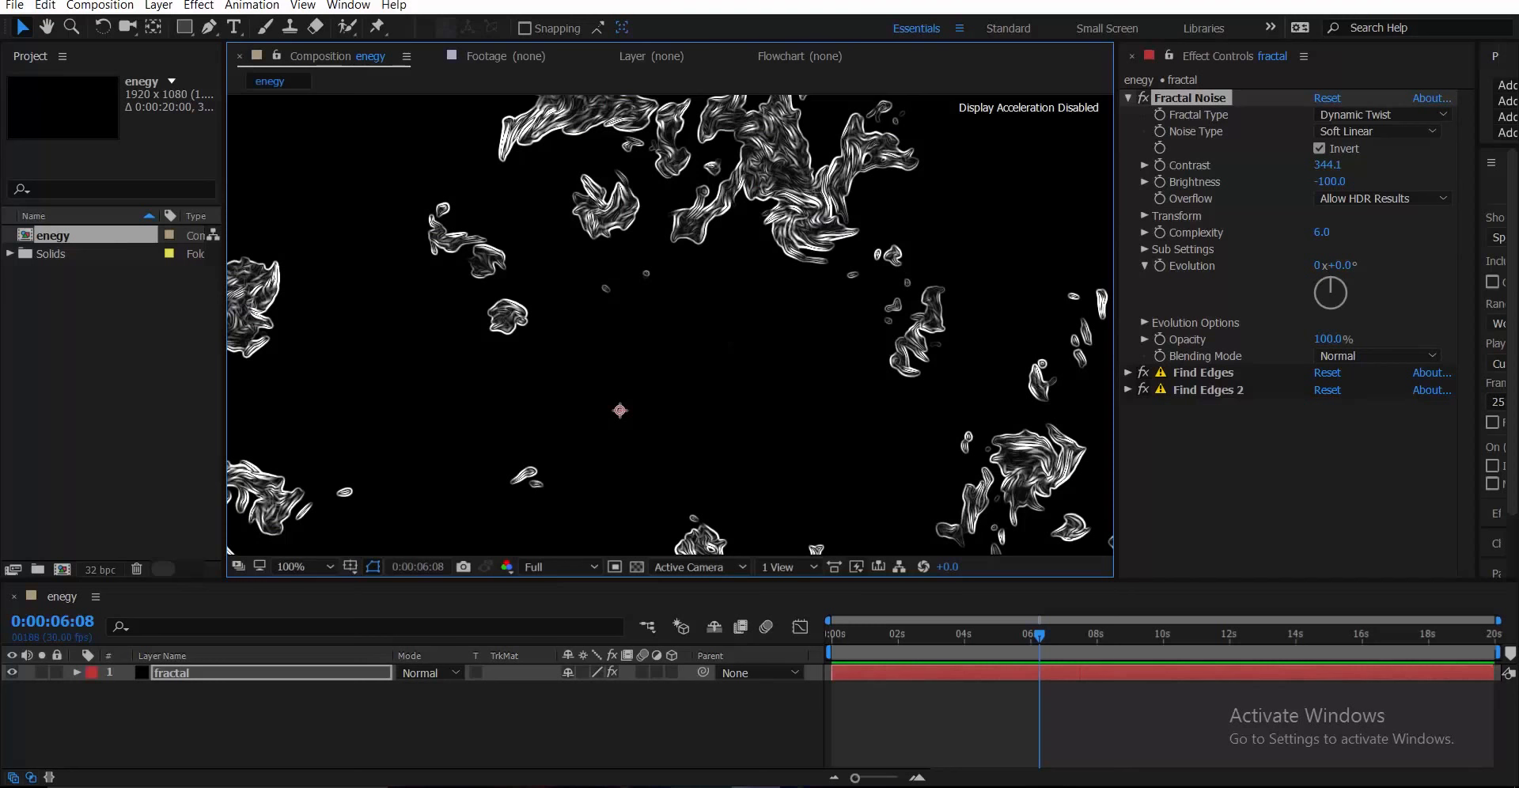
# - Animate the Fractal Noise Evolution with the expression time*25
pyautogui.keyDown('alt'); pyautogui.click(1160, 266); pyautogui.keyUp('alt')
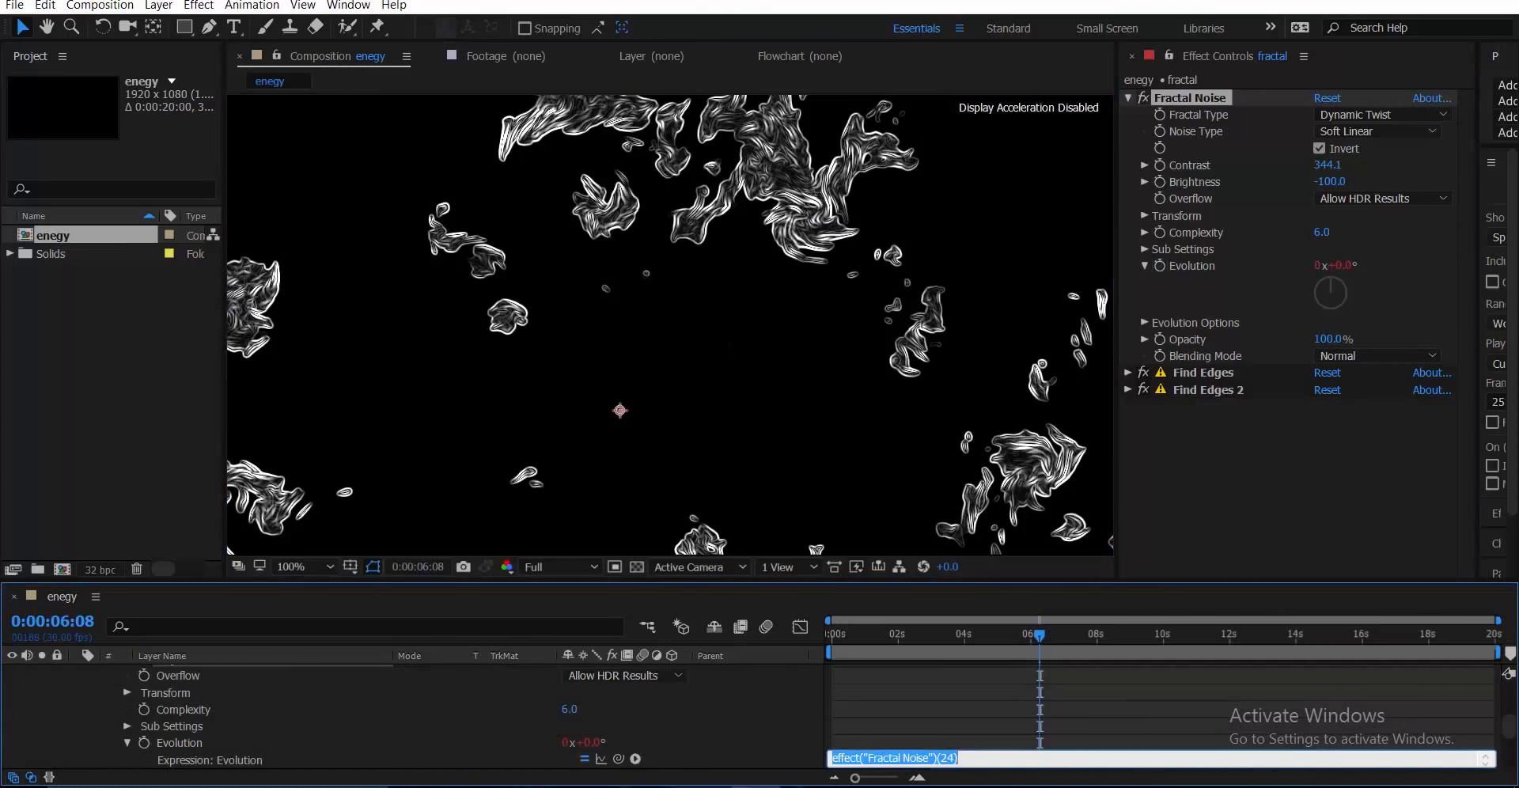
pyautogui.write('time')
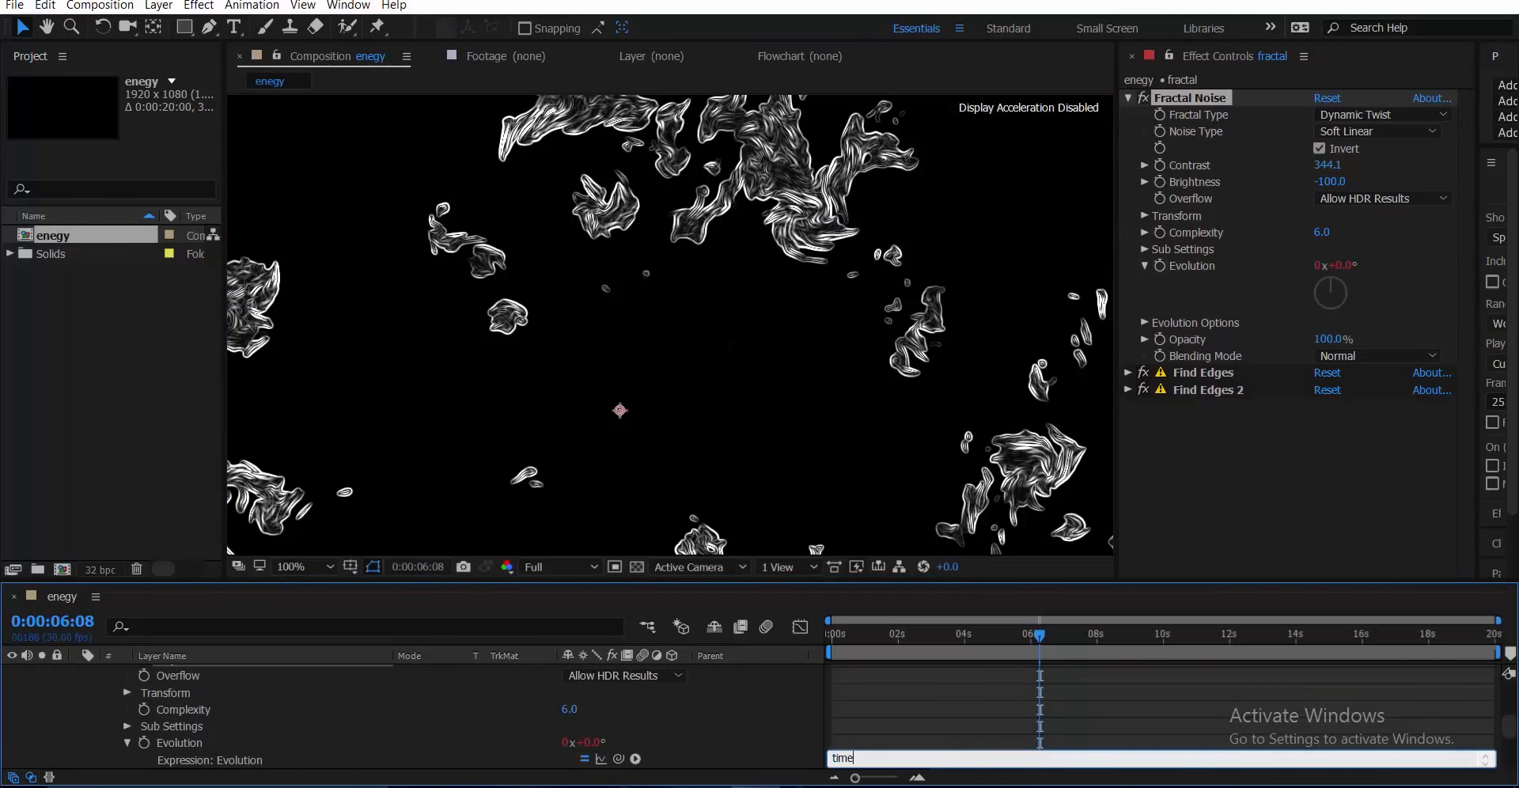
pyautogui.write('*25')
pyautogui.press('KP_Enter')
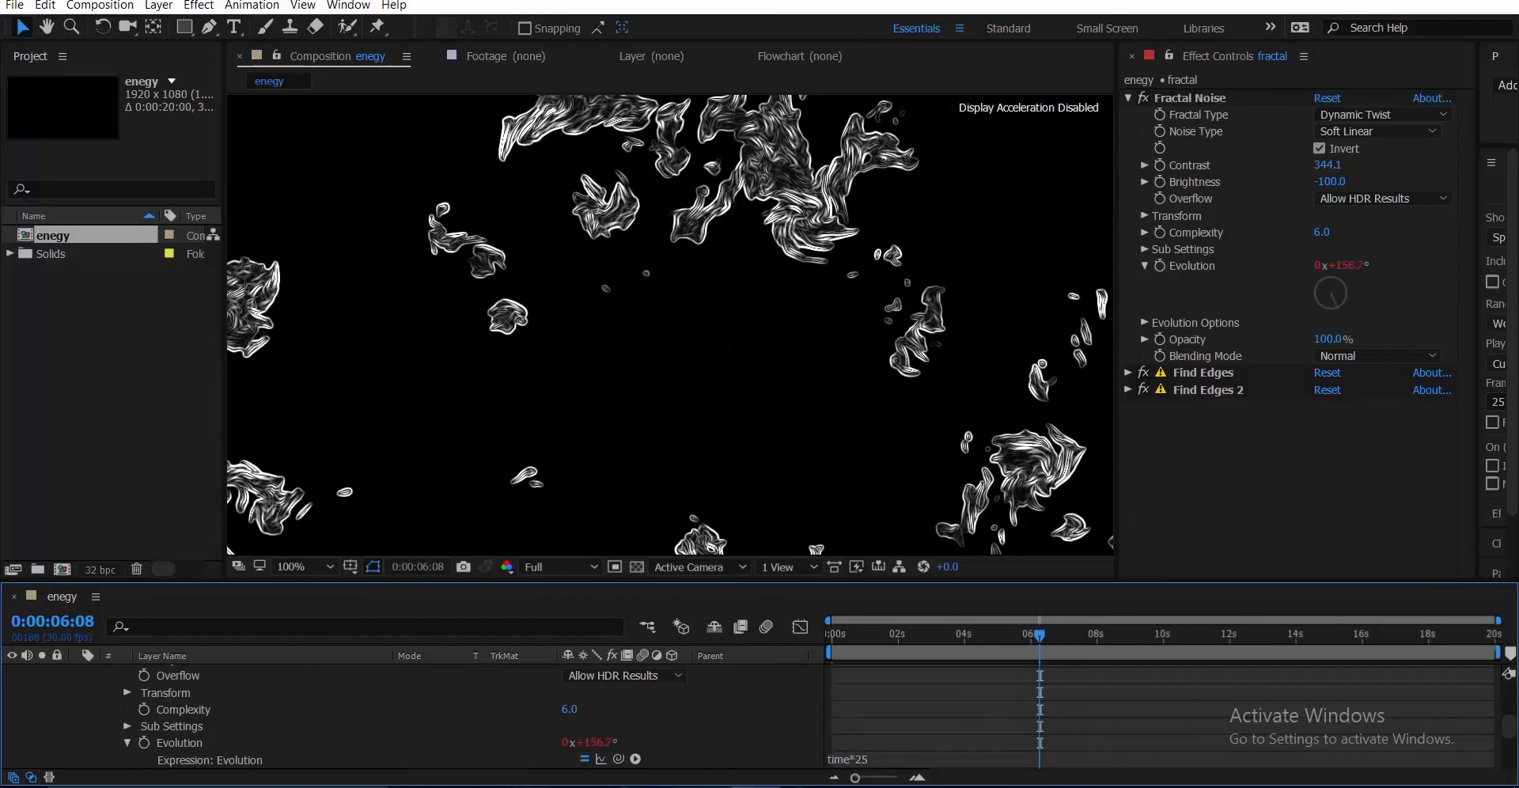
# - Preview the evolving fractal from the first frame, widen the effect settings area, and inspect the frame where playback is stopped
pyautogui.press('Home')
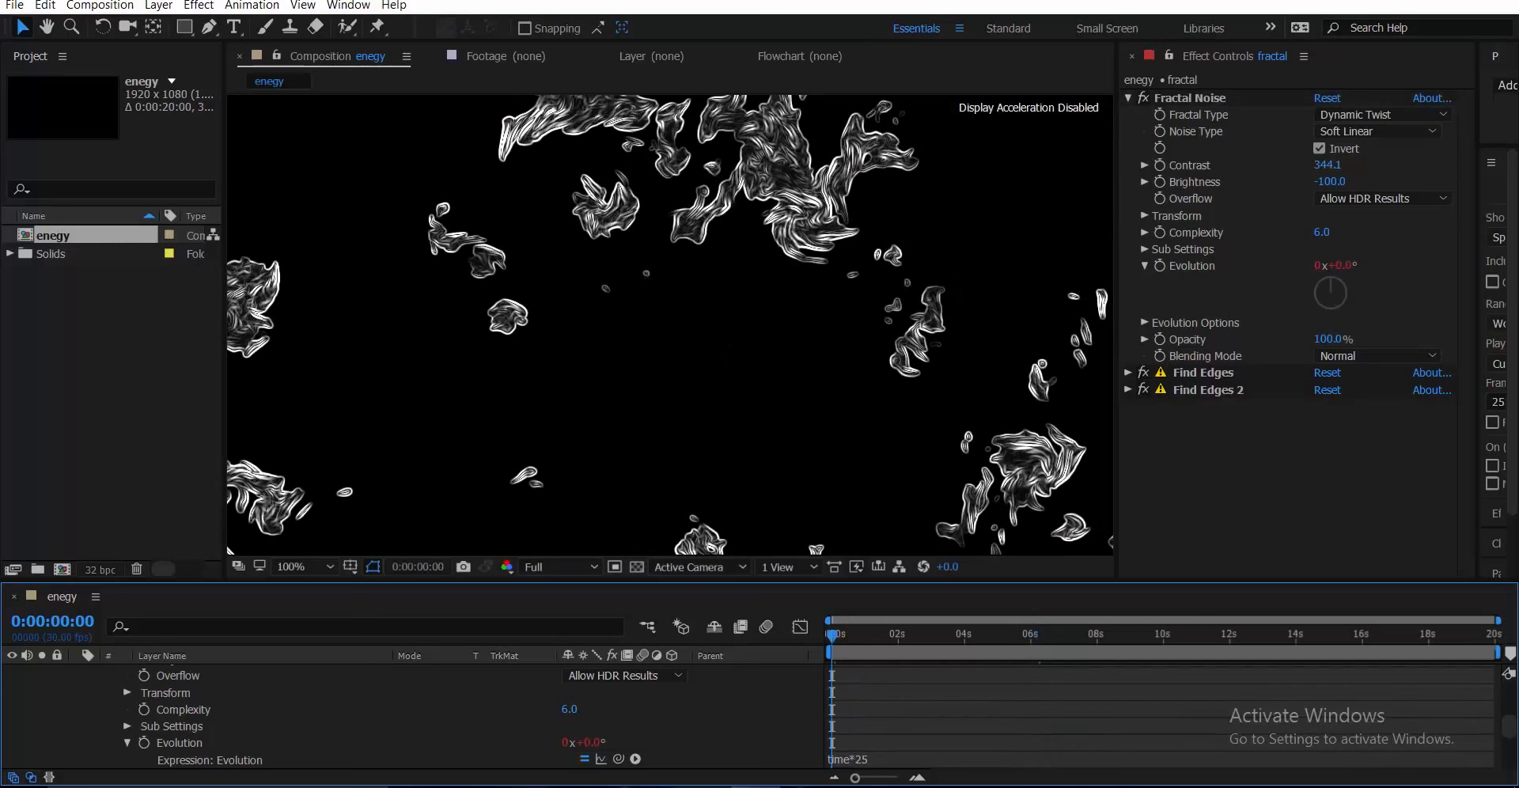
pyautogui.press('space')
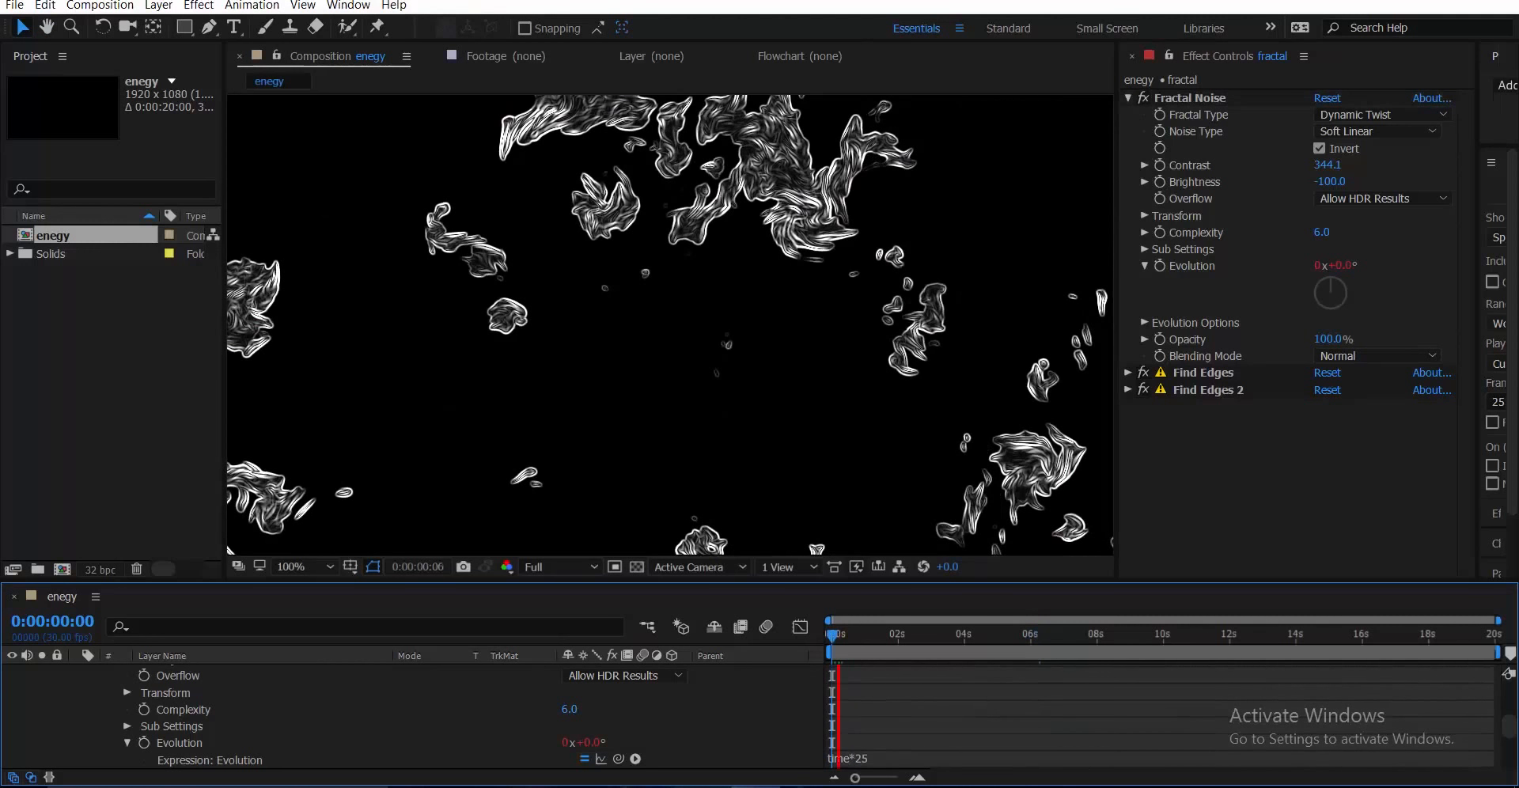
pyautogui.moveTo(1477, 333); pyautogui.dragTo(1283, 332)
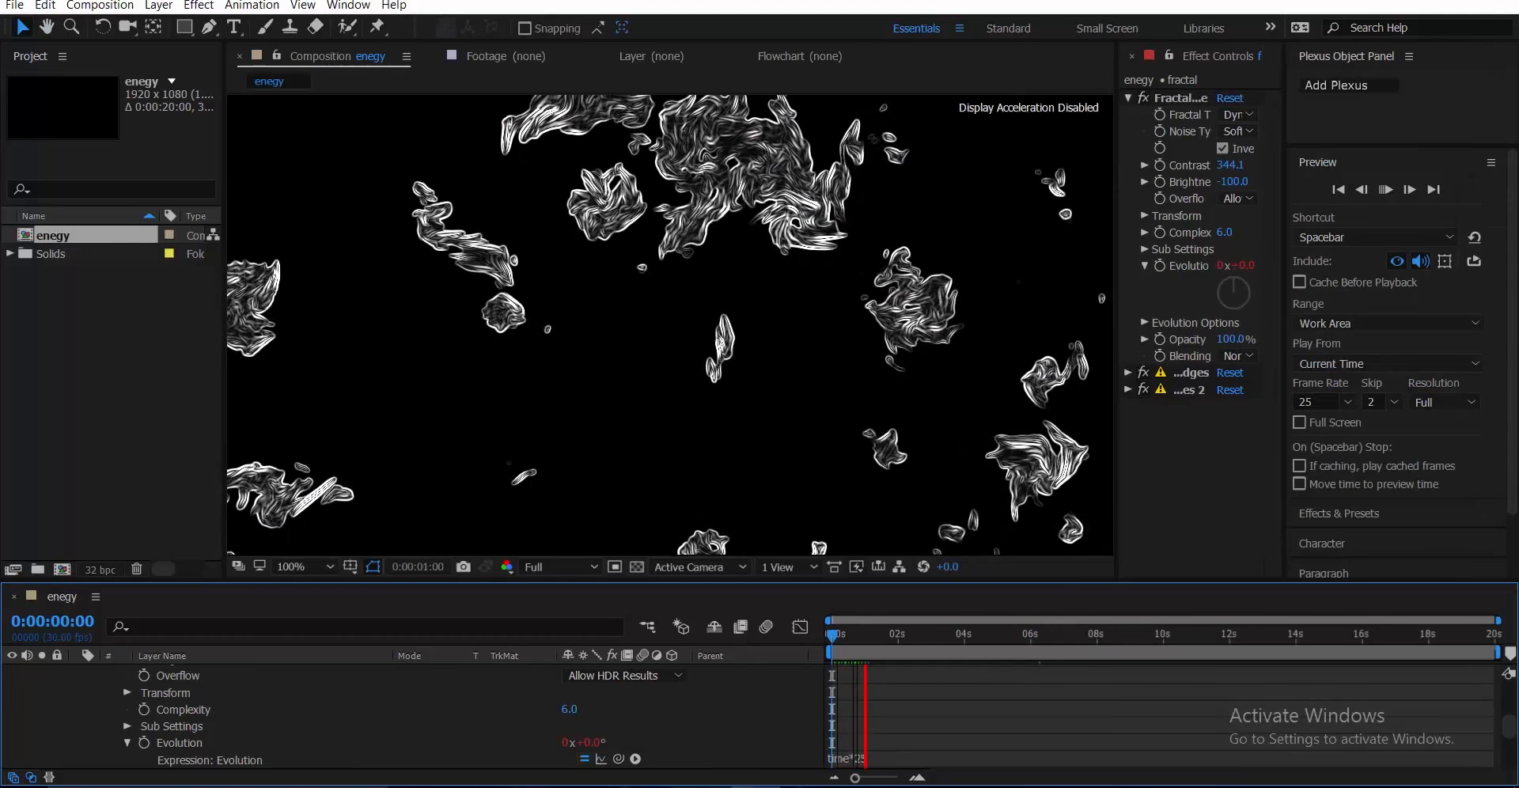
pyautogui.moveTo(1116, 332); pyautogui.dragTo(1054, 332)
pyautogui.press('space')
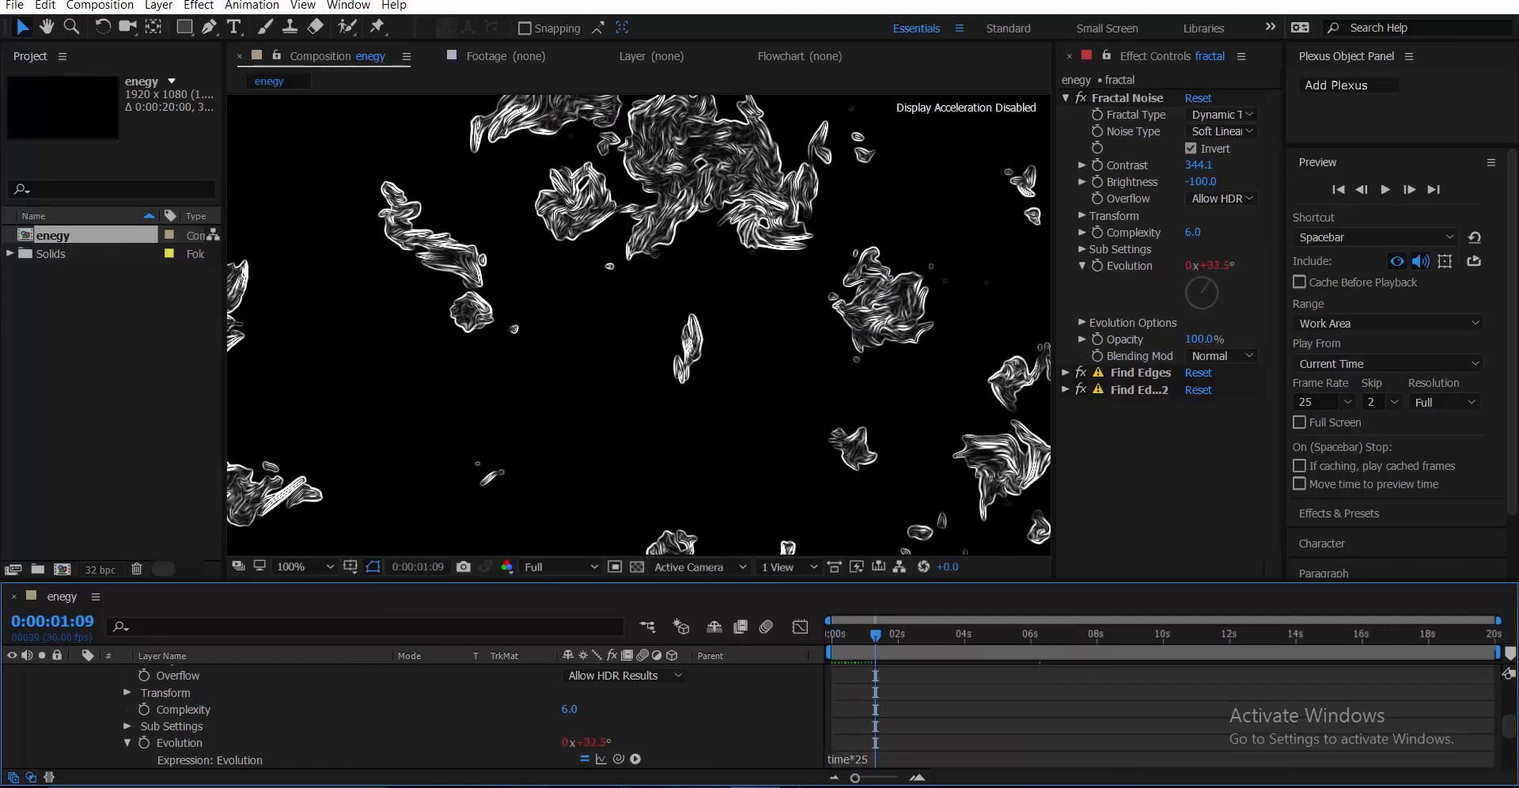
pyautogui.scroll(-1, 640, 325)
pyautogui.moveTo(639, 326); pyautogui.dragTo(681, 284)
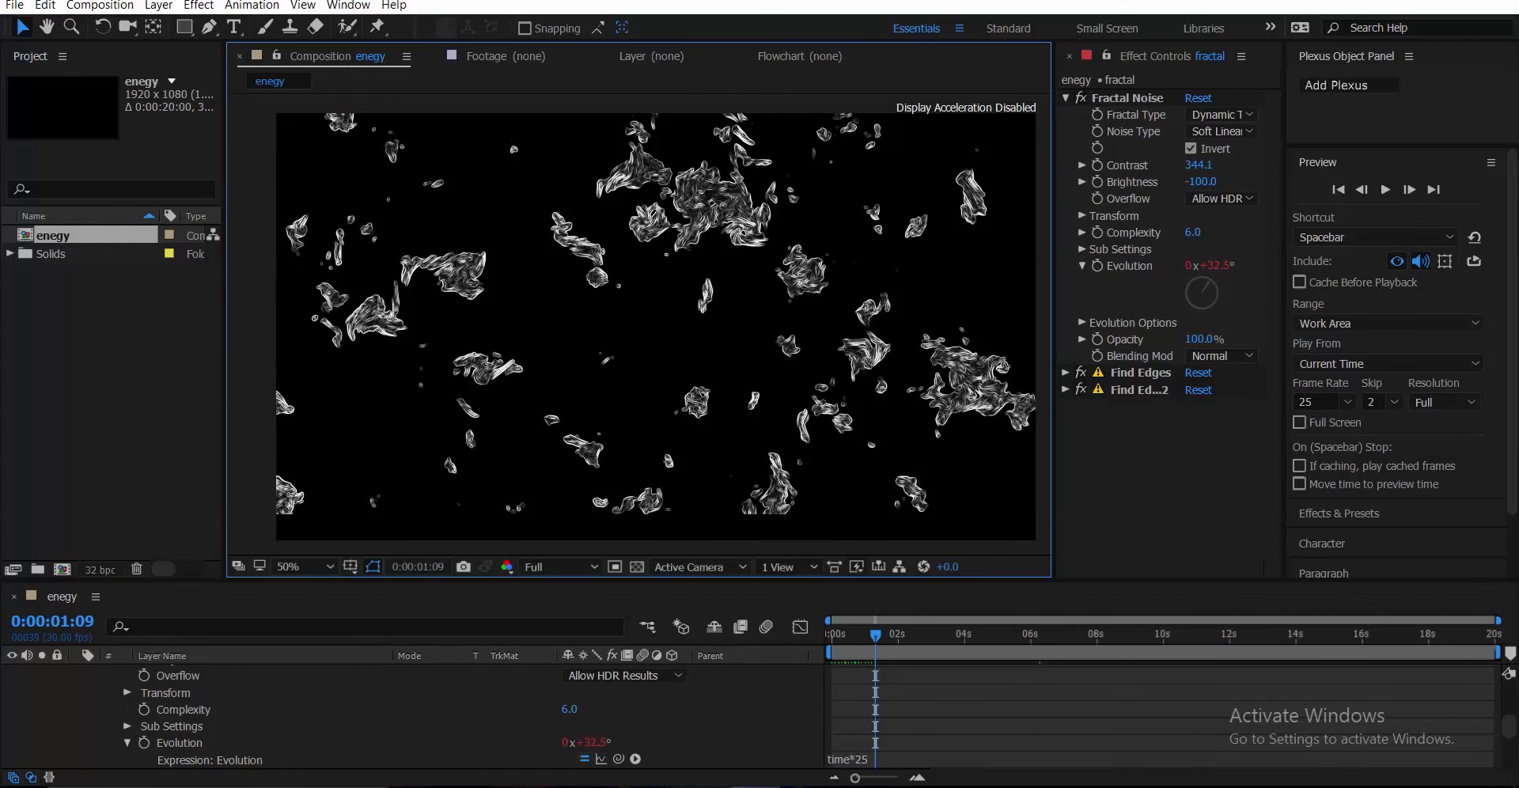
# - Try the Rocky fractal type in Fractal Noise and return to Dynamic Twist
pyautogui.click(1222, 114)
pyautogui.click(1219, 340)
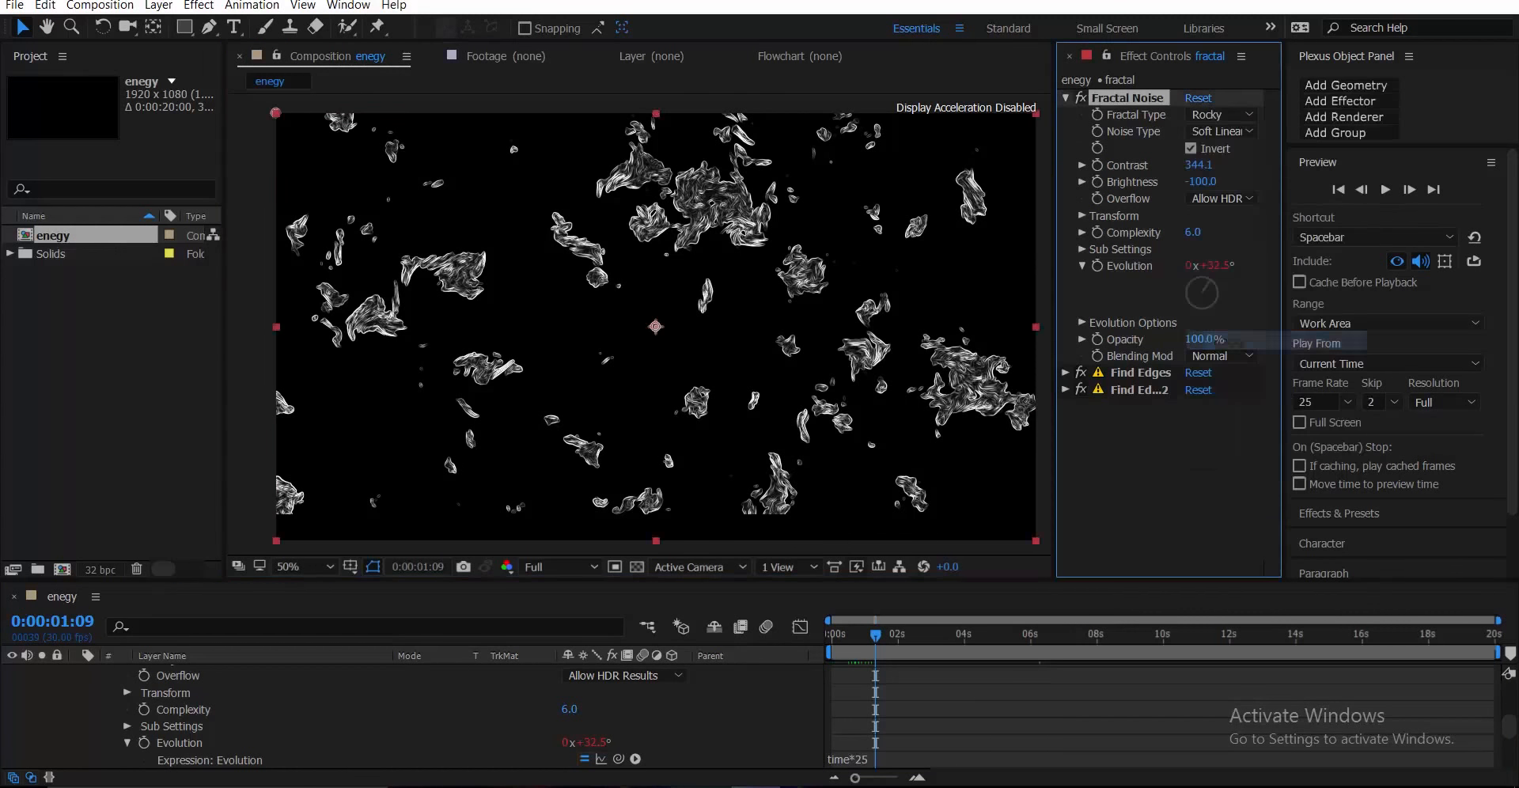
pyautogui.moveTo(639, 325); pyautogui.dragTo(662, 409)
pyautogui.scroll(-1, 662, 410)
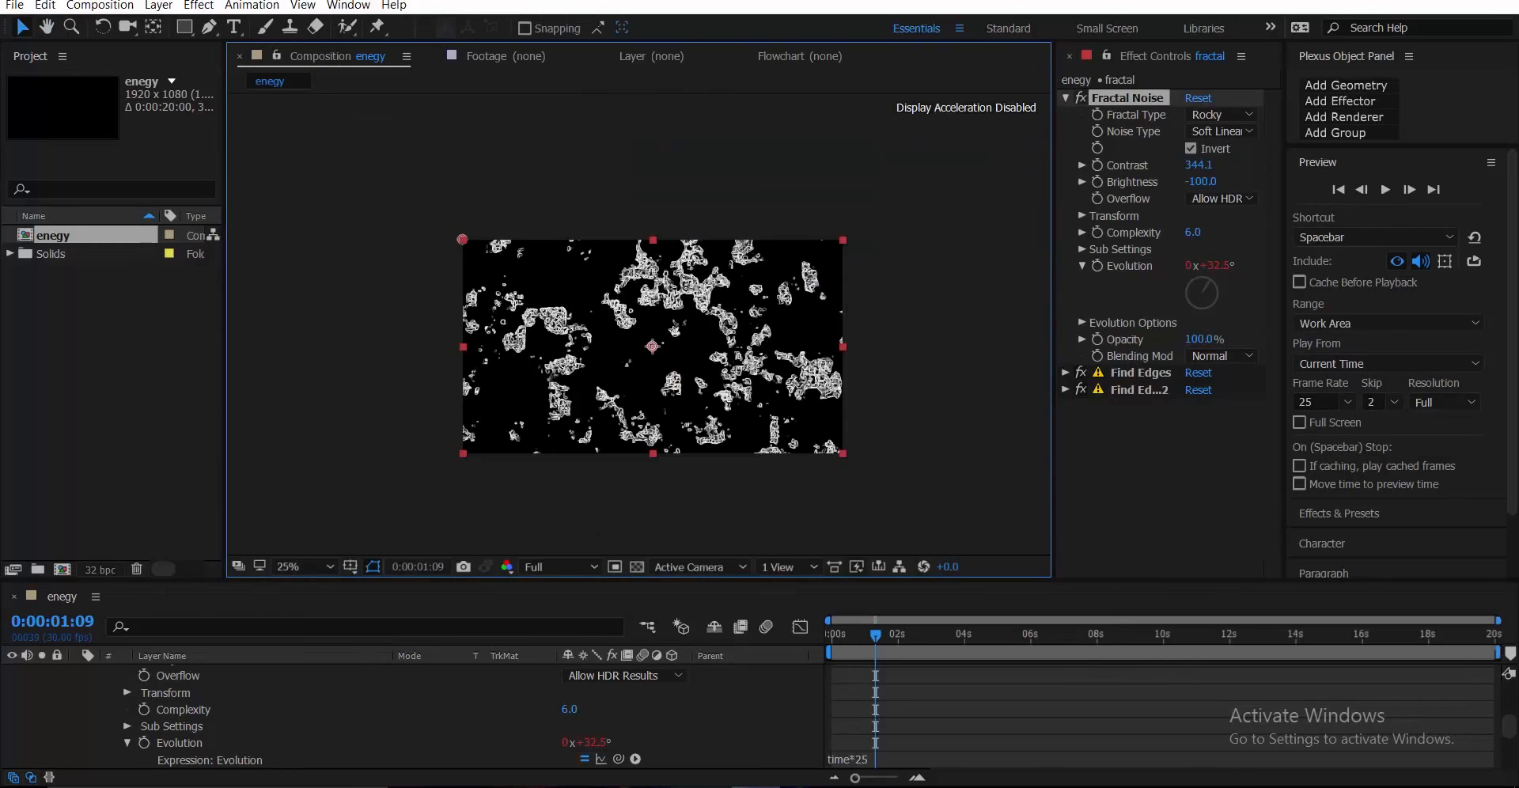
pyautogui.scroll(1, 637, 326)
pyautogui.click(1222, 115)
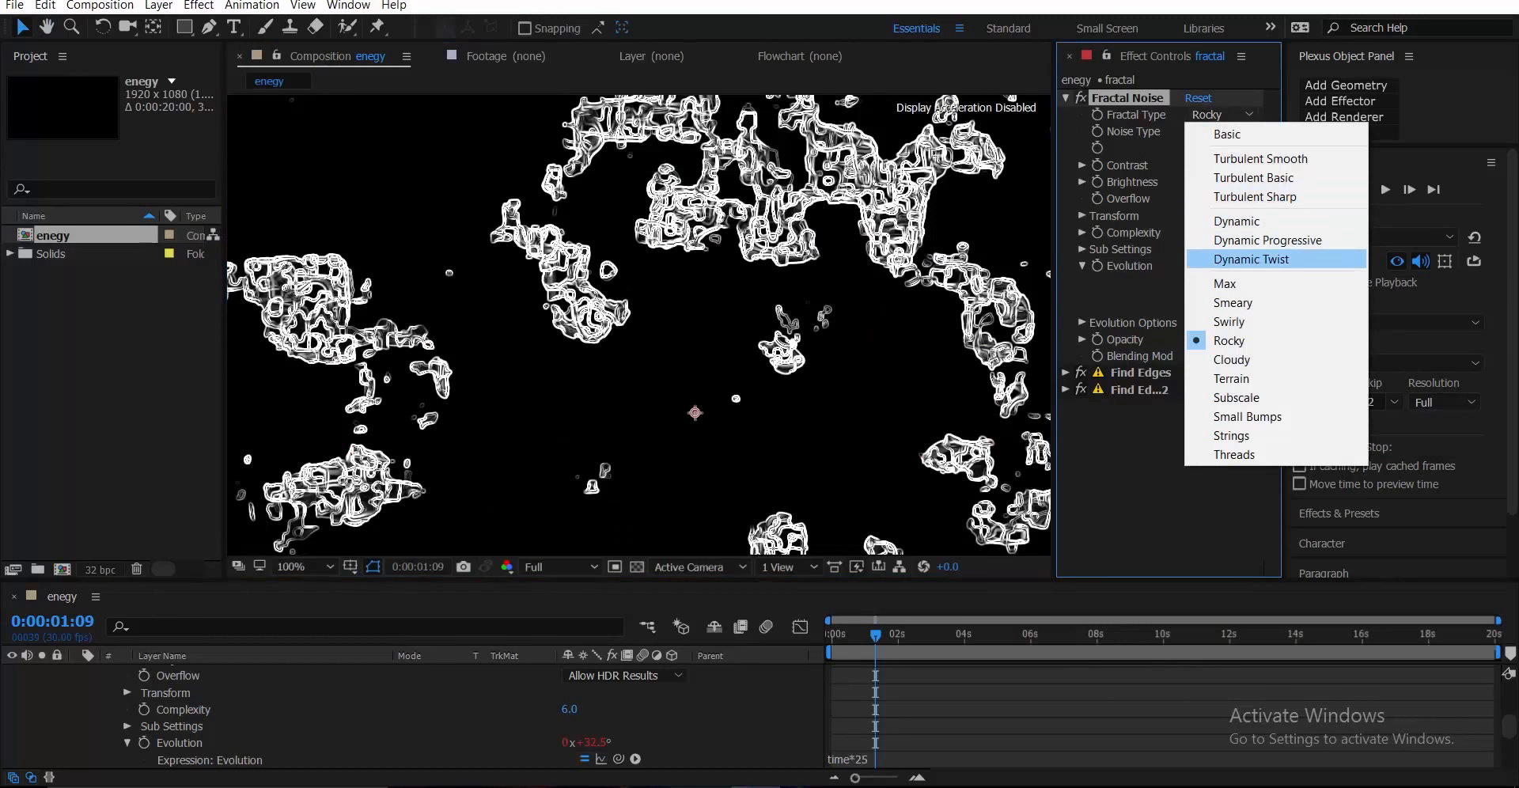
pyautogui.click(1234, 259)
pyautogui.moveTo(639, 325); pyautogui.dragTo(563, 340)
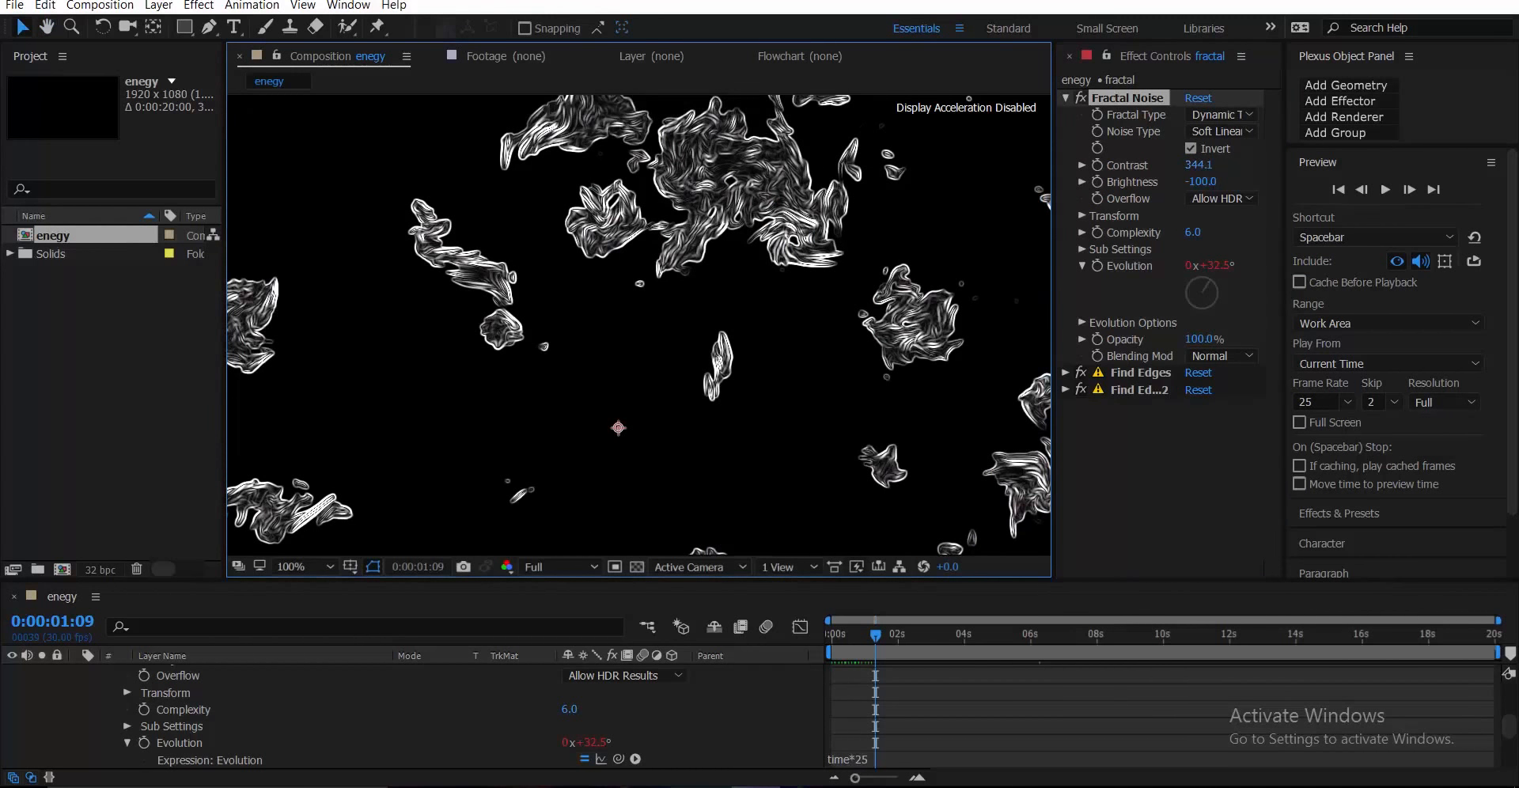
# - Raise the Fractal Noise contrast to 366.1 and check the pattern at a few later frames
pyautogui.moveTo(1198, 165); pyautogui.dragTo(1216, 164)
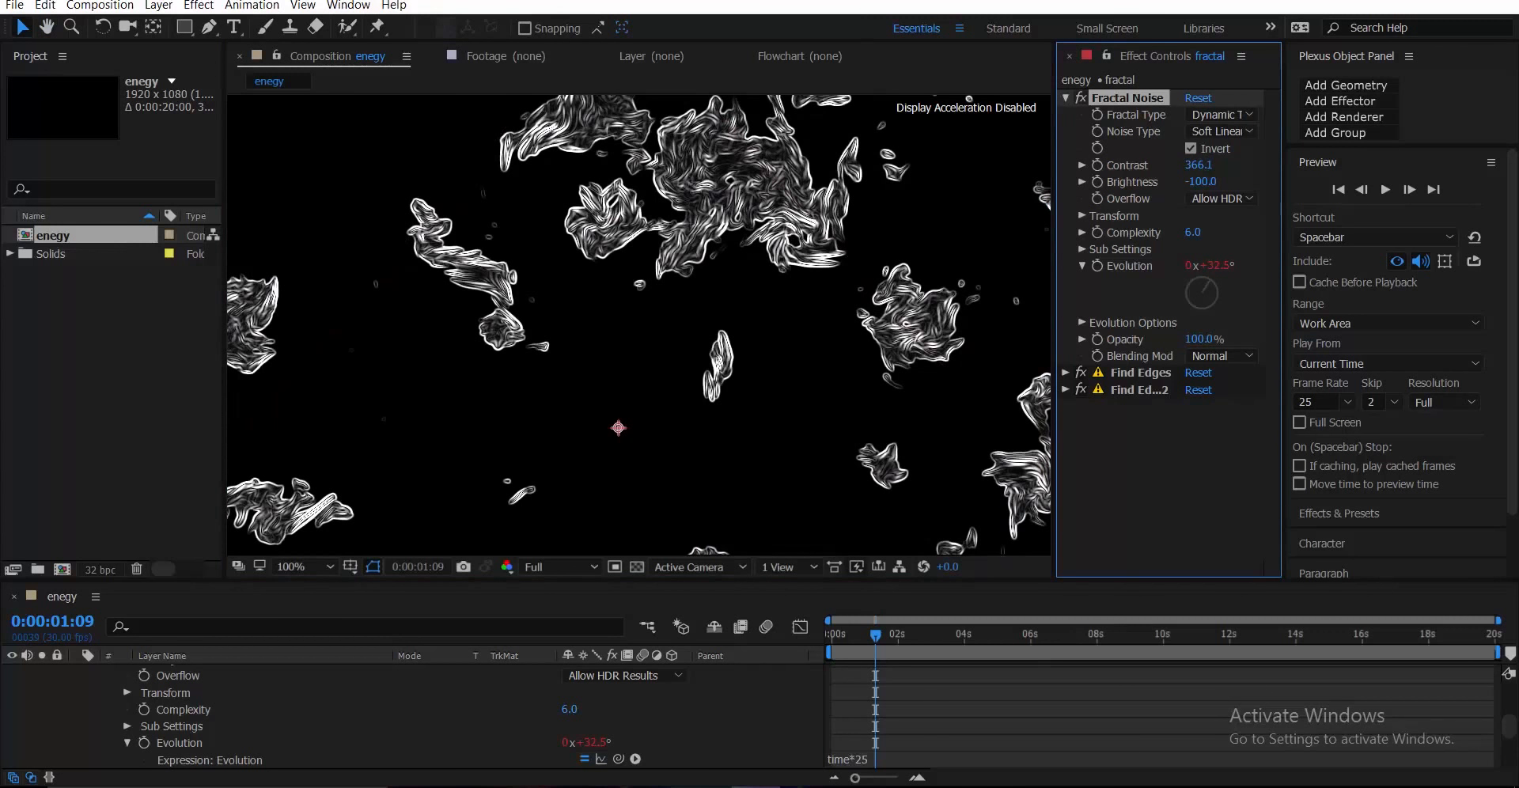
pyautogui.press('space')
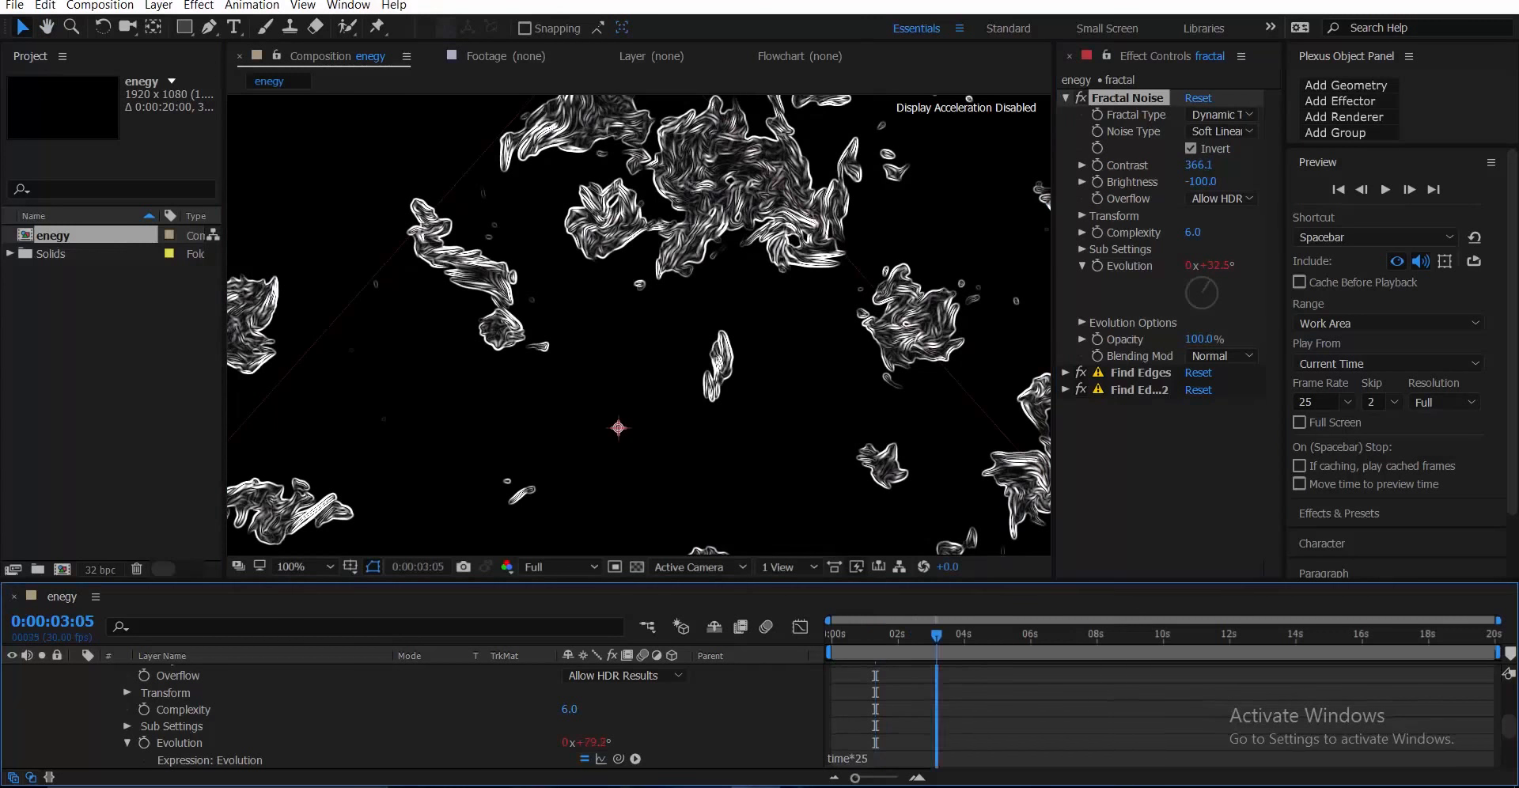
pyautogui.scroll(-3, 698, 254)
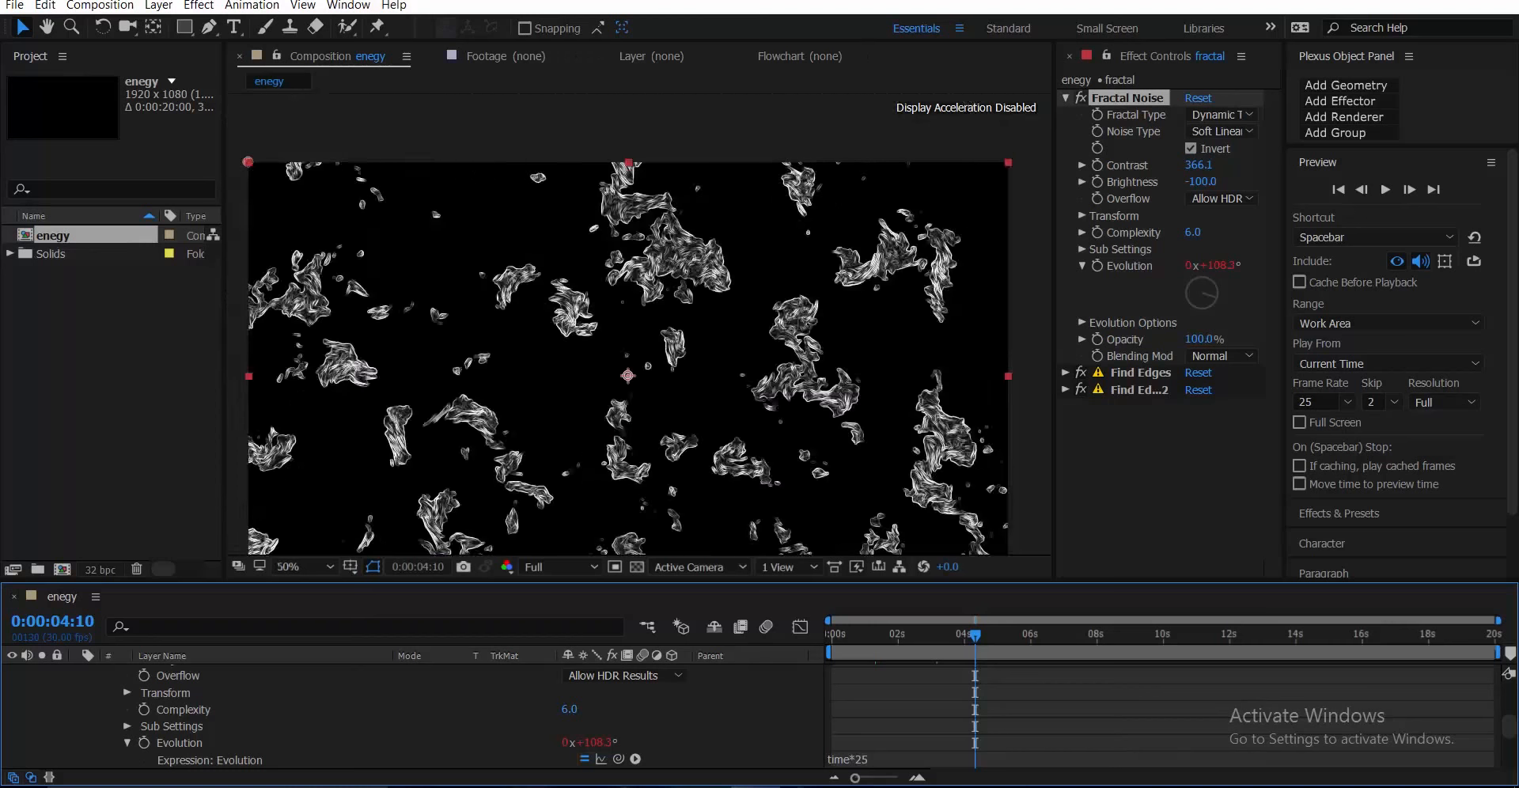
pyautogui.scroll(1, 261, 716)
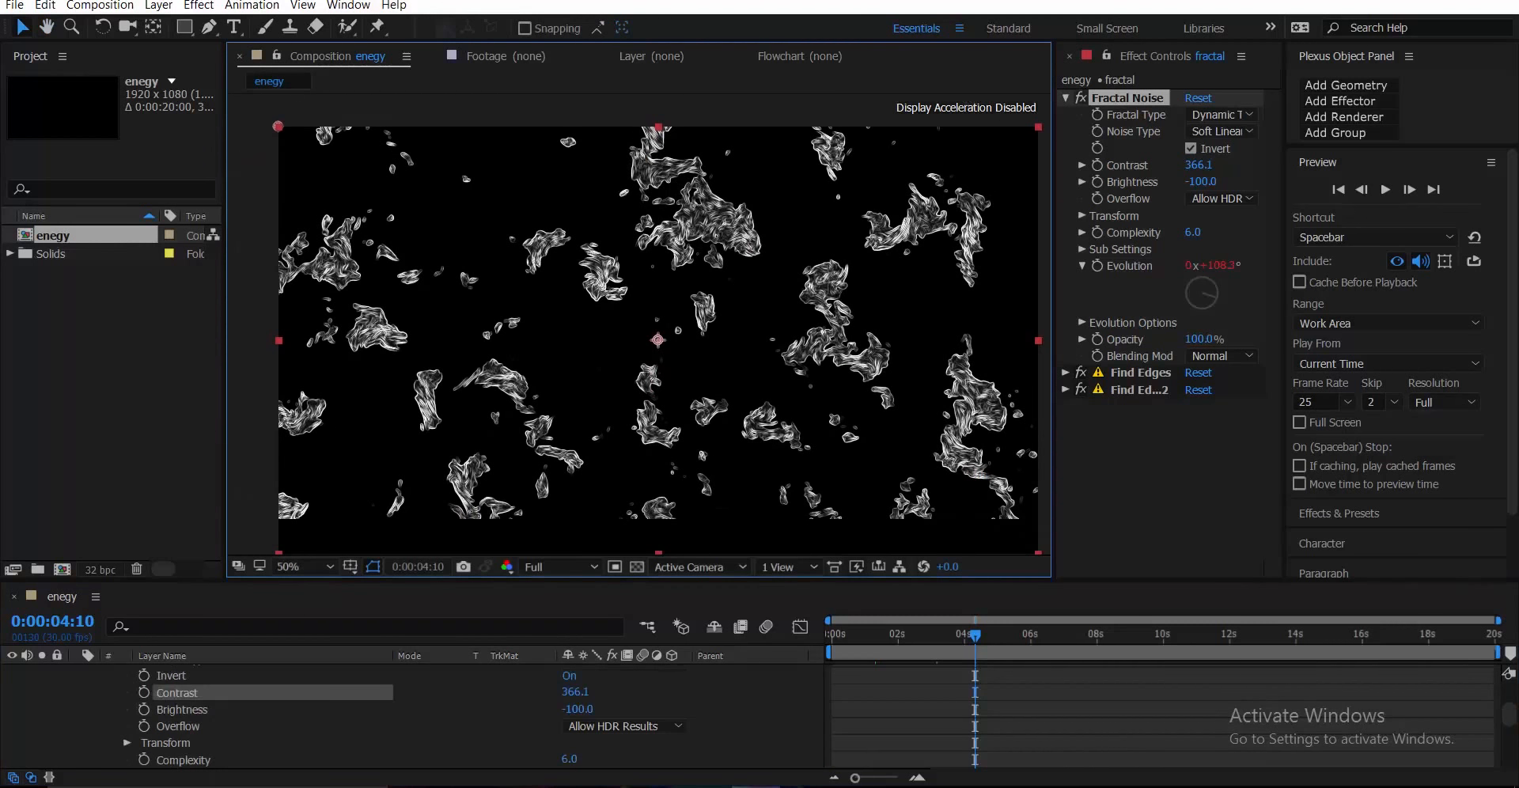
# - Collapse the Fractal Noise settings, add a Curves effect to the fractal layer, and make room for its full graph
pyautogui.click(1066, 98)
pyautogui.click(1152, 238)
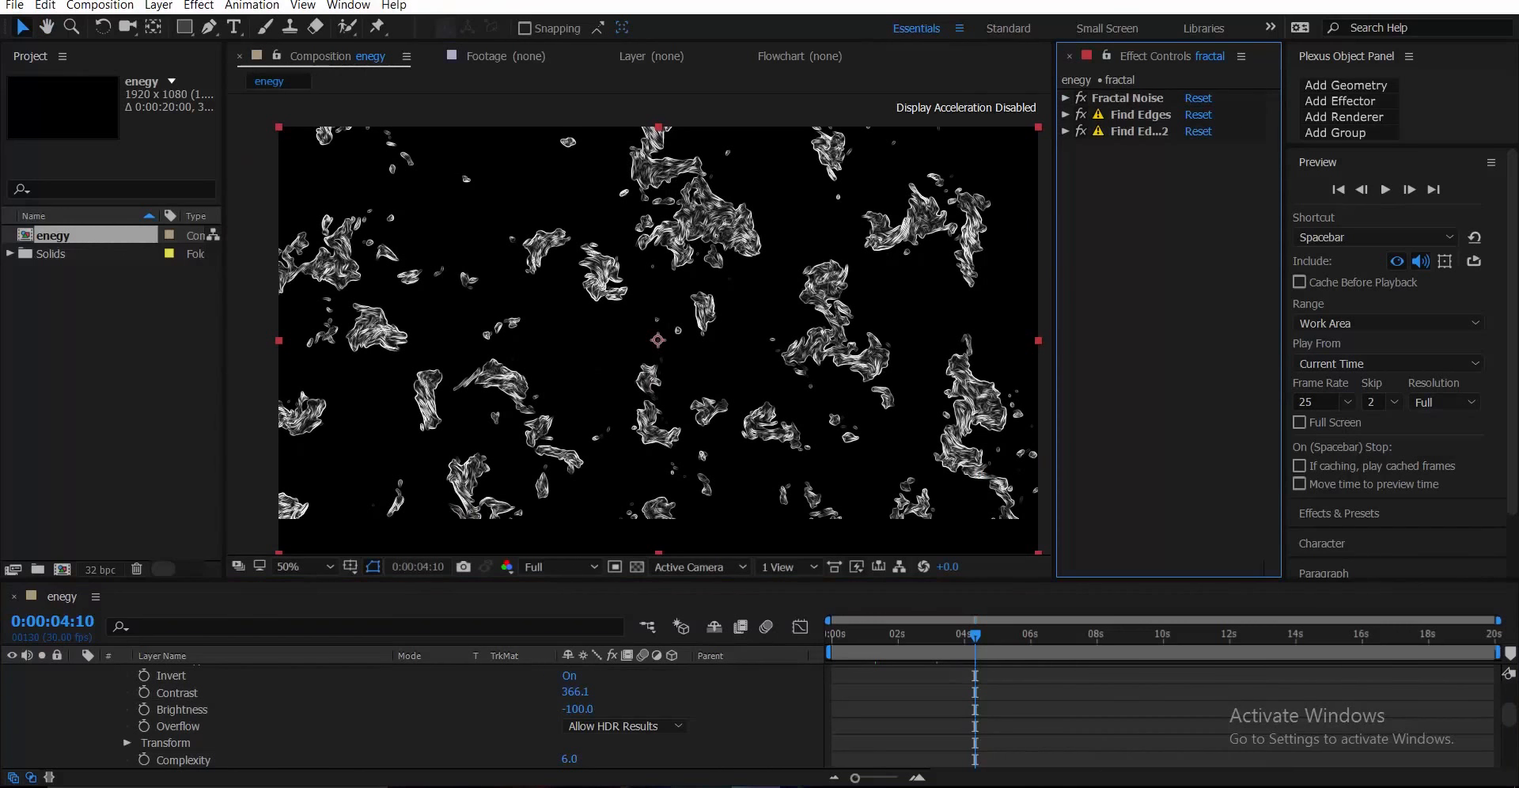
pyautogui.hotkey('ctrl', 'space')
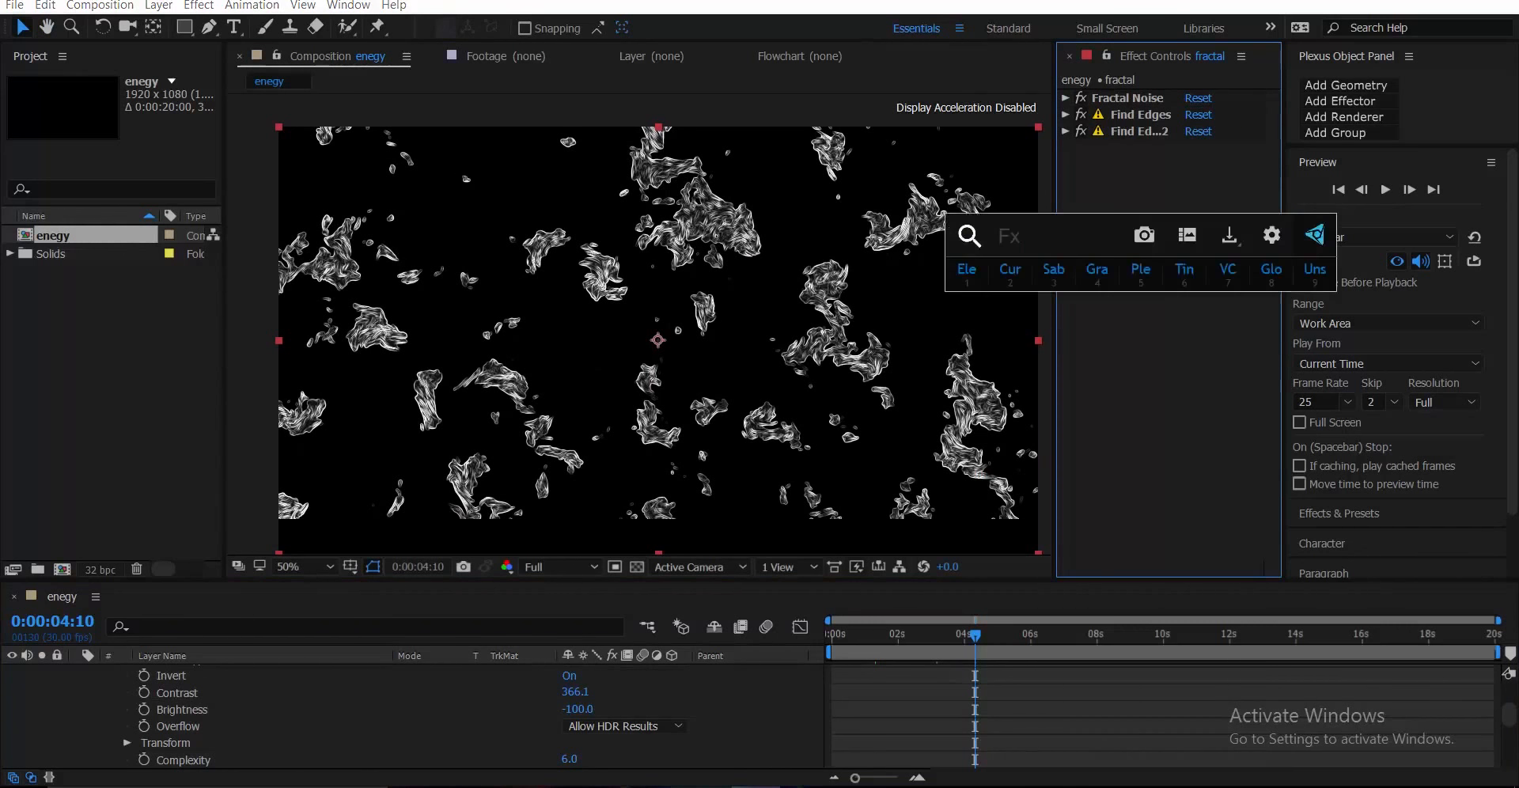
pyautogui.write('cuy')
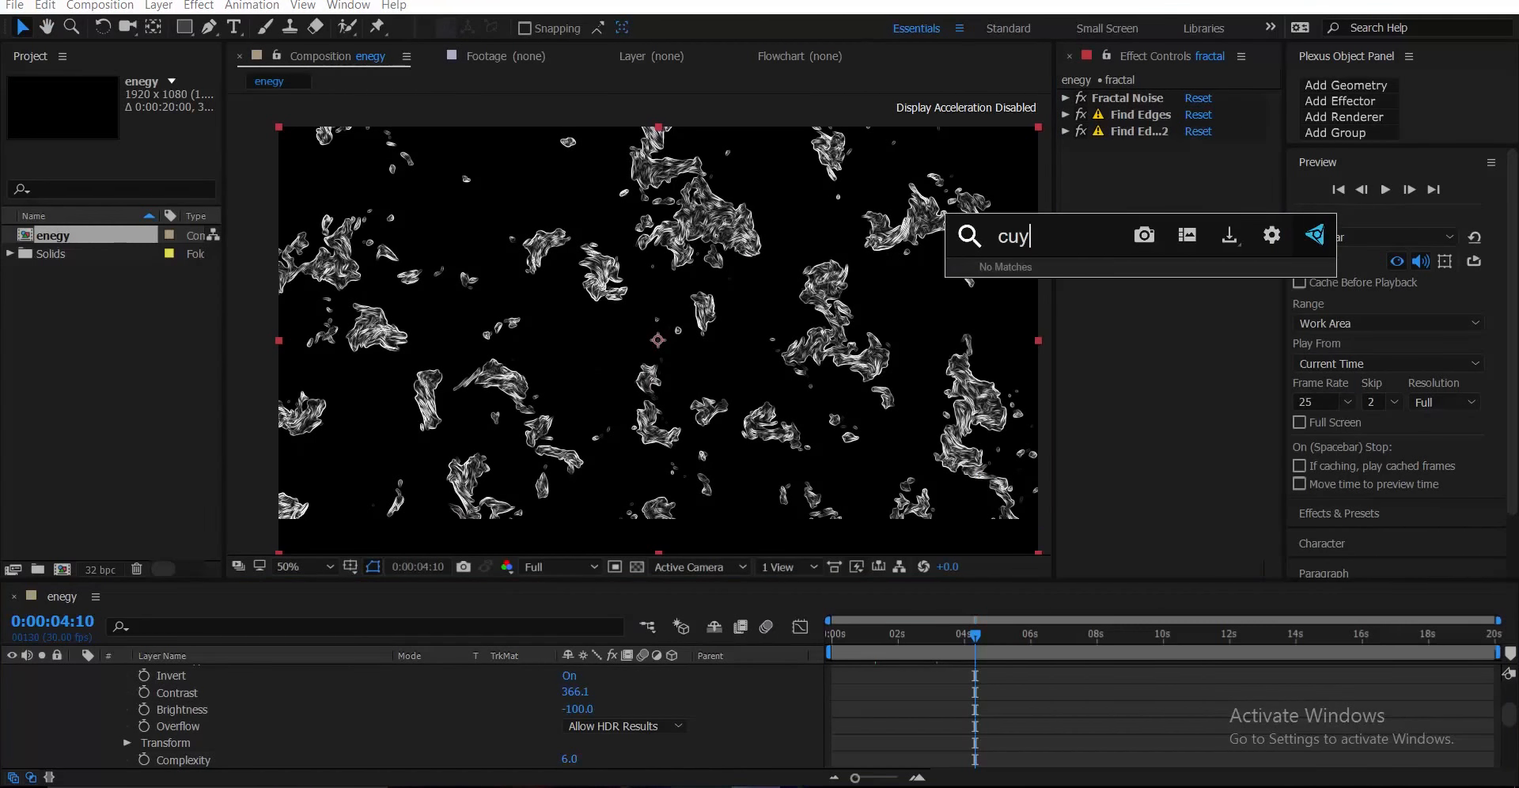
pyautogui.press('BackSpace')
pyautogui.press('Return')
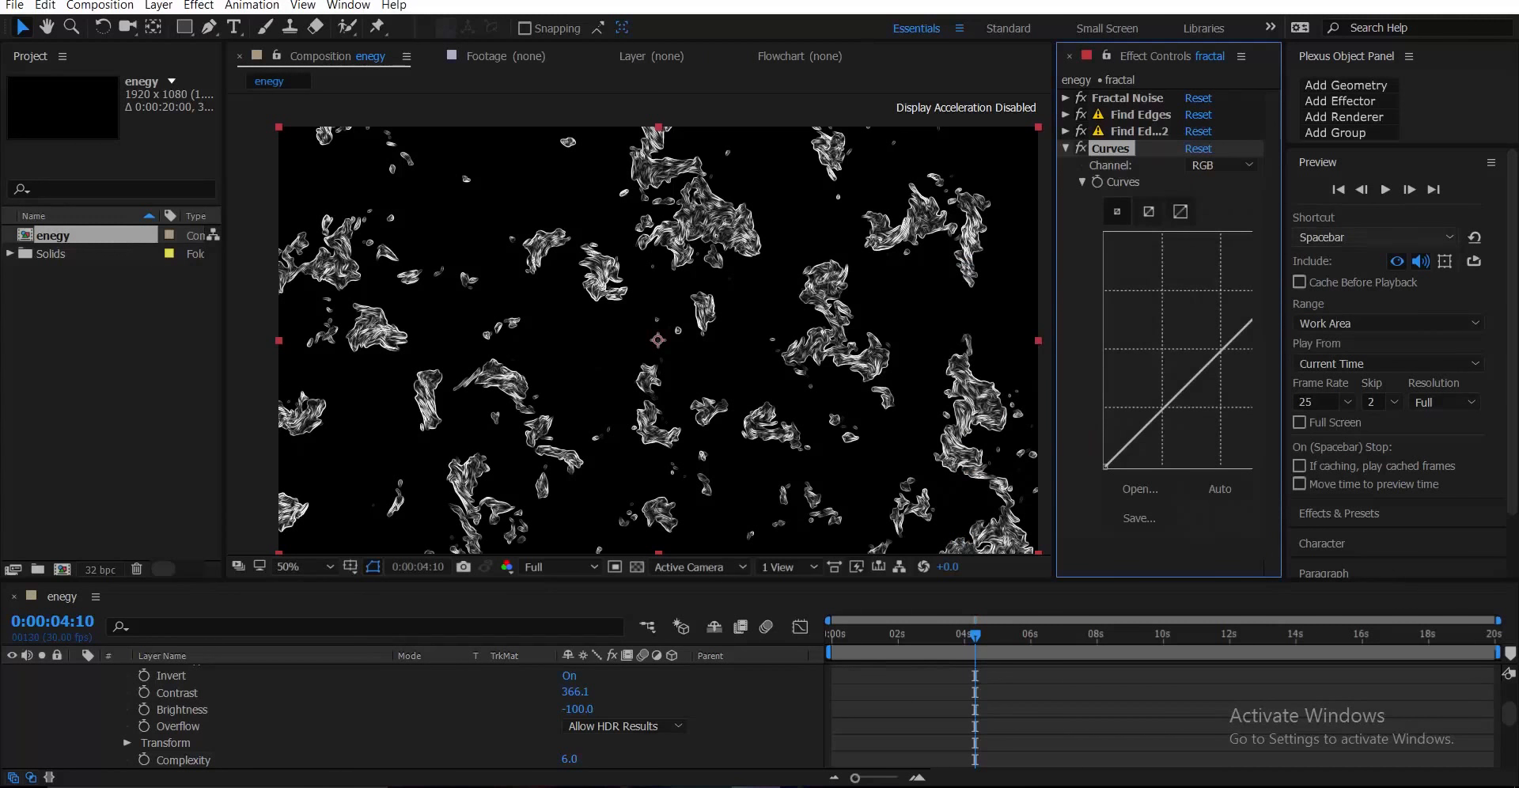
pyautogui.moveTo(1449, 348); pyautogui.dragTo(1476, 349)
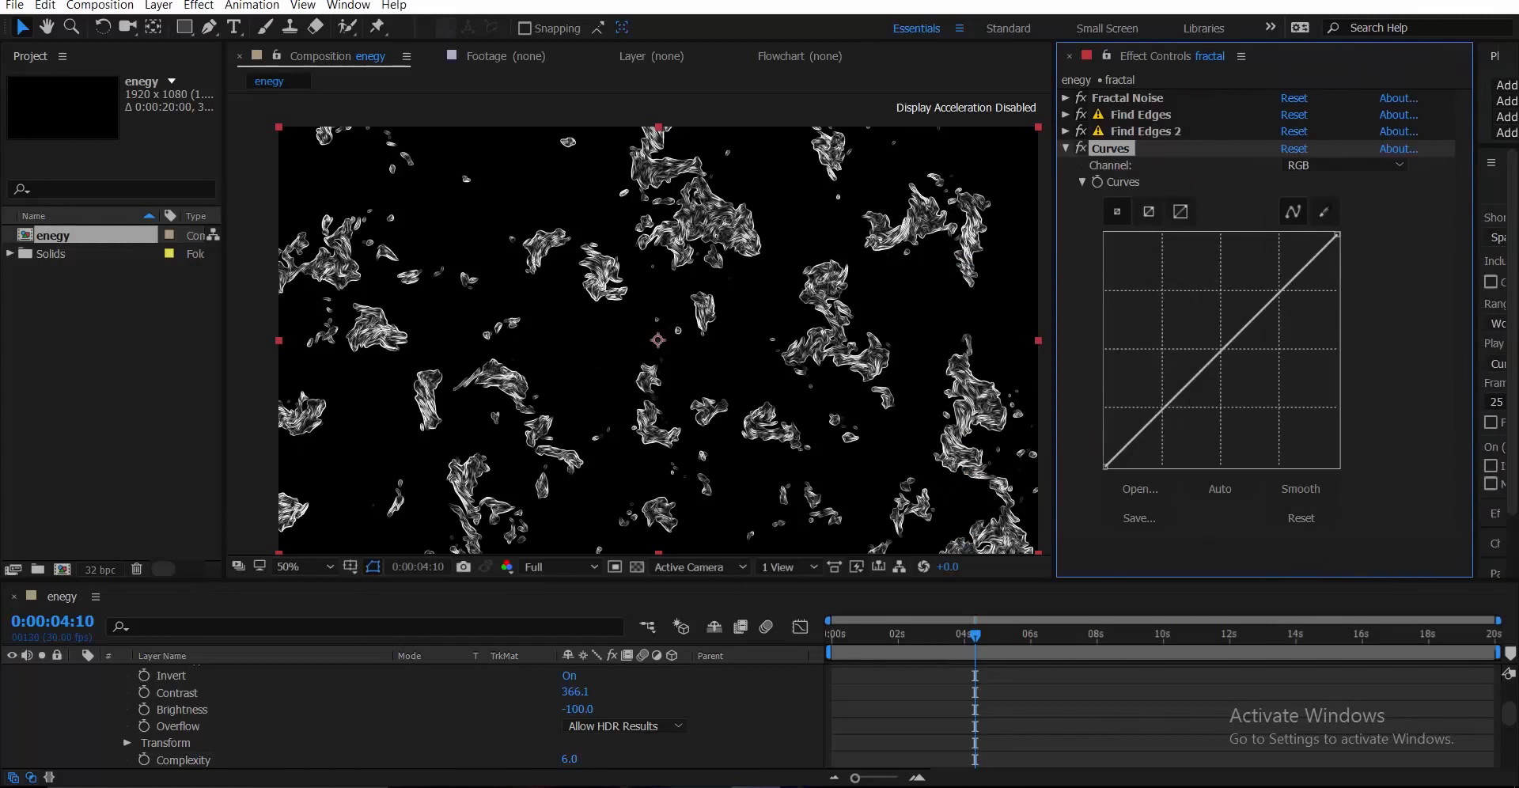
# - Tint the fractal red in Curves by slightly lowering the RGB, green and blue curves and raising the red curve strongly
pyautogui.moveTo(1149, 422); pyautogui.dragTo(1152, 432)
pyautogui.click(1345, 165)
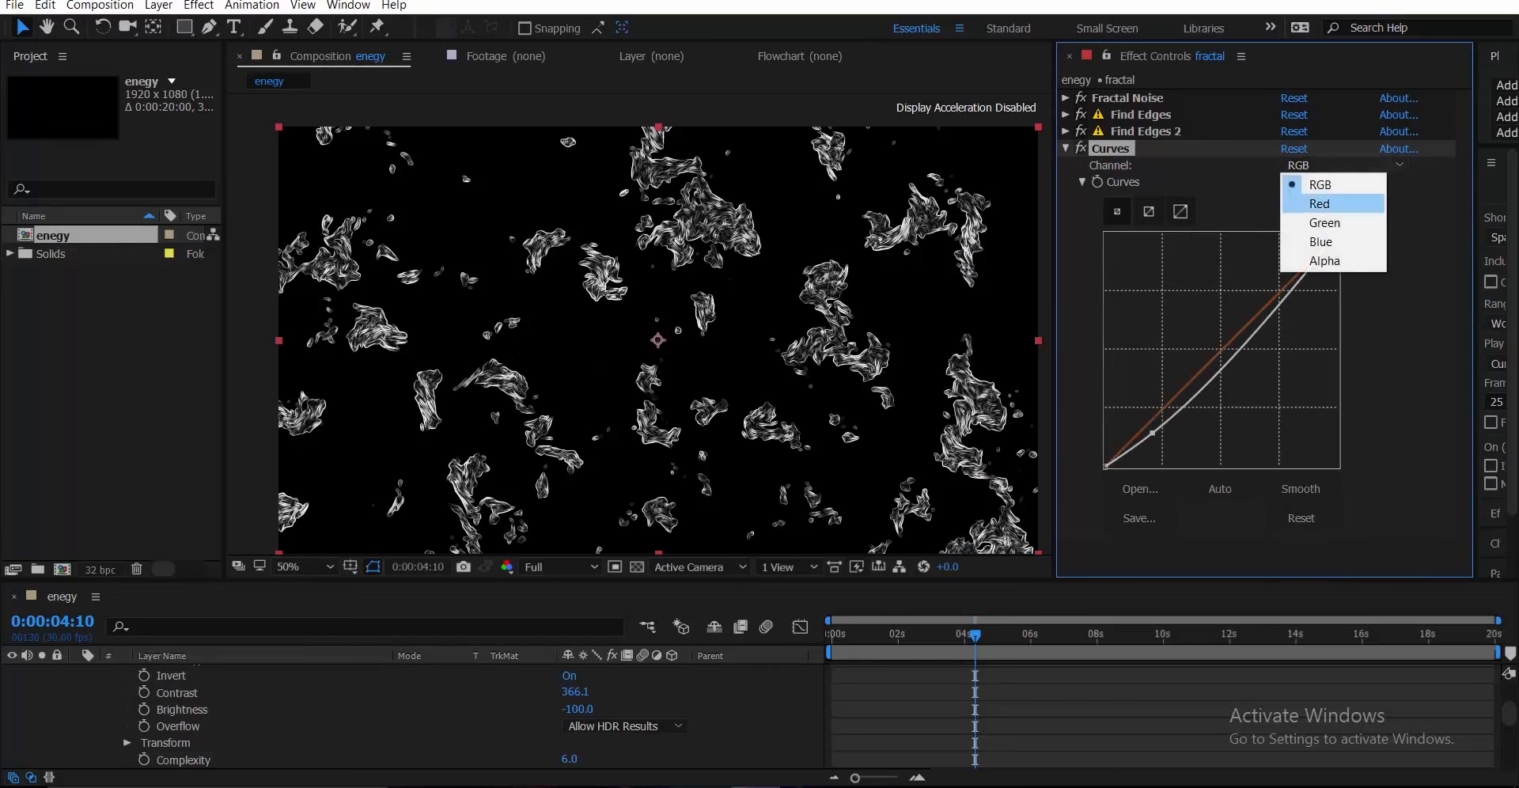
pyautogui.click(1313, 200)
pyautogui.moveTo(1263, 309); pyautogui.dragTo(1295, 291)
pyautogui.click(1345, 164)
pyautogui.click(1313, 218)
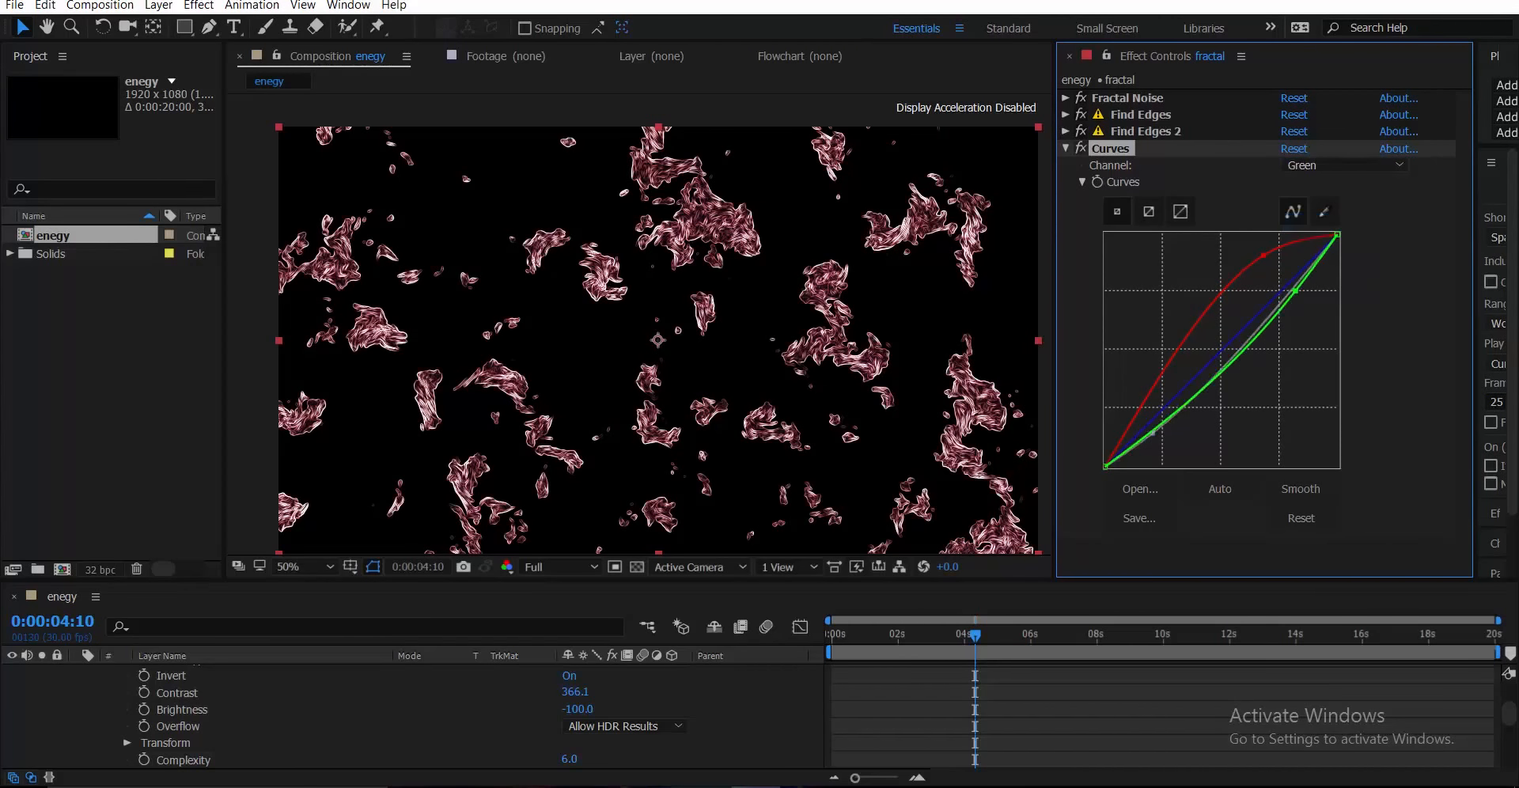
pyautogui.click(1345, 164)
pyautogui.click(1320, 241)
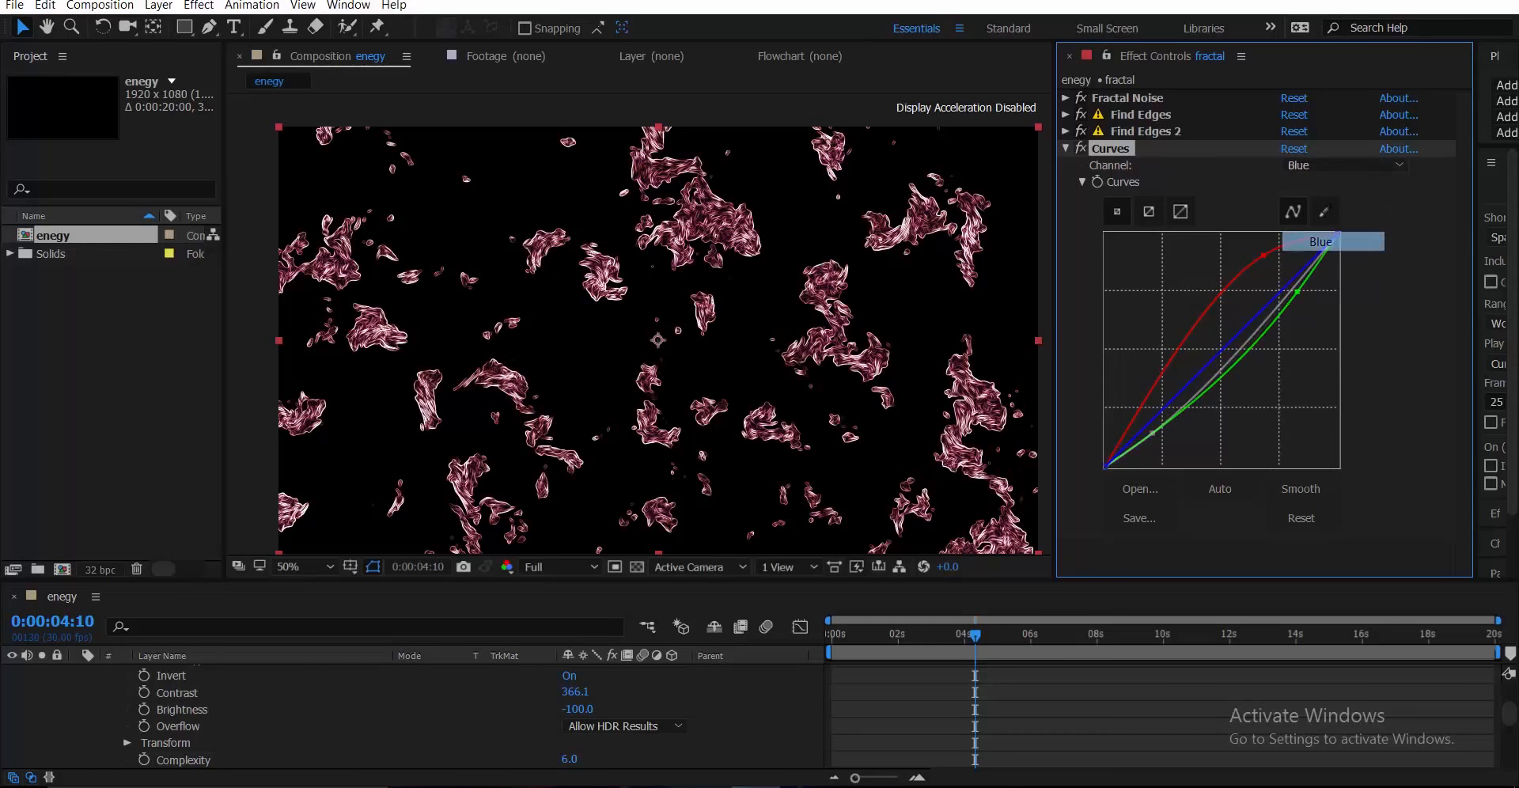
pyautogui.moveTo(1286, 285); pyautogui.dragTo(1287, 305)
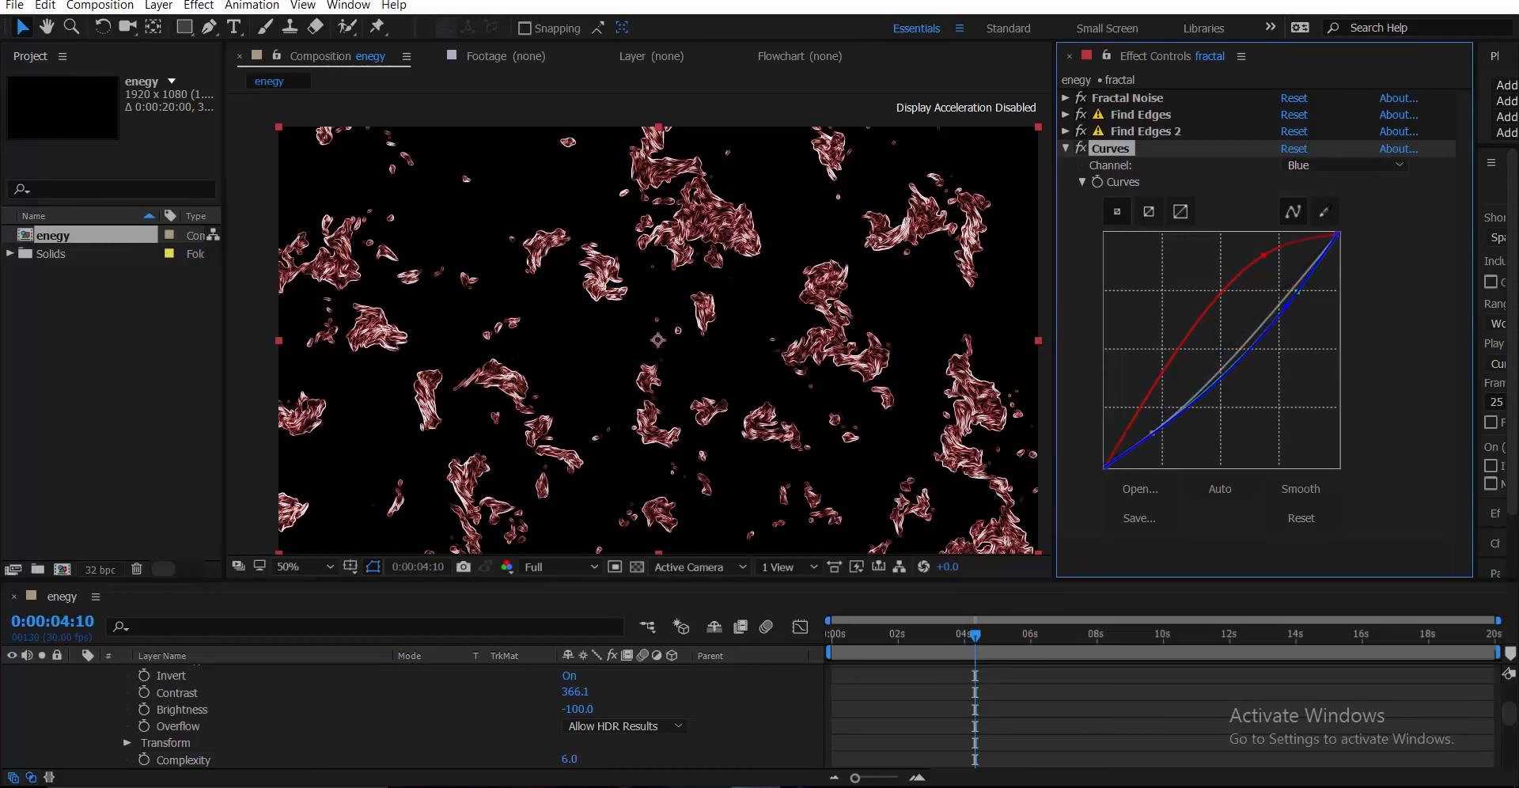
pyautogui.moveTo(1263, 255); pyautogui.dragTo(1252, 255)
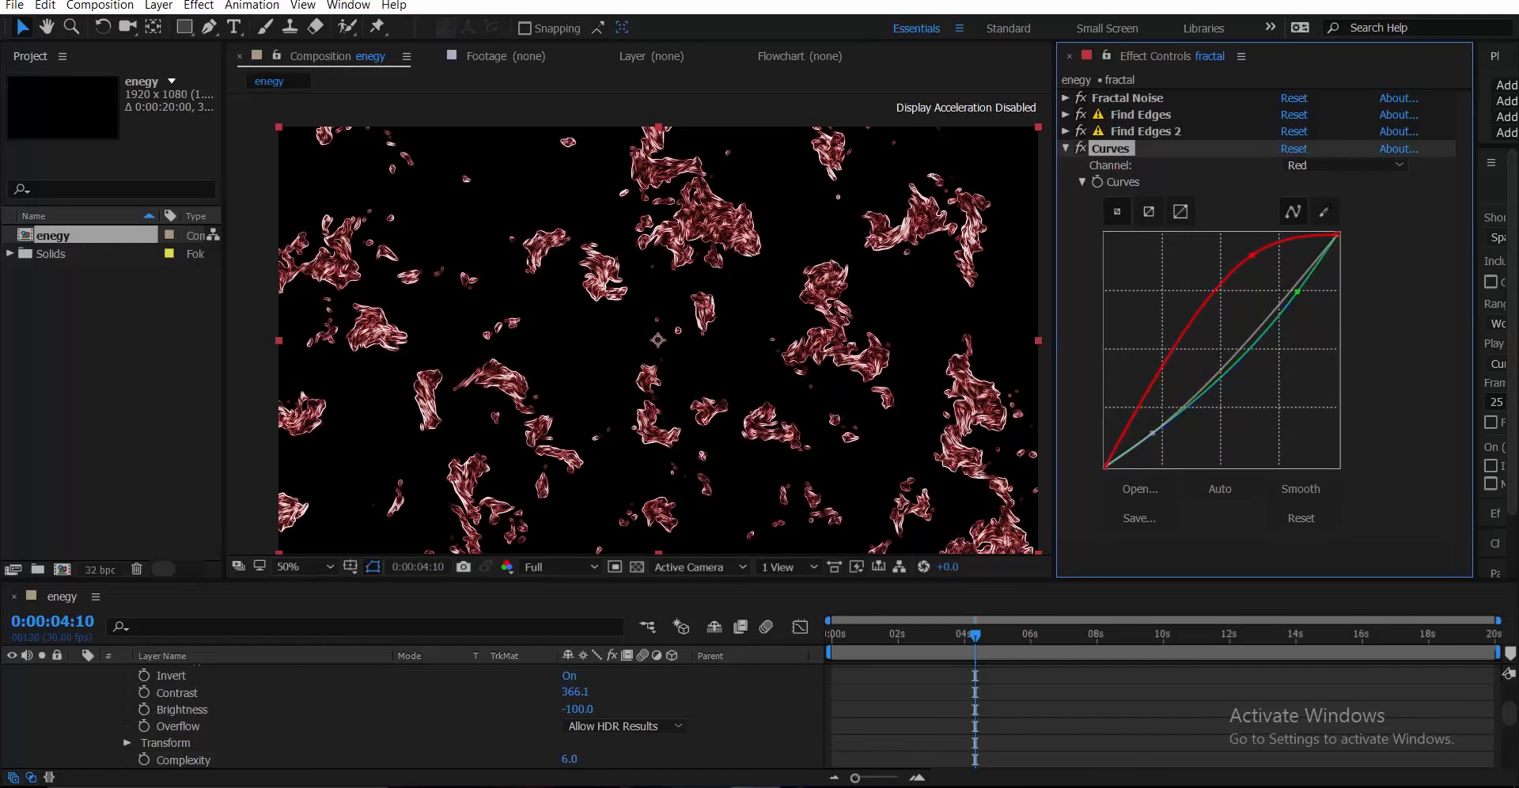
# - Collapse Curves and add a Glow effect to the fractal layer with a glow intensity of 0.3
pyautogui.click(1066, 148)
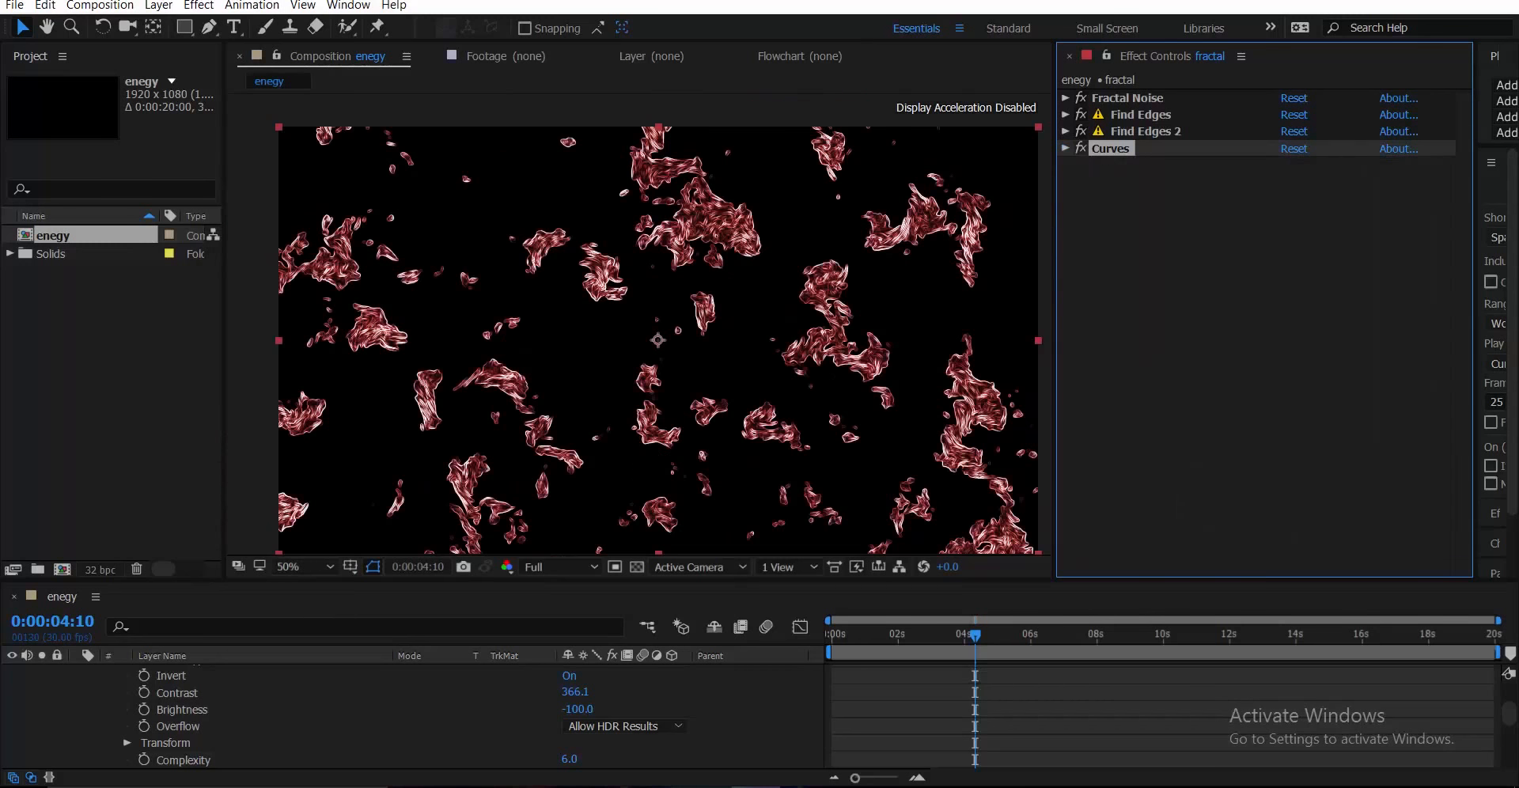
pyautogui.hotkey('ctrl', 'space')
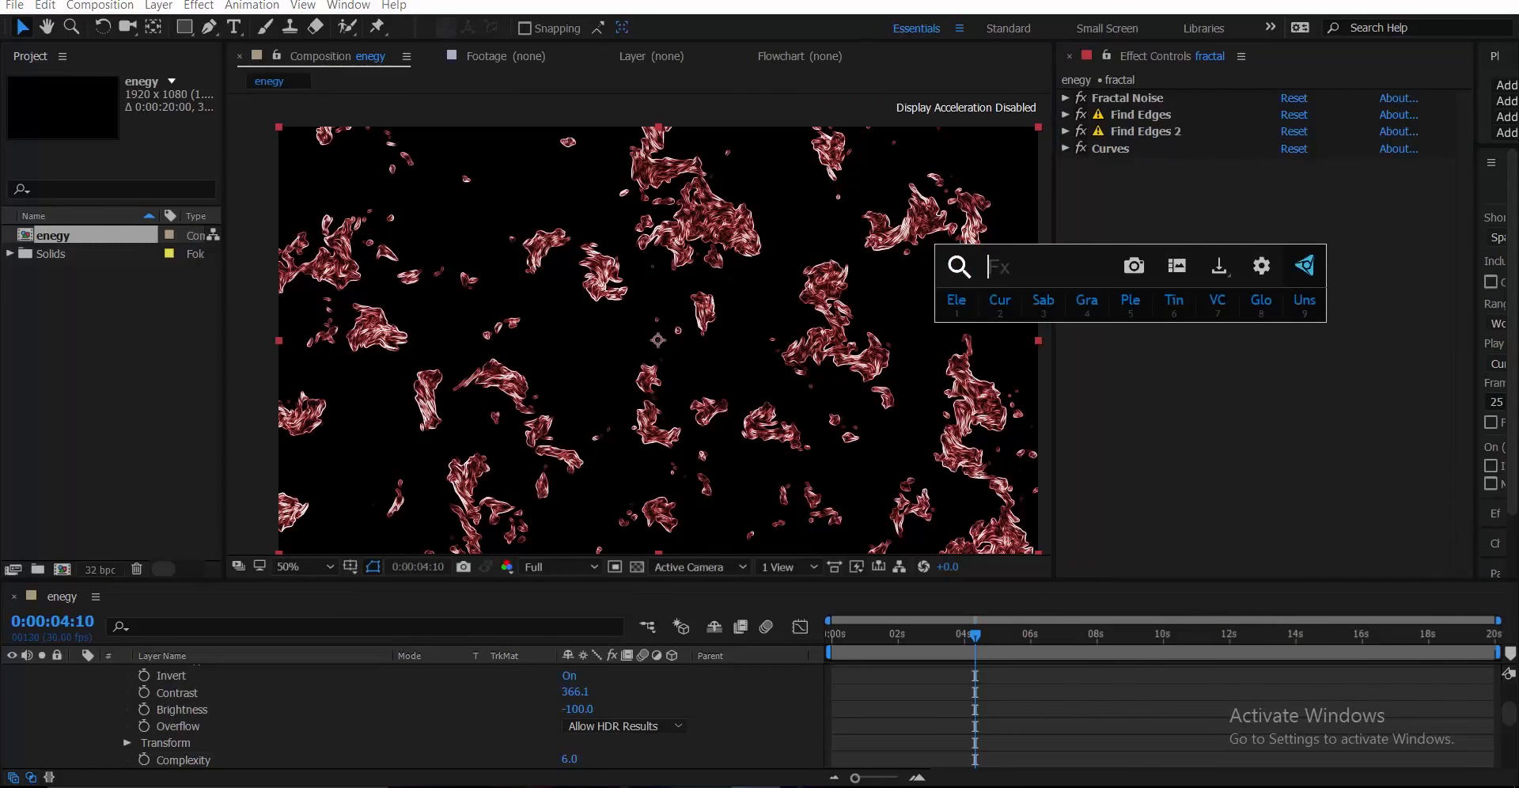
pyautogui.write('glow')
pyautogui.press('Return')
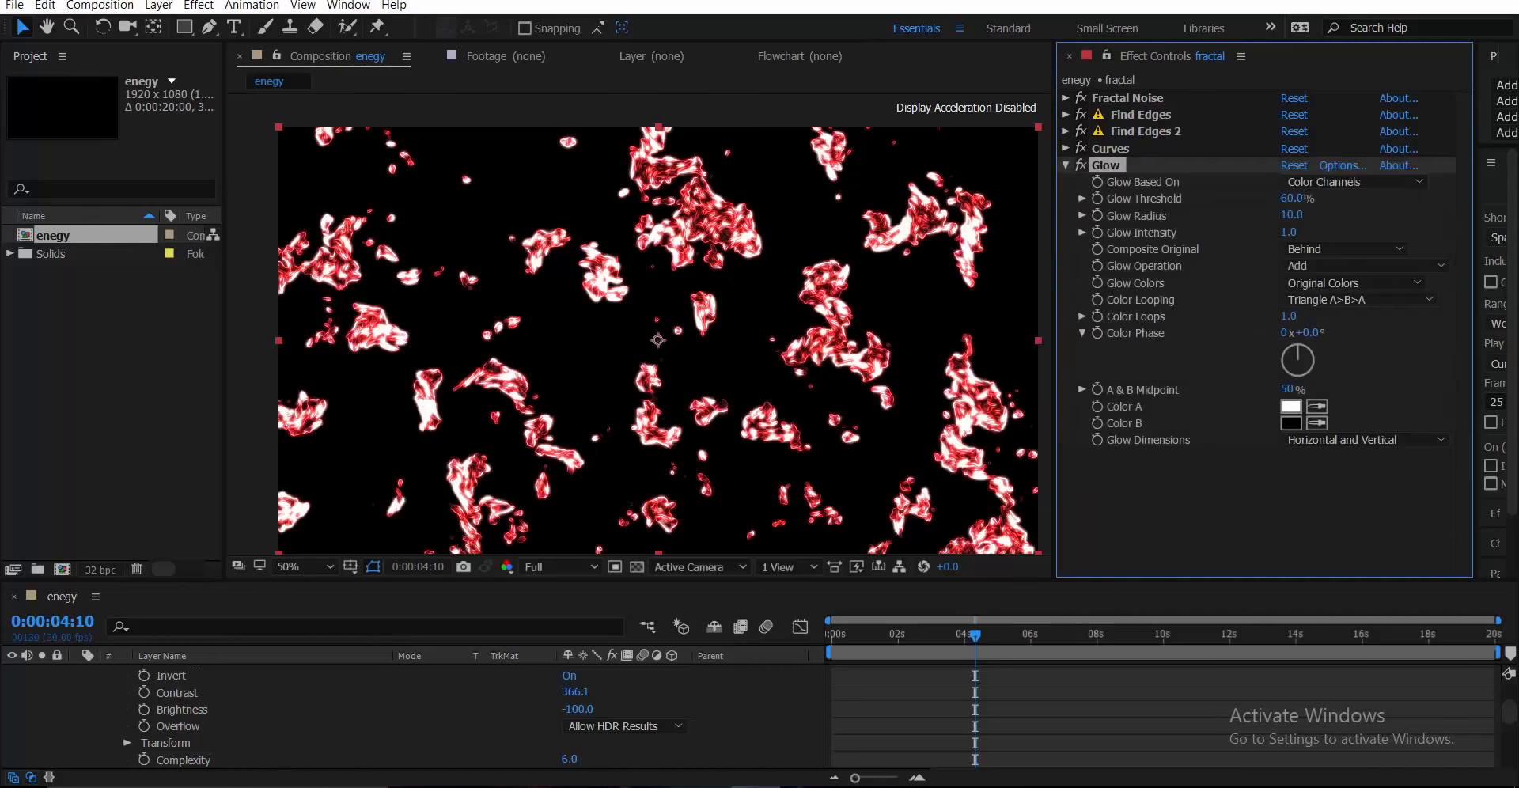
pyautogui.click(1289, 233)
pyautogui.write('0.3')
pyautogui.press('Return')
pyautogui.click(1106, 166)
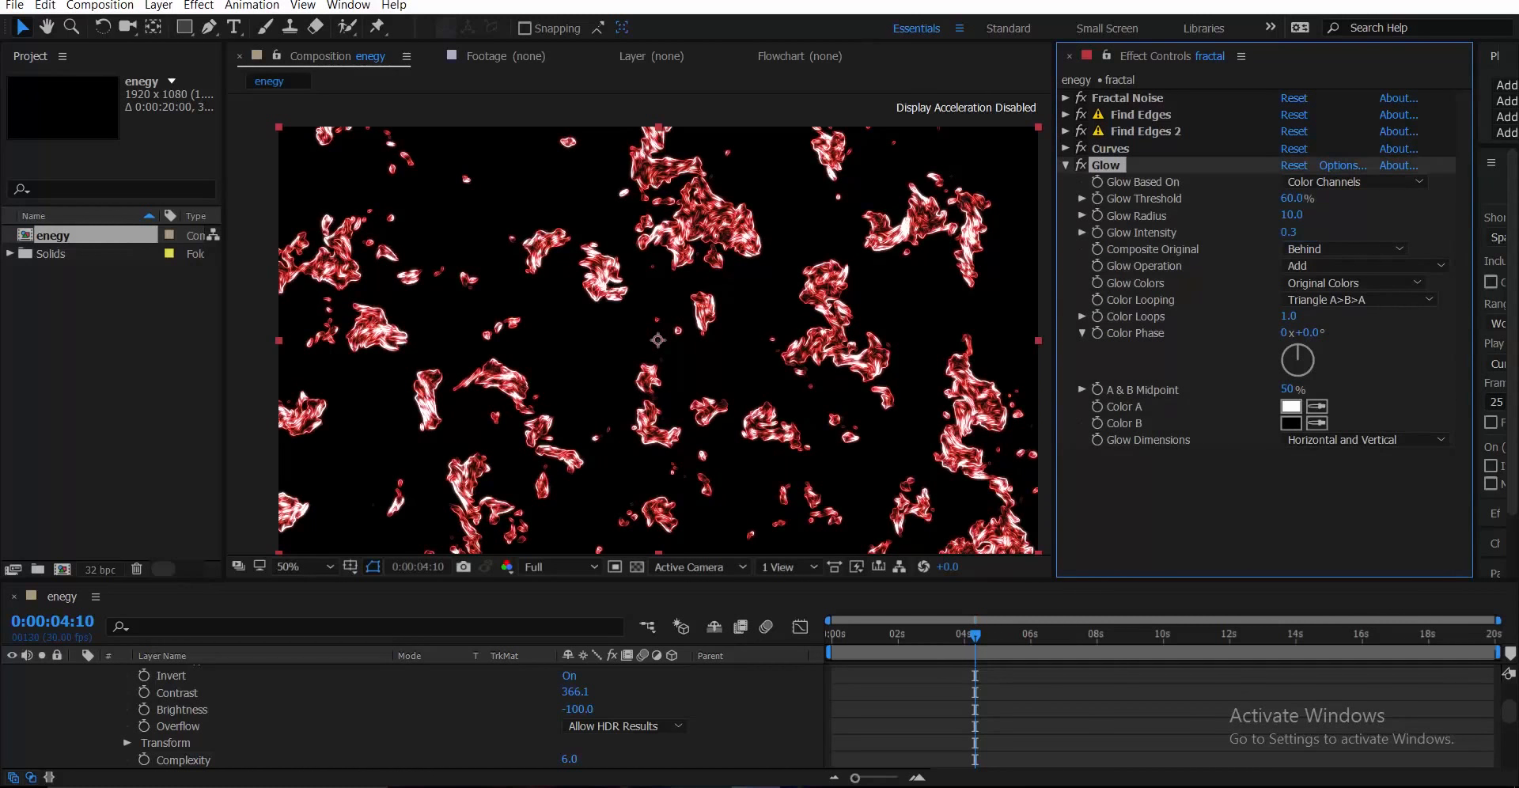
# - Duplicate the Glow effect on the fractal layer and set the copy's glow radius to 90
pyautogui.hotkey('ctrl', 'd')
pyautogui.click(1291, 343)
pyautogui.write('90')
pyautogui.press('Return')
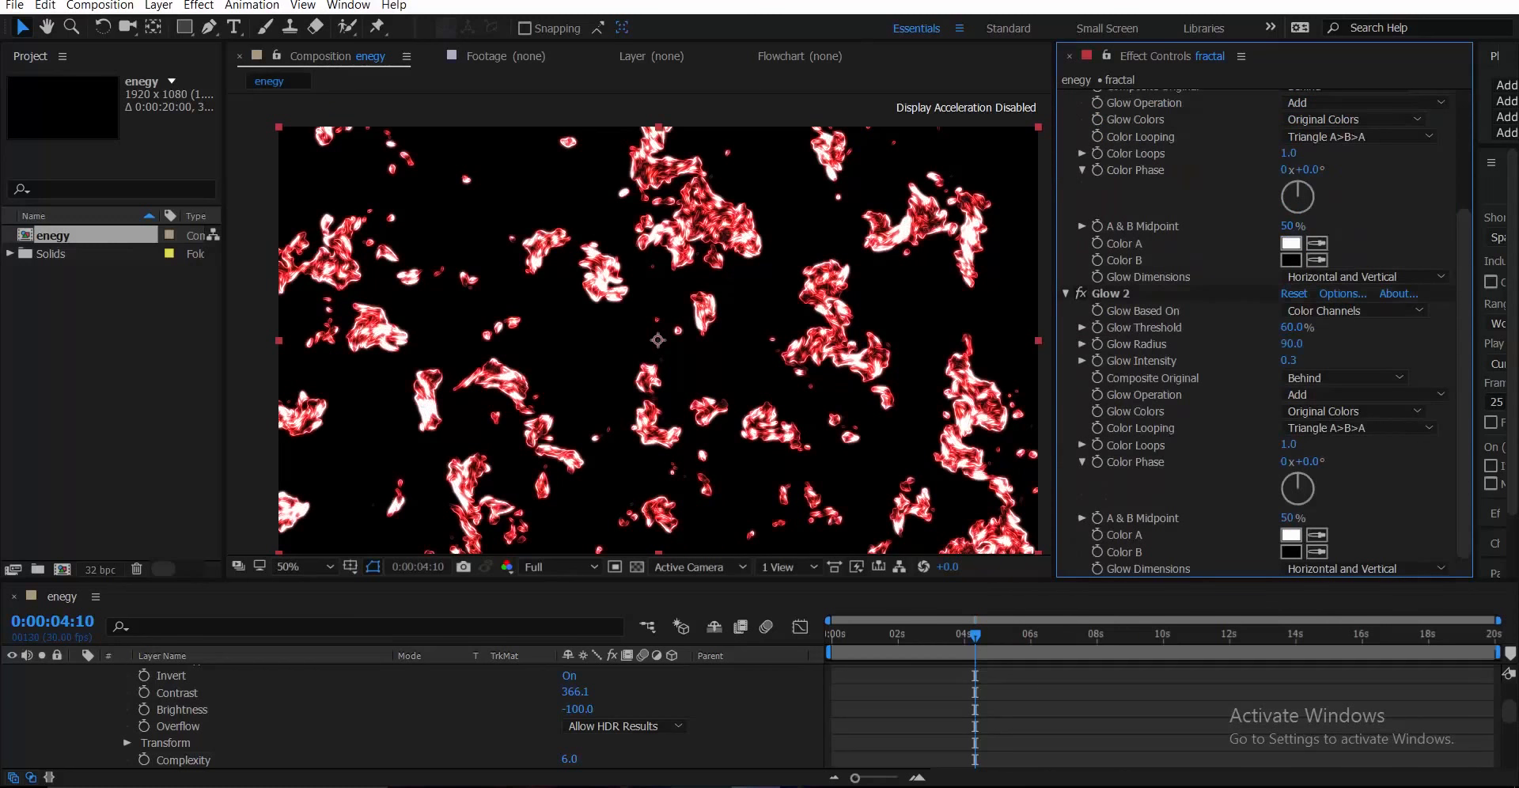
# - Duplicate the second Glow effect and raise the third glow's radius to 521, checking the result in the composition
pyautogui.click(1111, 293)
pyautogui.hotkey('ctrl', 'd')
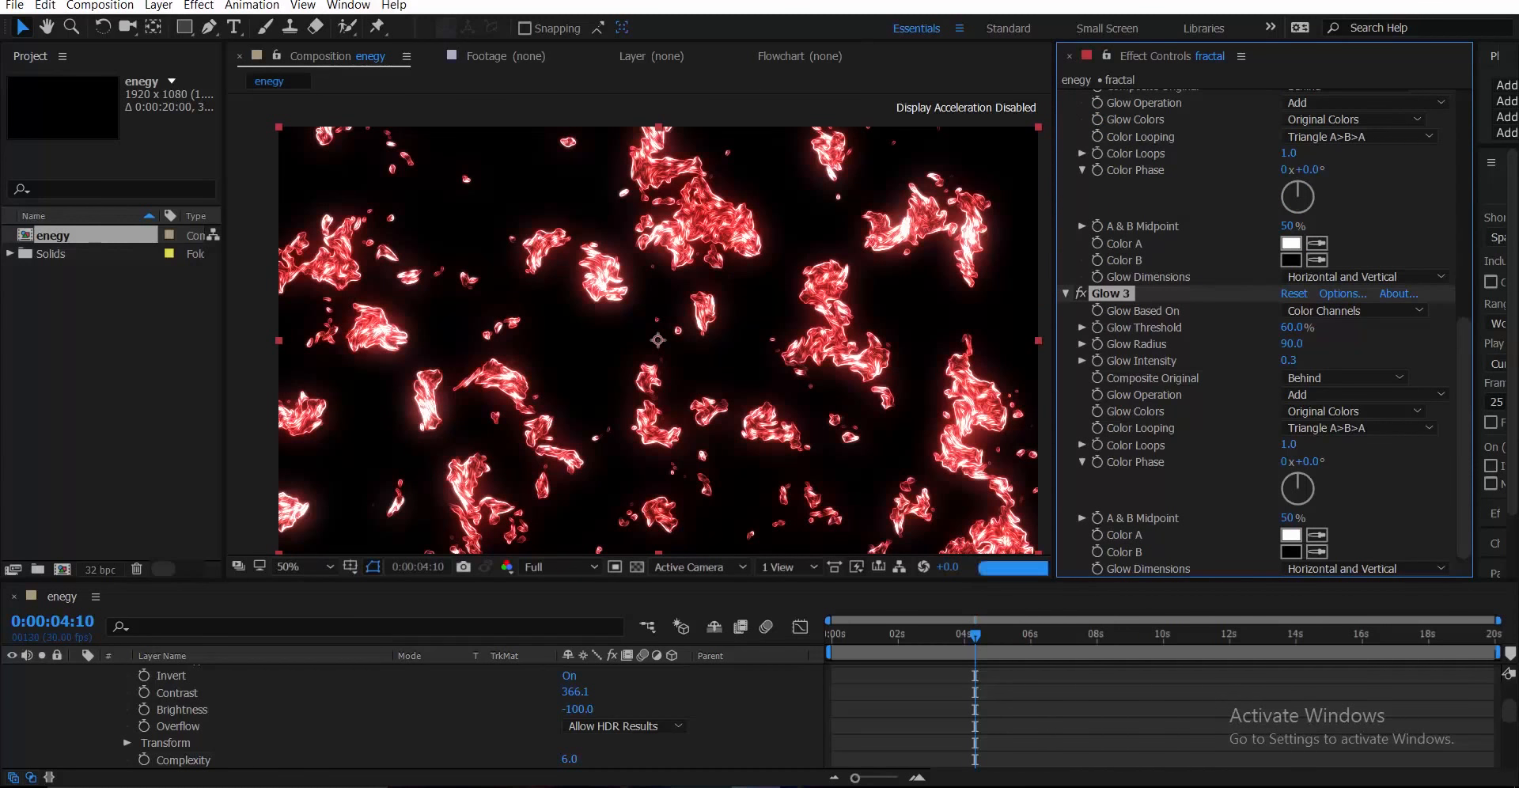
pyautogui.moveTo(1291, 344); pyautogui.dragTo(1455, 344)
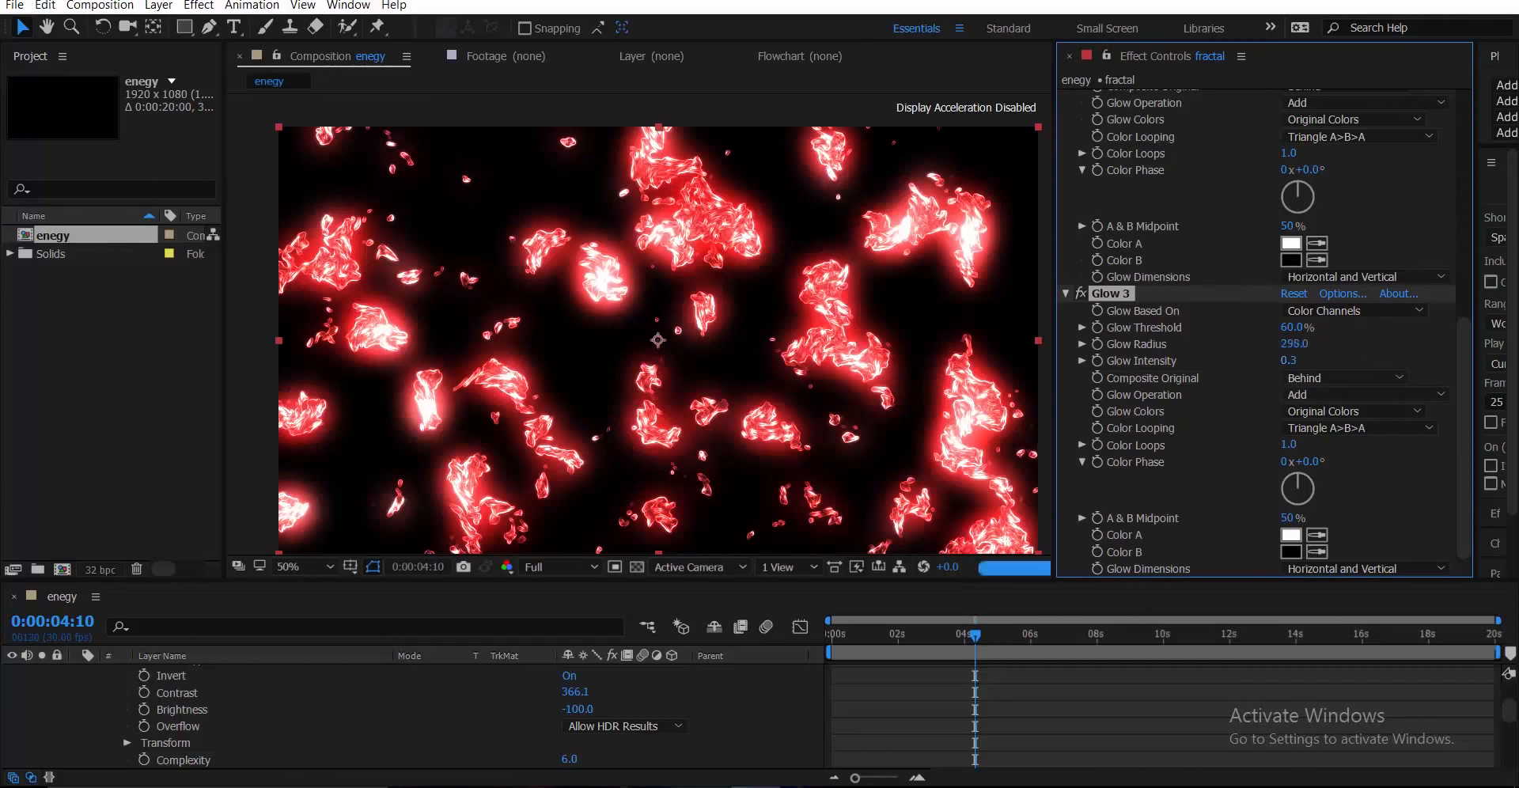
pyautogui.moveTo(1294, 344); pyautogui.dragTo(1470, 344)
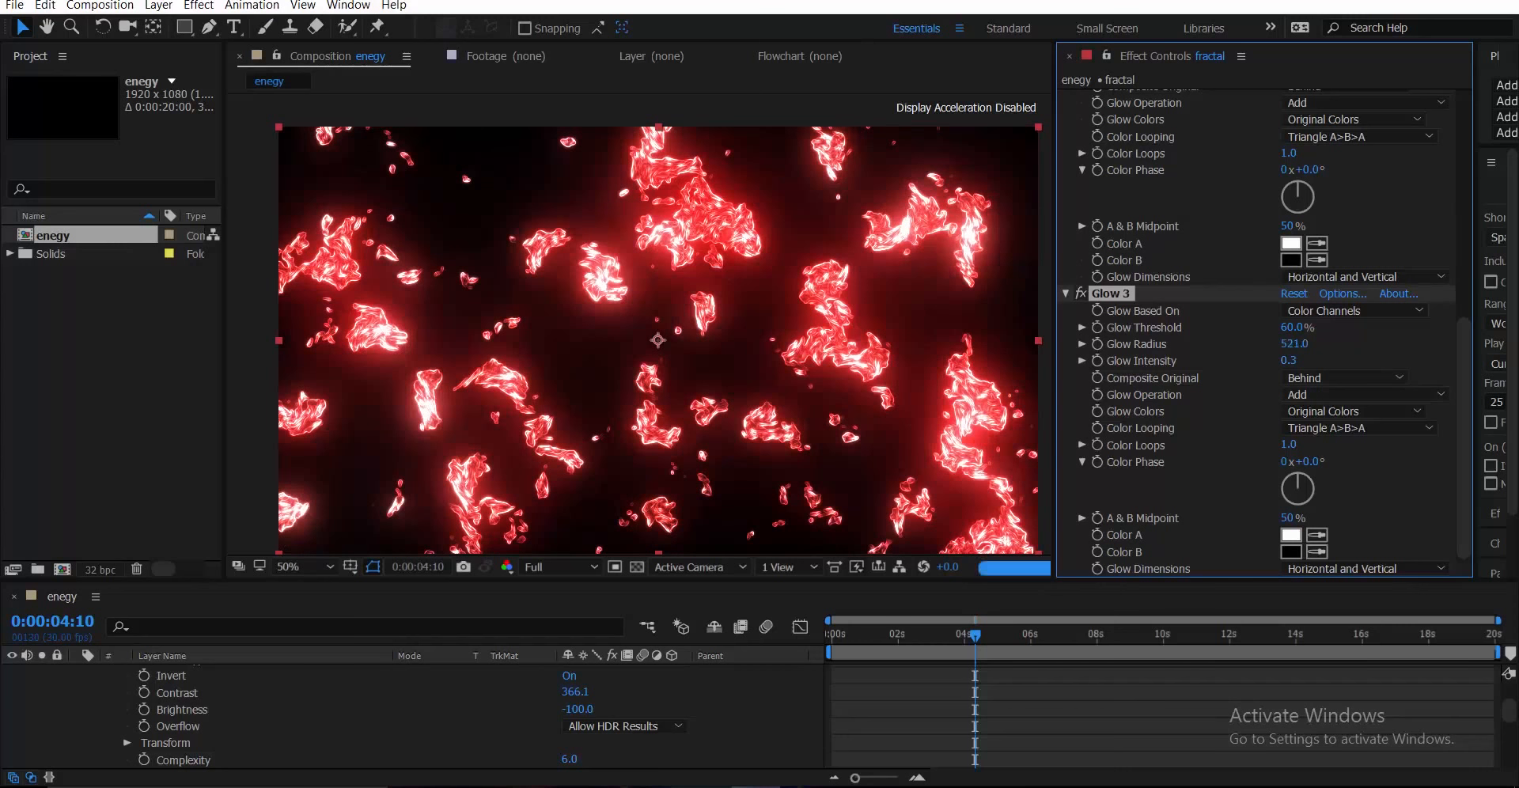
pyautogui.scroll(-2, 659, 340)
pyautogui.scroll(2, 639, 321)
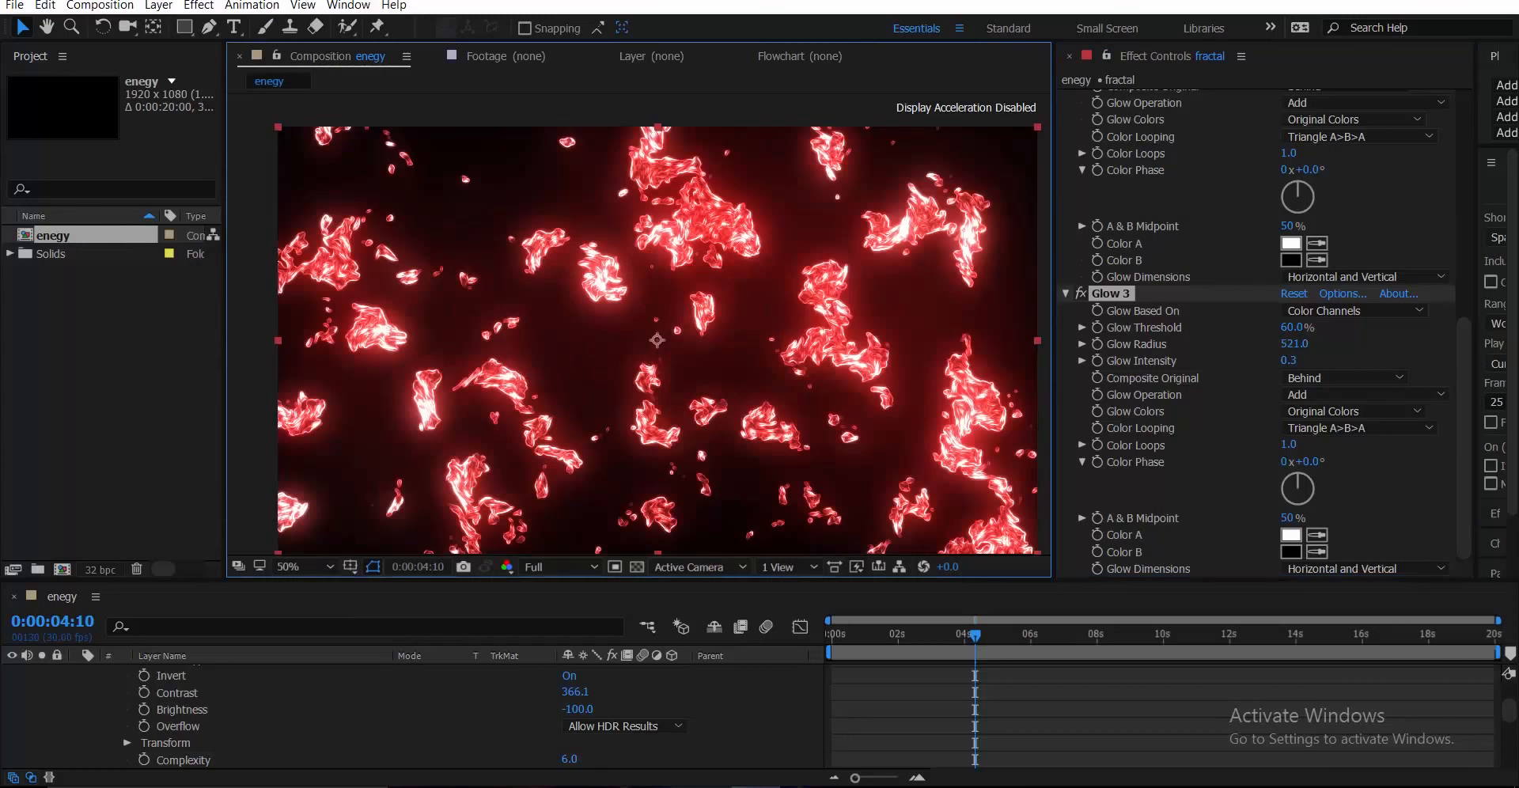
pyautogui.moveTo(659, 352); pyautogui.dragTo(649, 338)
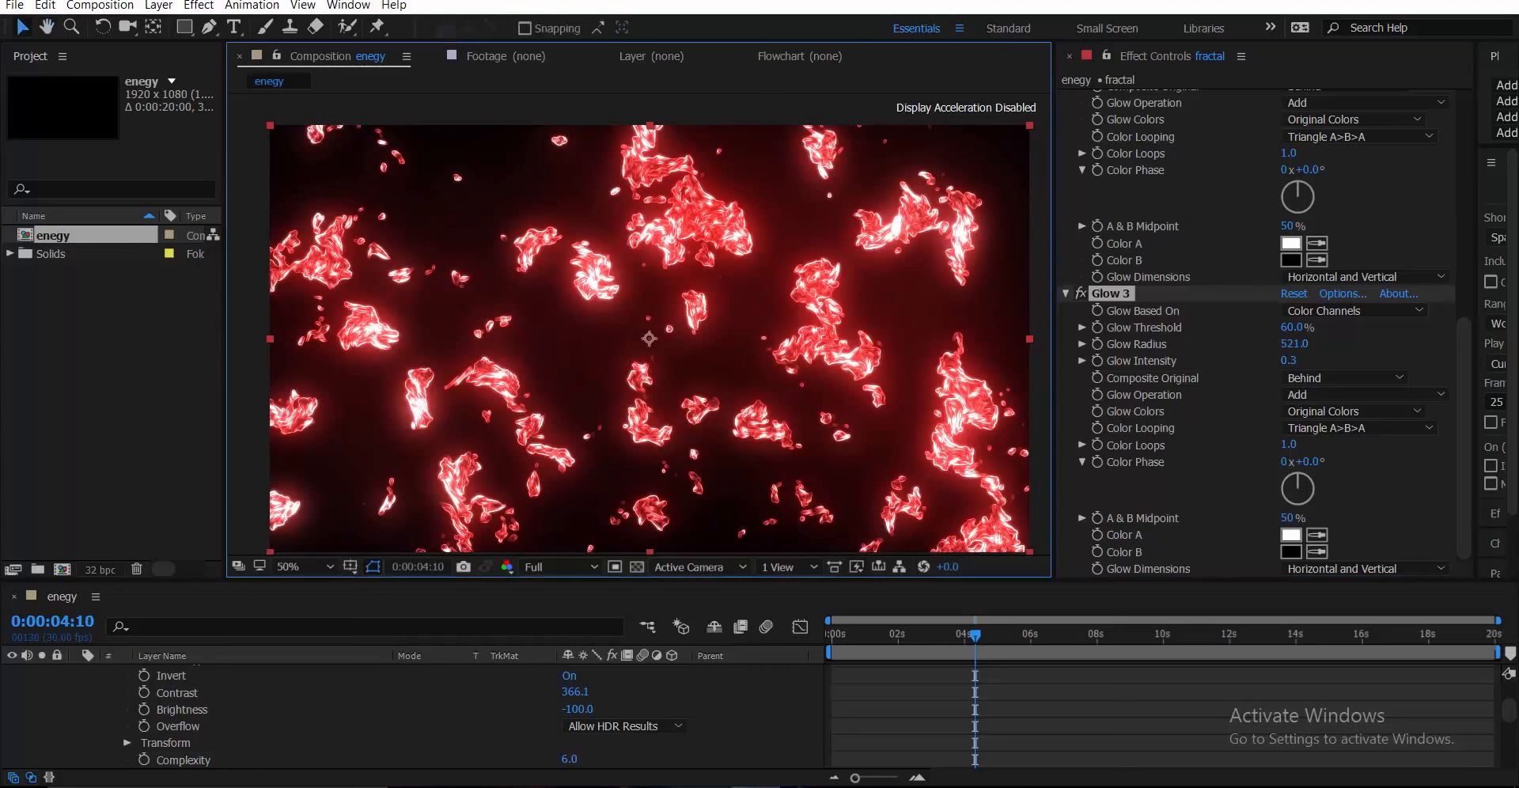
# - Collapse the settings of all three Glow effects on the fractal layer and clear the effect selection
pyautogui.scroll(3, 1258, 340)
pyautogui.scroll(4, 1257, 332)
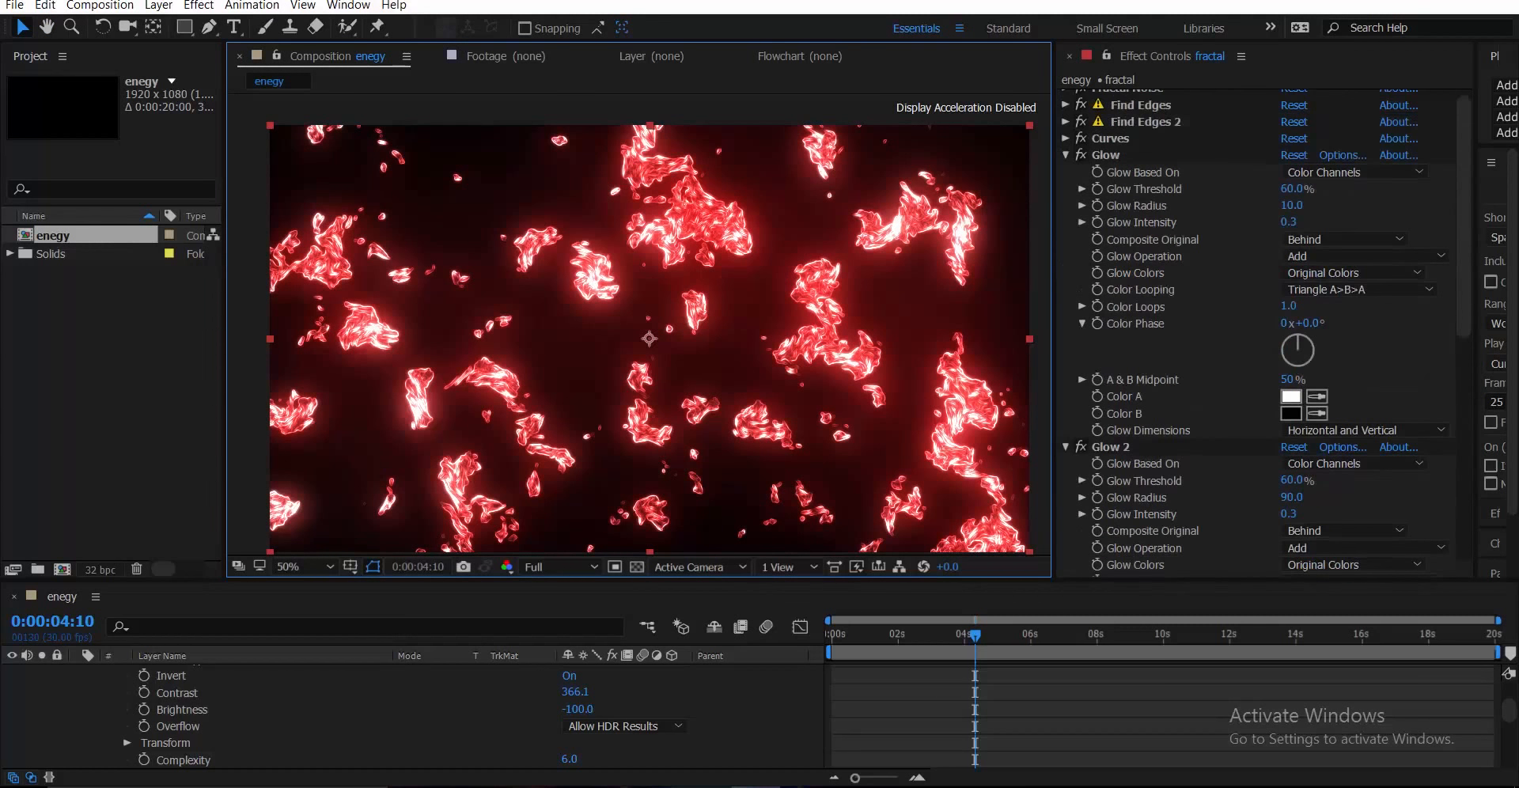
pyautogui.click(1110, 138)
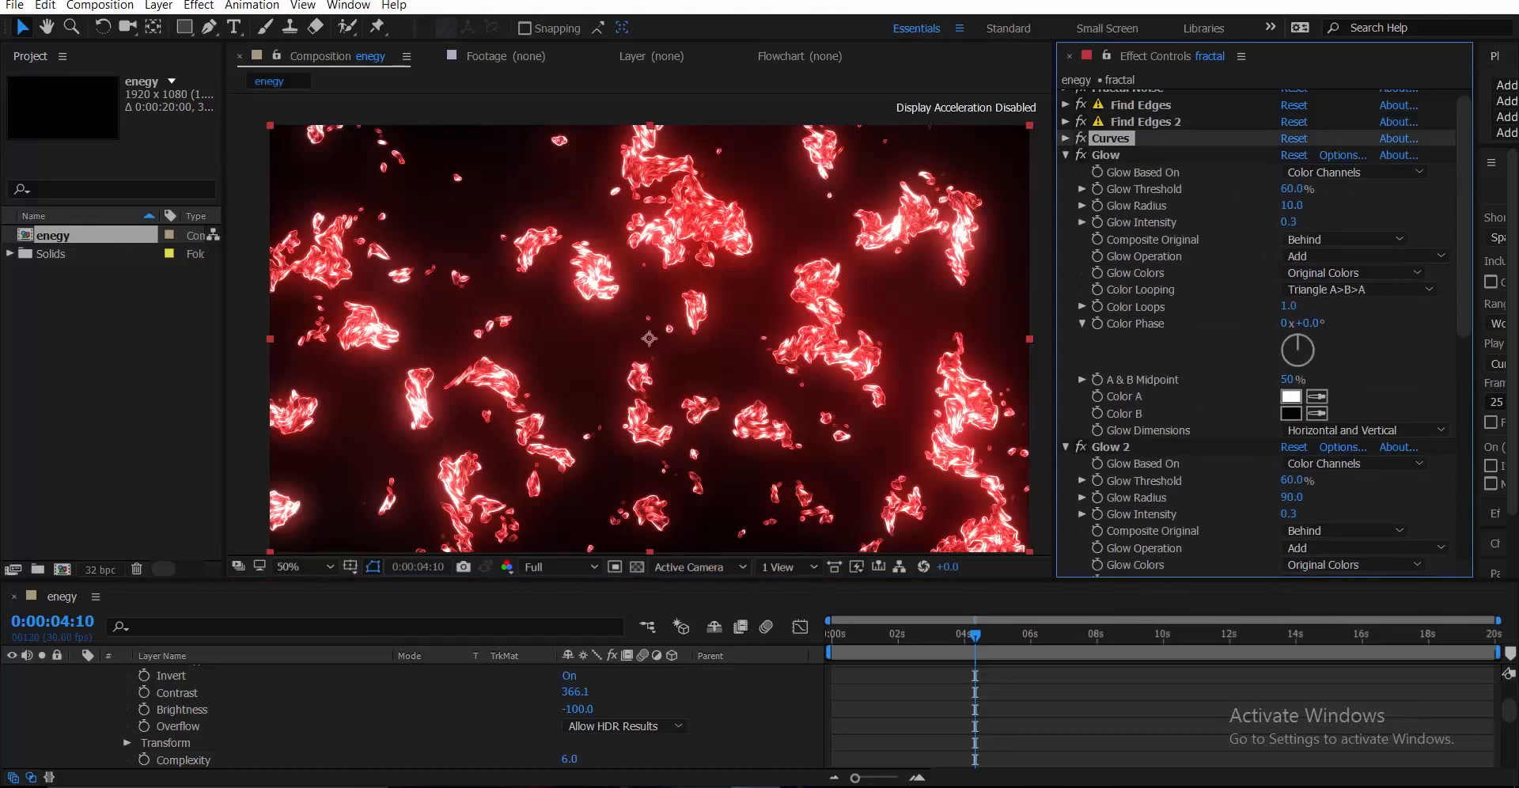
pyautogui.click(1066, 155)
pyautogui.click(1066, 172)
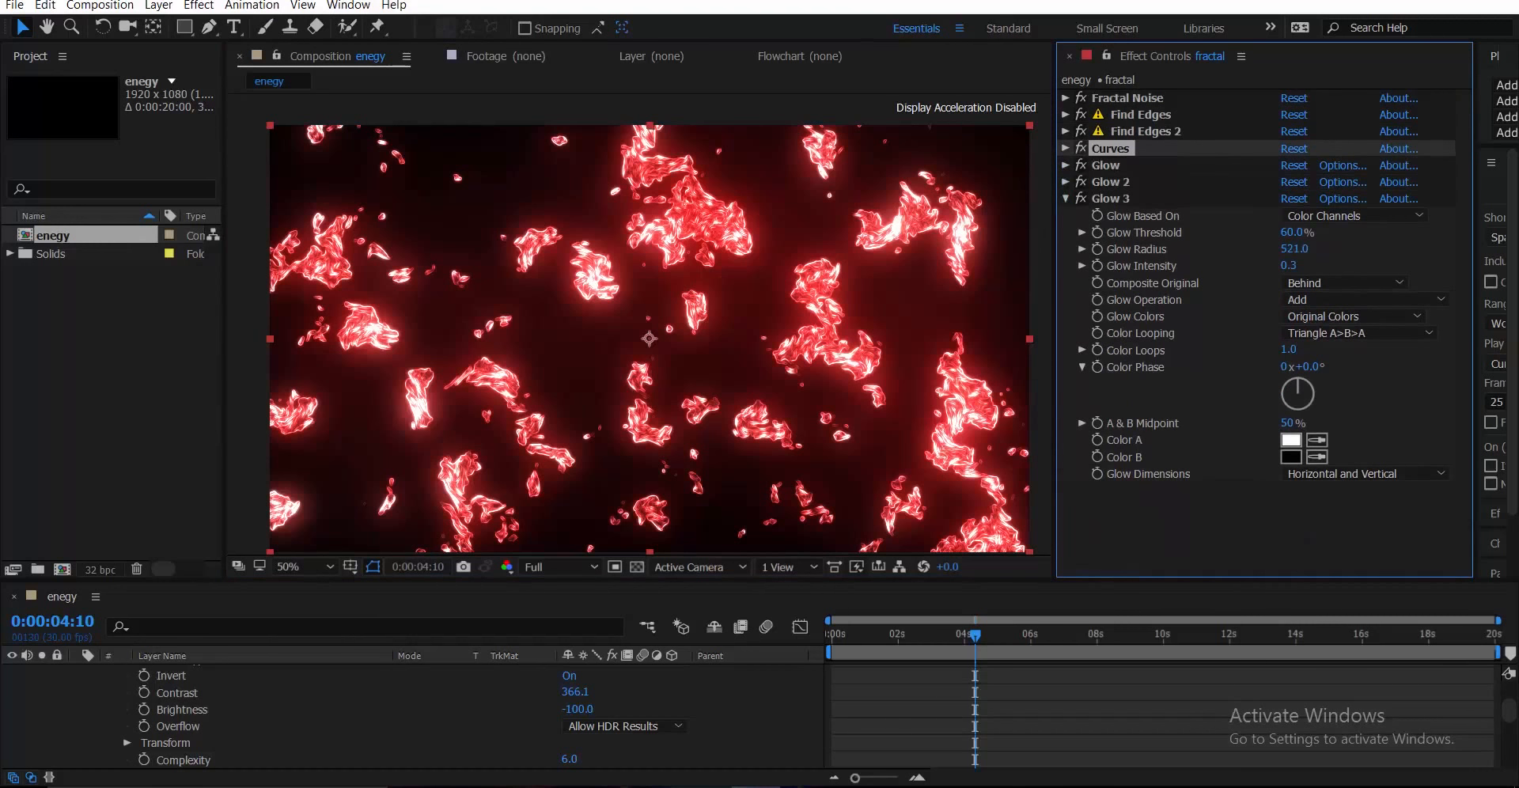
pyautogui.click(1065, 197)
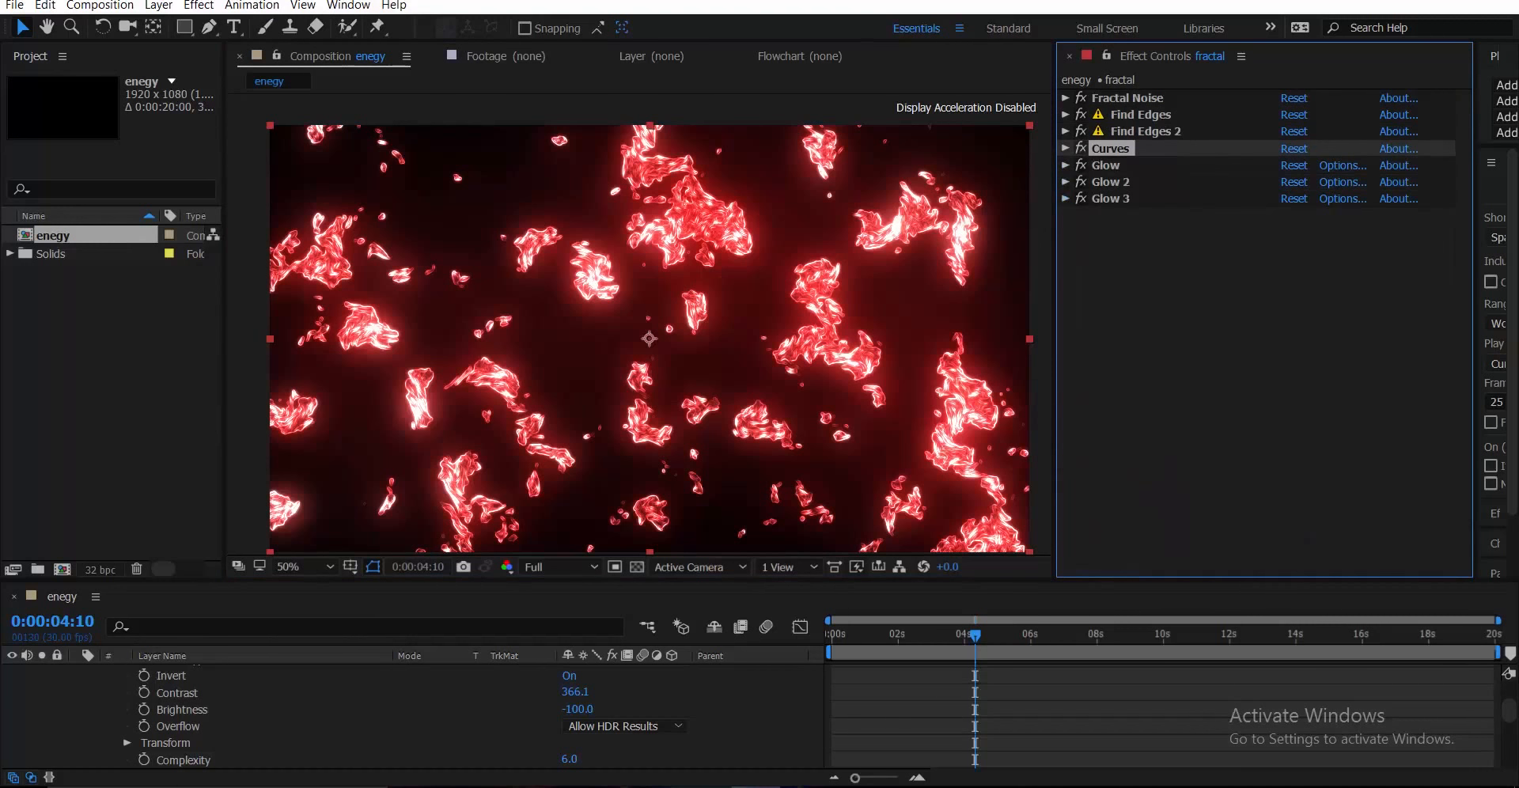
pyautogui.click(1218, 317)
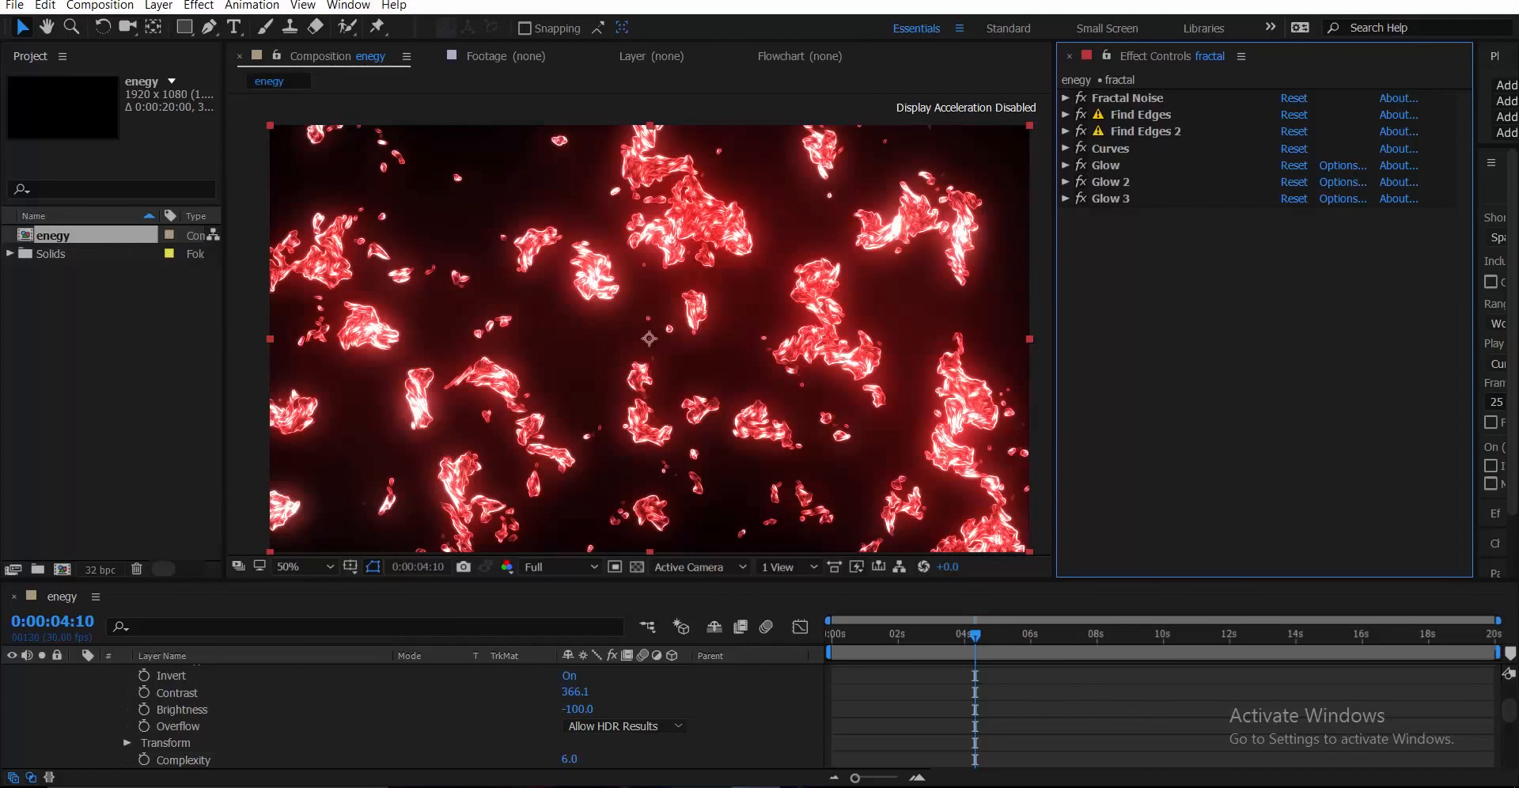
# - Turn off the three Glow effects and the Curves effect on the fractal layer
pyautogui.moveTo(1081, 166); pyautogui.dragTo(1080, 199)
pyautogui.click(1111, 149)
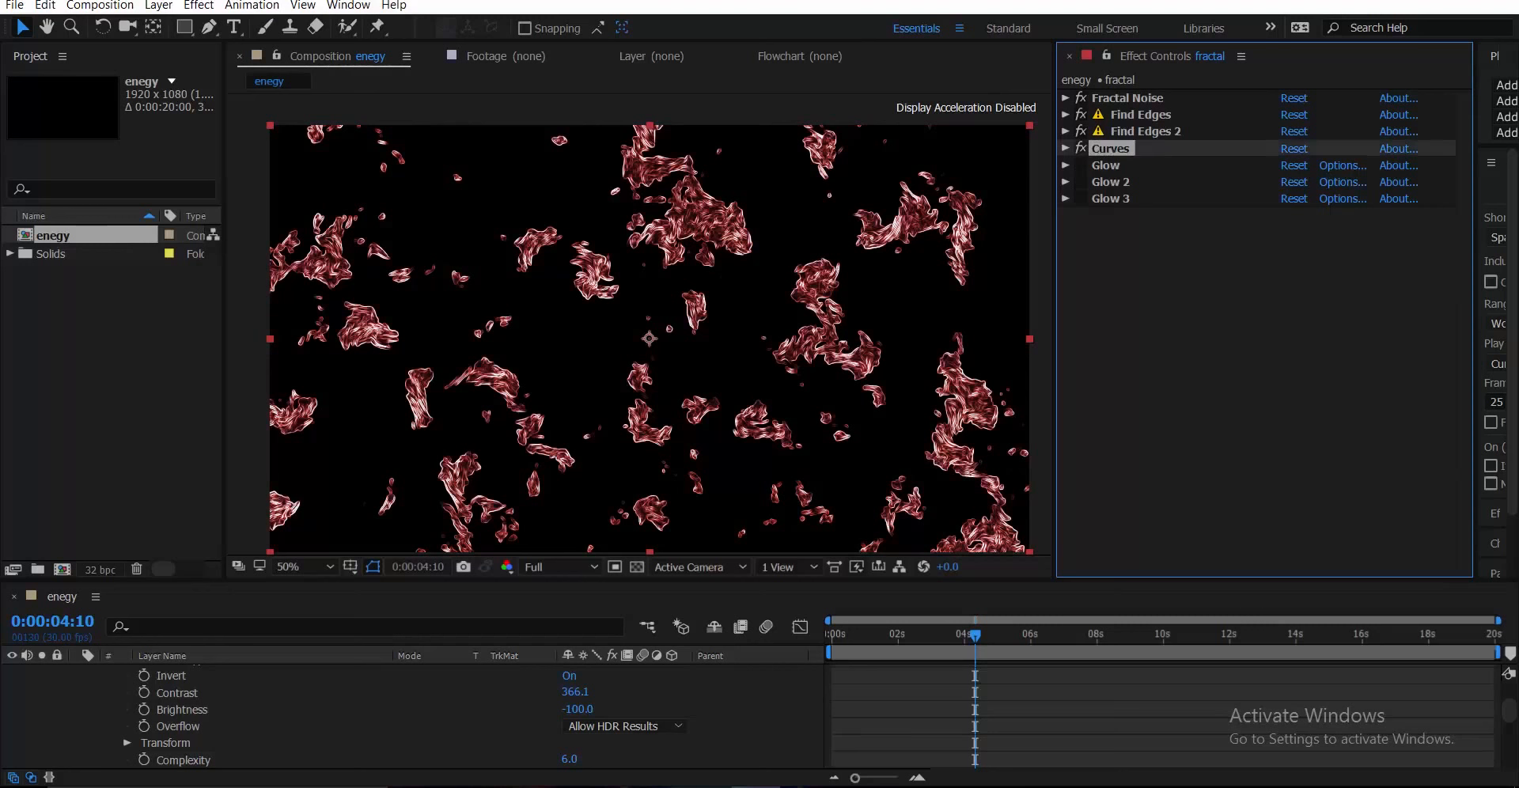
pyautogui.click(1081, 149)
pyautogui.rightClick(1099, 150)
pyautogui.click(1080, 277)
# - Add the VC Color Vibrance effect to the fractal layer and place it directly after Find Edges 2, above Curves
pyautogui.hotkey('ctrl', 'space')
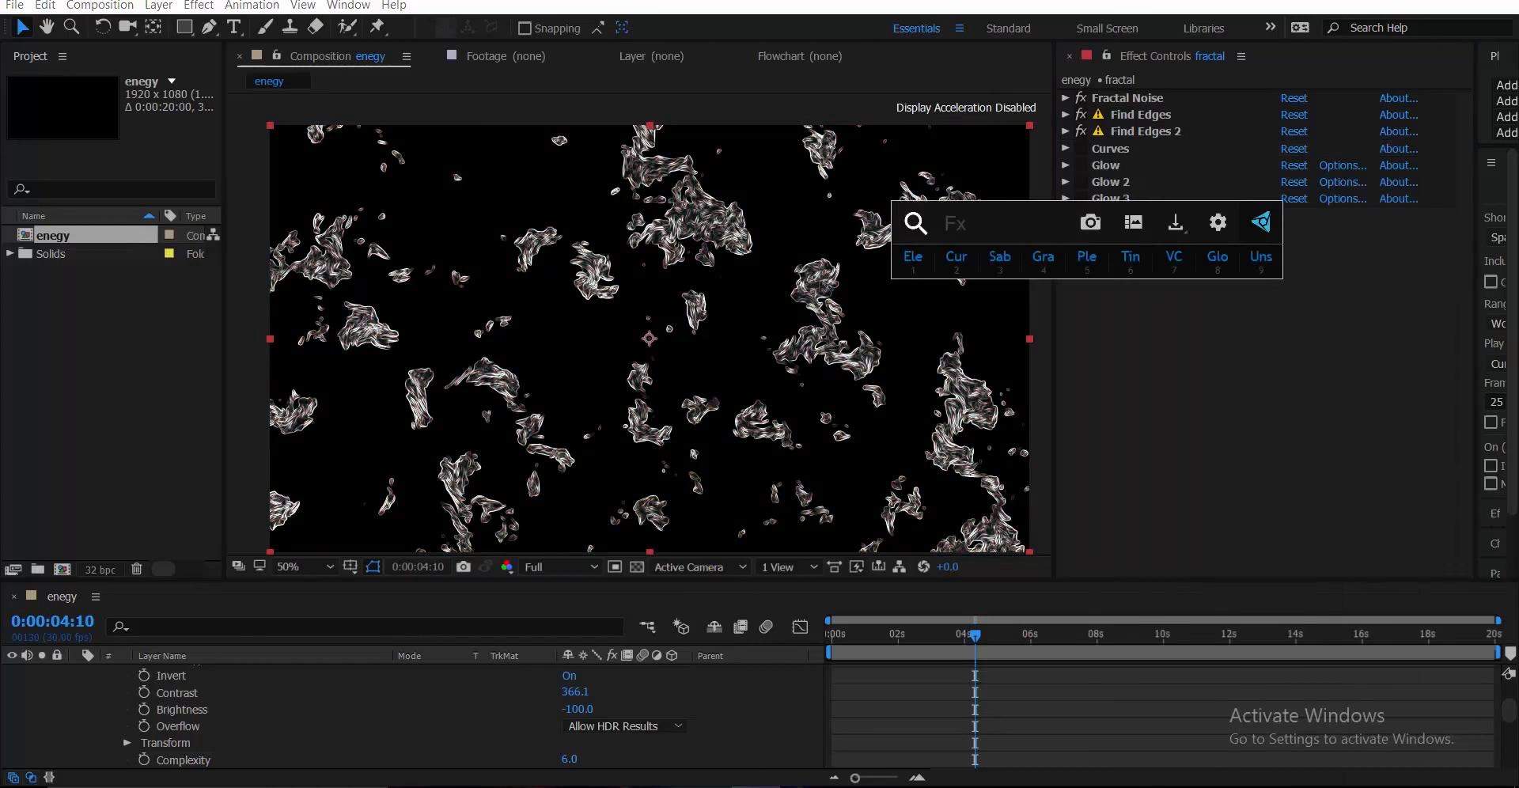
pyautogui.write('vc')
pyautogui.press('Return')
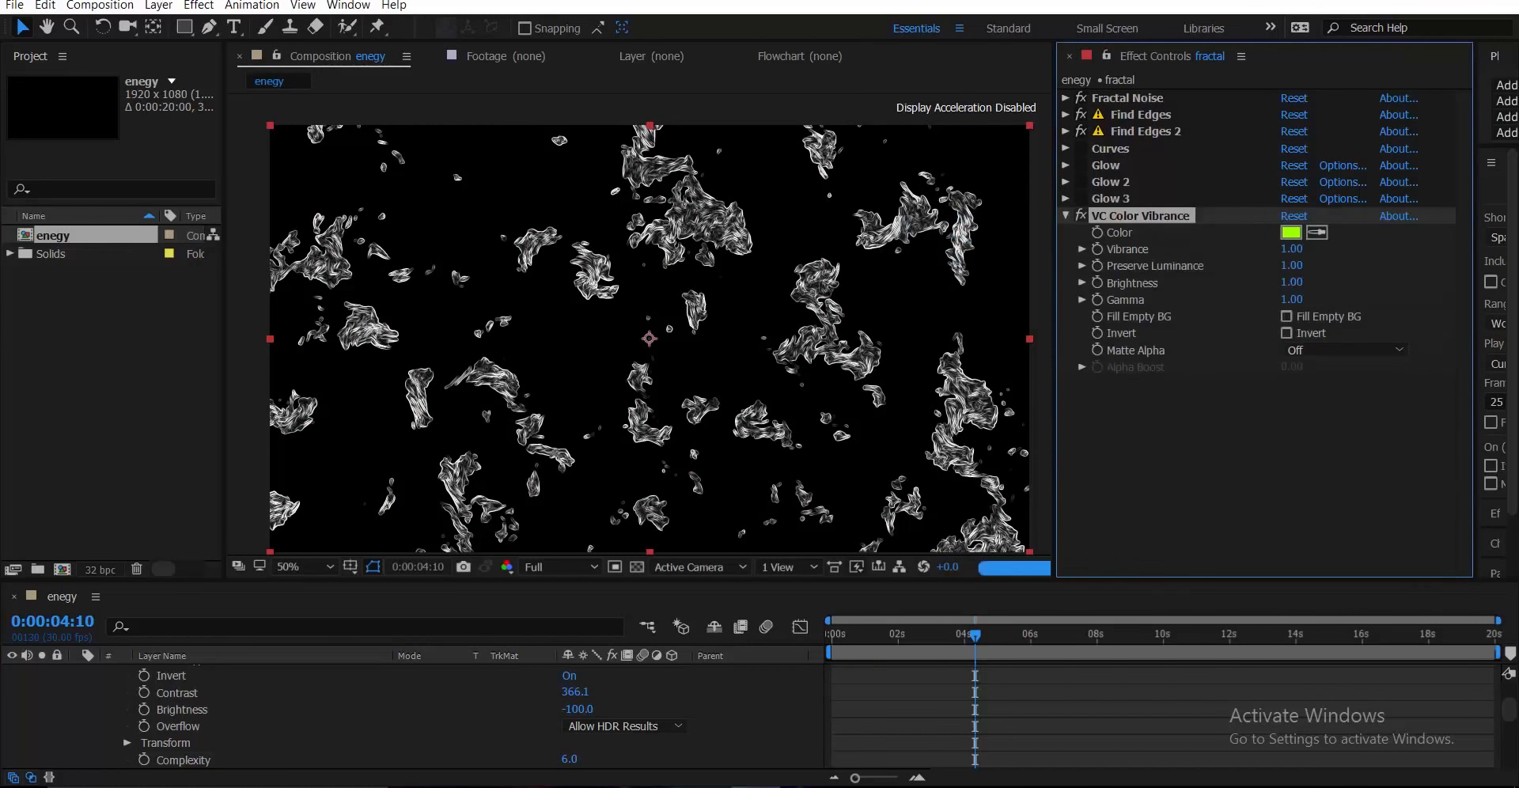
pyautogui.moveTo(1140, 216); pyautogui.dragTo(1140, 138)
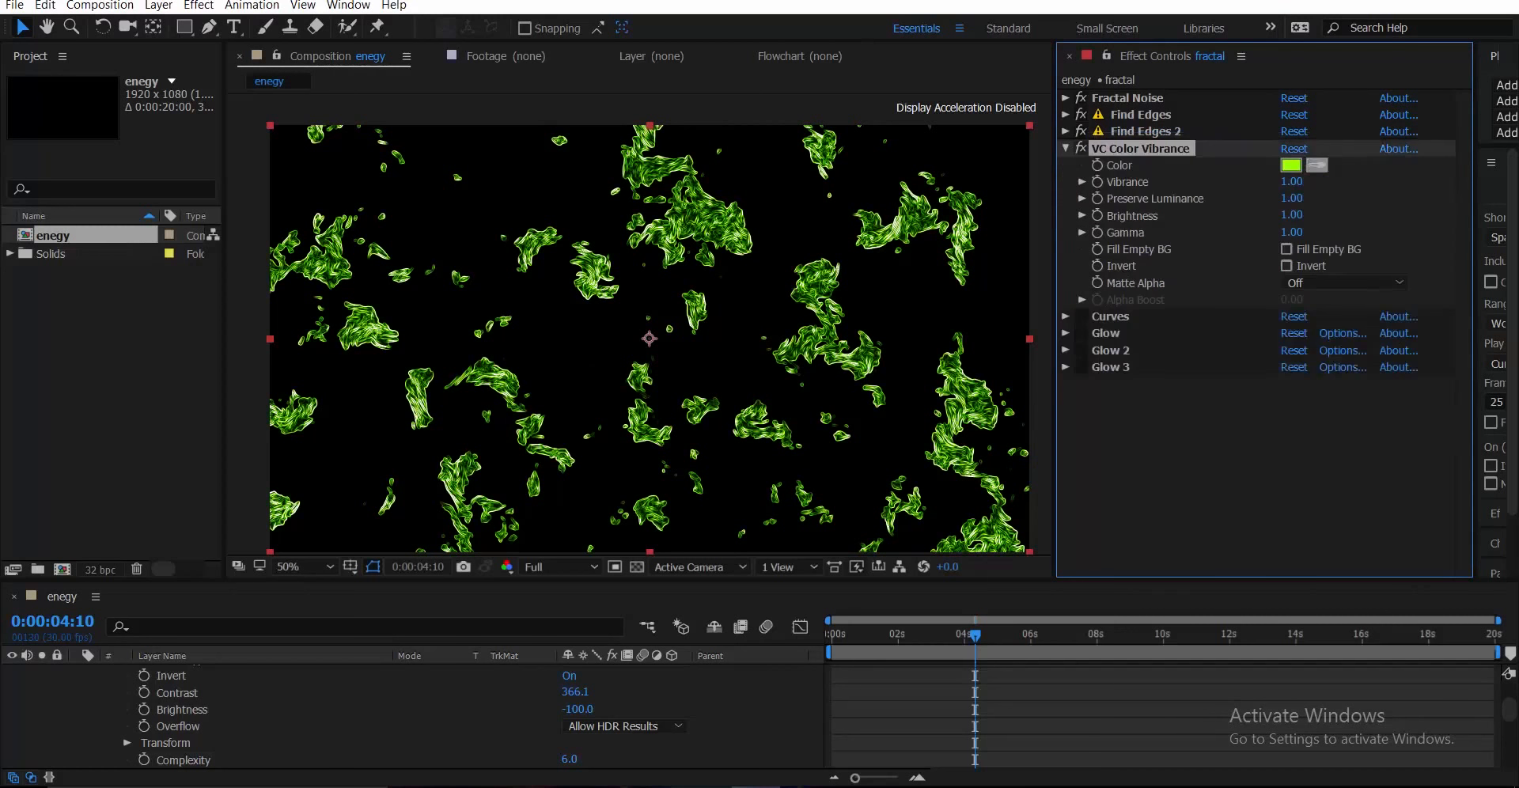
# - Change the VC Color Vibrance color to a fully saturated bright blue
pyautogui.click(1291, 165)
pyautogui.moveTo(1248, 291); pyautogui.dragTo(1248, 289)
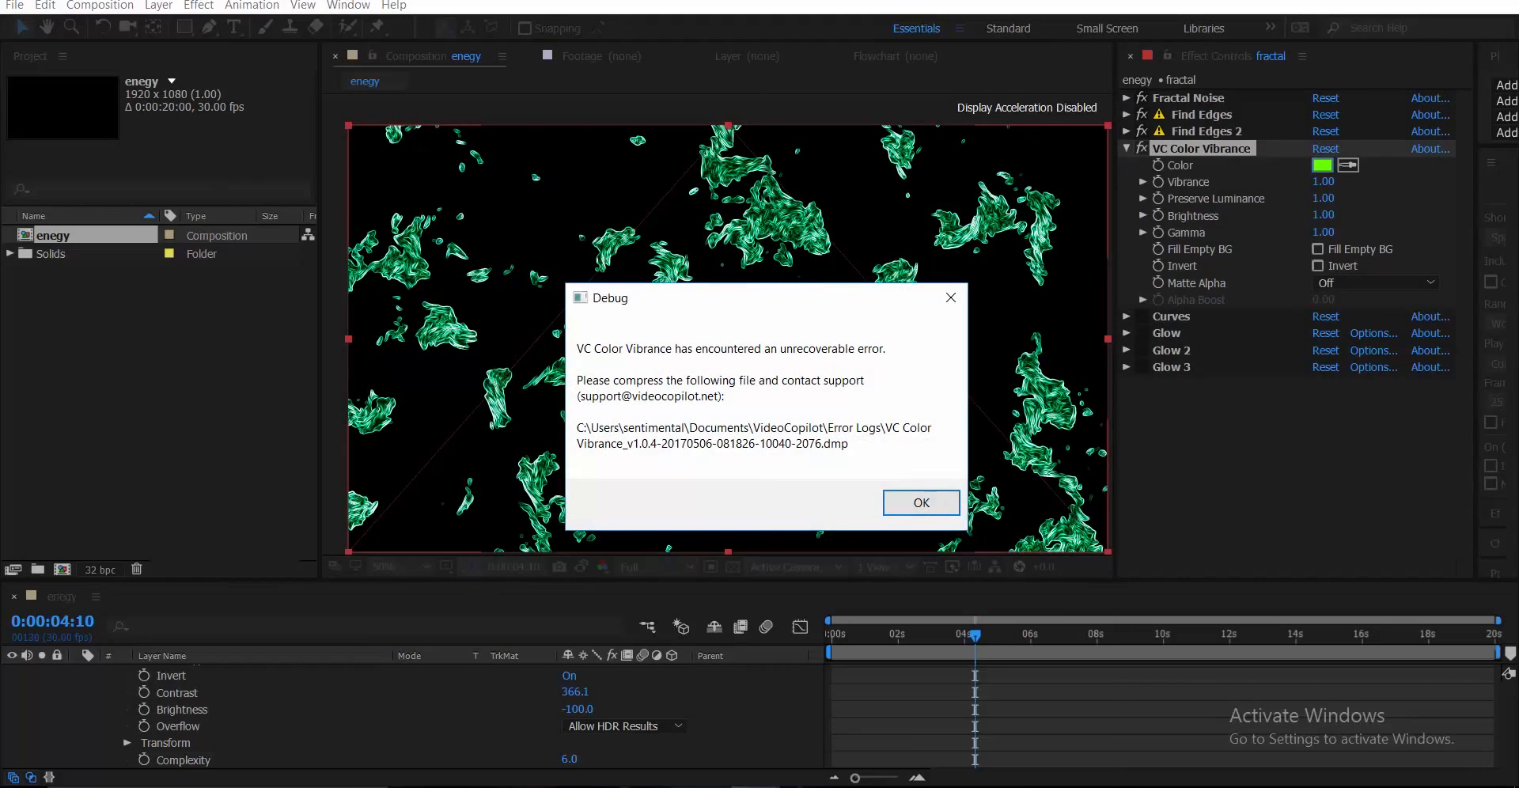
pyautogui.click(922, 503)
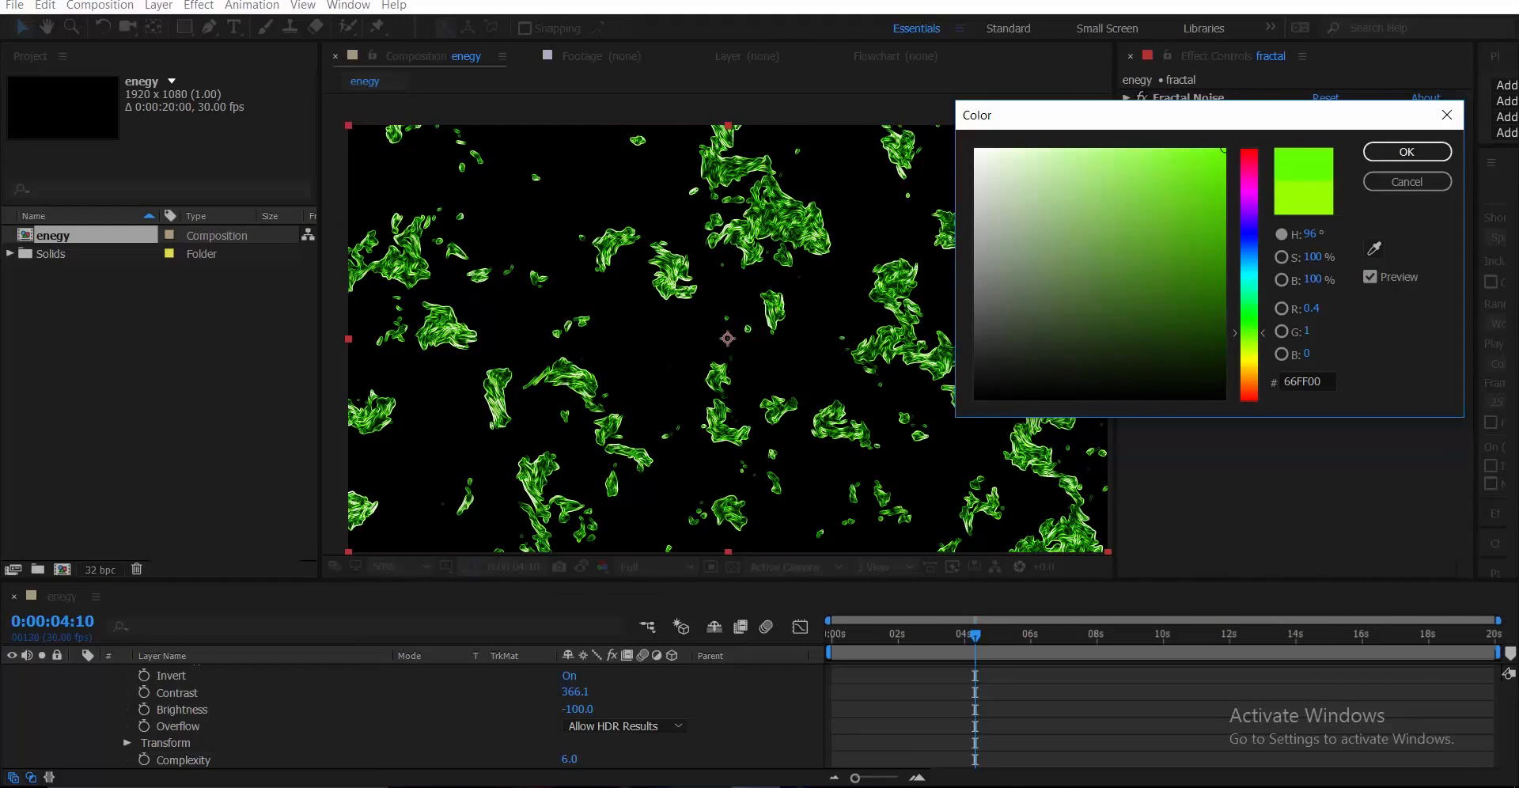
pyautogui.moveTo(1249, 333); pyautogui.dragTo(1250, 273)
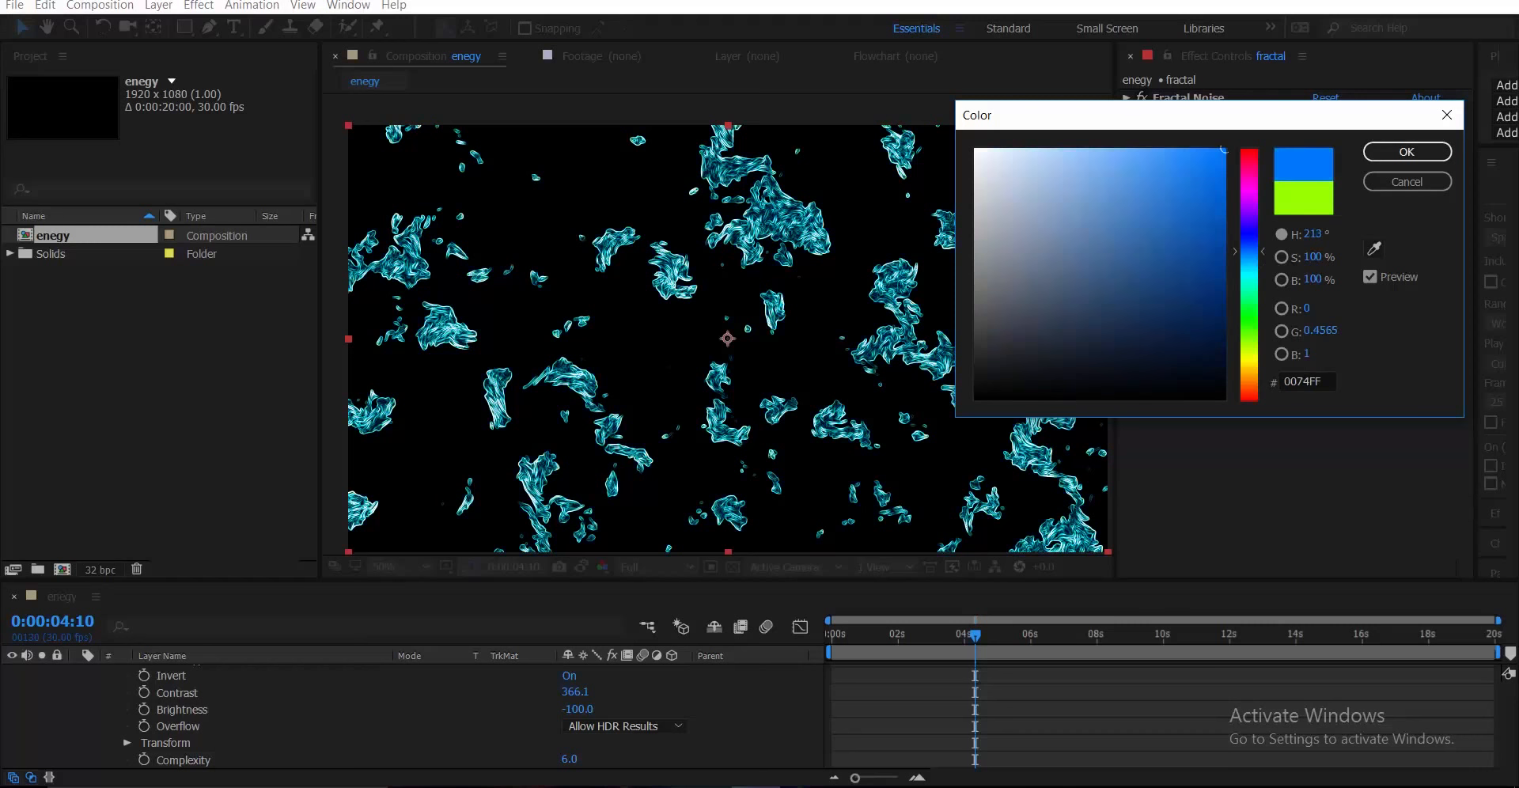
pyautogui.press('Return')
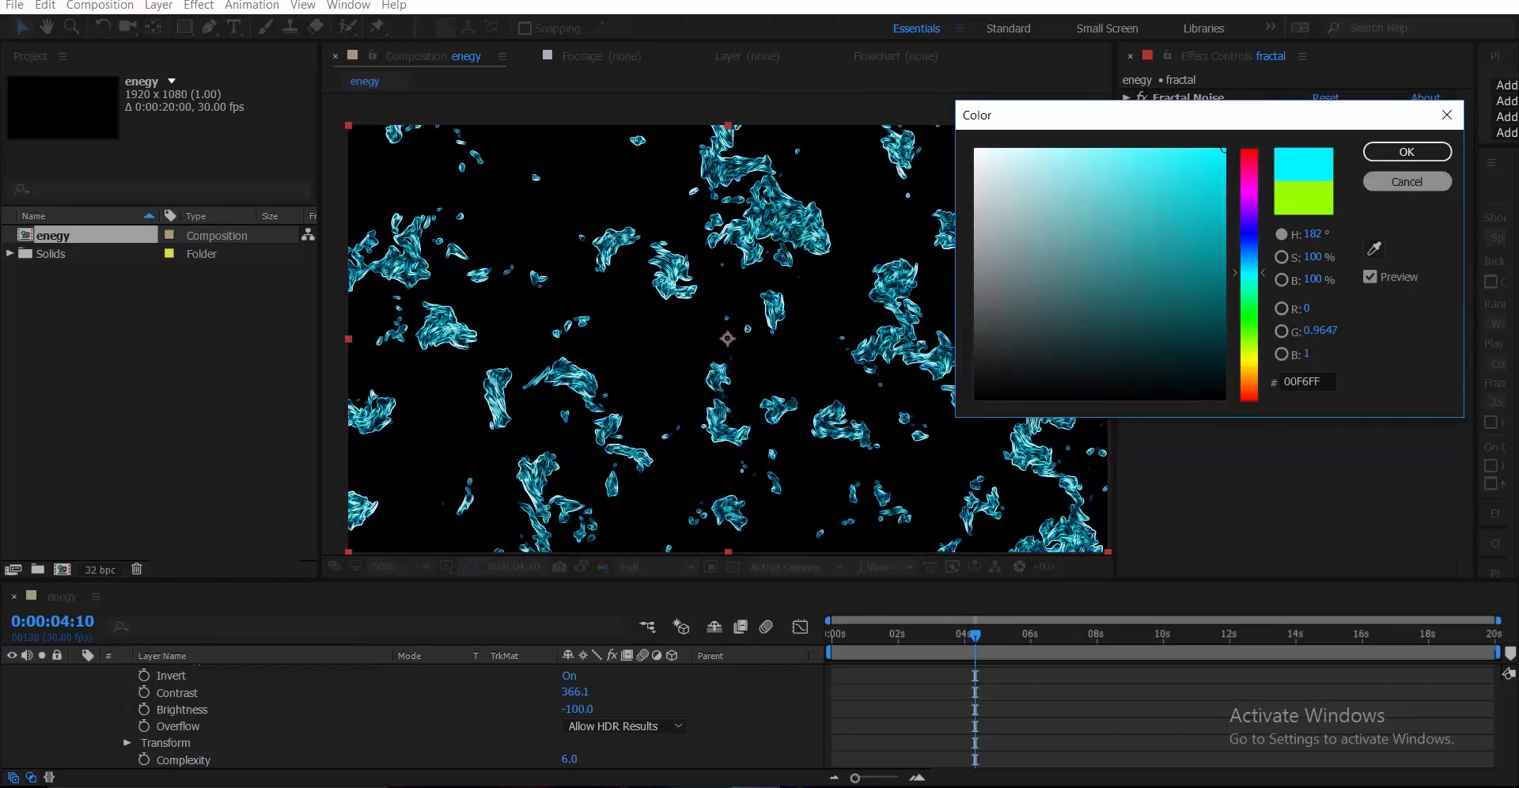
pyautogui.moveTo(1249, 273); pyautogui.dragTo(1250, 255)
pyautogui.click(1407, 152)
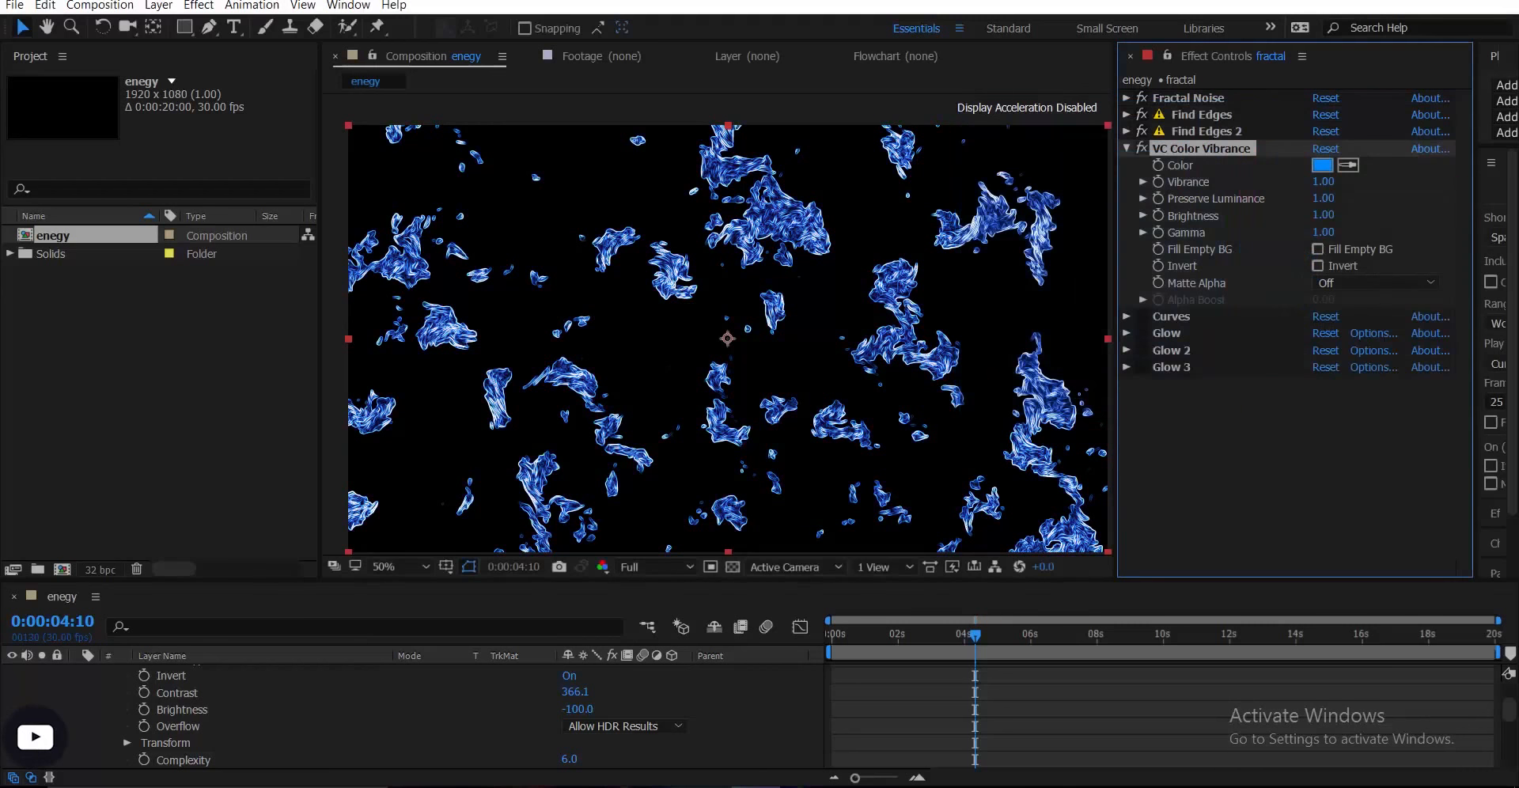
# - Turn the three Glow effects back on, then delete the disabled Curves effect and collapse VC Color Vibrance
pyautogui.moveTo(1141, 333); pyautogui.dragTo(1141, 367)
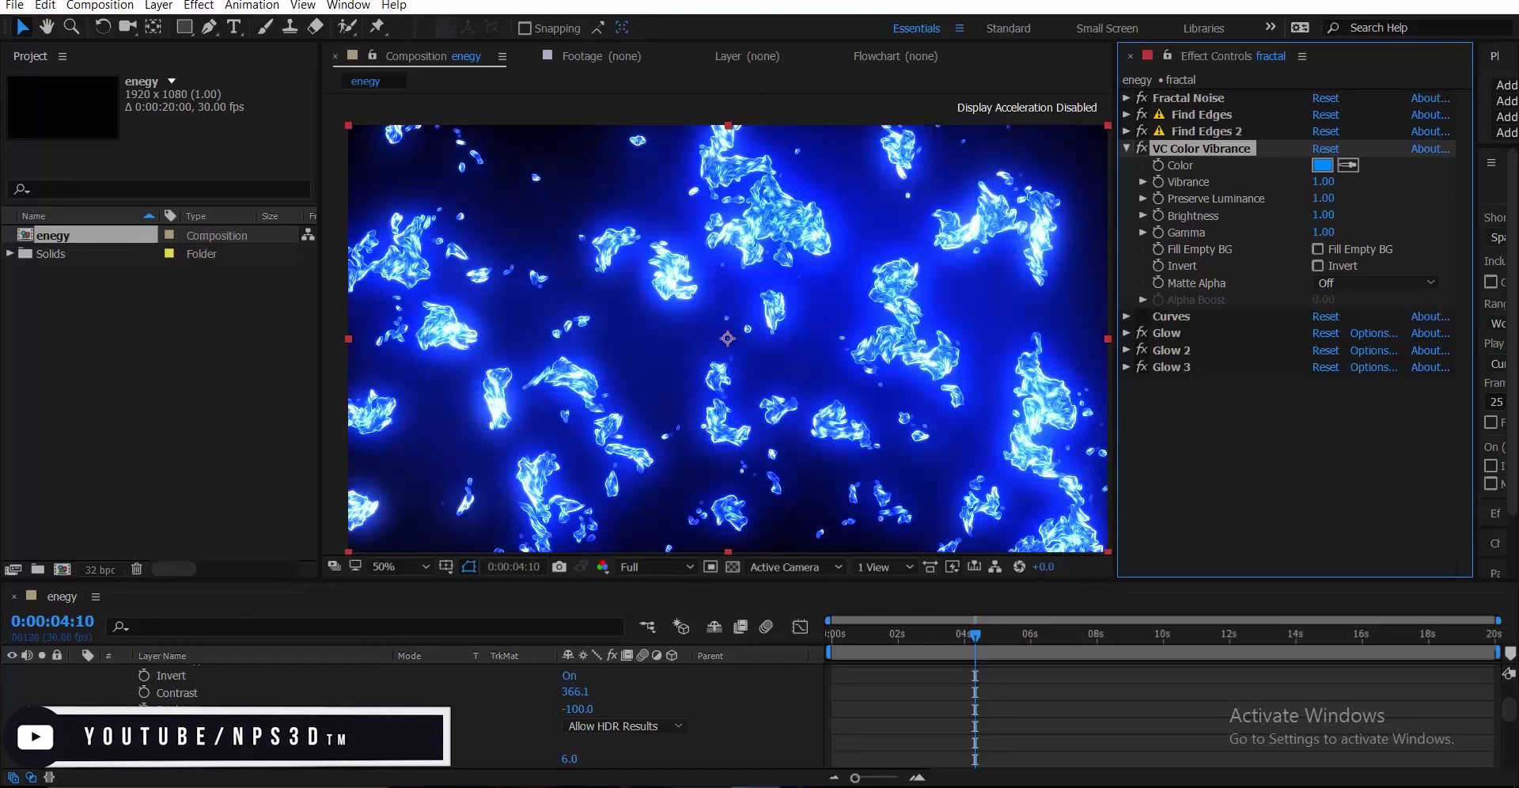
pyautogui.scroll(-2, 728, 339)
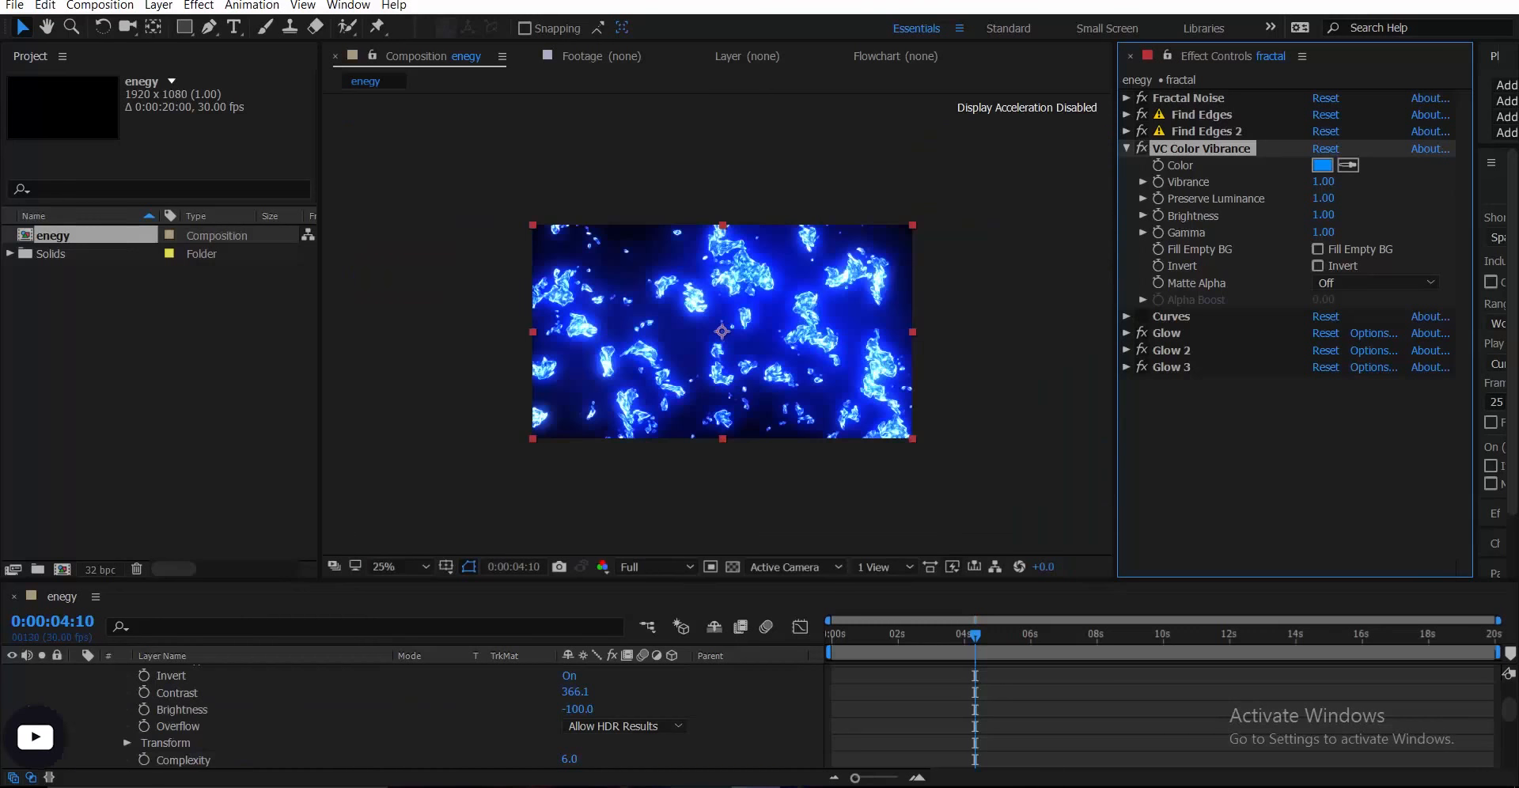
pyautogui.scroll(3, 728, 339)
pyautogui.scroll(-1, 727, 339)
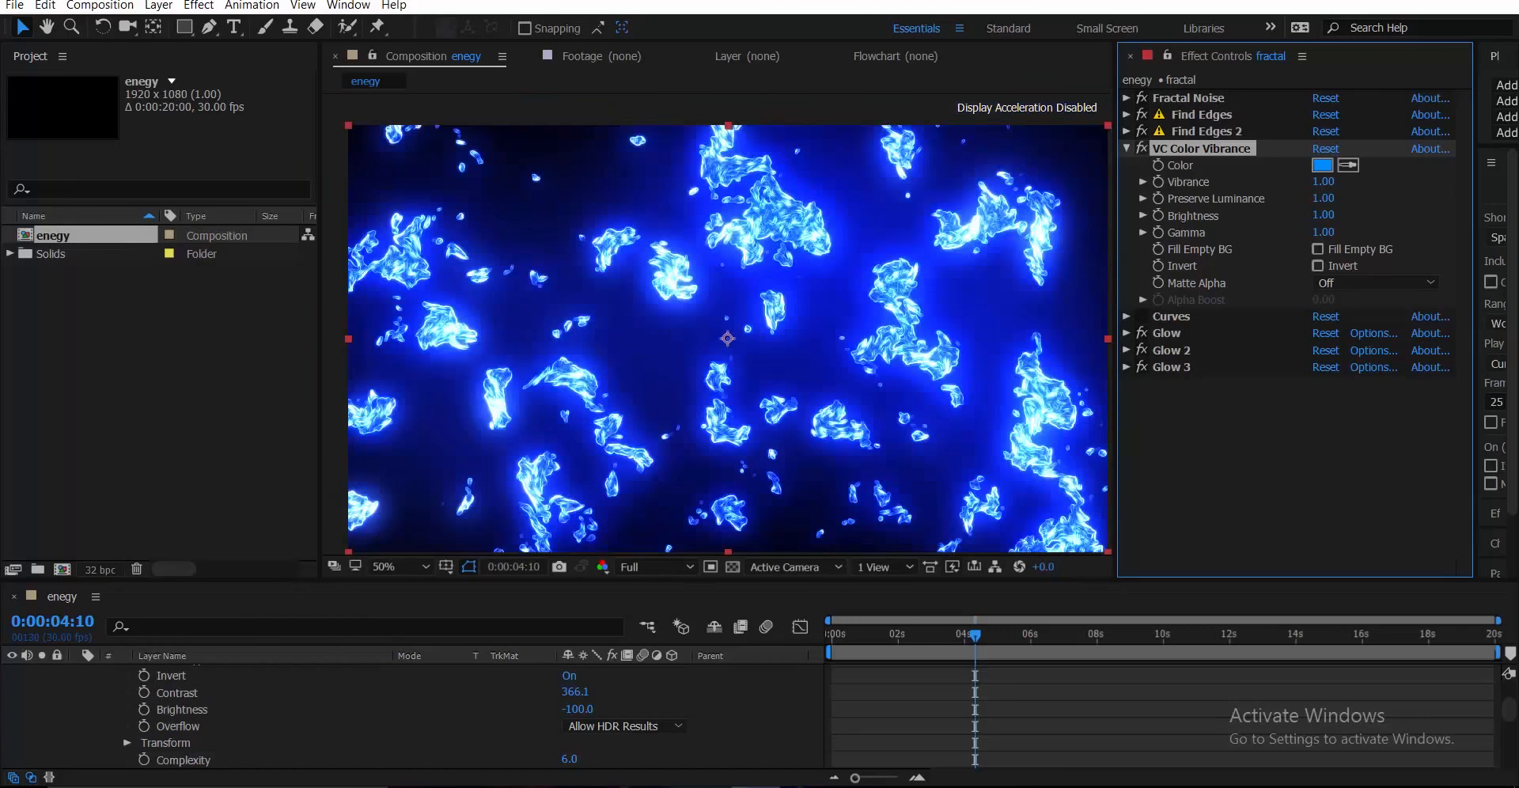
pyautogui.click(1170, 317)
pyautogui.press('Delete')
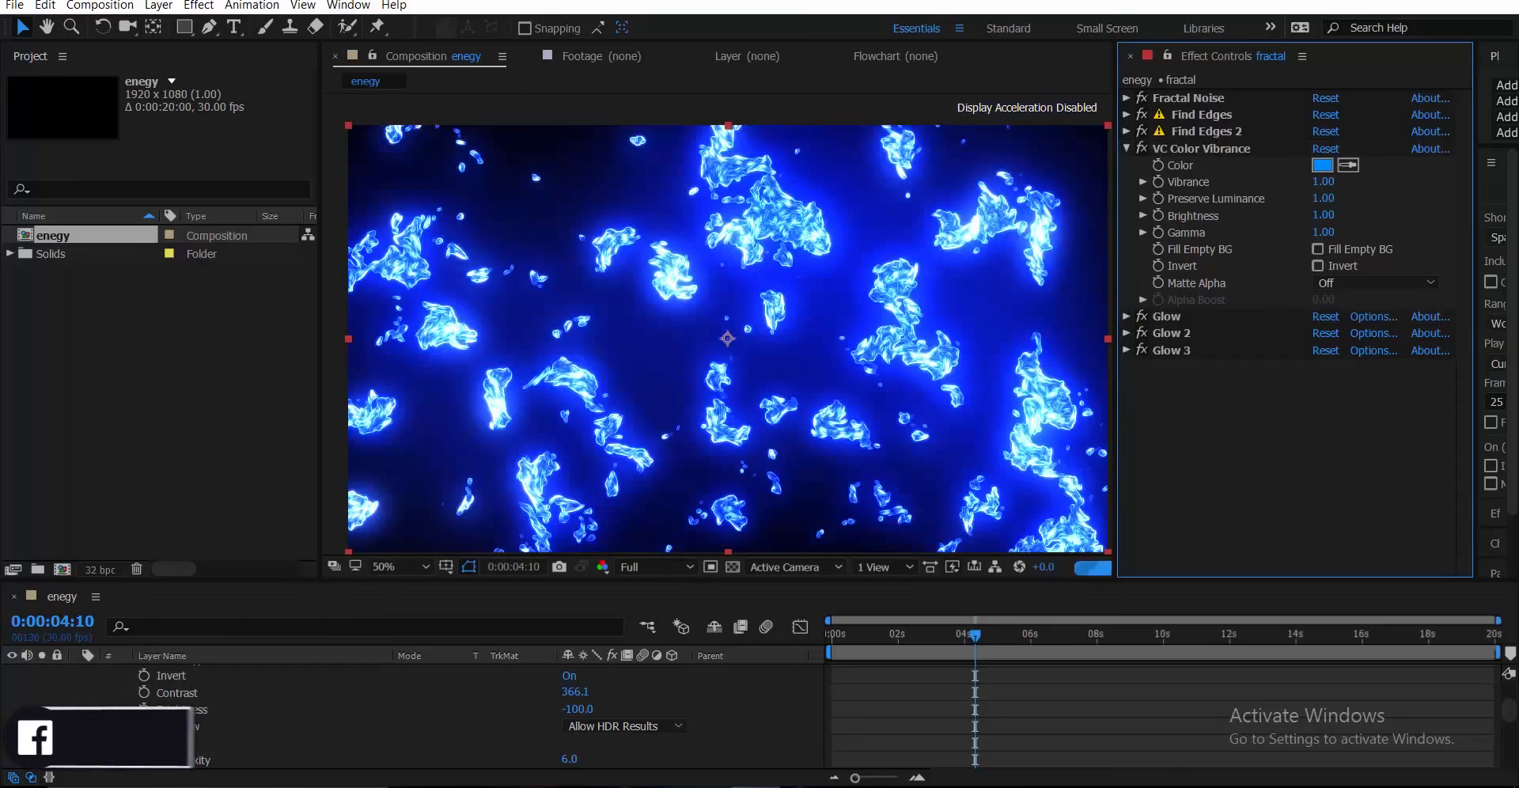
pyautogui.click(1126, 149)
# - Collapse the fractal layer, rename it "blu e" and duplicate it
pyautogui.scroll(3, 491, 716)
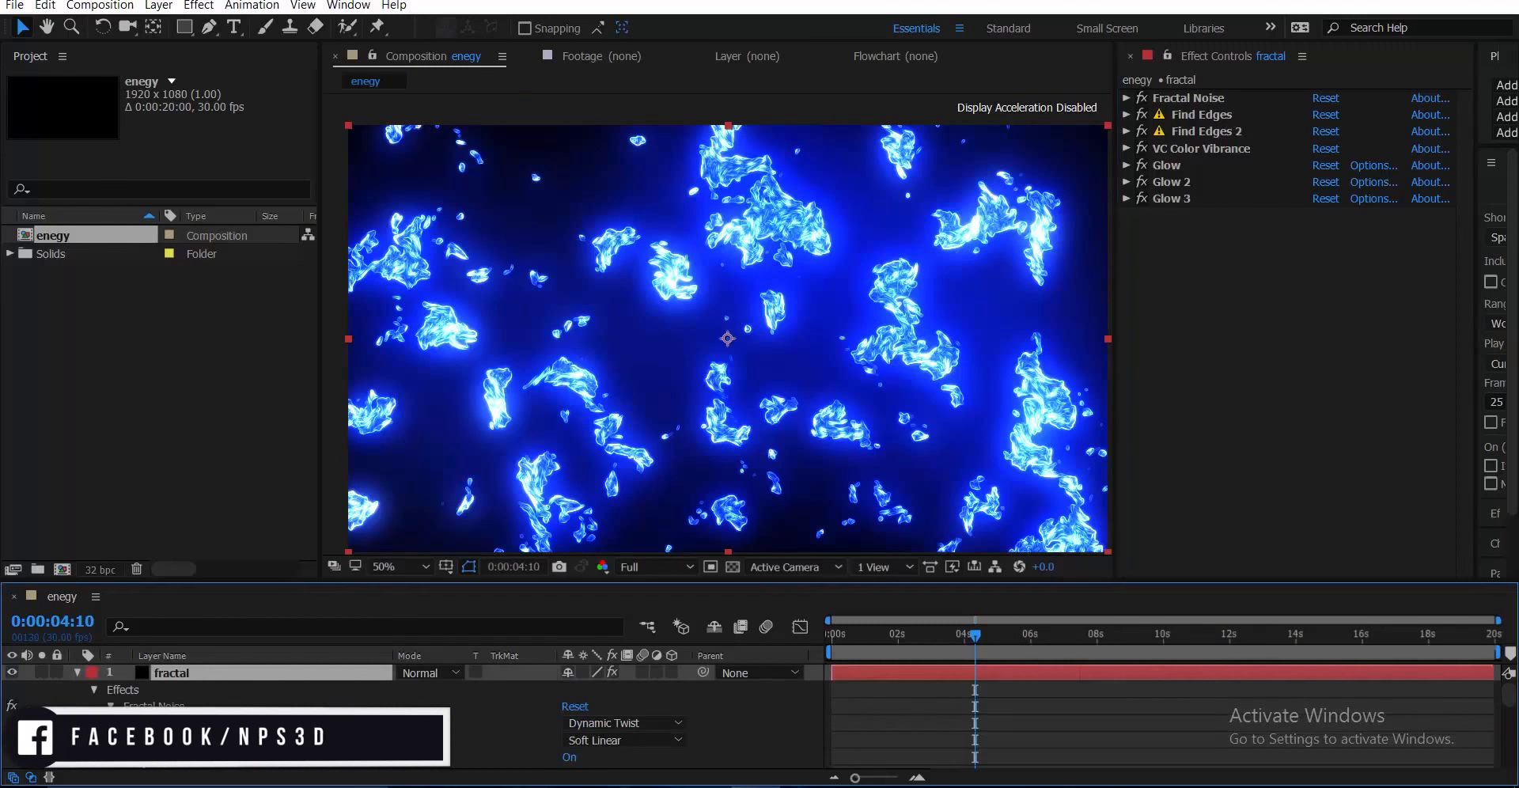
pyautogui.click(77, 672)
pyautogui.press('Return')
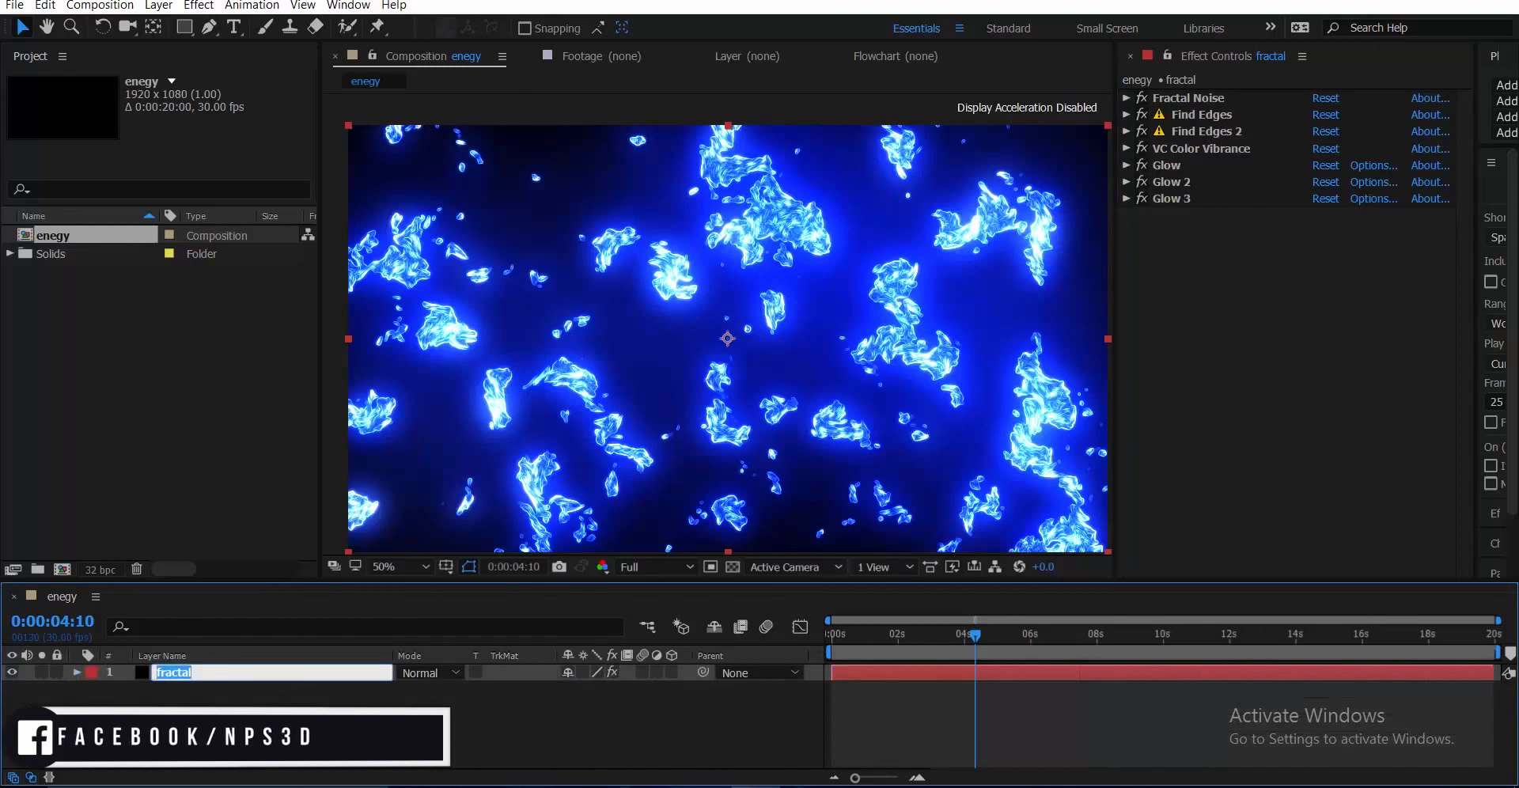
pyautogui.write('blu e')
pyautogui.press('Return')
pyautogui.hotkey('ctrl', 'd')
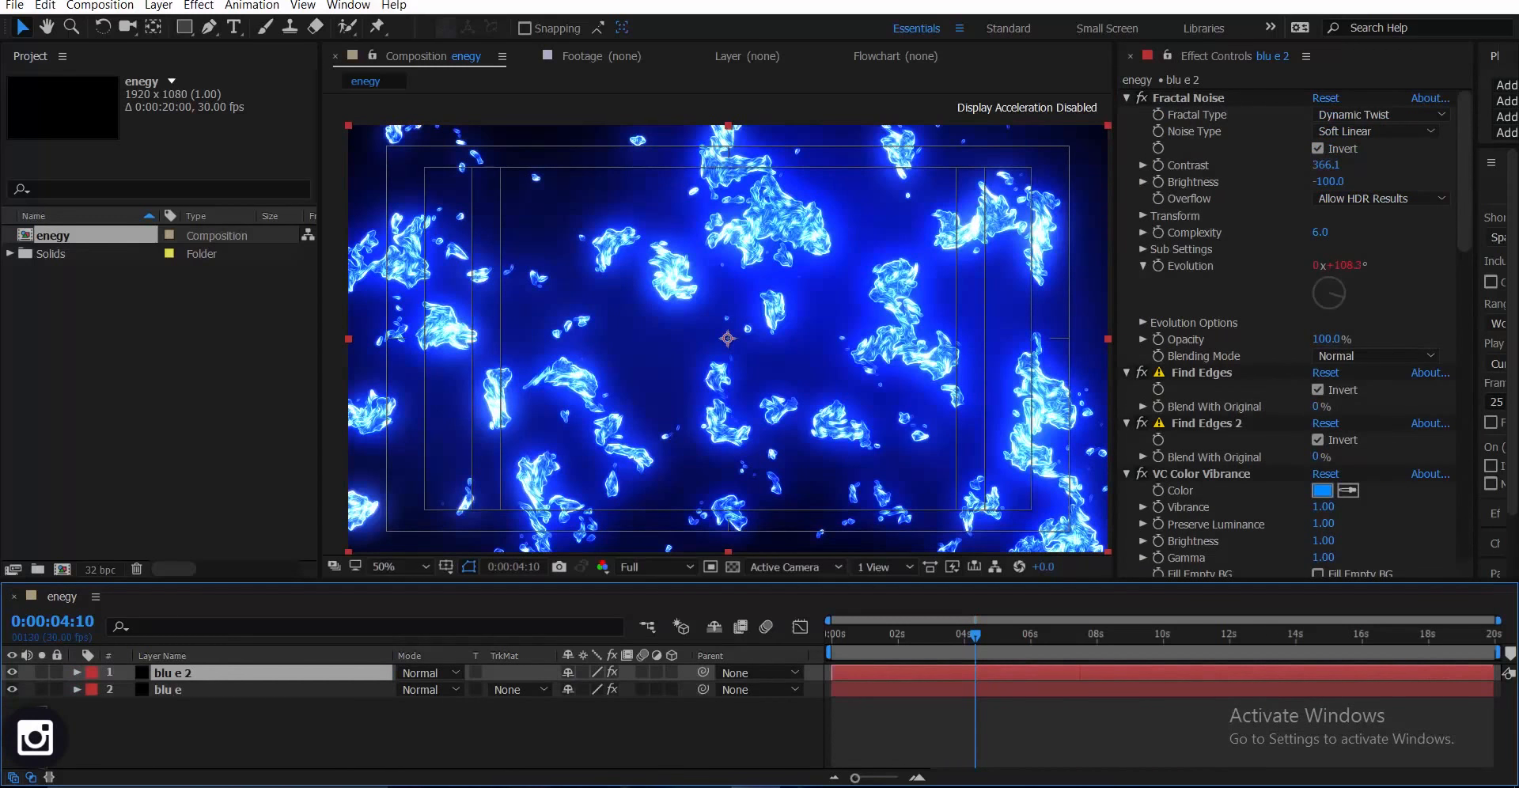
# - Rename the original lower layer "blue" and the duplicate above it "red"
pyautogui.press('Down')
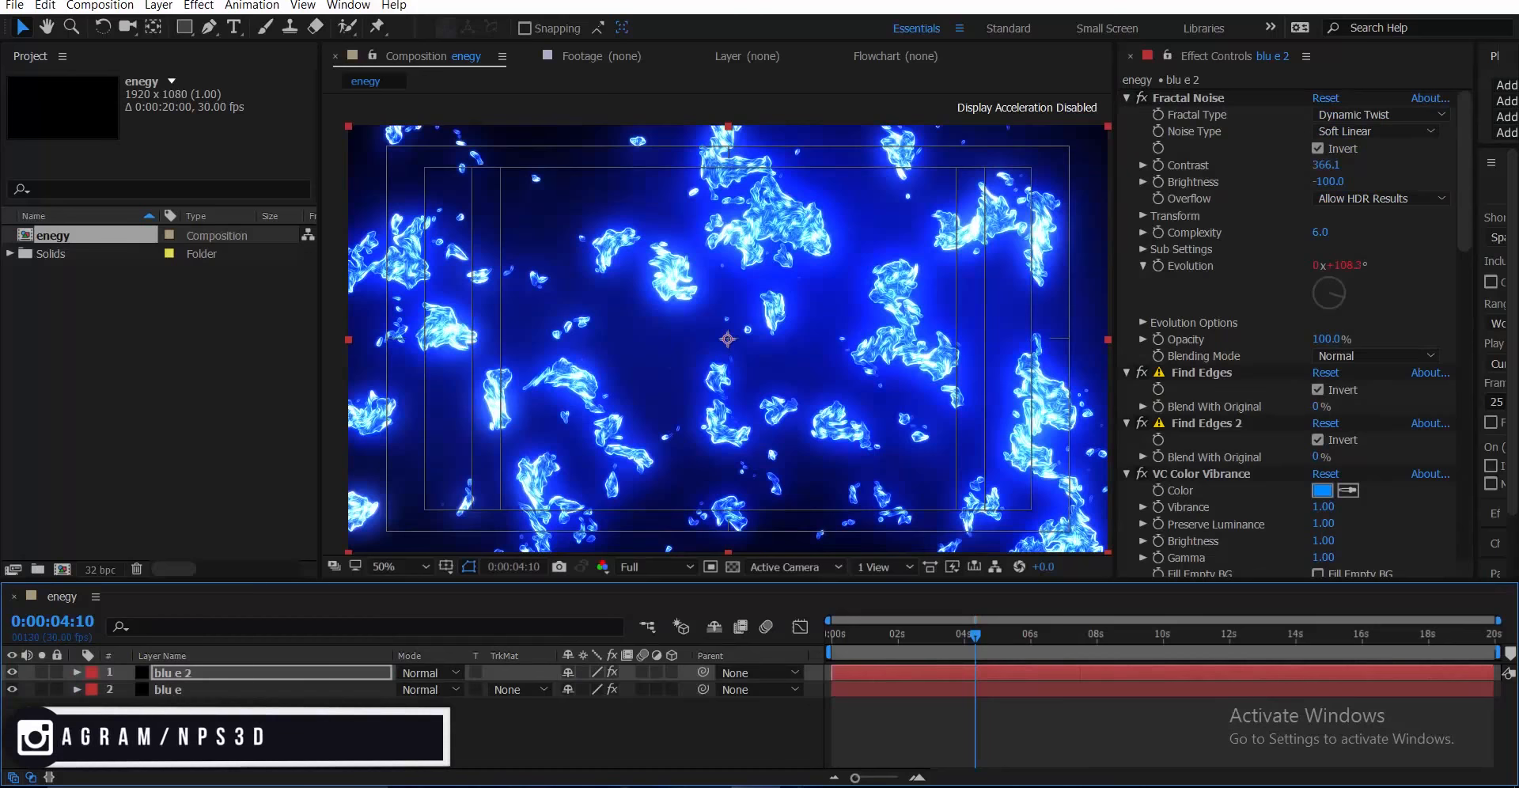
pyautogui.hotkey('ctrl', 'Down')
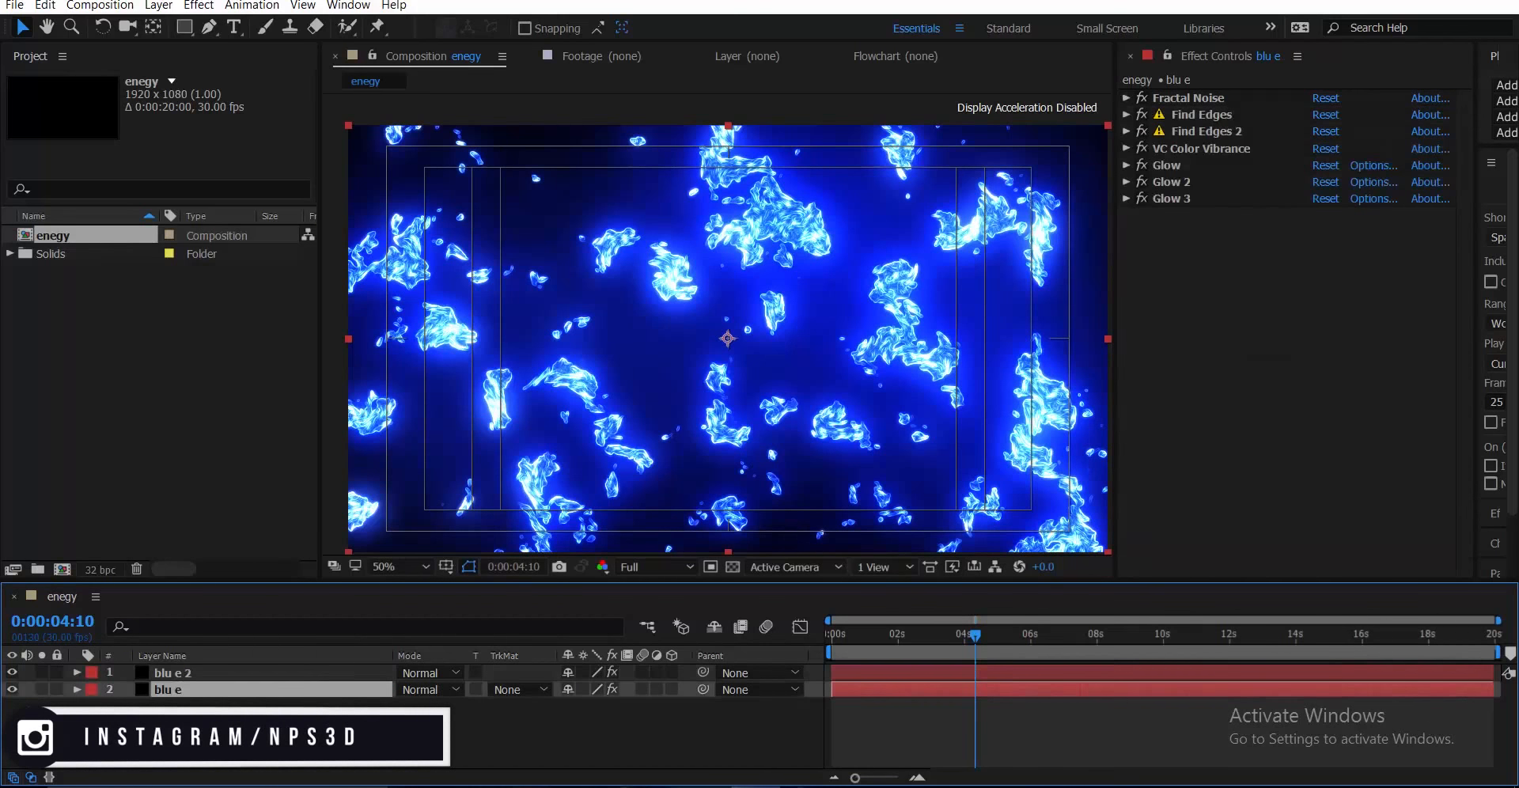
pyautogui.press('Return')
pyautogui.write('blue')
pyautogui.press('Return')
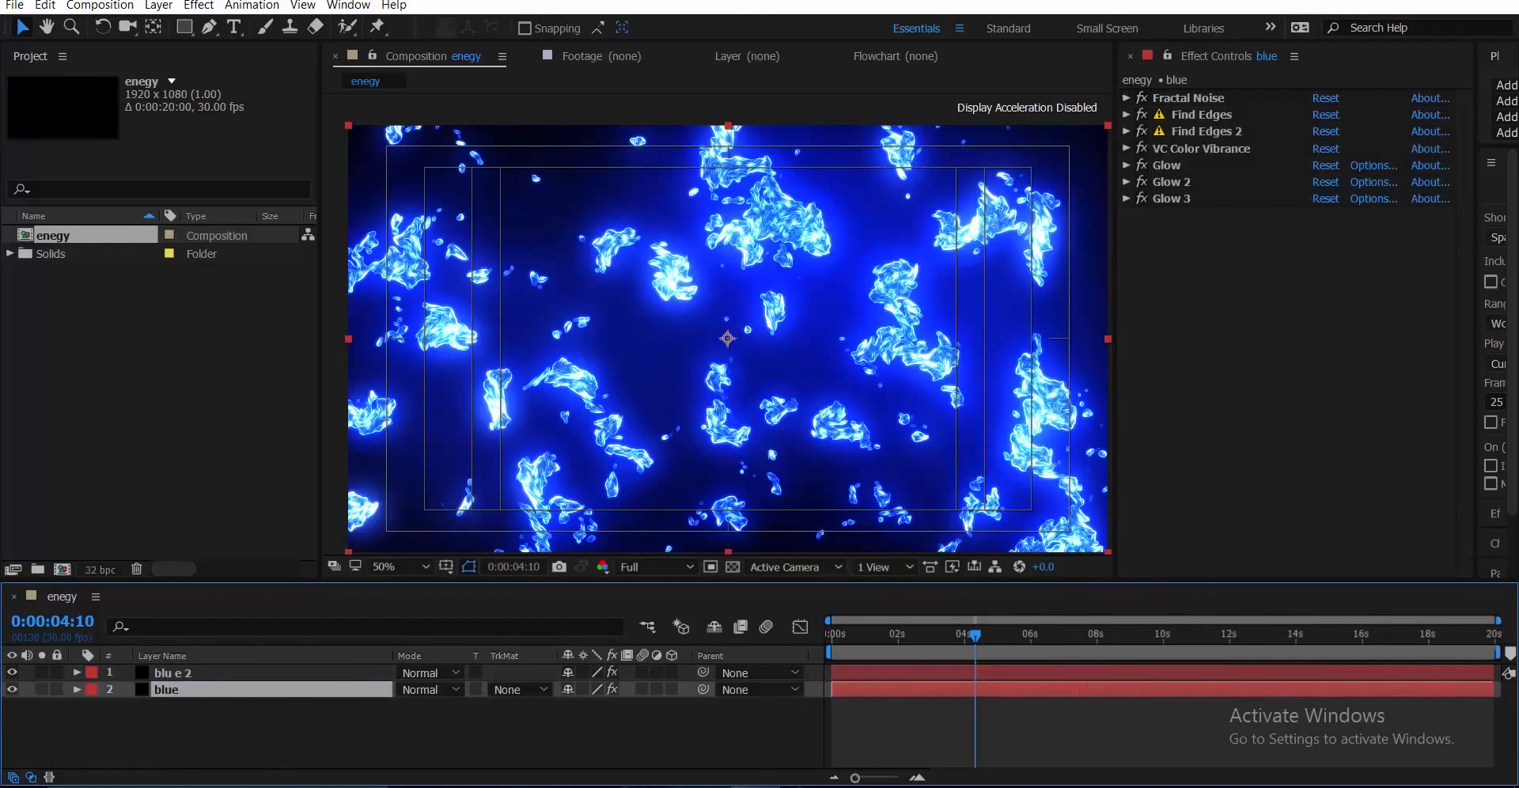
pyautogui.hotkey('ctrl', 'Up')
pyautogui.press('Return')
pyautogui.write('red')
pyautogui.press('Return')
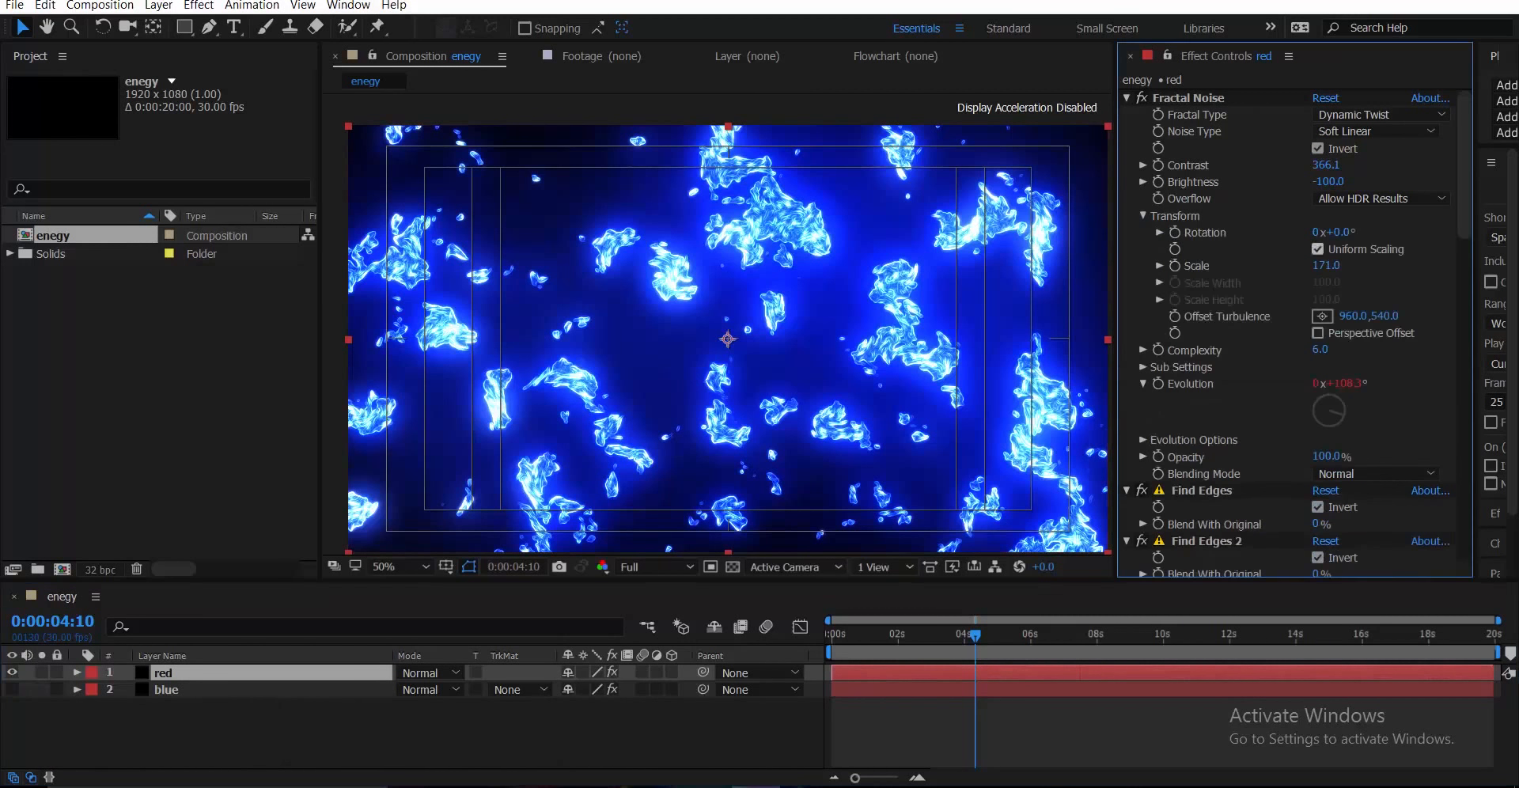
# - Set the red layer's blending mode to Screen and its Fractal Noise rotation to 56°
pyautogui.click(1187, 97)
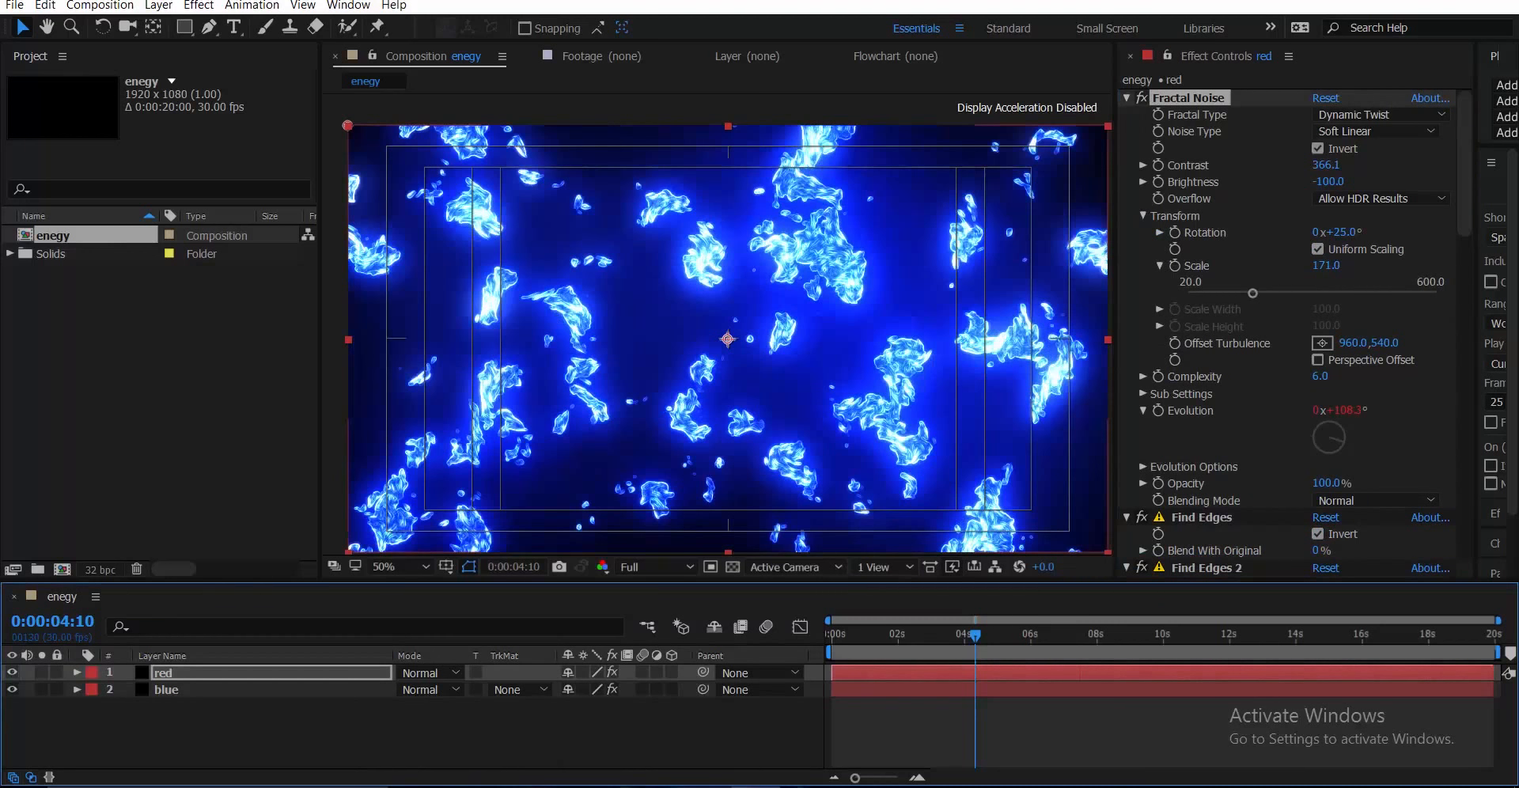
pyautogui.click(428, 673)
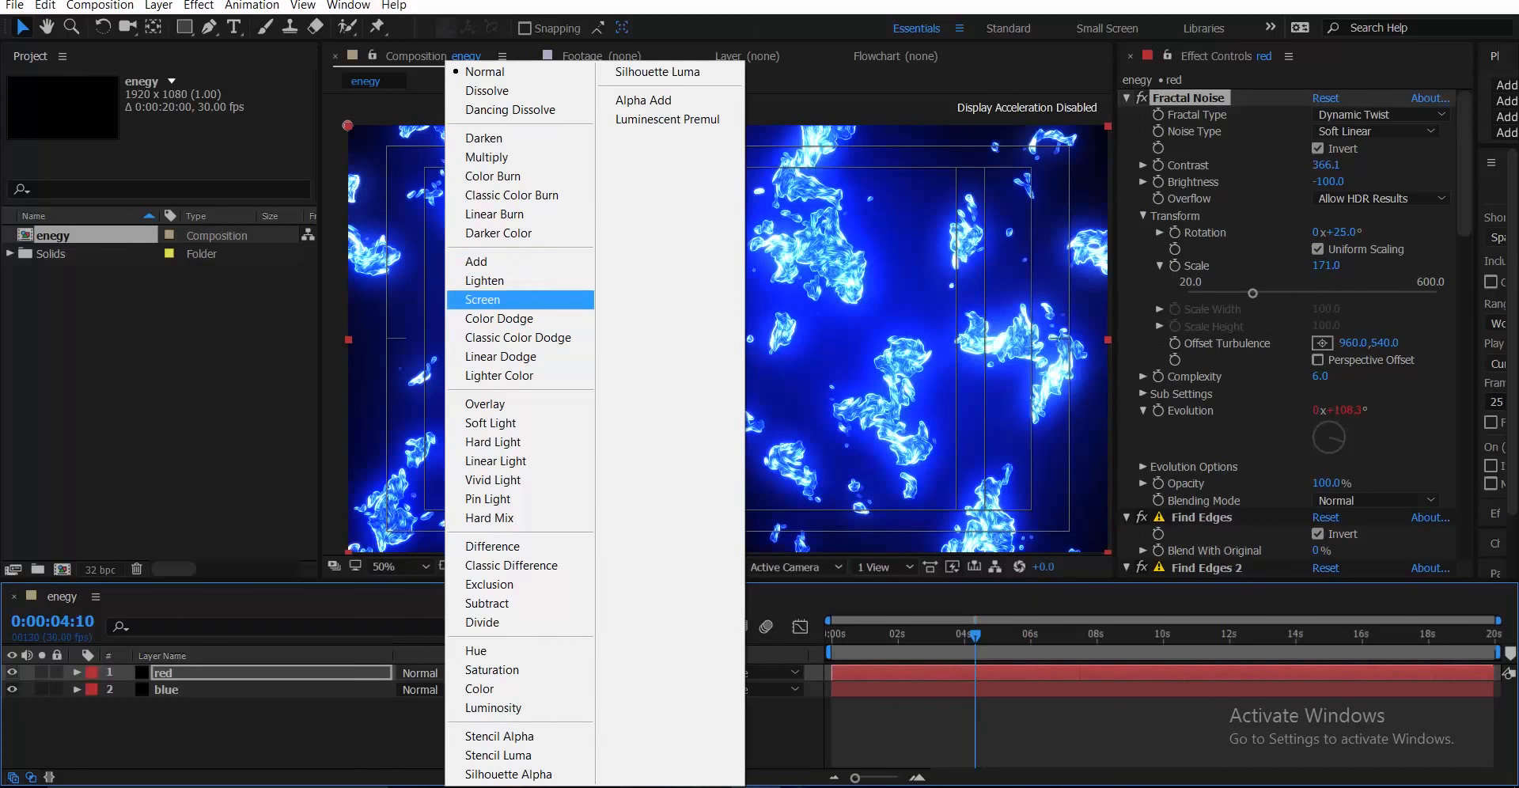
pyautogui.click(482, 299)
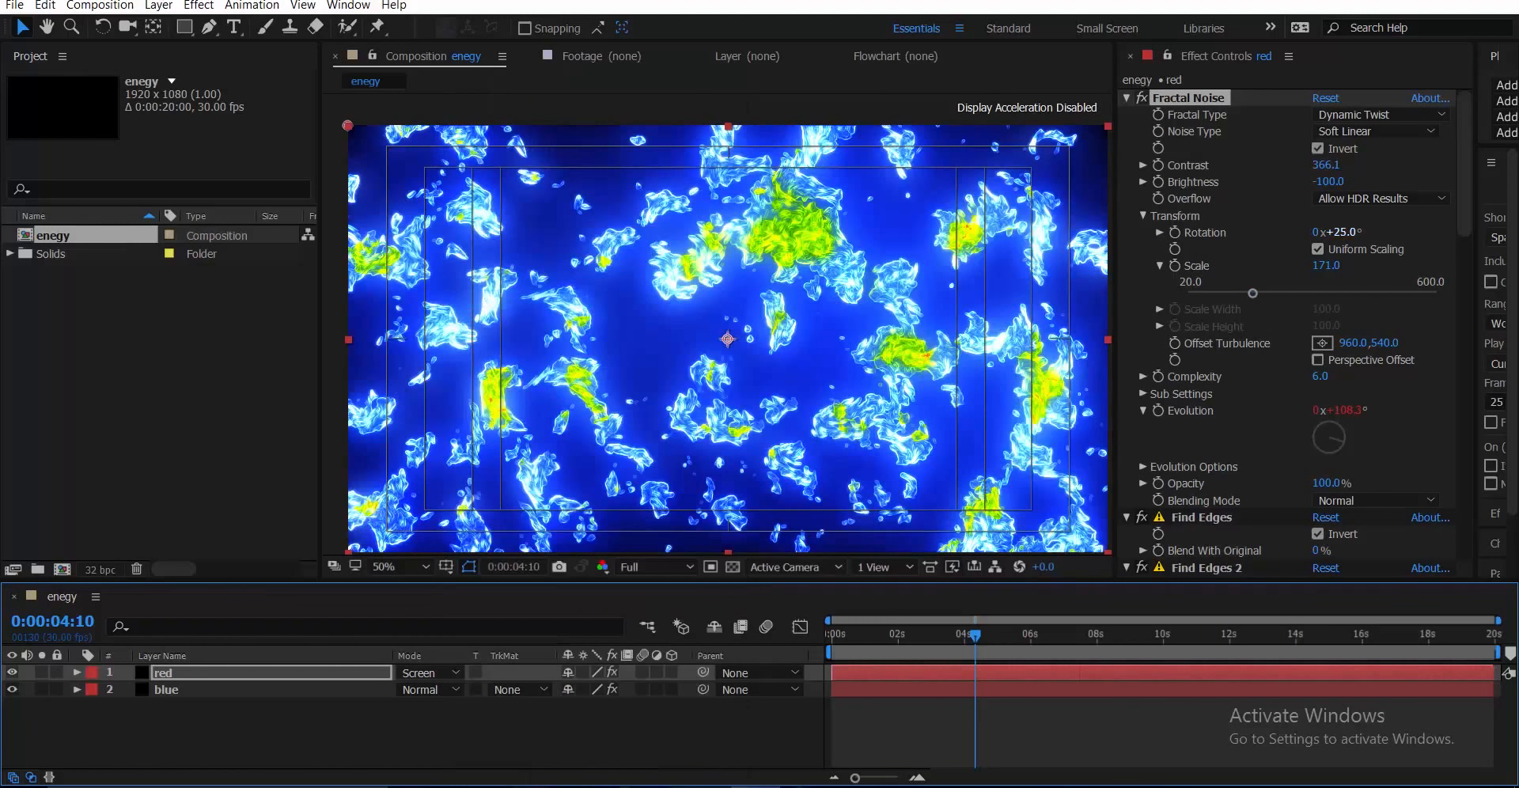
pyautogui.moveTo(1342, 233); pyautogui.dragTo(1367, 233)
pyautogui.click(1342, 442)
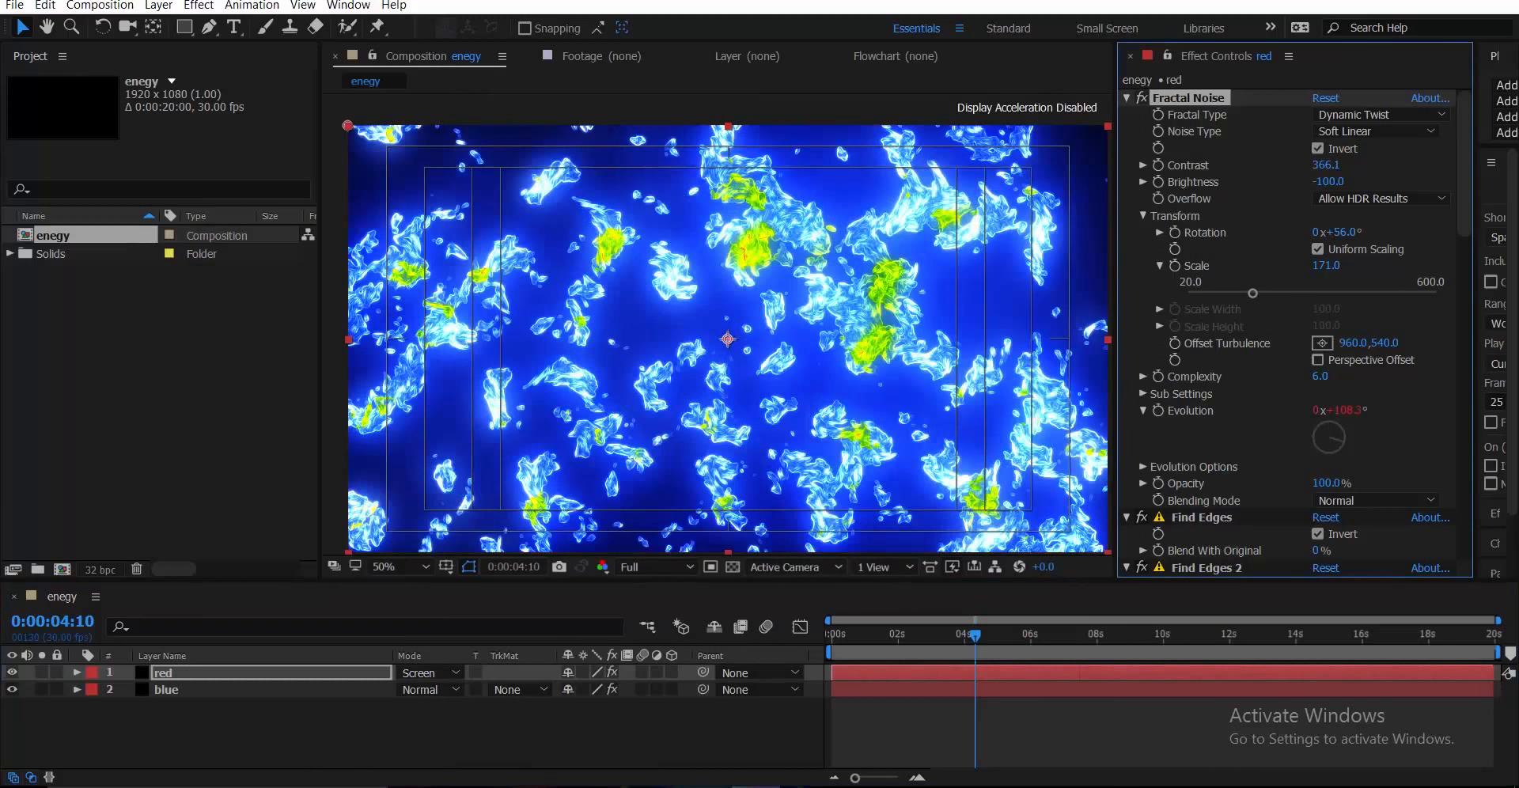
# - Set the red layer's Fractal Noise rotation to 90°
pyautogui.click(1343, 233)
pyautogui.write('90')
pyautogui.click(1396, 233)
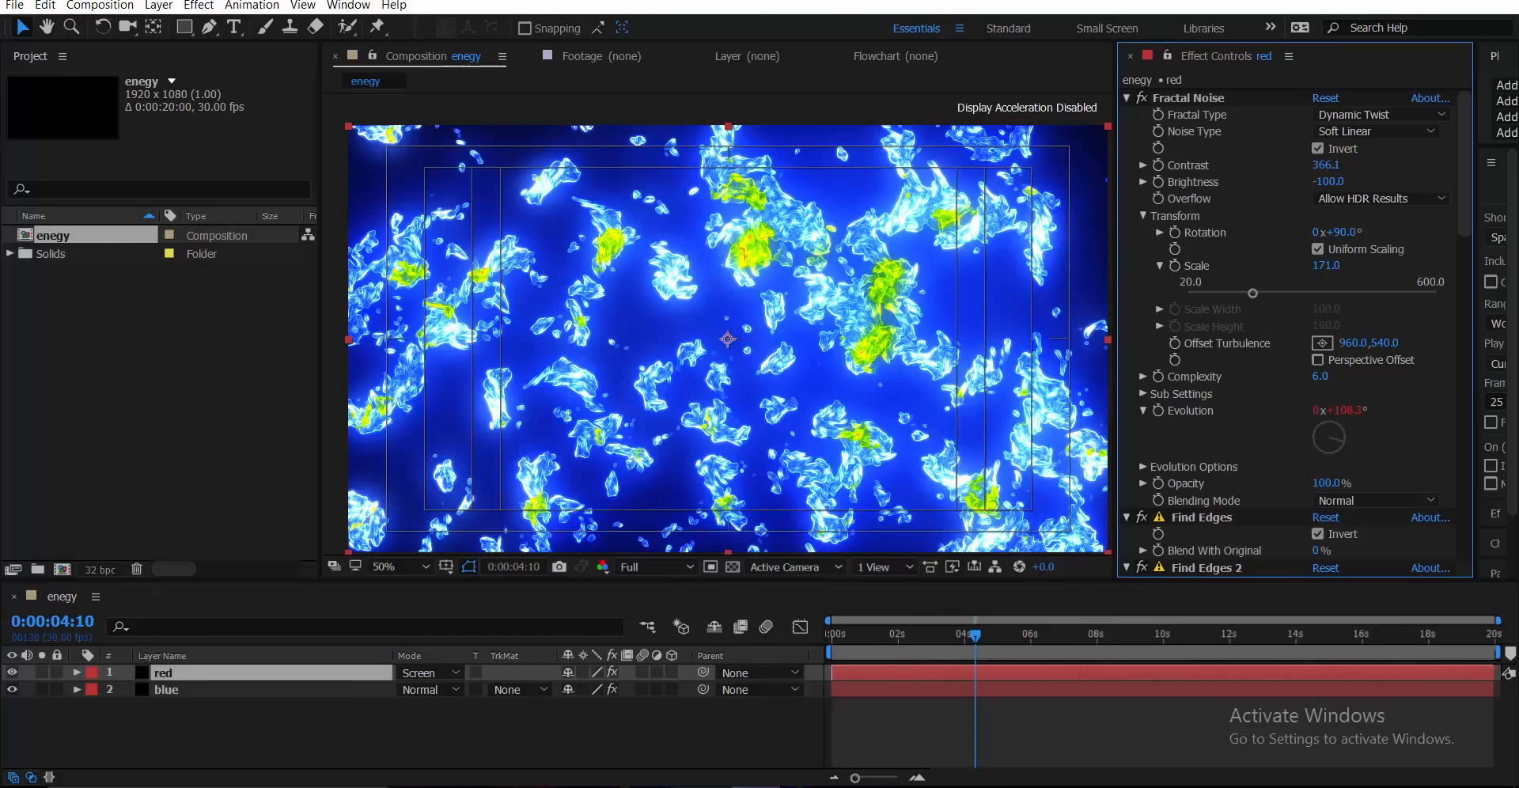
# - Change the red layer's VC Color Vibrance color to pure red, FF0000
pyautogui.scroll(-5, 1252, 292)
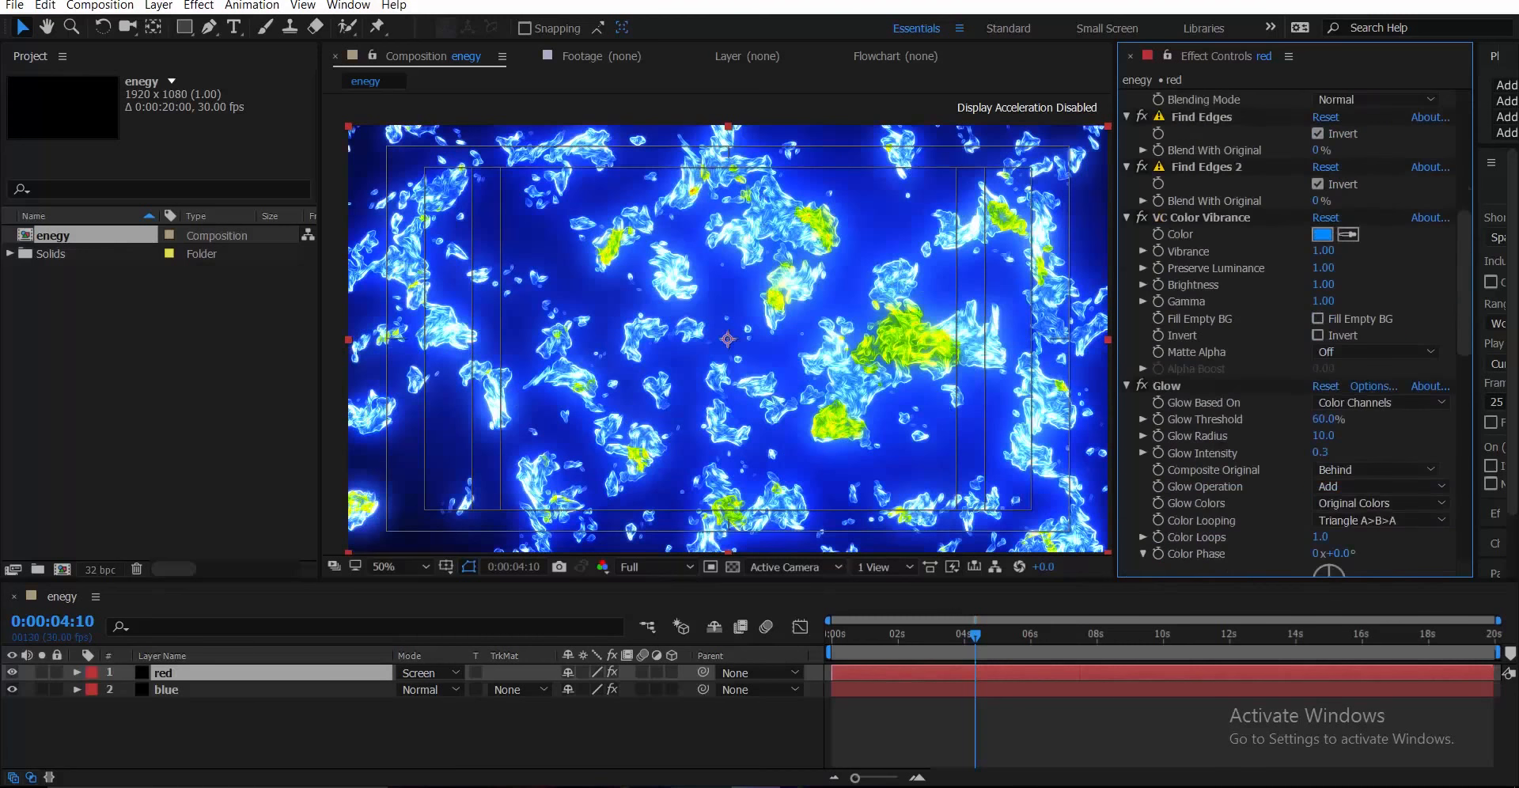
pyautogui.click(1324, 235)
pyautogui.moveTo(1249, 167); pyautogui.dragTo(1249, 148)
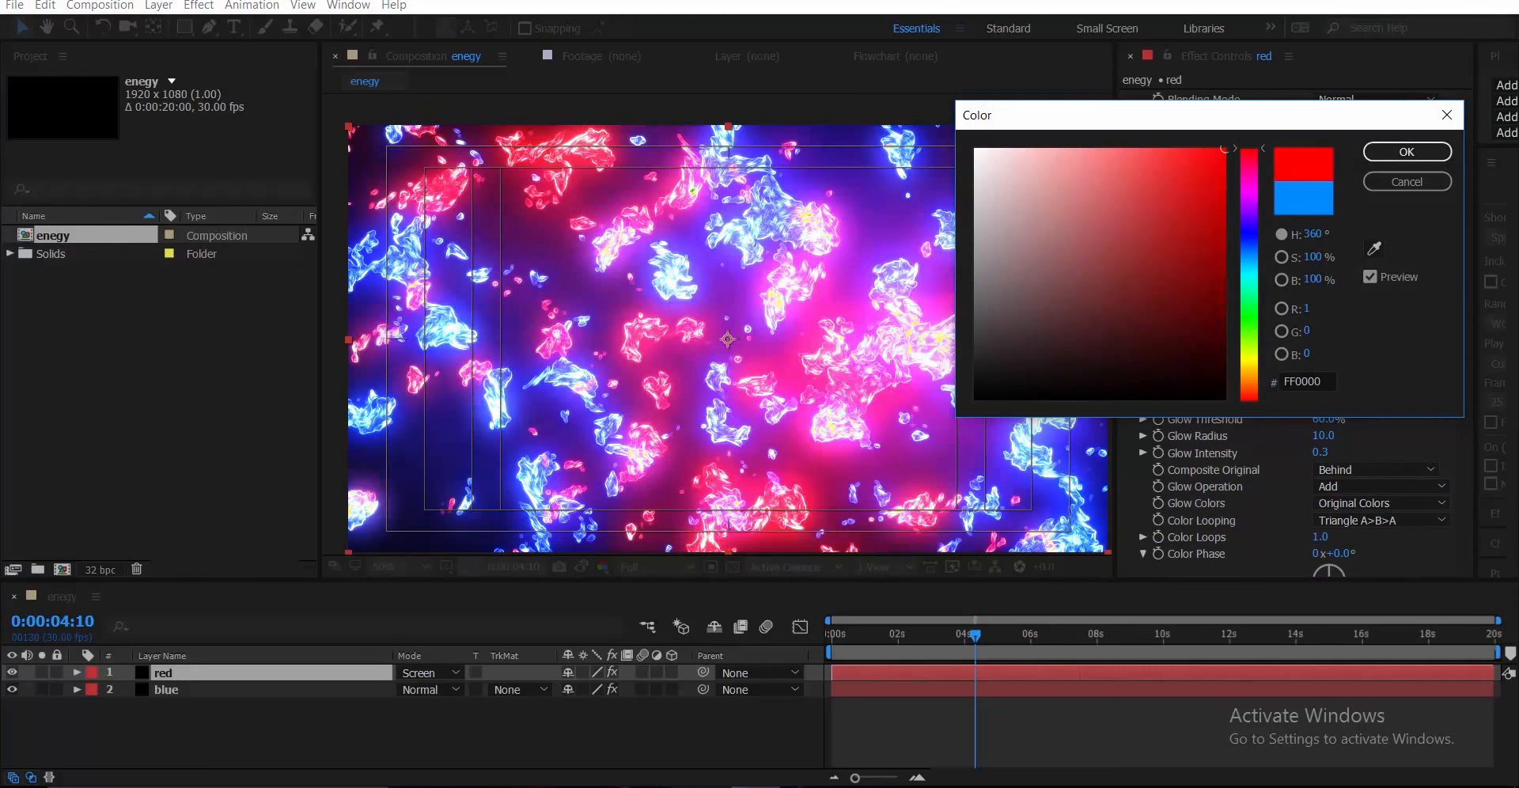
pyautogui.click(1406, 151)
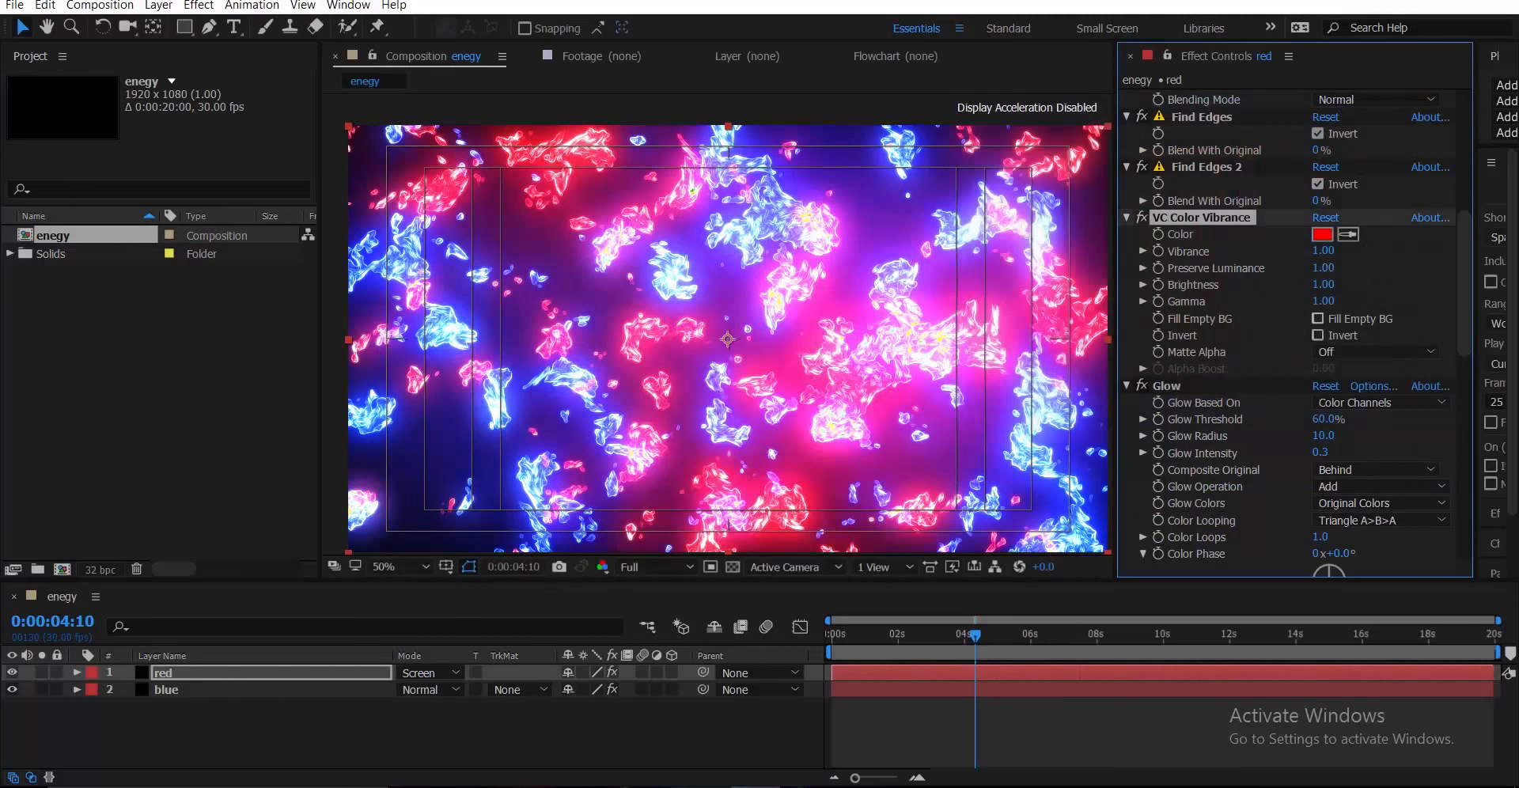
# - Duplicate the red layer and rename the copy "yello"
pyautogui.click(262, 728)
pyautogui.click(237, 673)
pyautogui.hotkey('ctrl', 'd')
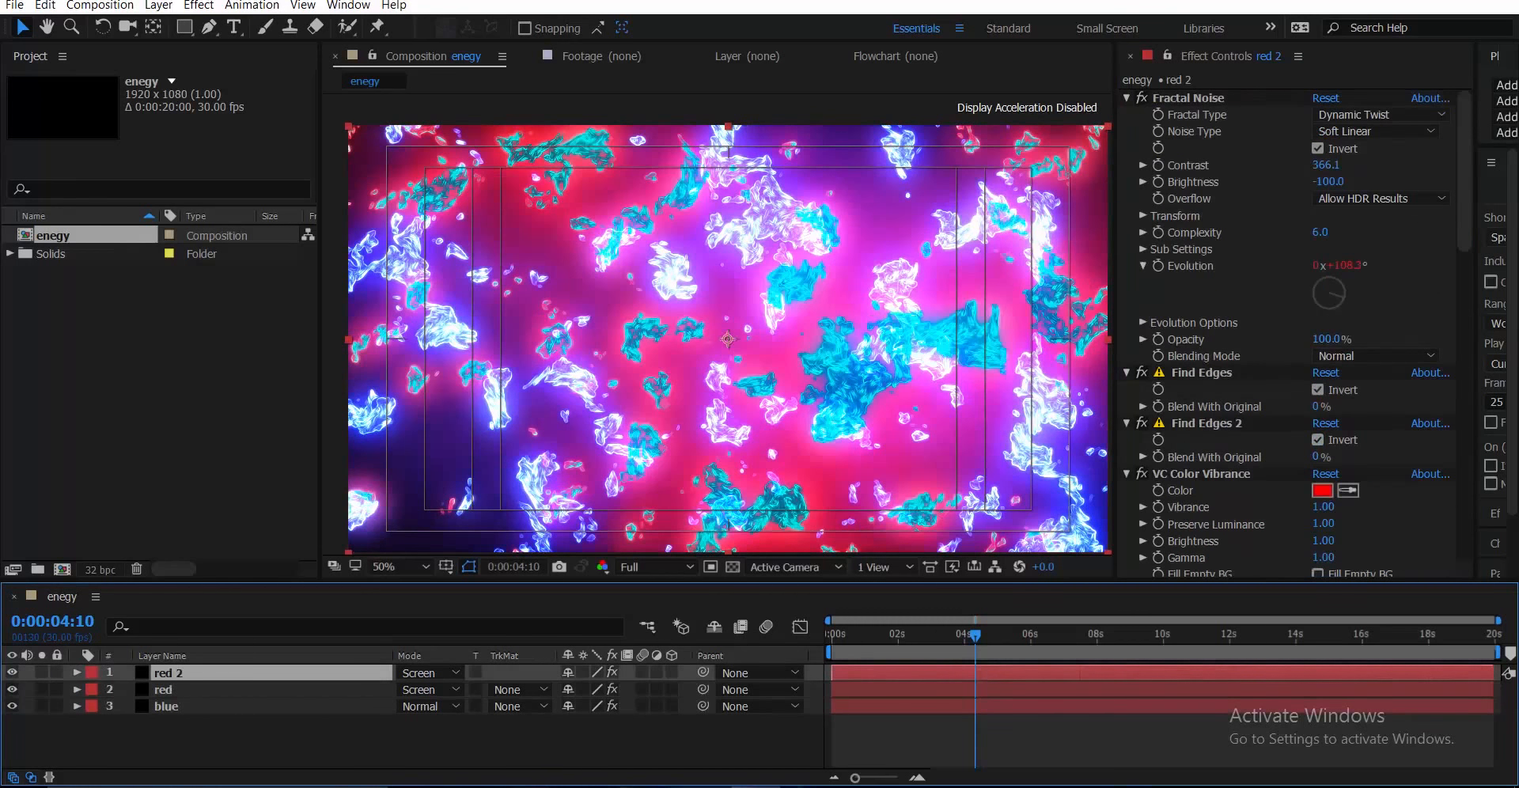
pyautogui.press('Return')
pyautogui.write('yello')
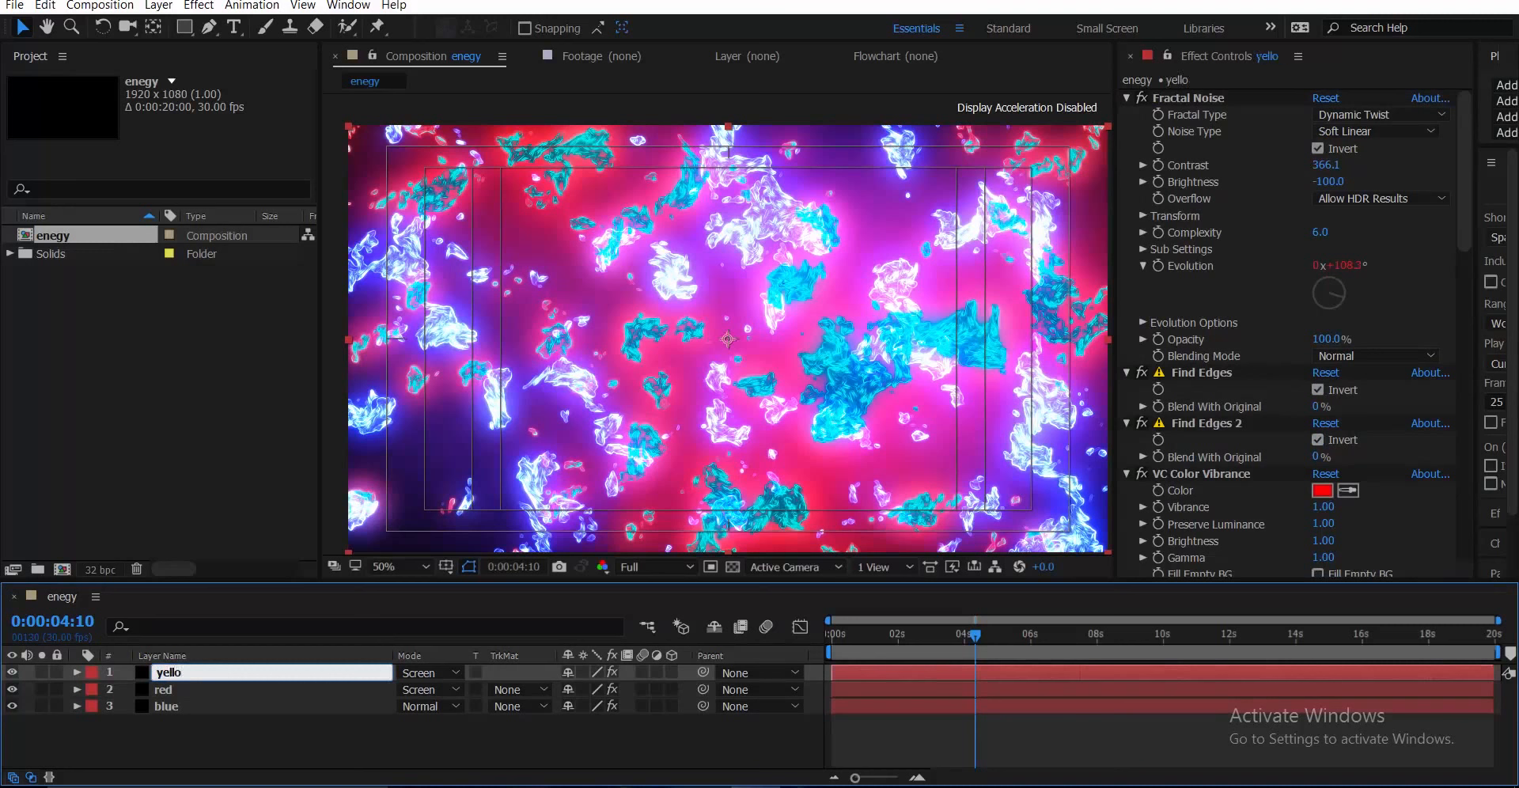
pyautogui.press('Return')
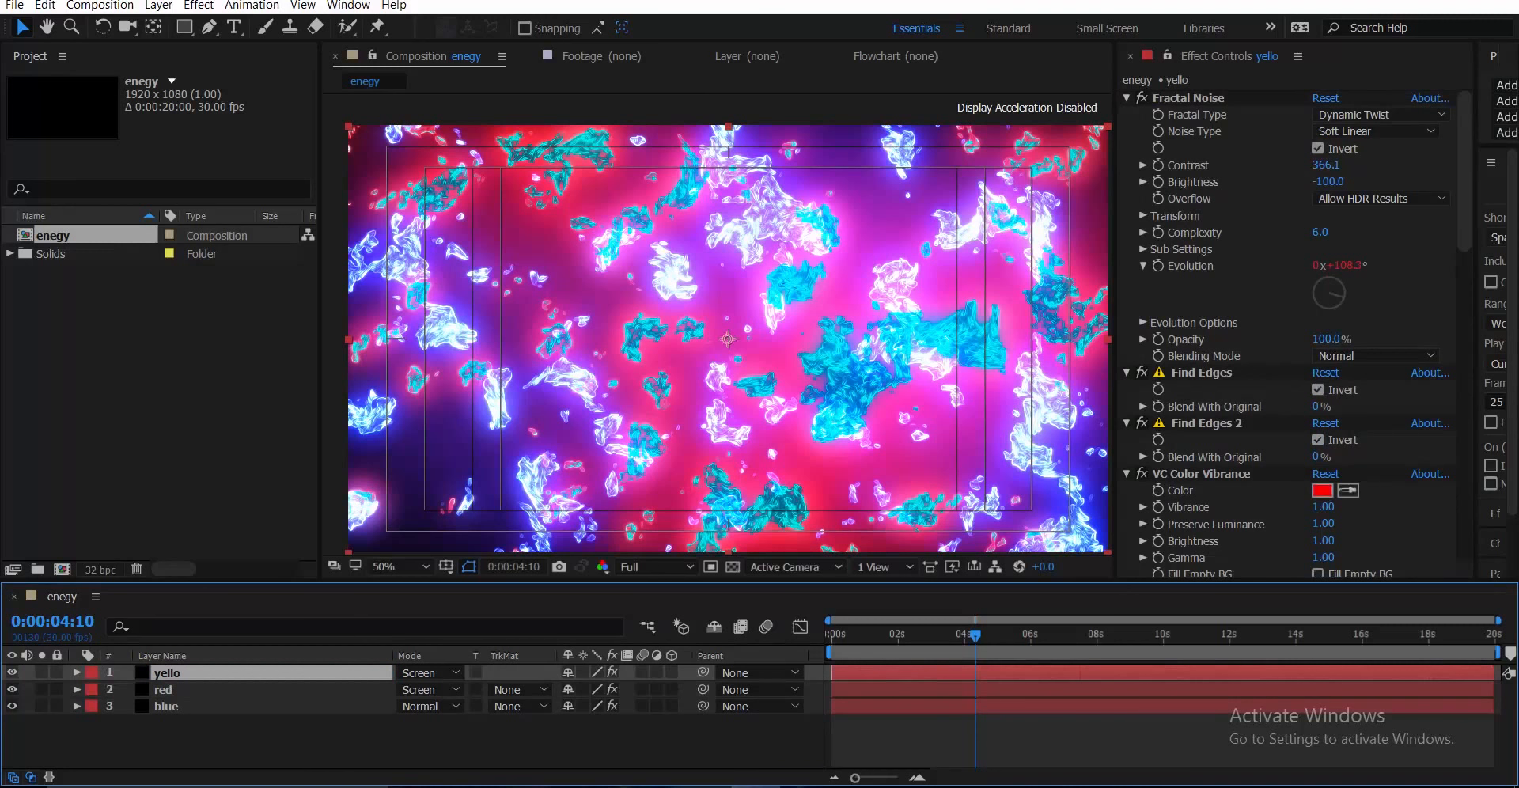
# - Change the yello layer's VC Color Vibrance color to yellow, FFD900
pyautogui.click(1322, 491)
pyautogui.click(1249, 365)
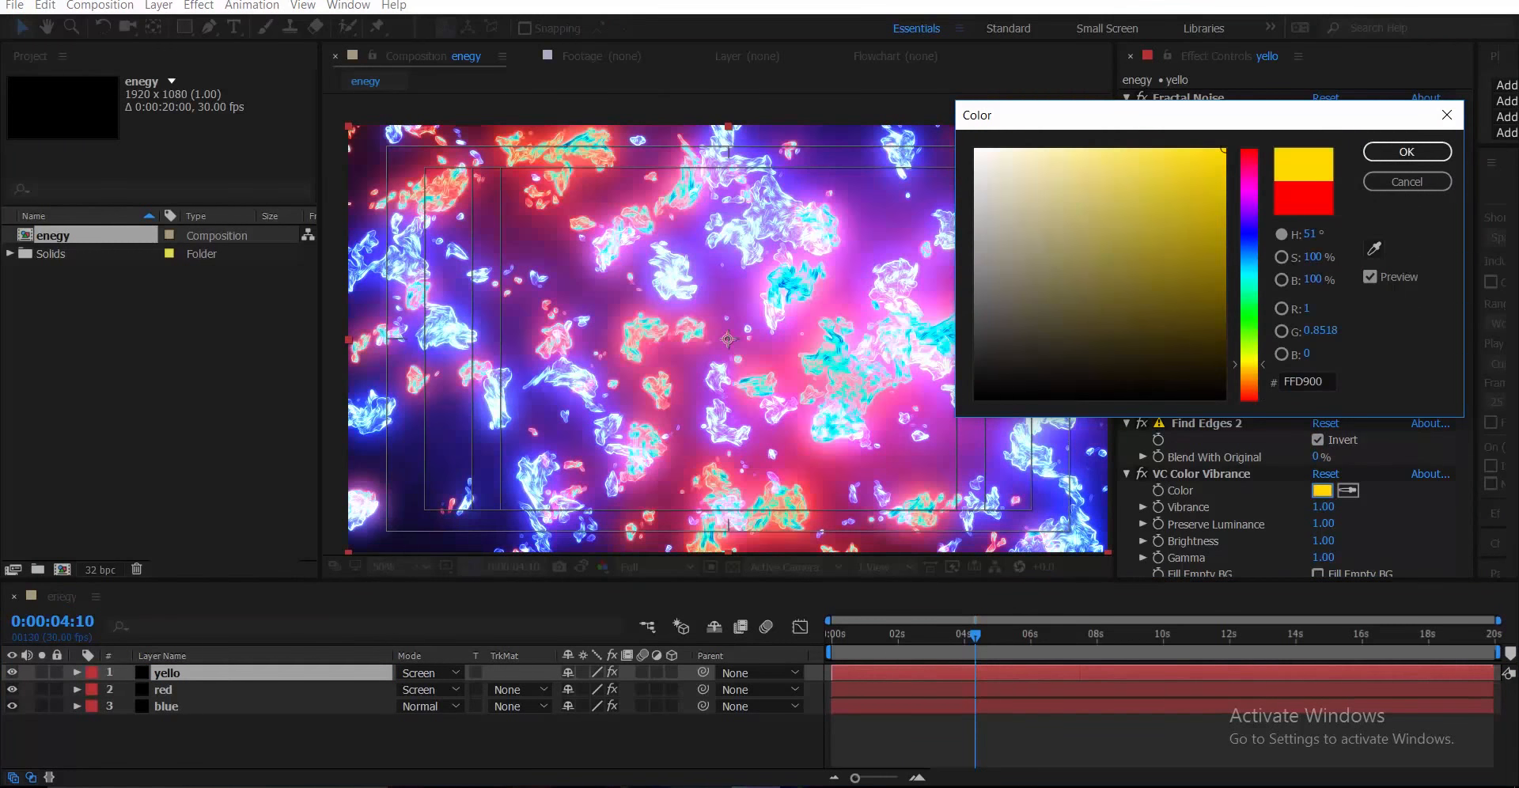
pyautogui.click(1407, 152)
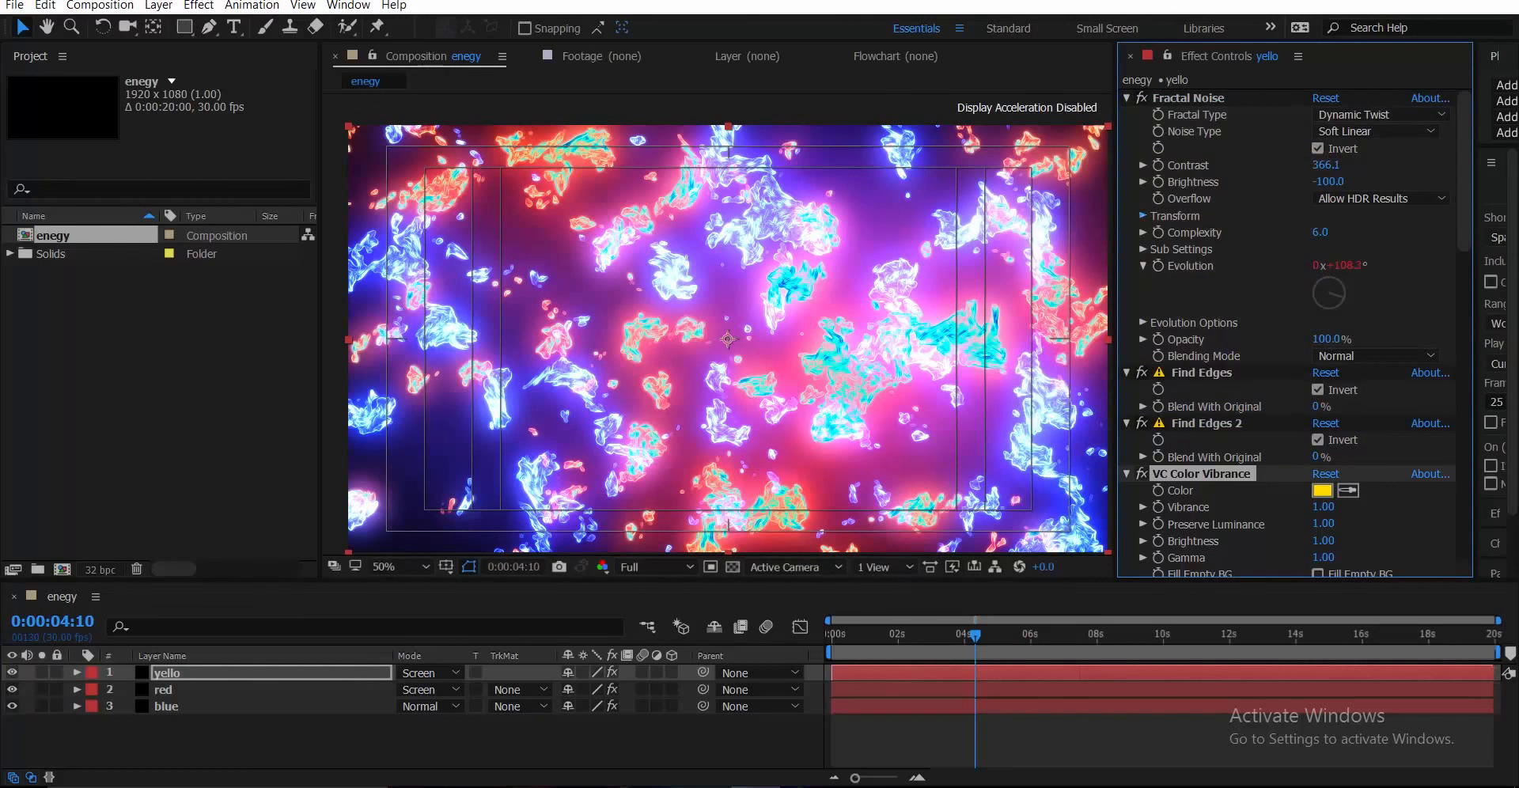
# - Expand the yello layer's Fractal Noise transform settings and set the rotation to 180°
pyautogui.click(1143, 216)
pyautogui.click(1160, 266)
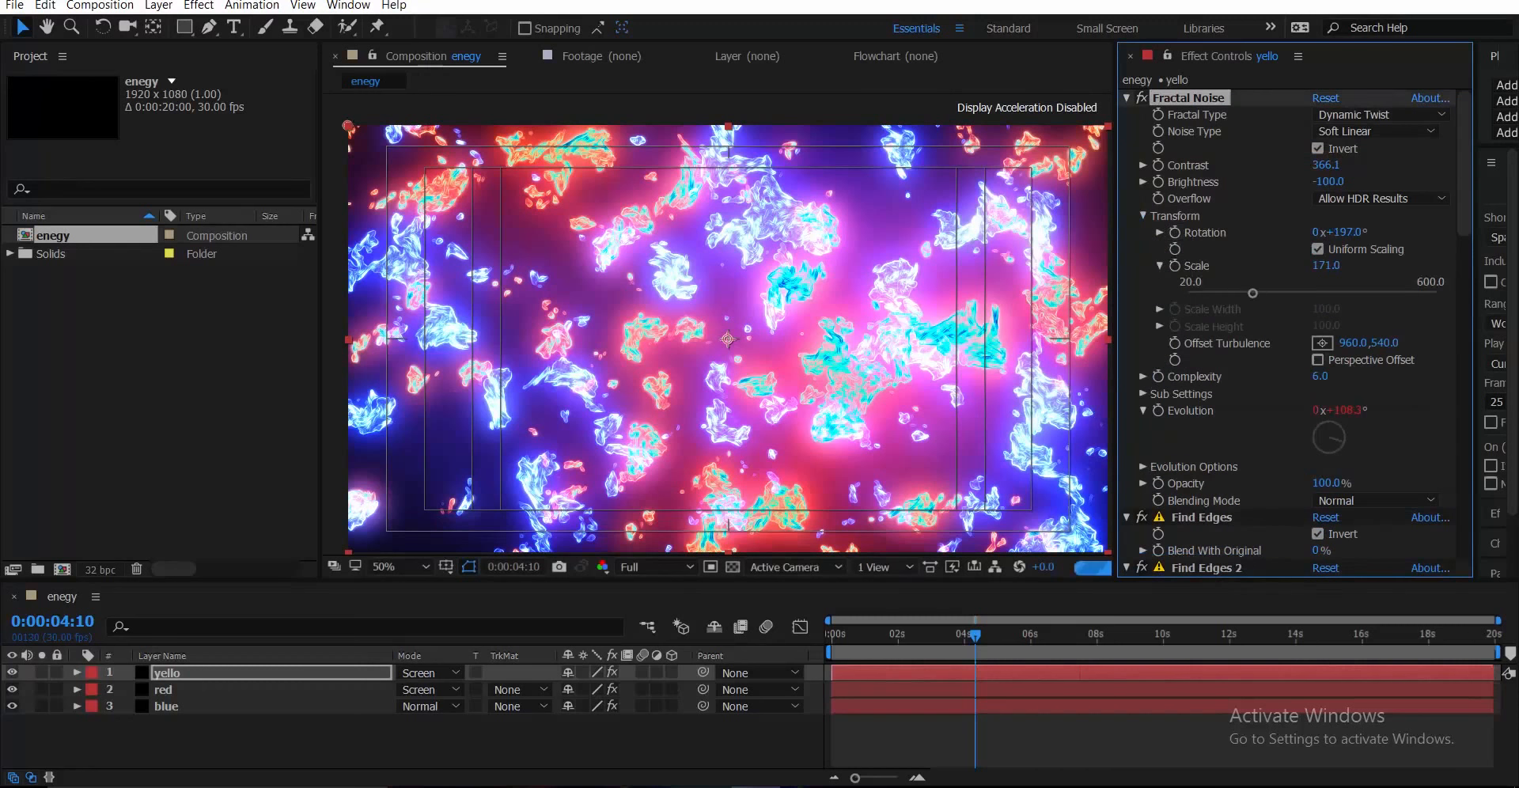
pyautogui.moveTo(1343, 233); pyautogui.dragTo(1361, 233)
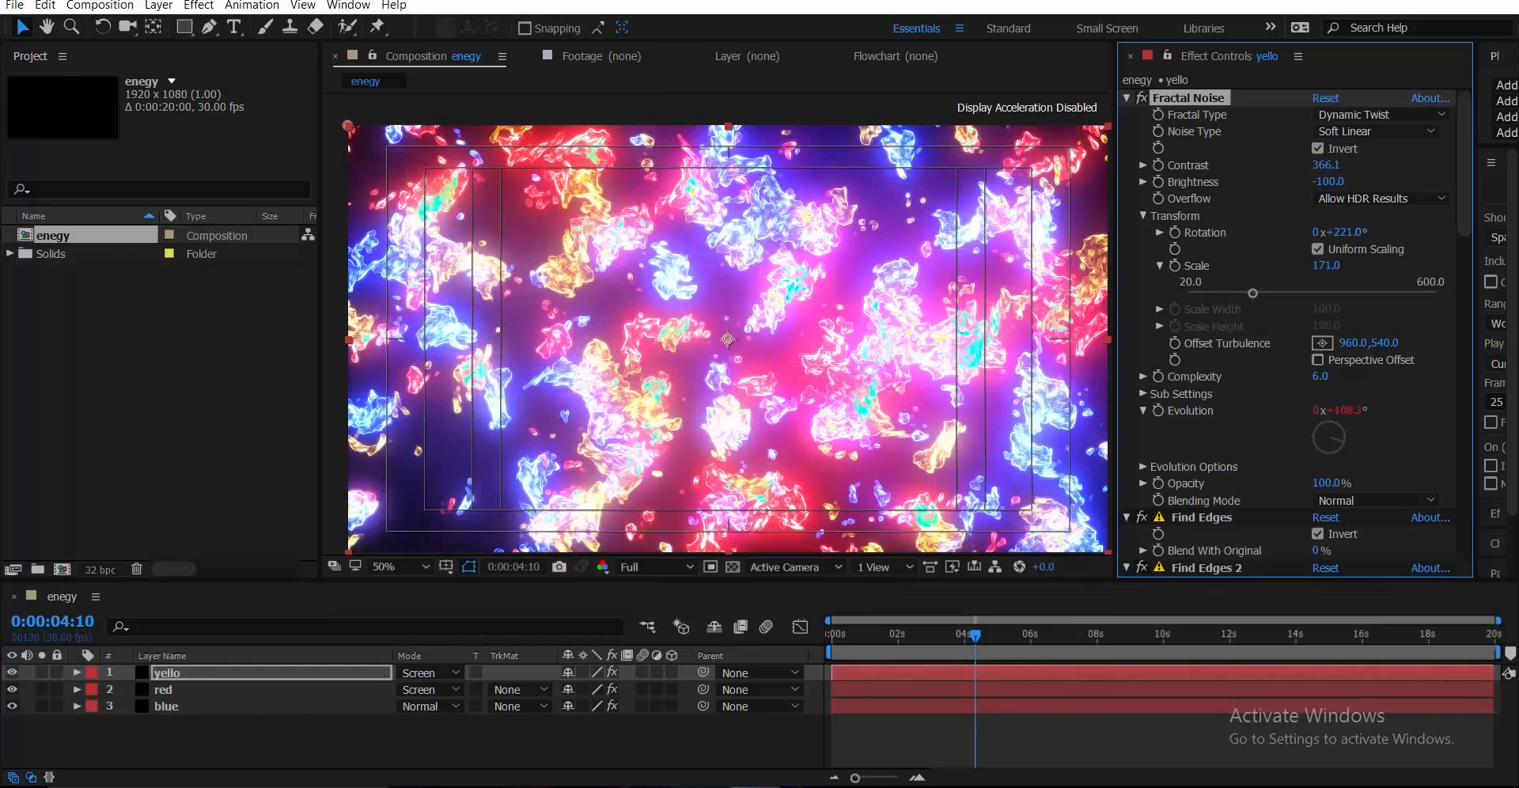
pyautogui.click(1348, 231)
pyautogui.write('180')
pyautogui.press('Return')
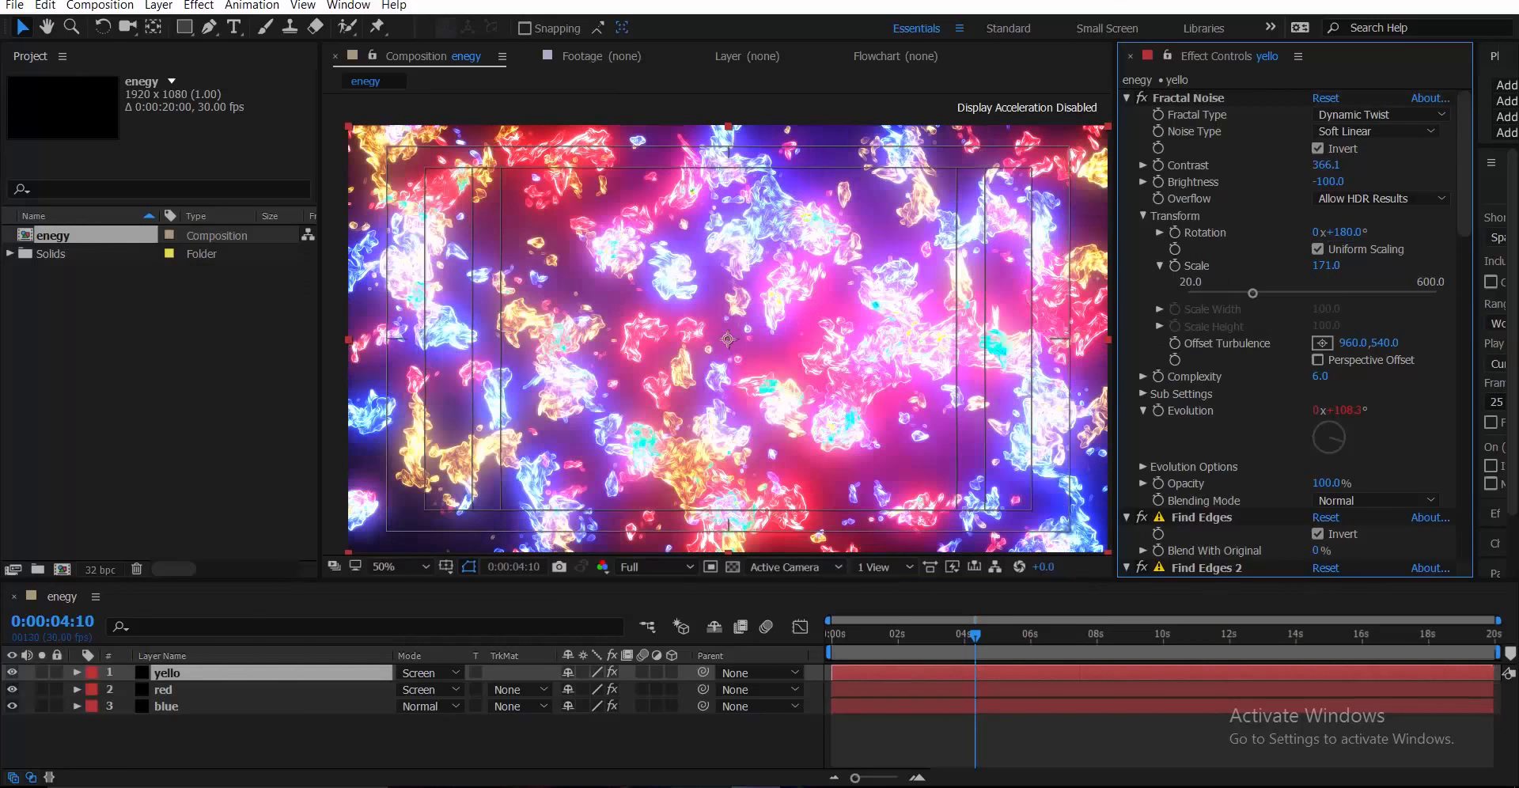
# - Set the yello layer's Fractal Noise contrast to 378.1 and brightness to -121, and check the result at 0:00:06:00 and 0:00:09:06
pyautogui.moveTo(1328, 182)
pyautogui.mouseDown()
pyautogui.moveTo(1312, 182)
pyautogui.moveTo(1336, 166)
pyautogui.mouseUp()
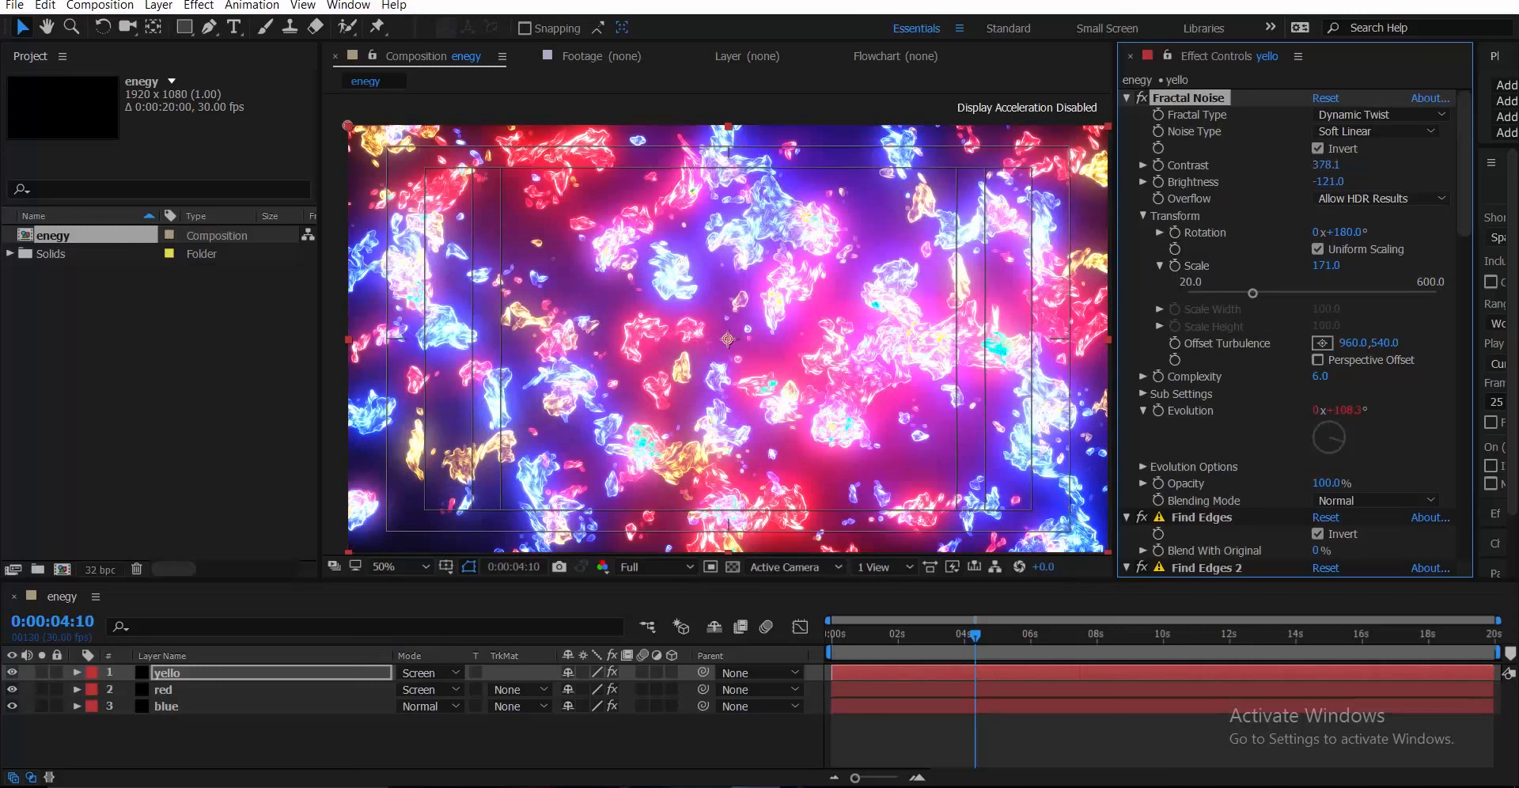
pyautogui.press('.')
pyautogui.press('.')
pyautogui.press(',')
pyautogui.click(1030, 636)
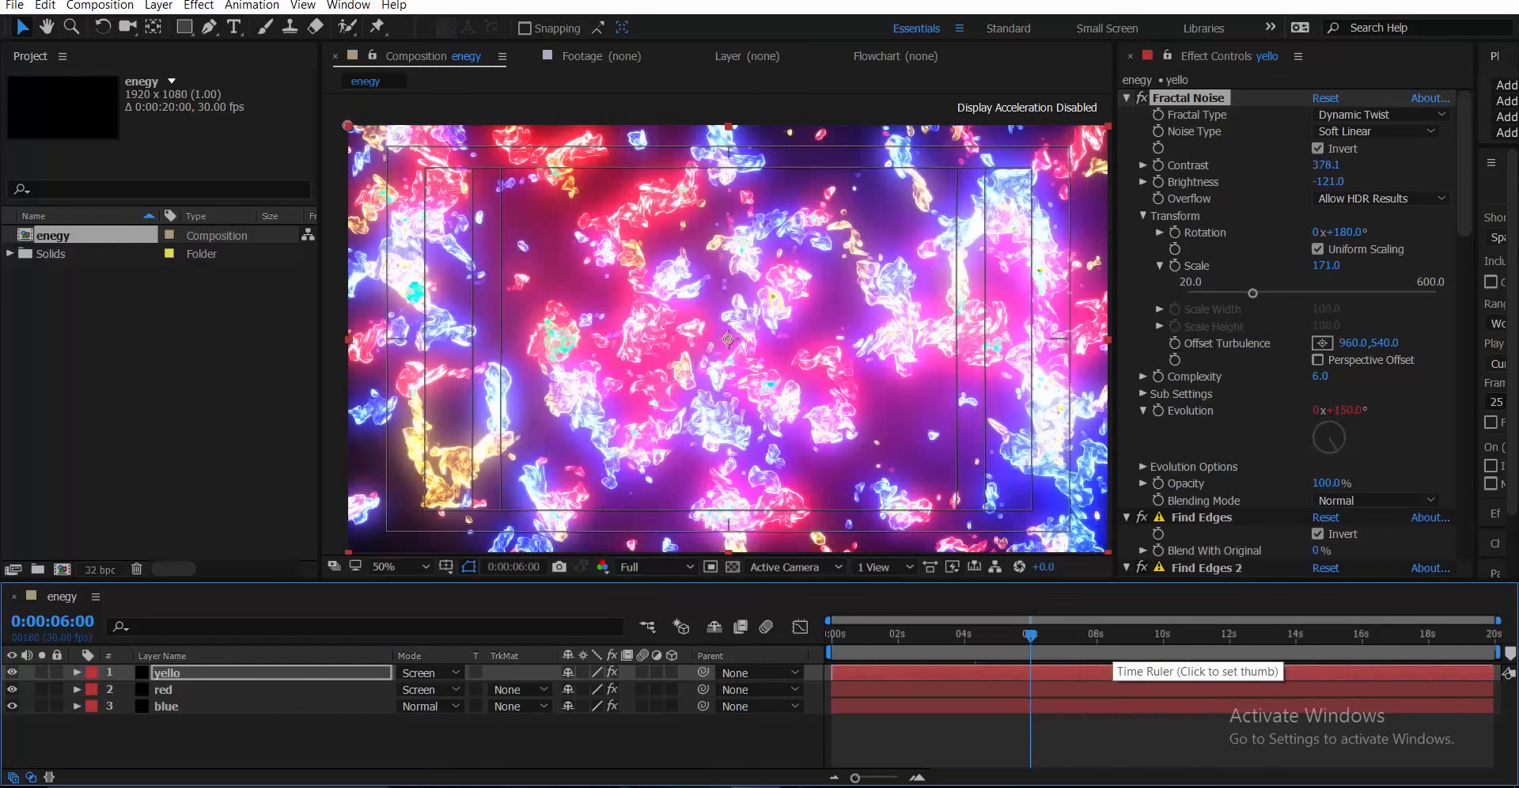
pyautogui.click(1137, 636)
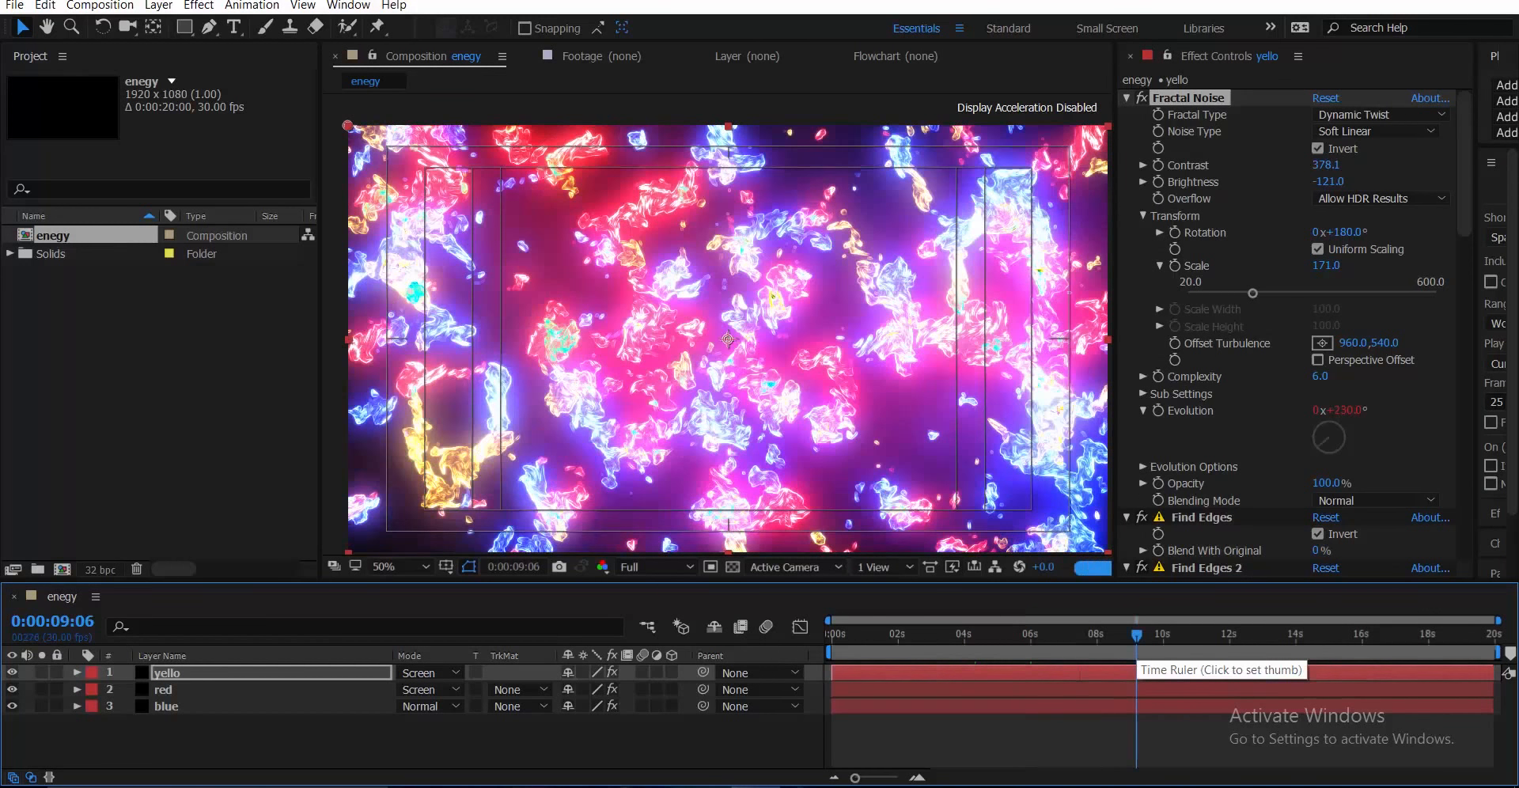
# - Add a new adjustment layer above the yello, red and blue layers
pyautogui.rightClick(272, 735)
pyautogui.moveTo(316, 572)
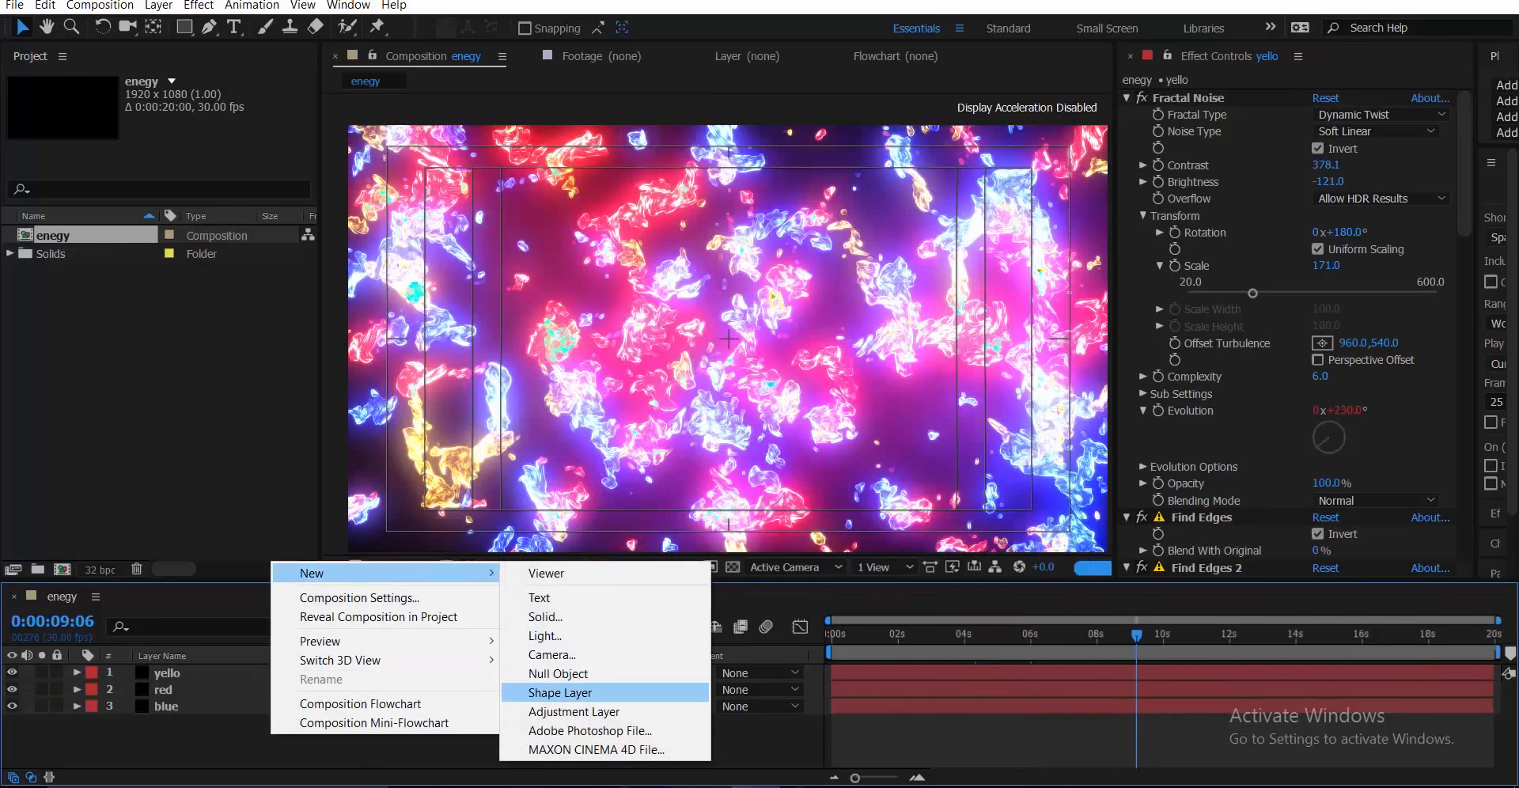
pyautogui.click(573, 711)
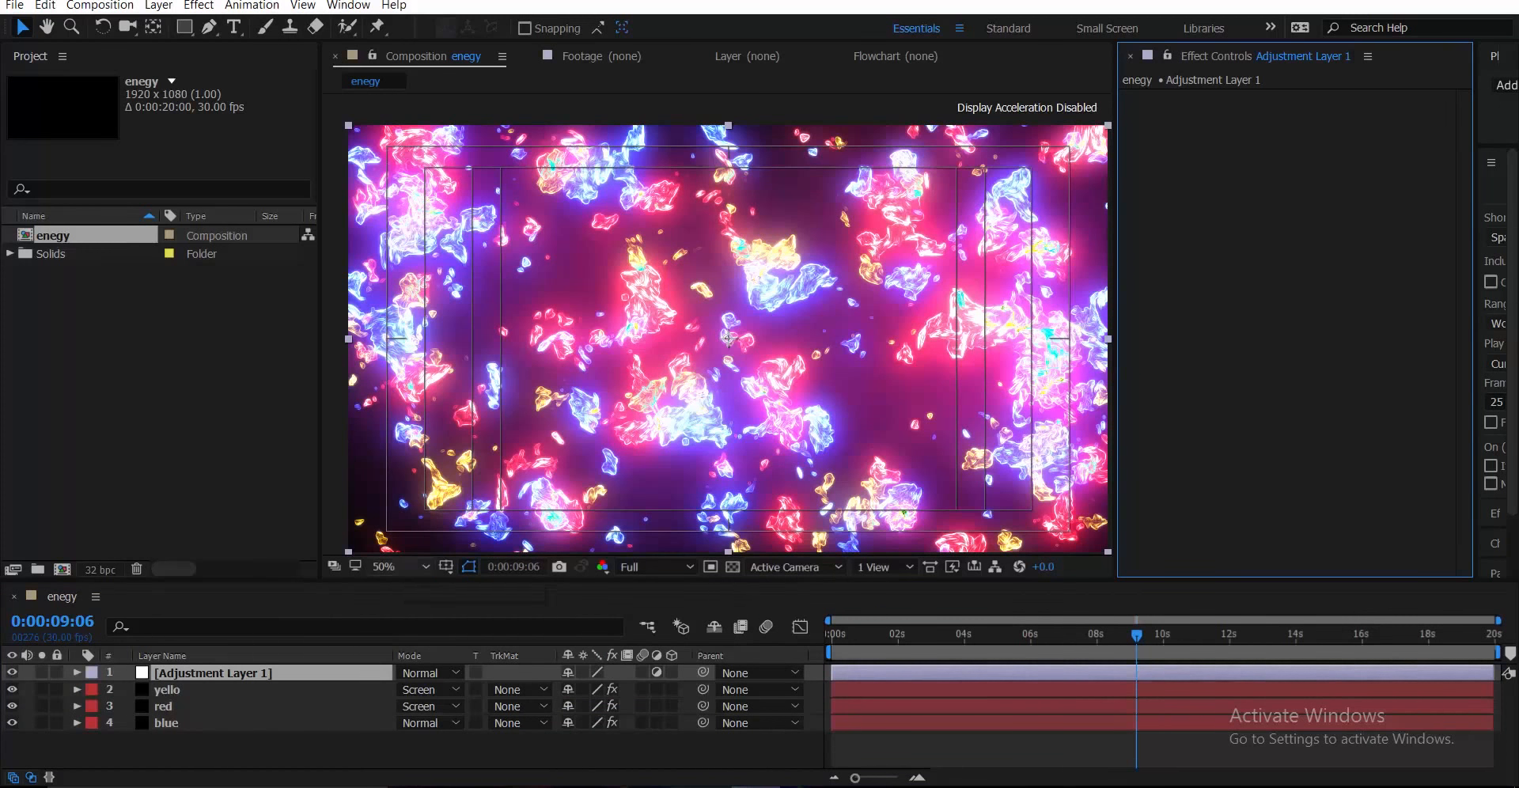
# - Fit the composition in the viewer and turn off the title/action safe guides
pyautogui.click(388, 566)
pyautogui.click(427, 274)
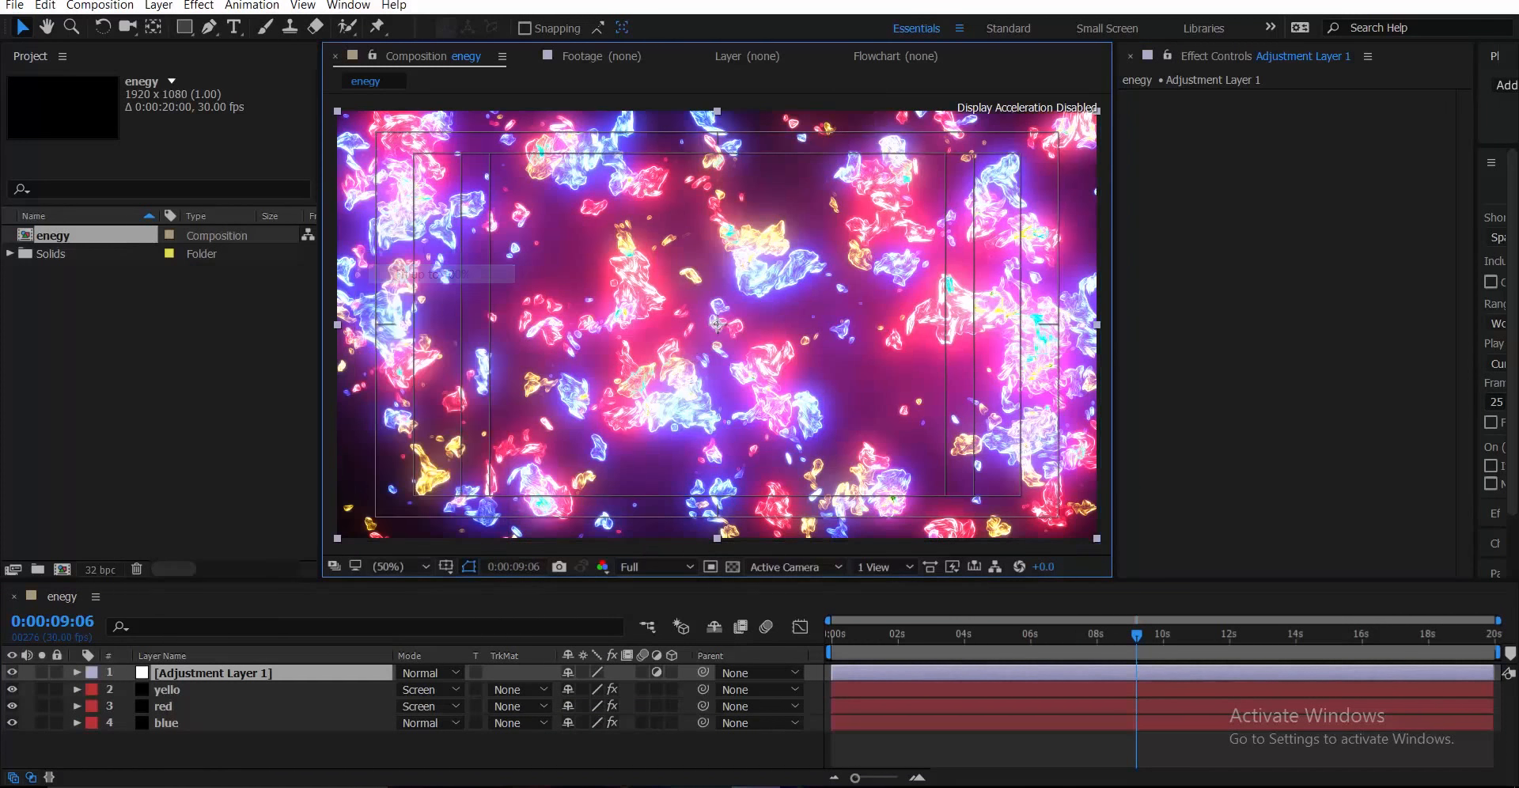
pyautogui.click(446, 566)
pyautogui.click(514, 587)
# - Apply a Curves effect to the adjustment layer and pull the lower part of the RGB curve down to darken the shadows
pyautogui.click(1309, 273)
pyautogui.hotkey('ctrl', 'space')
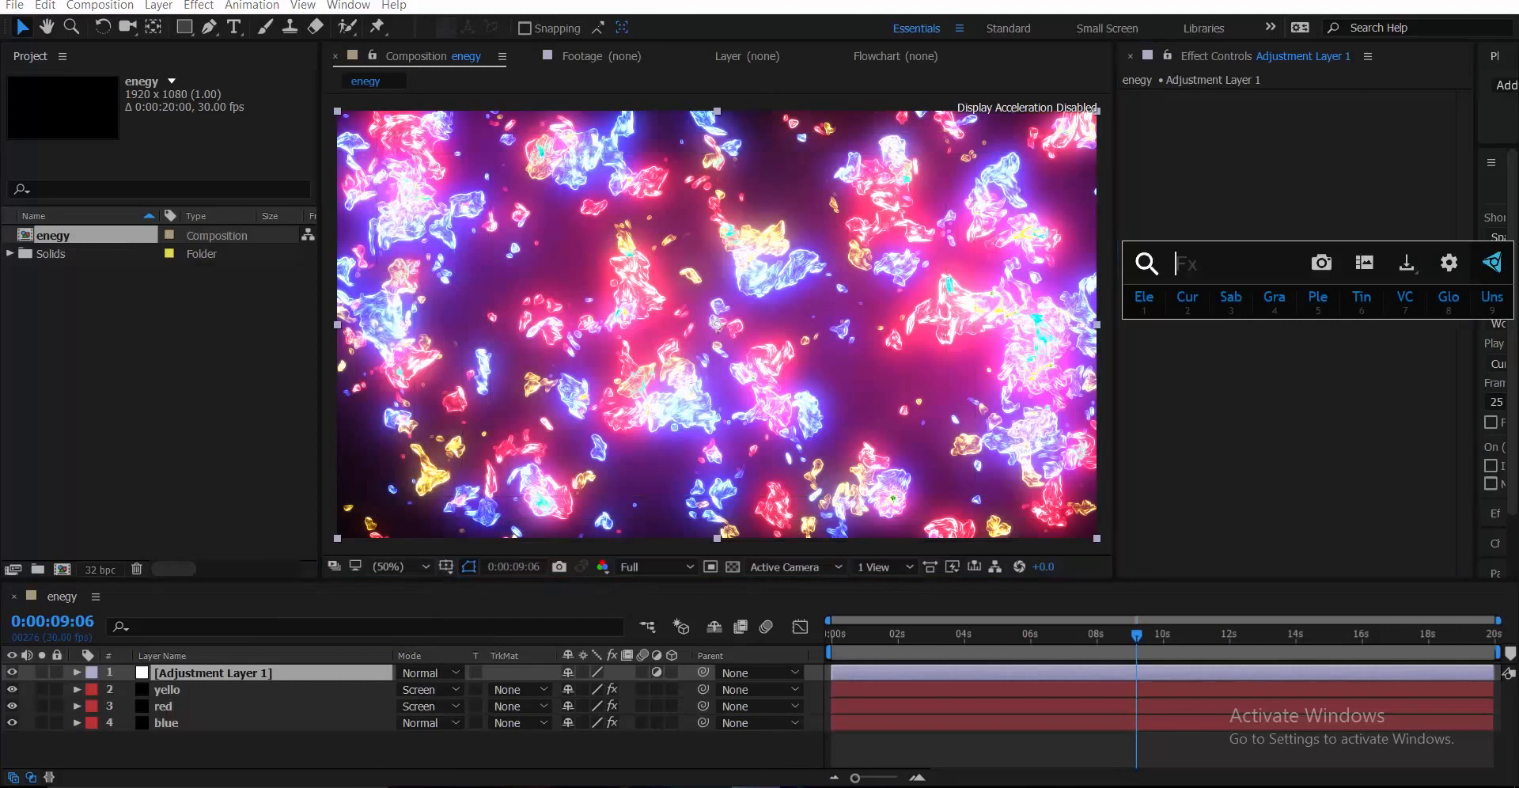
pyautogui.click(1187, 298)
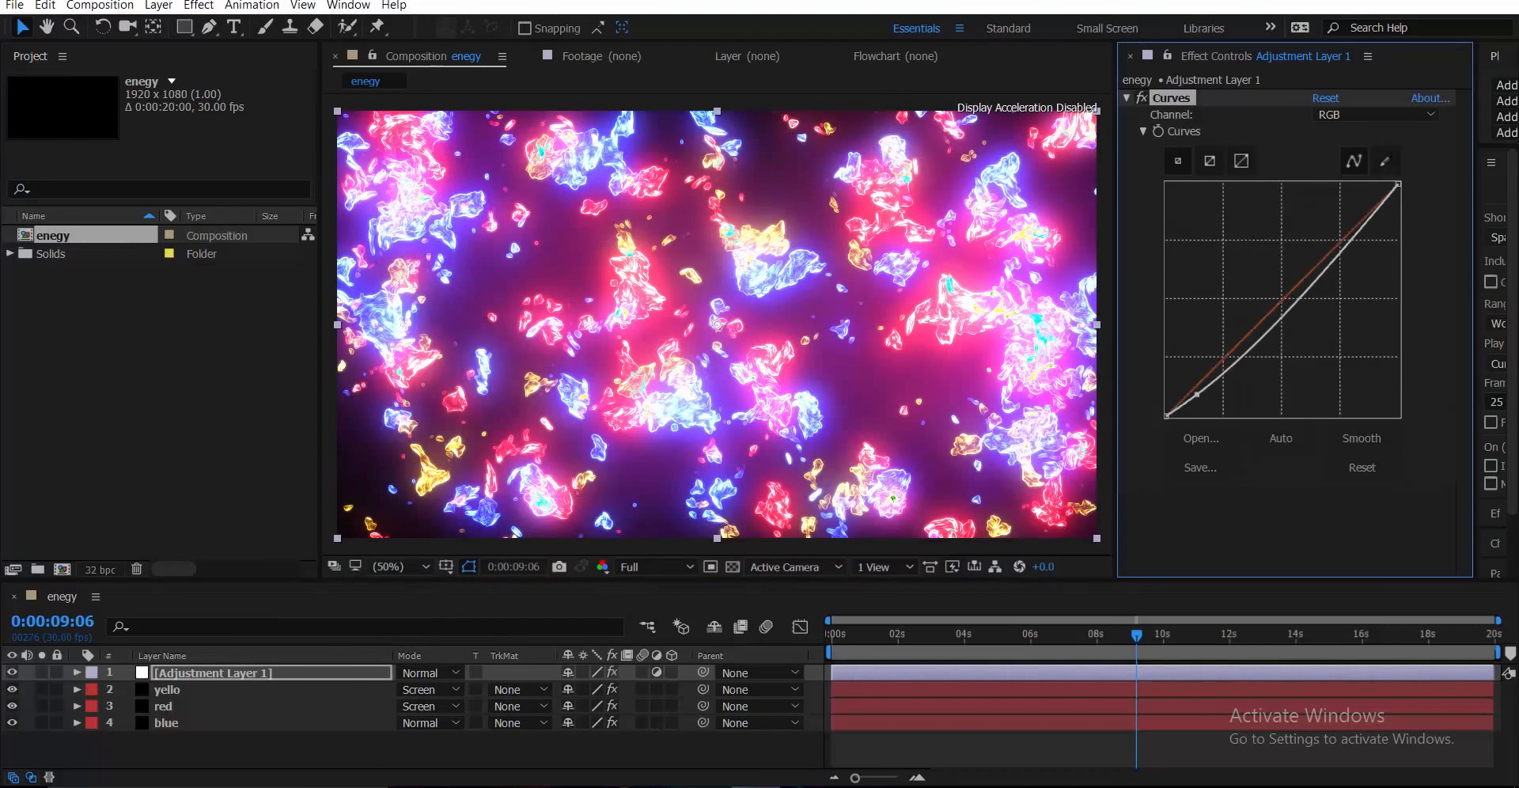
pyautogui.moveTo(1196, 393); pyautogui.dragTo(1210, 393)
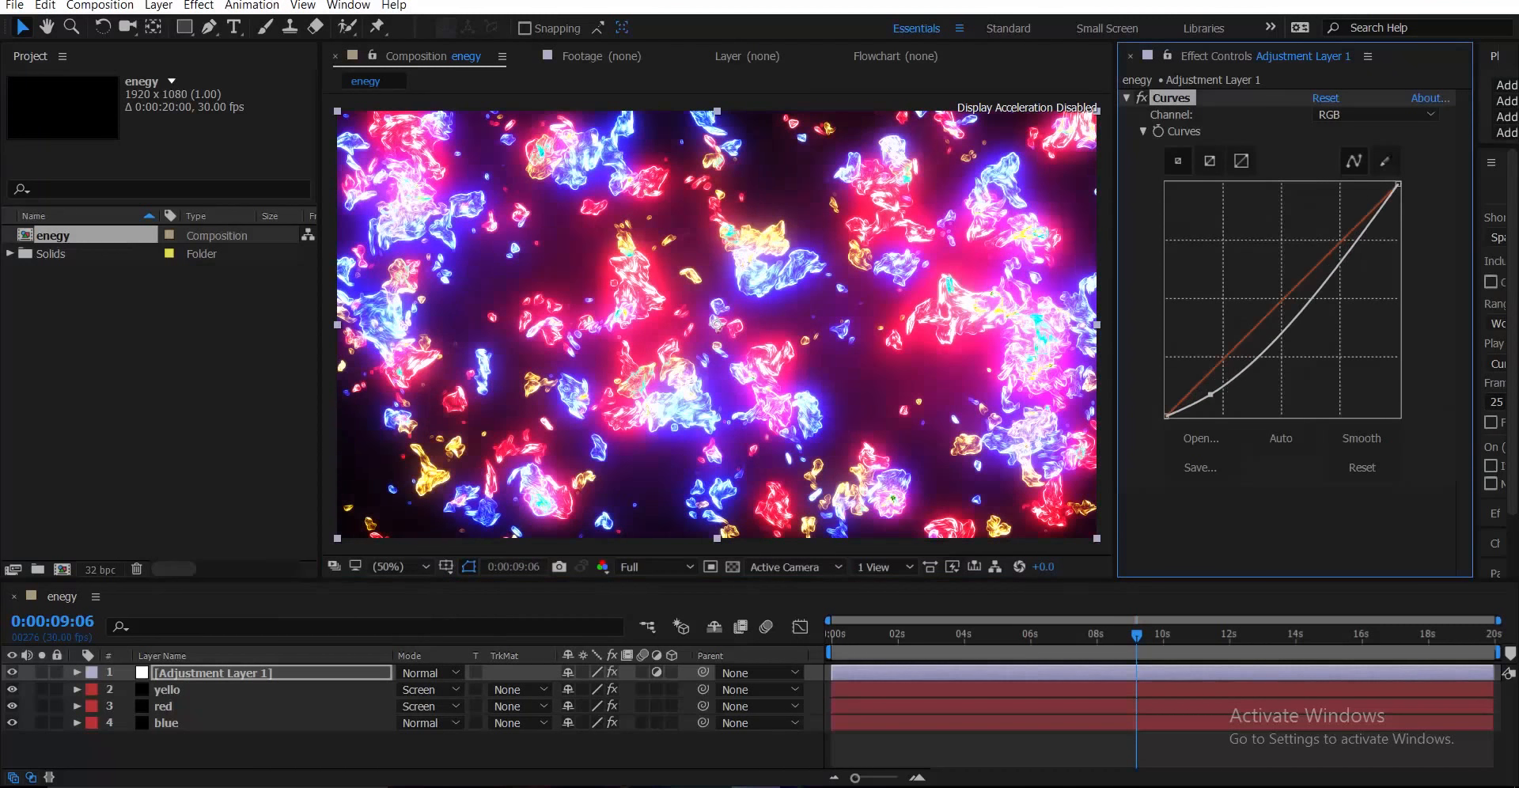
# - Add a Tint effect to the adjustment layer, place it above Curves and set Amount to Tint to 25%
pyautogui.hotkey('ctrl', 'space')
pyautogui.write('ti')
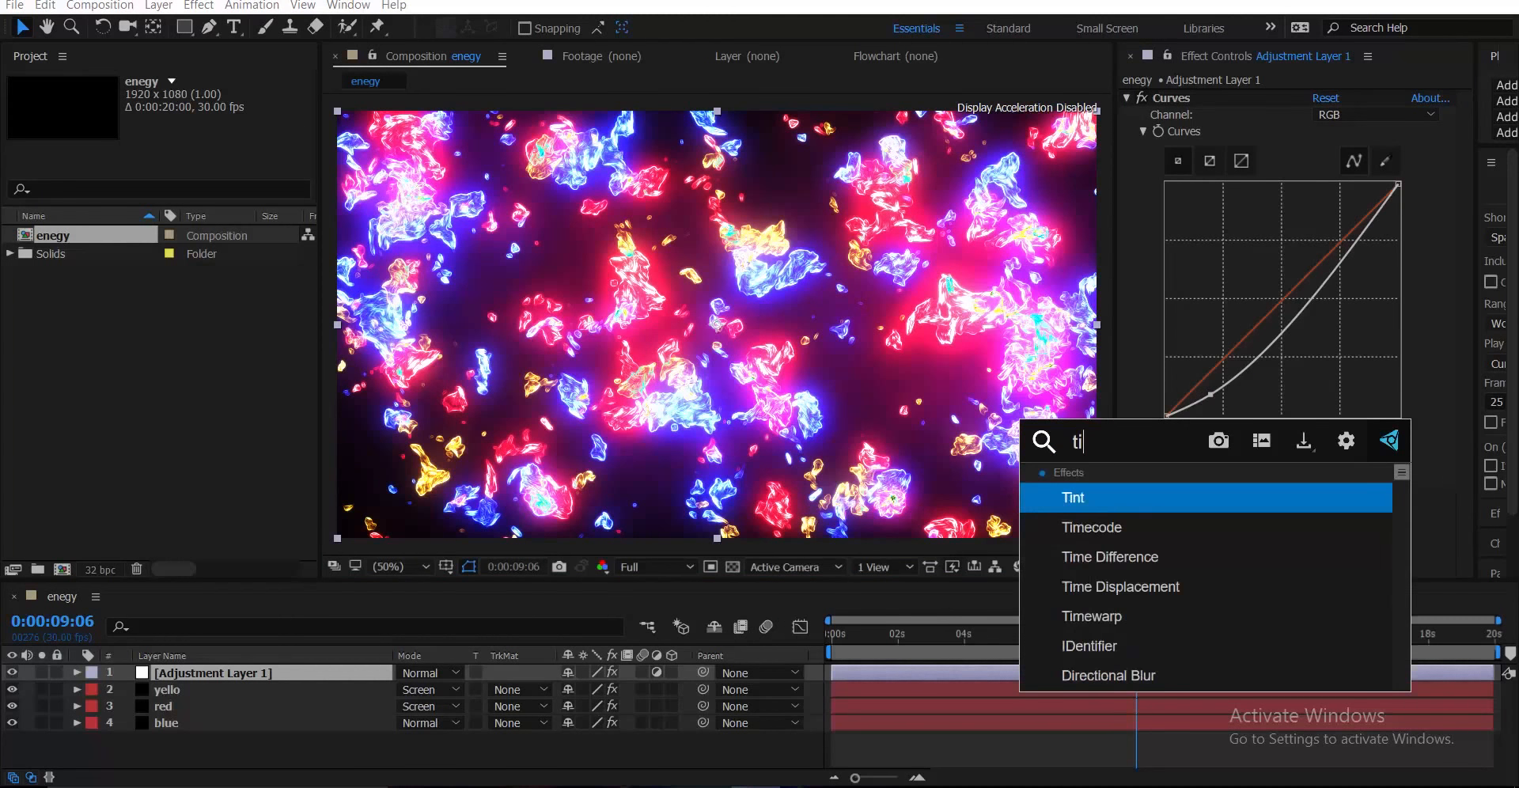
pyautogui.press('Return')
pyautogui.moveTo(1164, 497); pyautogui.dragTo(1170, 93)
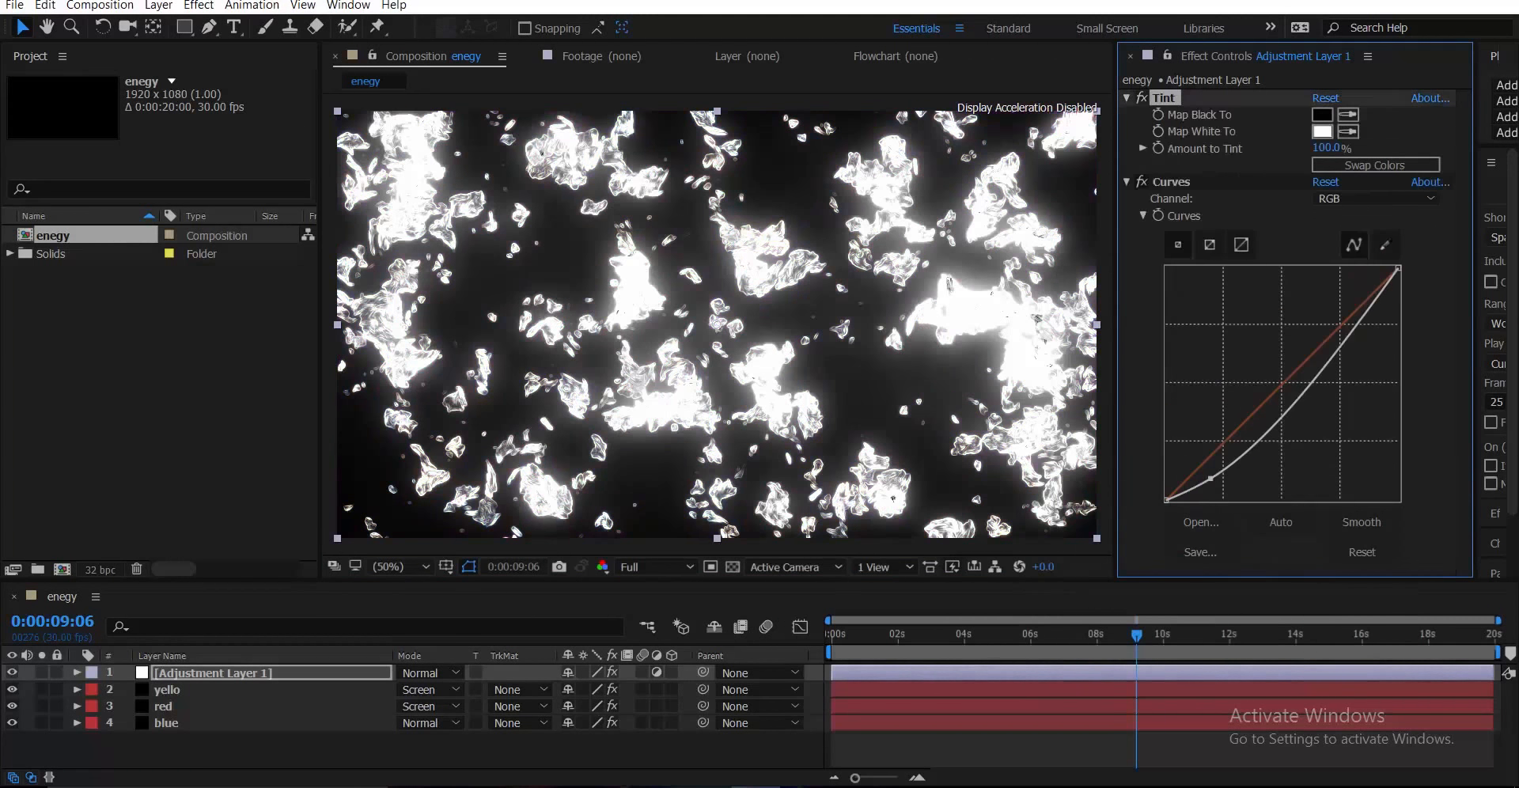
pyautogui.moveTo(1326, 148); pyautogui.dragTo(1272, 148)
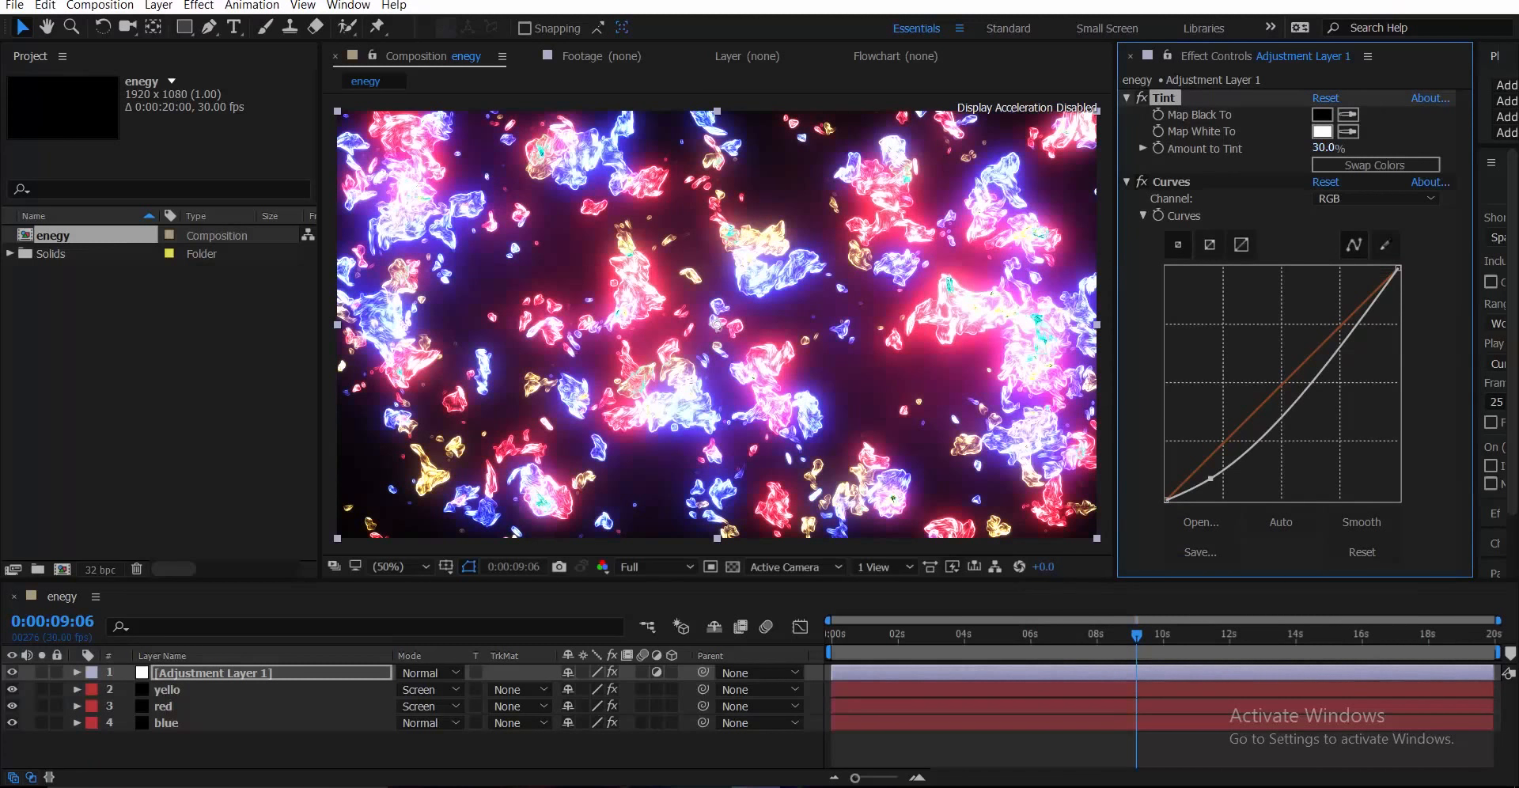
pyautogui.click(1325, 147)
pyautogui.write('25')
pyautogui.press('Return')
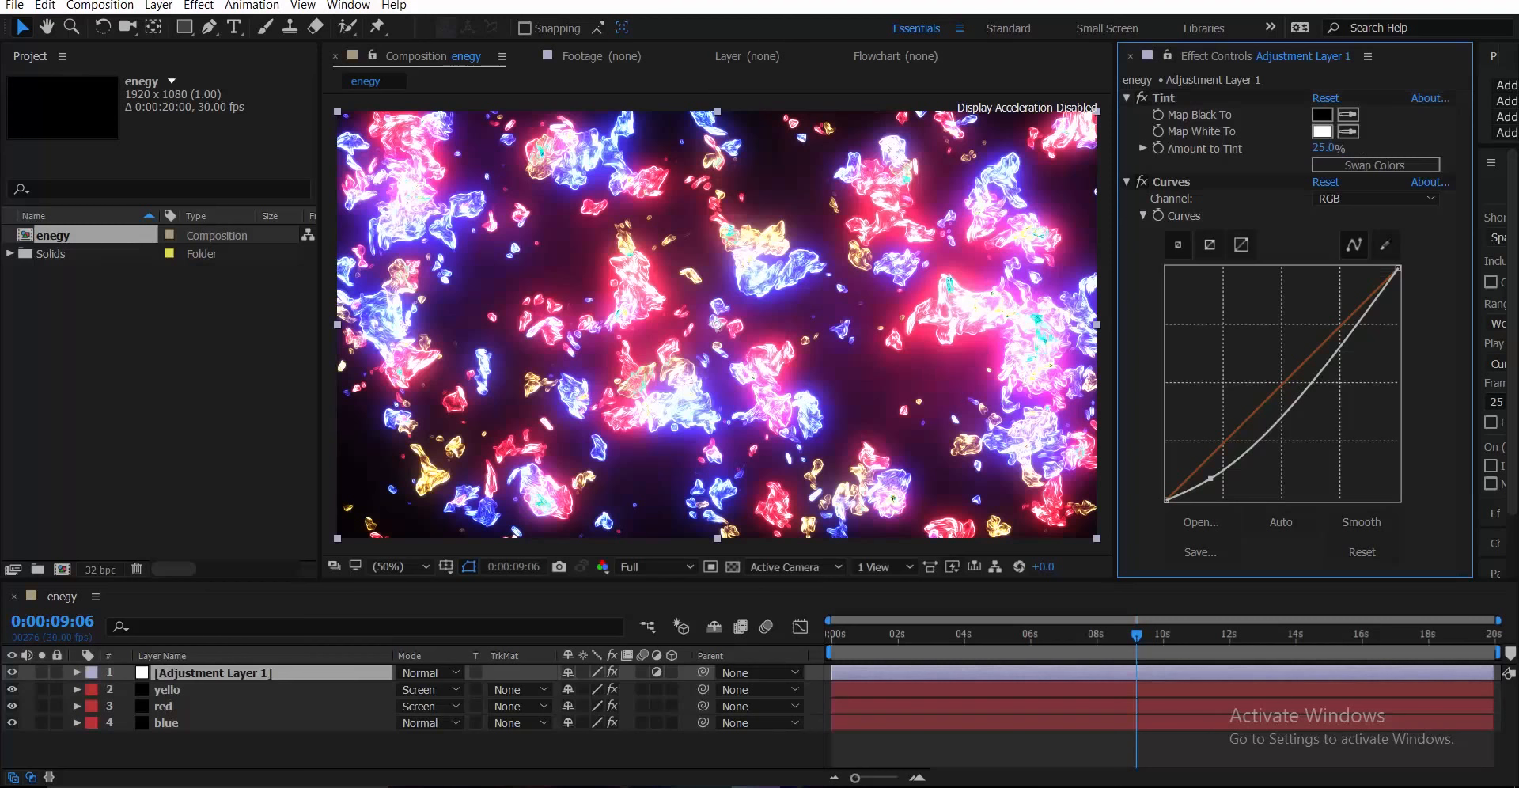
# - Save the project in the may folder as "energy texture"
pyautogui.hotkey('ctrl', 's')
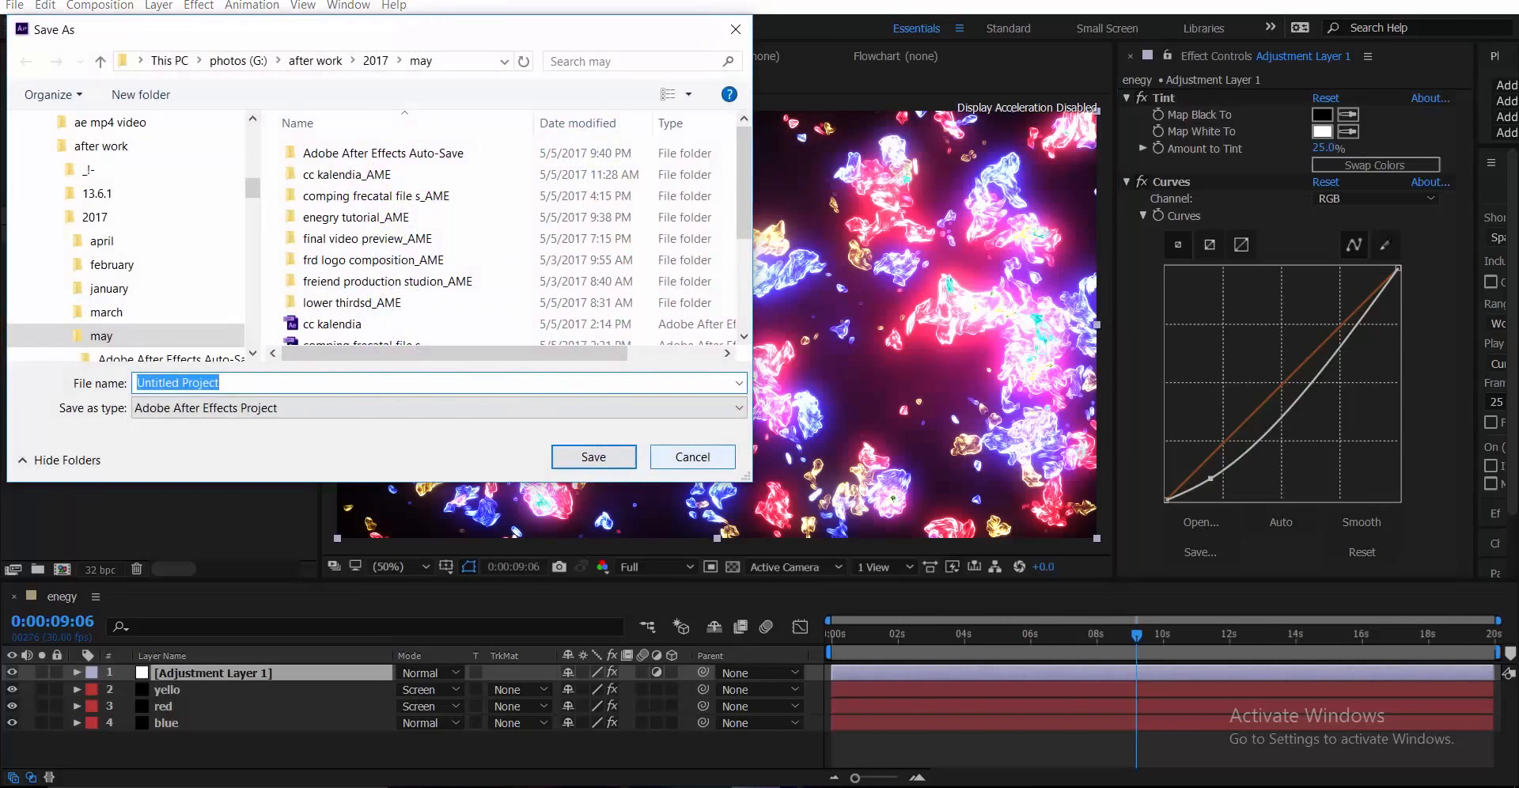
pyautogui.write('ener')
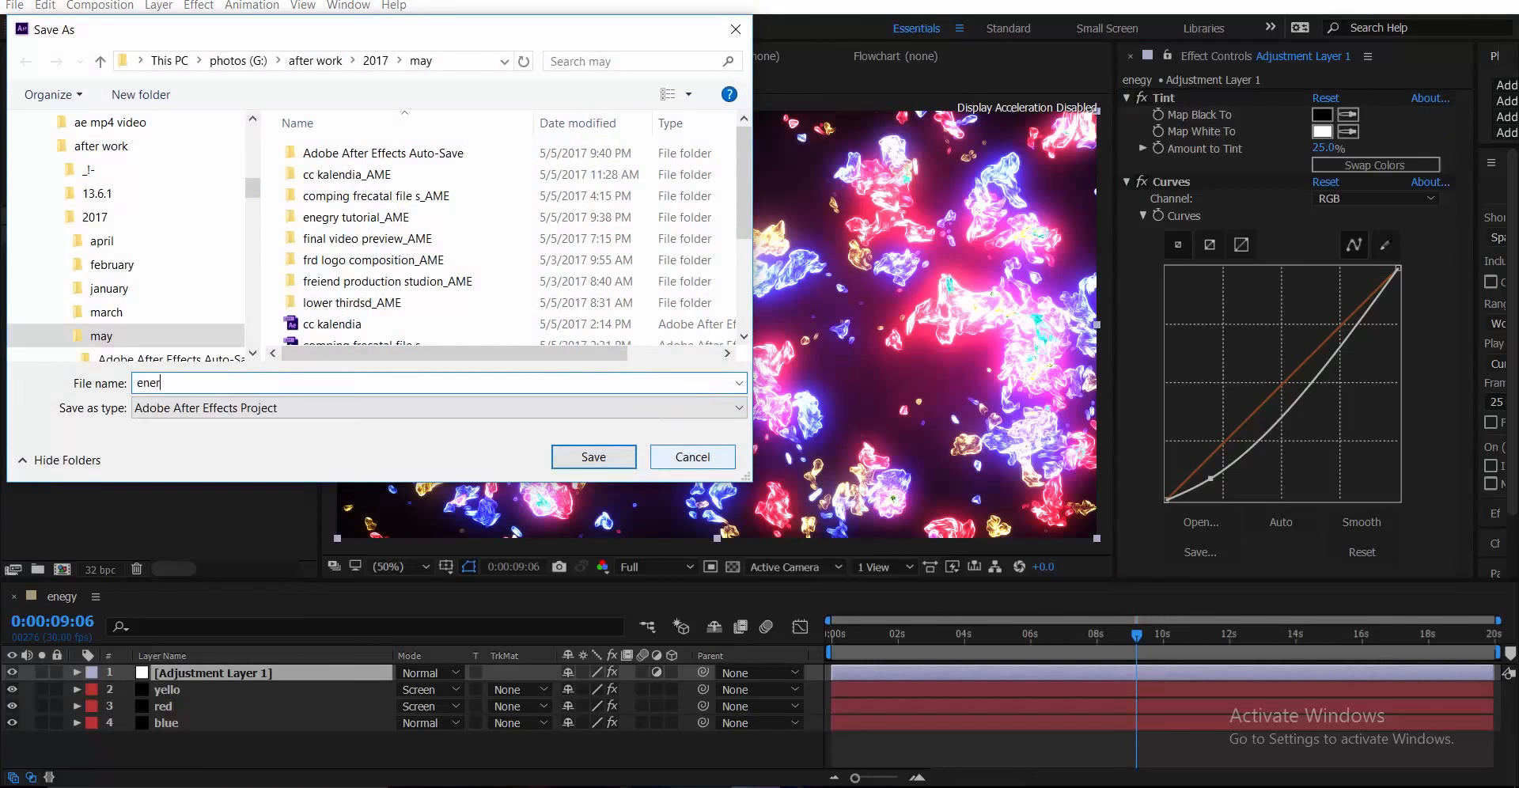
pyautogui.write('gy texture')
pyautogui.press('Return')
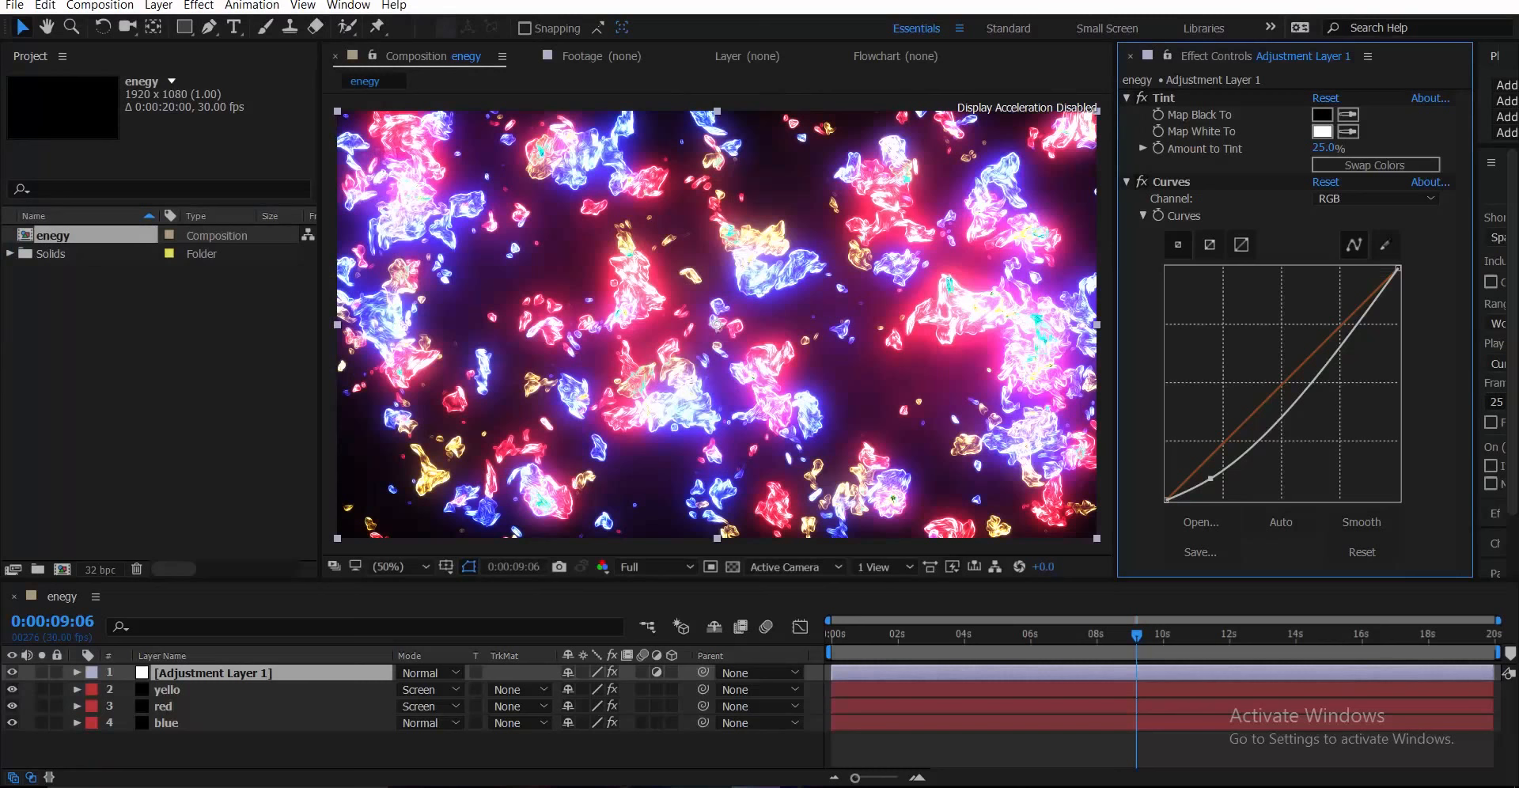
# - Pre-compose the adjustment, yello, red and blue layers into a new composition named "energy texture", moving all attributes into it
pyautogui.scroll(1, 717, 324)
pyautogui.scroll(-2, 717, 325)
pyautogui.scroll(1, 717, 324)
pyautogui.moveTo(1080, 753); pyautogui.dragTo(997, 674)
pyautogui.scroll(-2, 717, 325)
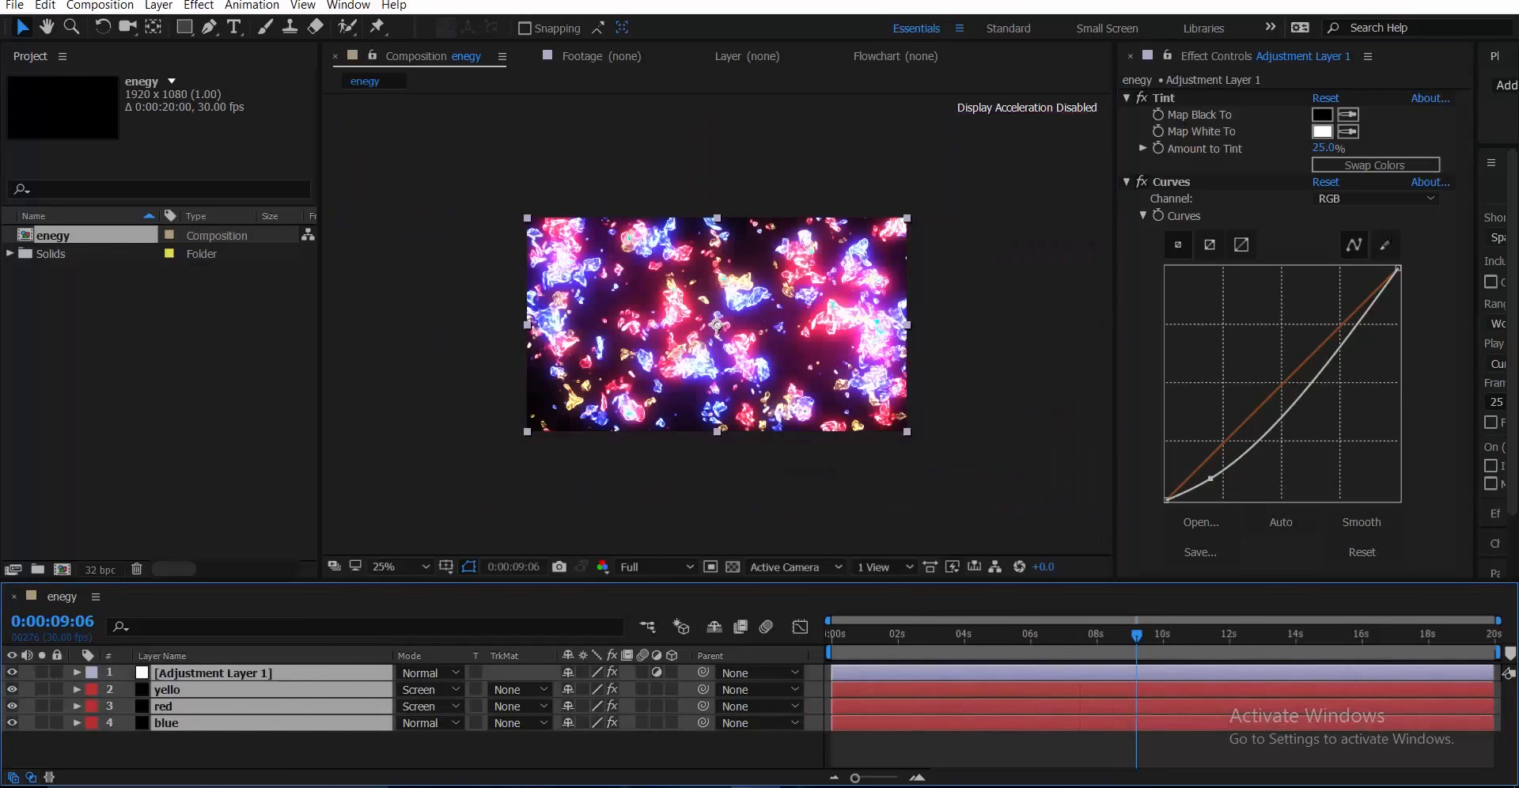
pyautogui.scroll(2, 716, 324)
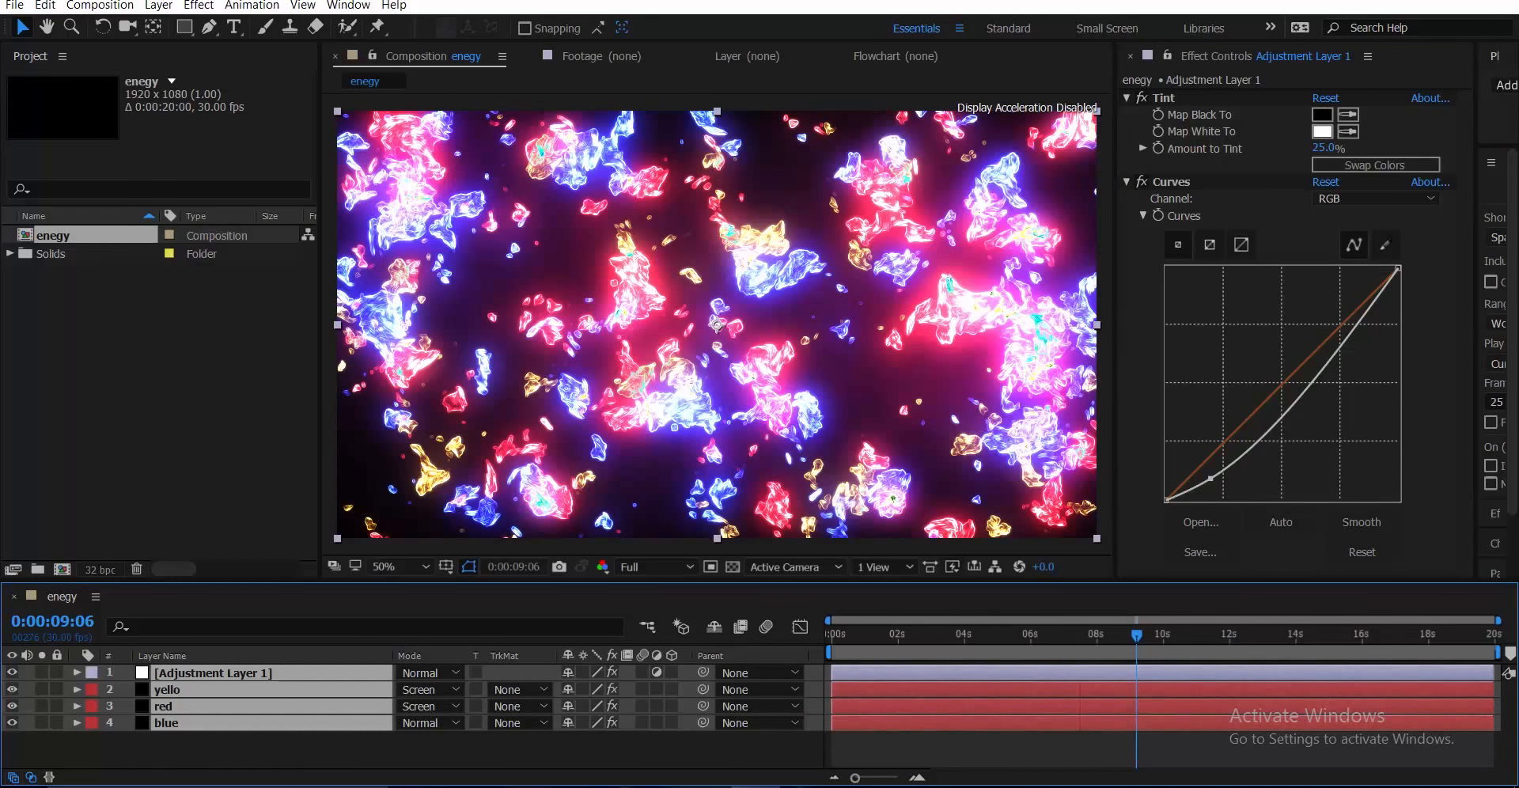
pyautogui.click(153, 378)
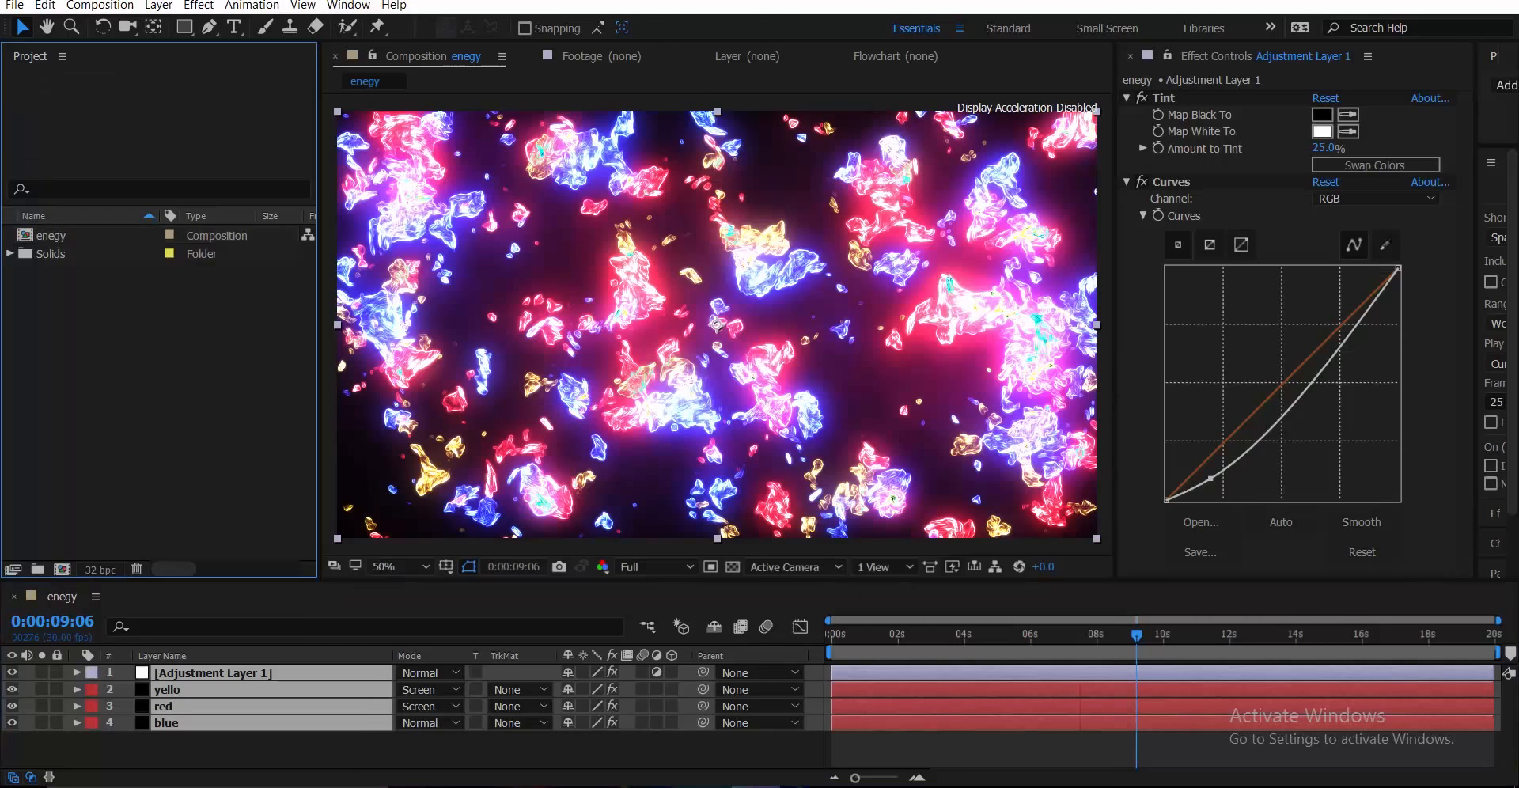
pyautogui.click(158, 5)
pyautogui.click(238, 559)
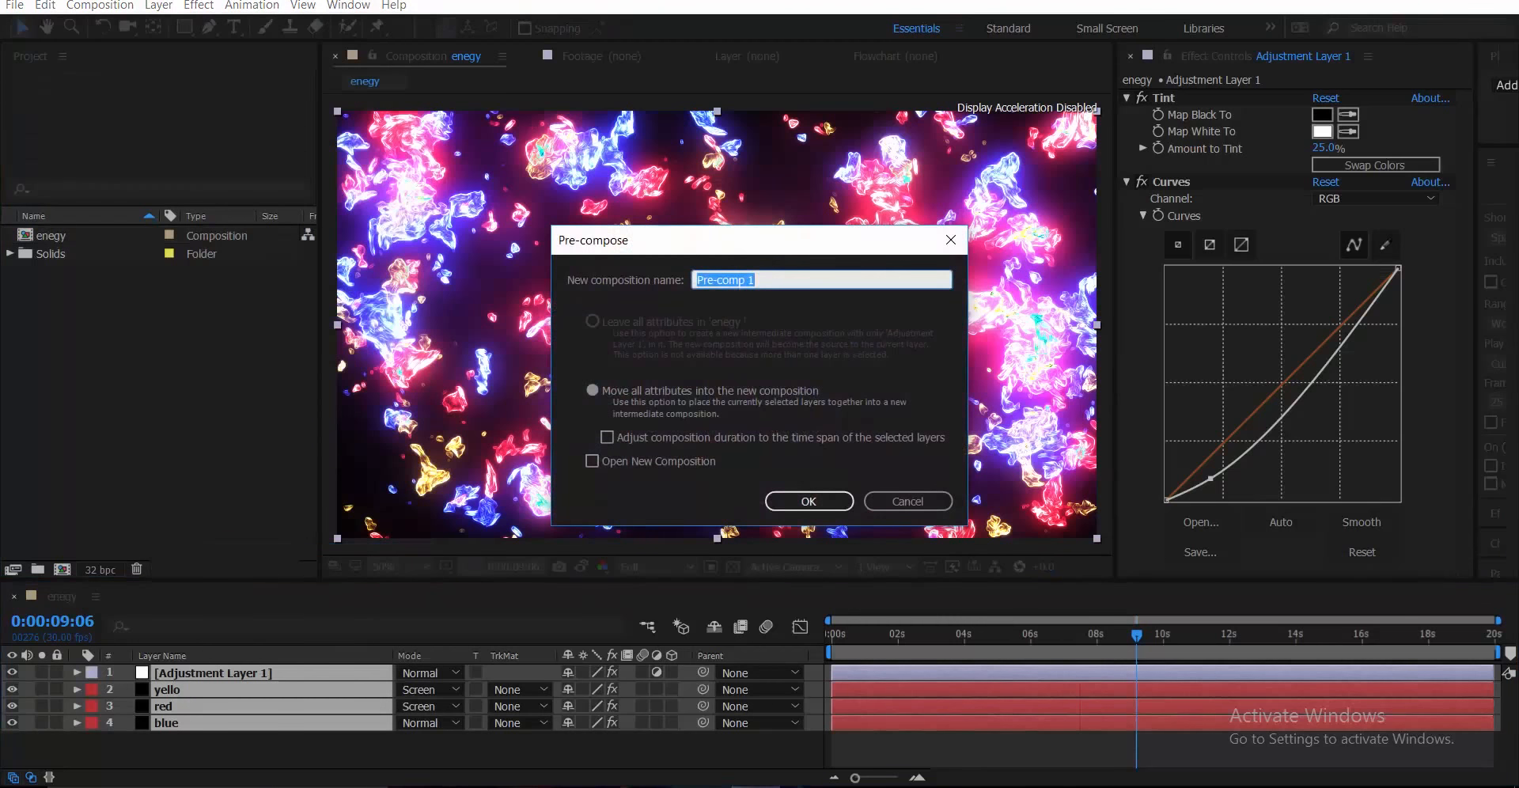
pyautogui.write('energy texture')
pyautogui.press('Return')
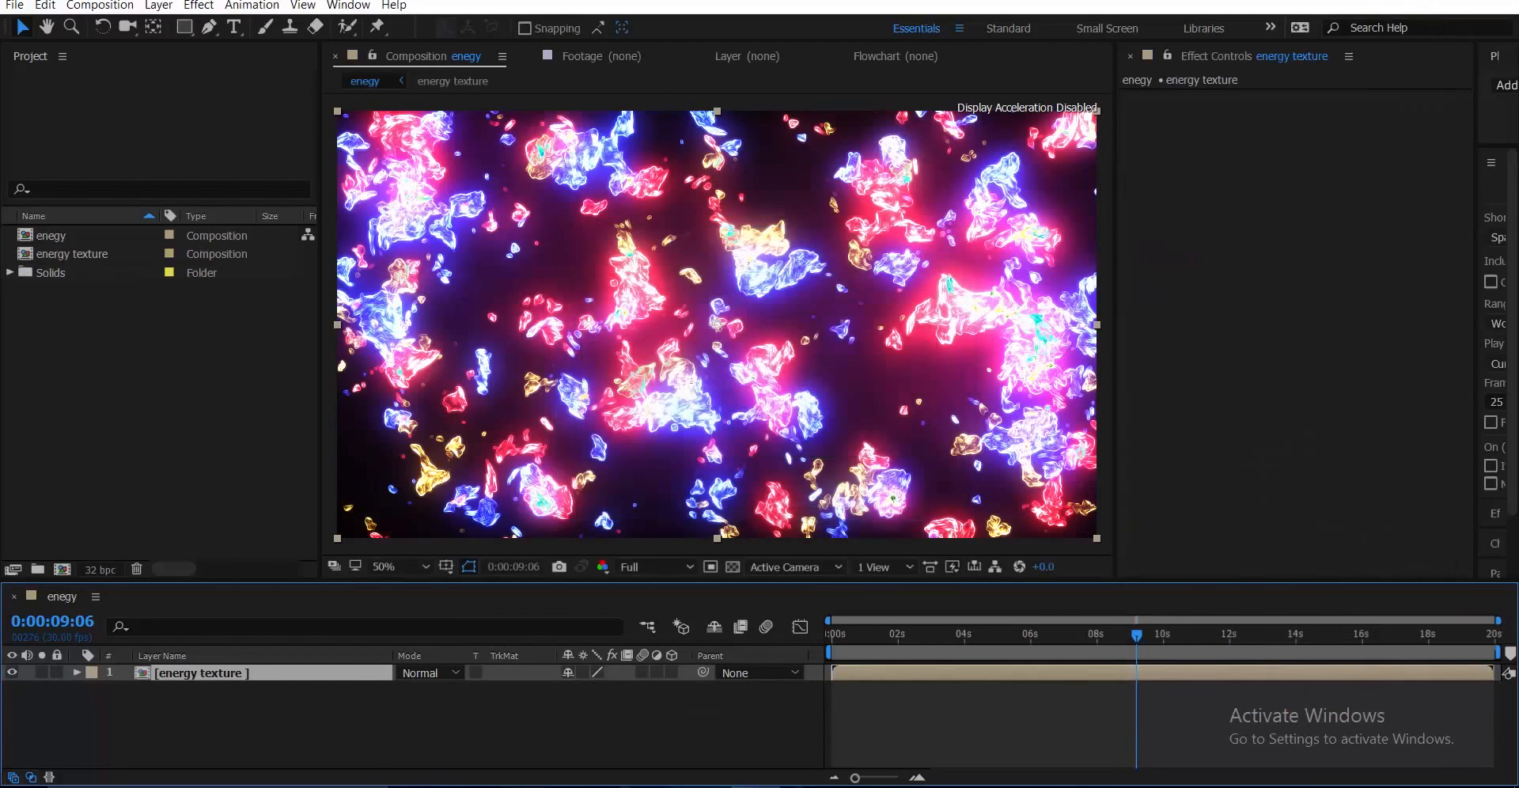
pyautogui.click(396, 724)
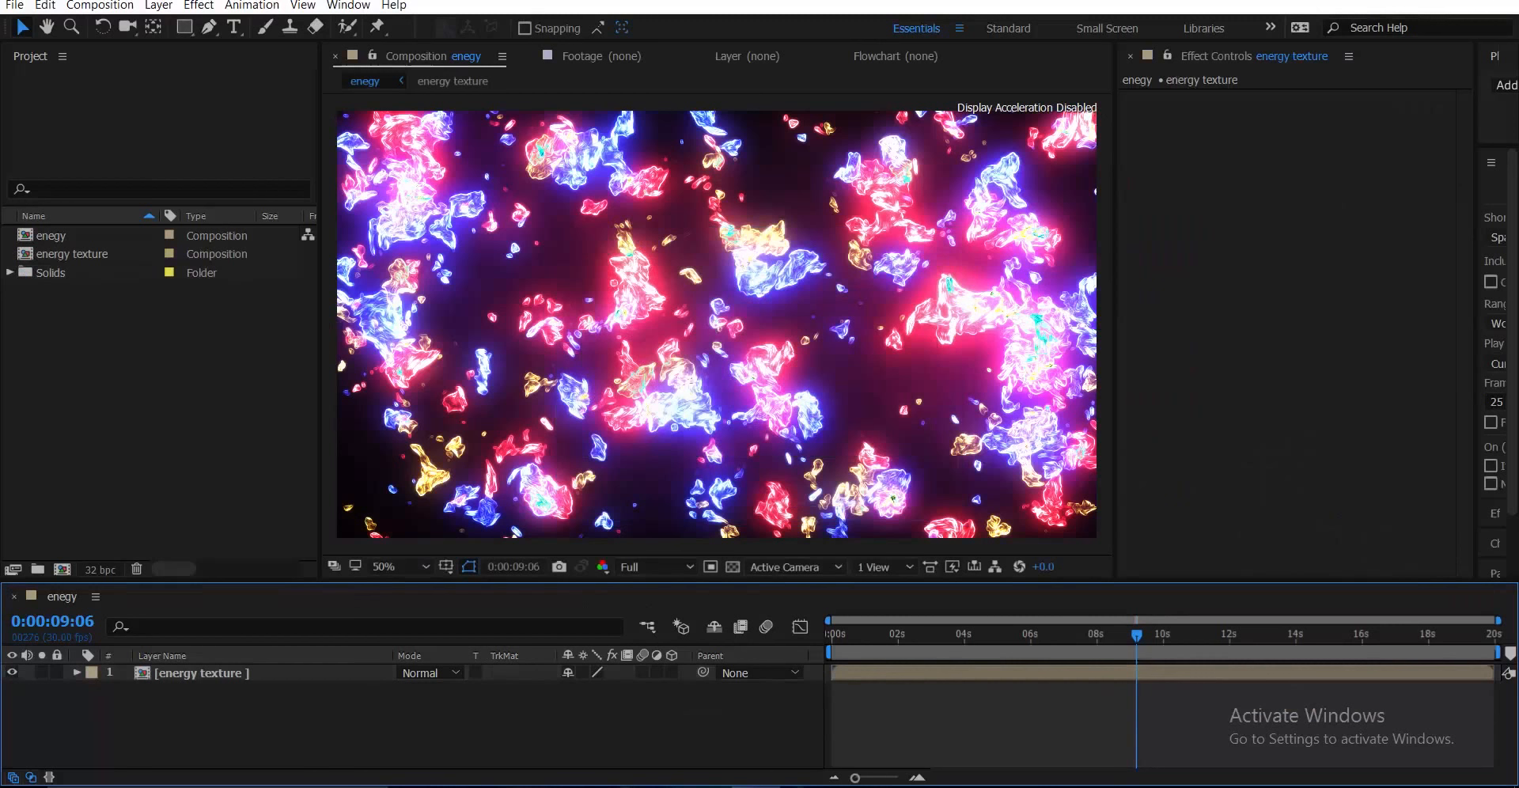
pyautogui.click(202, 673)
pyautogui.click(1294, 277)
pyautogui.hotkey('ctrl', 'space')
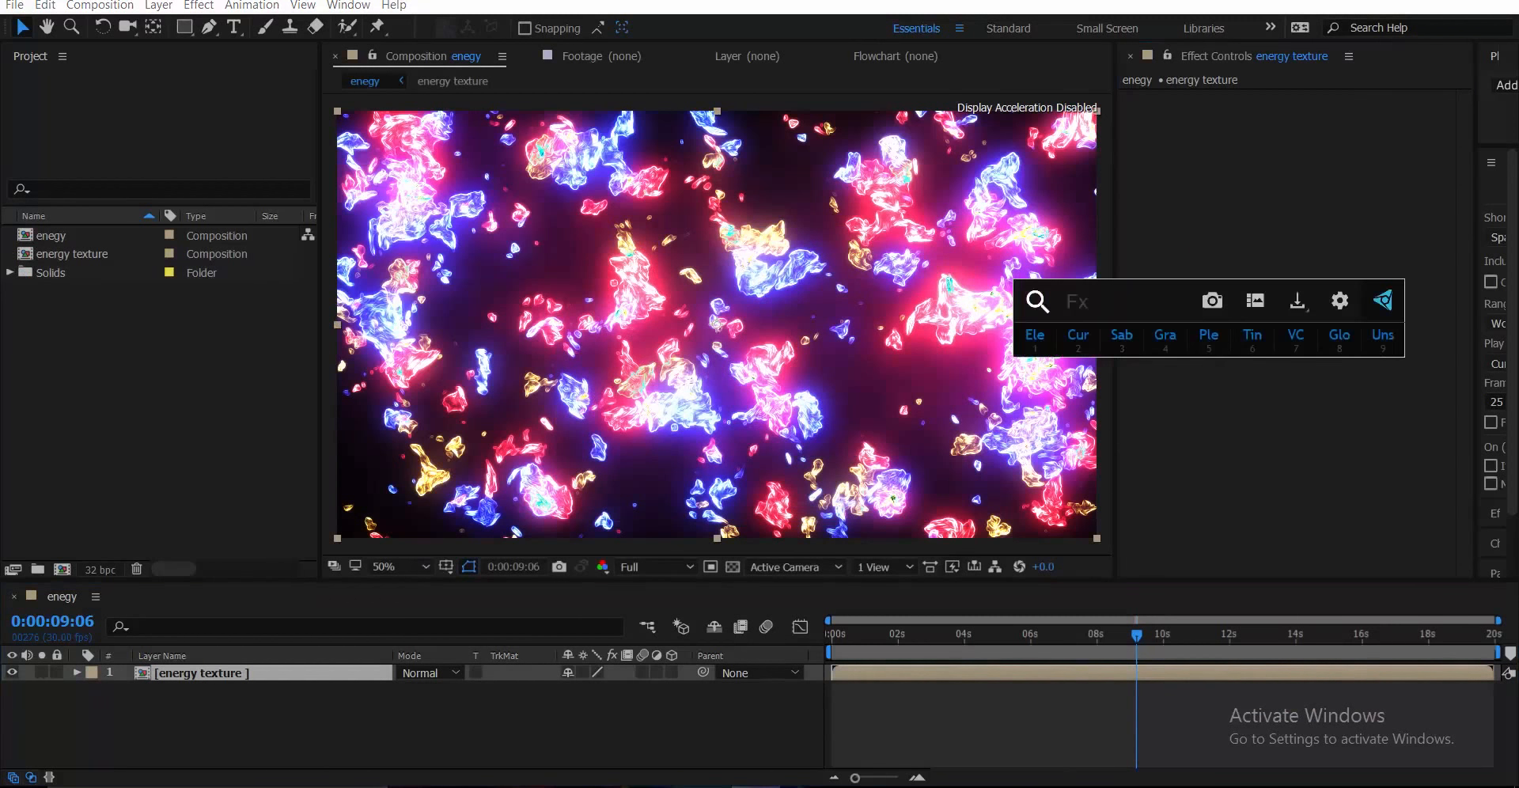
pyautogui.press('Escape')
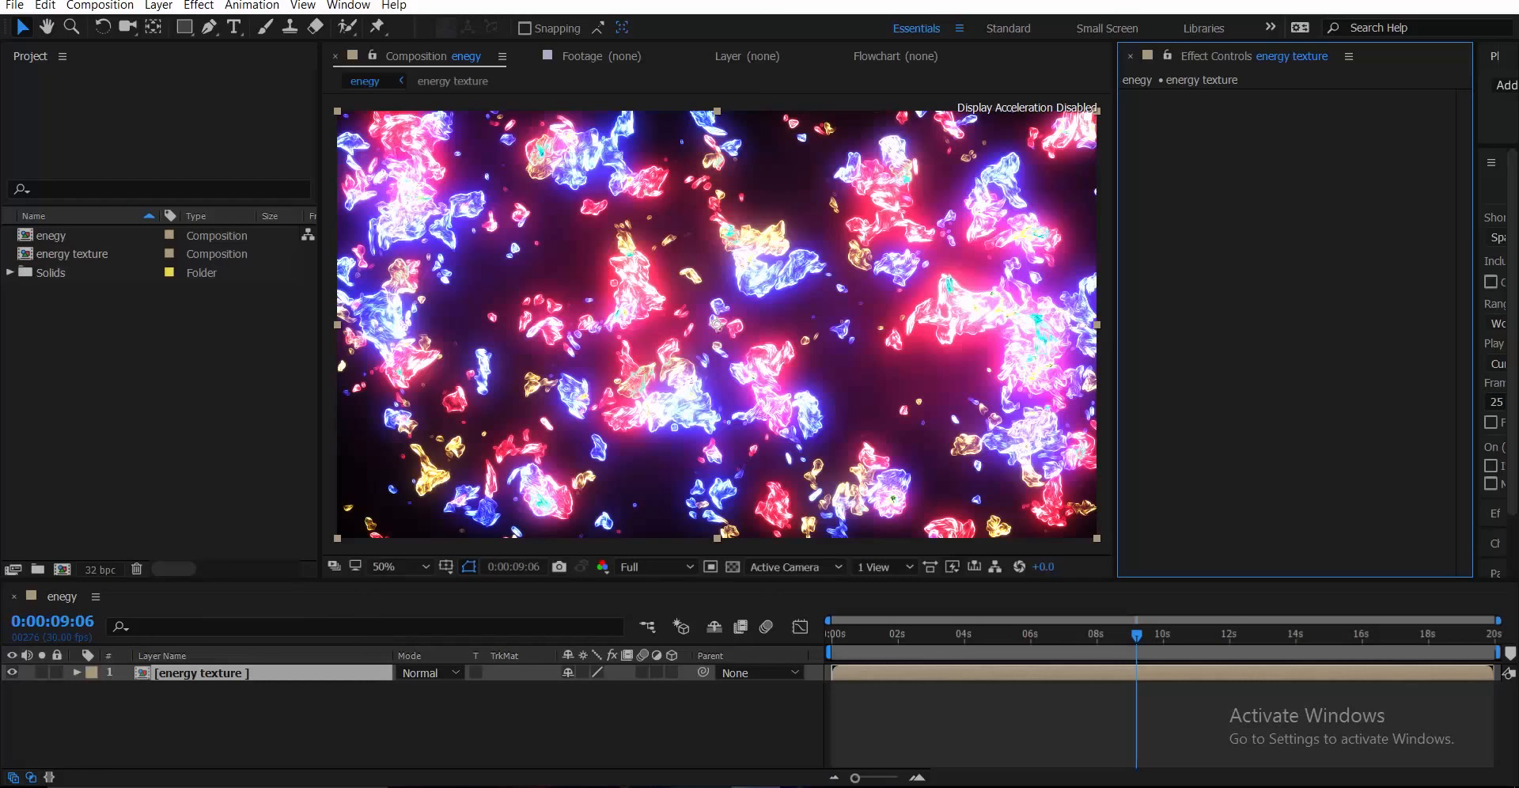
# - Apply the CC Lens effect to the energy texture layer
pyautogui.click(411, 724)
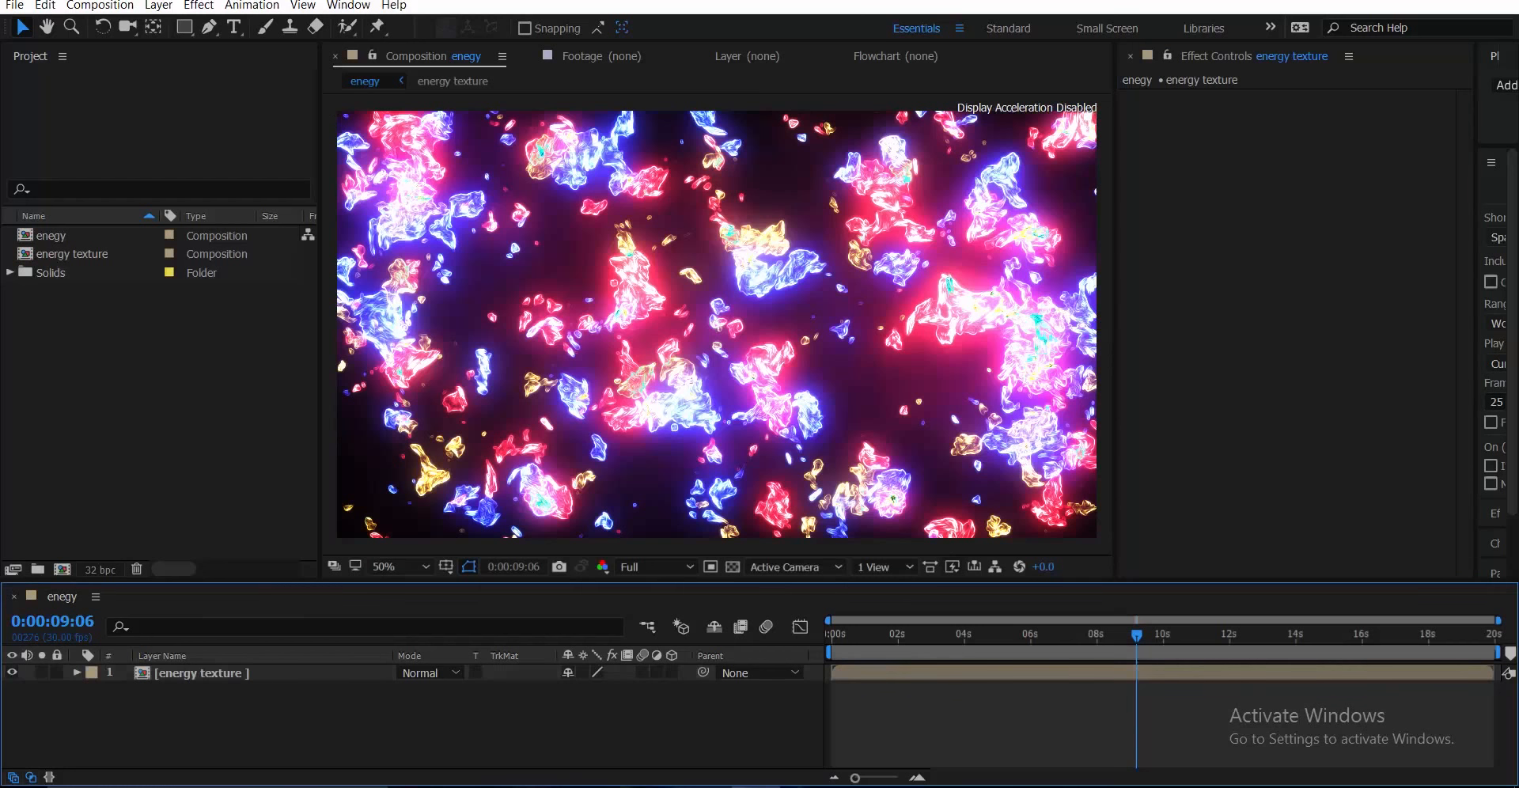
pyautogui.click(204, 673)
pyautogui.click(1184, 276)
pyautogui.hotkey('ctrl', 'space')
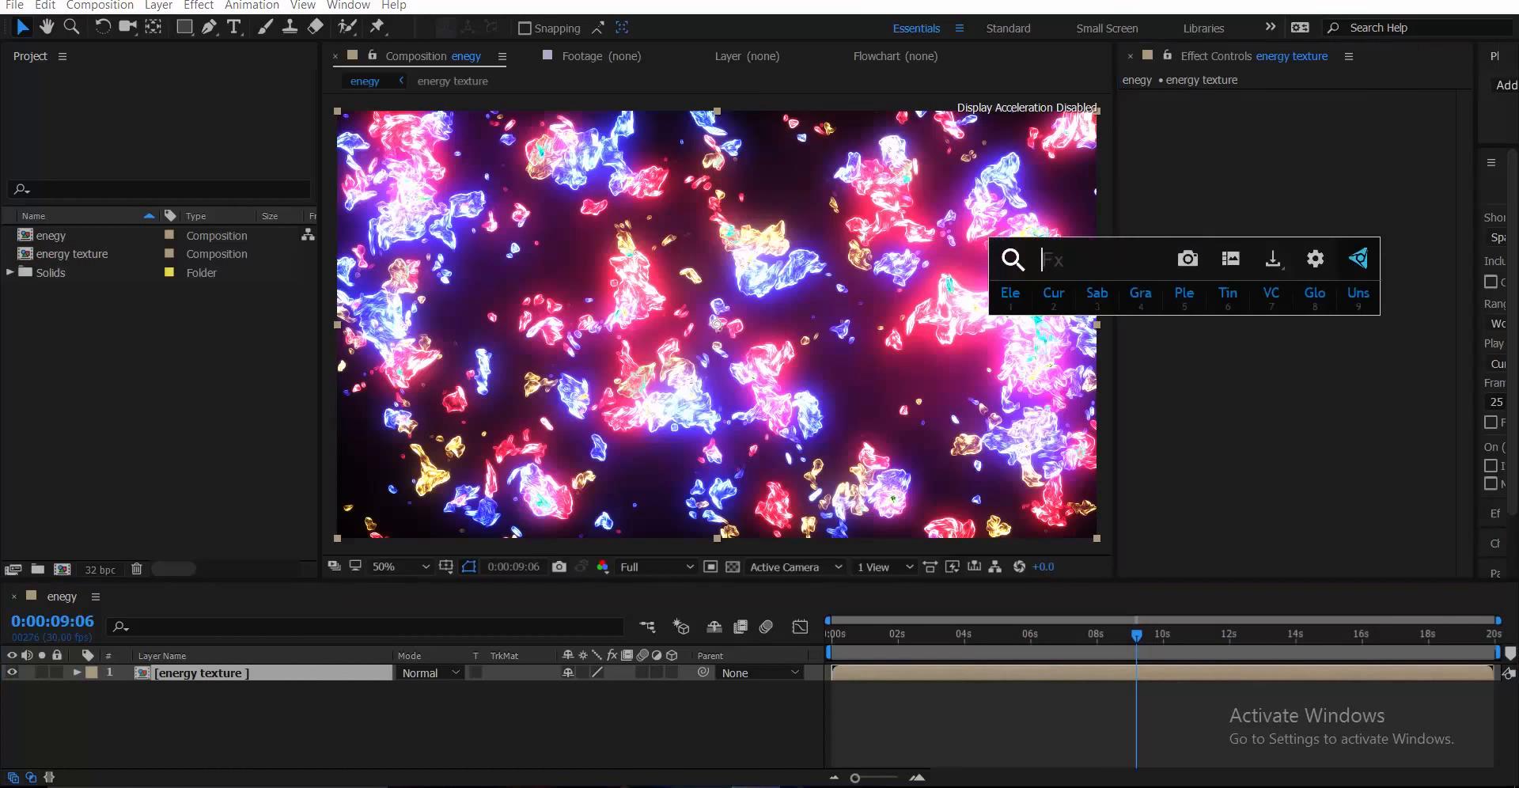
pyautogui.write('cc')
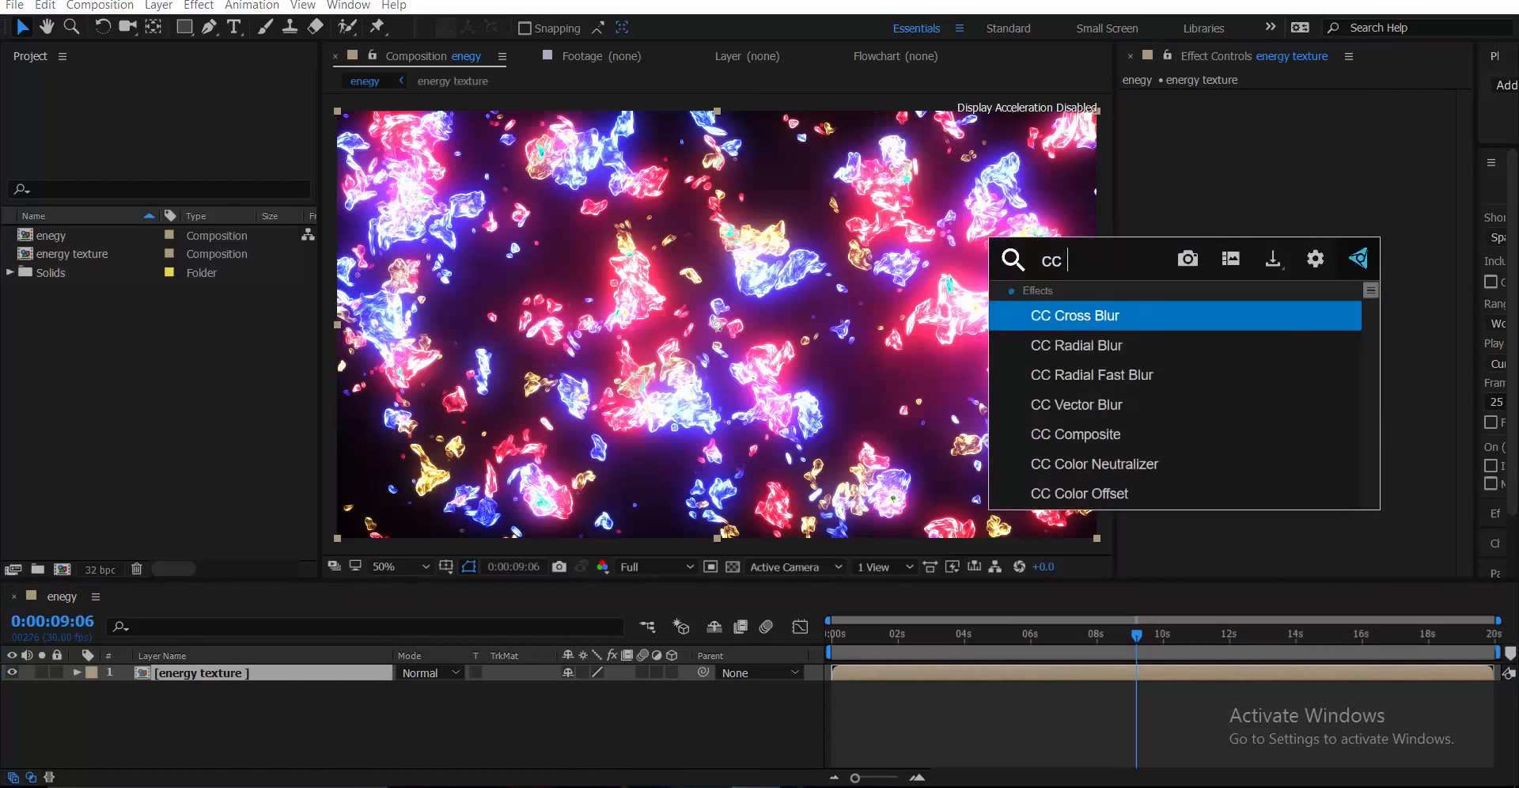
pyautogui.write(' le')
pyautogui.press('Return')
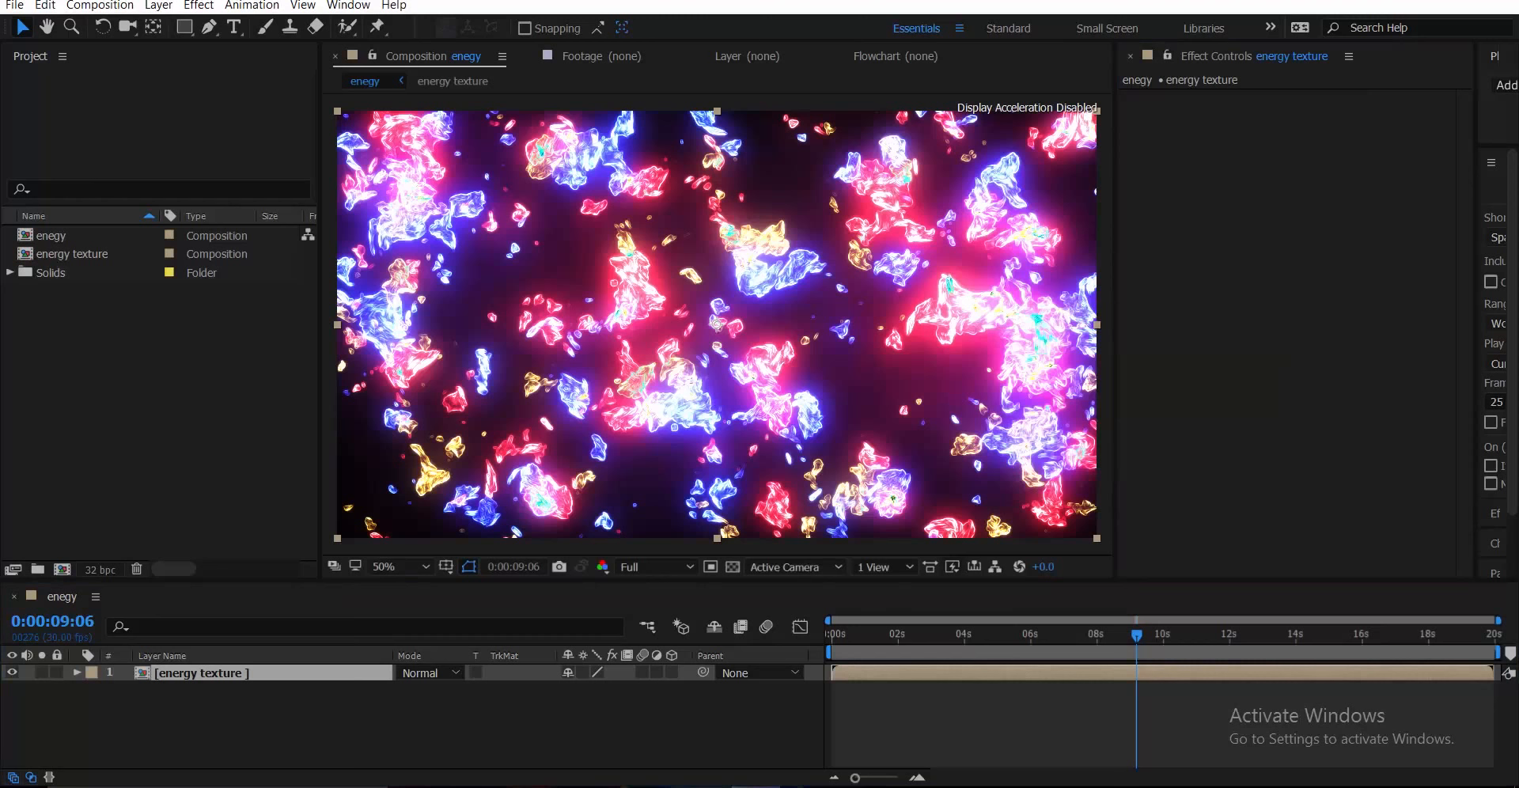
# - Set the CC Lens Convergence to 92 and Size to 38, and play back the sphere animation
pyautogui.moveTo(1326, 148); pyautogui.dragTo(1333, 131)
pyautogui.moveTo(1137, 635); pyautogui.dragTo(884, 635)
pyautogui.scroll(-2, 717, 324)
pyautogui.scroll(1, 717, 324)
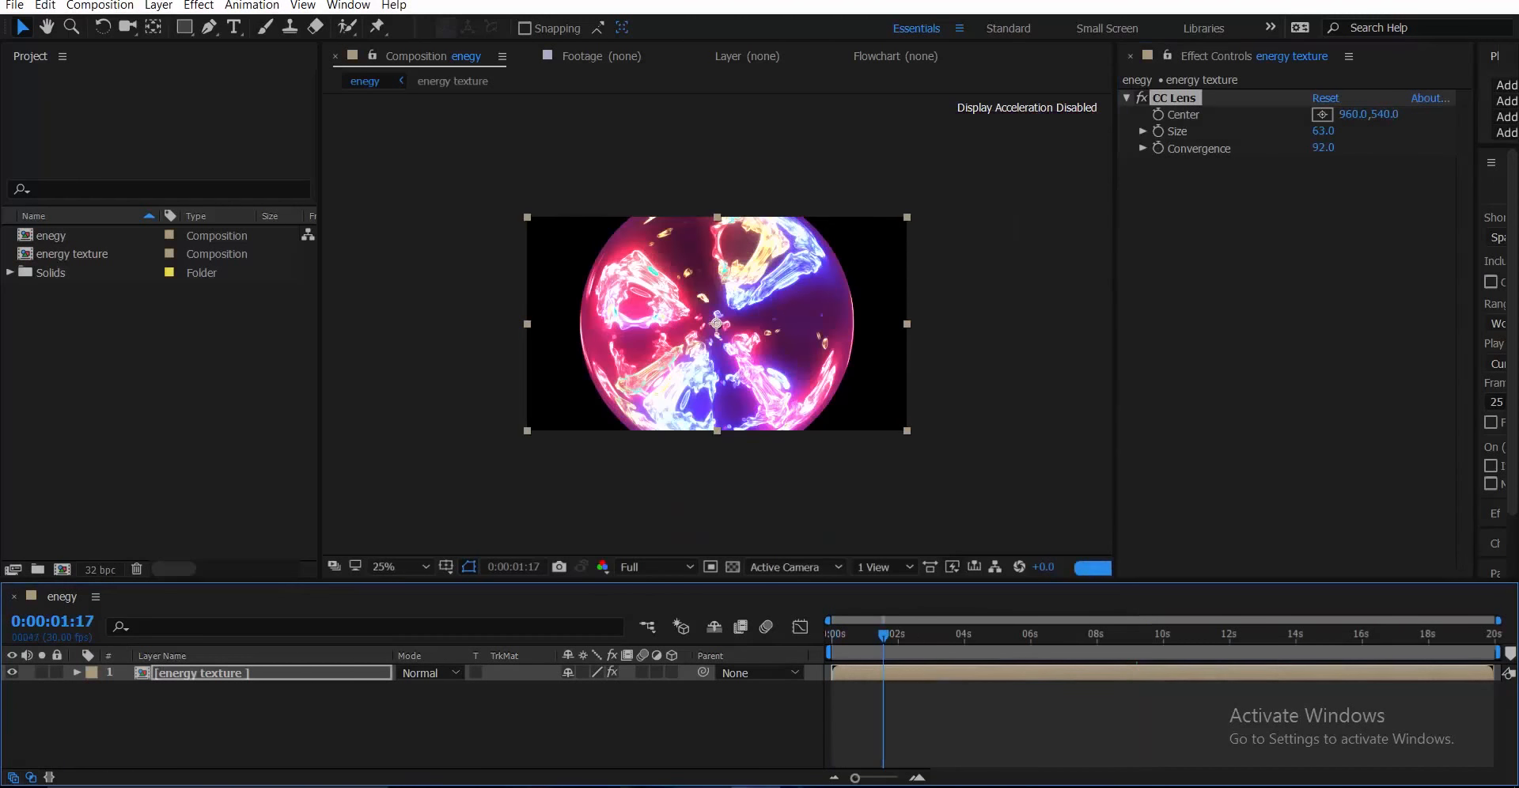
pyautogui.moveTo(1323, 132); pyautogui.dragTo(1303, 132)
pyautogui.scroll(1, 717, 325)
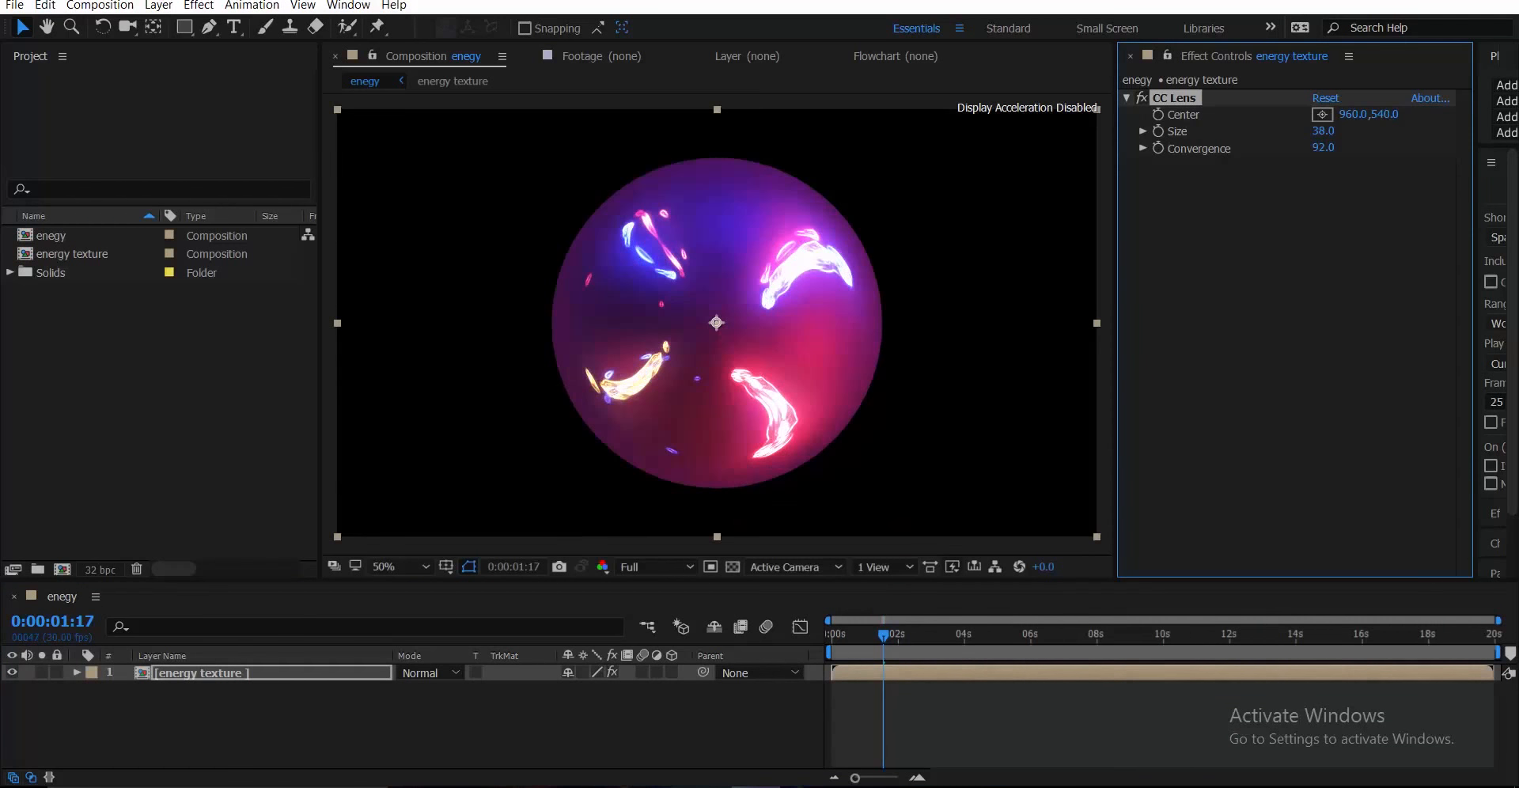
pyautogui.press('space')
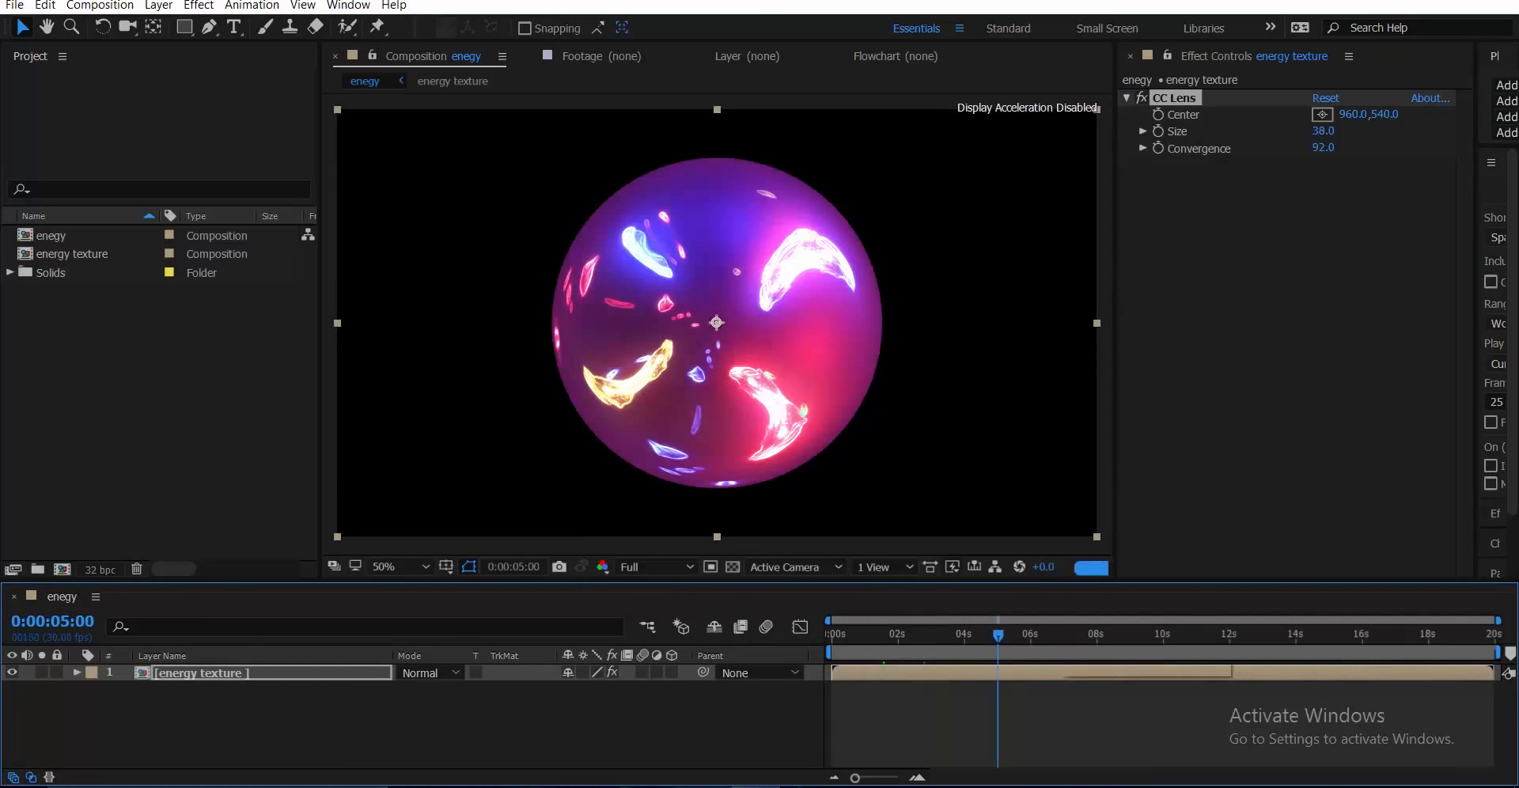
pyautogui.click(1297, 316)
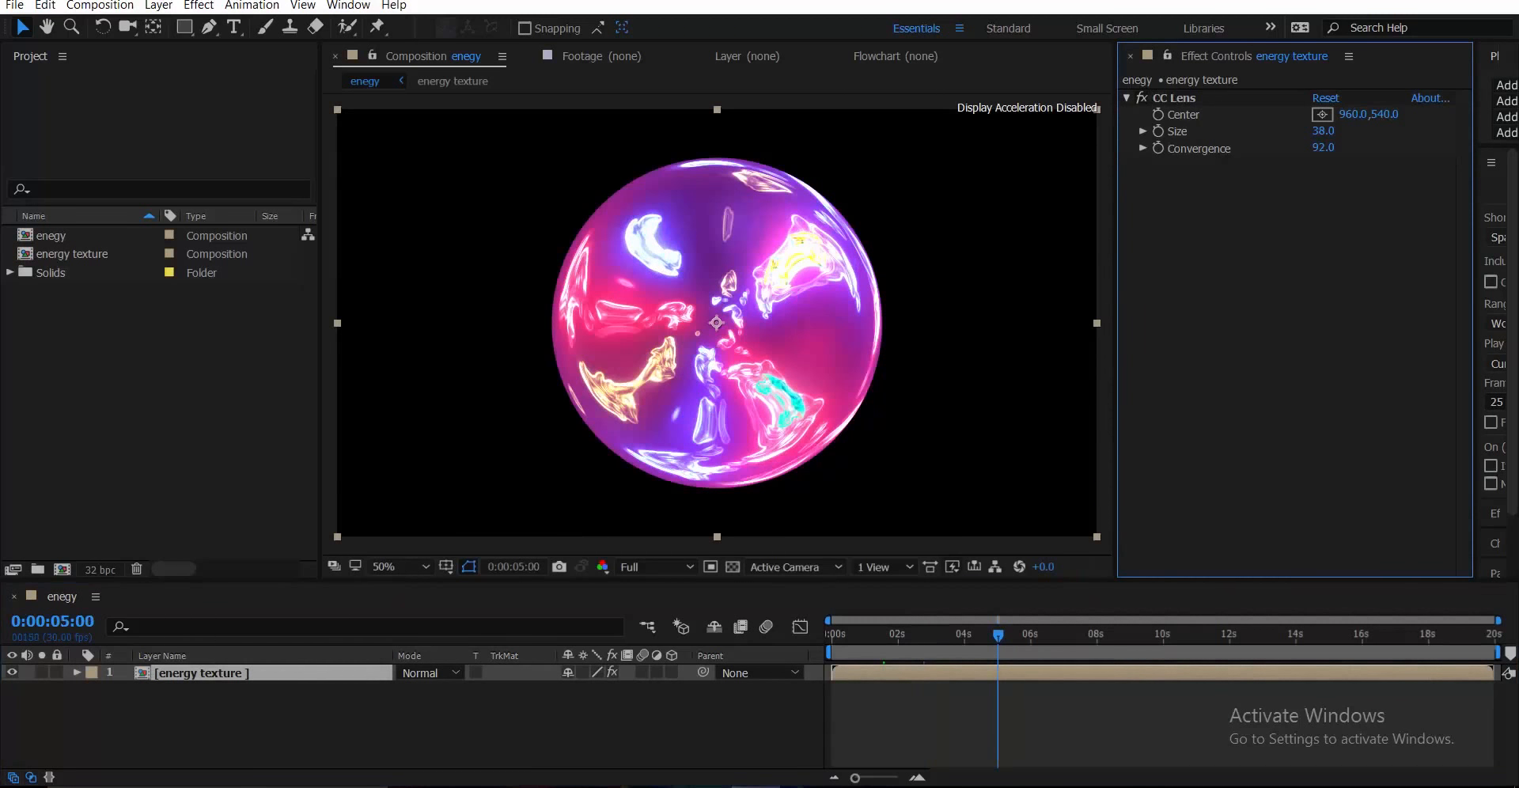
# - Duplicate the energy texture layer and replace CC Lens with Optics Compensation on the copy
pyautogui.click(506, 724)
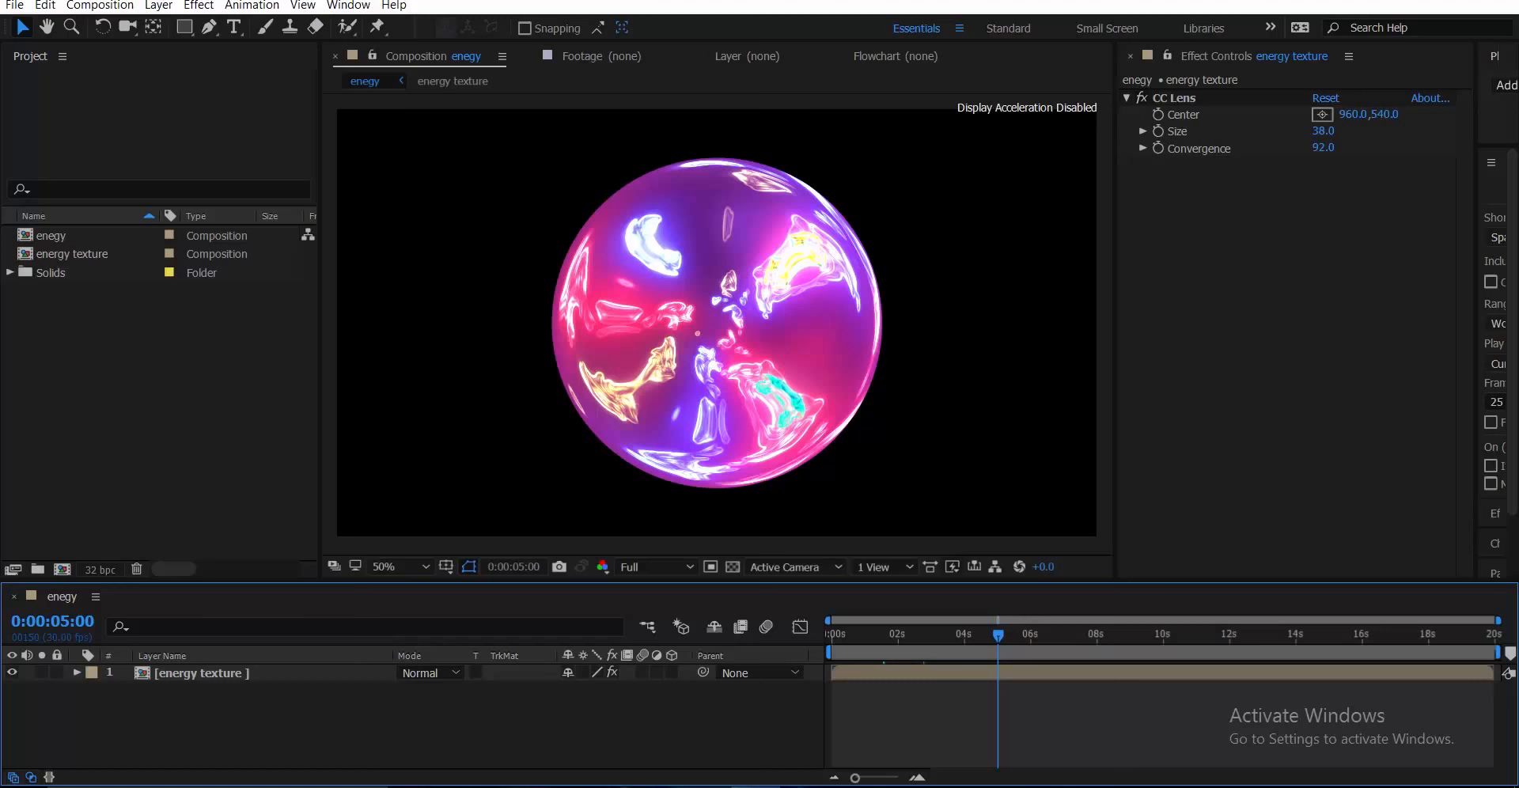
pyautogui.click(202, 673)
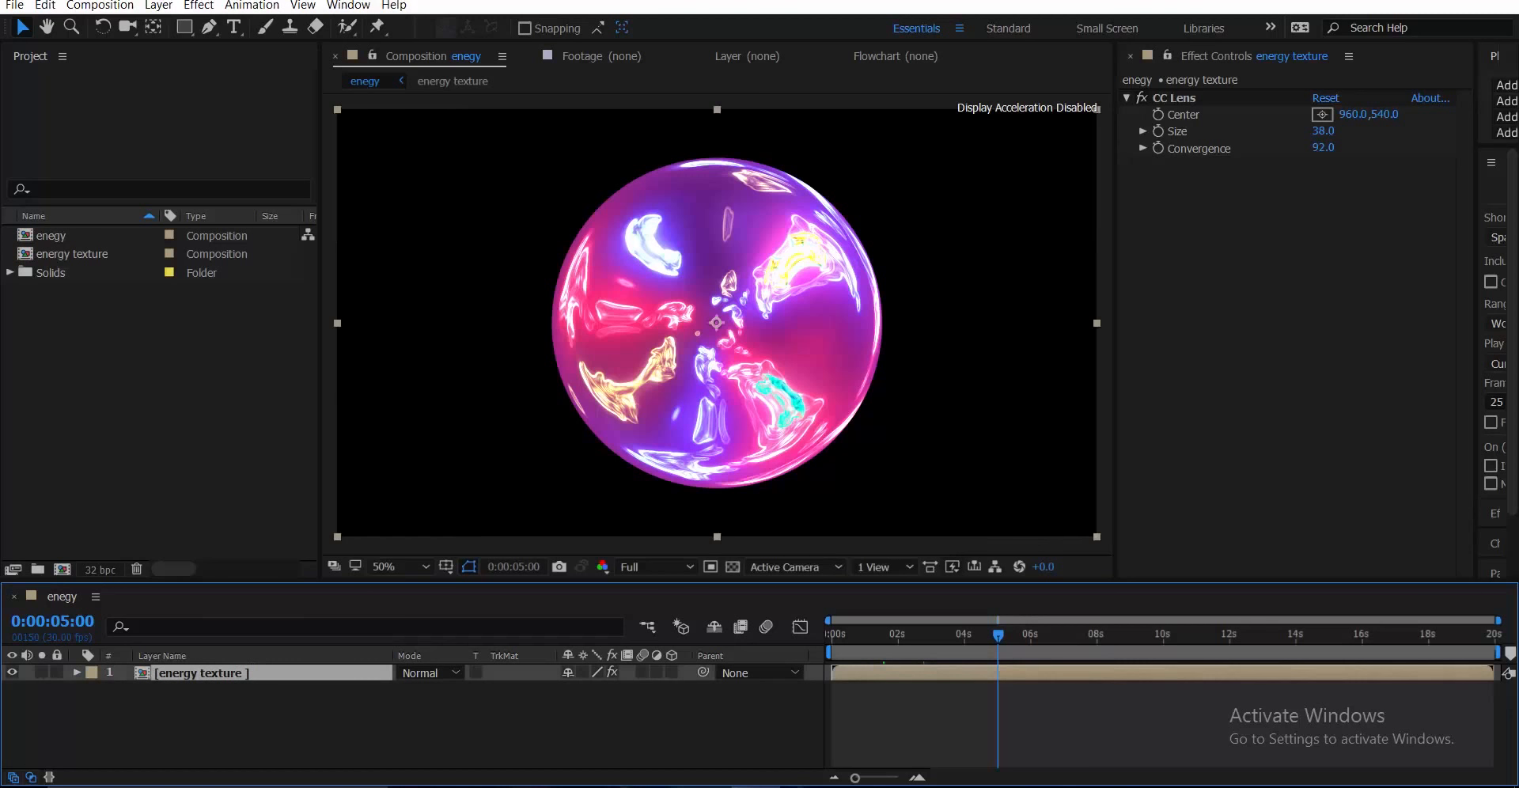
pyautogui.hotkey('ctrl', 'd')
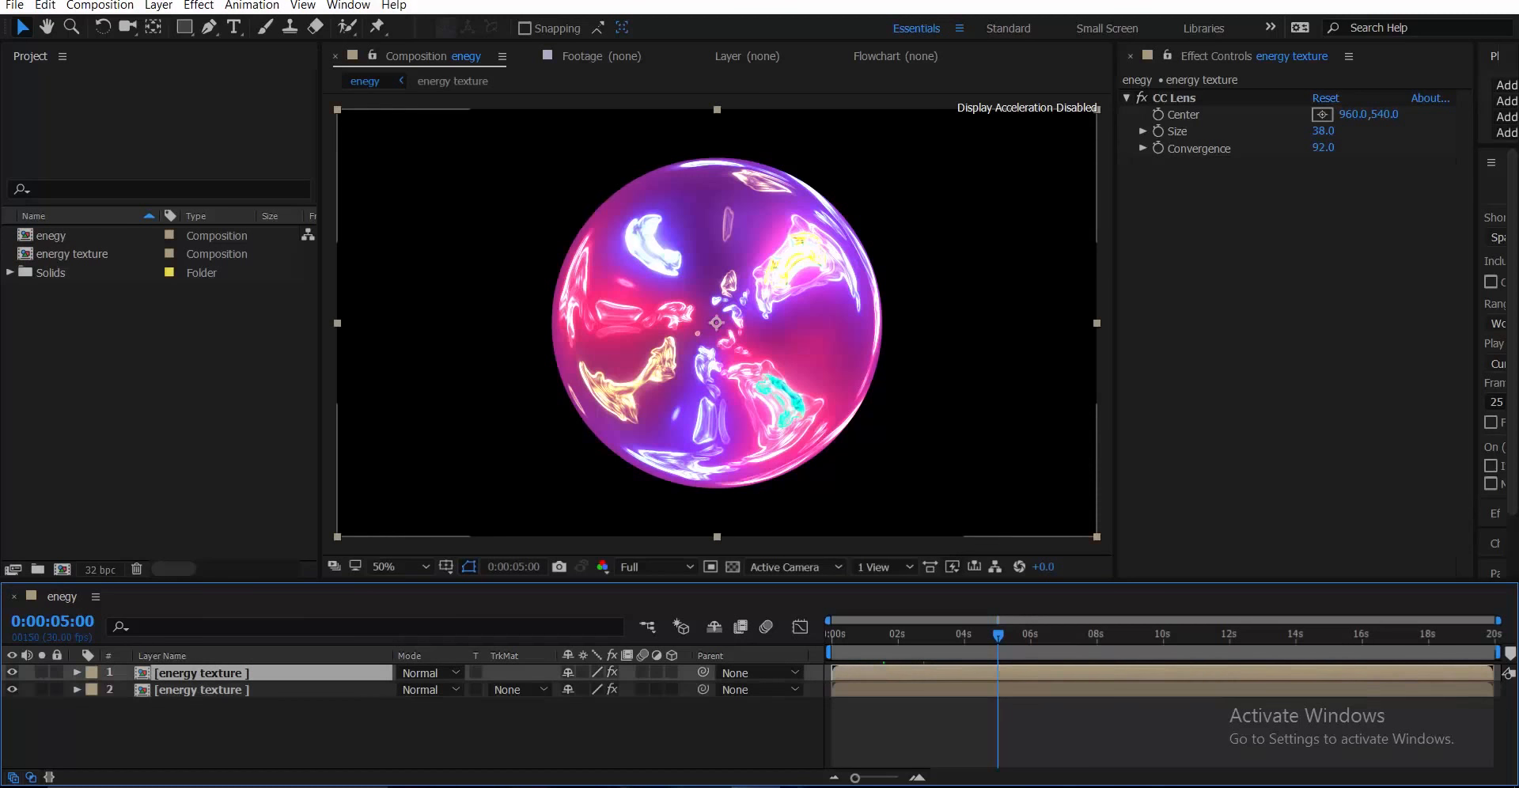
pyautogui.click(1174, 99)
pyautogui.press('Delete')
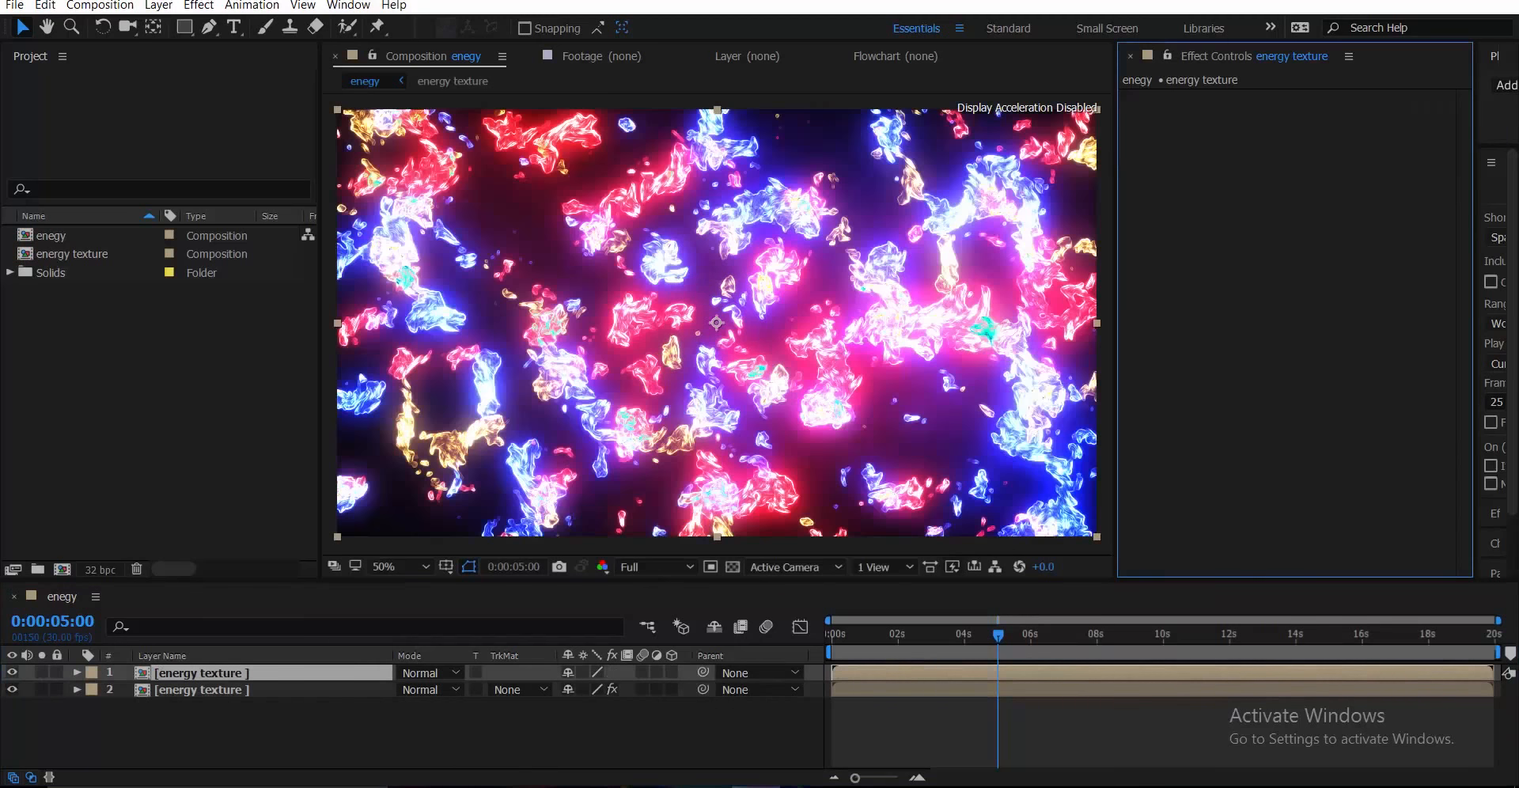
pyautogui.hotkey('ctrl', 'space')
pyautogui.write('op')
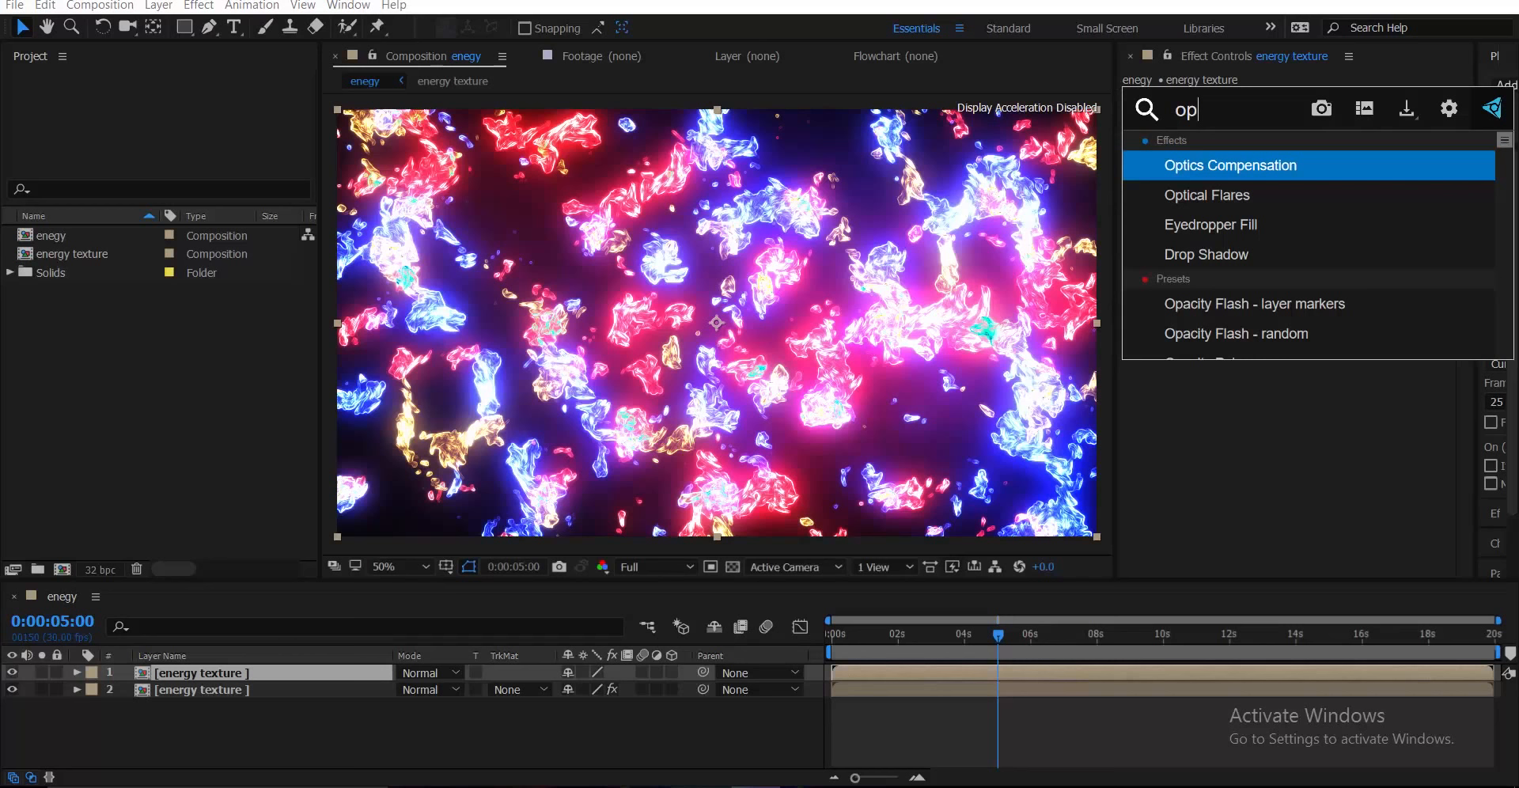
pyautogui.press('Return')
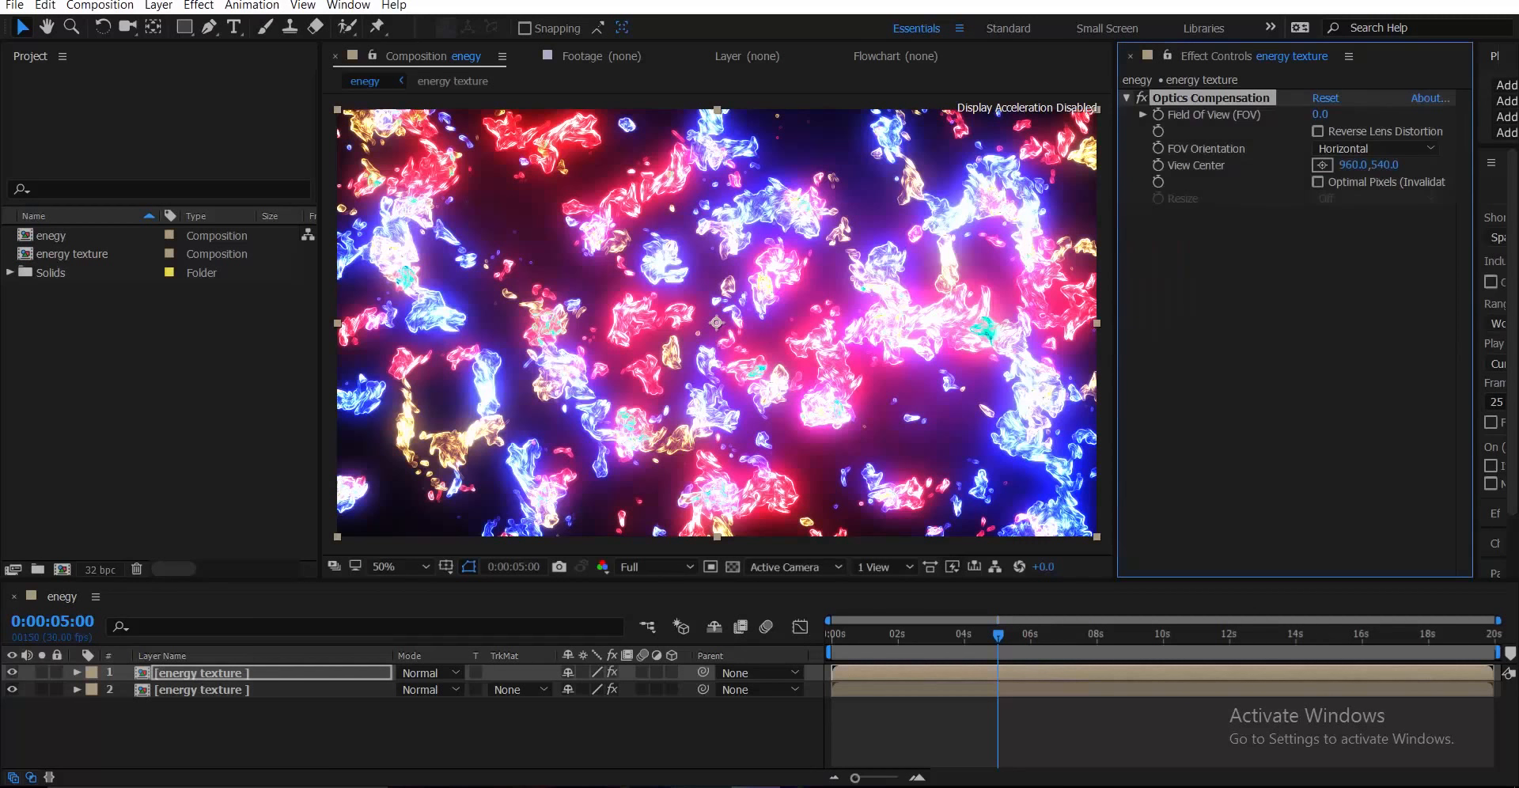
# - Move the layer with Optics Compensation below the lens sphere layer and rename it "bg"
pyautogui.moveTo(210, 673); pyautogui.dragTo(204, 728)
pyautogui.press('Return')
pyautogui.write('bg')
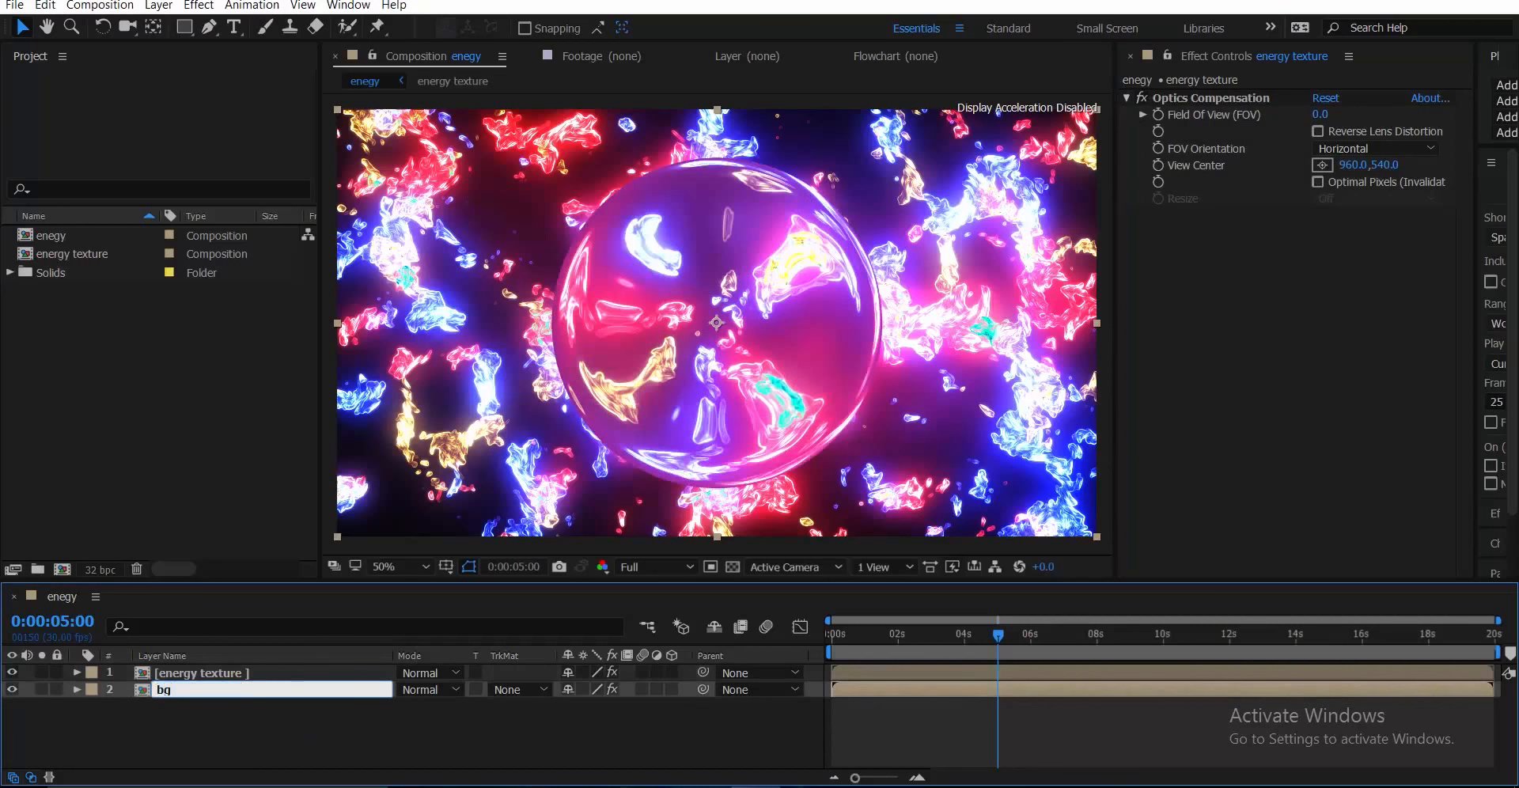
pyautogui.press('Return')
# - Enable Reverse Lens Distortion for the bg layer's Optics Compensation and set Field Of View to 158
pyautogui.click(1318, 132)
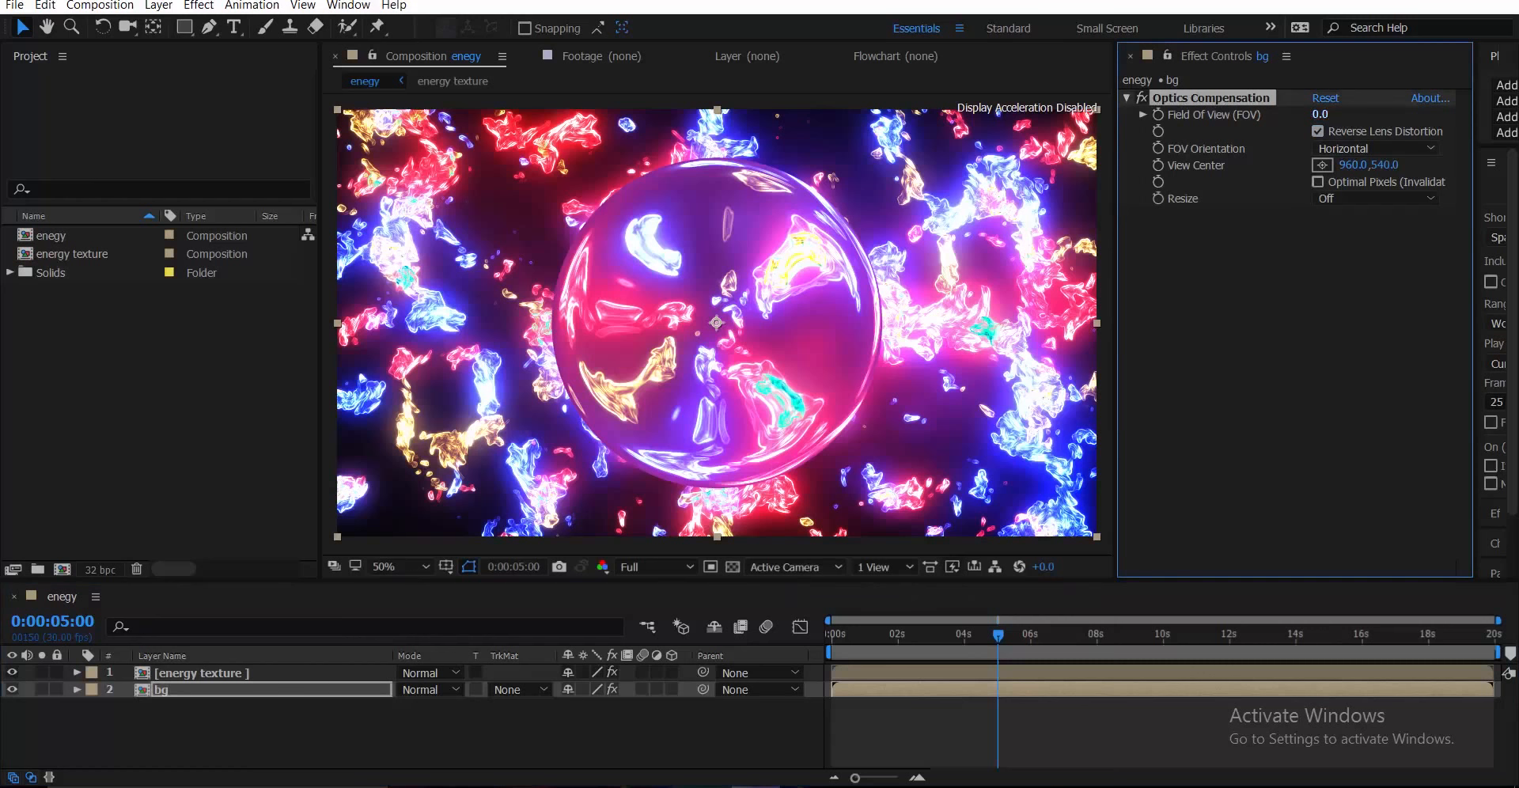
pyautogui.moveTo(1321, 115); pyautogui.dragTo(1517, 115)
pyautogui.moveTo(1322, 115); pyautogui.dragTo(1518, 115)
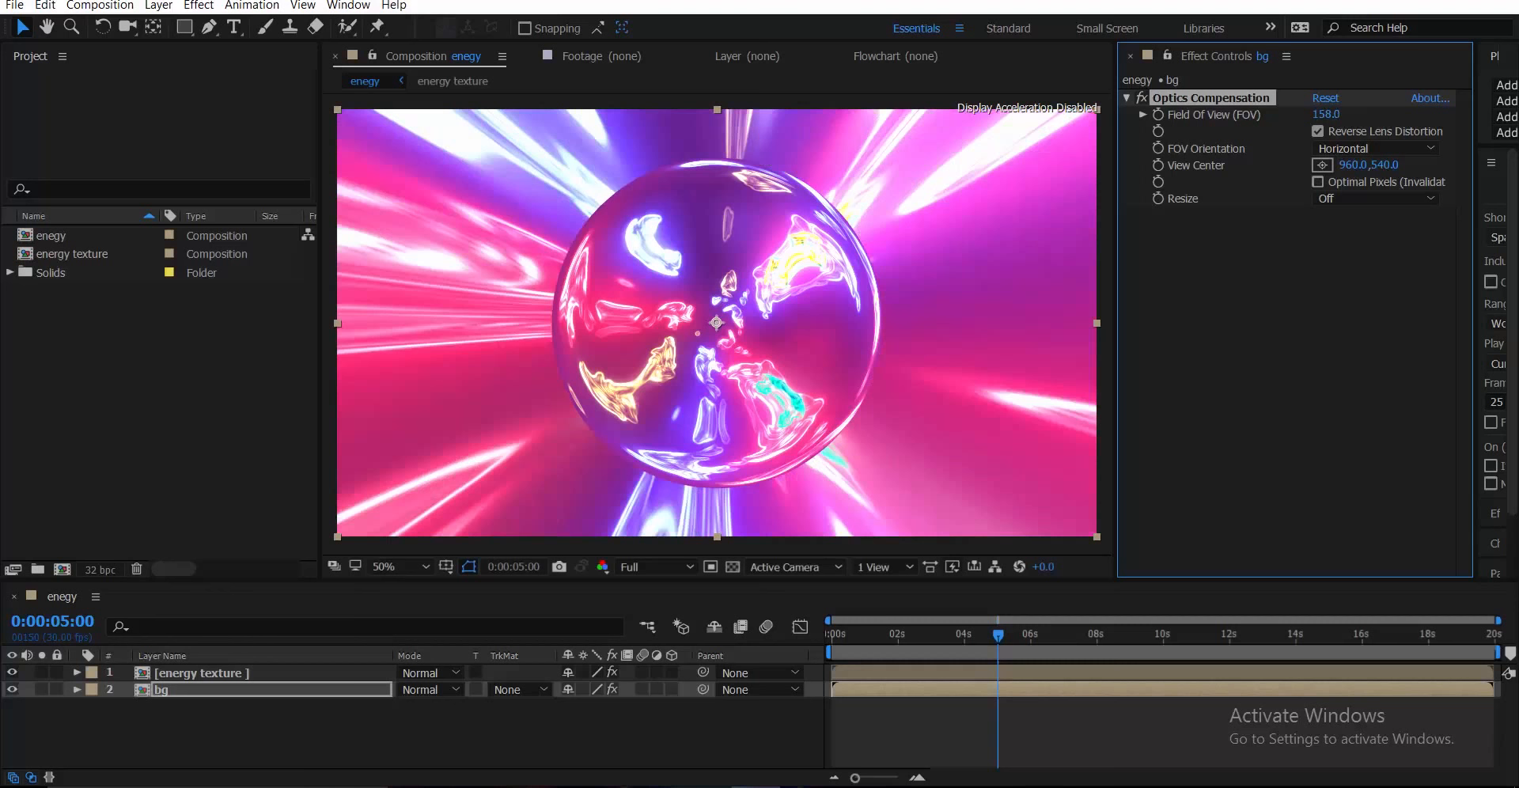
# - Add a Fast Blur effect to the bg layer and set Blurriness to 6
pyautogui.click(1274, 309)
pyautogui.hotkey('ctrl', 'space')
pyautogui.write('fa')
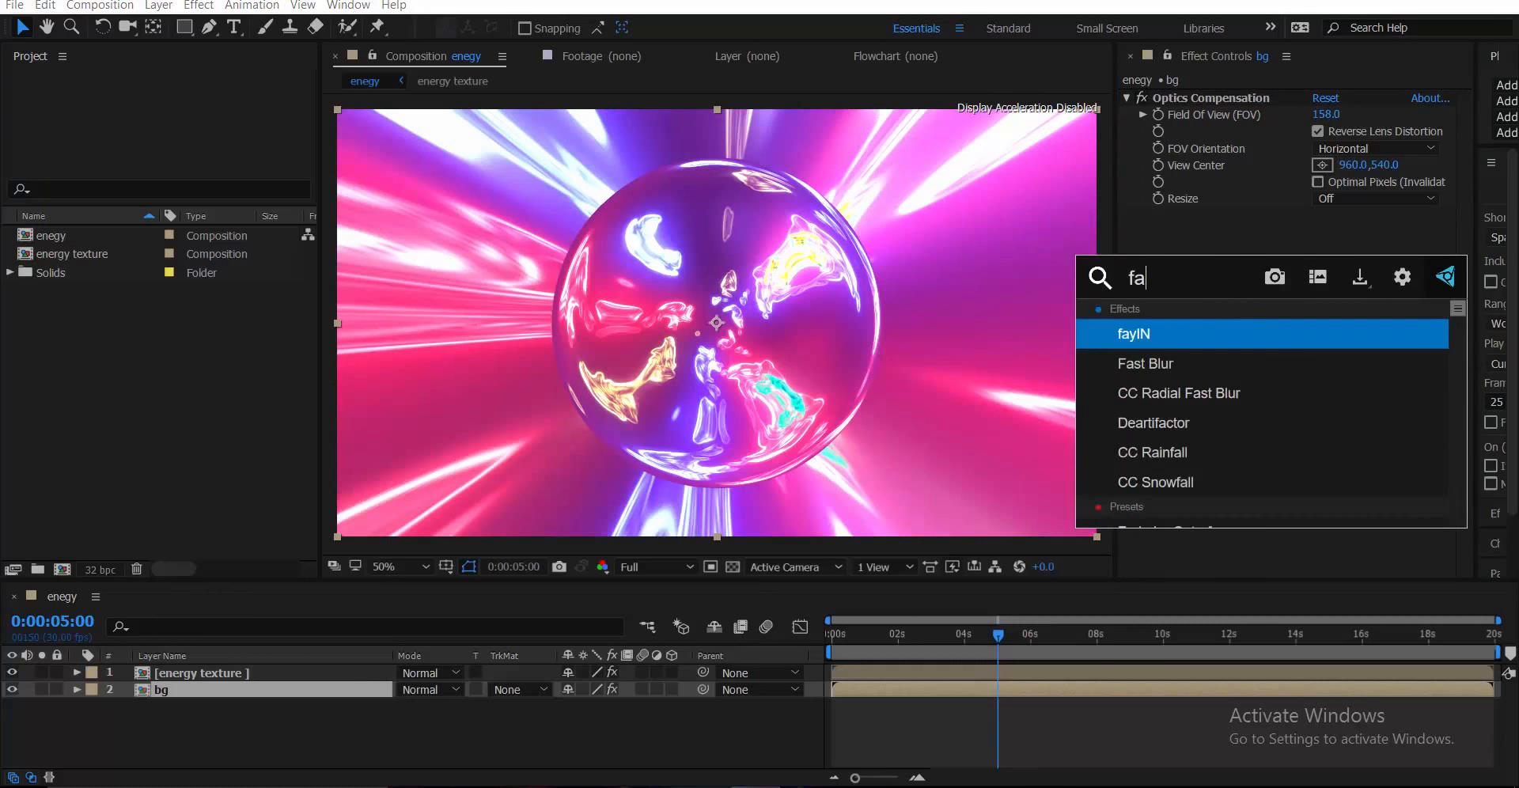
pyautogui.press('Down')
pyautogui.press('Return')
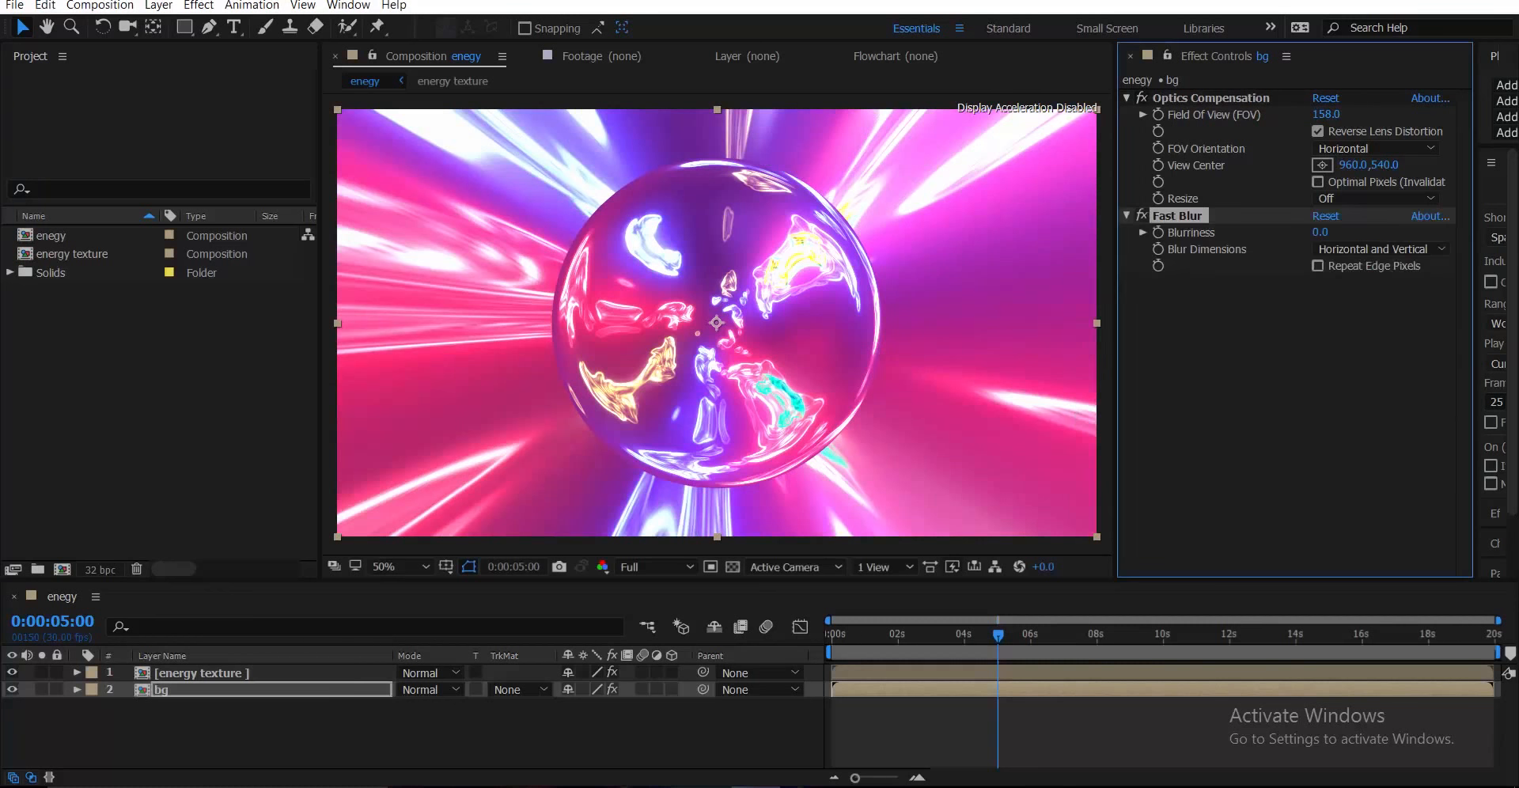
pyautogui.click(1320, 233)
pyautogui.write('6')
pyautogui.click(1297, 356)
# - Create a new adjustment layer and place it above the energy texture and bg layers
pyautogui.rightClick(295, 720)
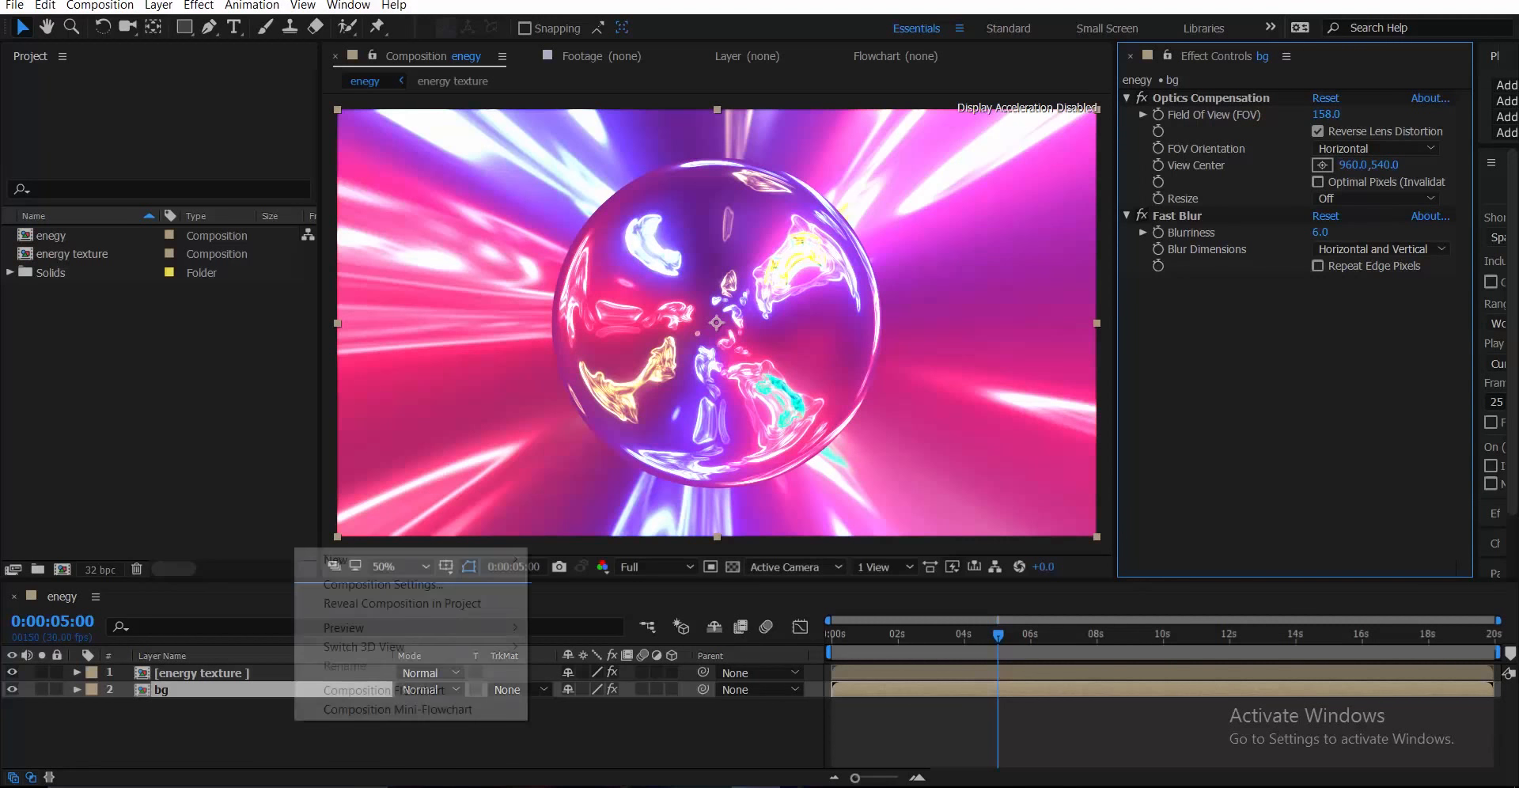
pyautogui.moveTo(348, 559)
pyautogui.click(577, 698)
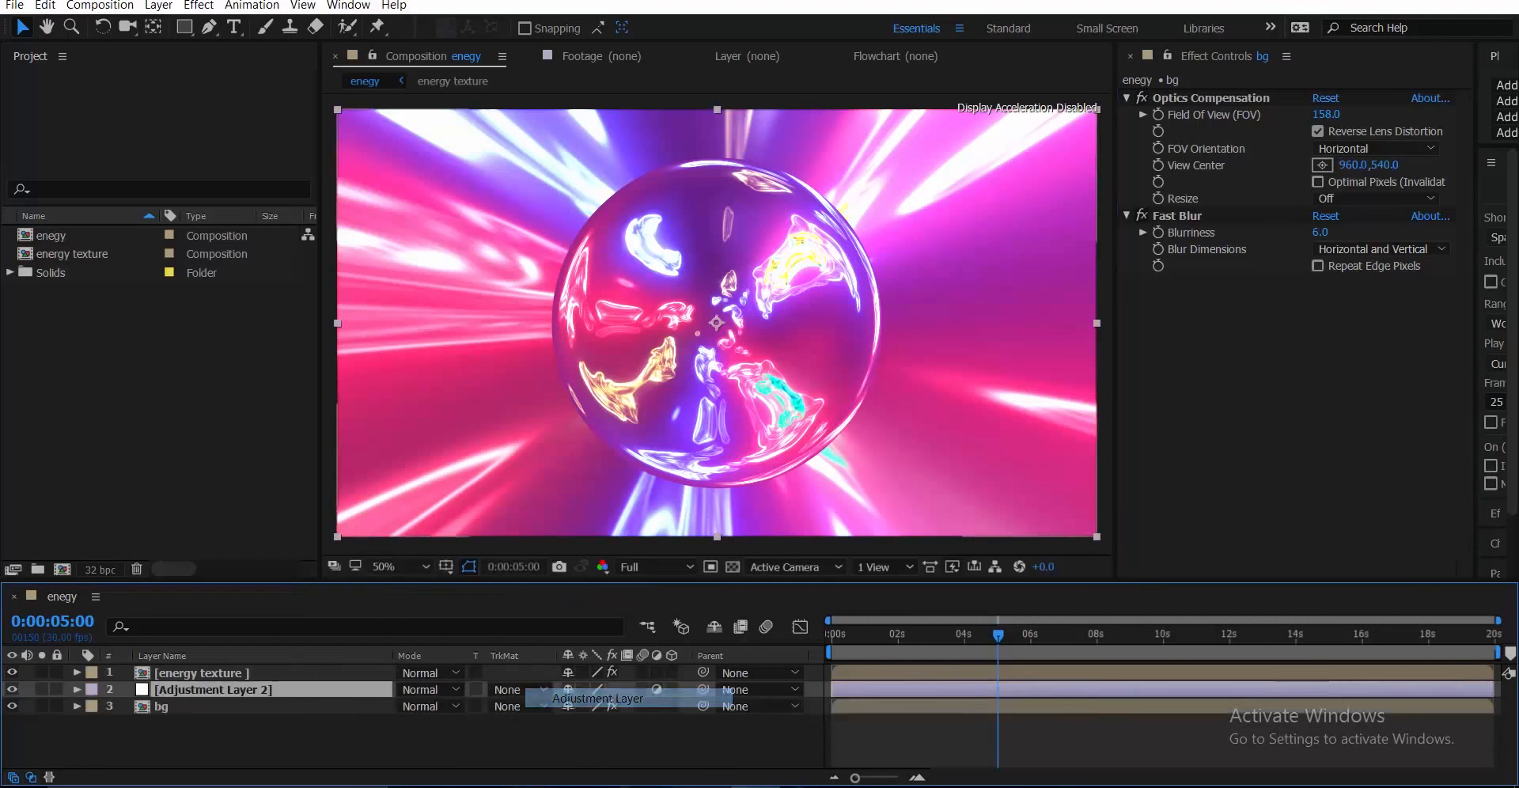
pyautogui.moveTo(238, 690); pyautogui.dragTo(237, 665)
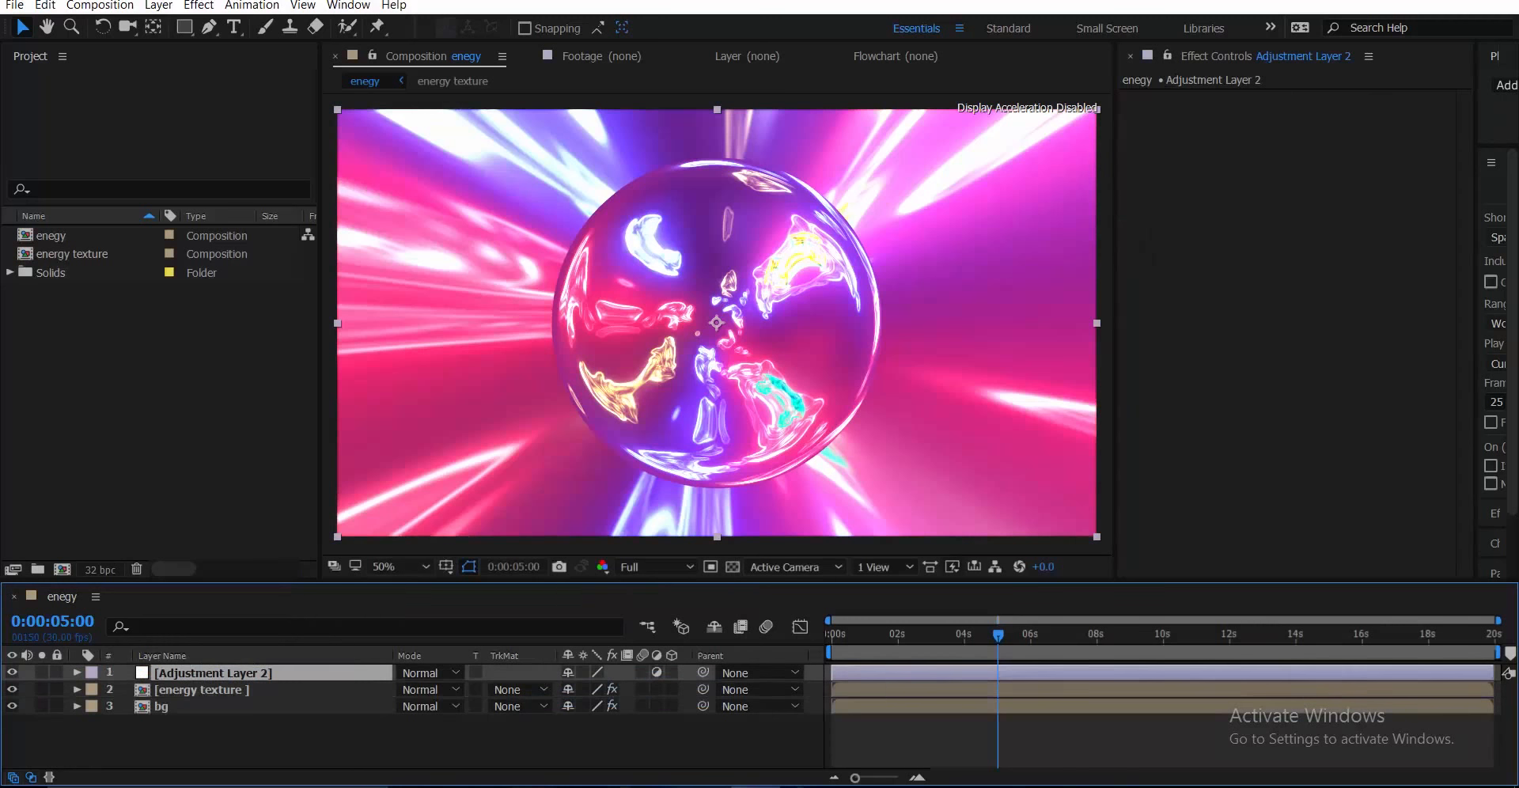
# - Apply Curves to the adjustment layer and pull the RGB curve's shadows and midtones down
pyautogui.click(1289, 292)
pyautogui.hotkey('ctrl', 'space')
pyautogui.click(1158, 310)
pyautogui.moveTo(1211, 372); pyautogui.dragTo(1210, 393)
pyautogui.moveTo(1282, 328)
pyautogui.mouseDown()
pyautogui.moveTo(1283, 286)
pyautogui.moveTo(1284, 312)
pyautogui.mouseUp()
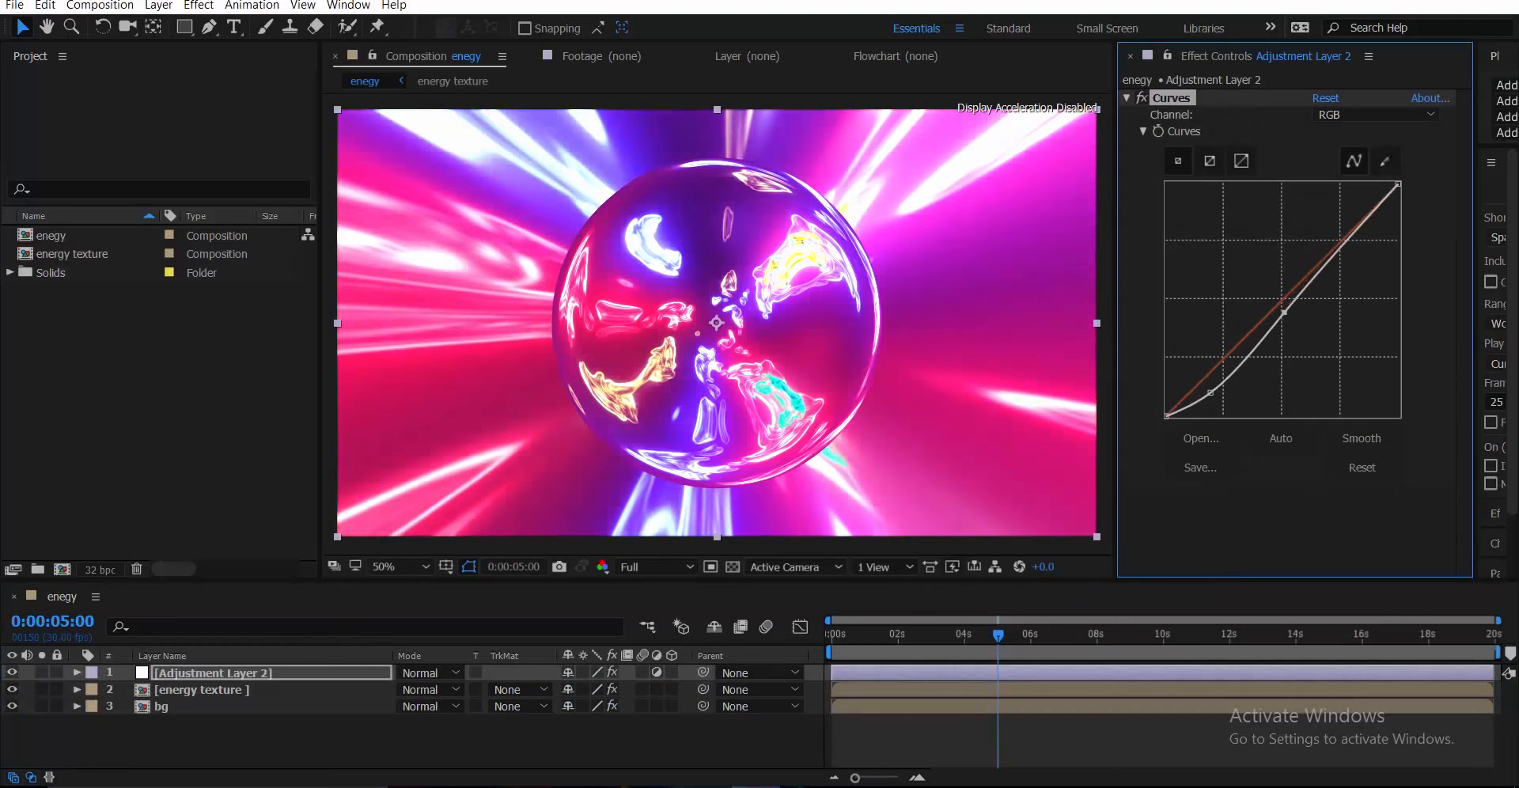
# - Lower the Red channel curve slightly and fine-tune the lower part of the Blue channel curve
pyautogui.click(1377, 115)
pyautogui.click(1347, 152)
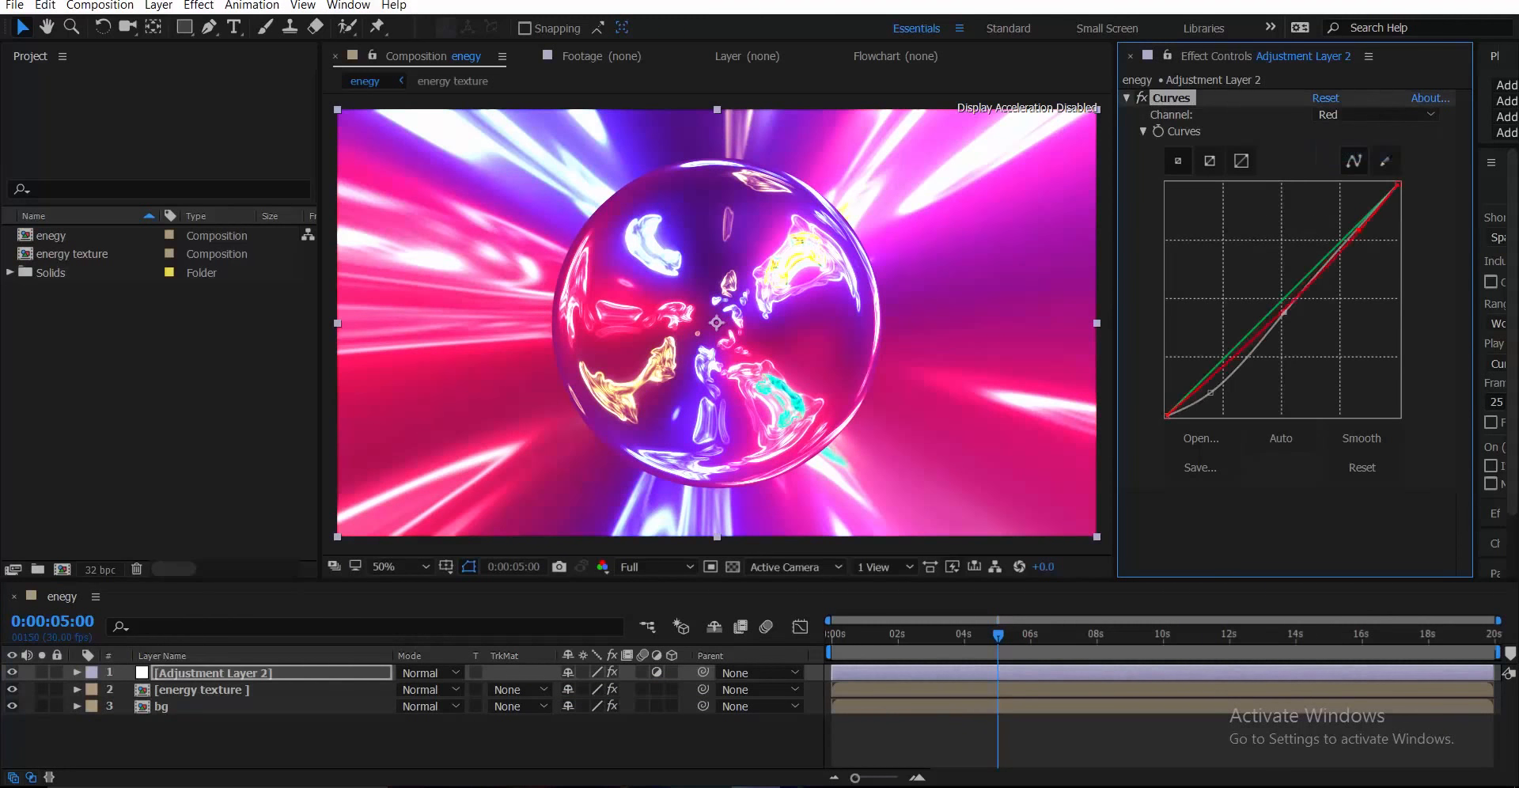
pyautogui.click(1377, 115)
pyautogui.click(1354, 192)
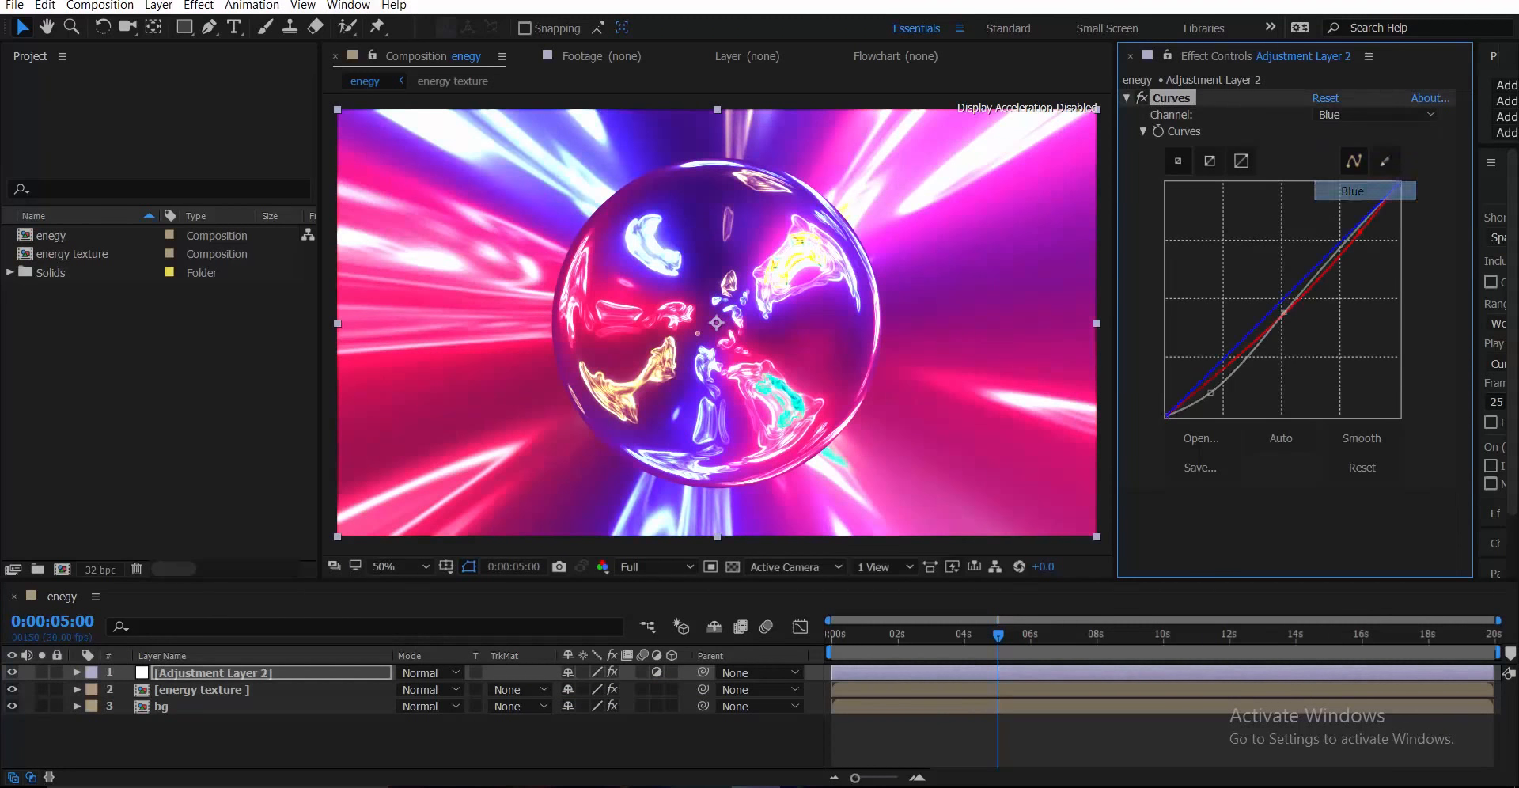
pyautogui.click(1245, 338)
pyautogui.moveTo(1245, 336); pyautogui.dragTo(1225, 357)
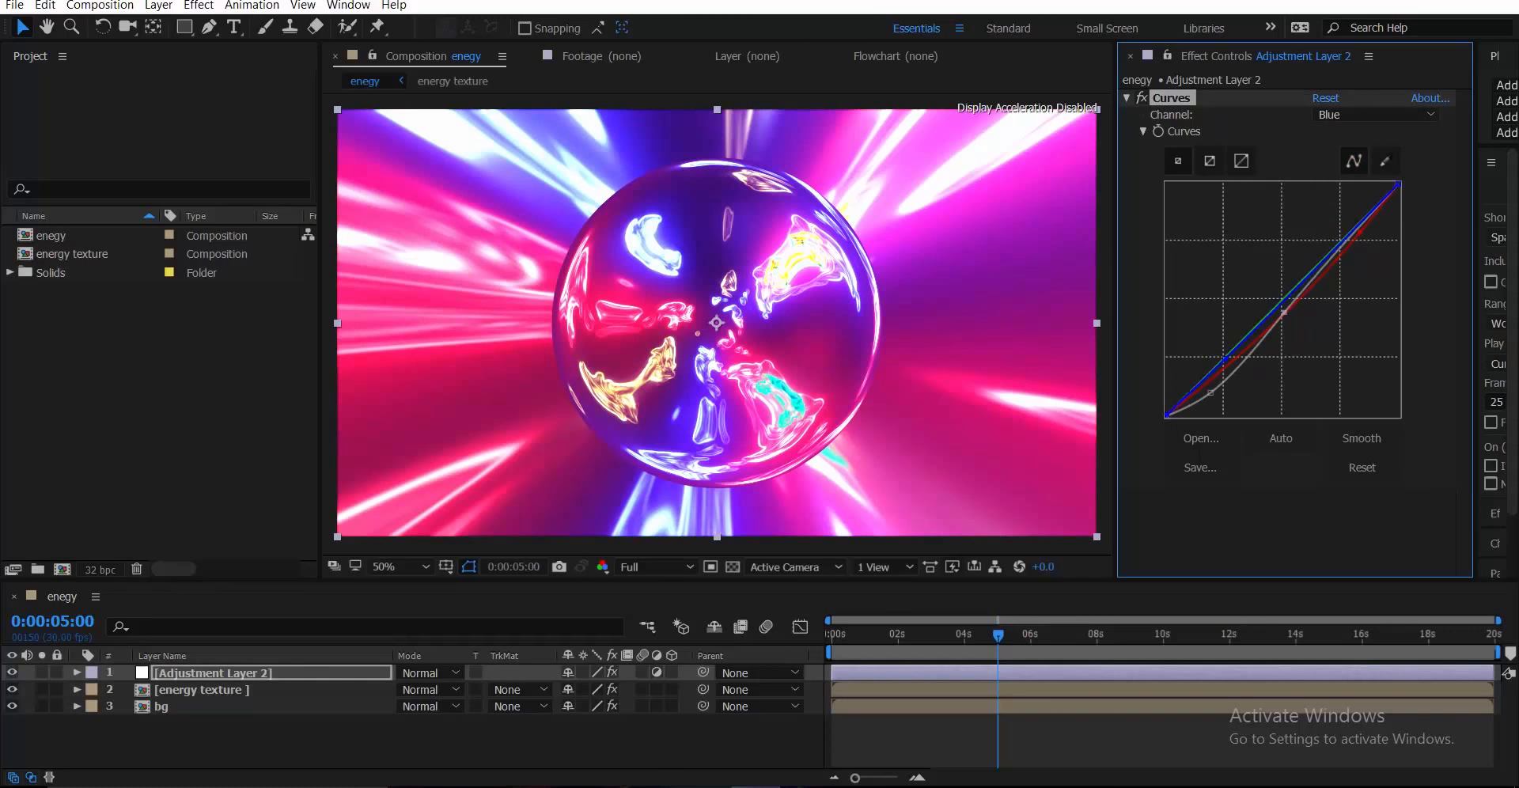
# - Deepen the shadows slightly on the RGB curve and check the grade at 0:00:08:01 and 0:00:12:10
pyautogui.click(1377, 115)
pyautogui.click(1345, 152)
pyautogui.moveTo(1210, 393); pyautogui.dragTo(1219, 392)
pyautogui.click(1097, 634)
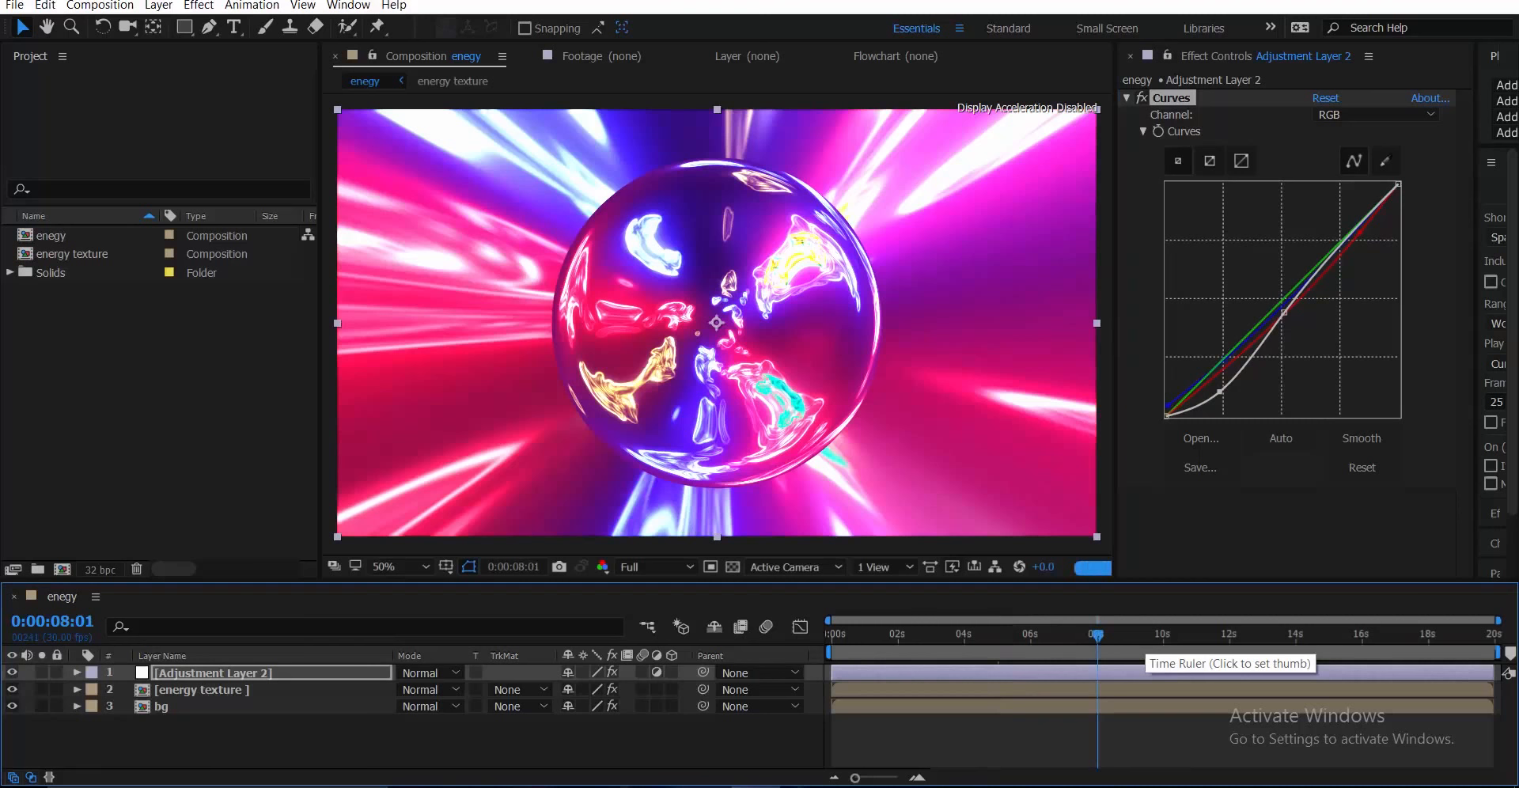
pyautogui.click(1240, 634)
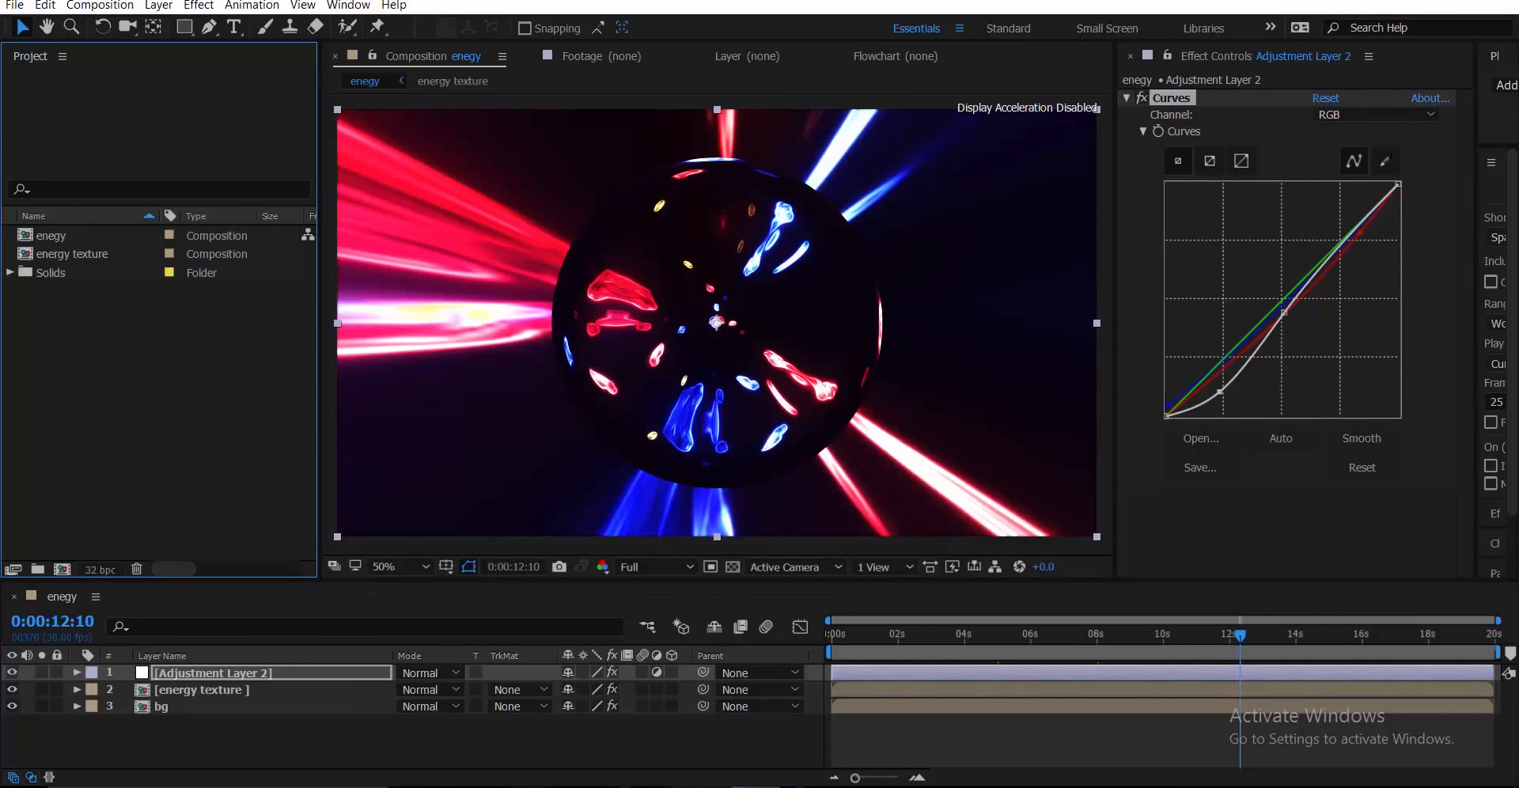
# - Duplicate the enegy composition and open the copy, and also duplicate the energy texture composition
pyautogui.click(52, 236)
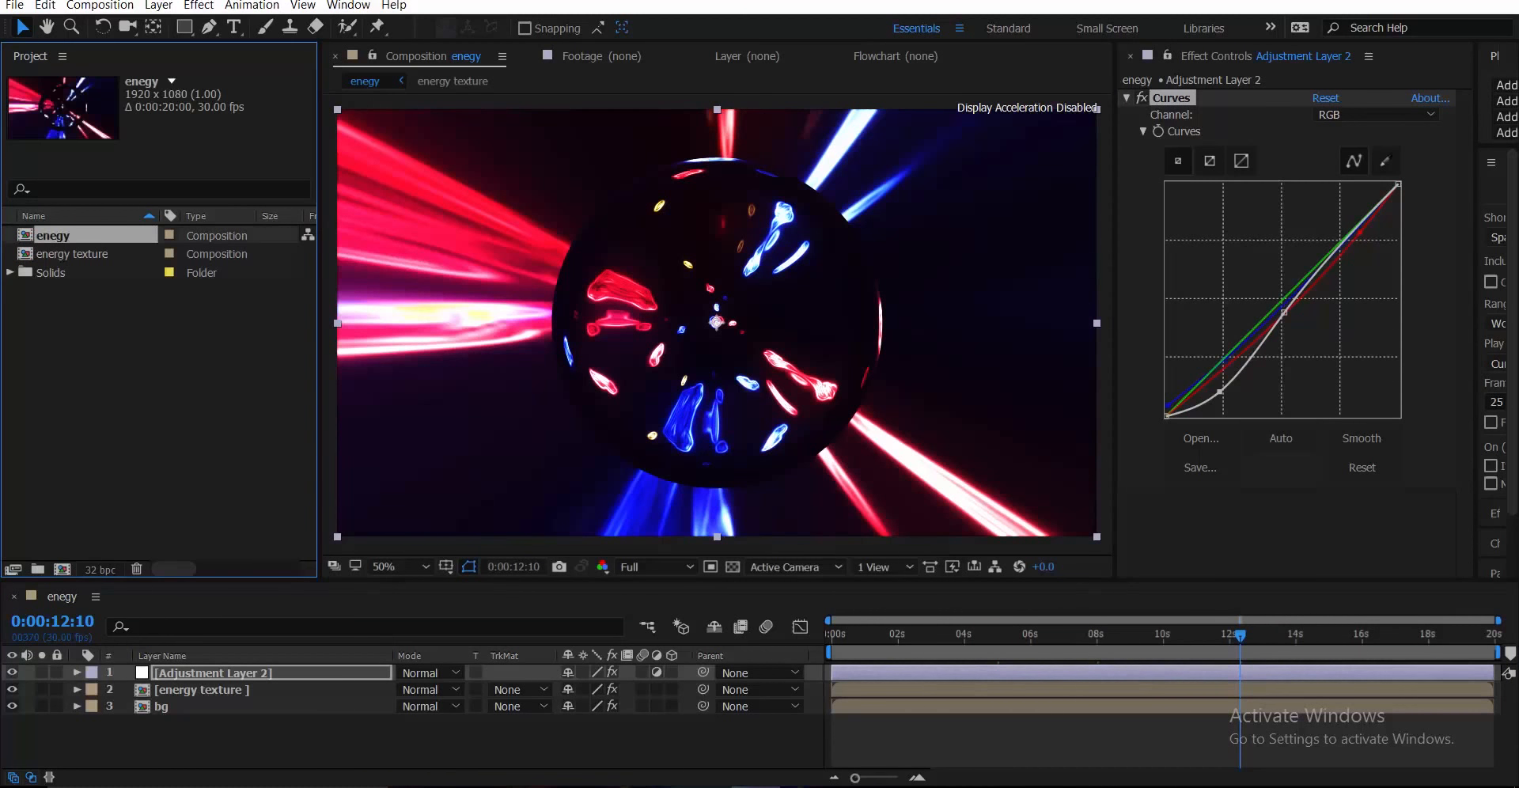
pyautogui.hotkey('ctrl', 'd')
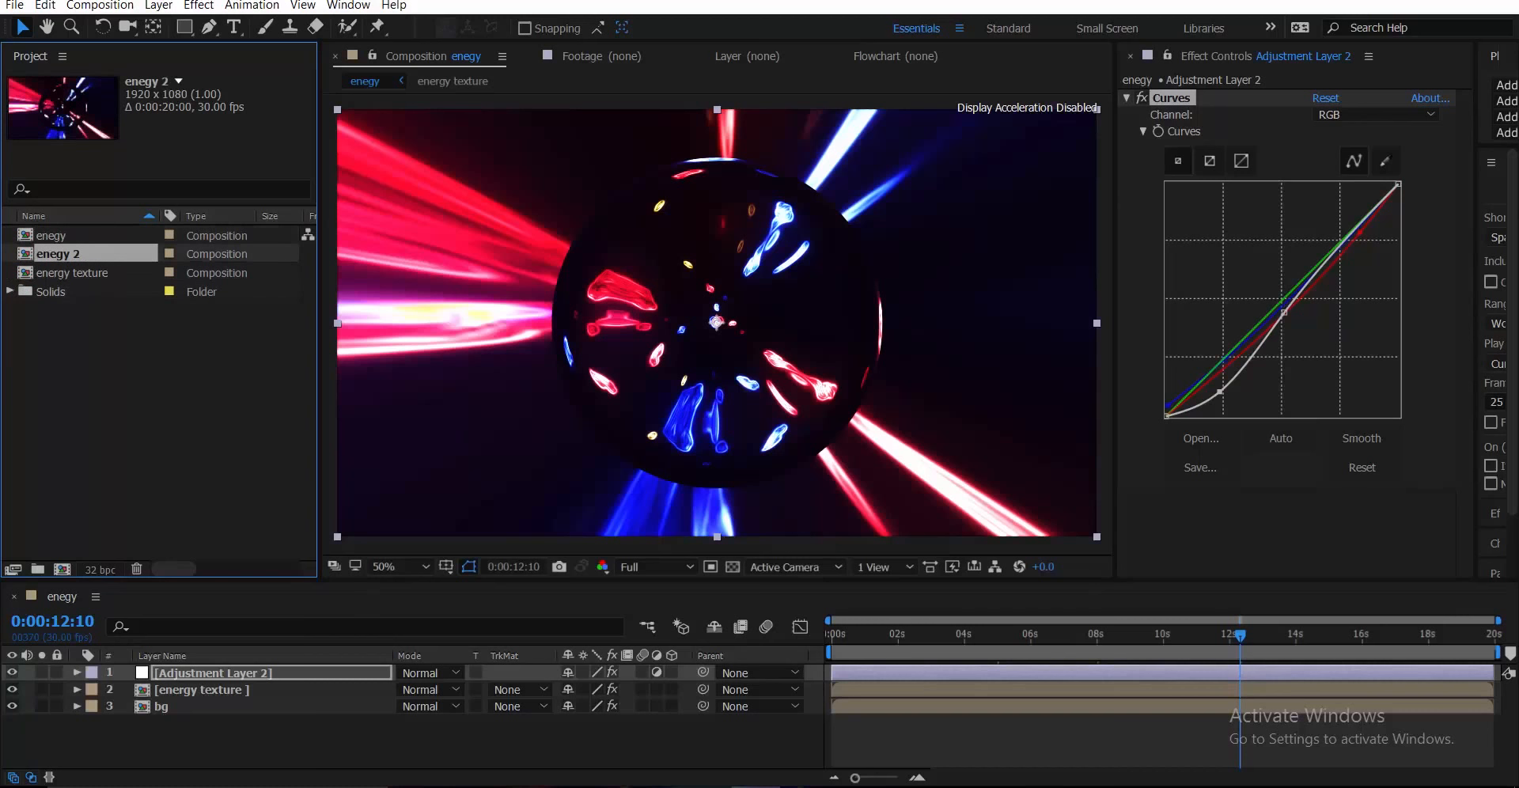
pyautogui.doubleClick(57, 254)
pyautogui.click(71, 273)
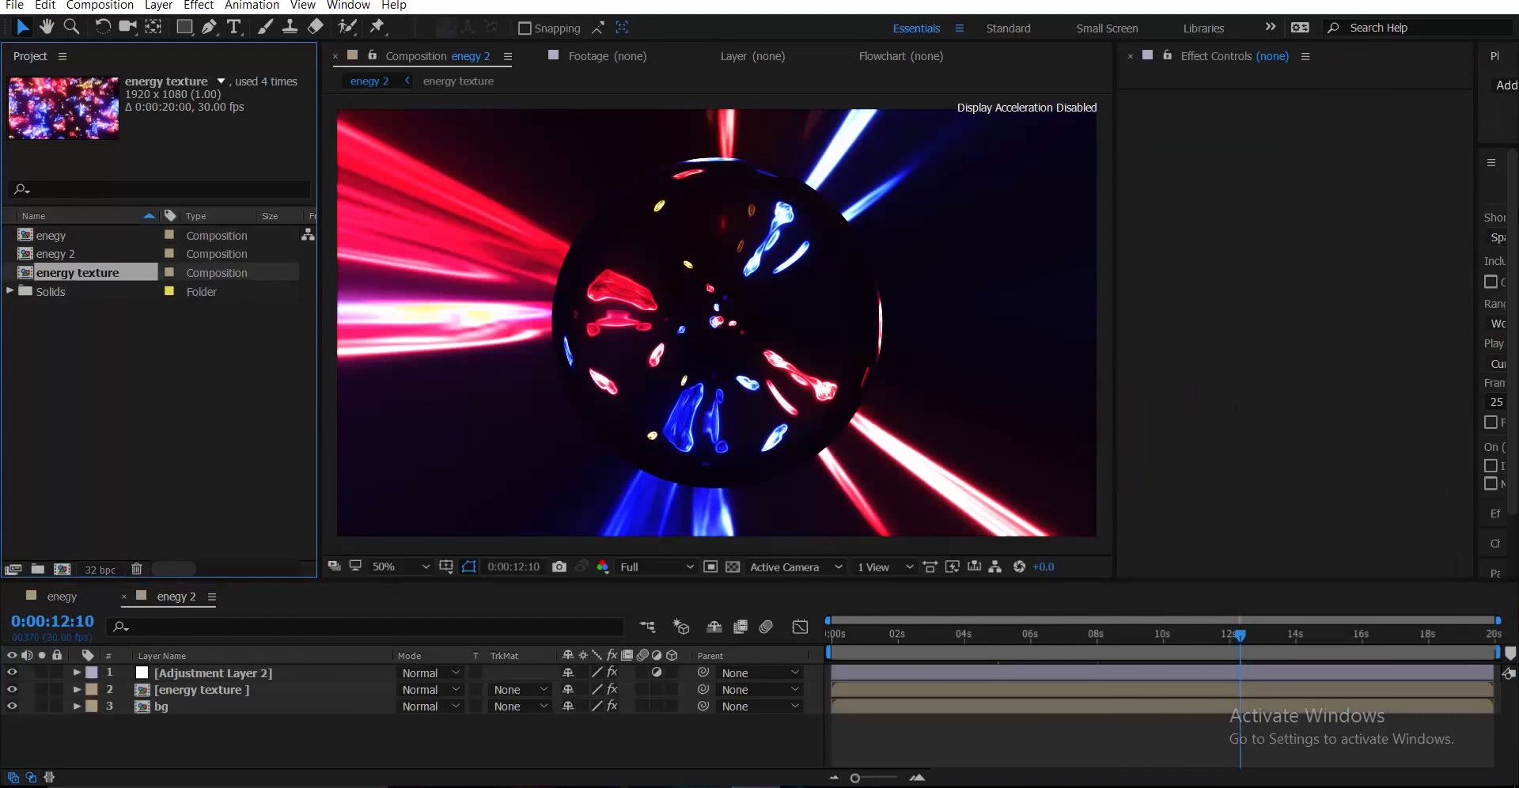
pyautogui.hotkey('ctrl', 'd')
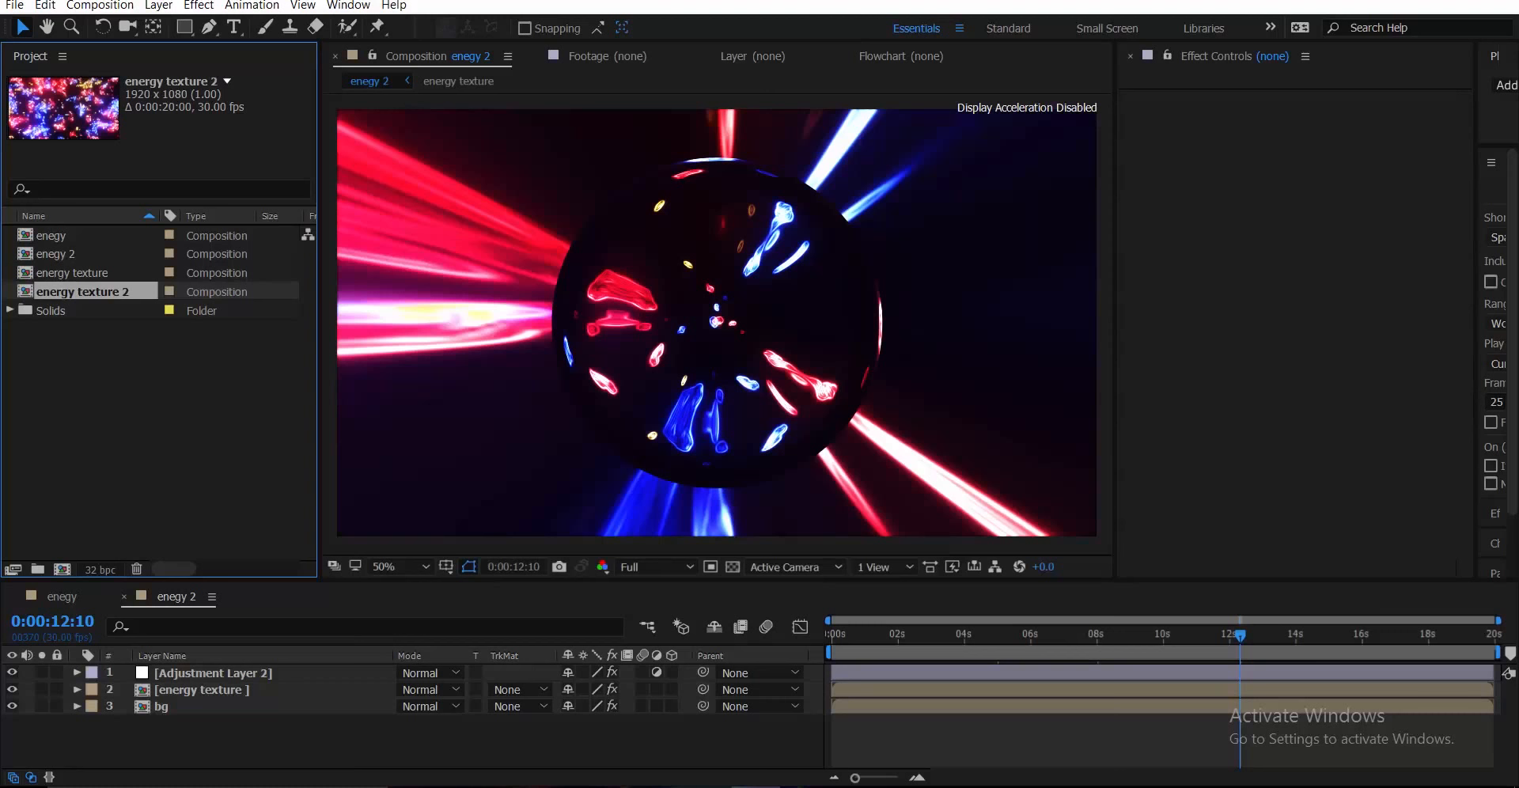
# - Delete Adjustment Layer 2 with its Curves effect from enegy 2, and remove CC Lens from the energy texture layer
pyautogui.click(202, 690)
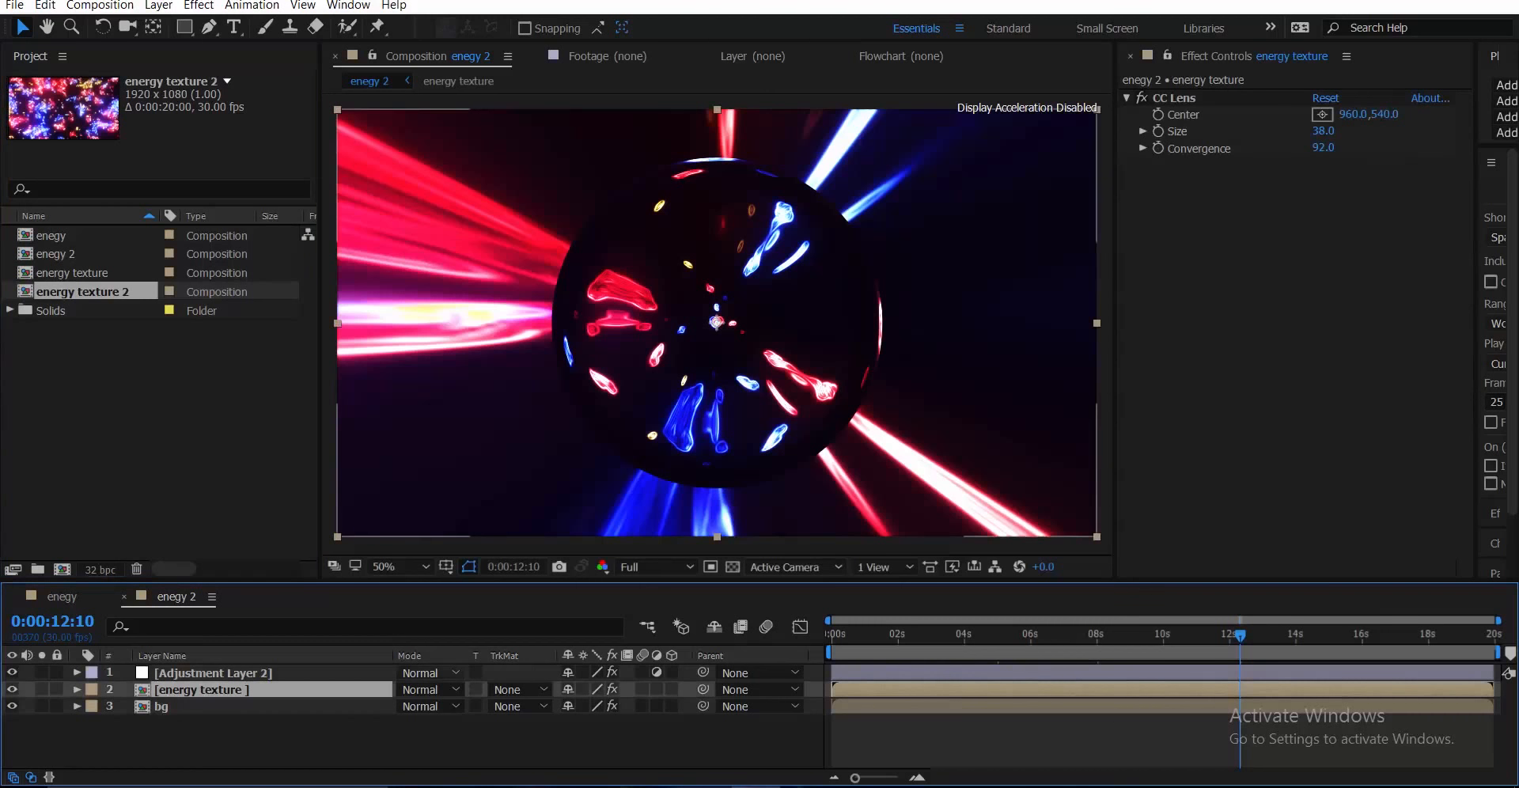
pyautogui.click(212, 673)
pyautogui.click(1171, 98)
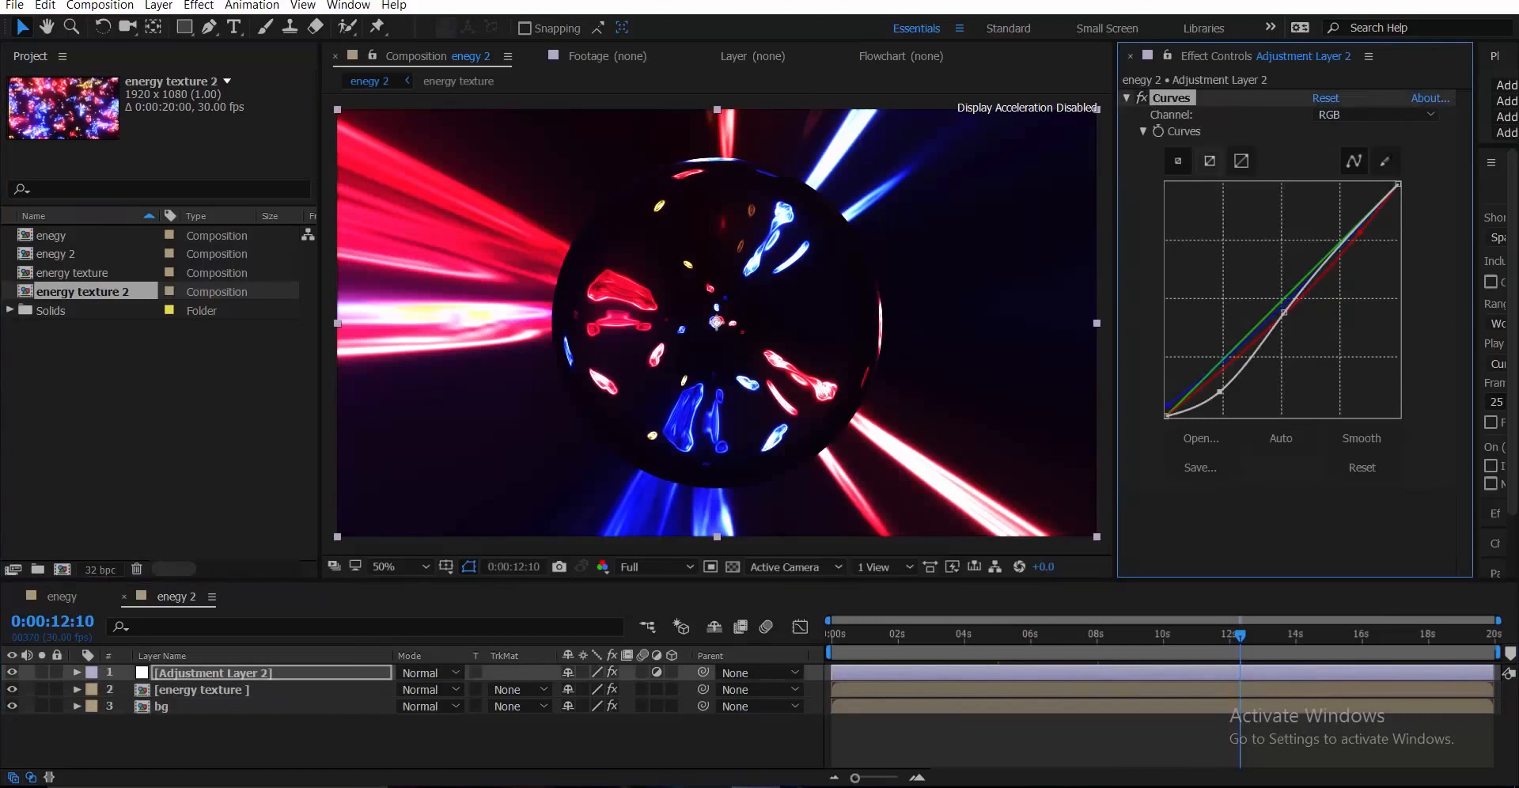
pyautogui.press('Delete')
pyautogui.click(213, 673)
pyautogui.press('Delete')
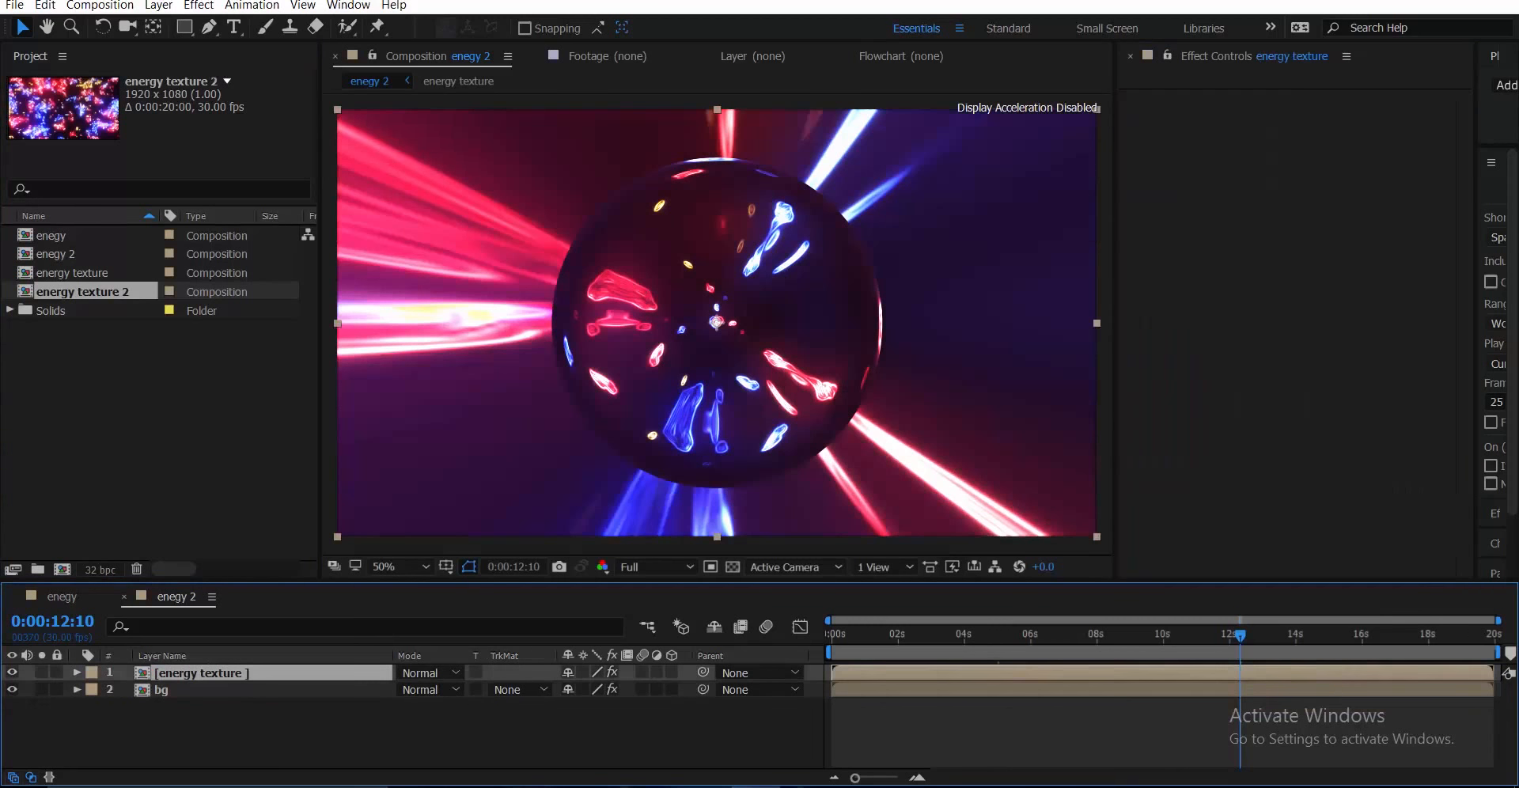
pyautogui.click(1174, 98)
pyautogui.press('Delete')
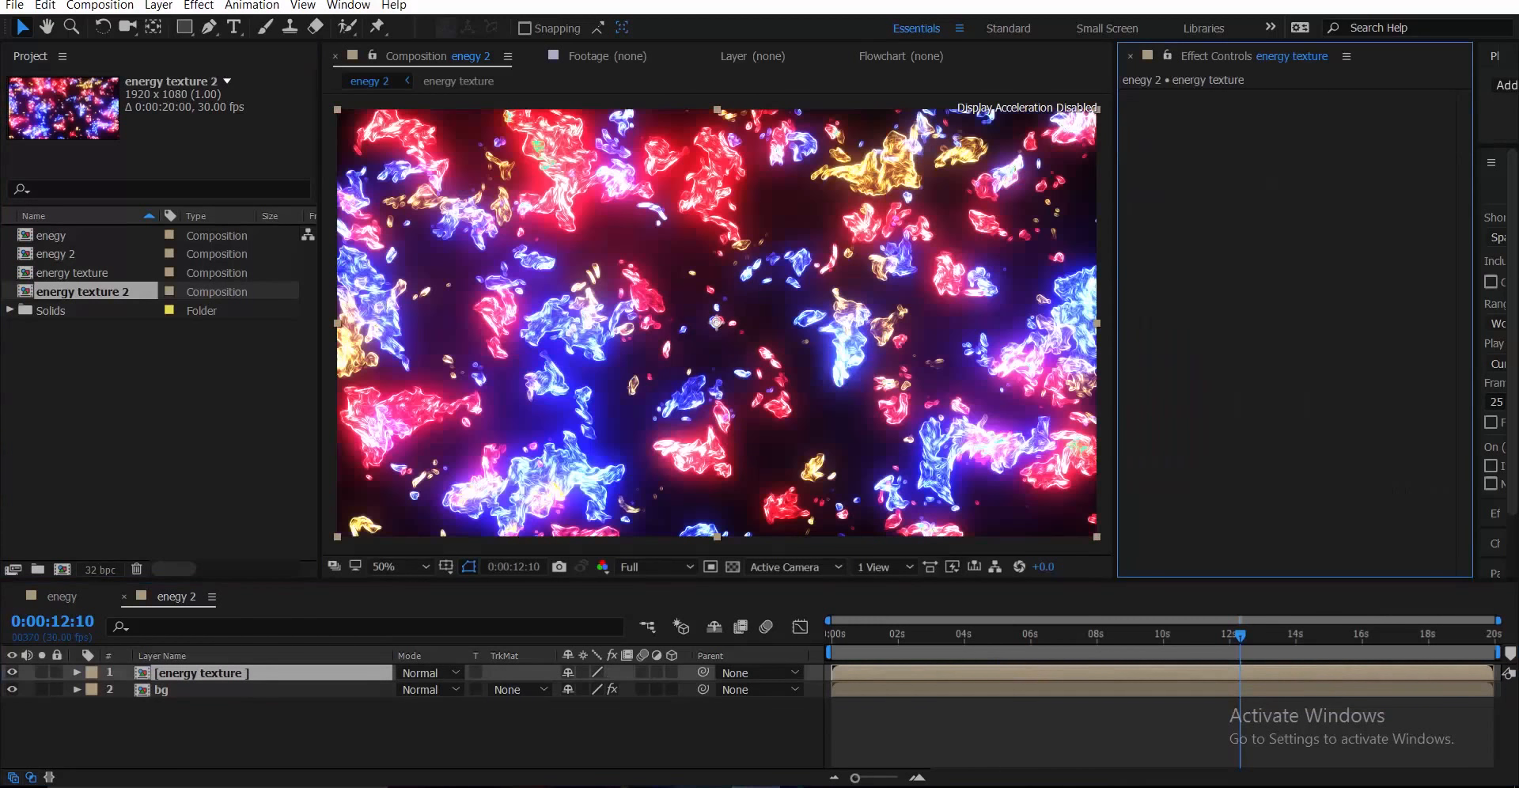
# - Remove the effects from the bg layer, including Fast Blur, and delete the layer
pyautogui.click(212, 690)
pyautogui.click(1170, 98)
pyautogui.press('Delete')
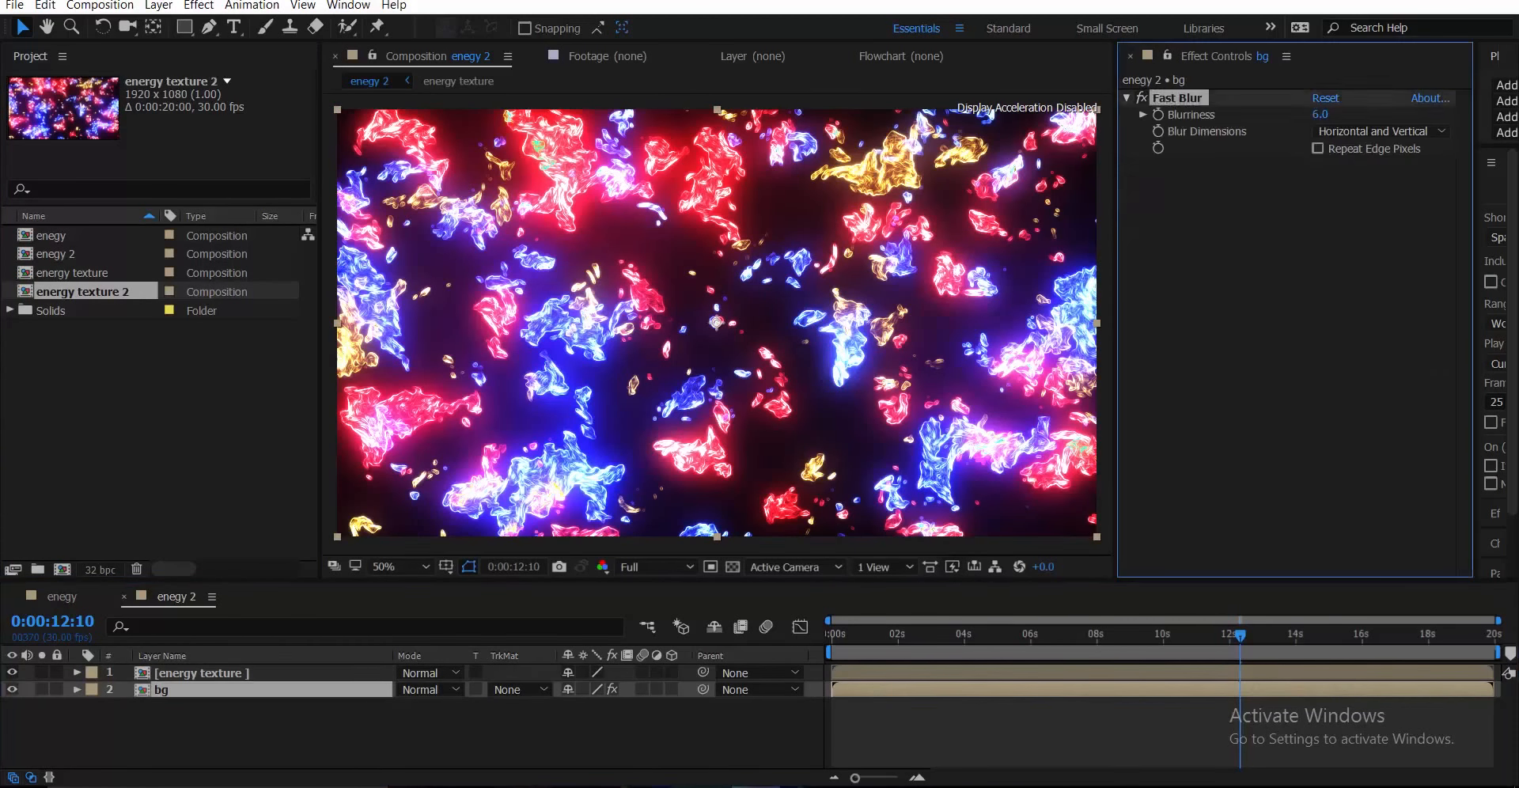
pyautogui.click(1171, 98)
pyautogui.press('Delete')
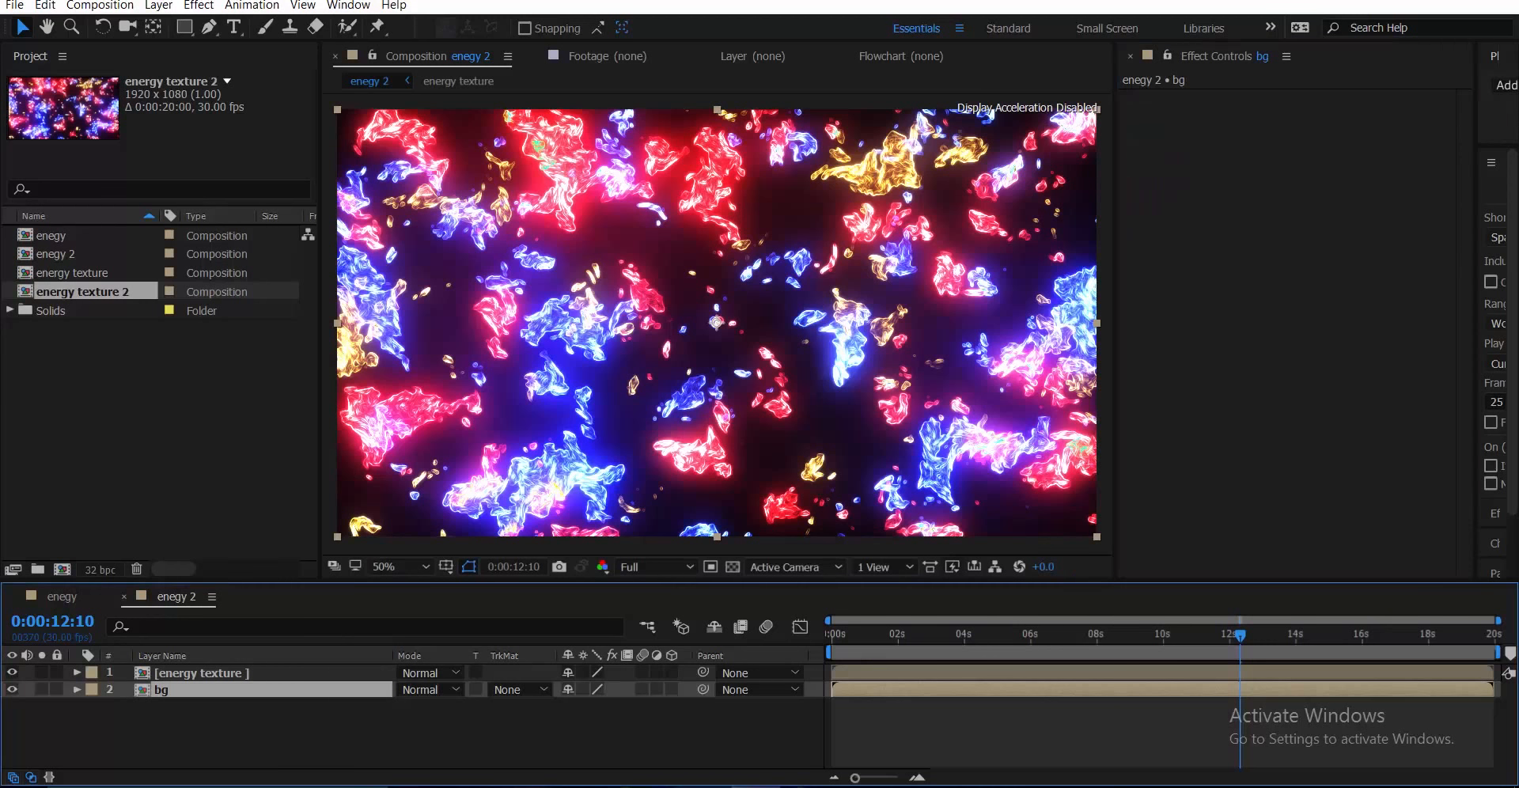
pyautogui.press('Delete')
# - Replace the energy texture layer's source in enegy 2 with the energy texture 2 composition and open that composition
pyautogui.click(82, 292)
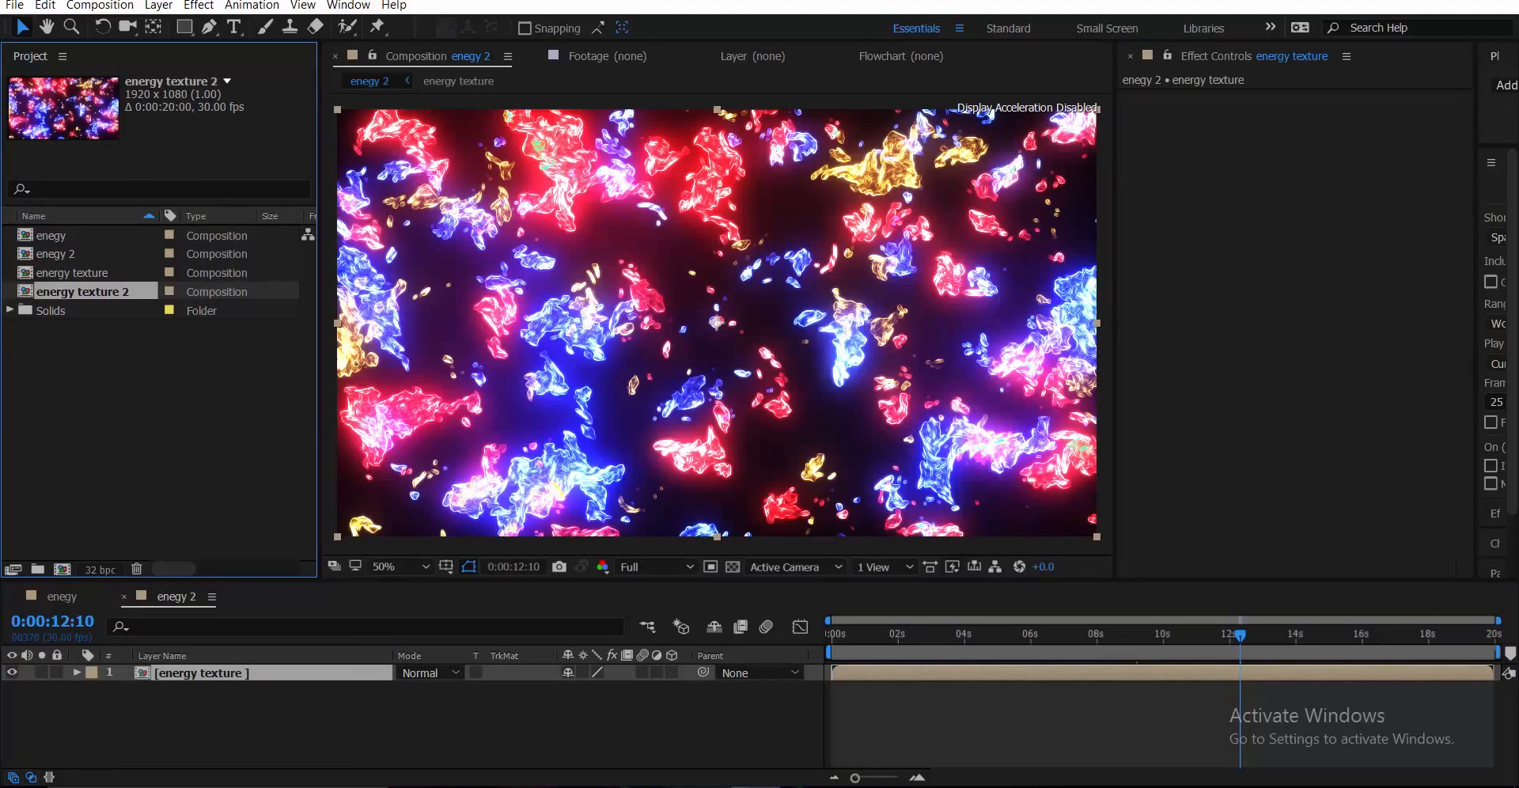
pyautogui.click(396, 724)
pyautogui.click(248, 673)
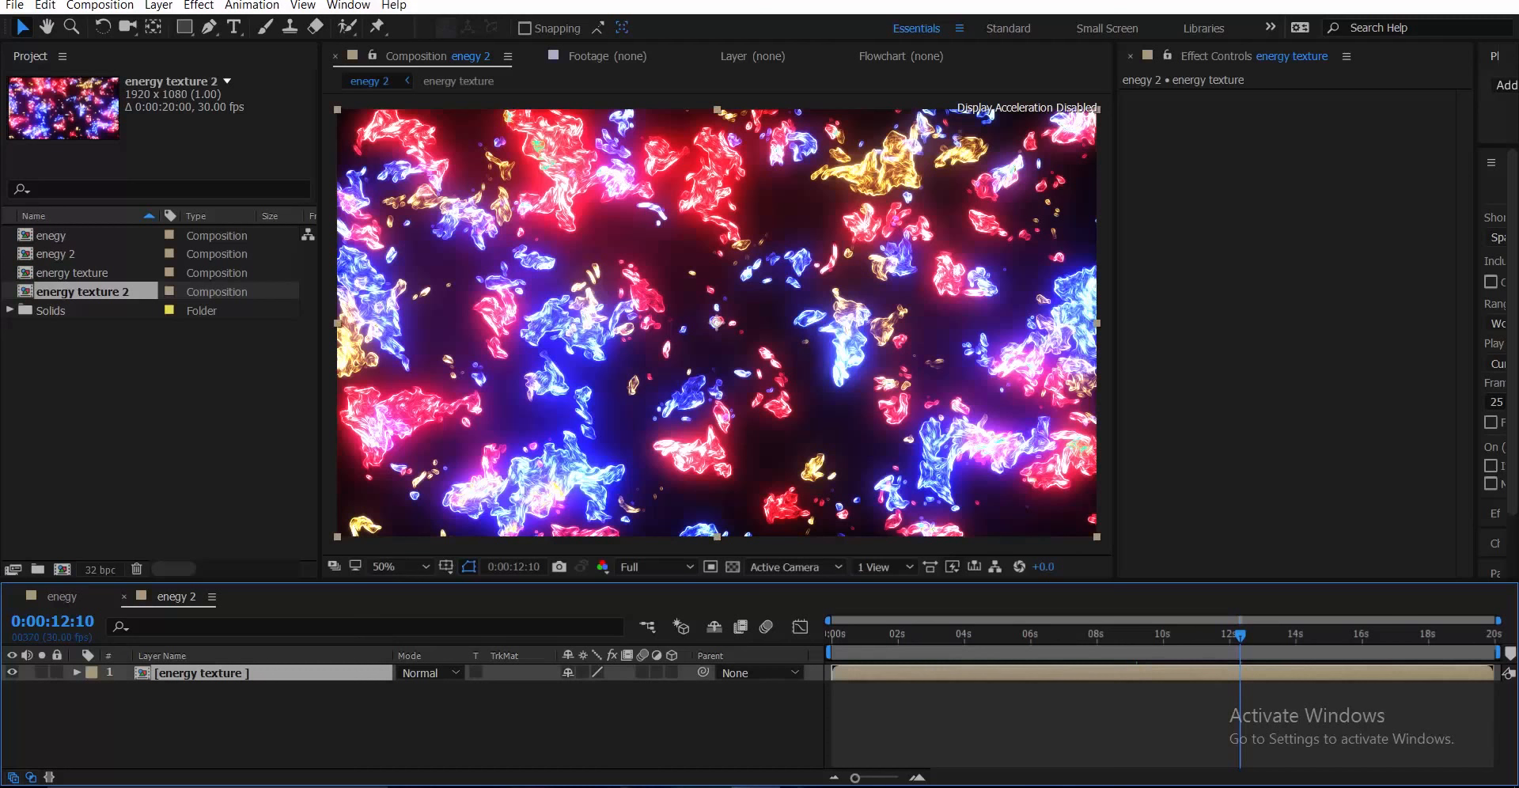
pyautogui.press('Return')
pyautogui.moveTo(239, 673); pyautogui.dragTo(239, 673)
pyautogui.doubleClick(239, 673)
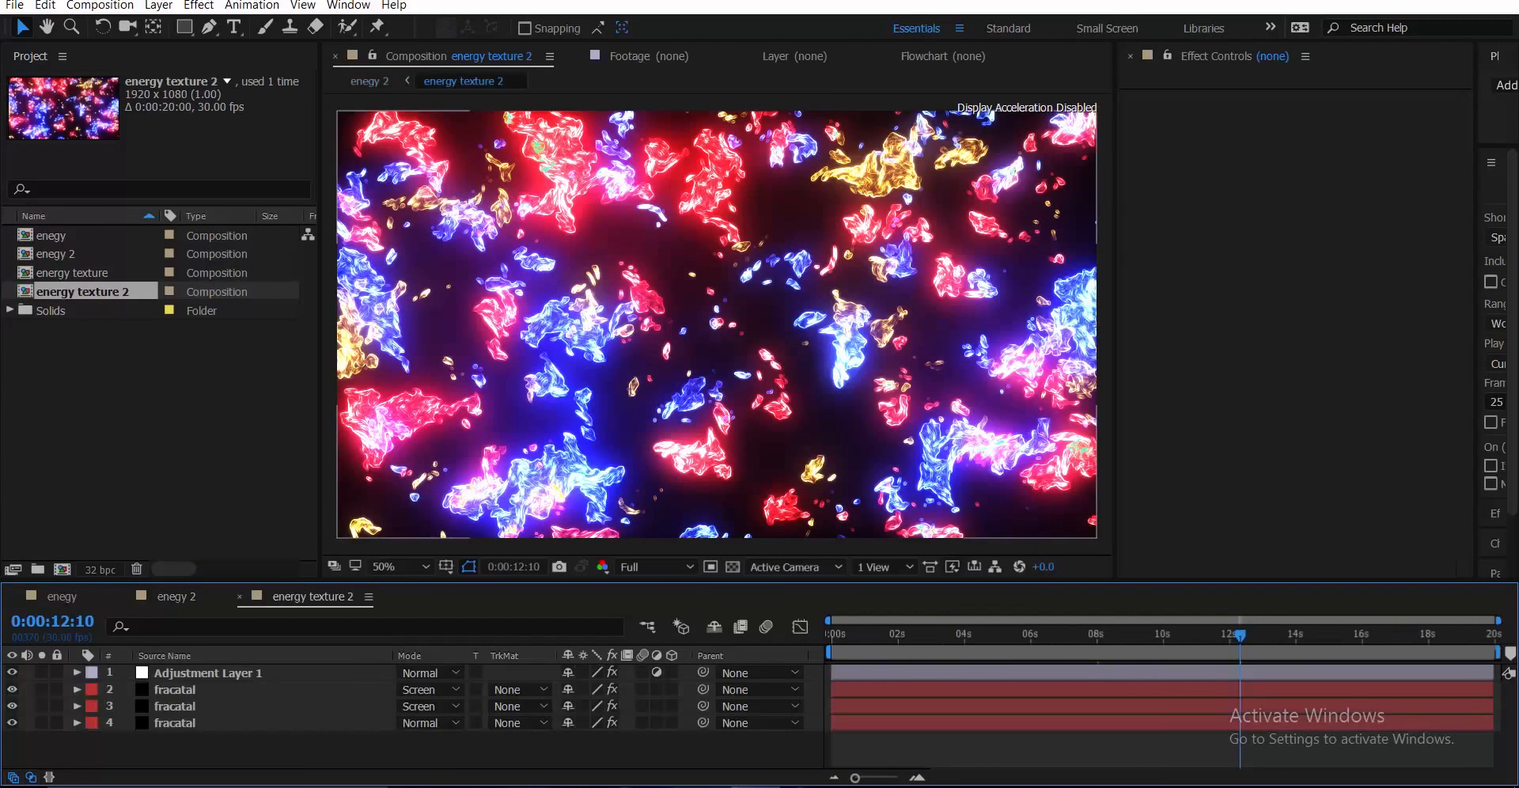
# - Open the original energy texture composition to compare it with energy texture 2, and close it again
pyautogui.doubleClick(72, 273)
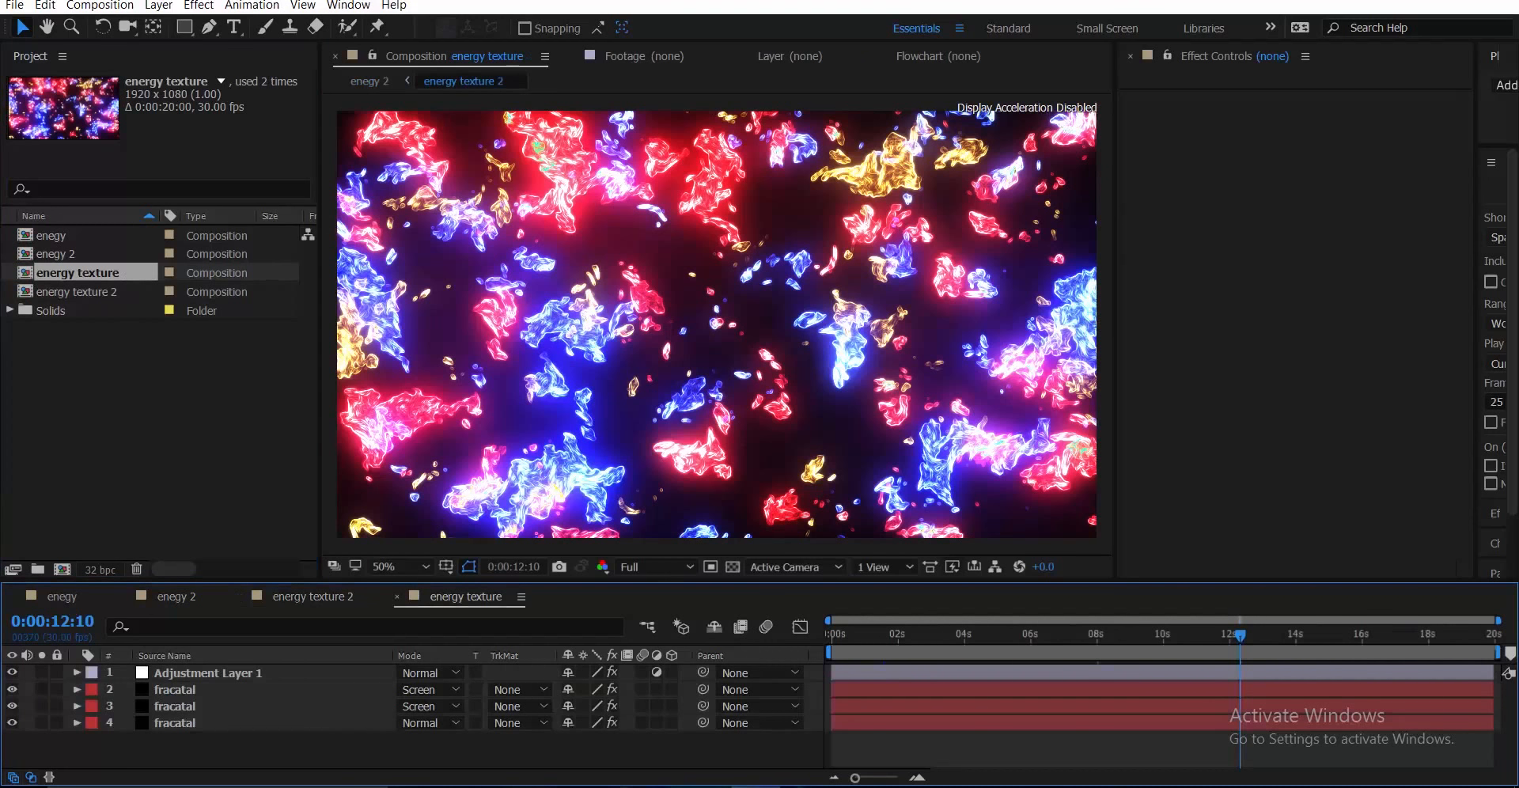
pyautogui.click(313, 597)
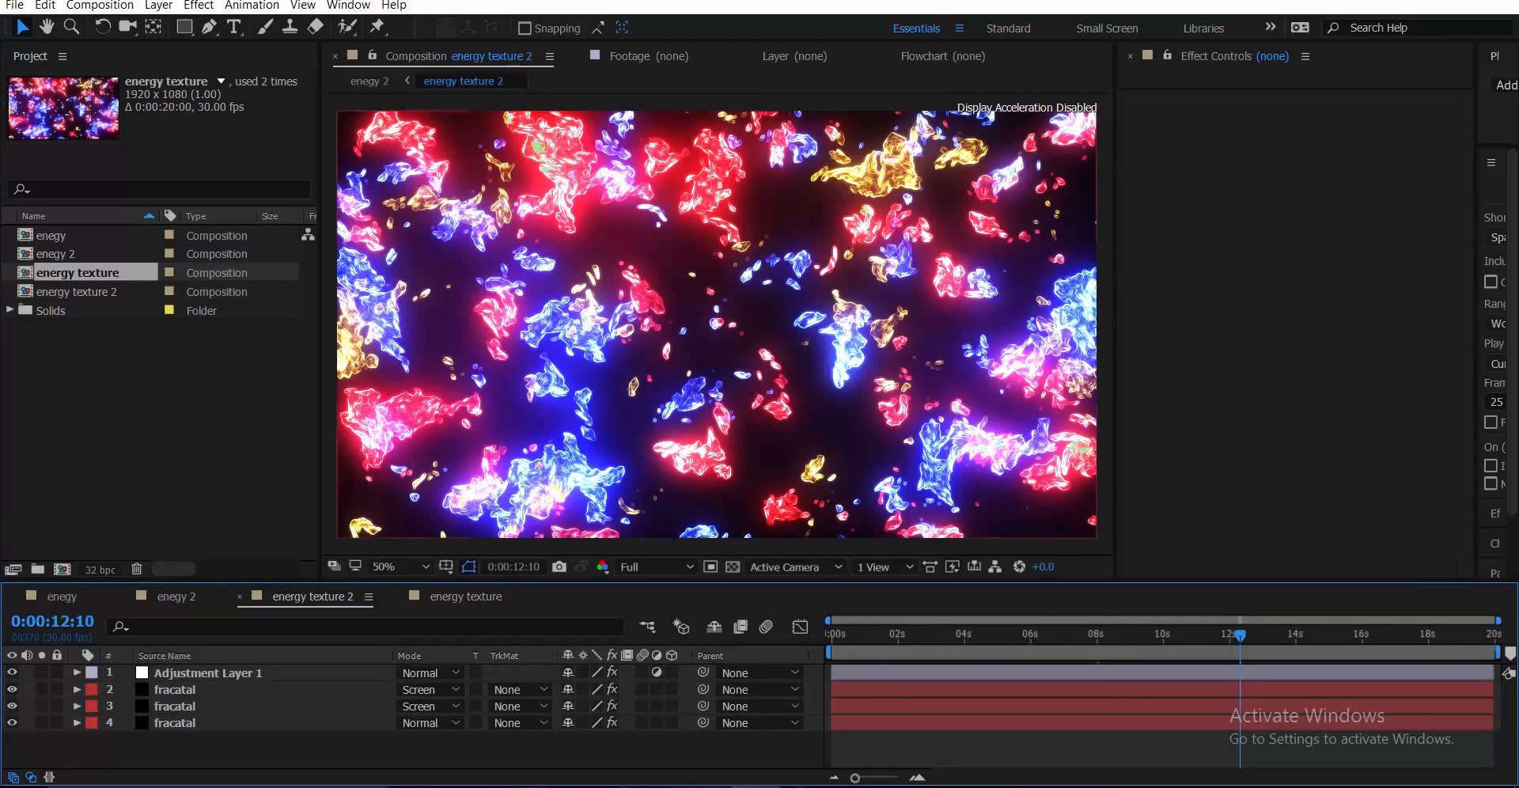
pyautogui.click(465, 597)
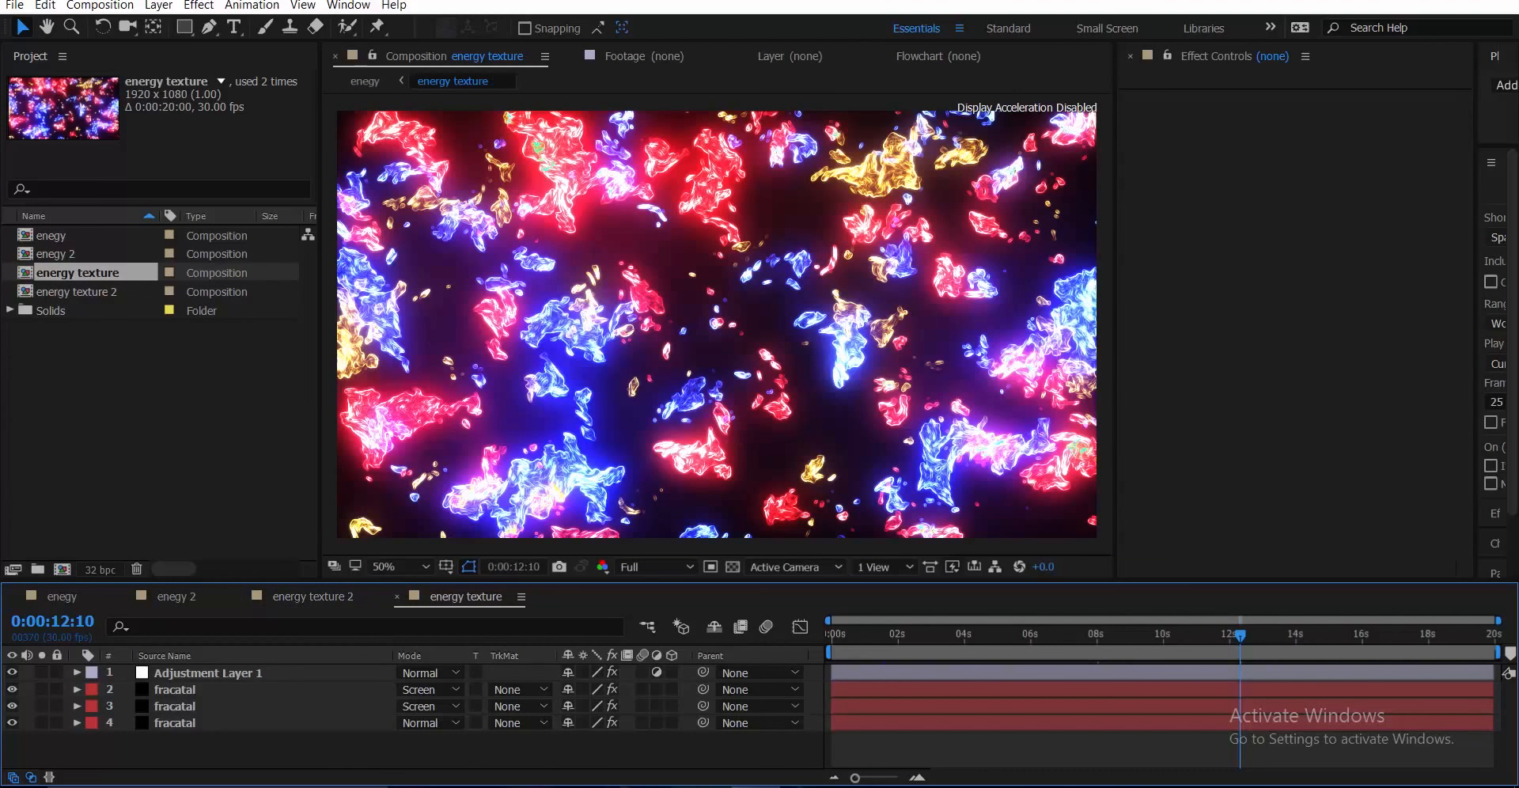
pyautogui.click(397, 598)
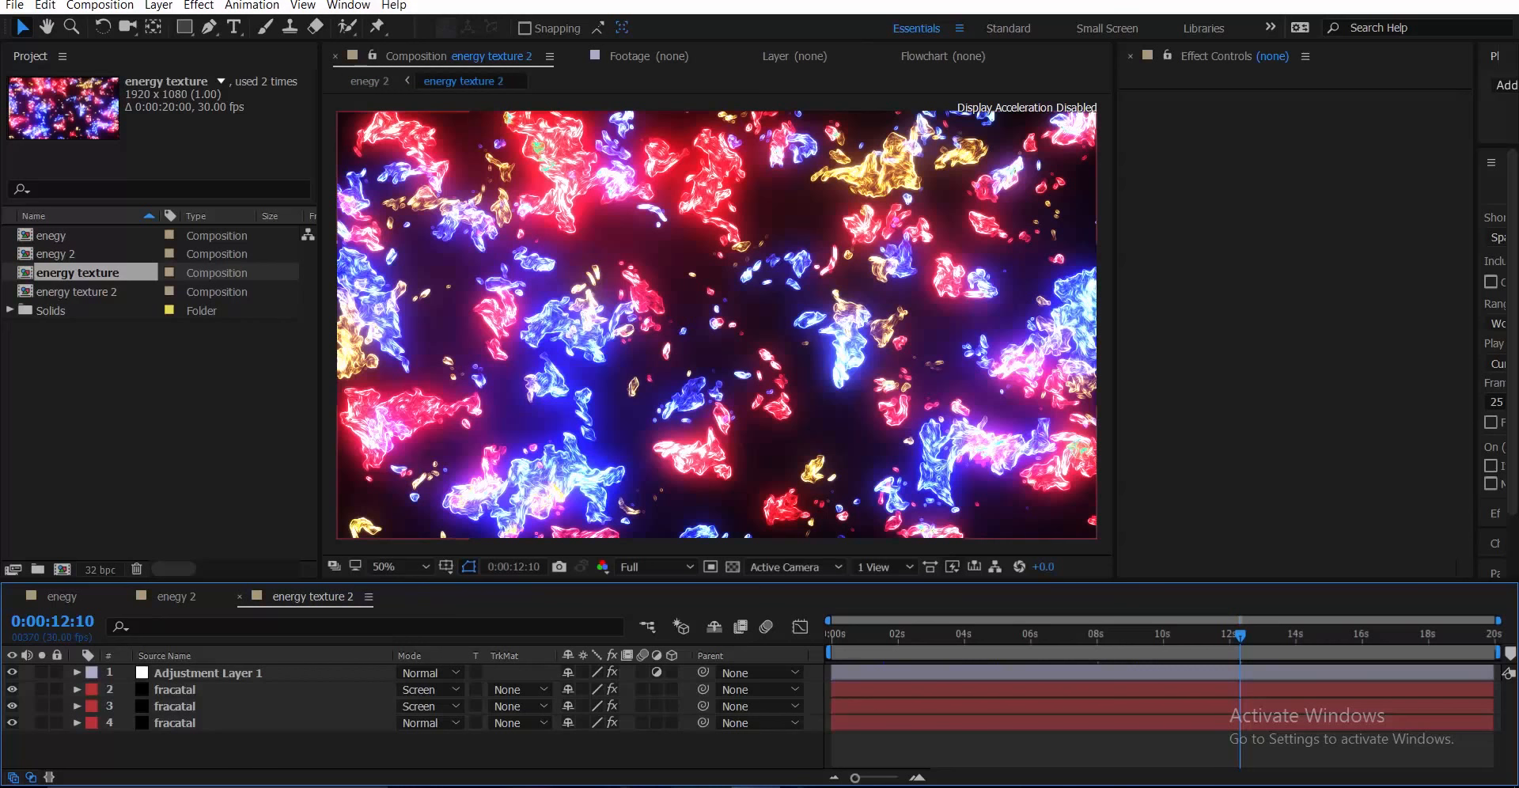
# - Hide the two upper fracatal layers, select the bottom blue one and inspect its texture up close
pyautogui.click(176, 690)
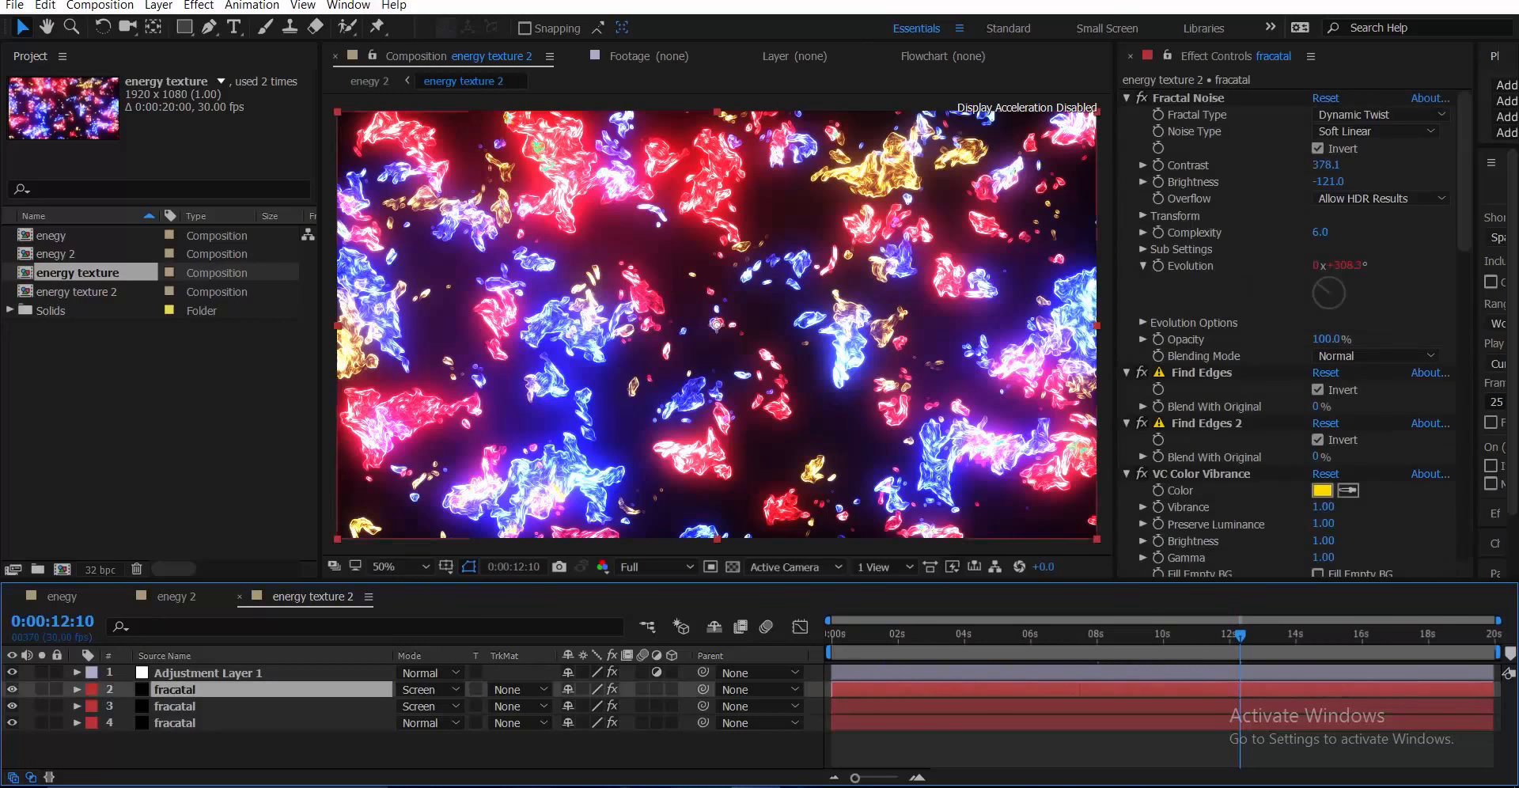
pyautogui.click(12, 689)
pyautogui.click(12, 706)
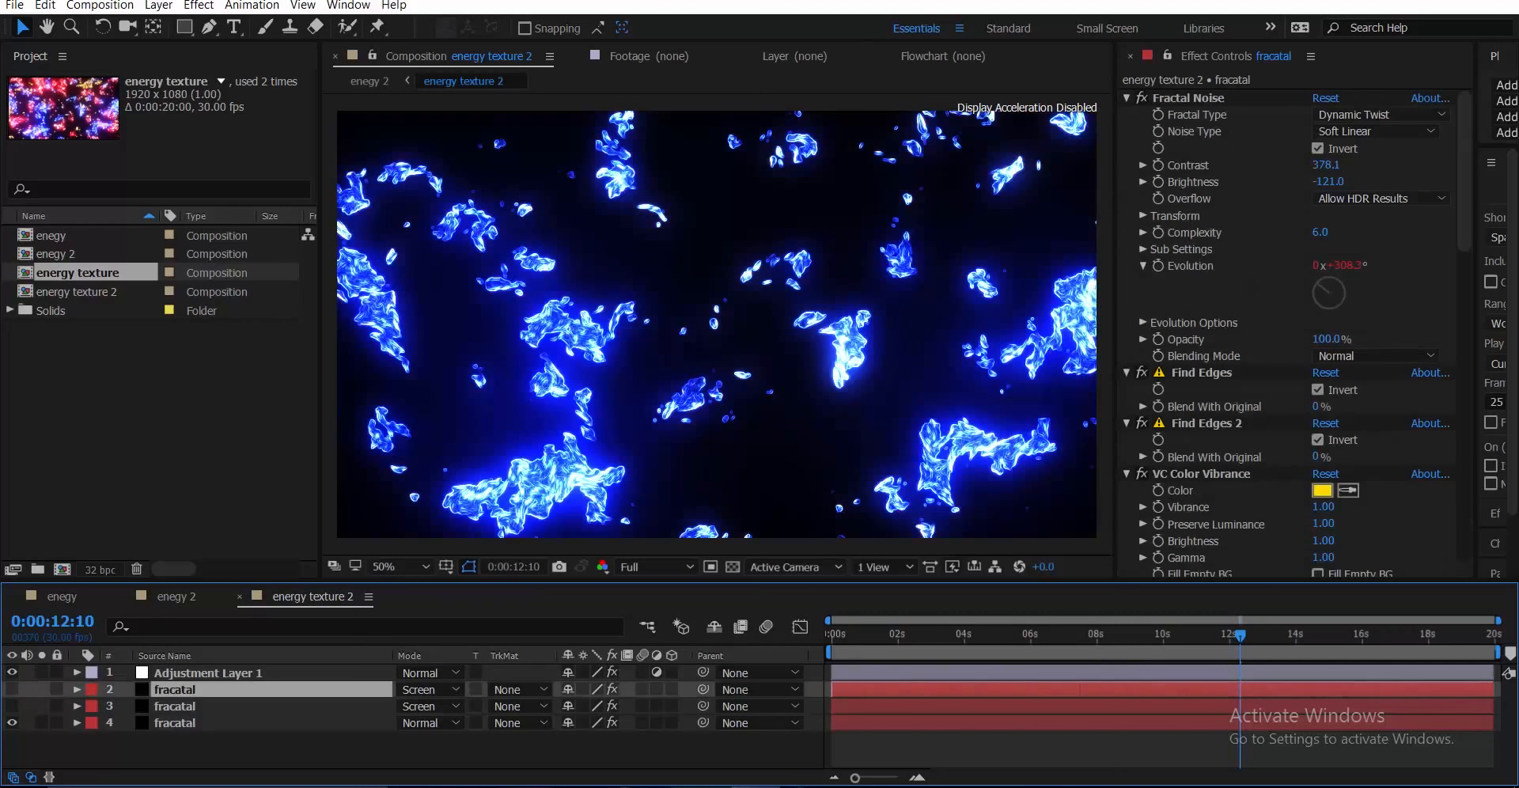
pyautogui.click(176, 724)
pyautogui.scroll(2, 717, 324)
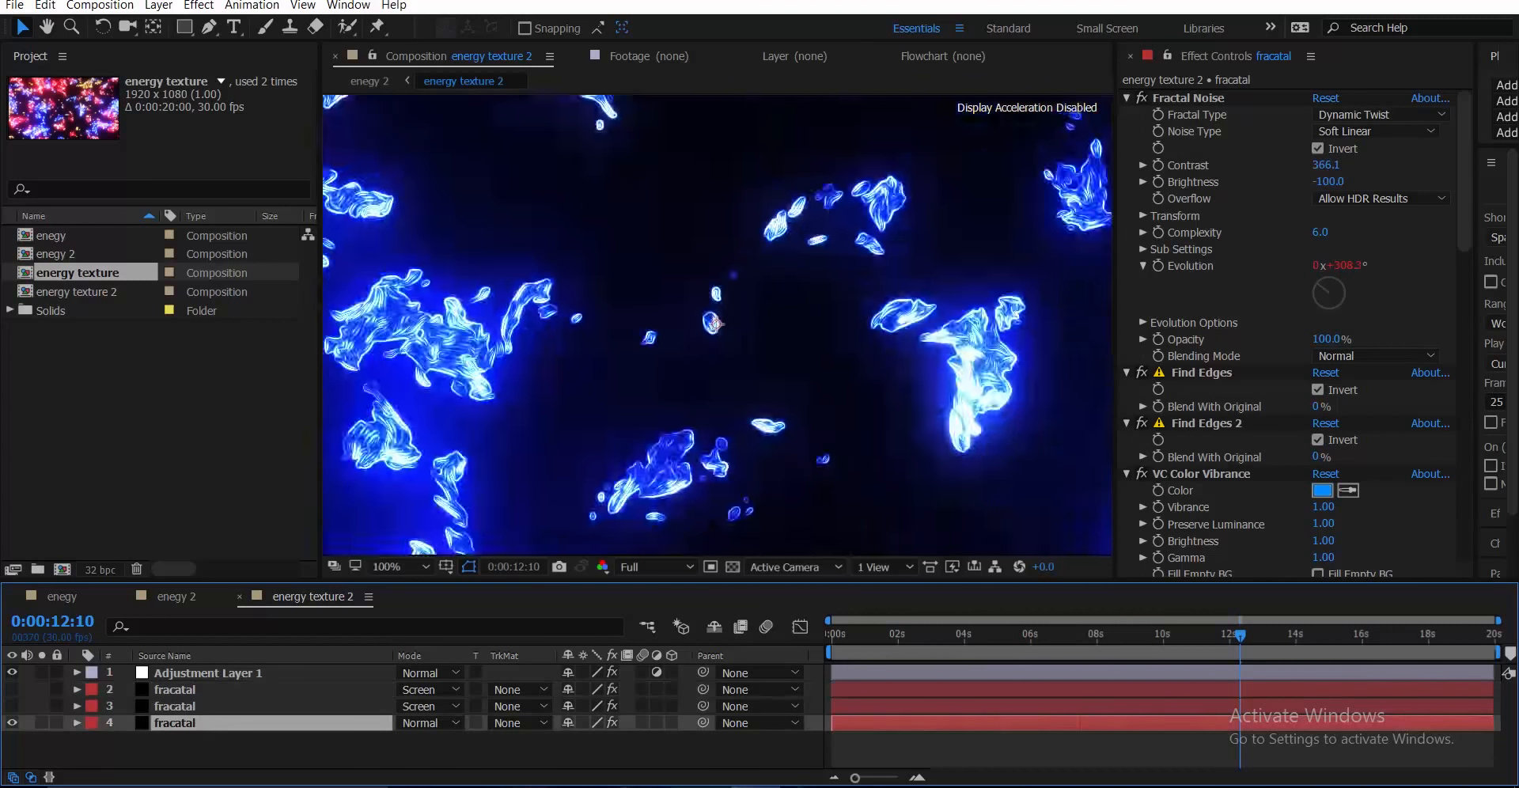
pyautogui.scroll(-1, 717, 324)
pyautogui.moveTo(716, 325); pyautogui.dragTo(564, 302)
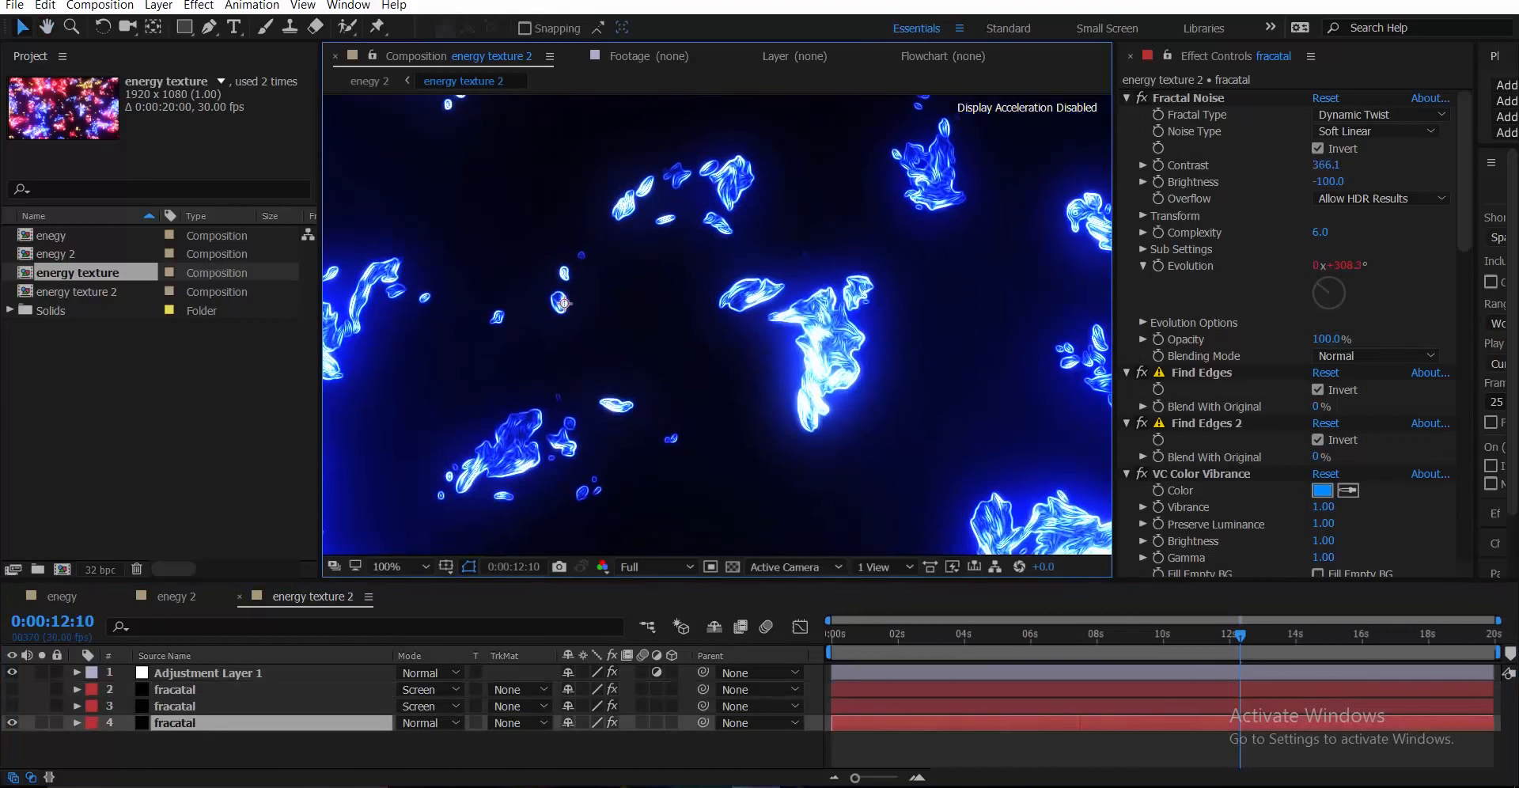
# - Try the Max, Smeary and Swirly fractal types for the bottom fracatal layer's Fractal Noise
pyautogui.click(1375, 132)
pyautogui.click(1381, 115)
pyautogui.click(1352, 284)
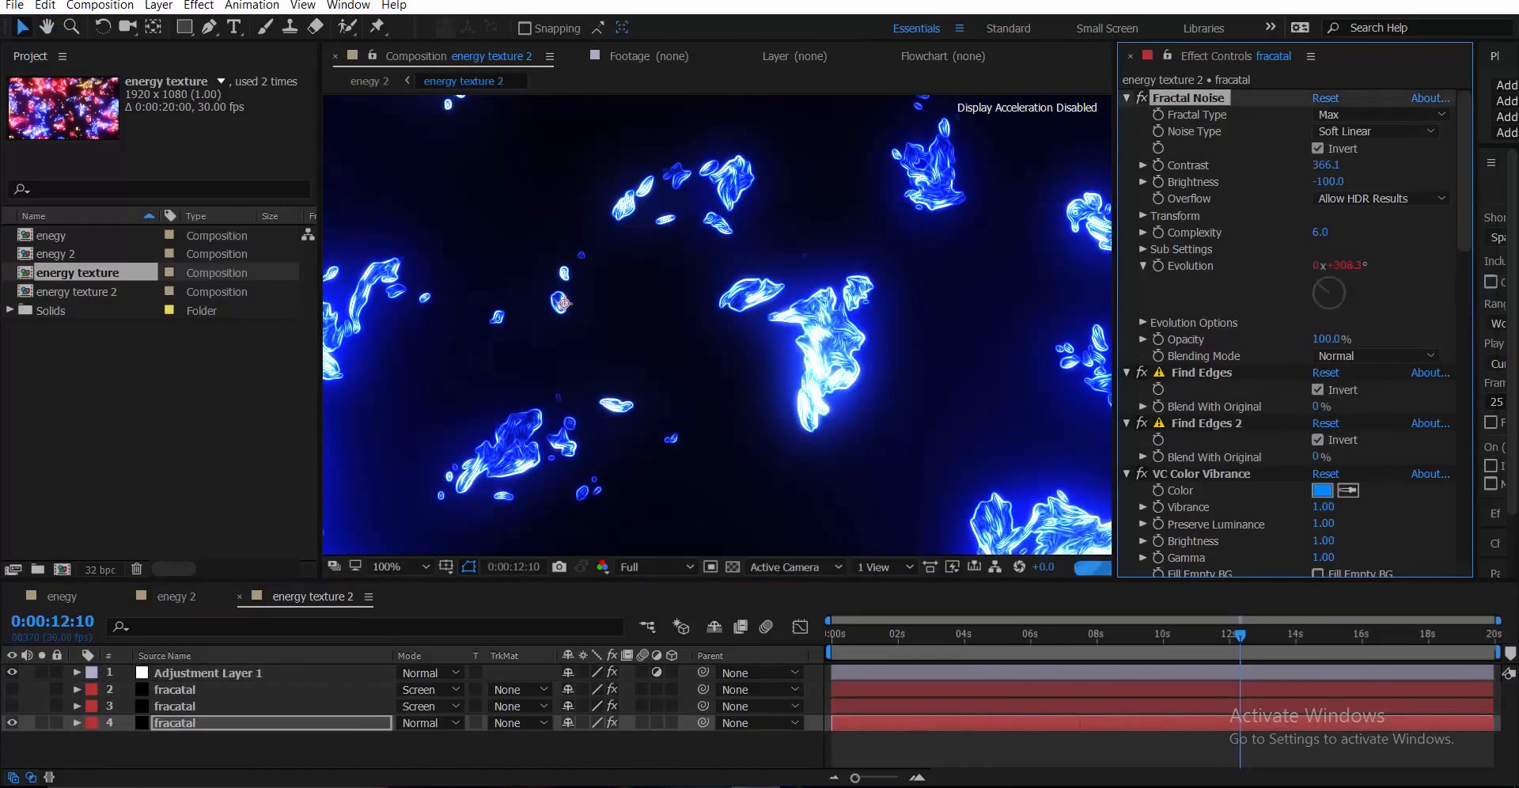
pyautogui.scroll(-3, 717, 324)
pyautogui.click(1381, 115)
pyautogui.click(1352, 302)
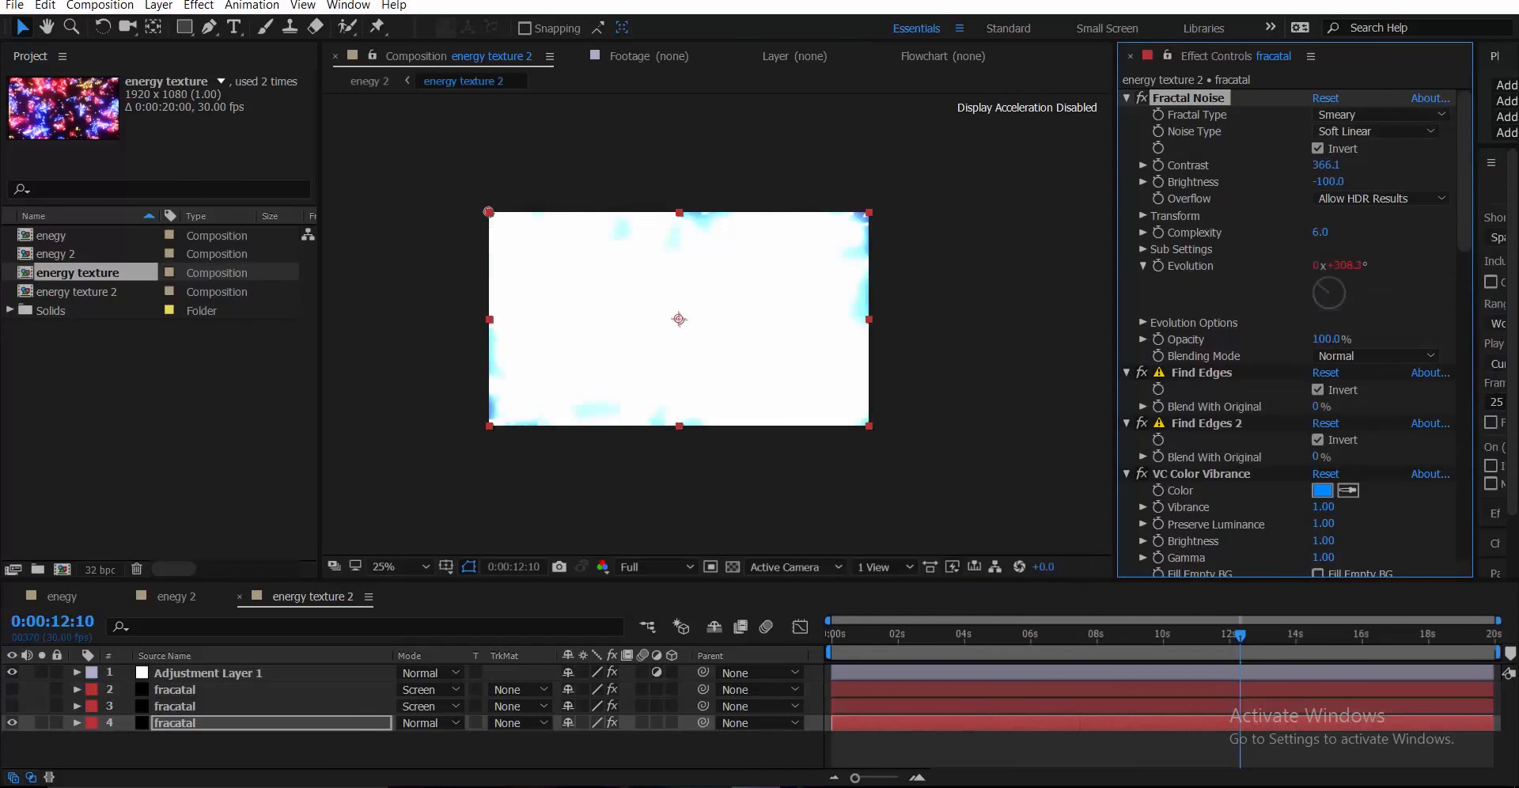
pyautogui.click(1317, 148)
pyautogui.click(1377, 115)
pyautogui.click(1356, 321)
# - Set the Fractal Type of the bottom fracatal layer's Fractal Noise to Rocky
pyautogui.click(1376, 115)
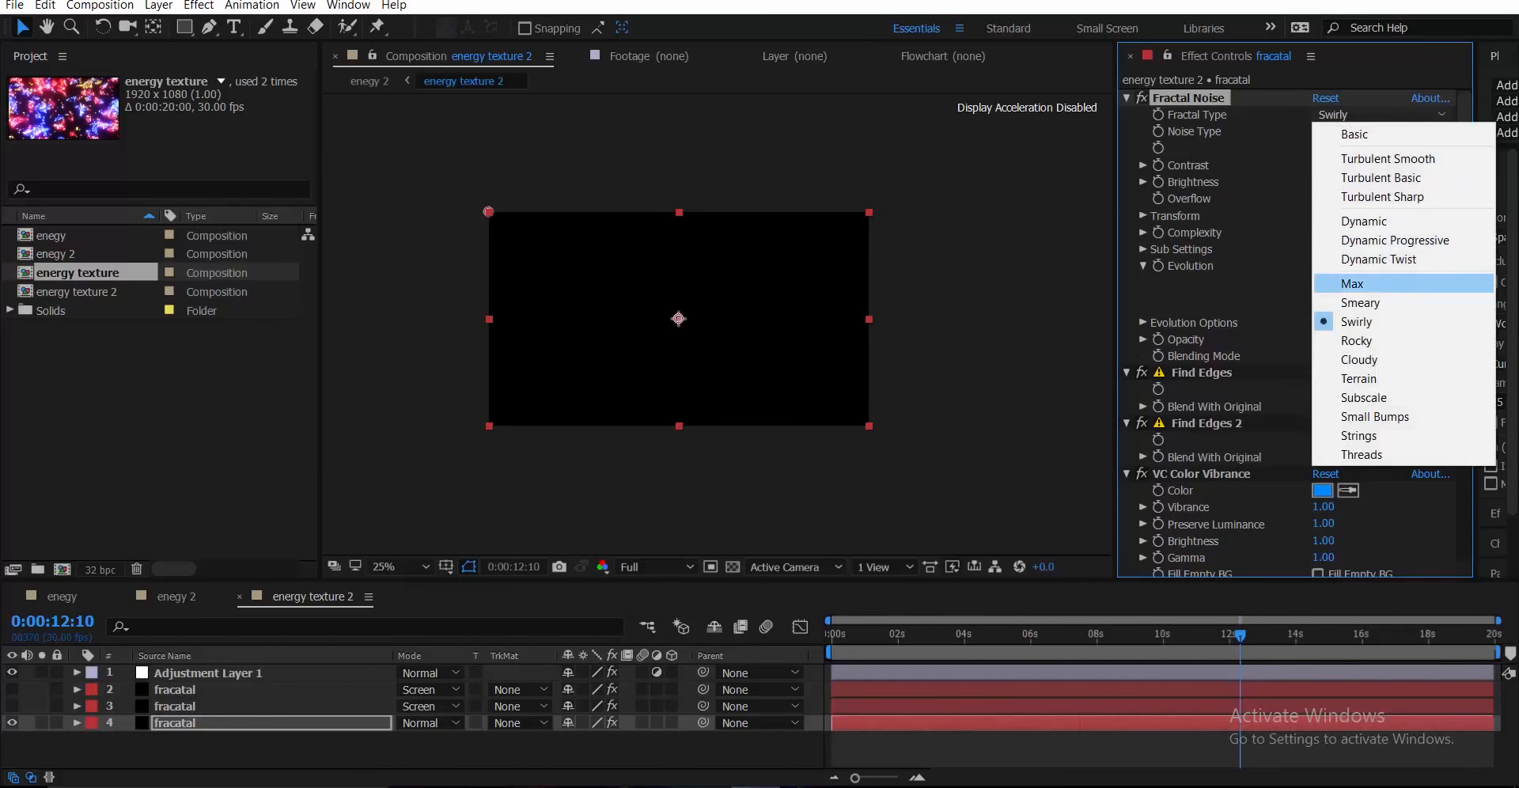
pyautogui.click(1356, 340)
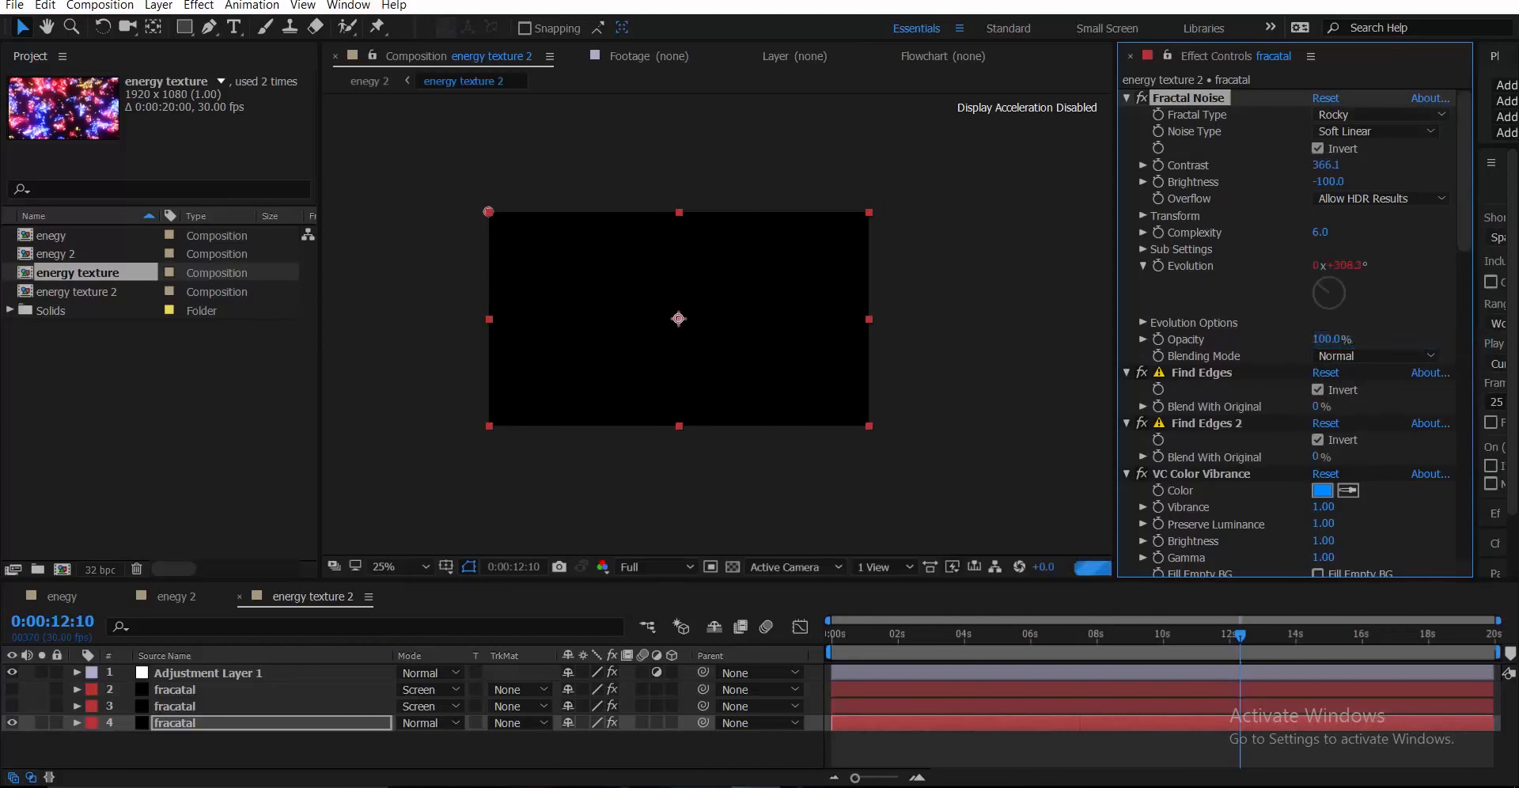
pyautogui.scroll(2, 714, 324)
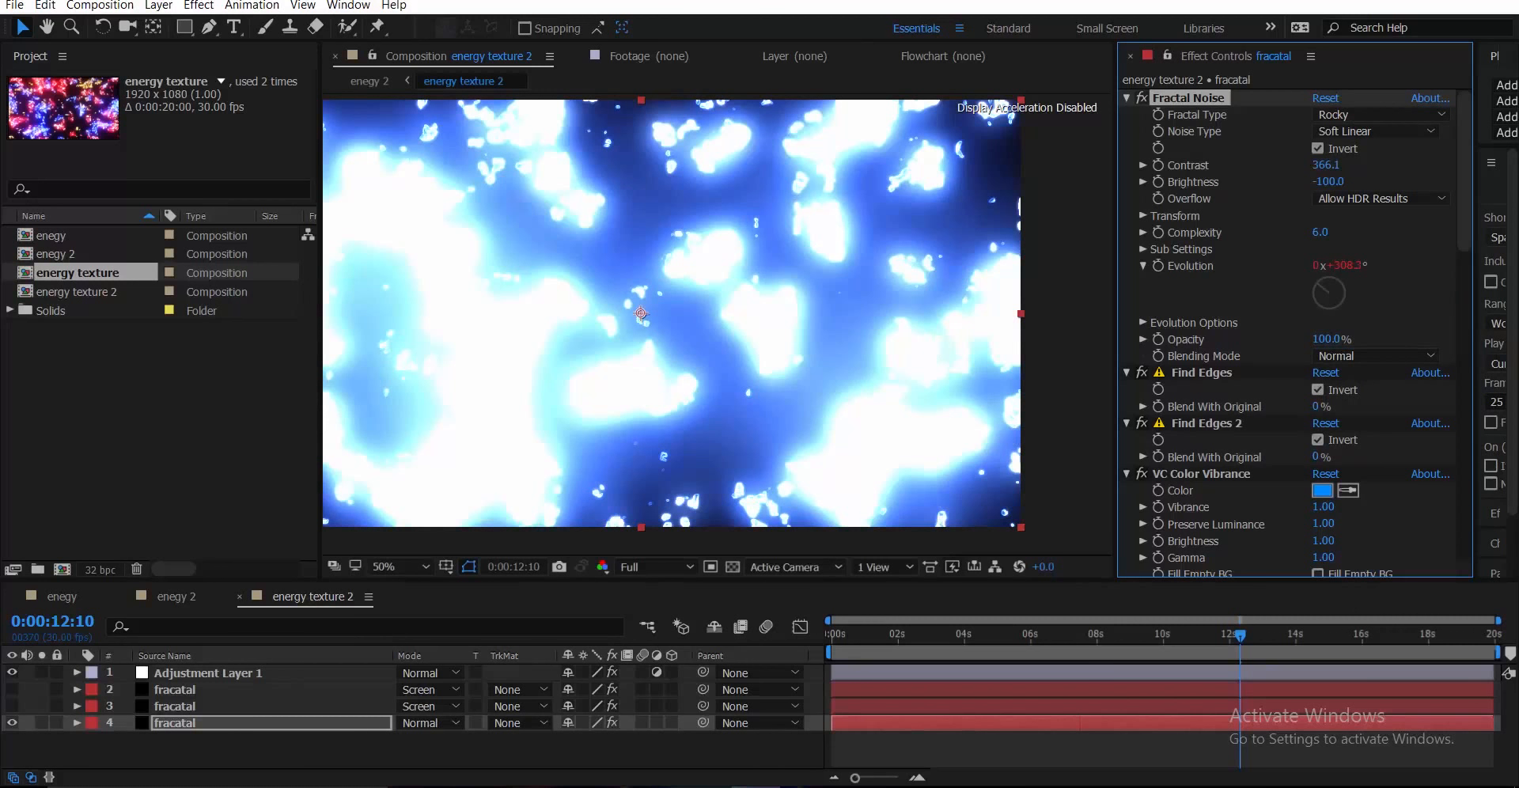
# - Try Fractal Noise Contrast values of 420.1 and 0 on the bottom fracatal layer, and undo the last change
pyautogui.moveTo(1326, 166); pyautogui.dragTo(1368, 165)
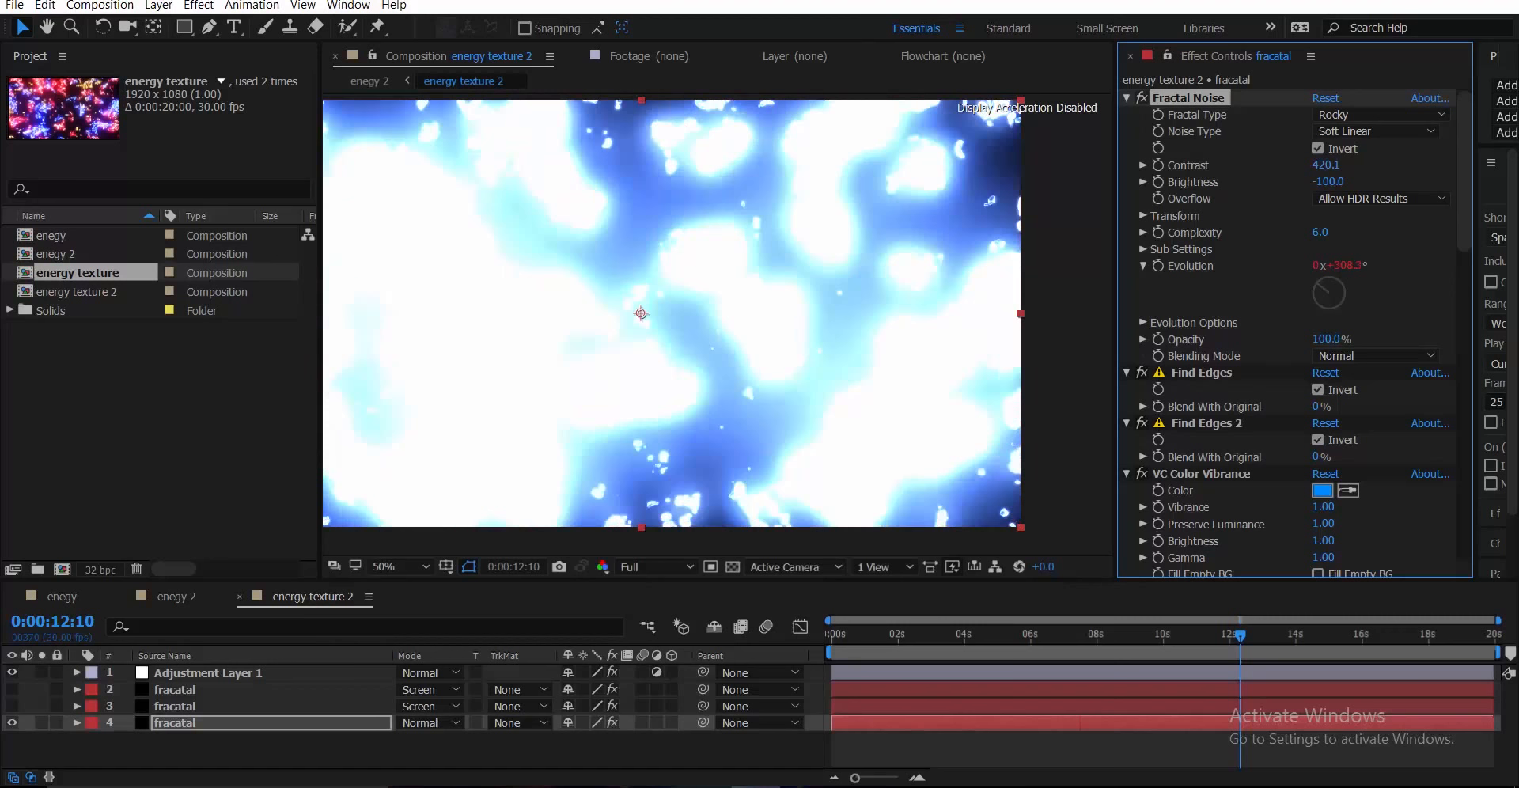
pyautogui.click(1326, 165)
pyautogui.write('0')
pyautogui.press('Return')
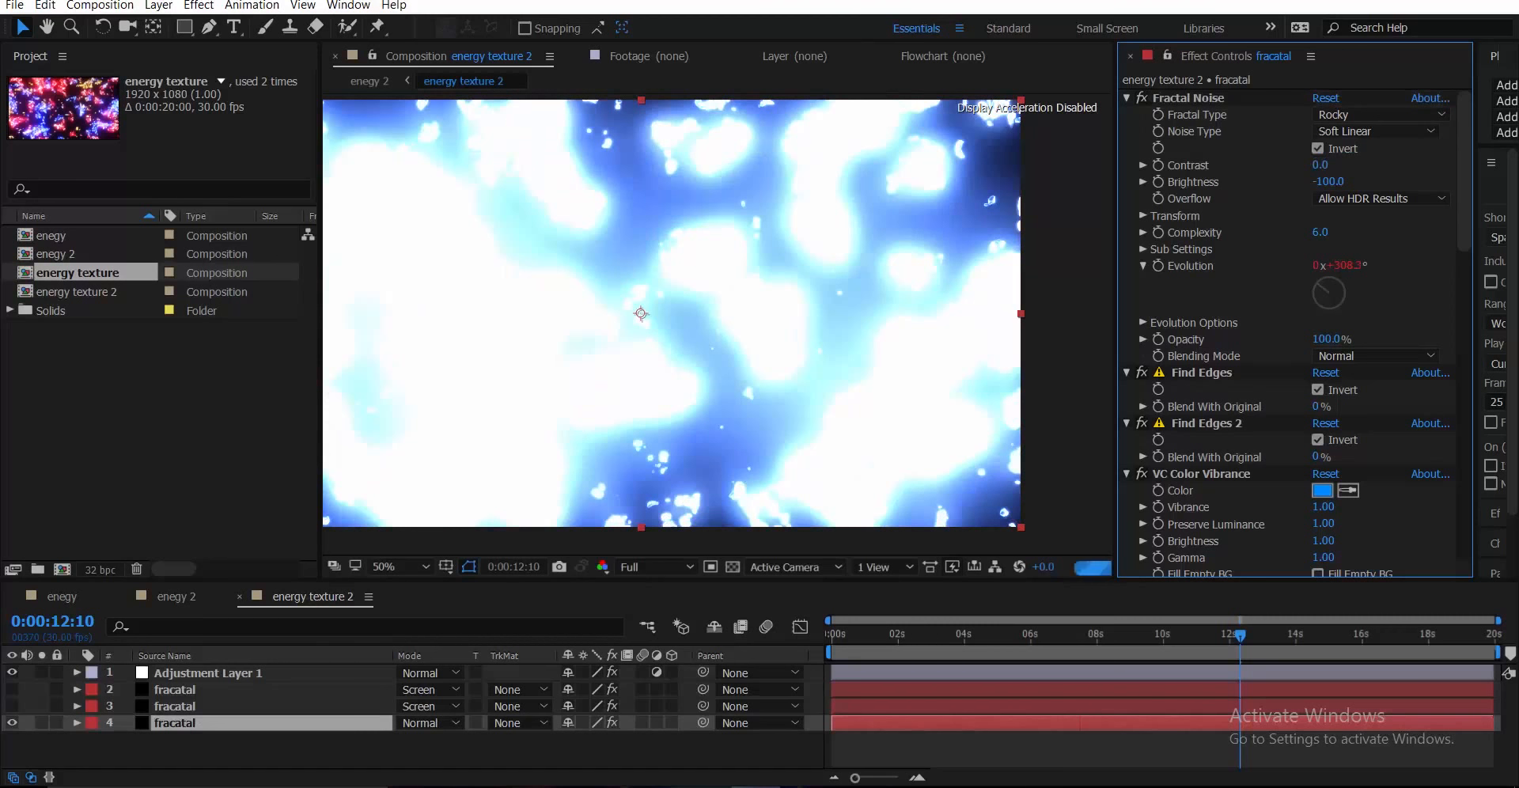
pyautogui.hotkey('ctrl', 'z')
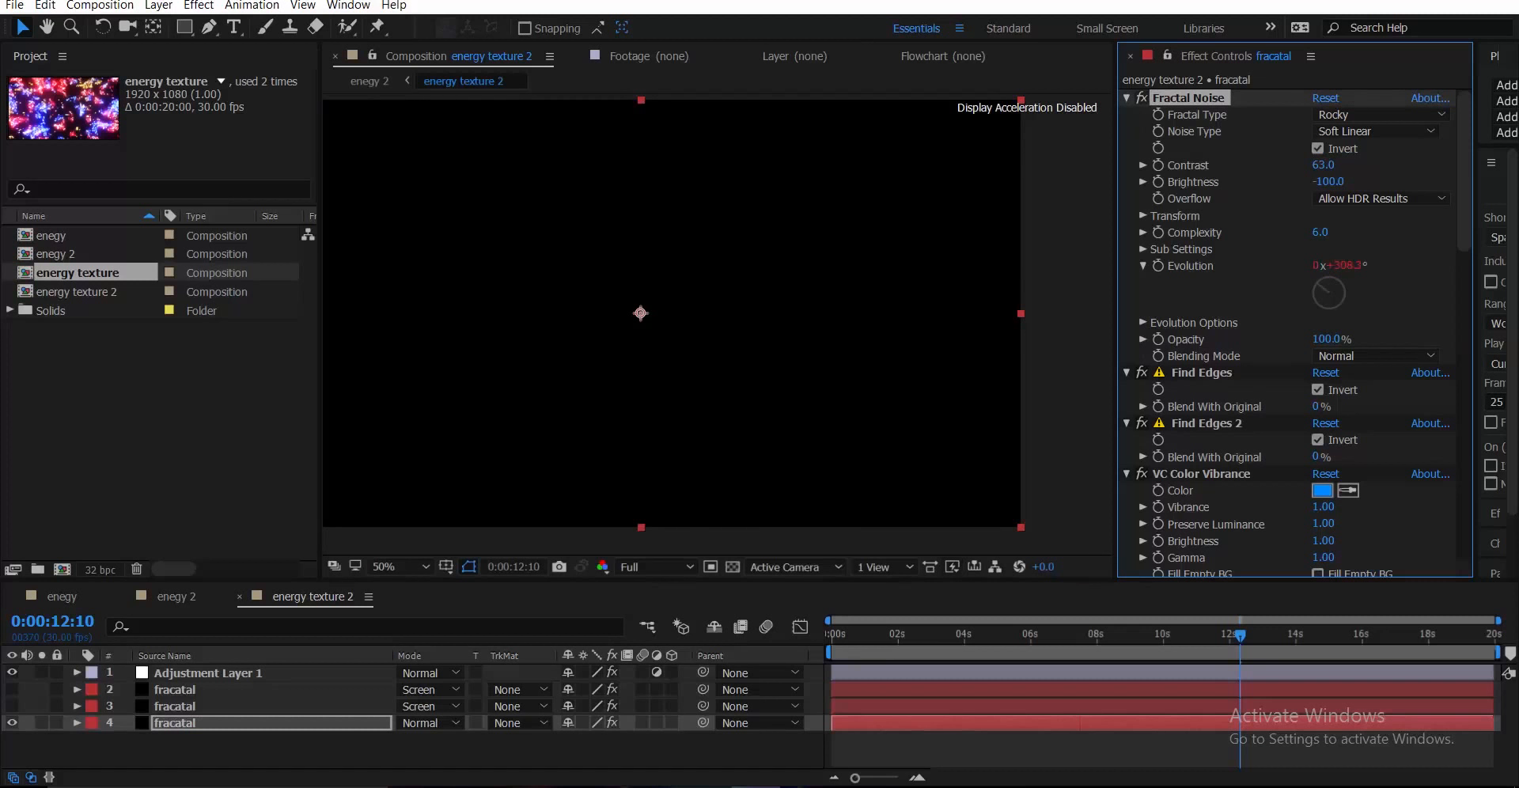
# - Set the Fractal Noise Contrast of the bottom fracatal layer to 211, inspecting the texture at different magnifications
pyautogui.moveTo(1322, 165); pyautogui.dragTo(1386, 165)
pyautogui.moveTo(1326, 166); pyautogui.dragTo(1362, 165)
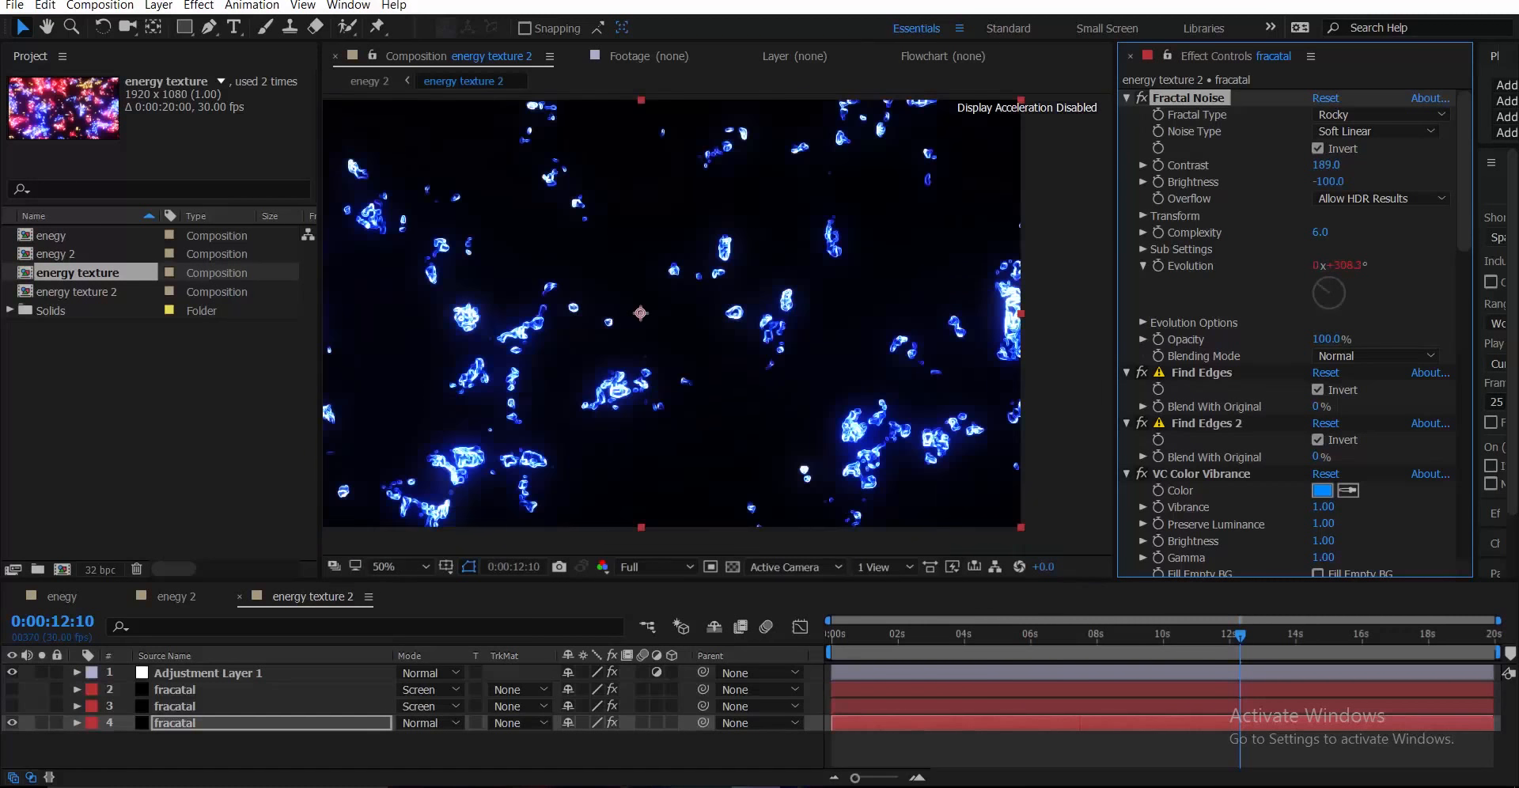
pyautogui.moveTo(578, 402); pyautogui.dragTo(718, 325)
pyautogui.scroll(1, 717, 325)
pyautogui.scroll(-1, 718, 326)
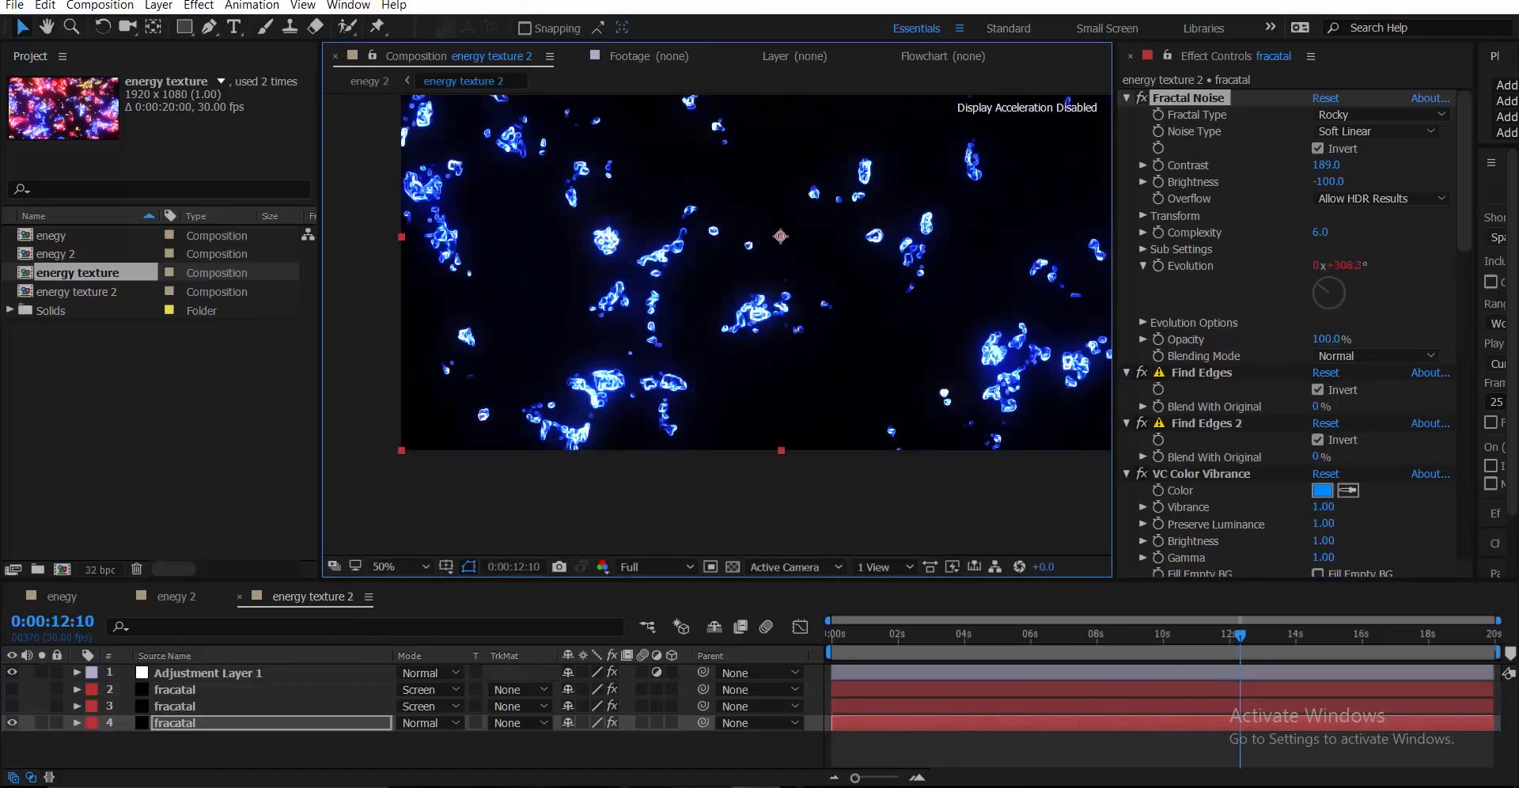
pyautogui.scroll(1, 537, 81)
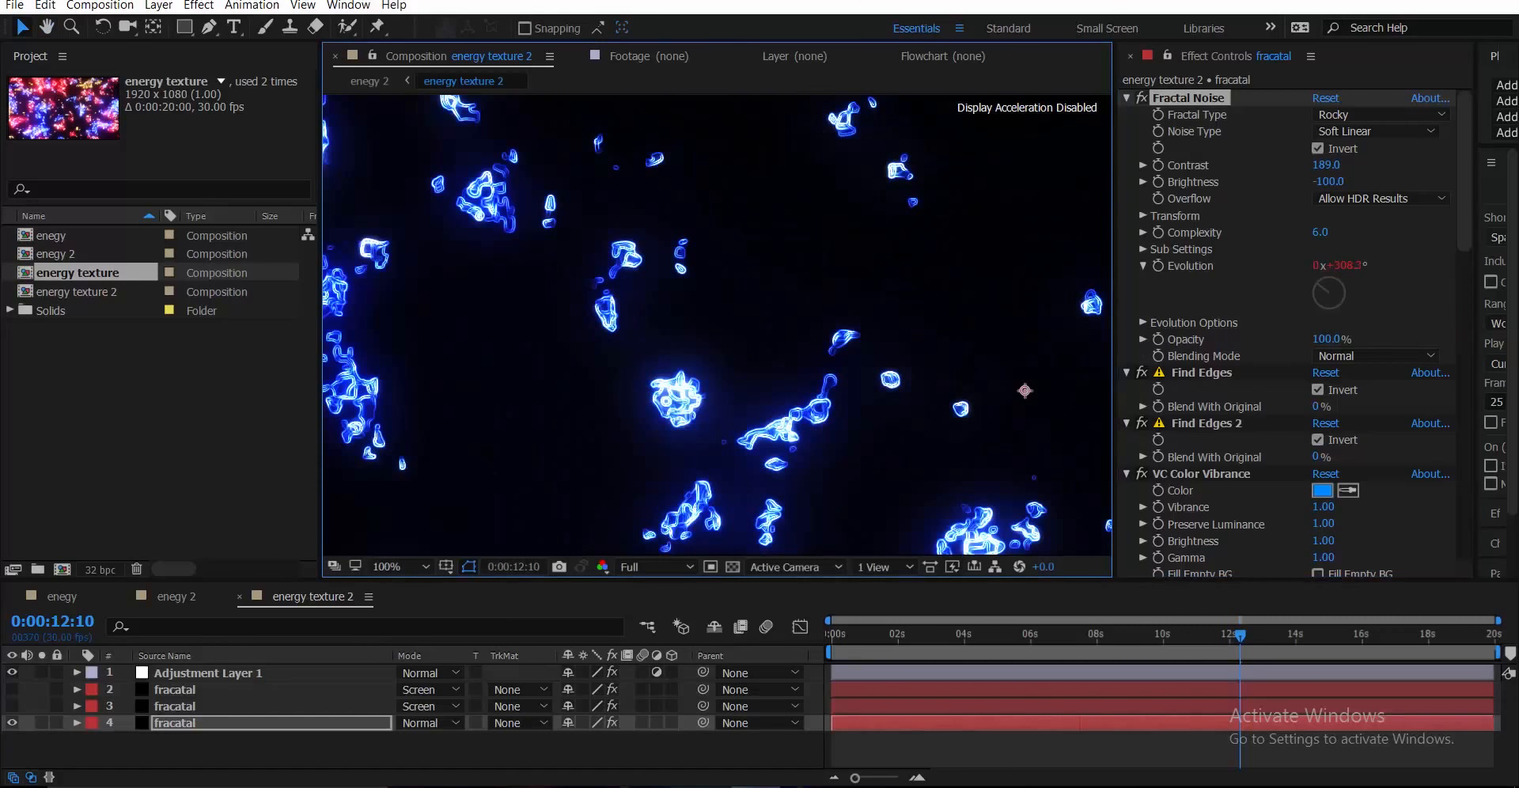
pyautogui.scroll(-1, 870, 357)
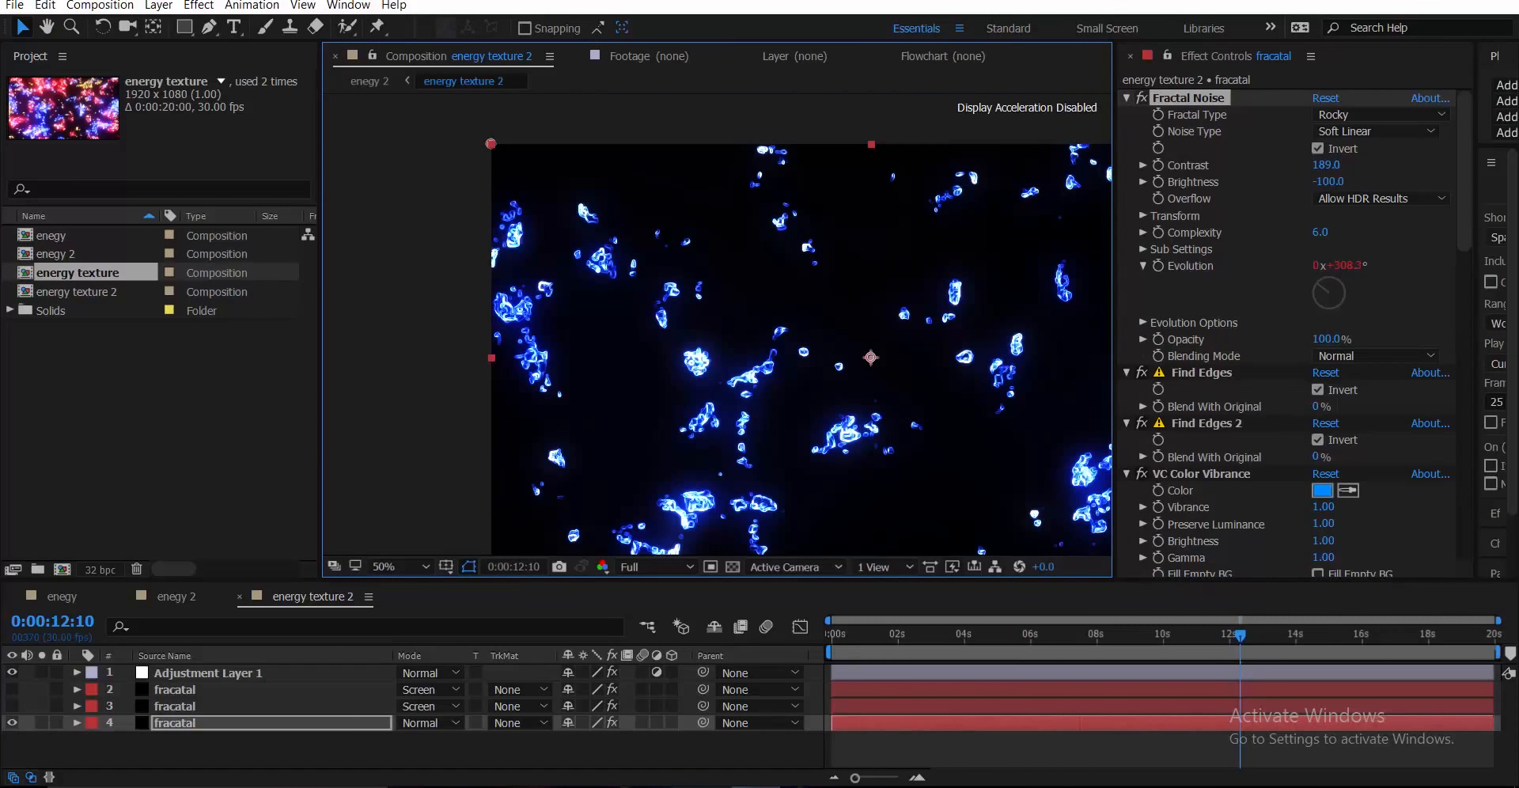
pyautogui.moveTo(1326, 165); pyautogui.dragTo(1343, 165)
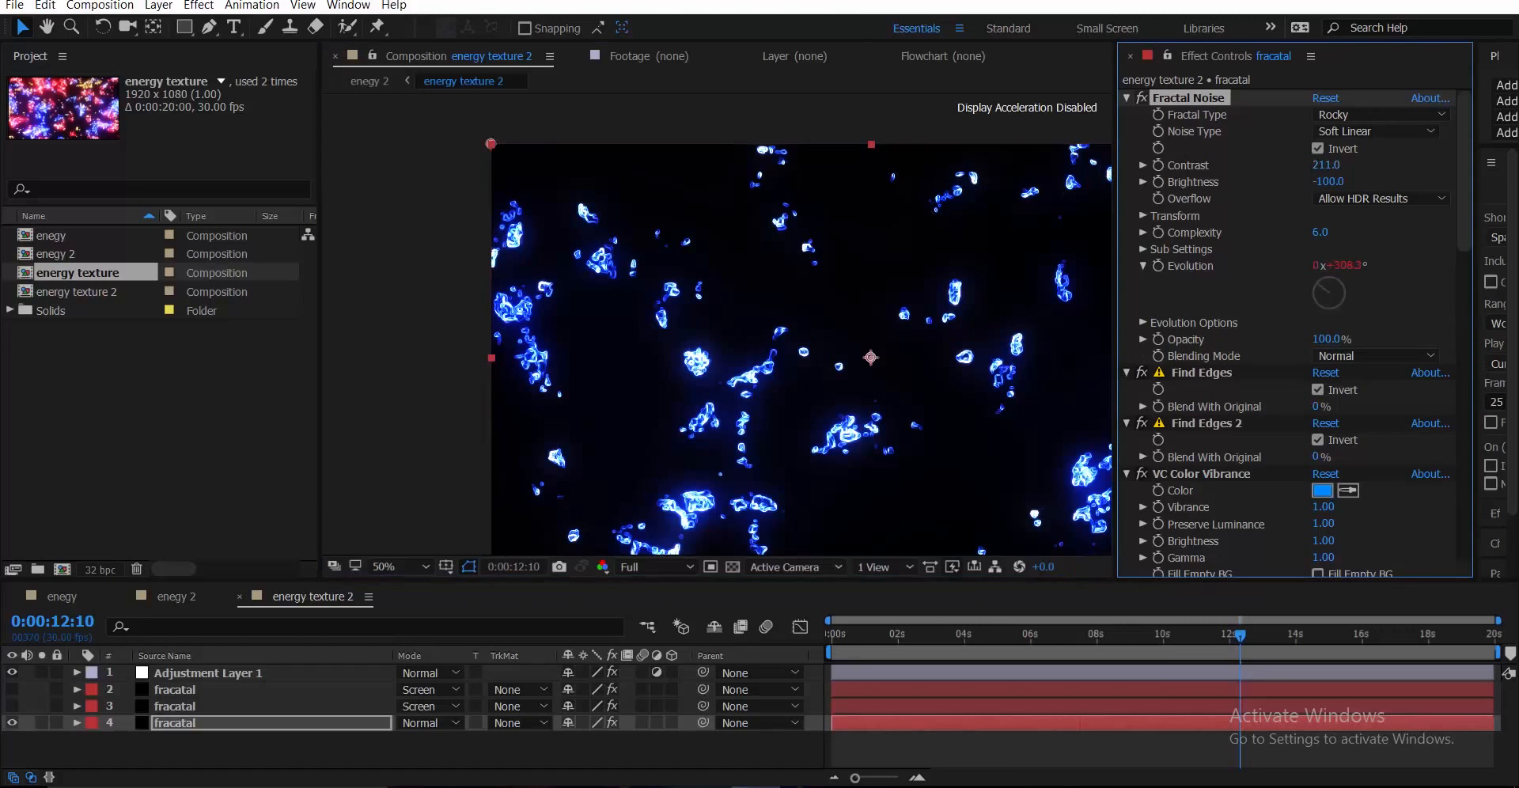
pyautogui.moveTo(870, 356); pyautogui.dragTo(718, 309)
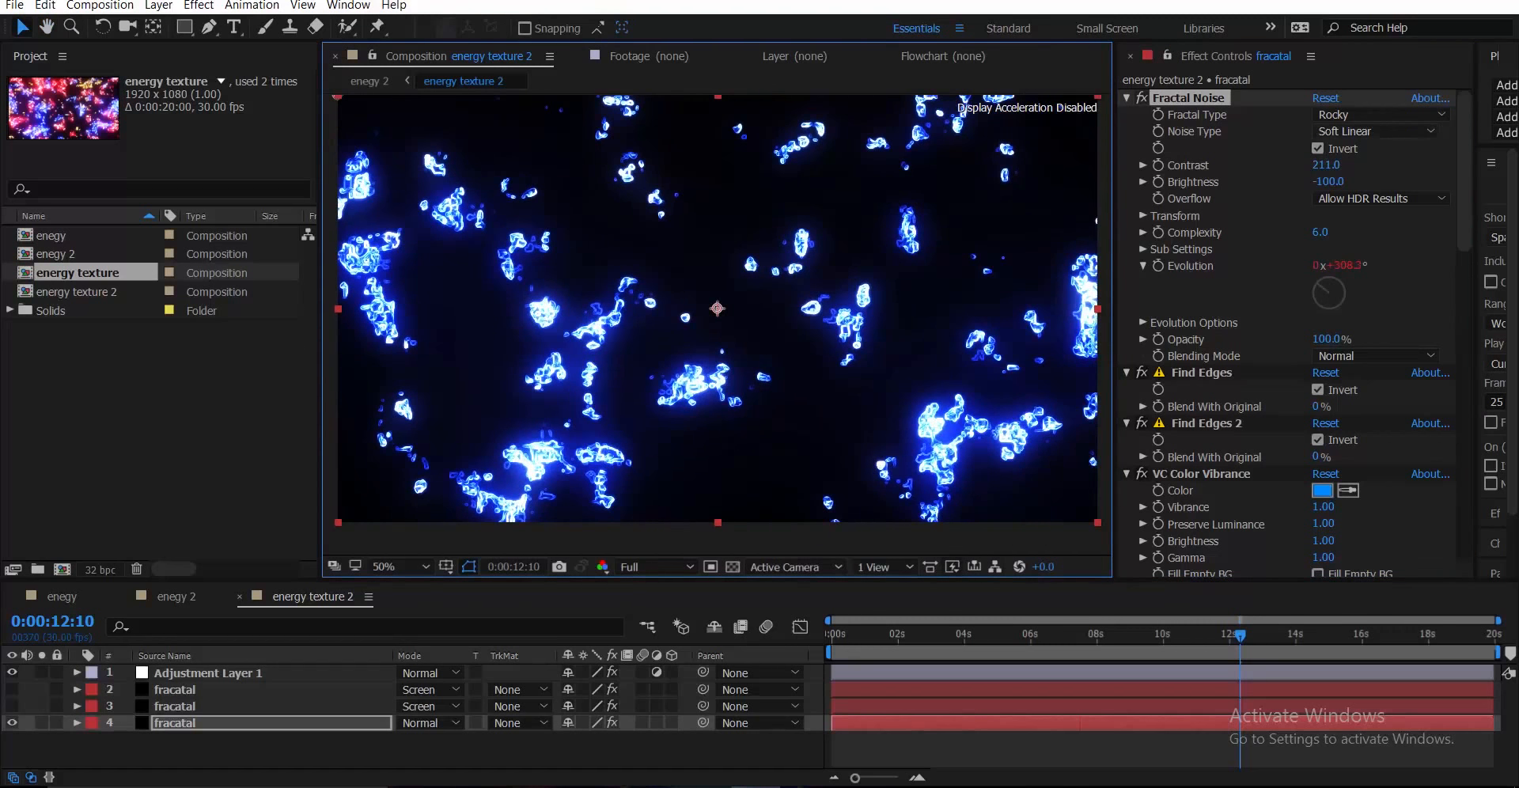
pyautogui.click(1326, 165)
# - Delete the two hidden fracatal layers from the energy texture 2 composition
pyautogui.click(175, 706)
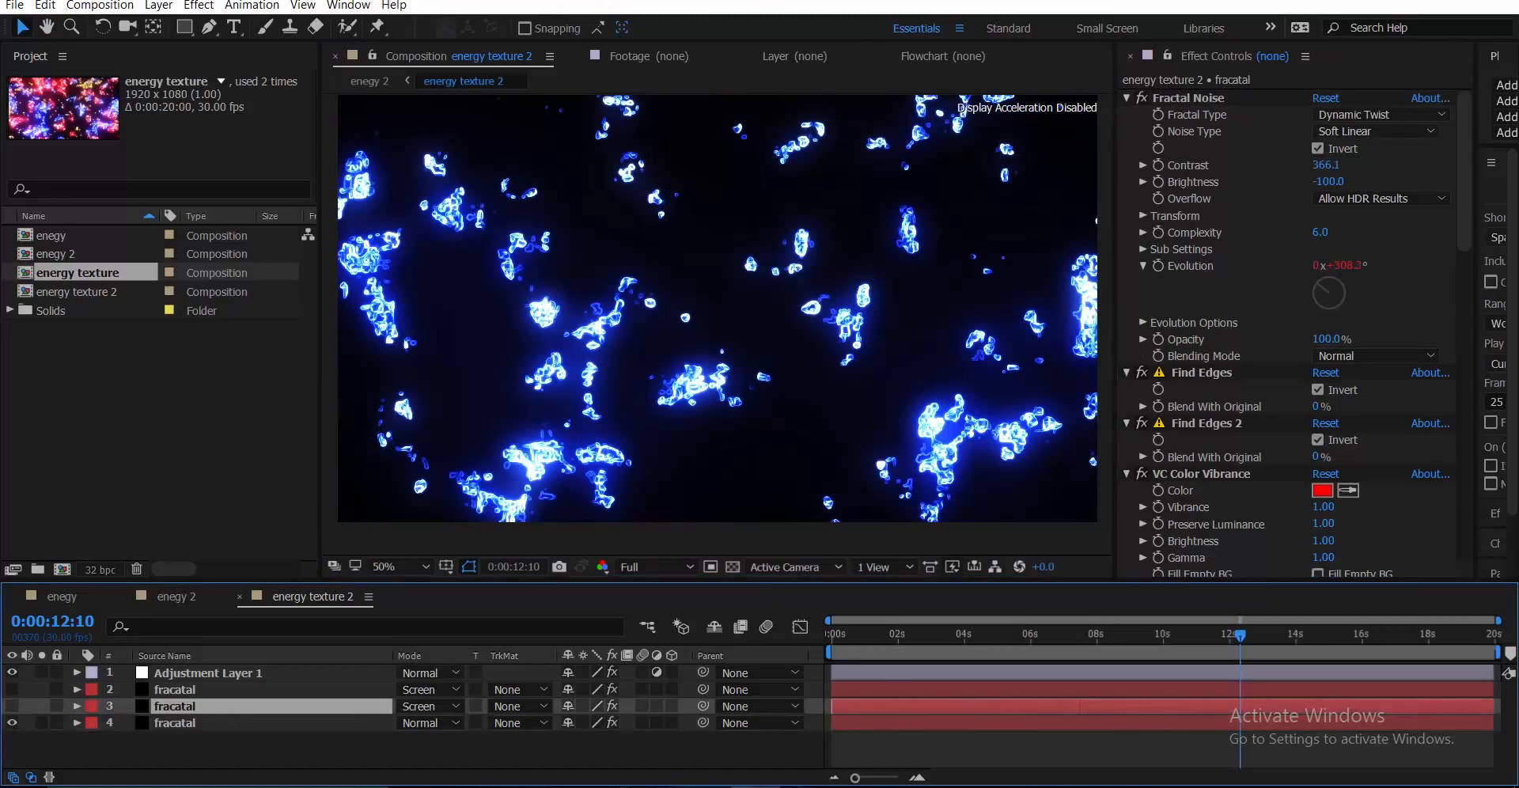
pyautogui.press('Delete')
pyautogui.click(175, 690)
pyautogui.press('Delete')
# - Set the Fractal Noise Contrast of the remaining fracatal layer to 232
pyautogui.click(174, 690)
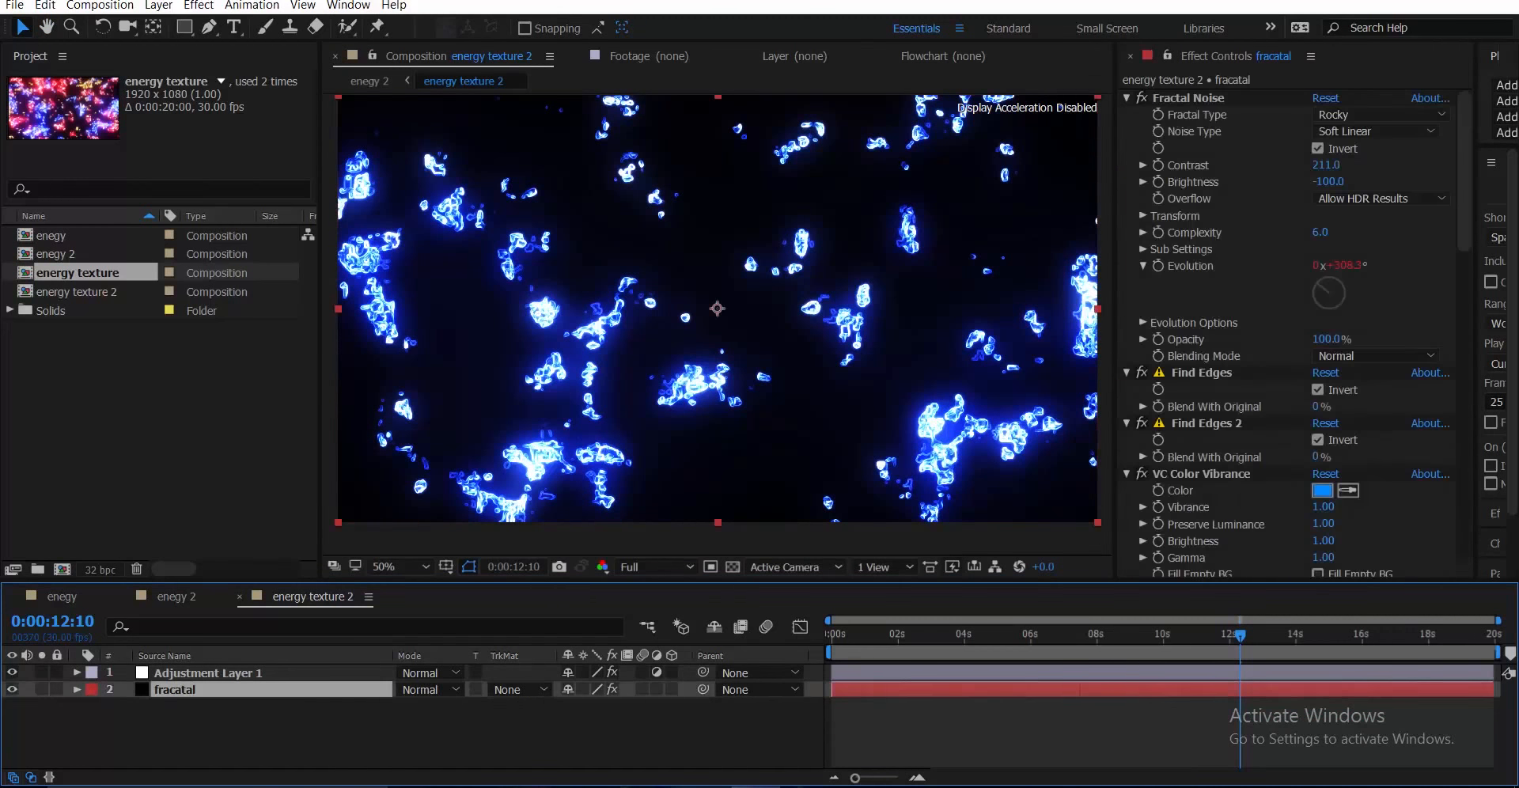
pyautogui.moveTo(1325, 165); pyautogui.dragTo(1342, 166)
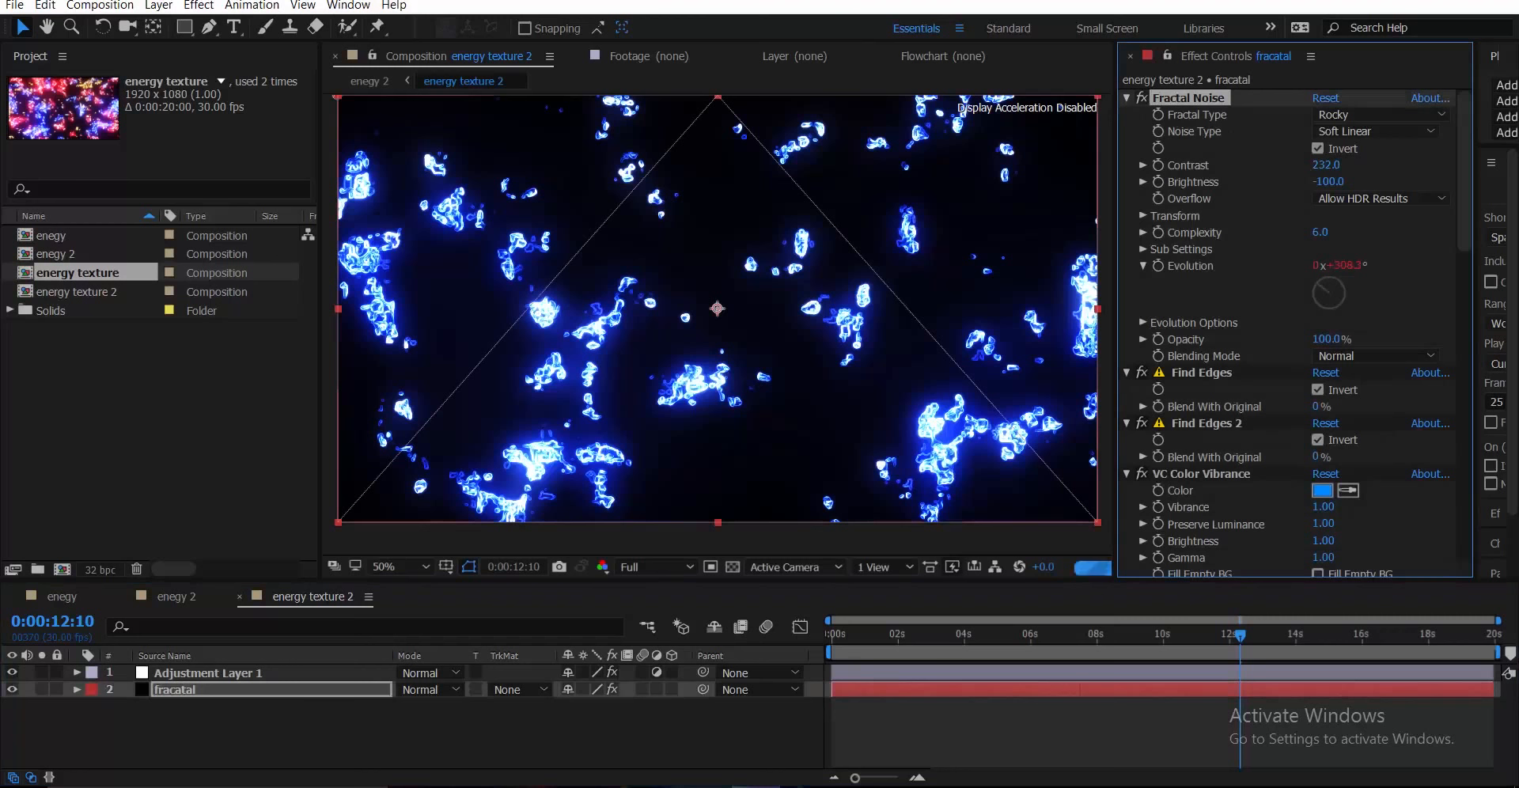
# - Try the Linear Noise Type on the fracatal layer's Fractal Noise, inspect the texture up close, and return to Soft Linear
pyautogui.click(1375, 131)
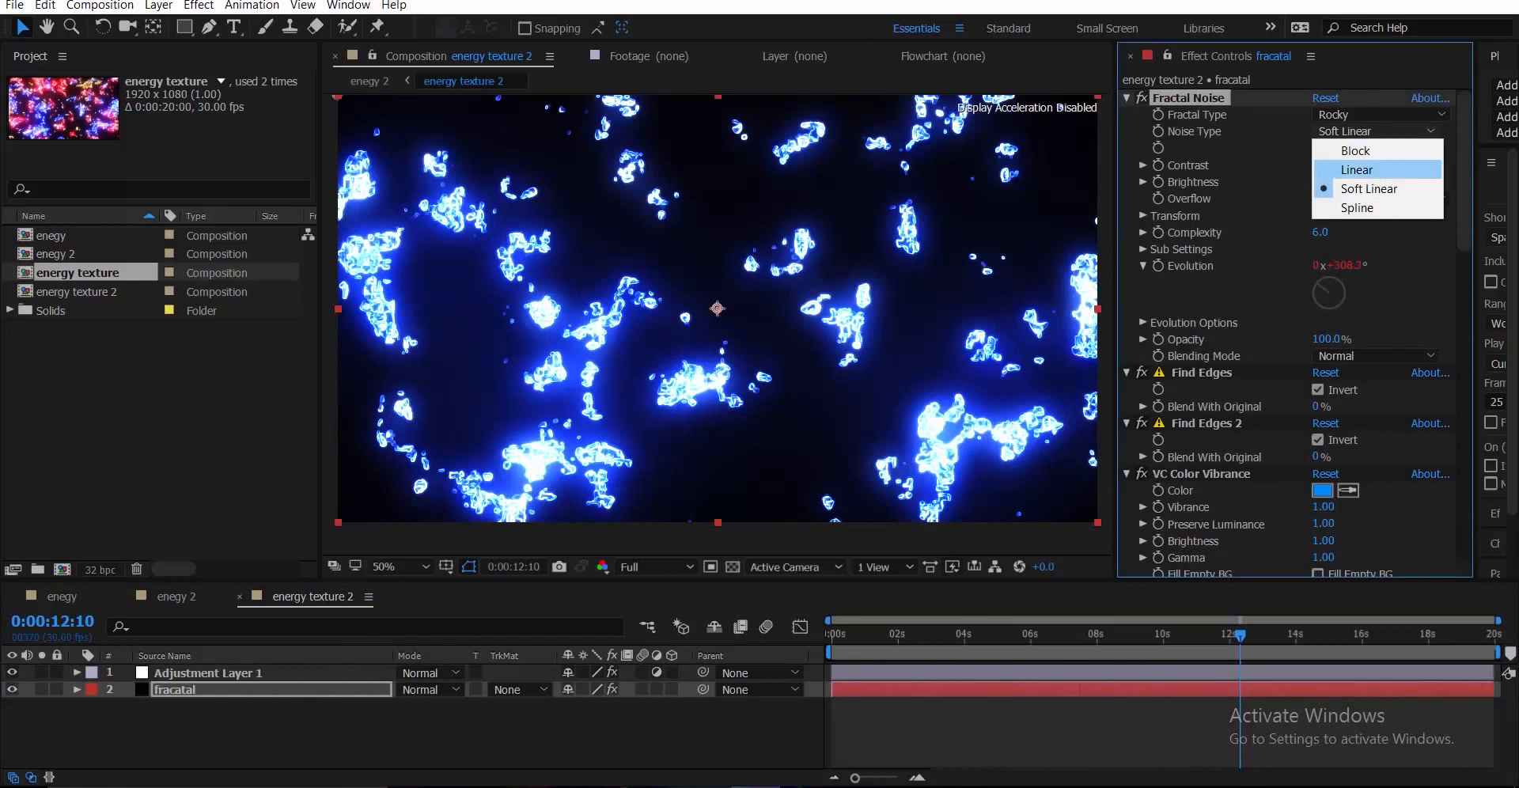
pyautogui.click(1357, 169)
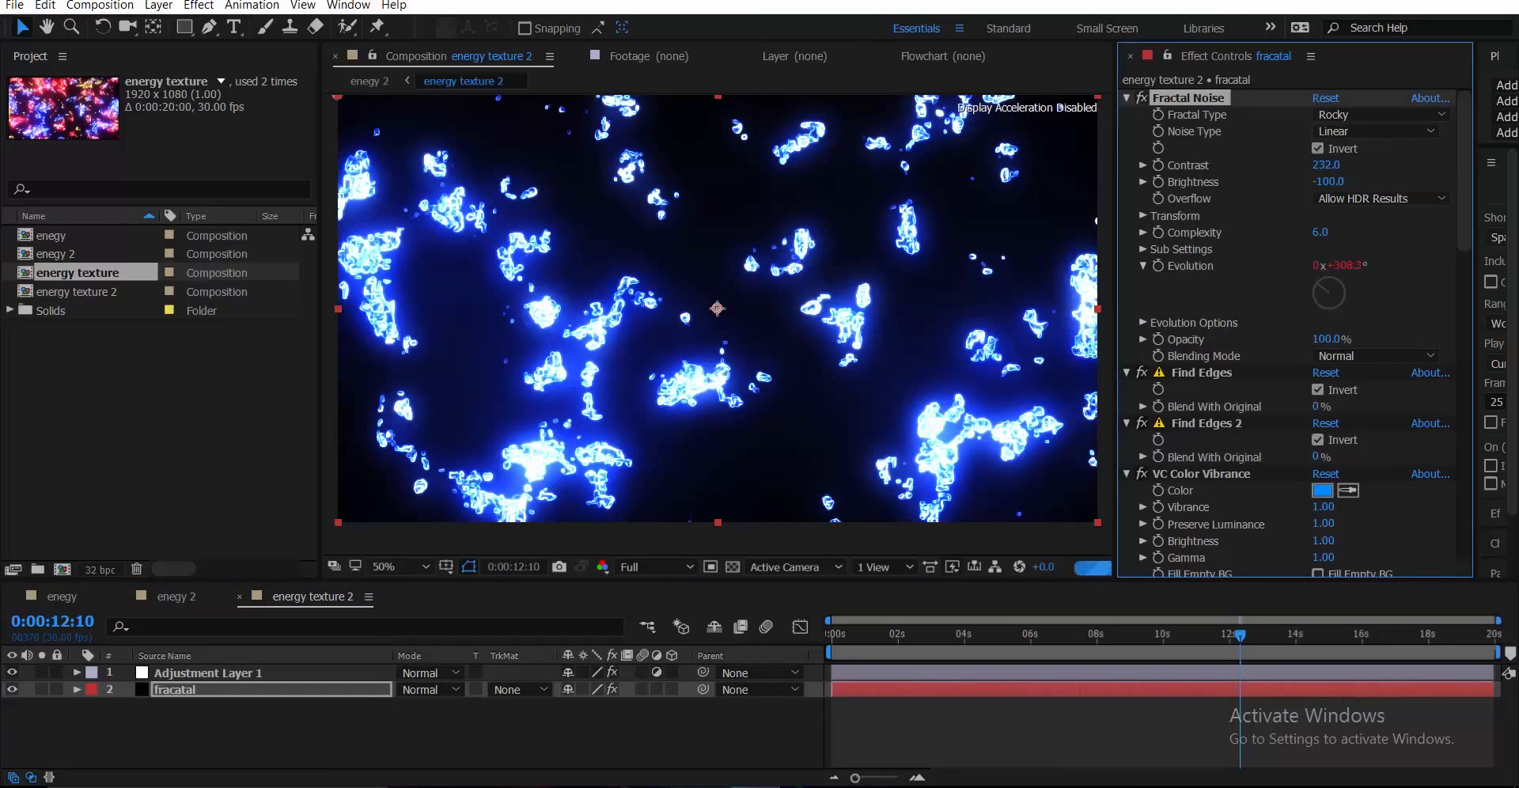
pyautogui.press('.')
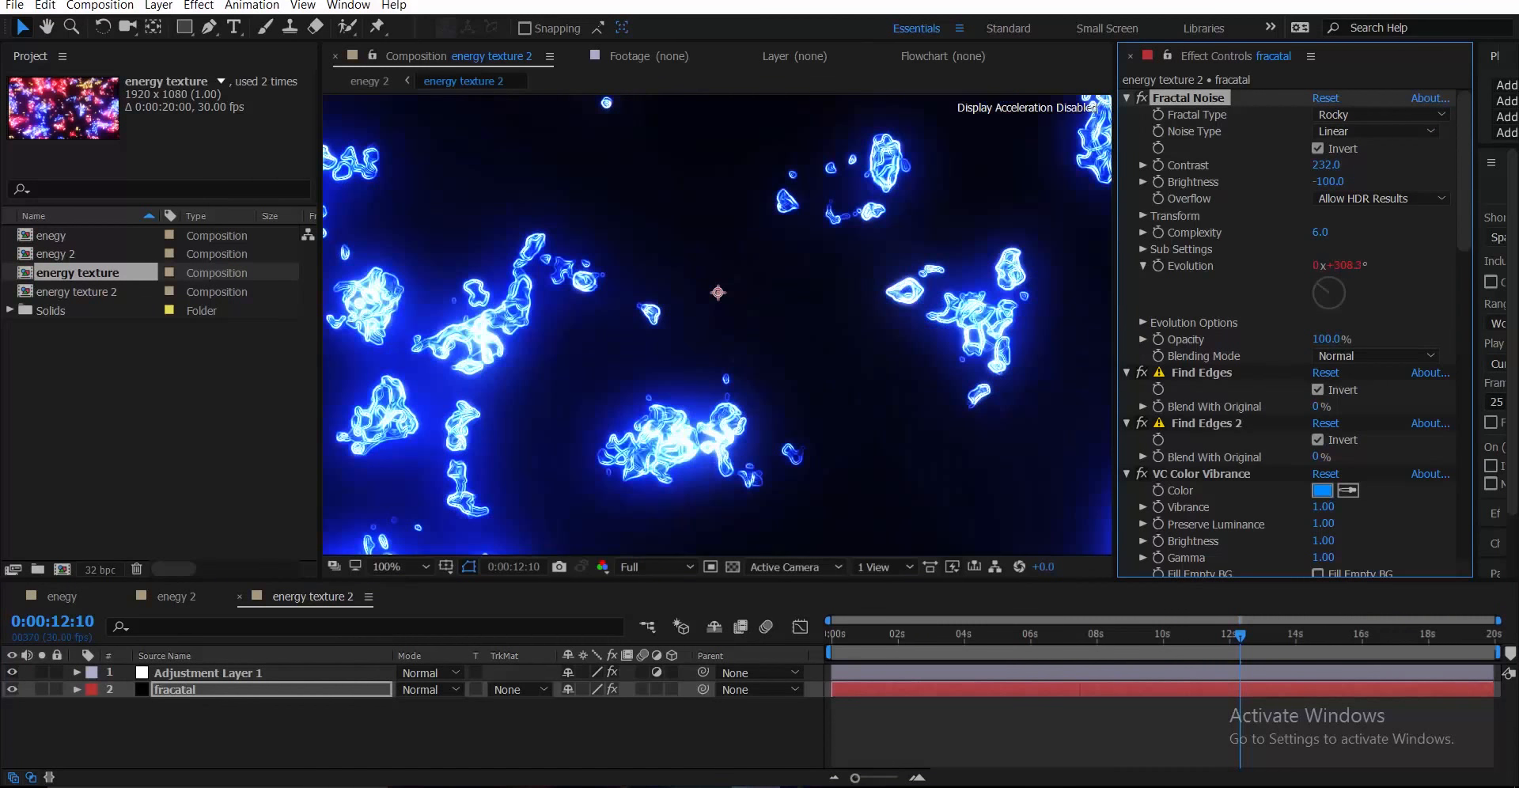
pyautogui.moveTo(717, 293); pyautogui.dragTo(752, 295)
pyautogui.scroll(-2, 717, 325)
pyautogui.scroll(1, 780, 319)
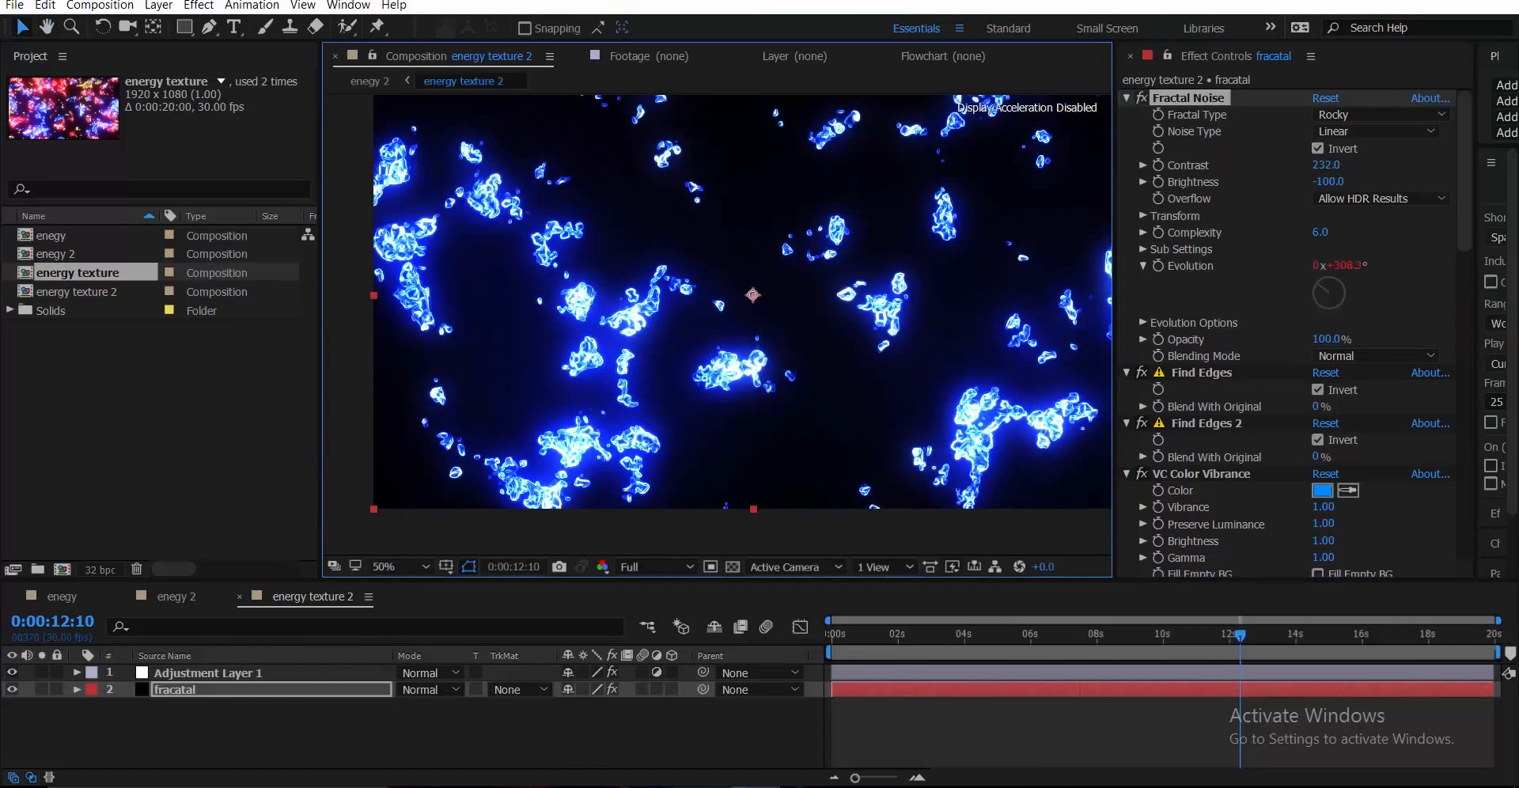
pyautogui.click(1375, 131)
pyautogui.click(1361, 195)
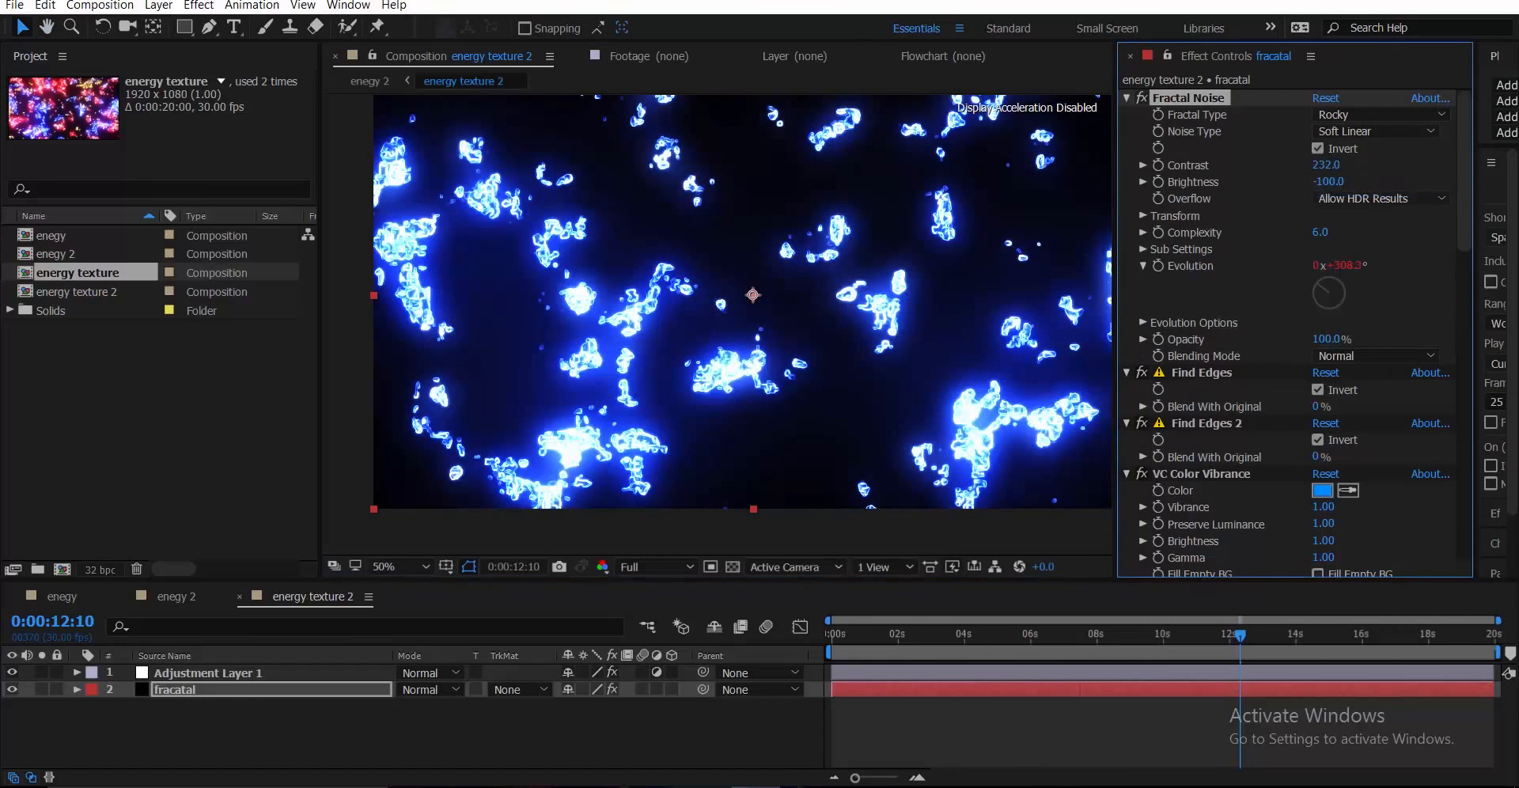
# - Set the Noise Type of the fracatal layer's Fractal Noise to Spline and inspect the texture
pyautogui.click(1375, 131)
pyautogui.click(1360, 209)
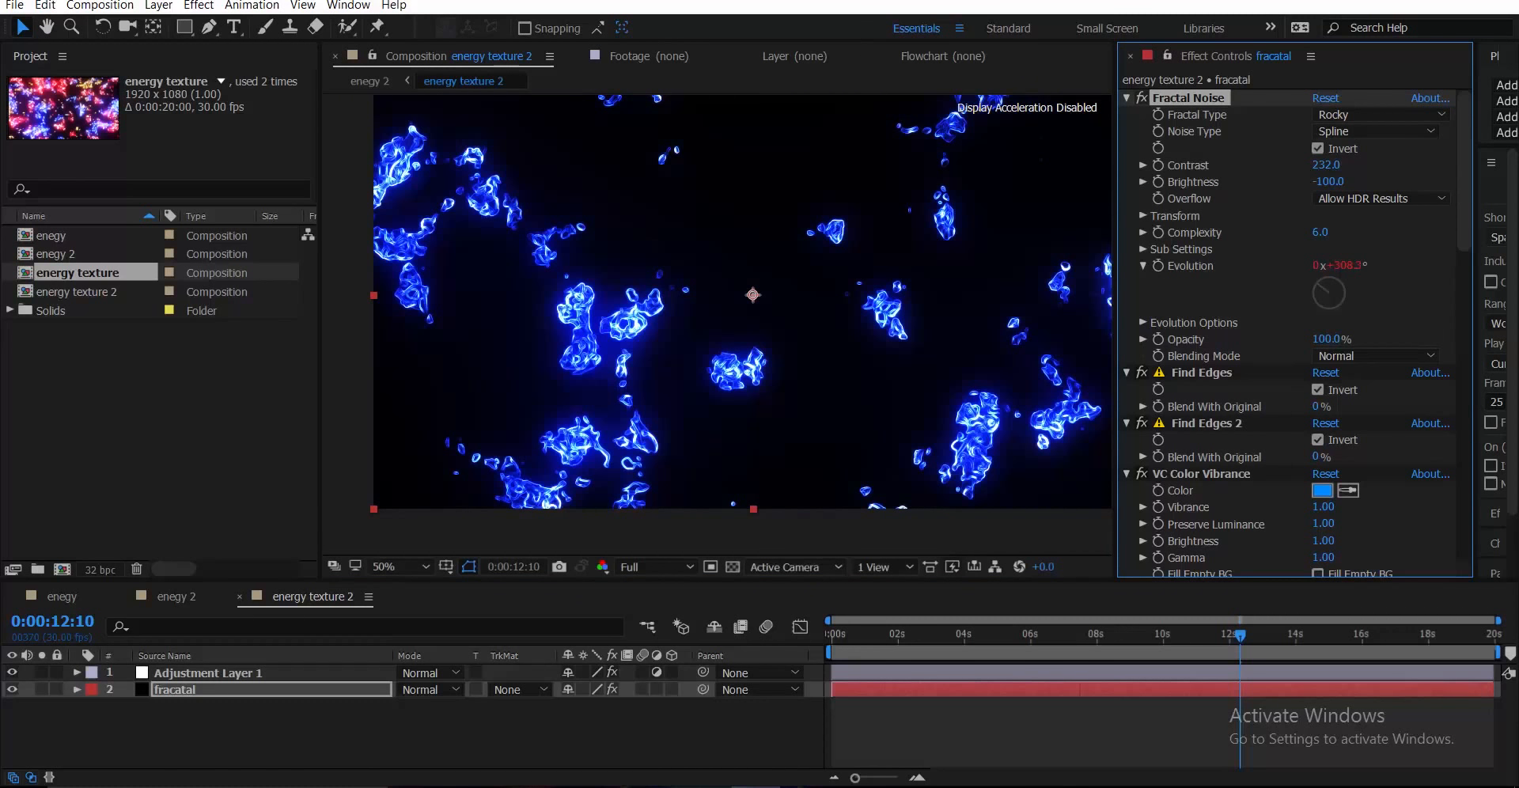
pyautogui.moveTo(827, 333); pyautogui.dragTo(632, 331)
pyautogui.scroll(1, 633, 330)
pyautogui.scroll(-1, 398, 263)
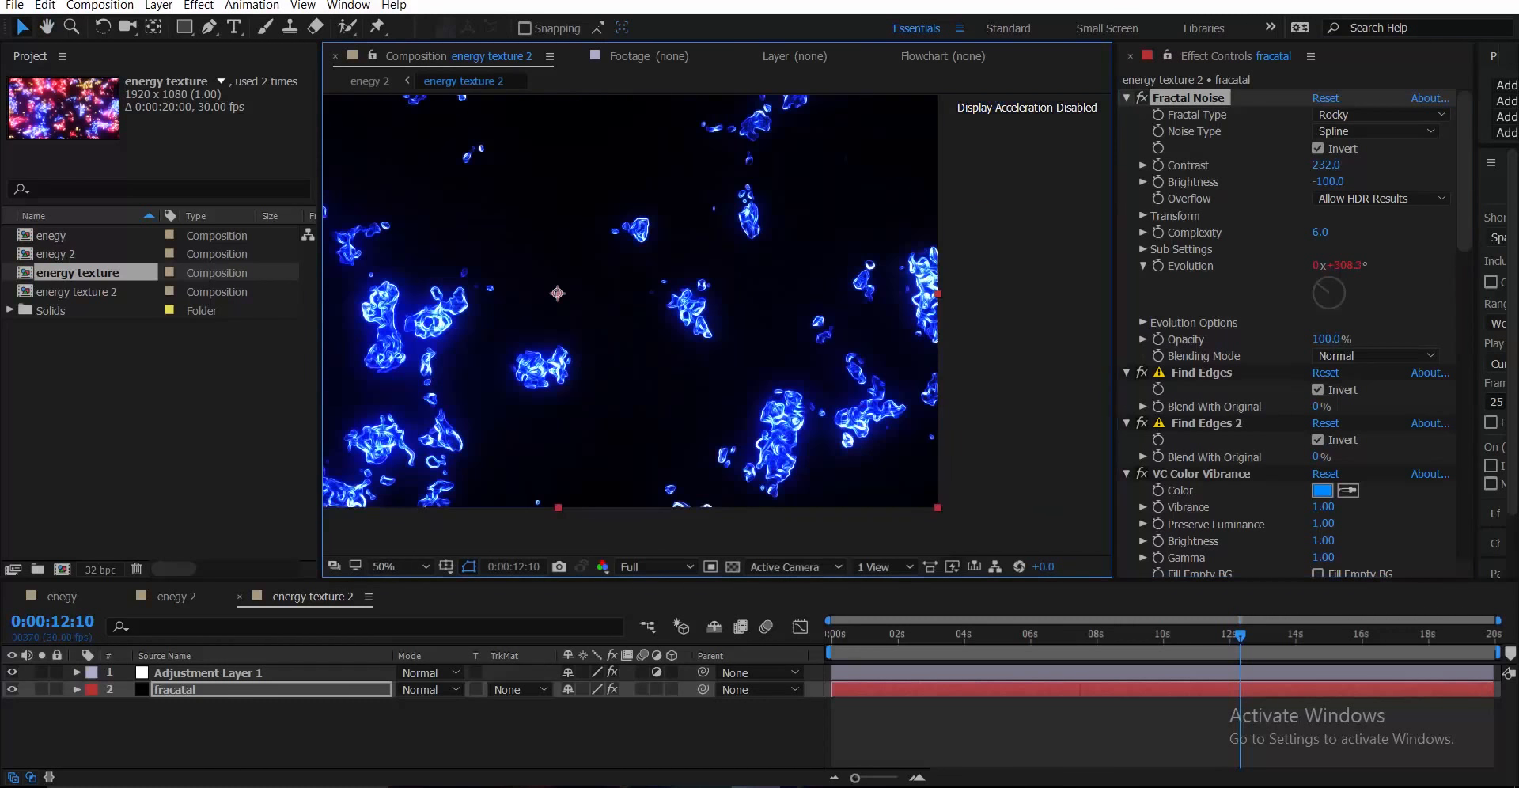
# - Duplicate the fracatal layer and set the Fractal Noise transform Rotation of the upper copy to 90°
pyautogui.click(205, 690)
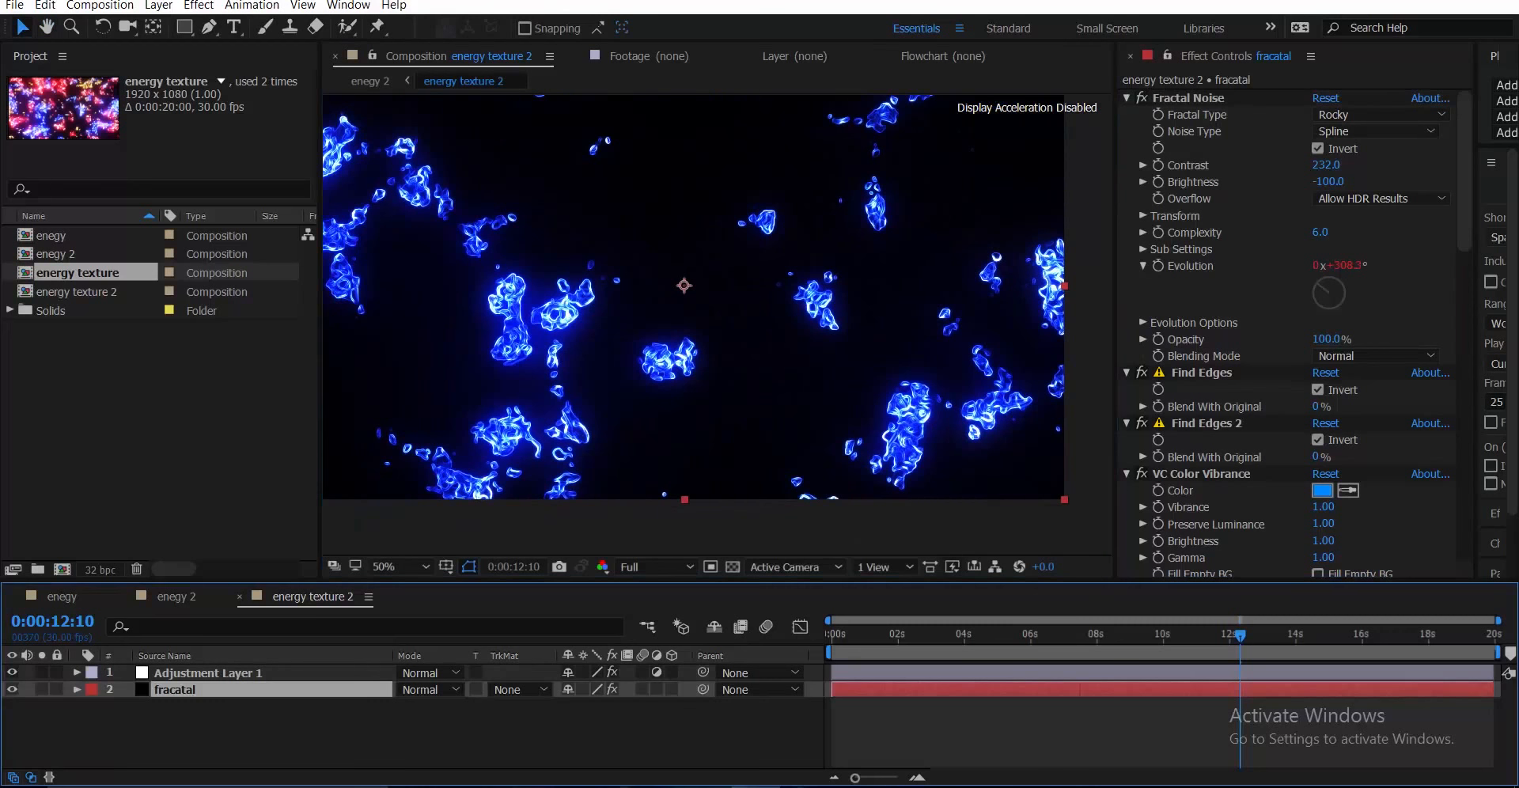
pyautogui.hotkey('ctrl', 'd')
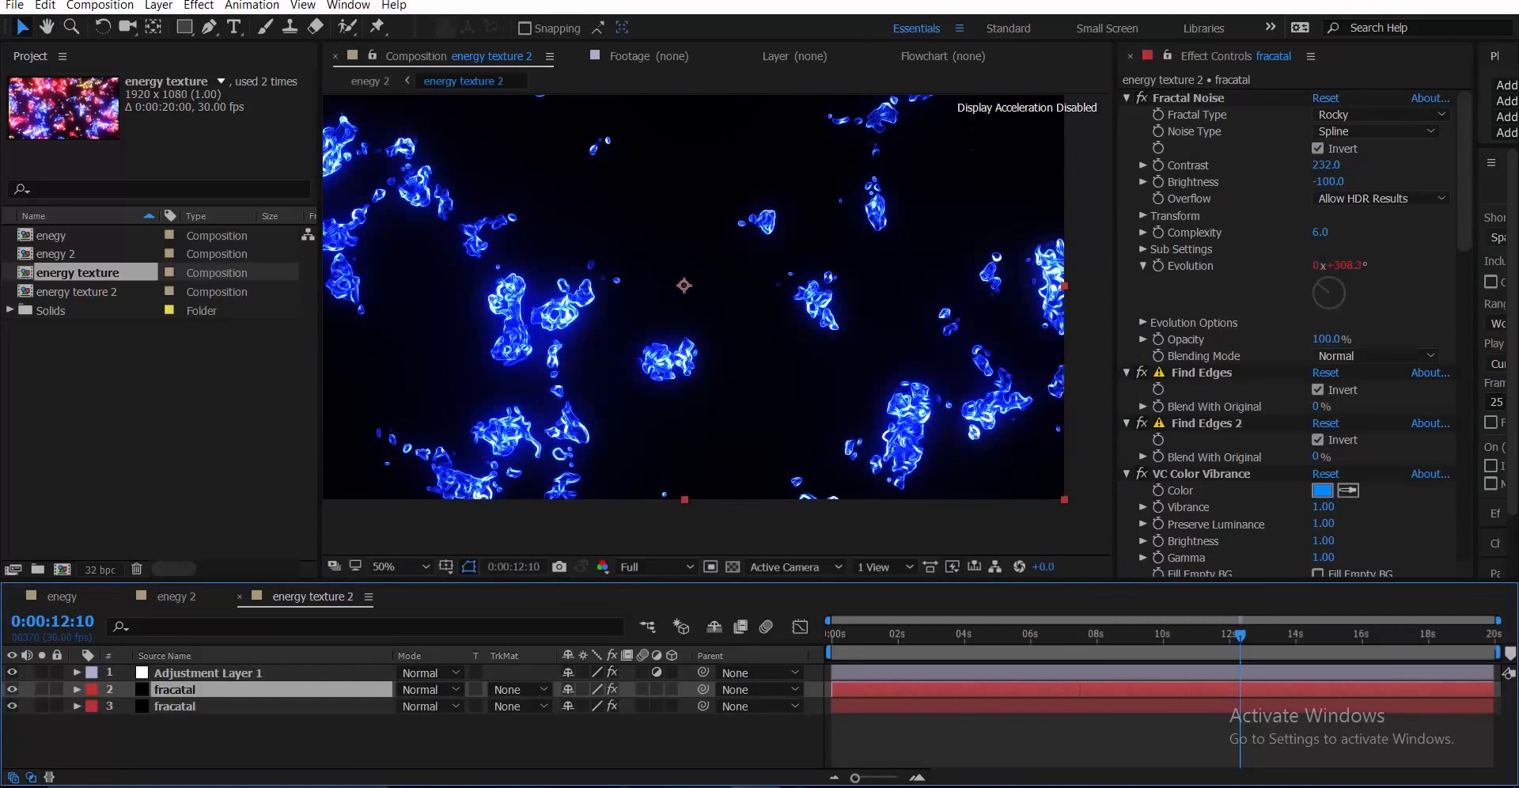
pyautogui.click(1143, 215)
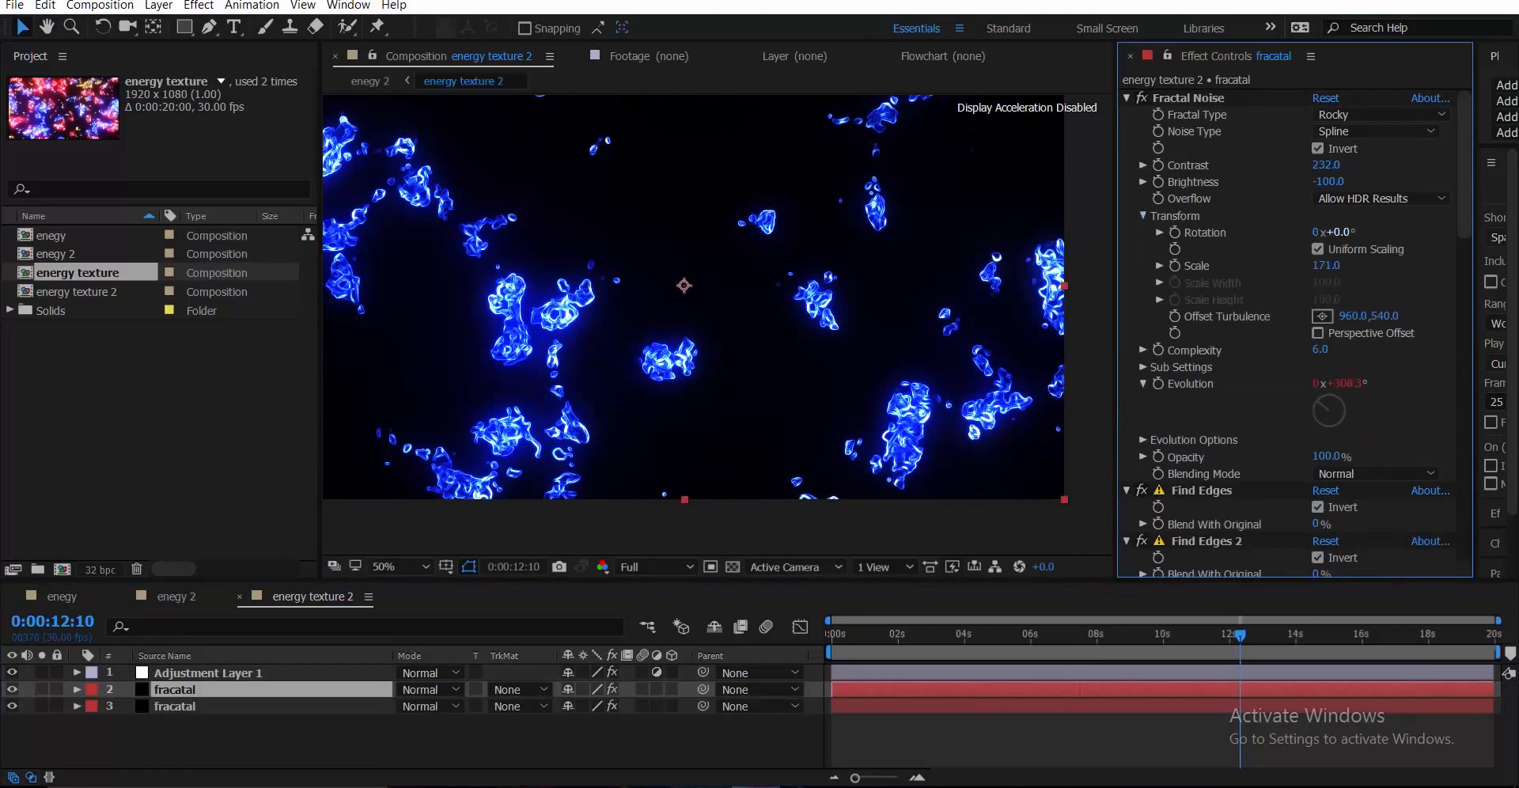
pyautogui.click(1160, 266)
pyautogui.click(1339, 233)
pyautogui.write('90')
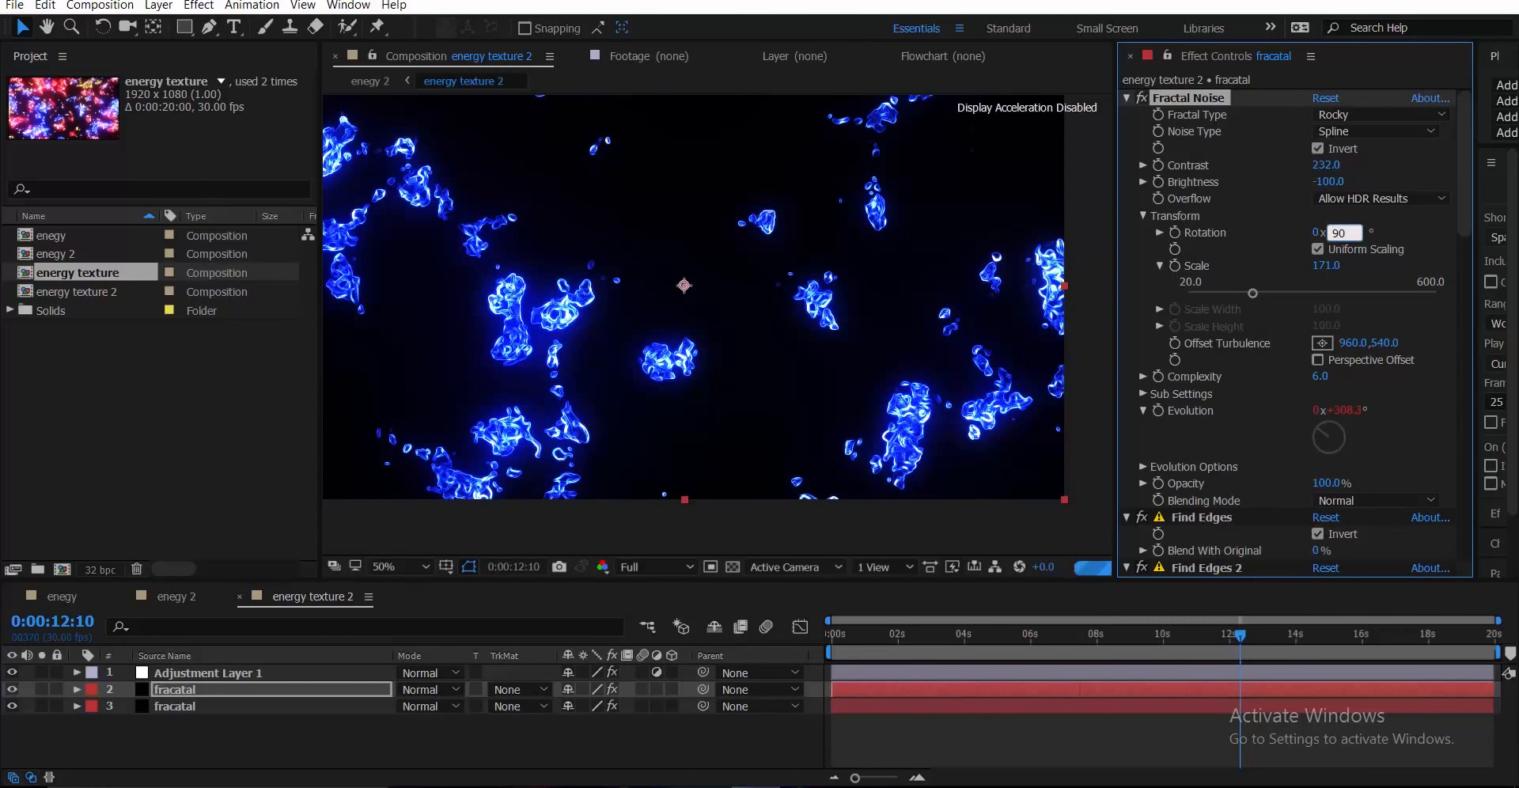
pyautogui.press('Return')
# - Change the VC Color Vibrance color of the upper fracatal layer to pure red
pyautogui.scroll(-4, 1290, 332)
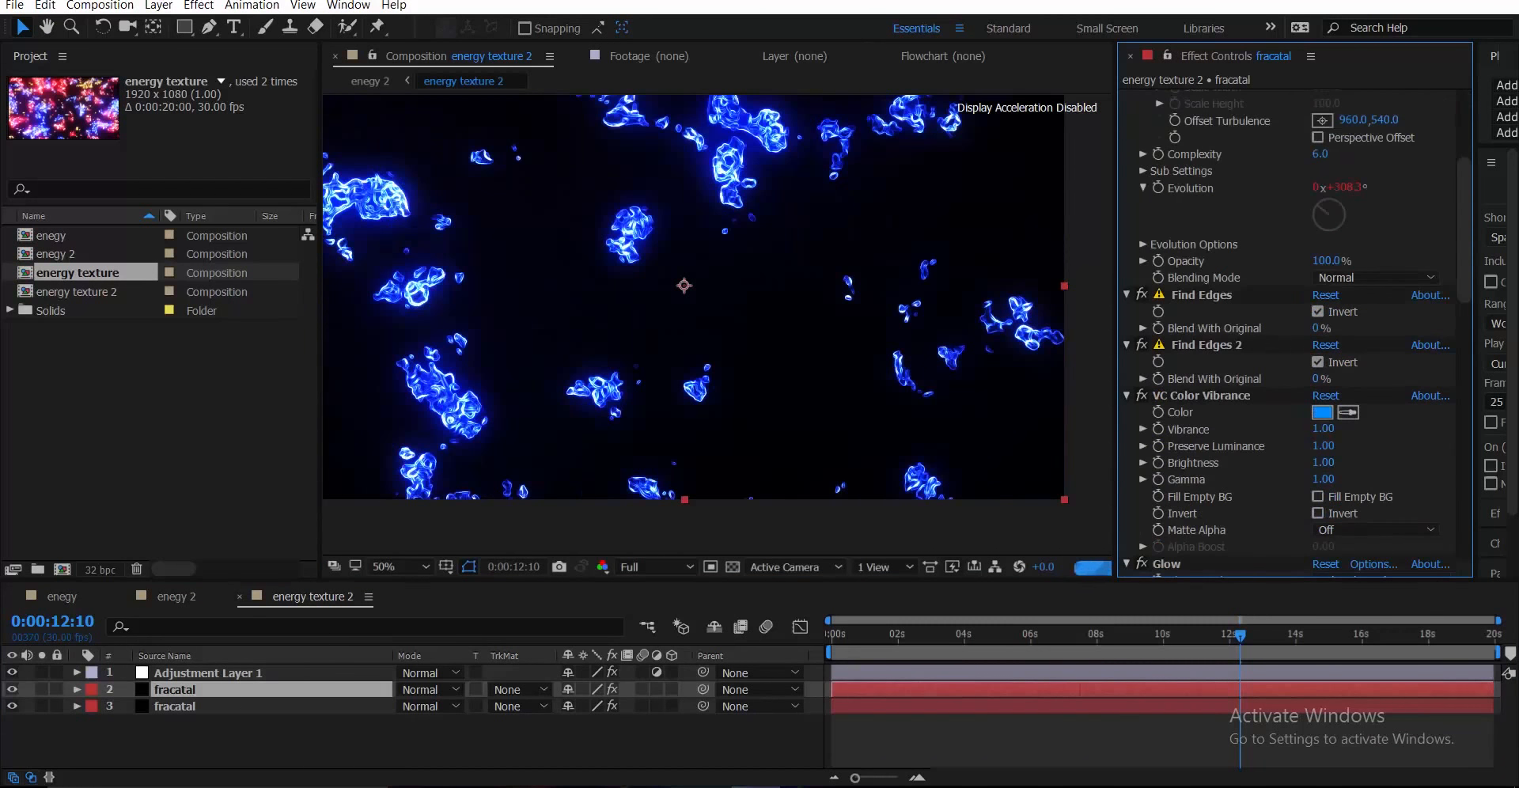
pyautogui.click(1322, 413)
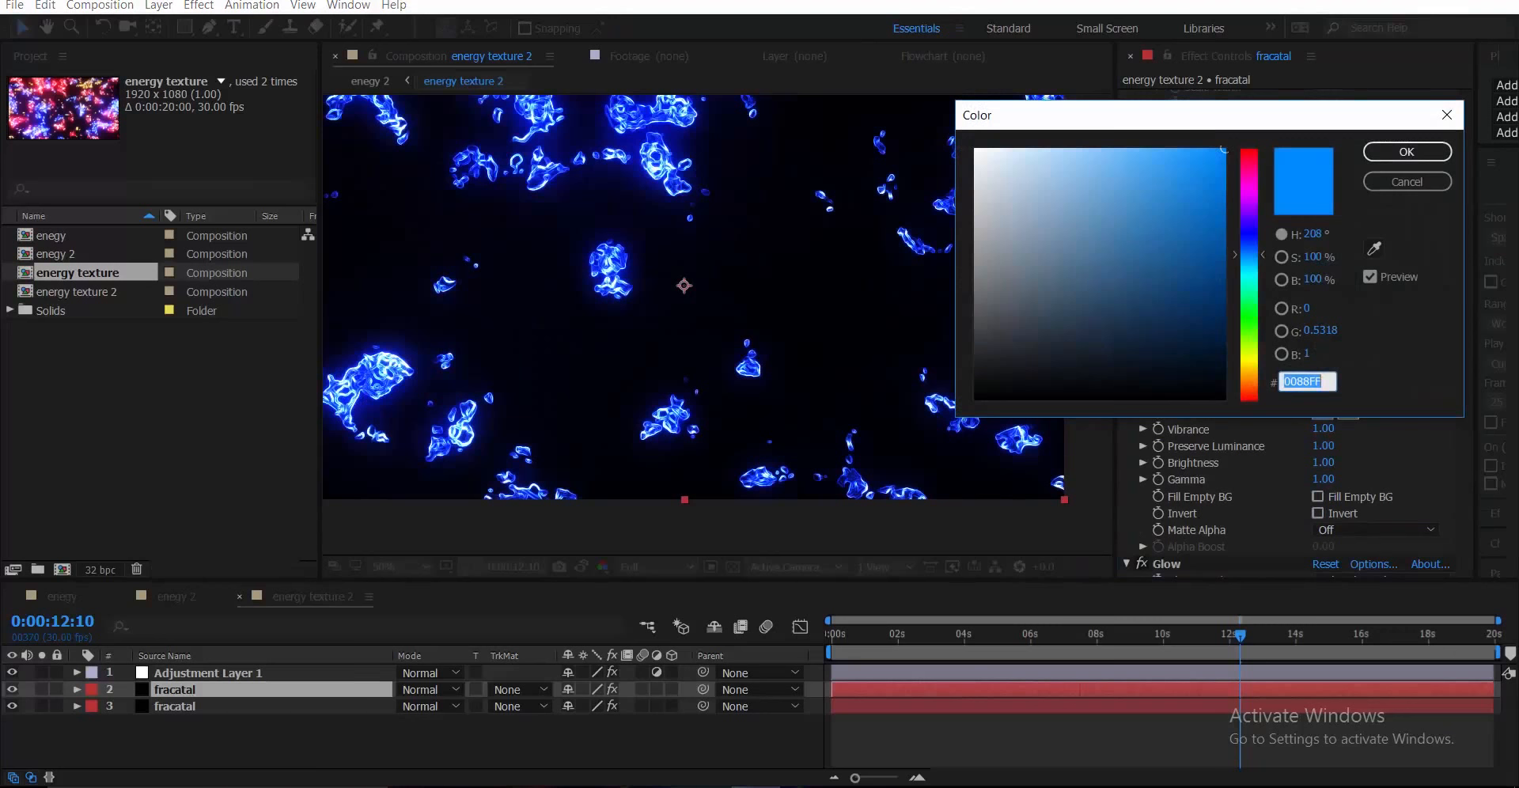
pyautogui.moveTo(1249, 237); pyautogui.dragTo(1249, 149)
pyautogui.click(1407, 152)
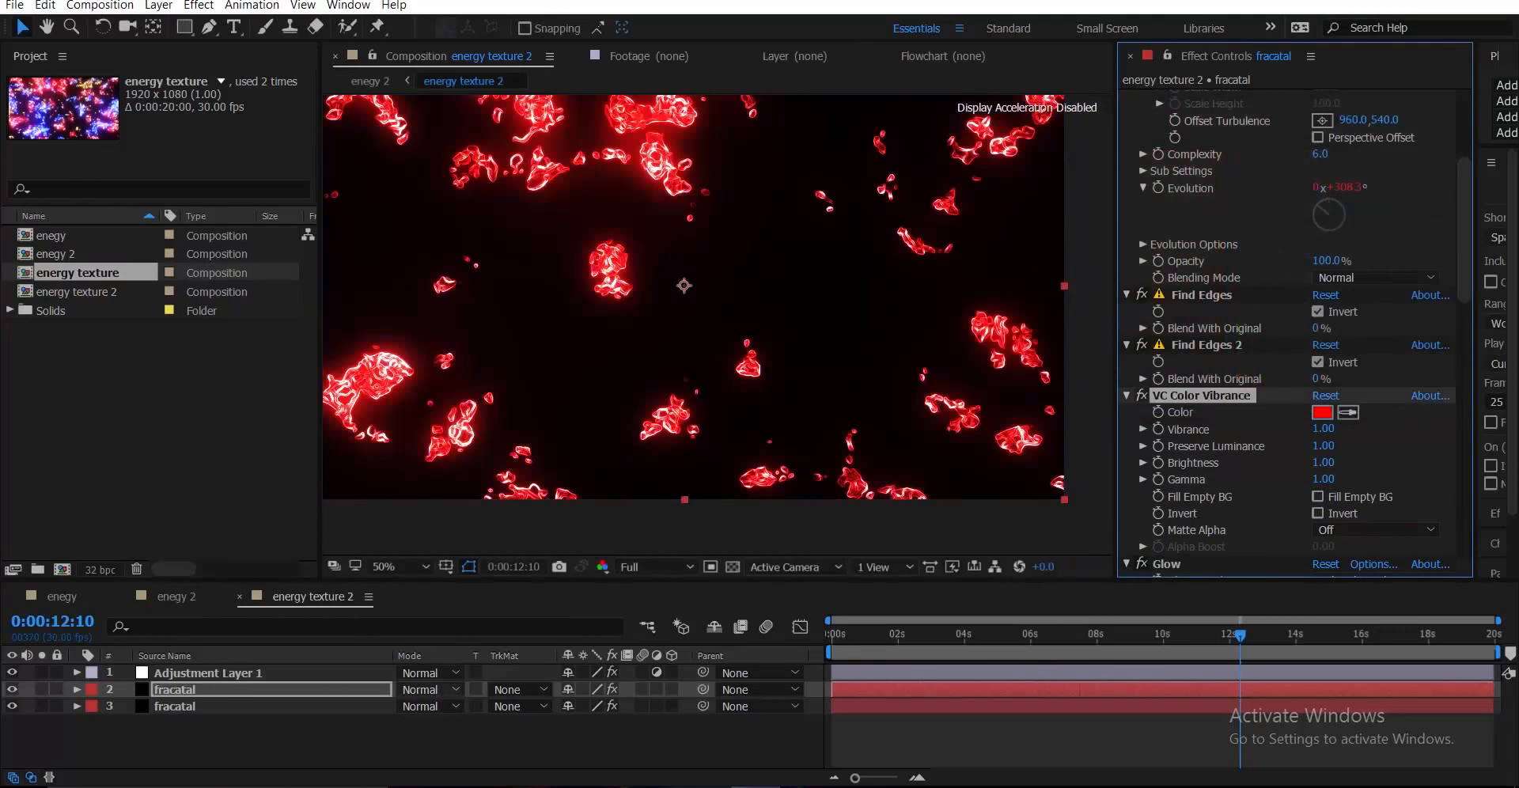
# - Set the upper fracatal layer's blending mode to Screen and its VC Color Vibrance color to red EF2525
pyautogui.click(431, 689)
pyautogui.click(483, 299)
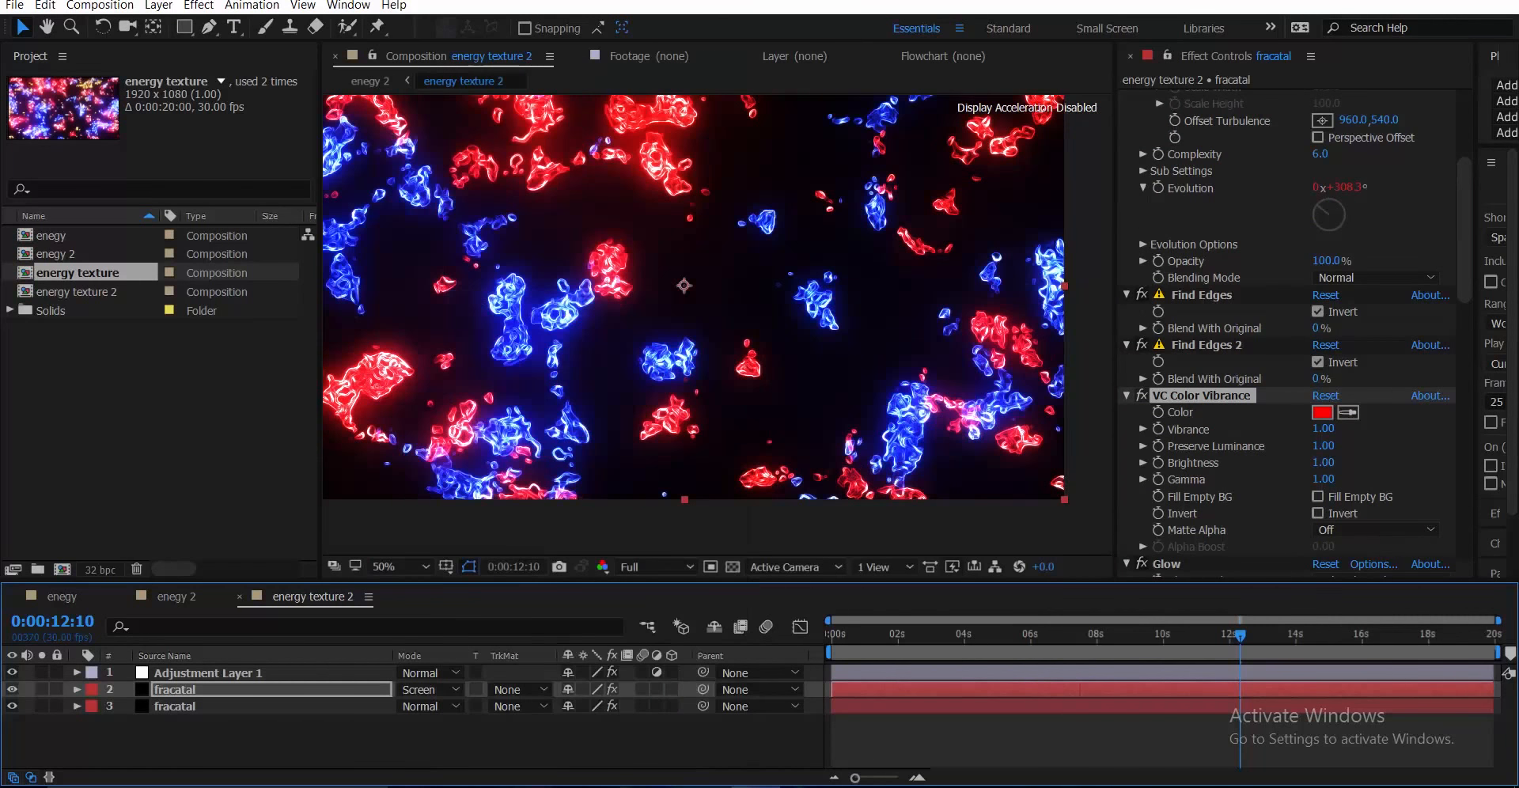
pyautogui.click(1322, 412)
pyautogui.click(1184, 164)
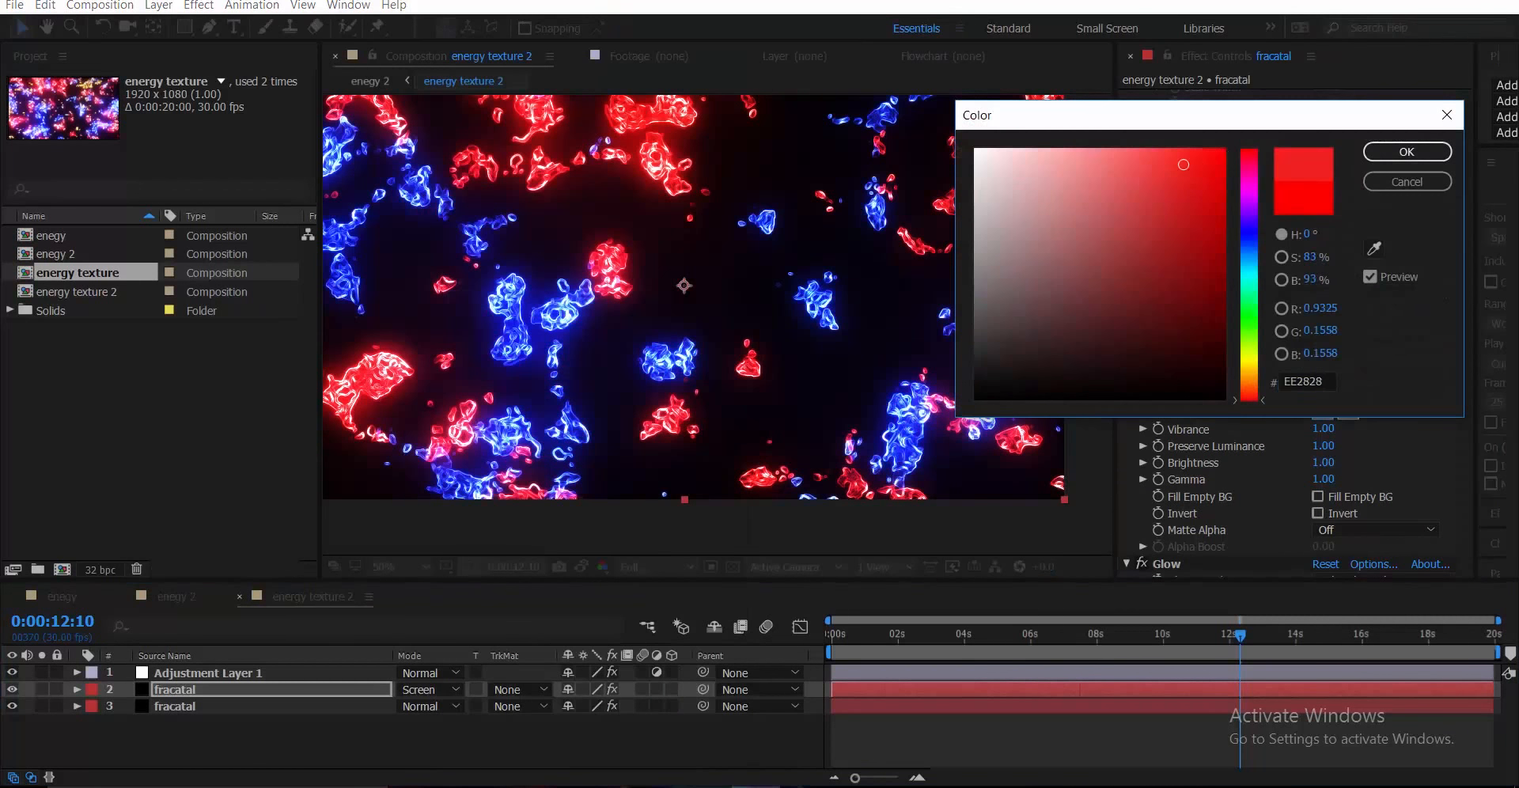
pyautogui.moveTo(1183, 164); pyautogui.dragTo(1187, 164)
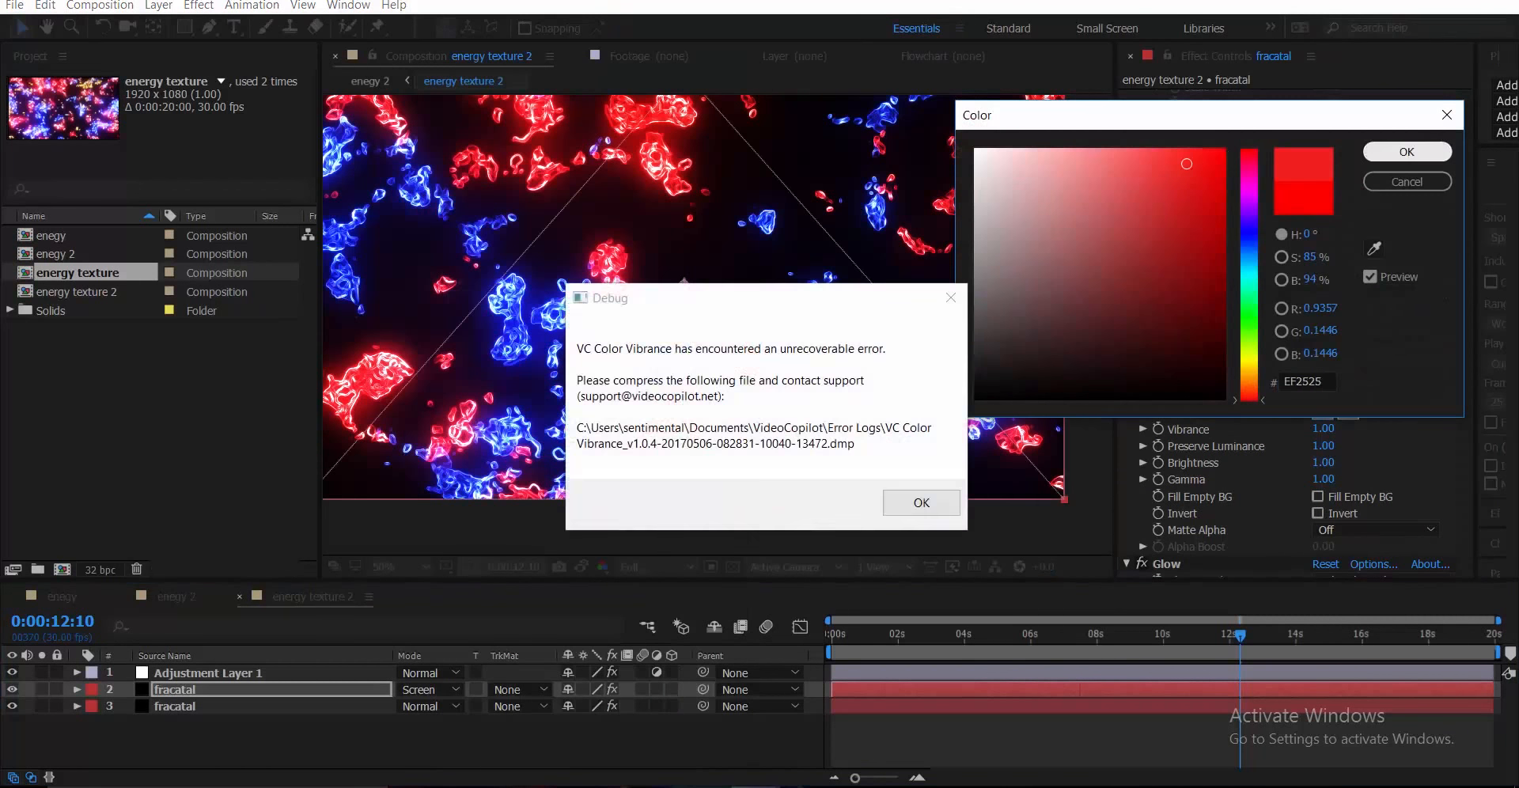
pyautogui.click(921, 503)
pyautogui.click(1407, 151)
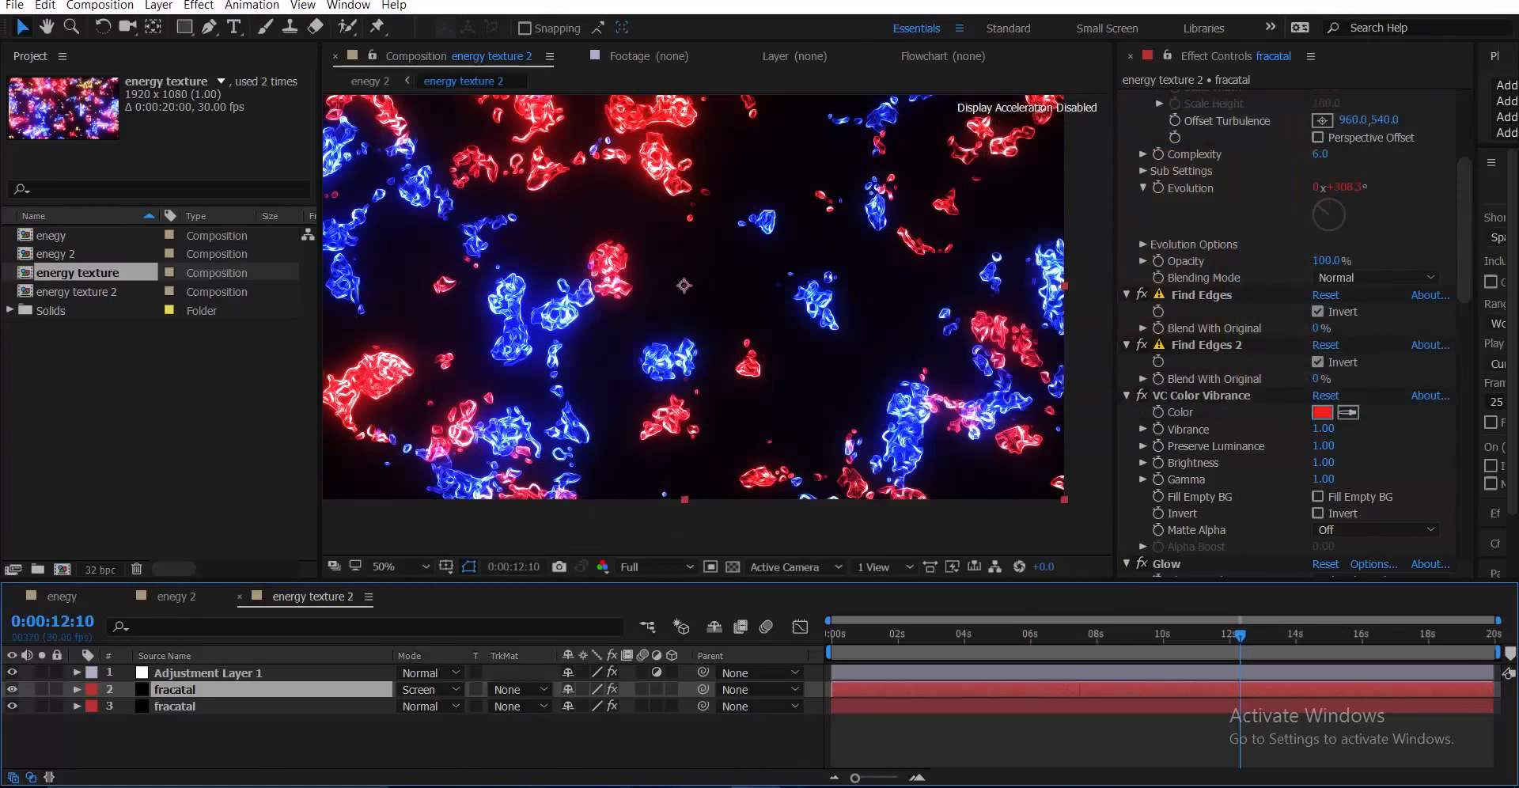
# - Duplicate the red fracatal layer and set the copy's VC Color Vibrance color to green 3CEF25
pyautogui.hotkey('ctrl', 'd')
pyautogui.click(1322, 491)
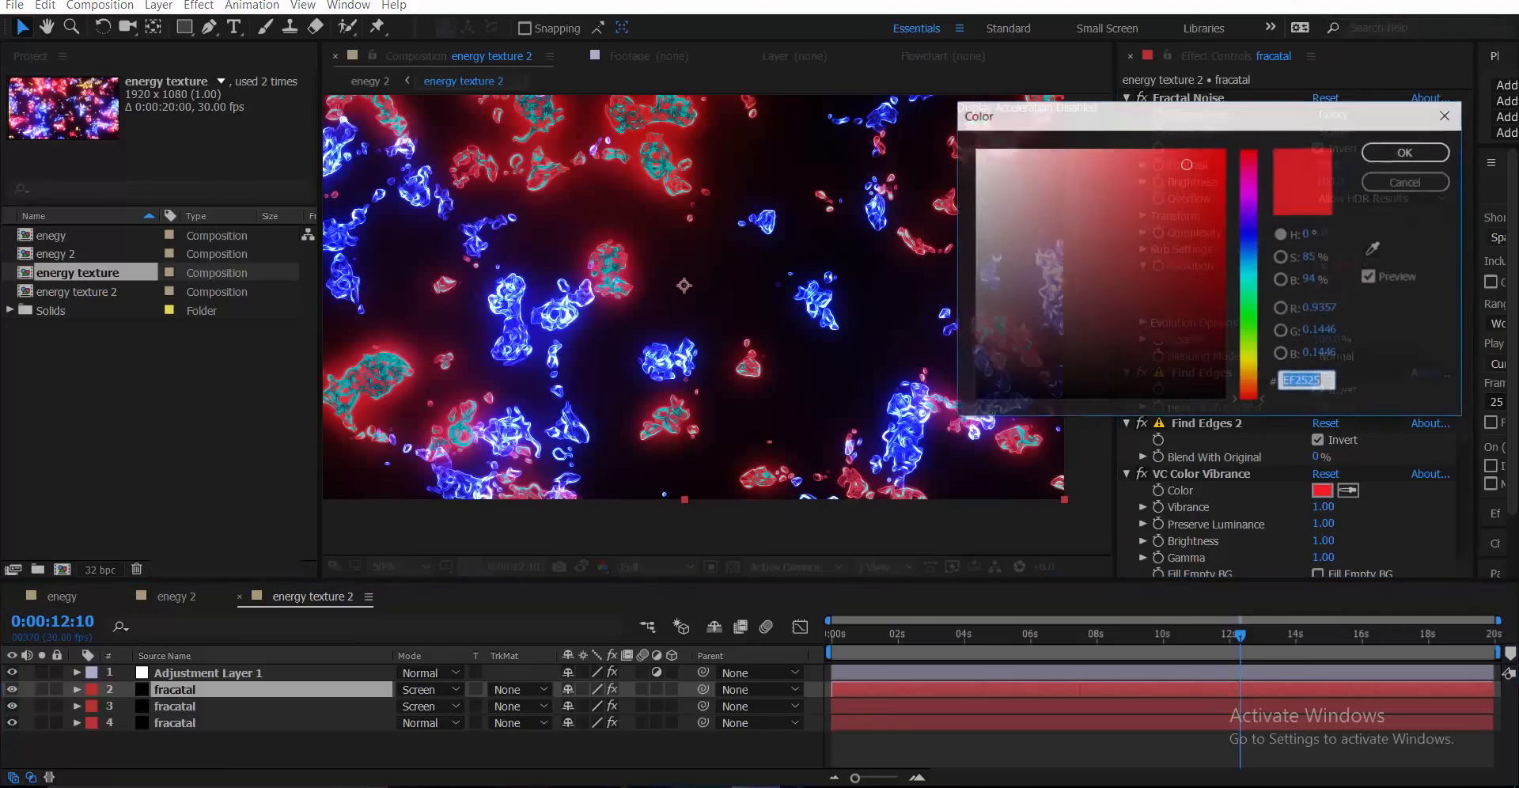
pyautogui.moveTo(1249, 171); pyautogui.dragTo(1249, 322)
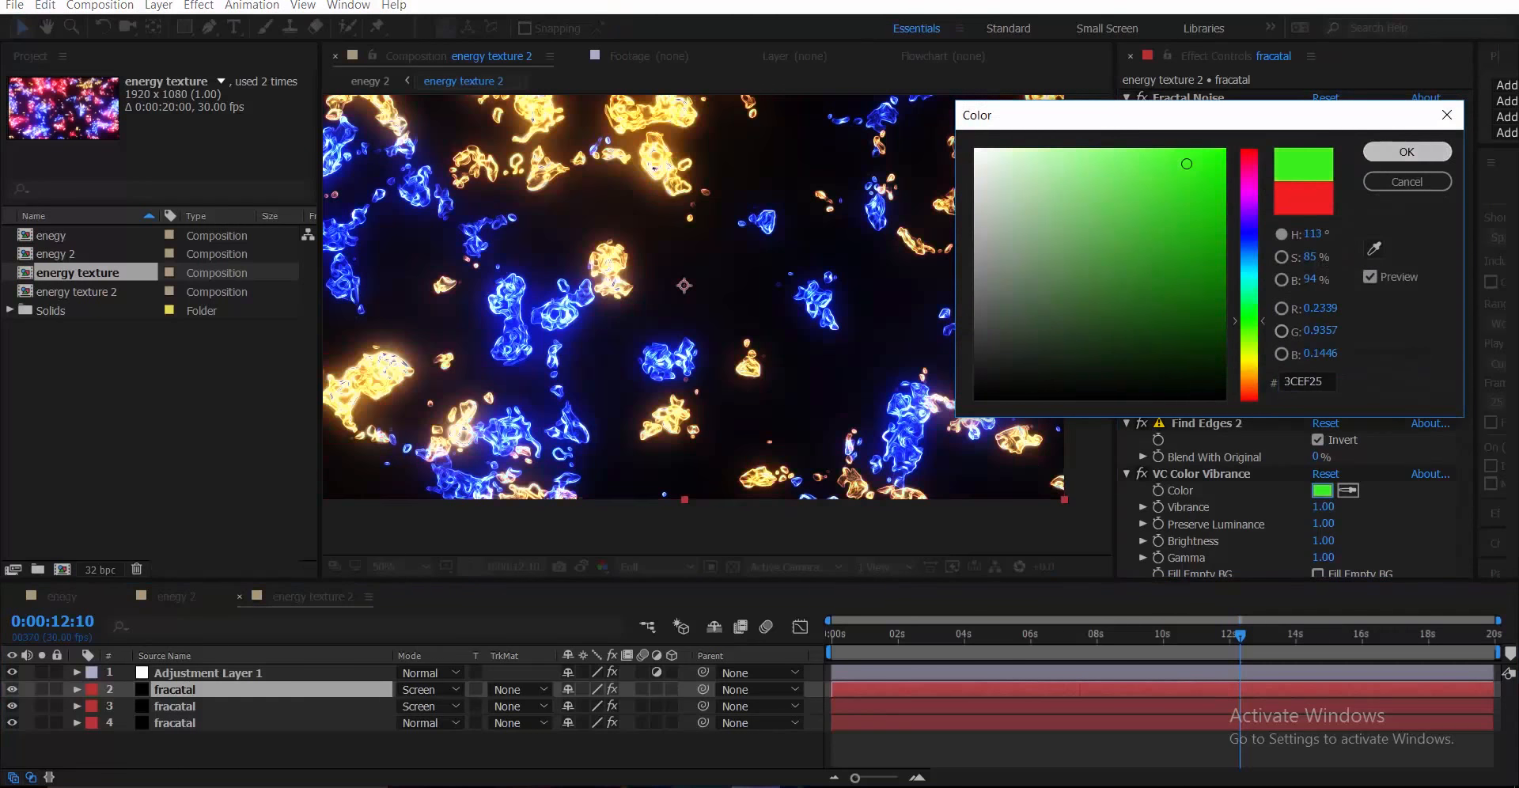
pyautogui.click(1407, 152)
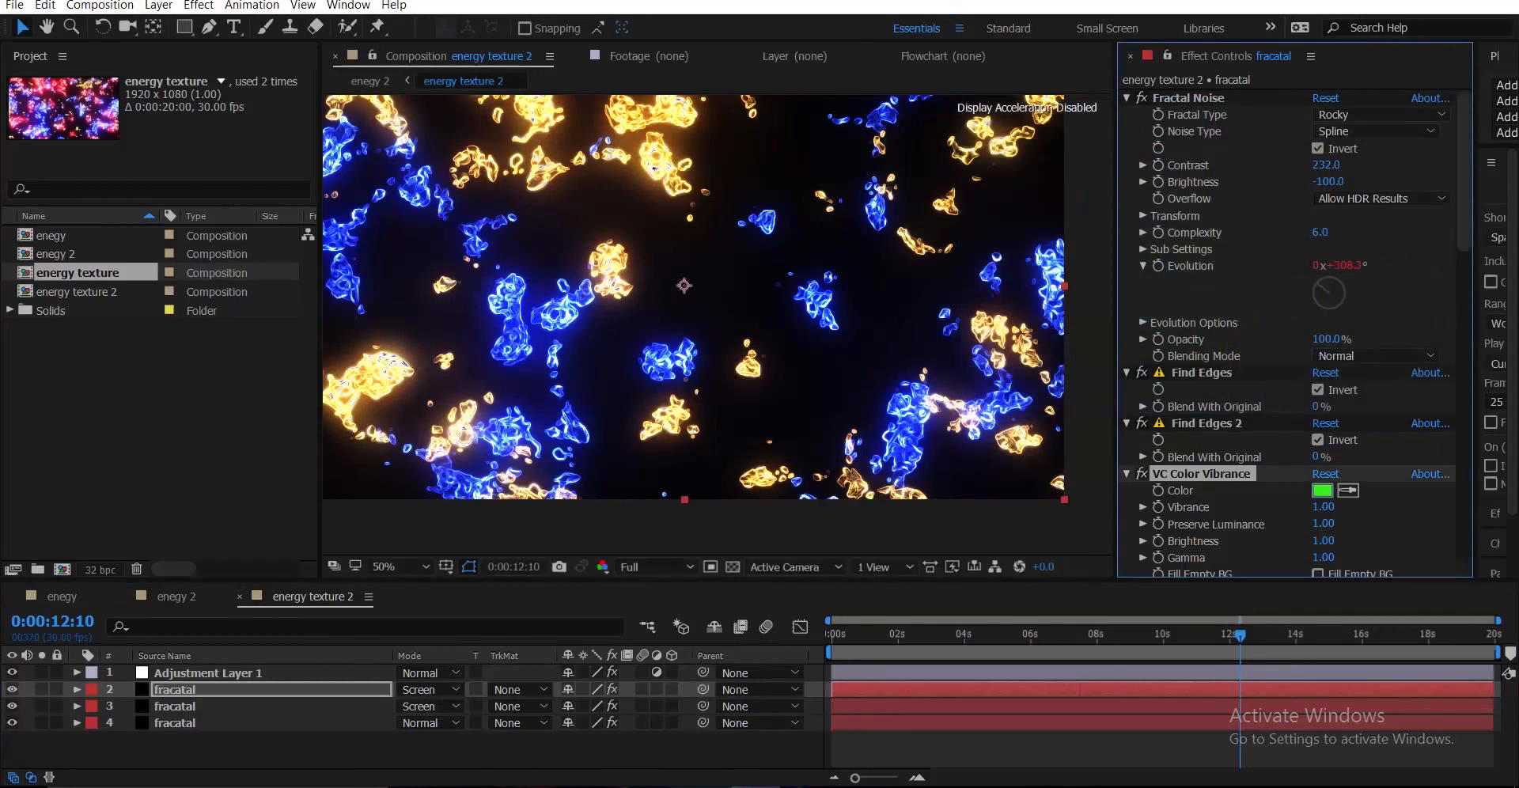
# - Set the Fractal Noise transform rotation of the green fracatal copy to 180°
pyautogui.click(1143, 216)
pyautogui.click(1341, 233)
pyautogui.write('180')
pyautogui.click(1160, 266)
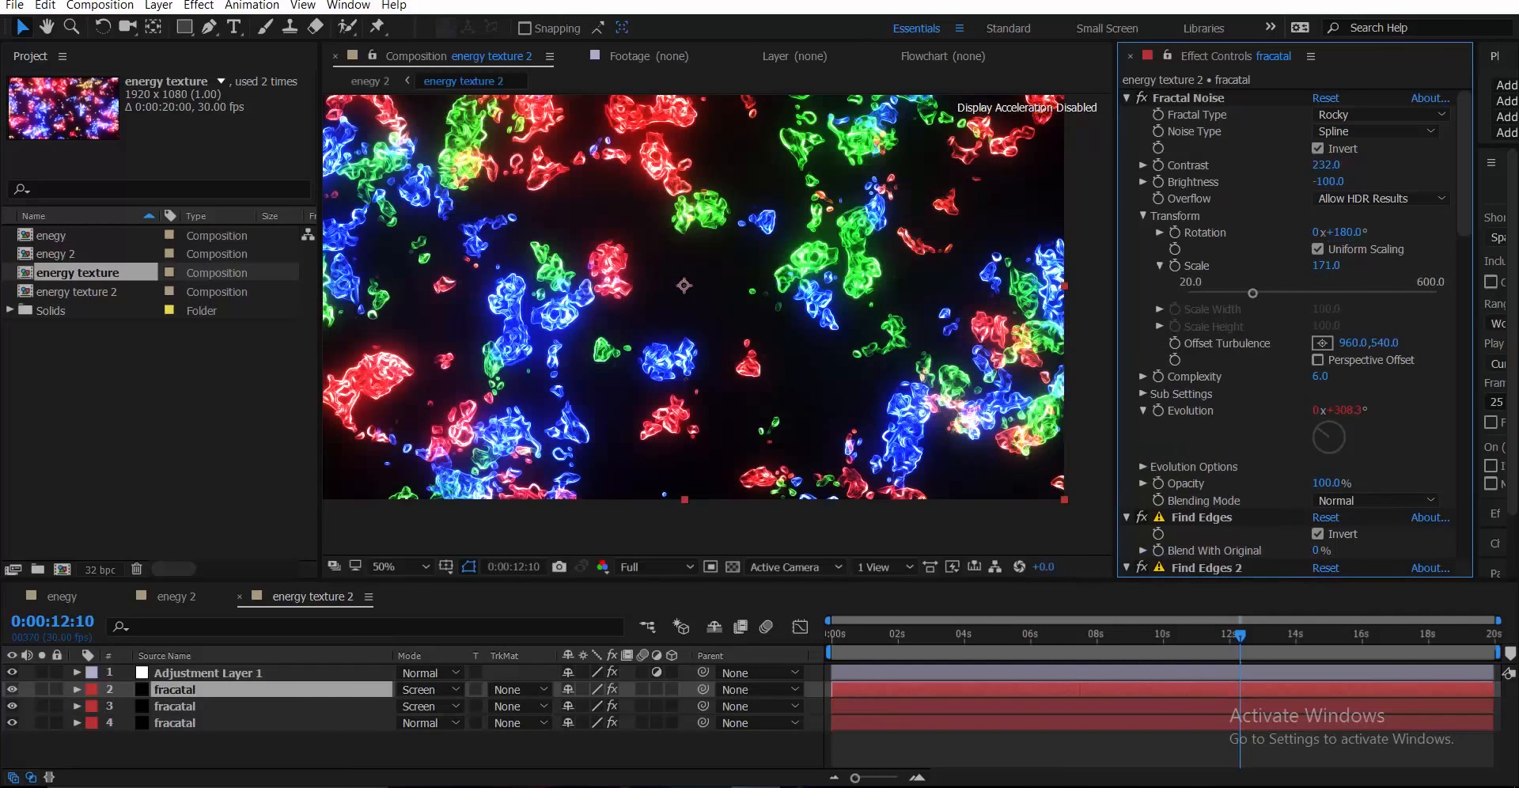
pyautogui.scroll(-2, 716, 324)
pyautogui.scroll(2, 653, 285)
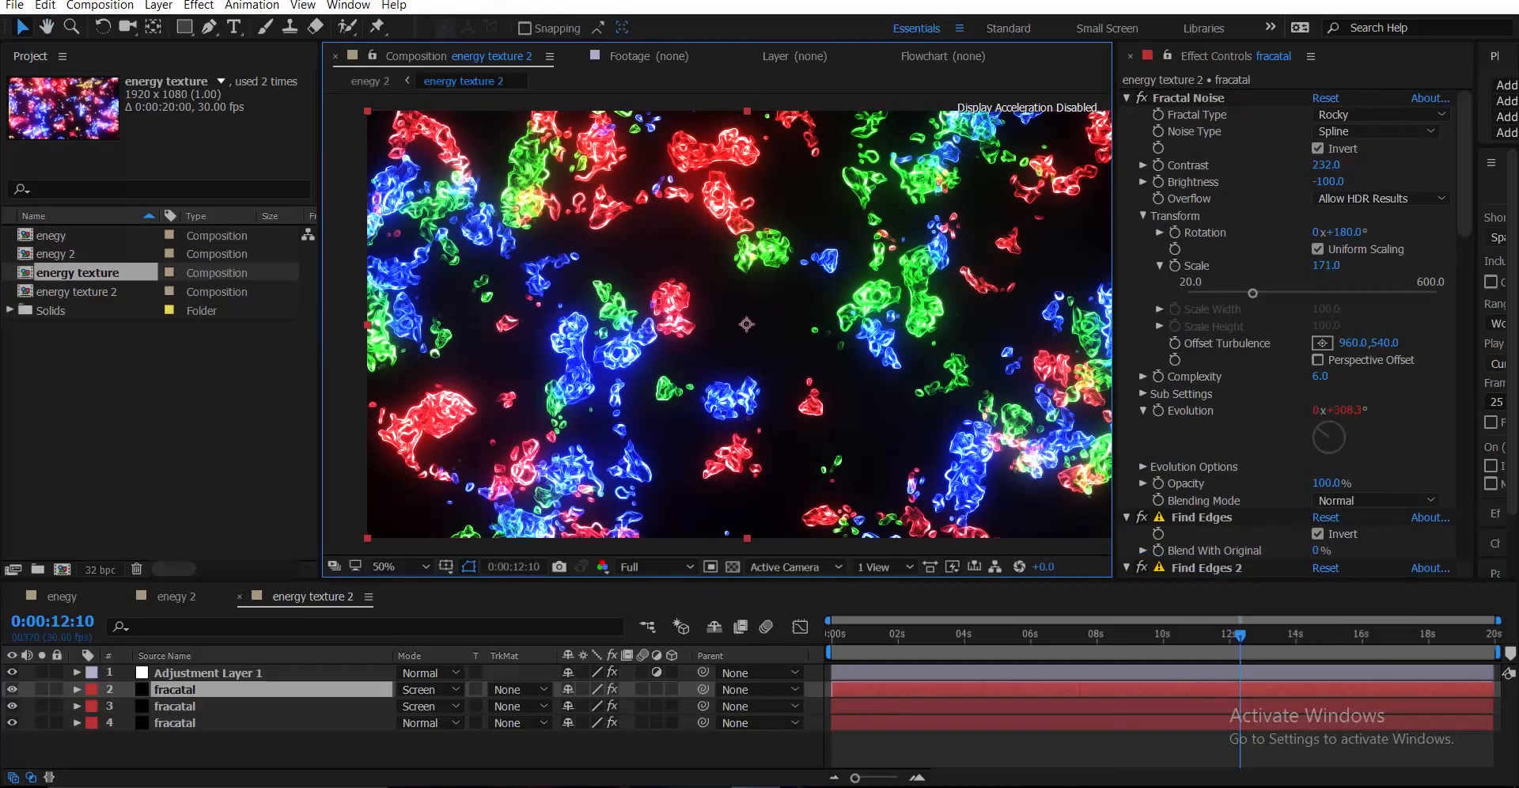
# - Delete the green and red fracatal layers, keeping only the blue one below the adjustment layer
pyautogui.click(174, 690)
pyautogui.press('Delete')
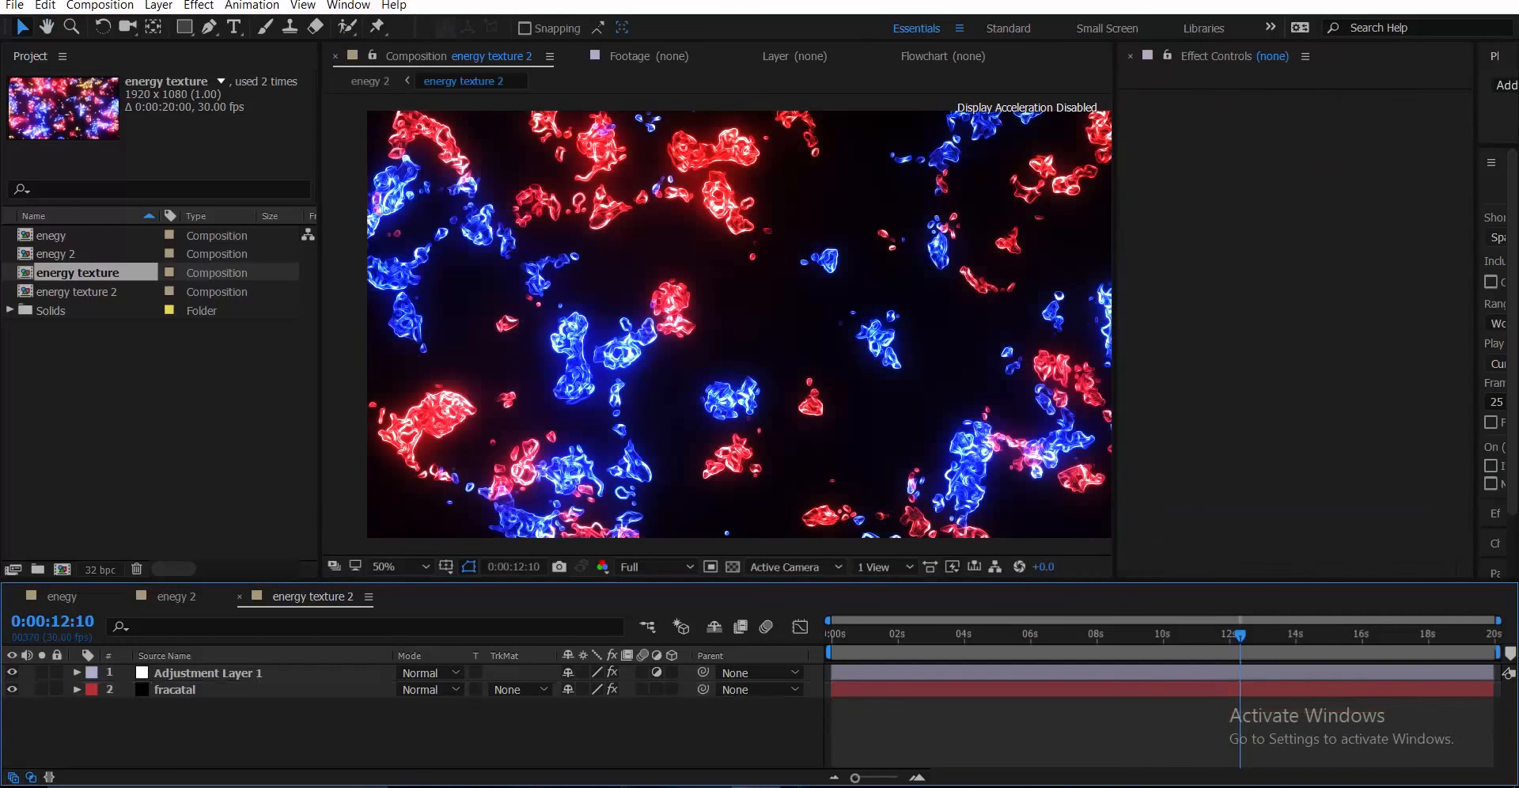
pyautogui.press('Delete')
pyautogui.press('space')
pyautogui.moveTo(716, 321); pyautogui.dragTo(685, 318)
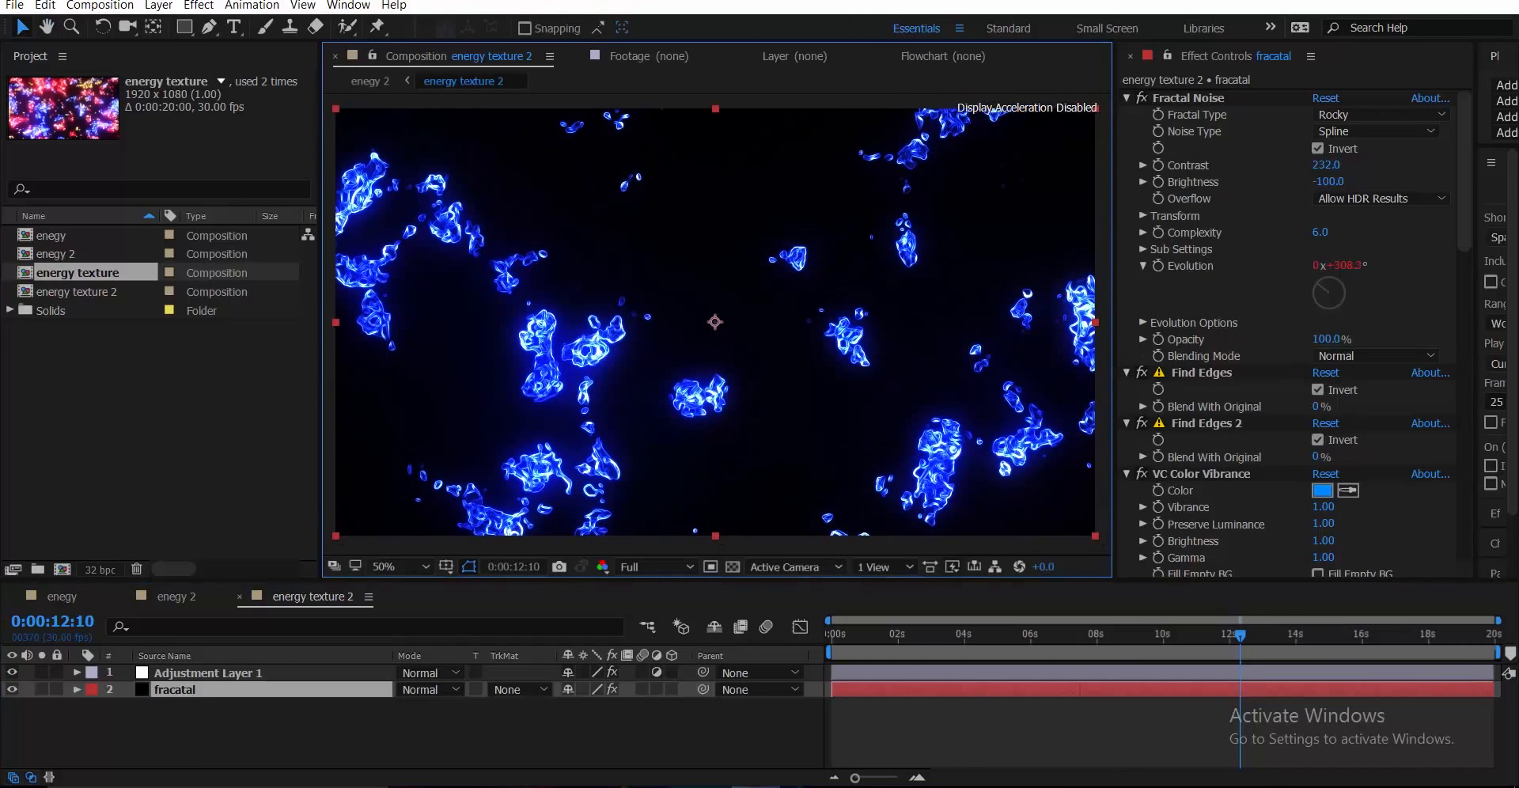
# - Switch to VLC media player, play the recent E3D SPHERE 2 video and examine the texture at about 00:37
pyautogui.click(1376, 131)
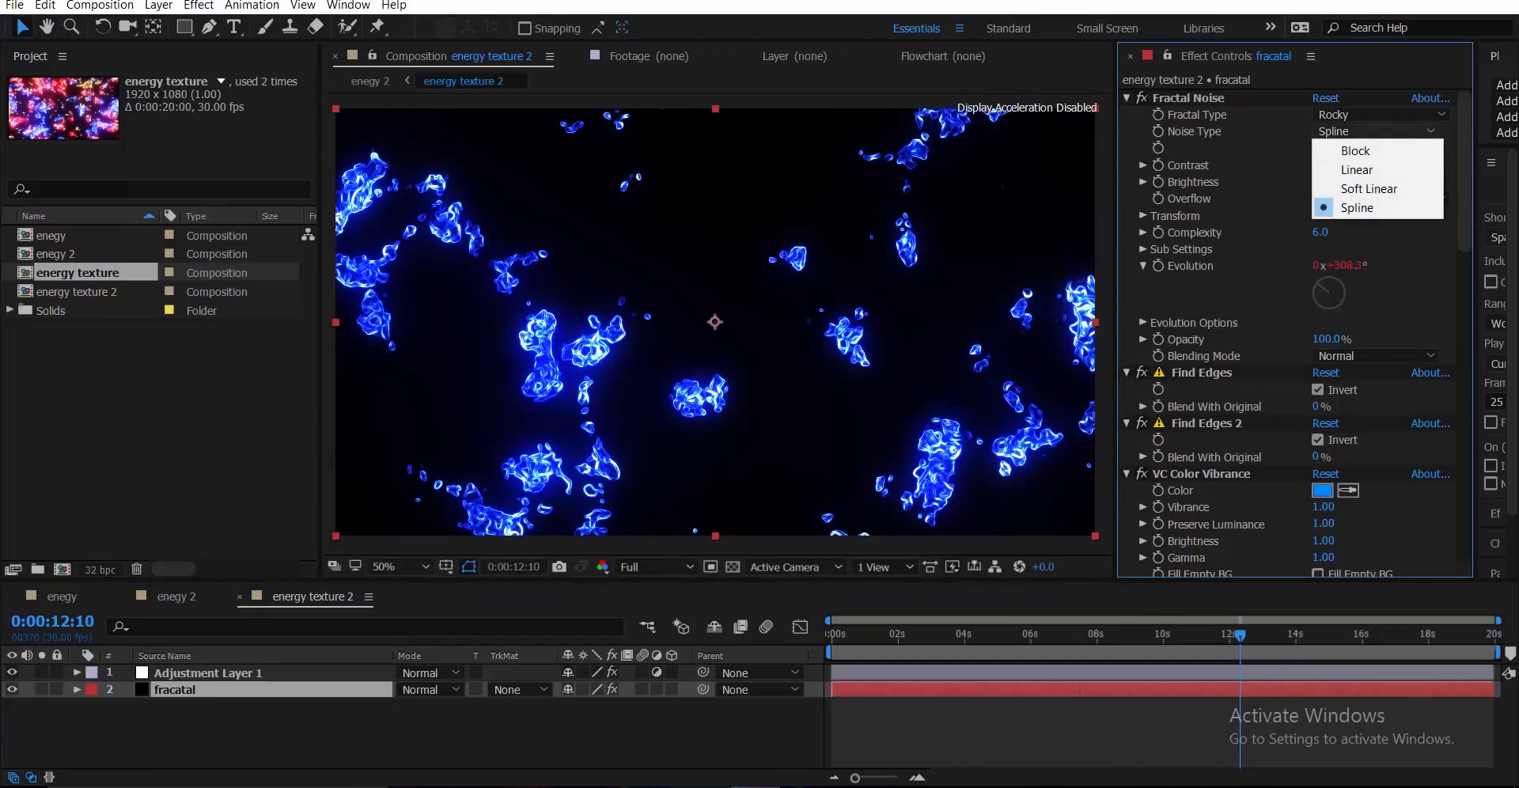
pyautogui.press('Escape')
pyautogui.rightClick(560, 786)
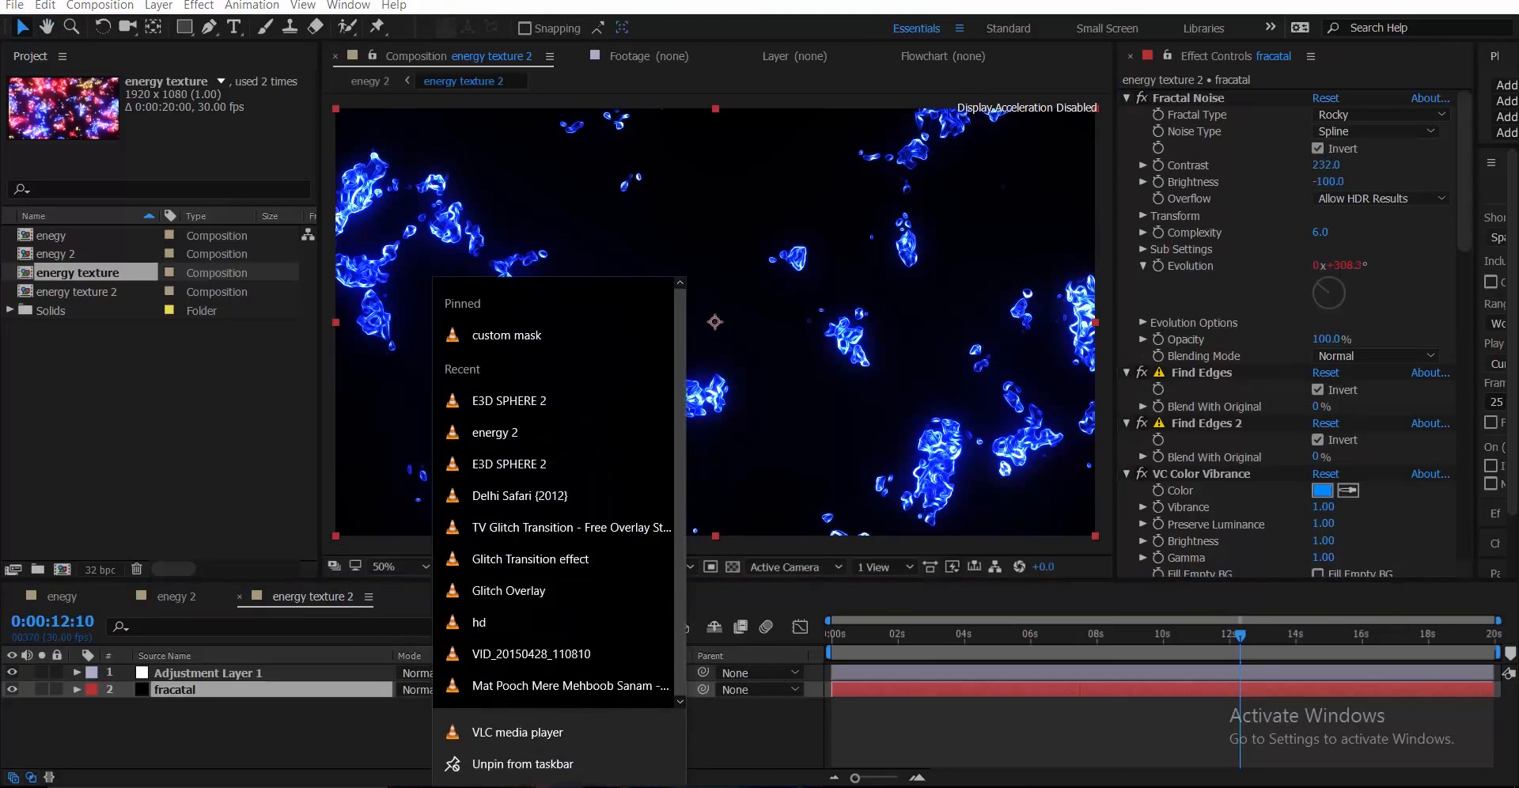
pyautogui.click(554, 399)
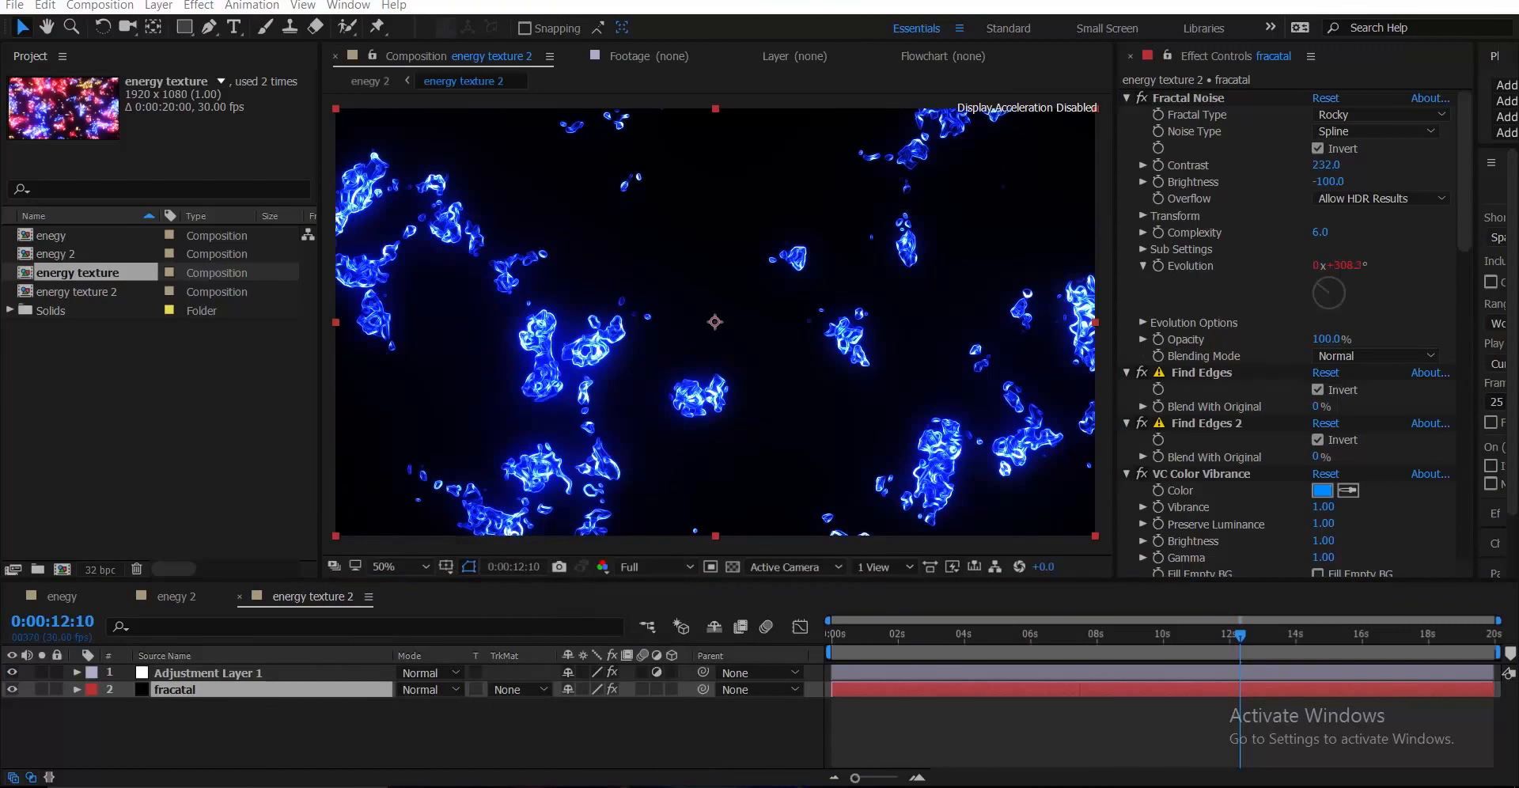
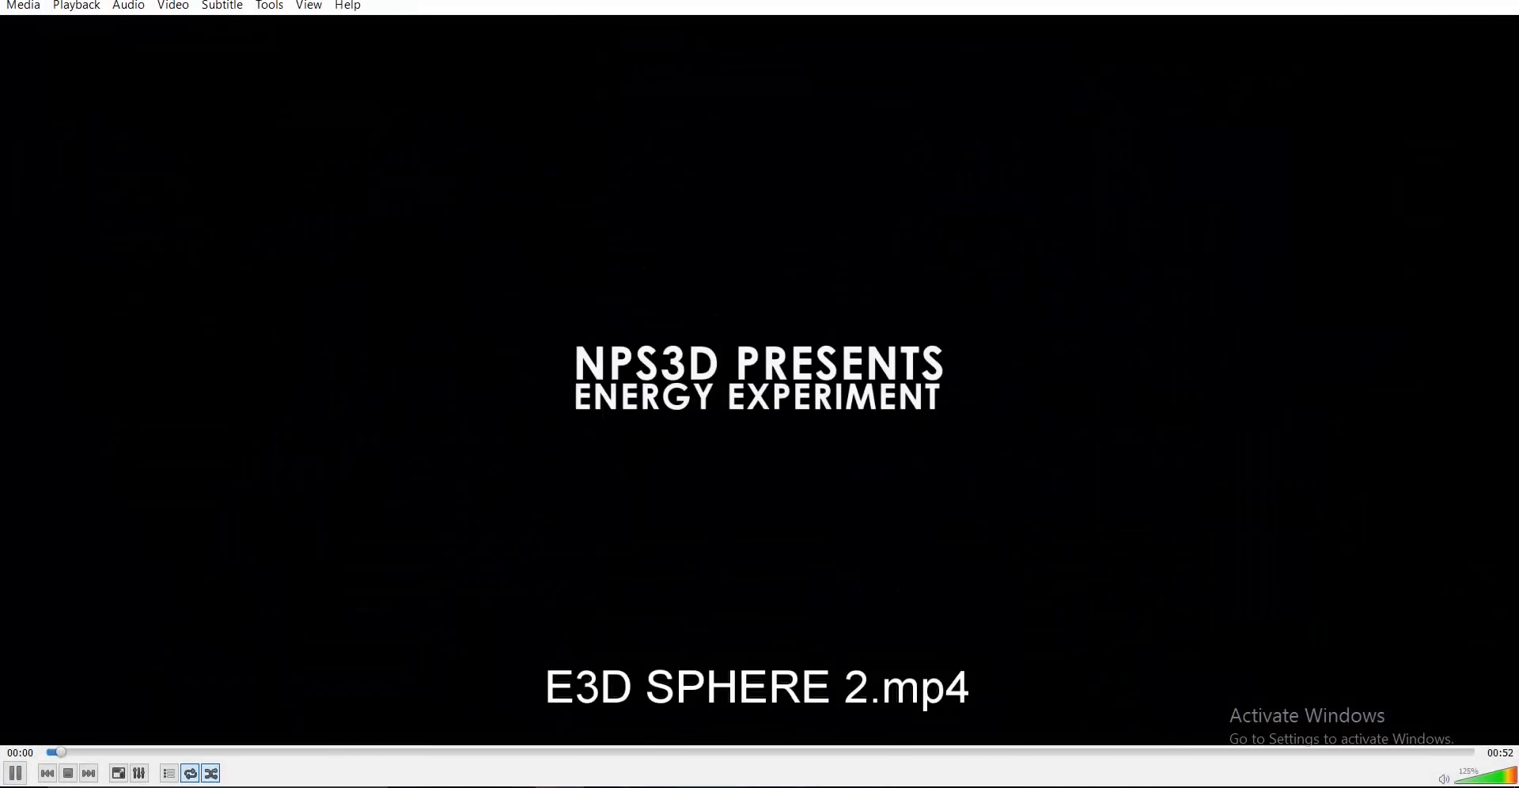
pyautogui.moveTo(140, 752); pyautogui.dragTo(1083, 751)
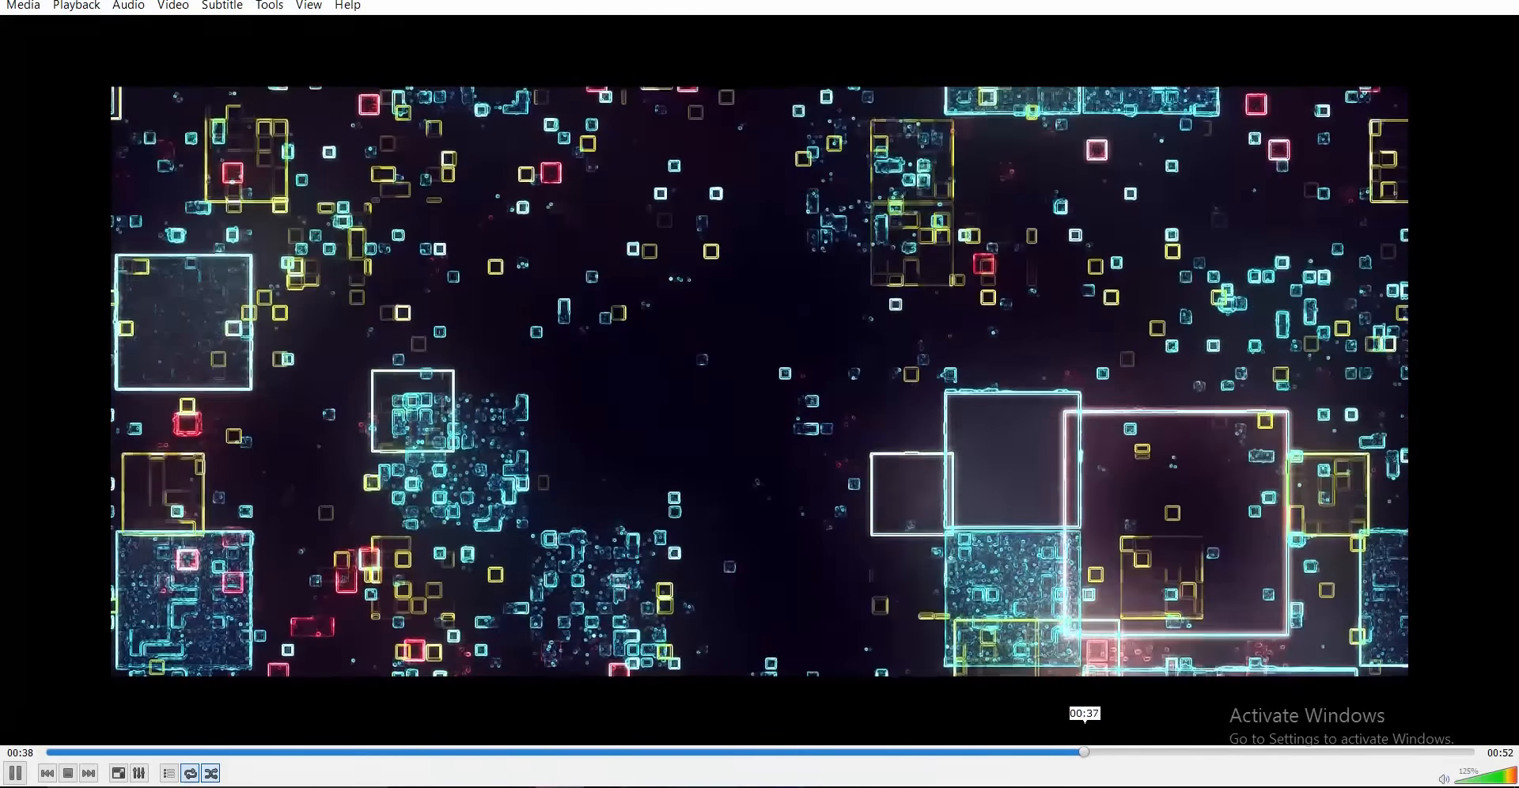
pyautogui.press('space')
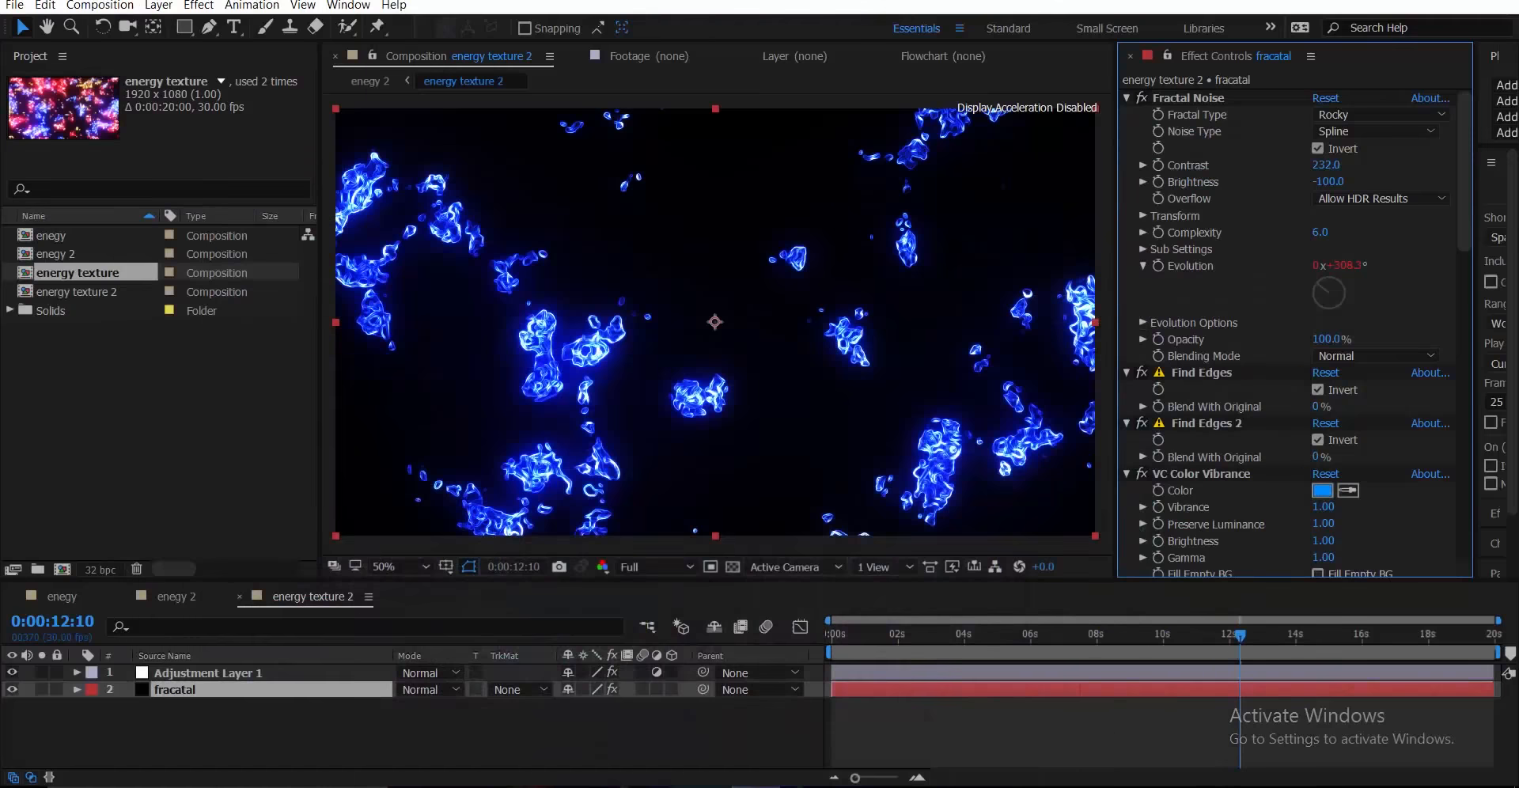
# - Set the blue layer's Fractal Noise to noise type Block, with brightness -118 and contrast 198
pyautogui.click(1377, 132)
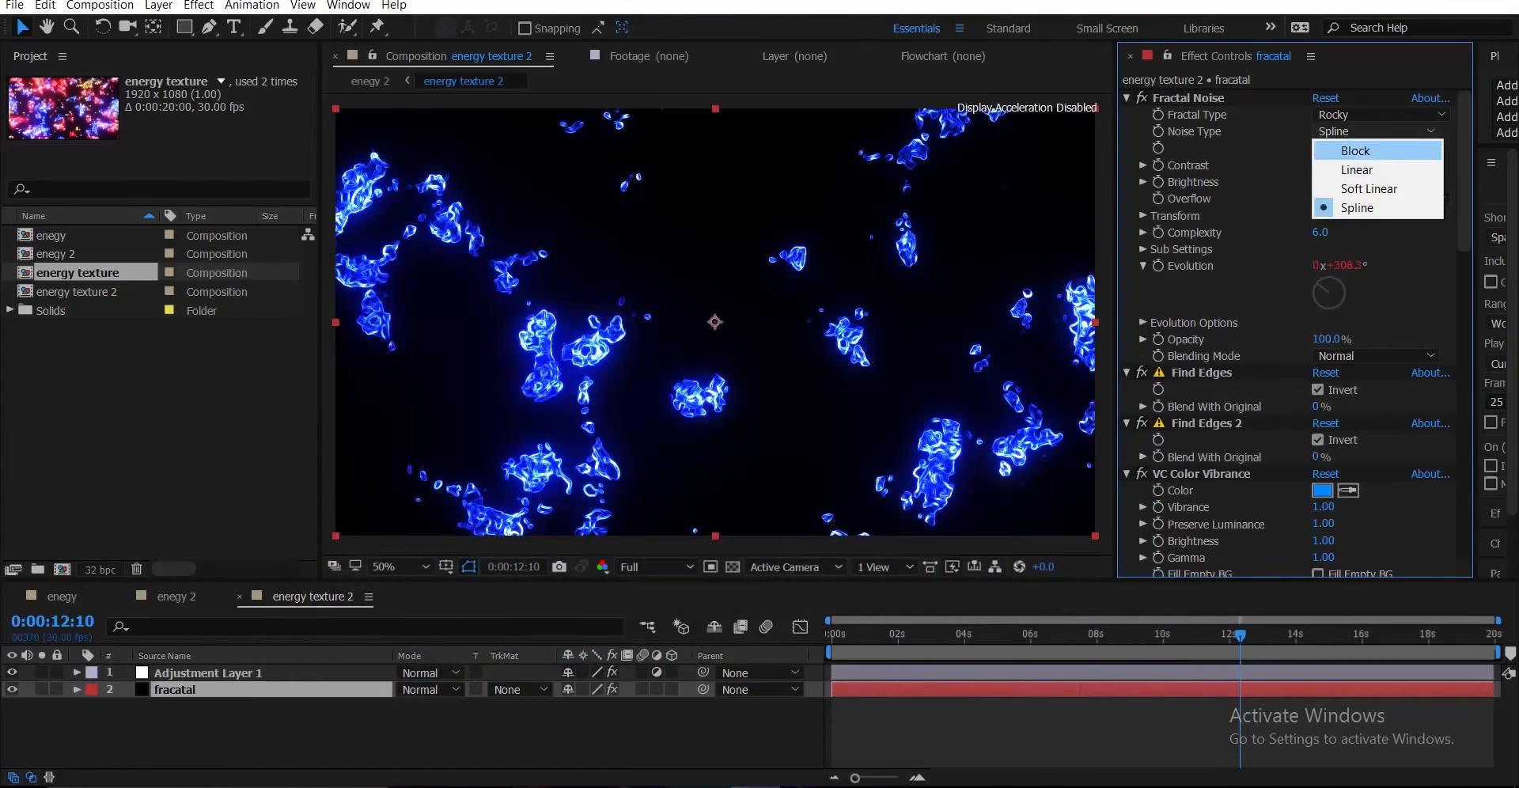
pyautogui.click(1345, 149)
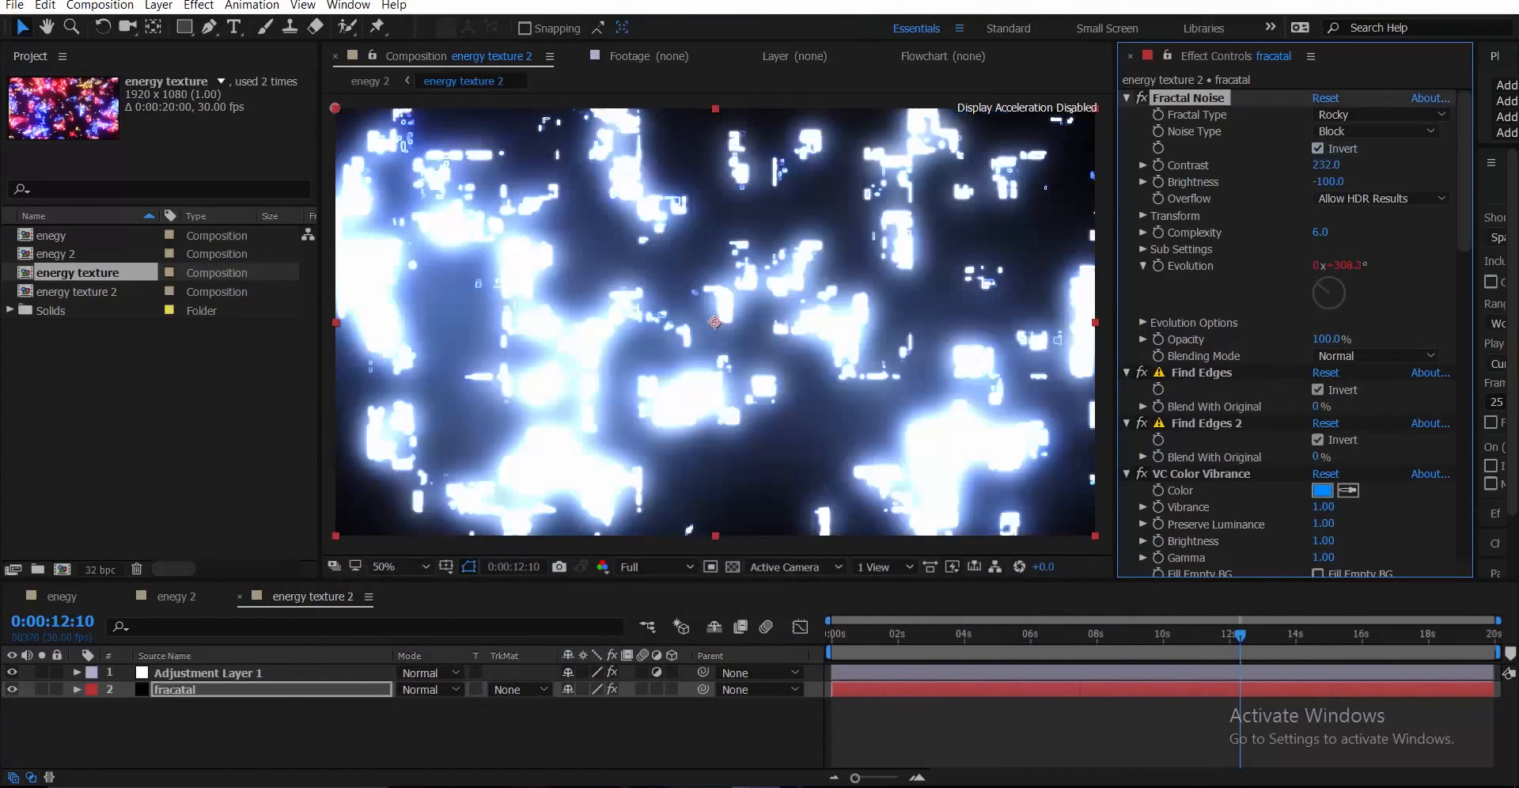
pyautogui.moveTo(1329, 182); pyautogui.dragTo(1315, 182)
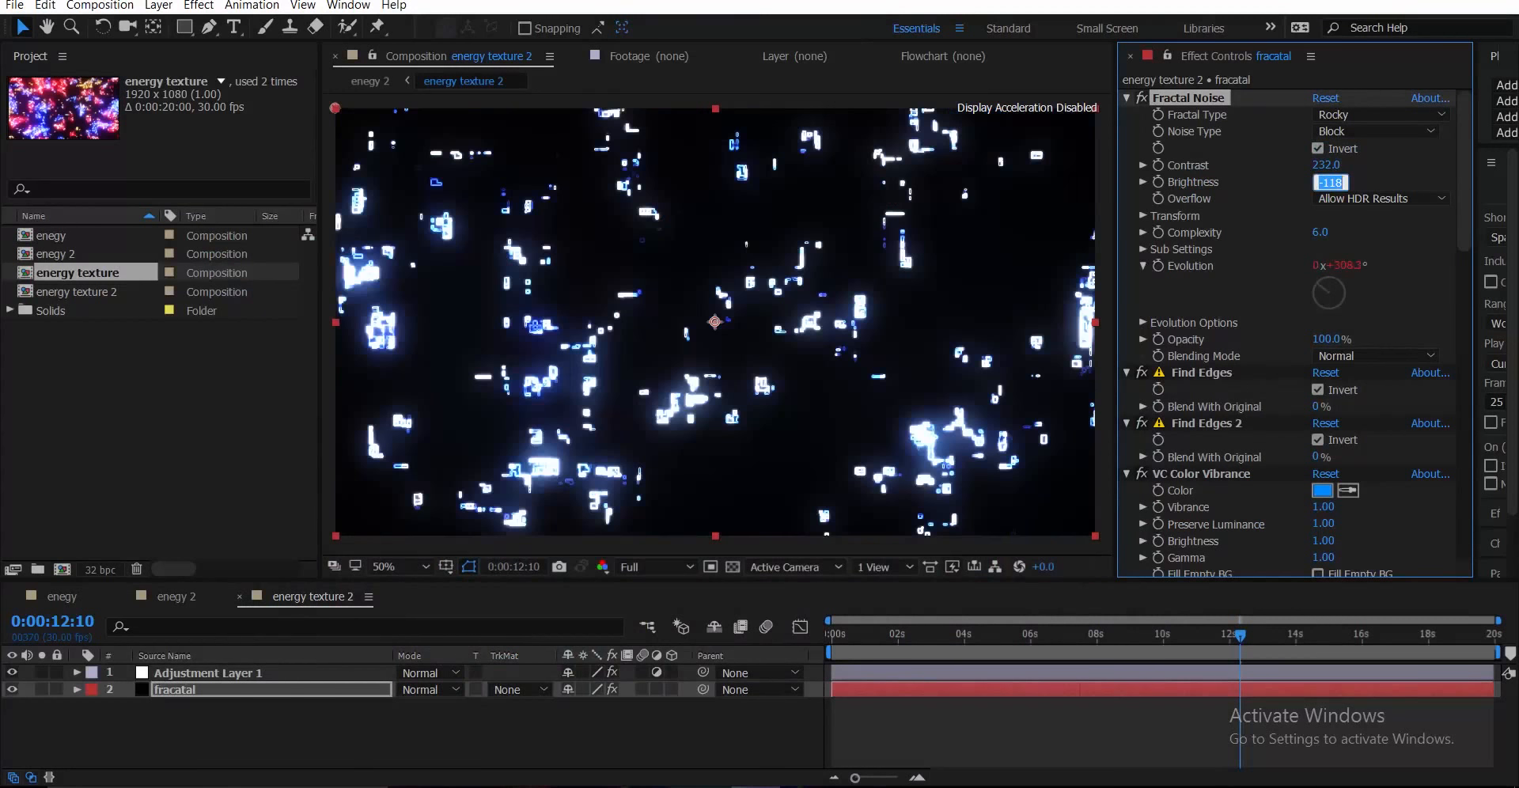
pyautogui.moveTo(1325, 165); pyautogui.dragTo(1299, 164)
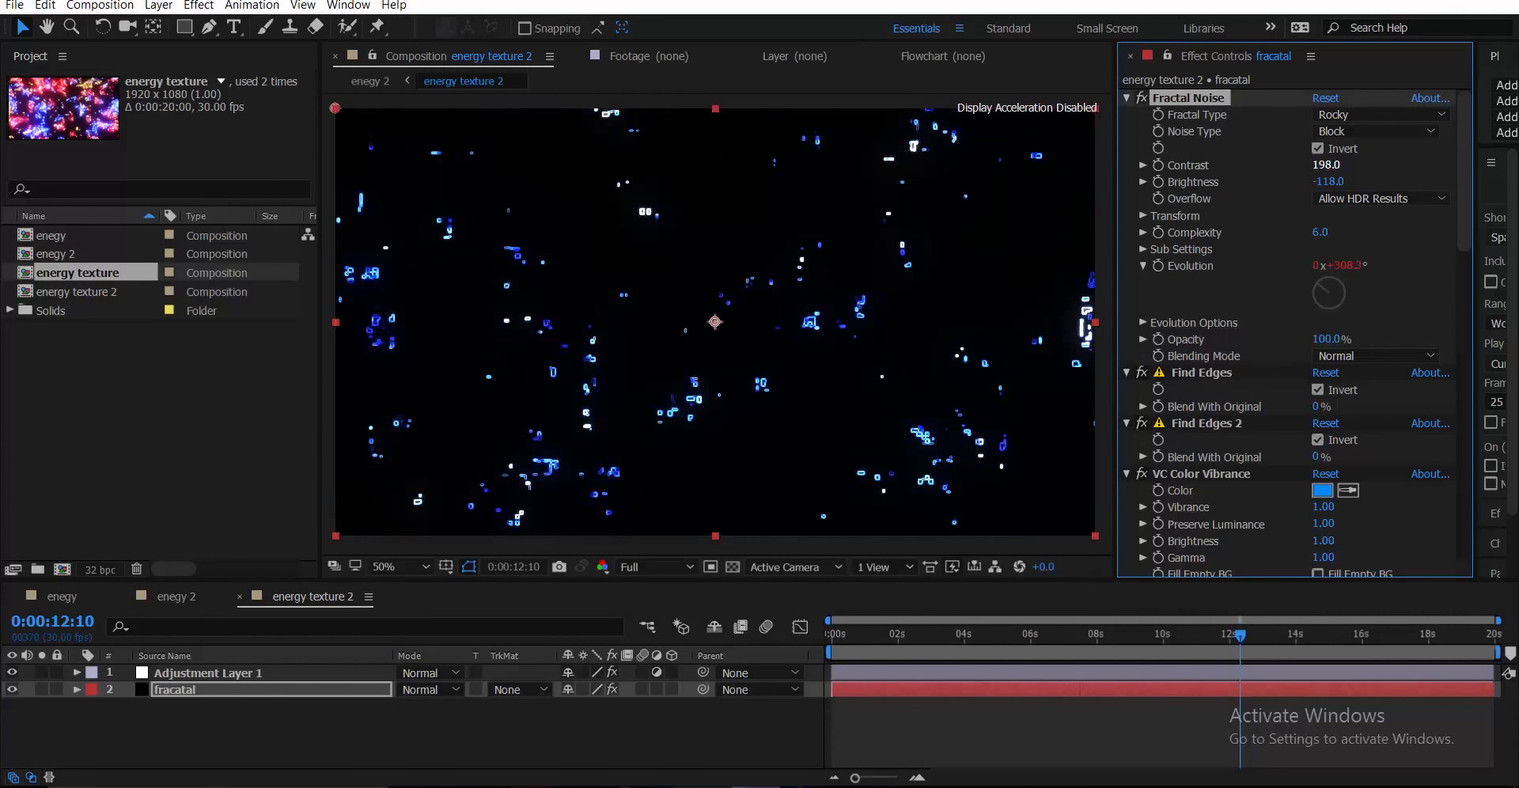
# - Try the Basic fractal type on the blue layer's block noise and inspect the pattern up close
pyautogui.scroll(1, 717, 325)
pyautogui.scroll(1, 718, 325)
pyautogui.moveTo(795, 325); pyautogui.dragTo(644, 325)
pyautogui.click(1381, 114)
pyautogui.click(1356, 135)
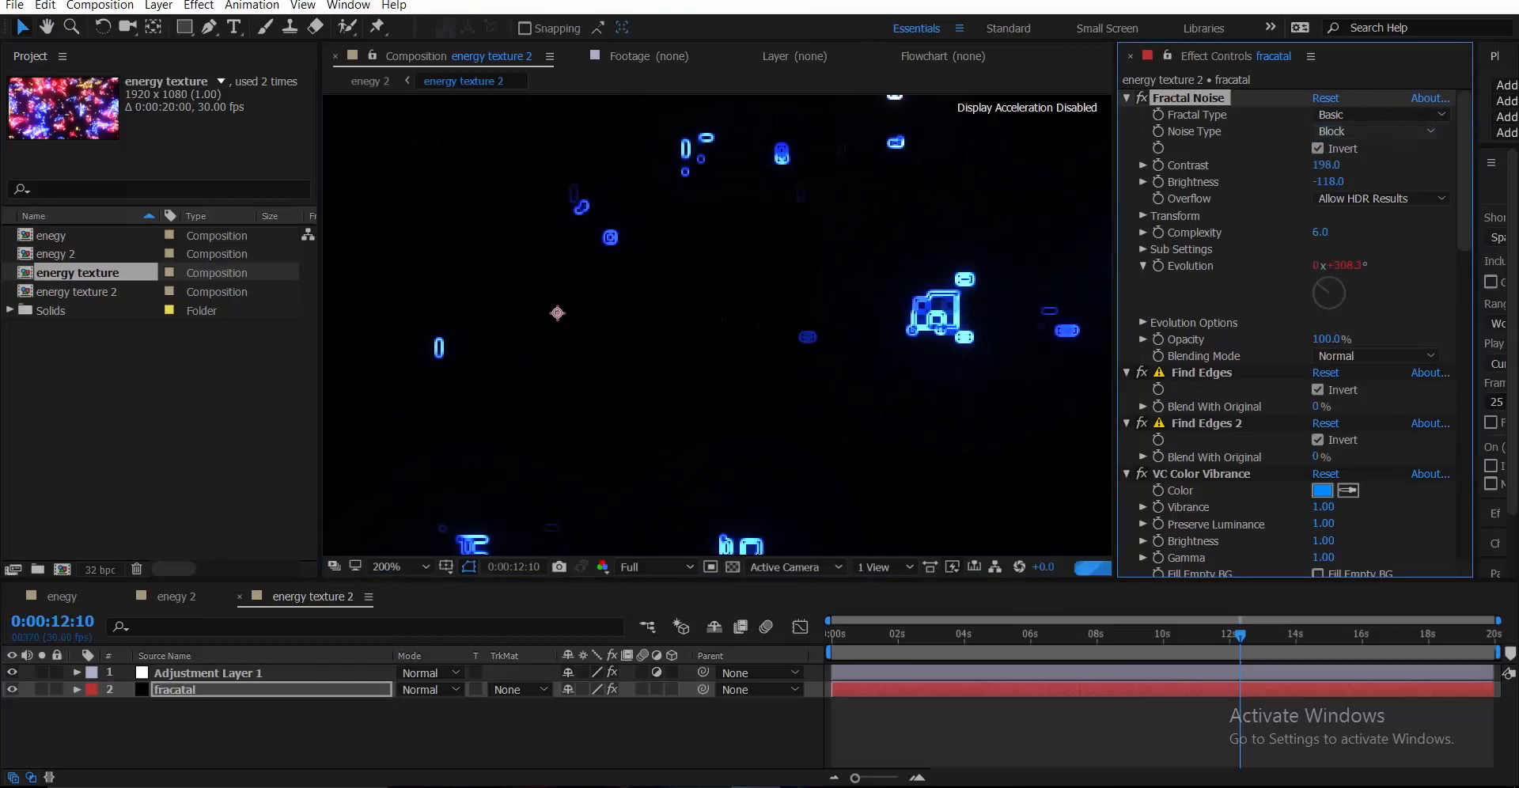
pyautogui.scroll(-1, 717, 325)
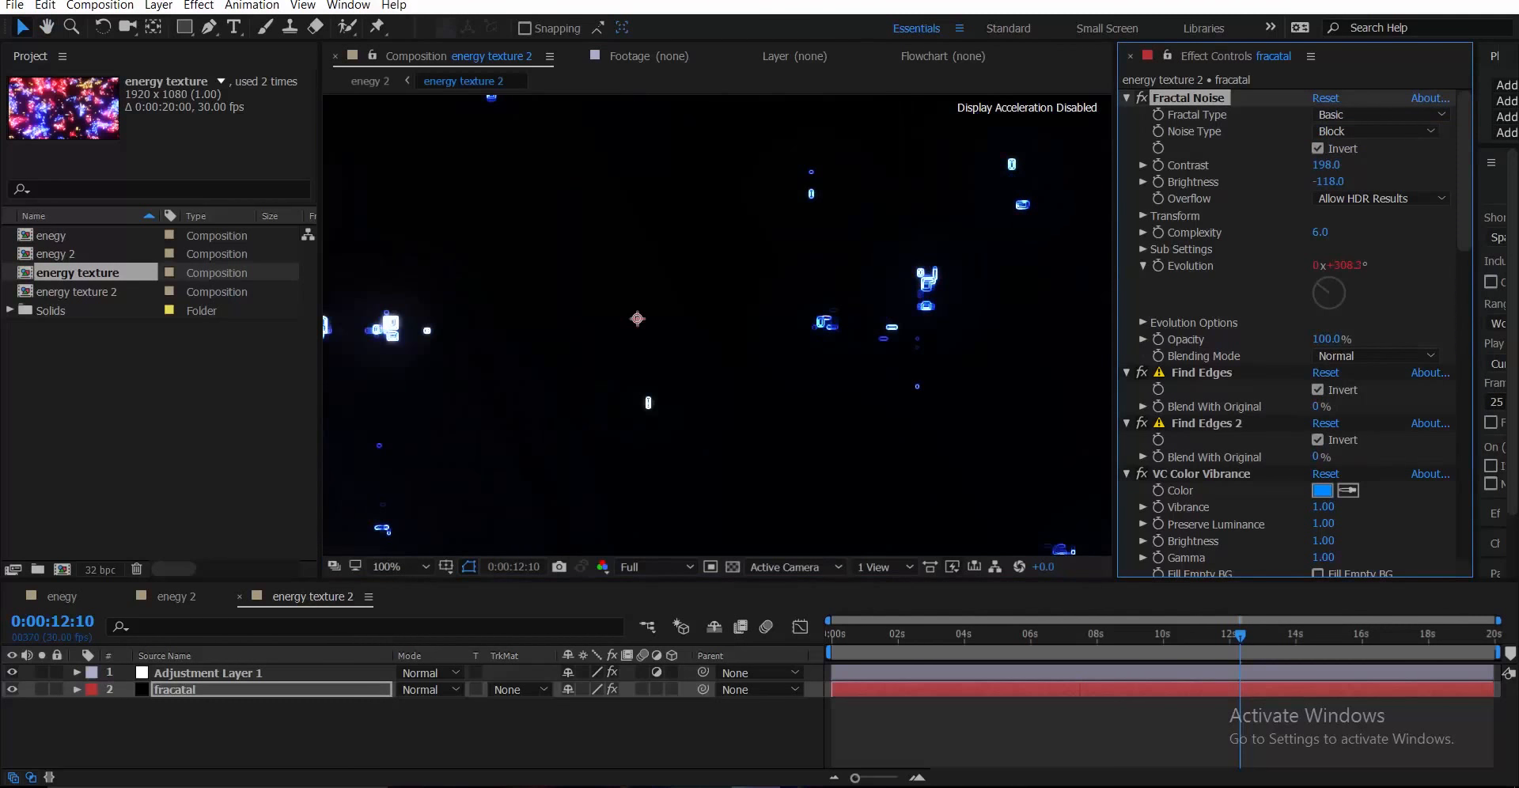
# - Set the Fractal Noise fractal type to Dynamic and check the pattern across the whole frame
pyautogui.click(1381, 115)
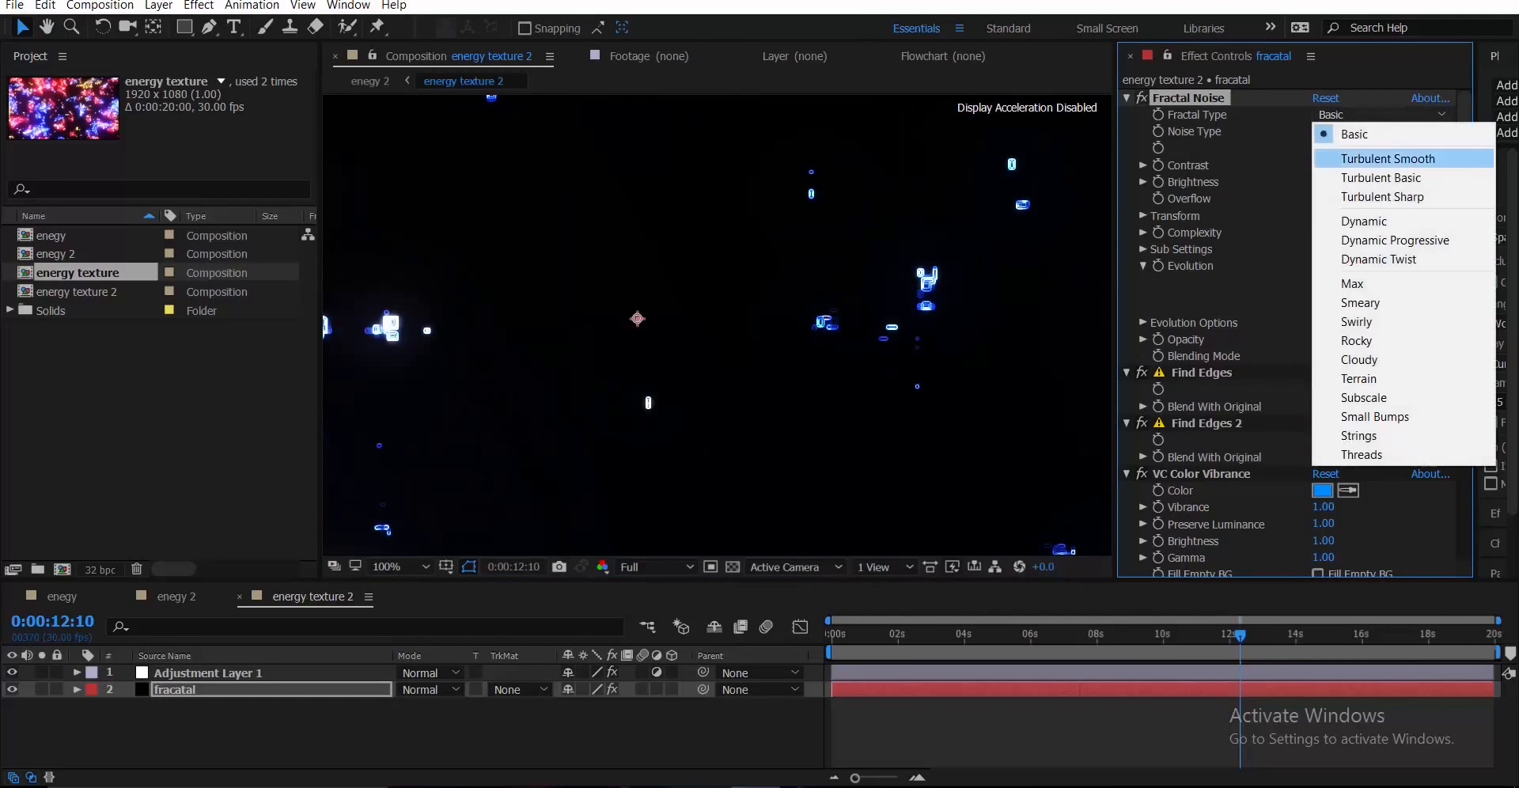
pyautogui.click(1381, 176)
pyautogui.click(1381, 114)
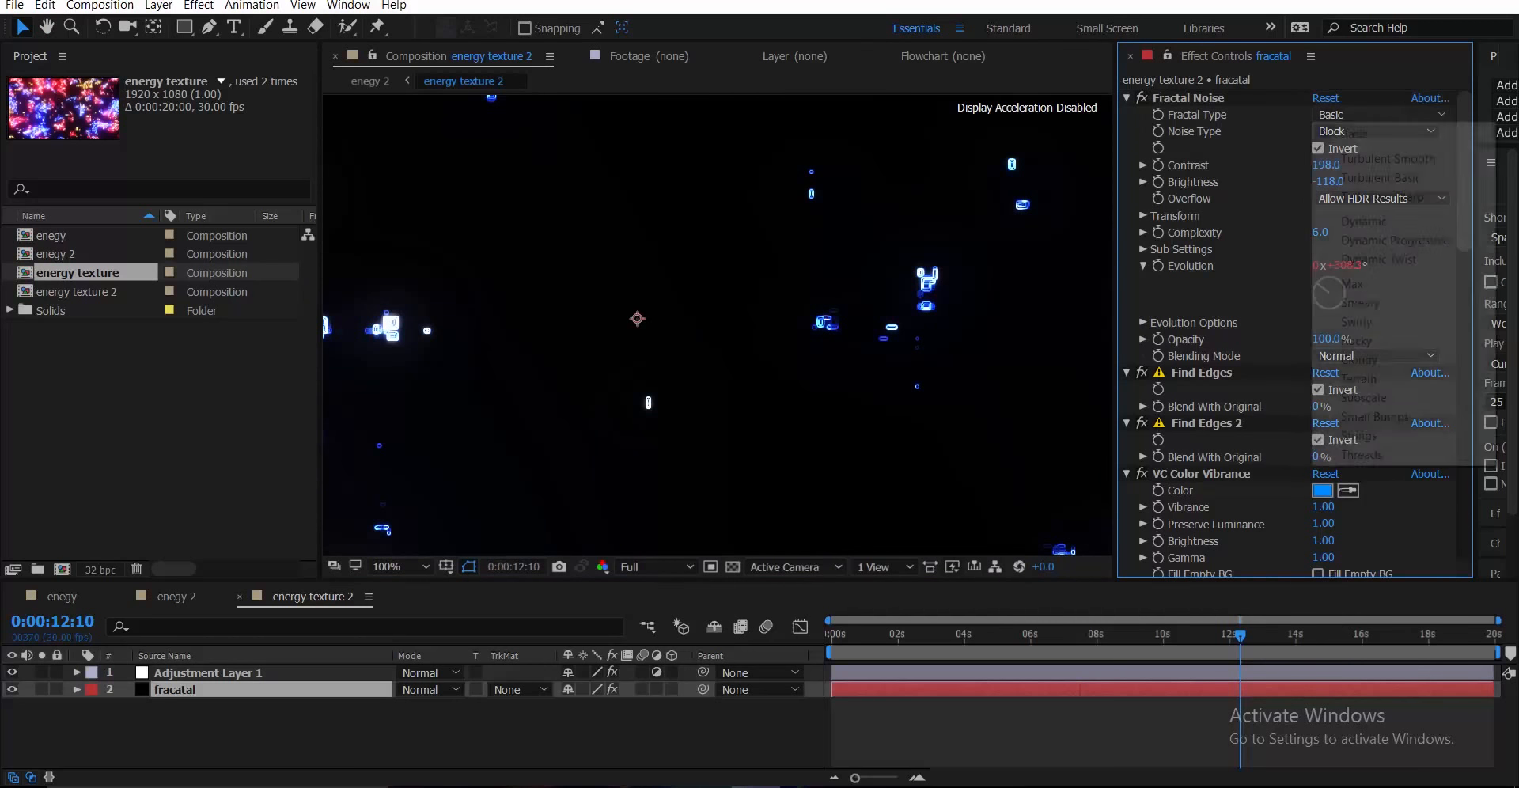
pyautogui.click(1363, 220)
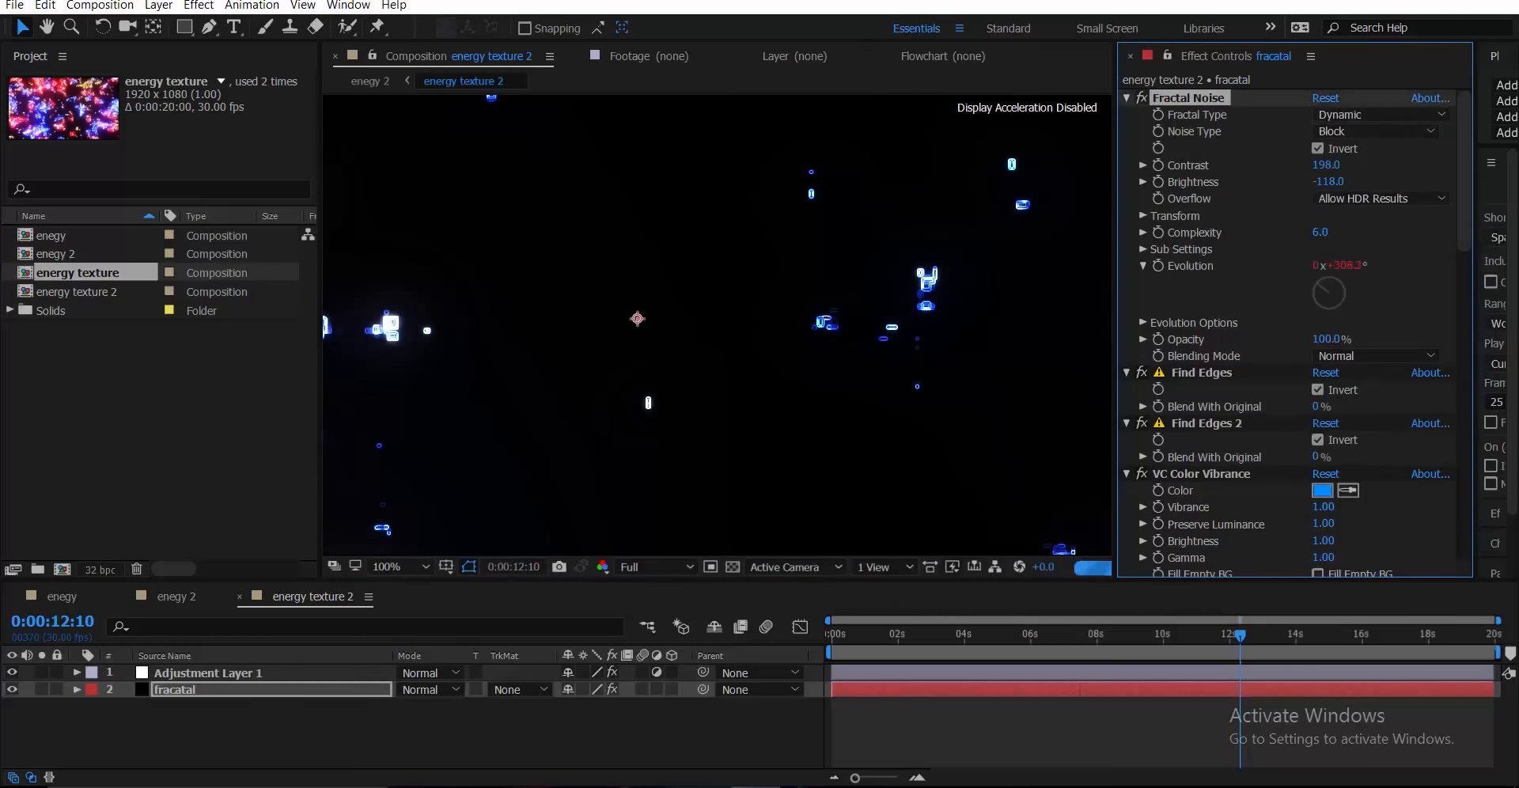
pyautogui.scroll(-3, 716, 325)
pyautogui.scroll(2, 717, 324)
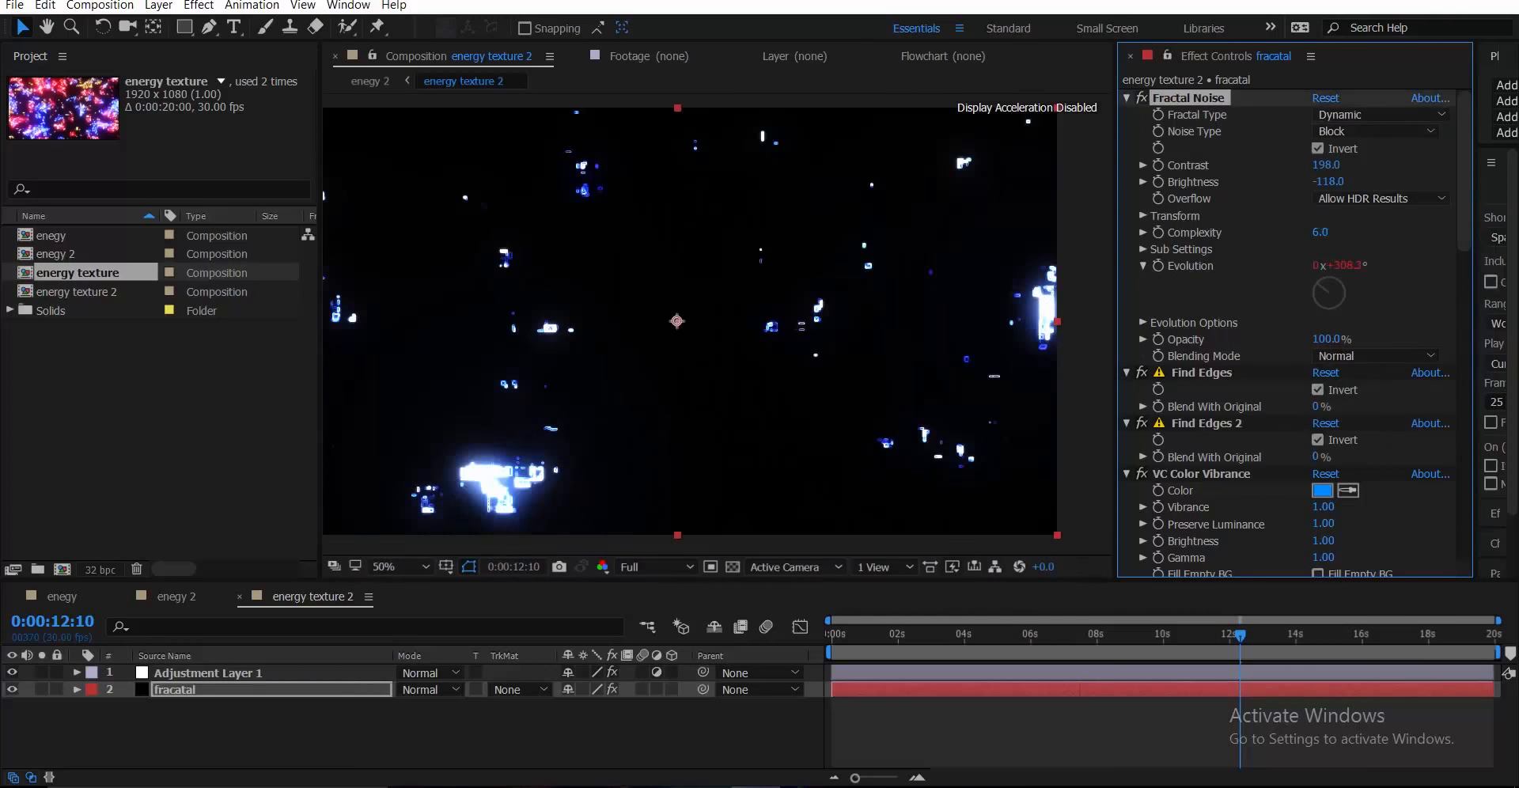
# - Set the Fractal Noise brightness of the blue fracatal layer to -56
pyautogui.moveTo(1328, 182); pyautogui.dragTo(1324, 182)
pyautogui.click(1326, 182)
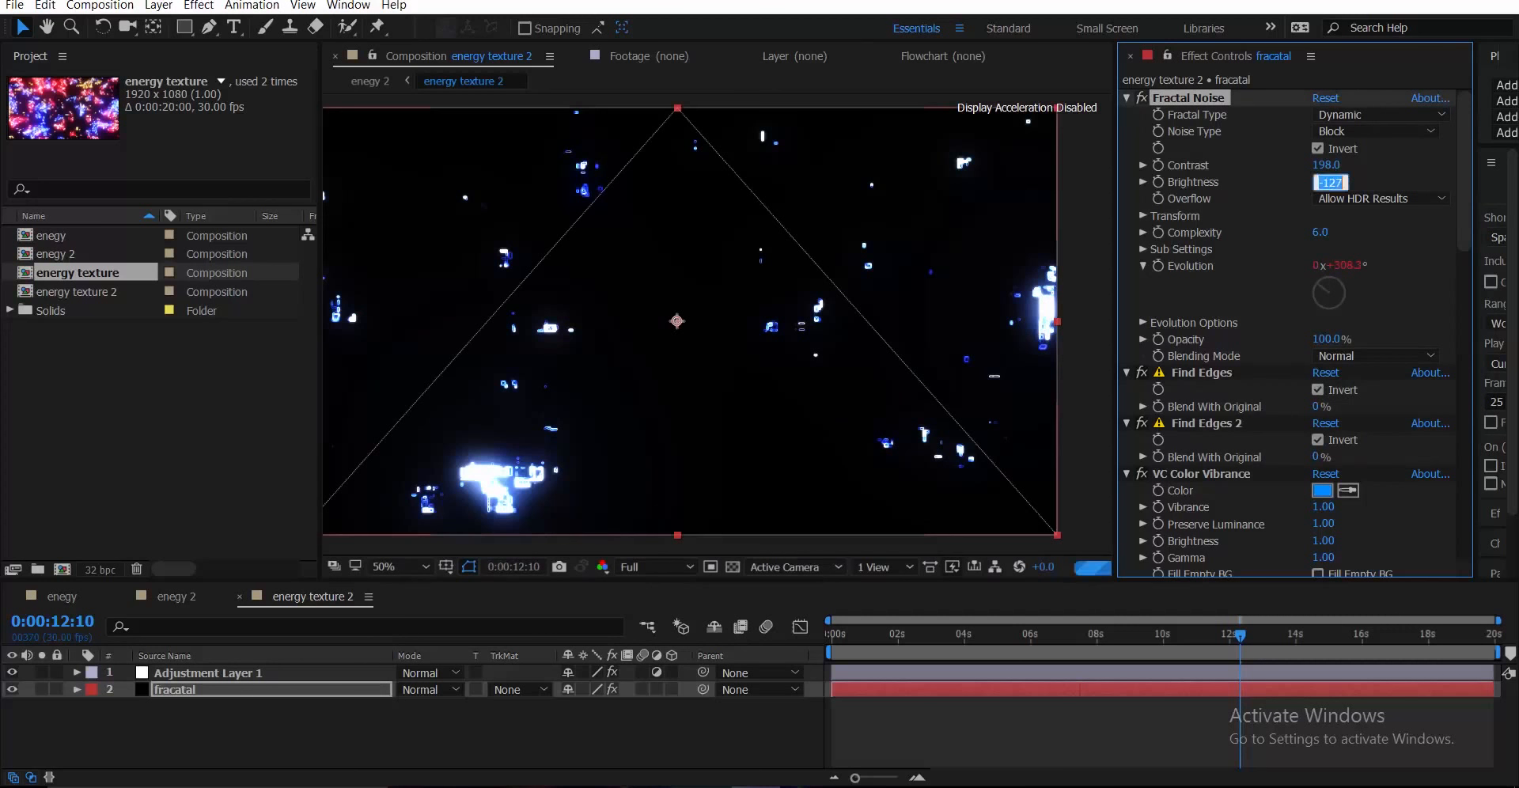
pyautogui.write('56')
pyautogui.press('Return')
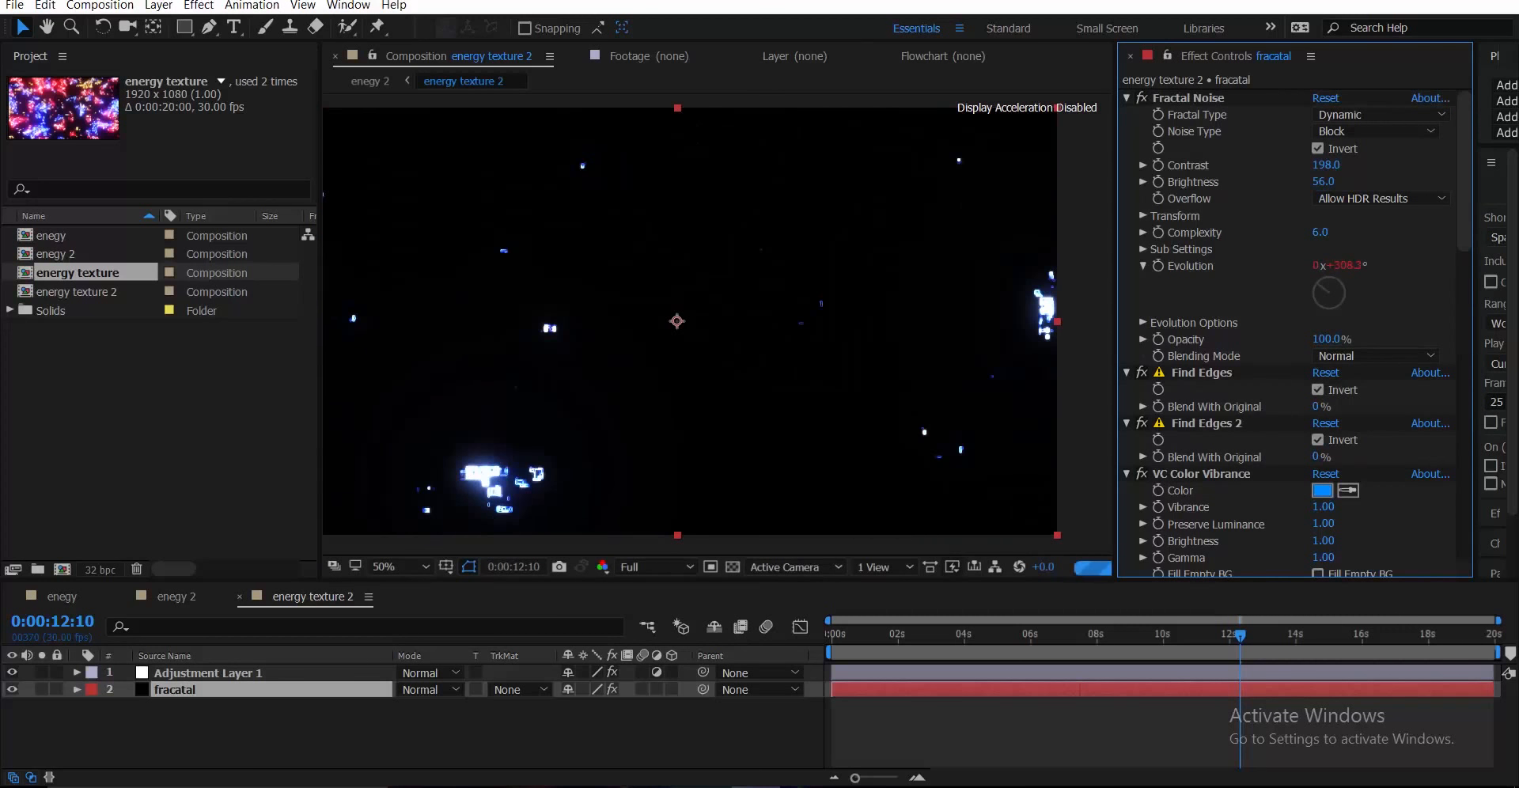
pyautogui.click(1326, 182)
pyautogui.write('-')
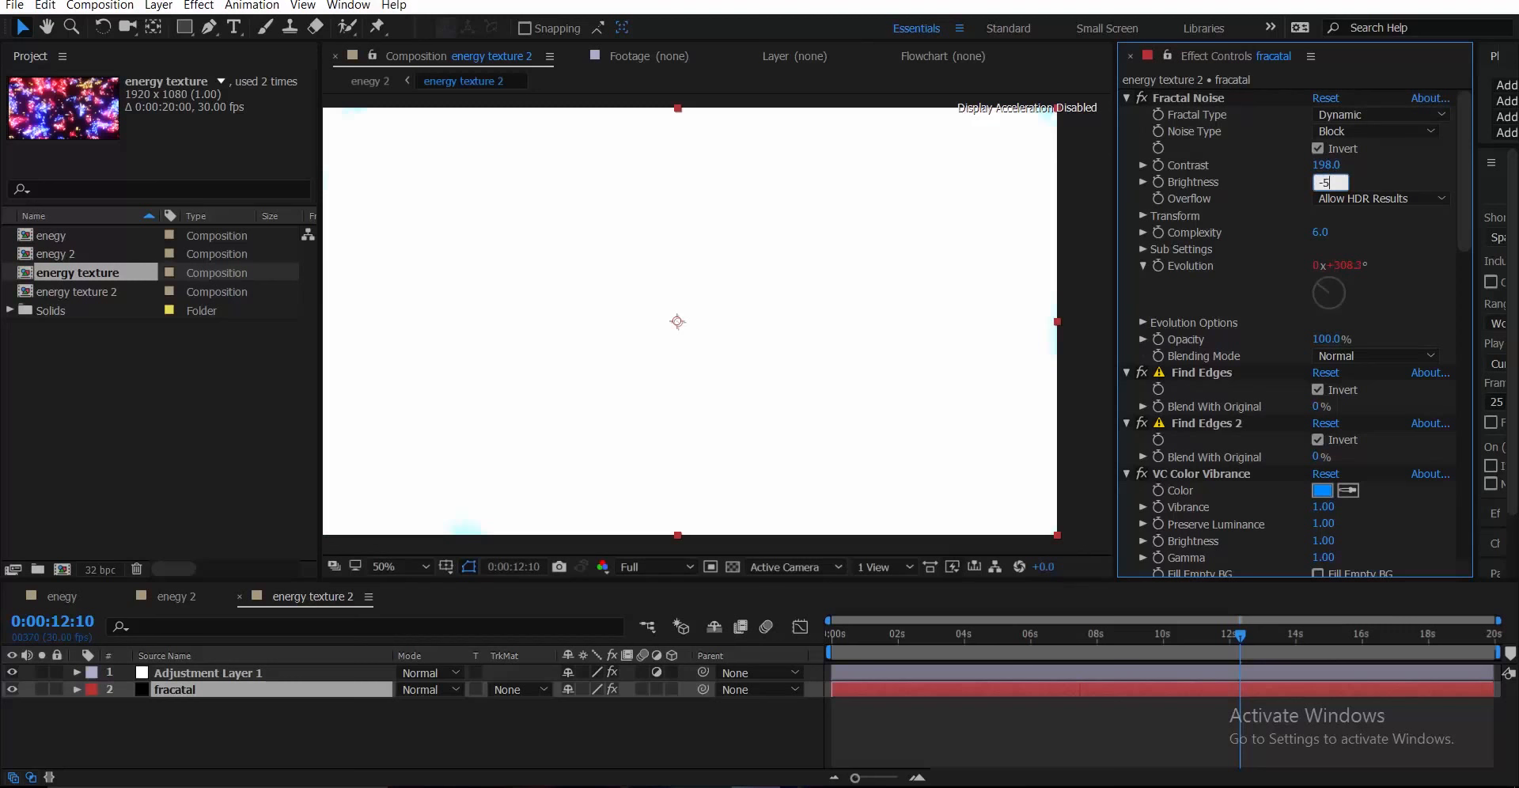
pyautogui.press('Return')
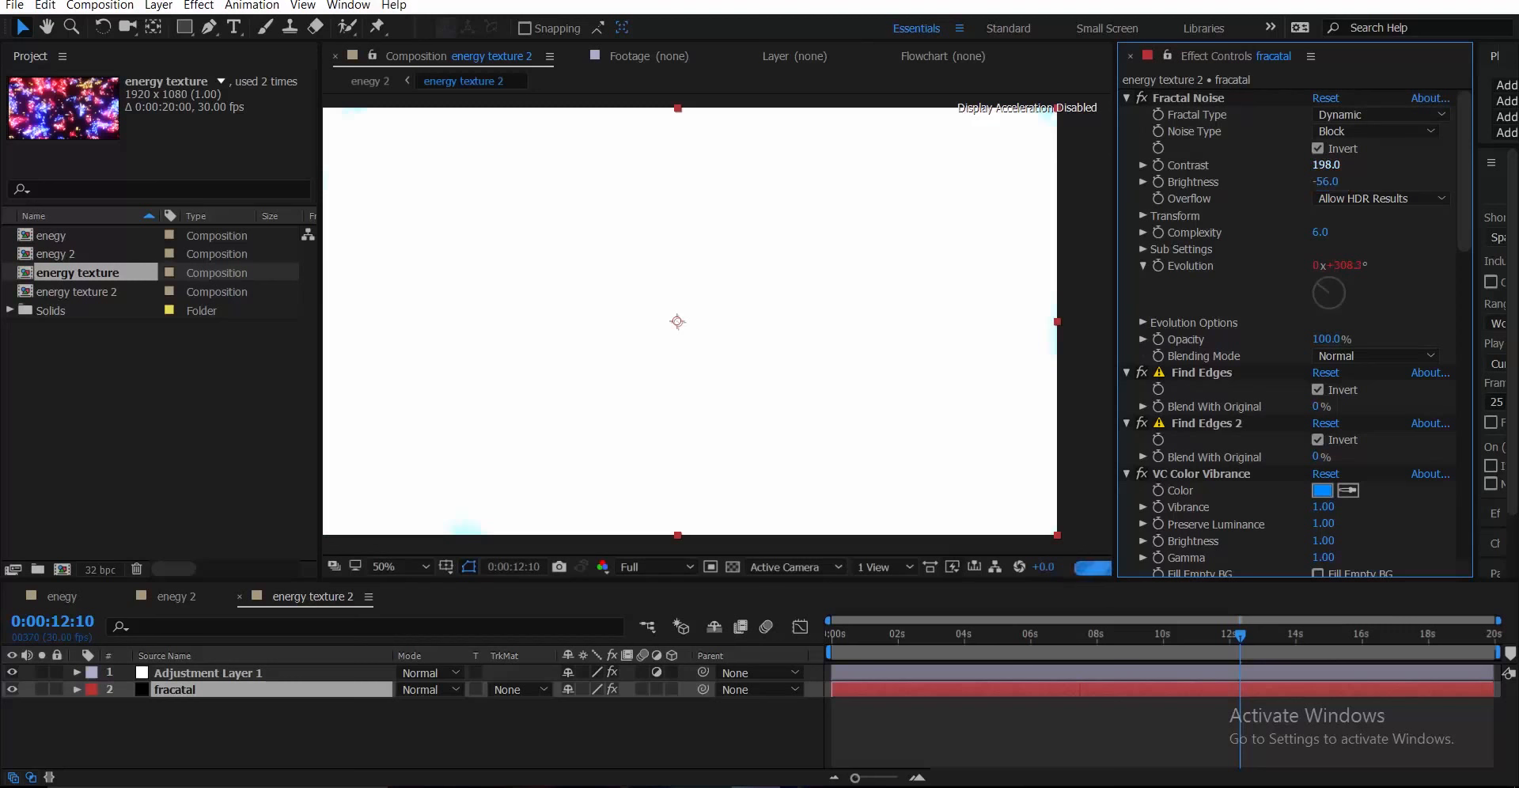
# - Adjust the Fractal Noise contrast of the blue fracatal layer to 46
pyautogui.moveTo(1326, 165); pyautogui.dragTo(1363, 166)
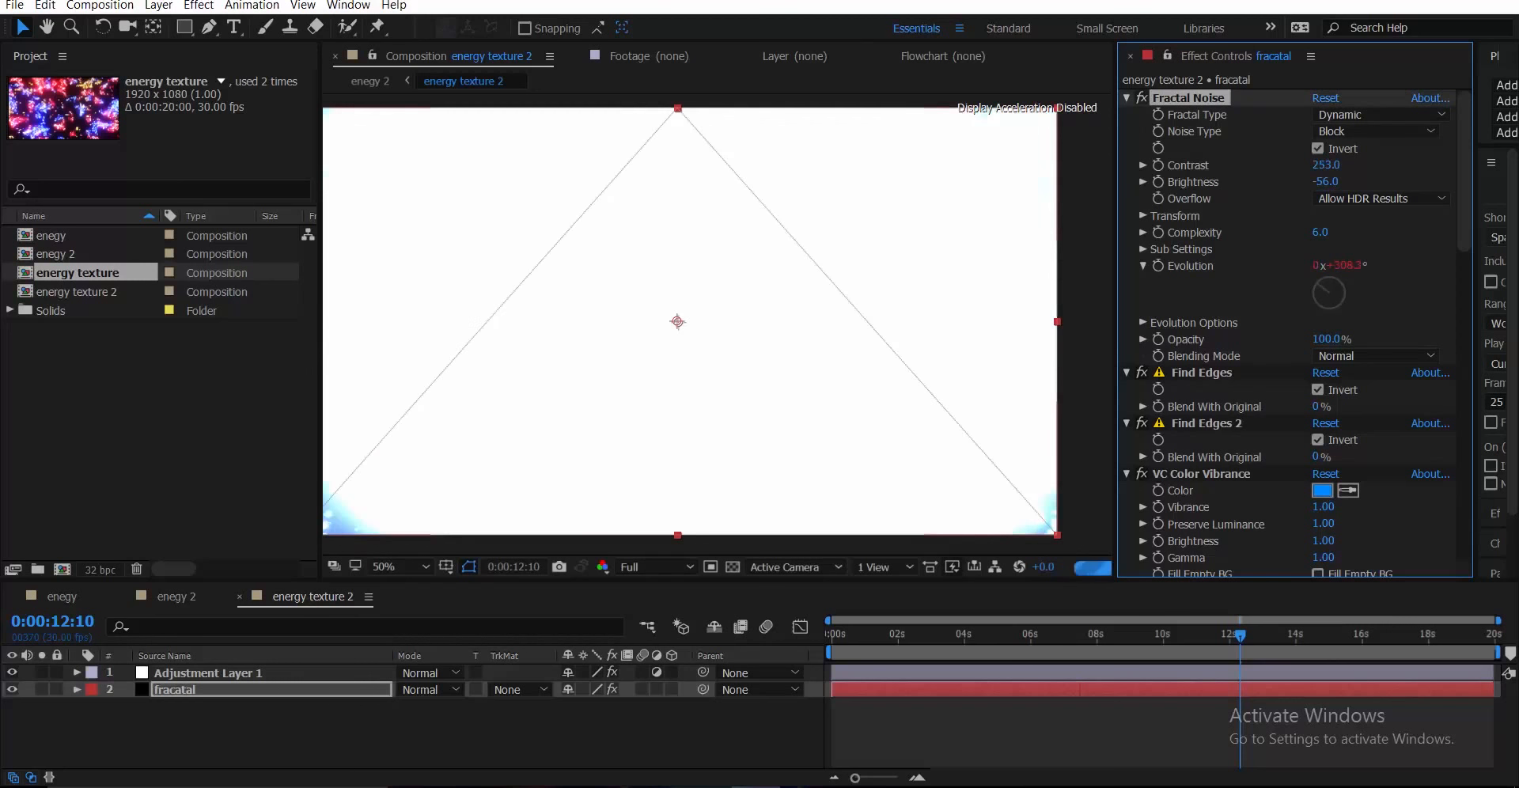
pyautogui.moveTo(1326, 165); pyautogui.dragTo(1164, 165)
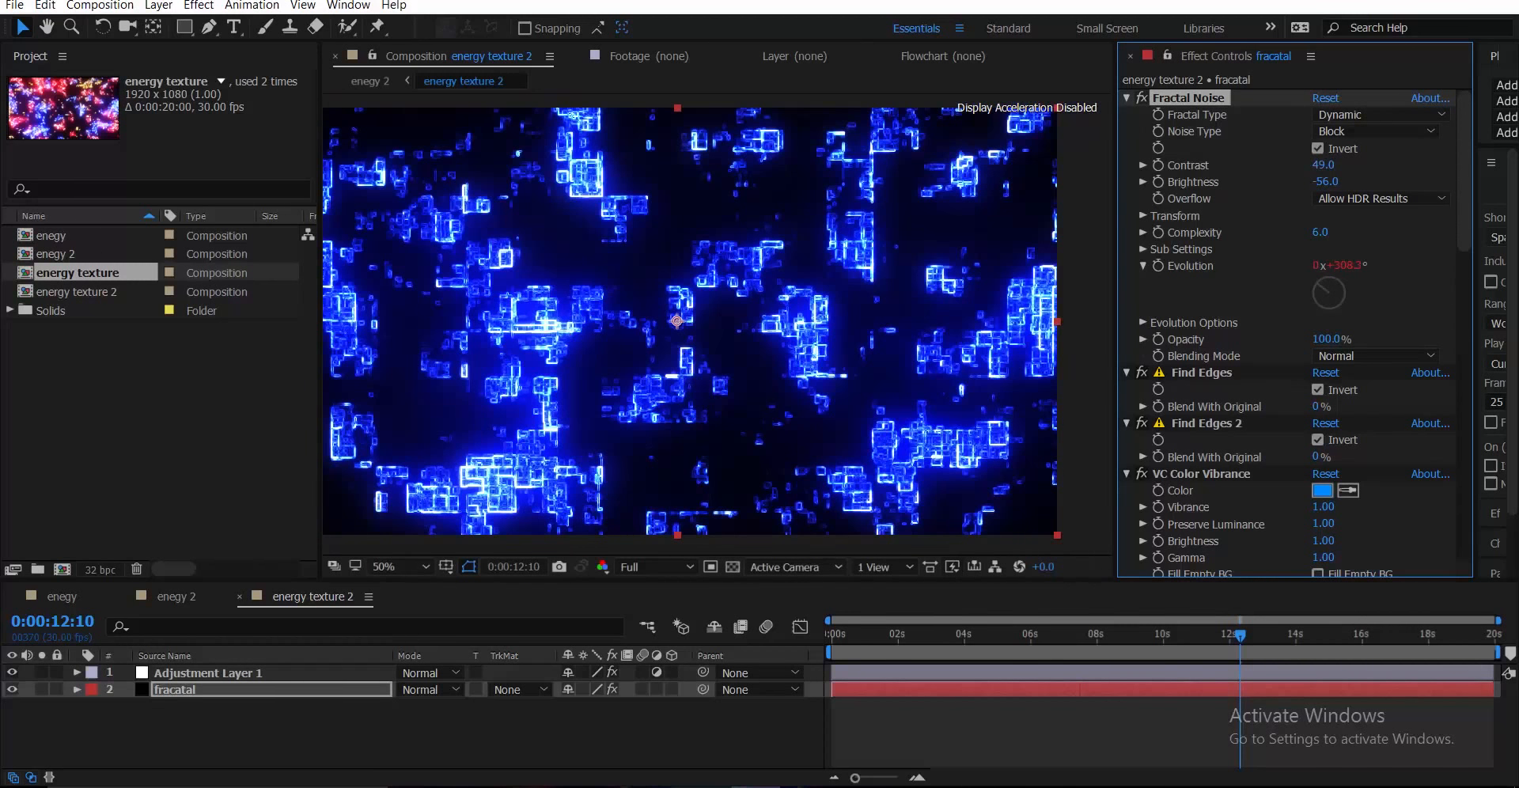
pyautogui.moveTo(1325, 165); pyautogui.dragTo(1308, 165)
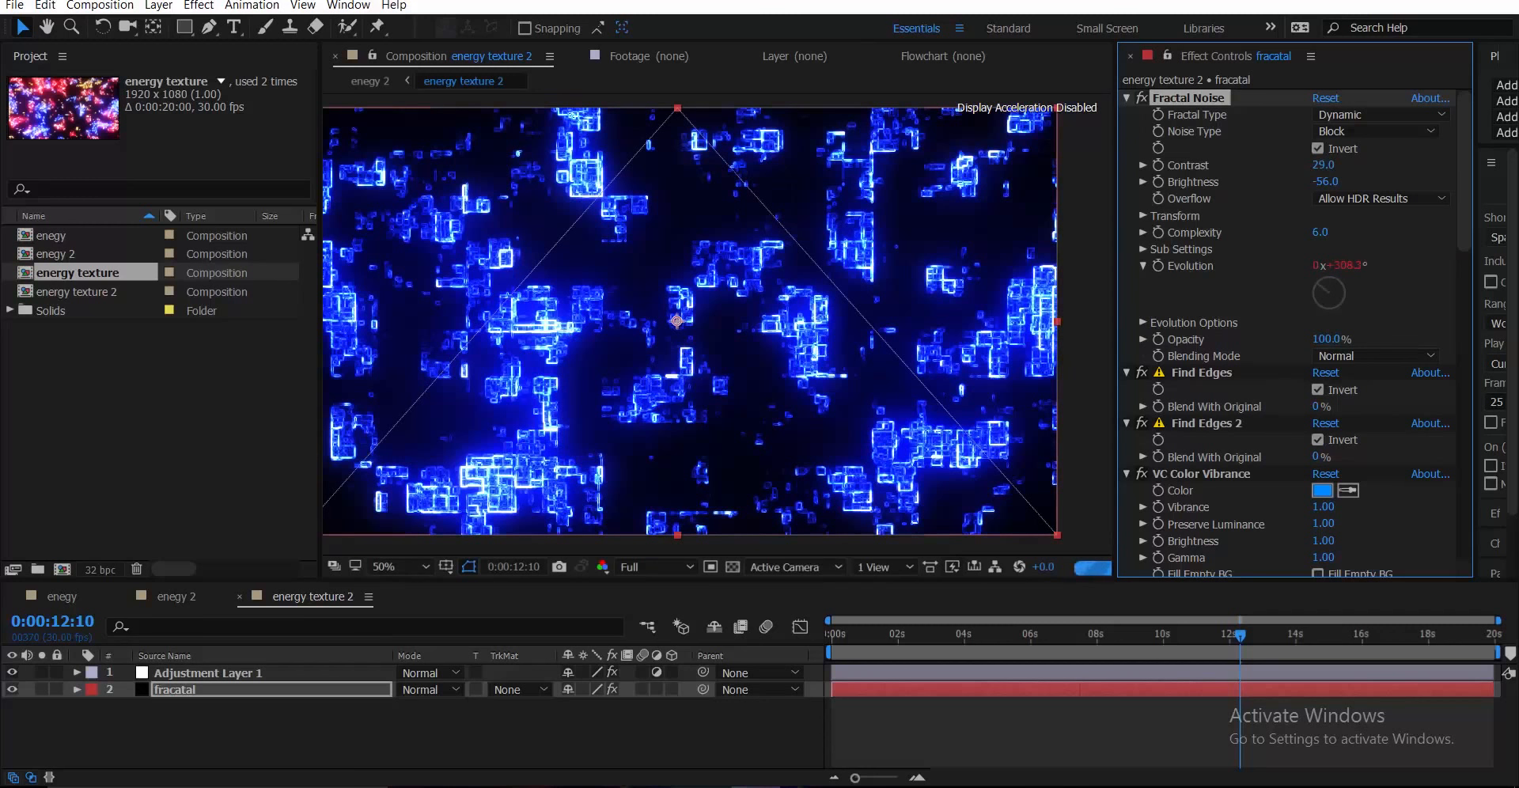
pyautogui.moveTo(1323, 166); pyautogui.dragTo(1336, 166)
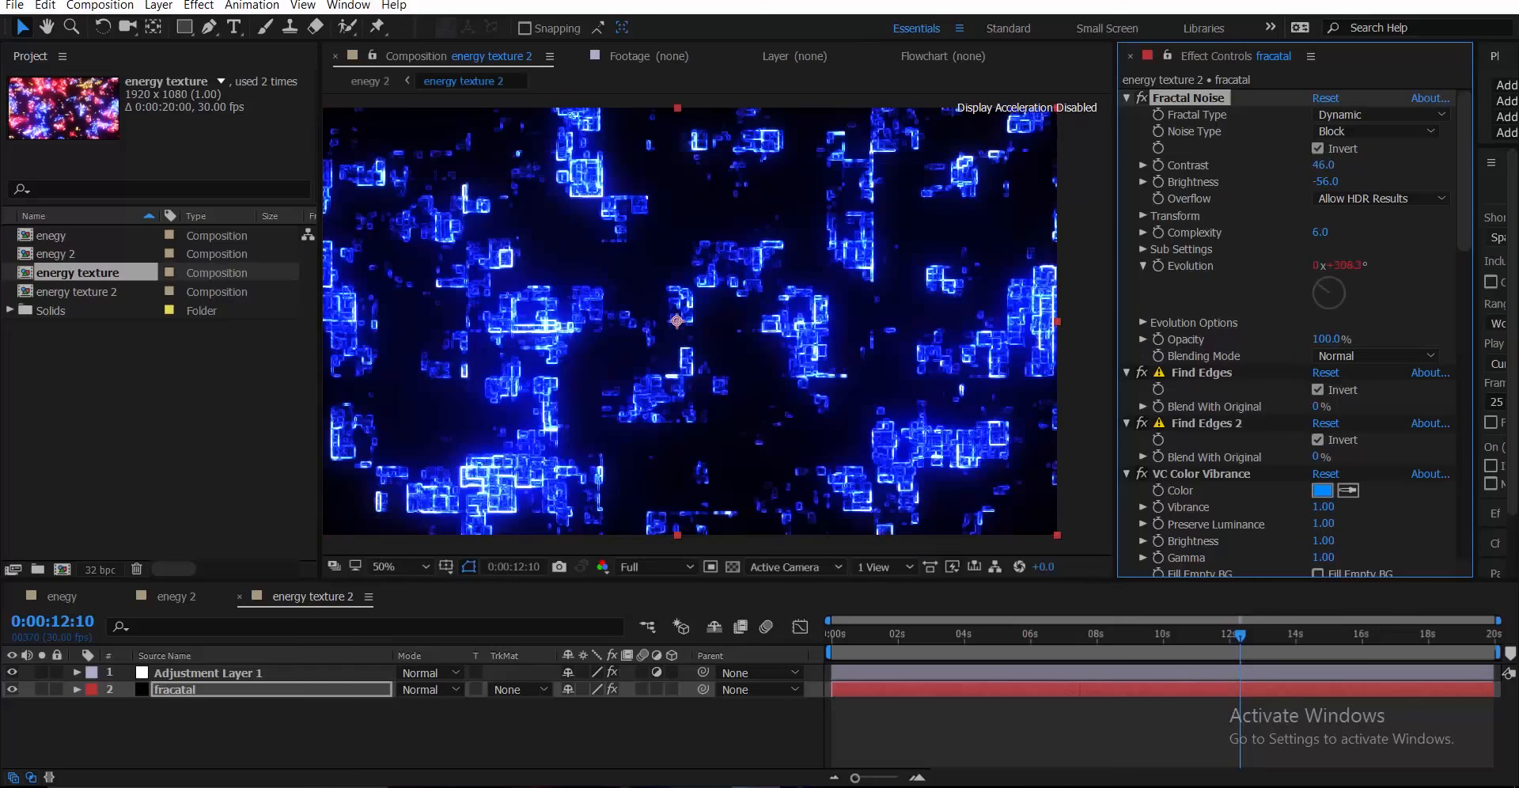
# - Try Fractal Noise brightness values of -49, -35 and -68 on the blue block pattern
pyautogui.scroll(-1, 716, 324)
pyautogui.scroll(2, 717, 325)
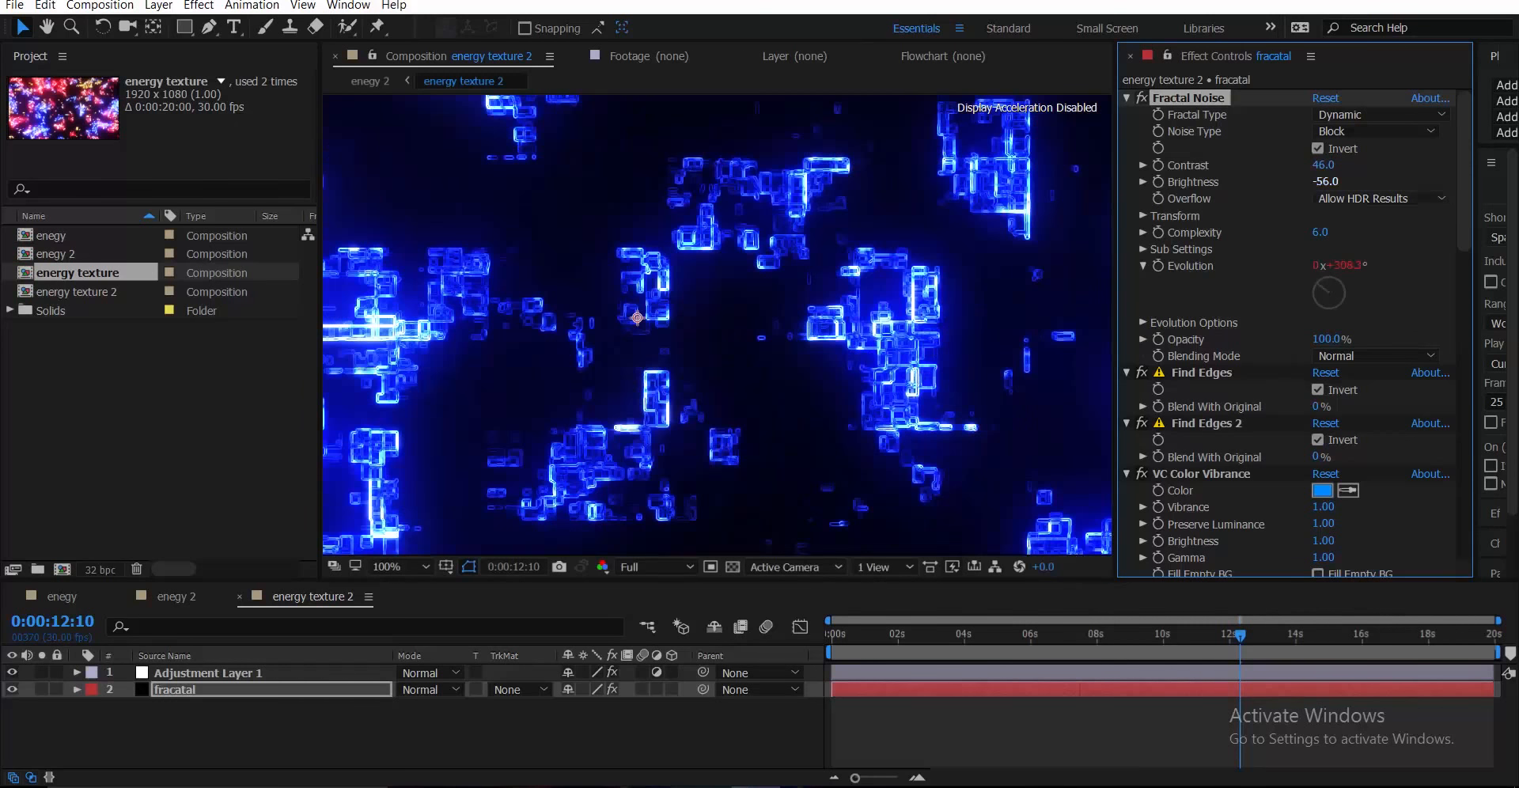
pyautogui.moveTo(1325, 182); pyautogui.dragTo(1347, 182)
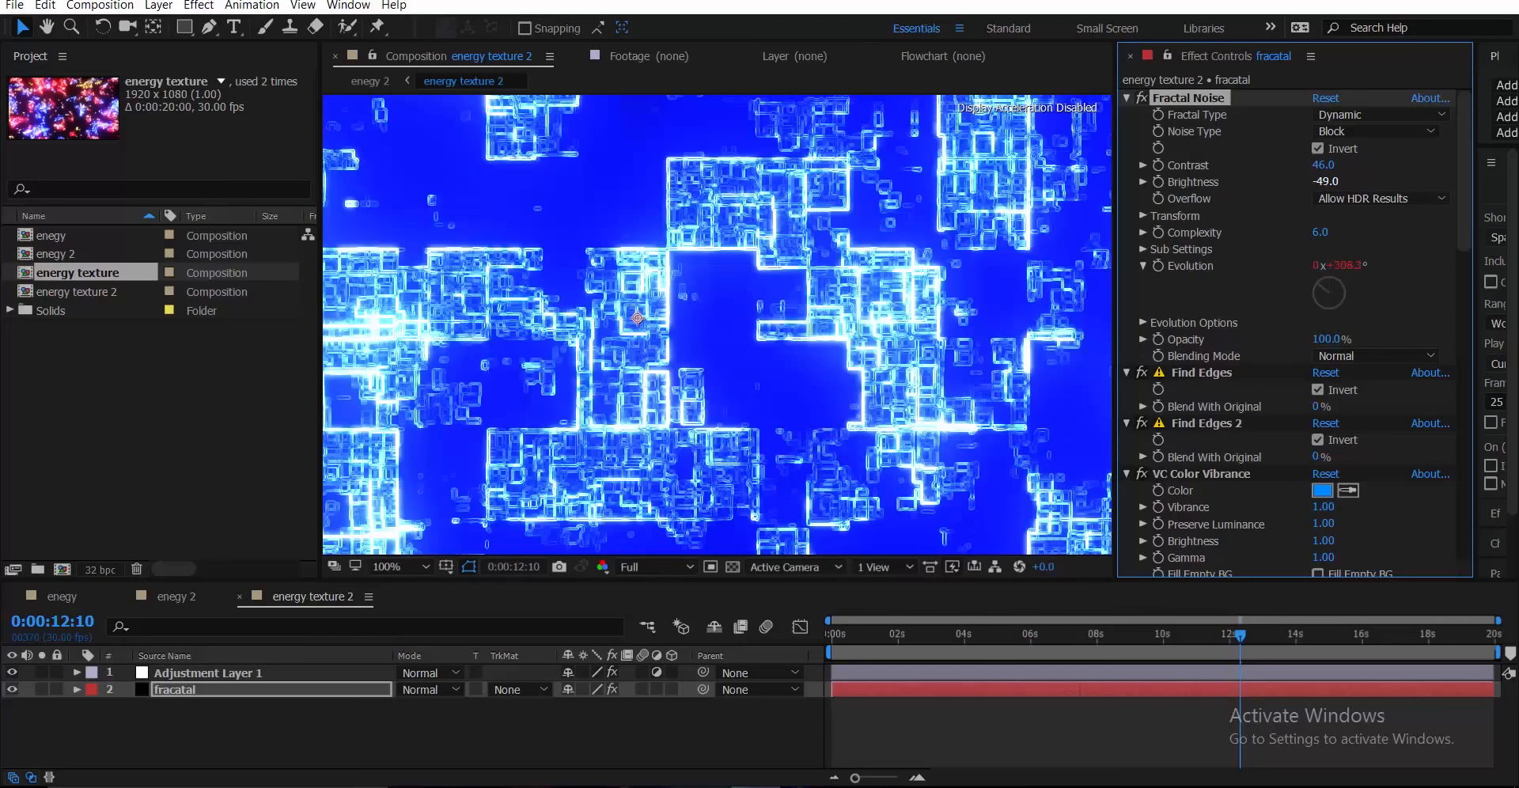
pyautogui.click(1326, 182)
pyautogui.write('-35')
pyautogui.press('Return')
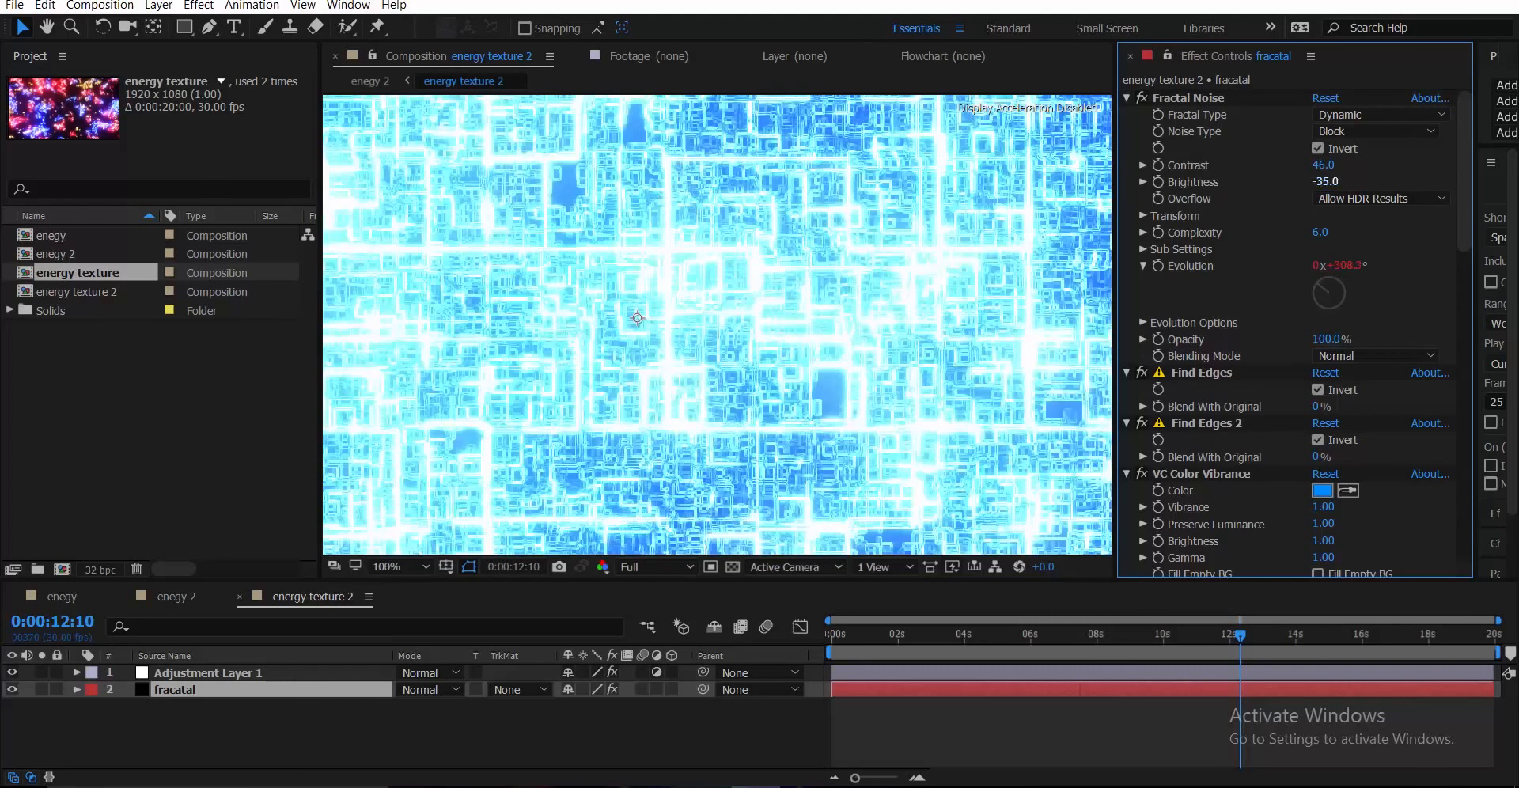
pyautogui.moveTo(1325, 182); pyautogui.dragTo(1300, 182)
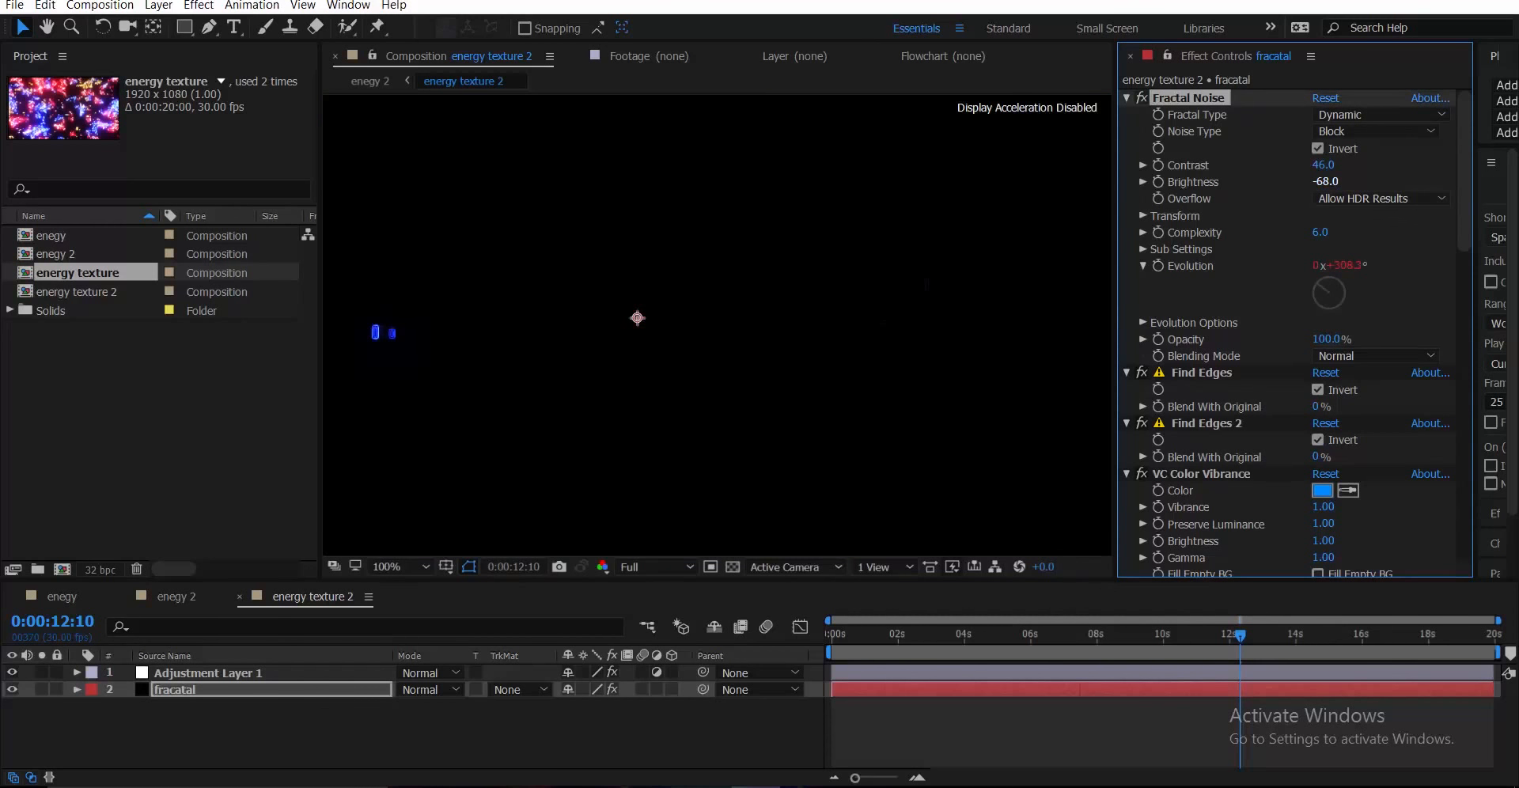
# - Set the blue layer's Fractal Noise brightness to -60 and inspect the block pattern up close
pyautogui.click(1325, 182)
pyautogui.write('-')
pyautogui.press('Return')
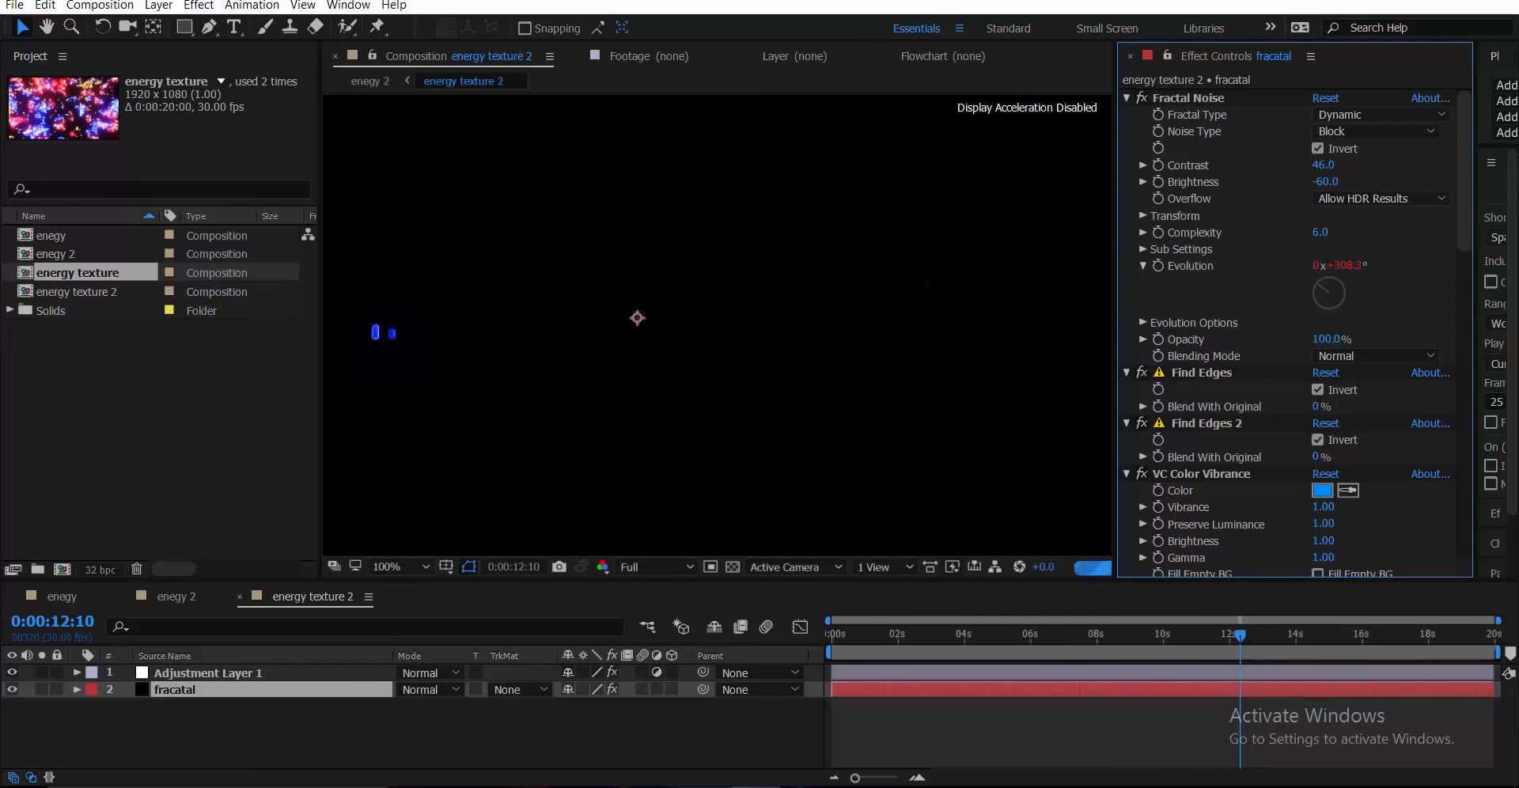
pyautogui.press(',')
pyautogui.press('space')
pyautogui.moveTo(677, 321); pyautogui.dragTo(812, 437)
pyautogui.scroll(1, 774, 349)
pyautogui.scroll(-3, 1345, 380)
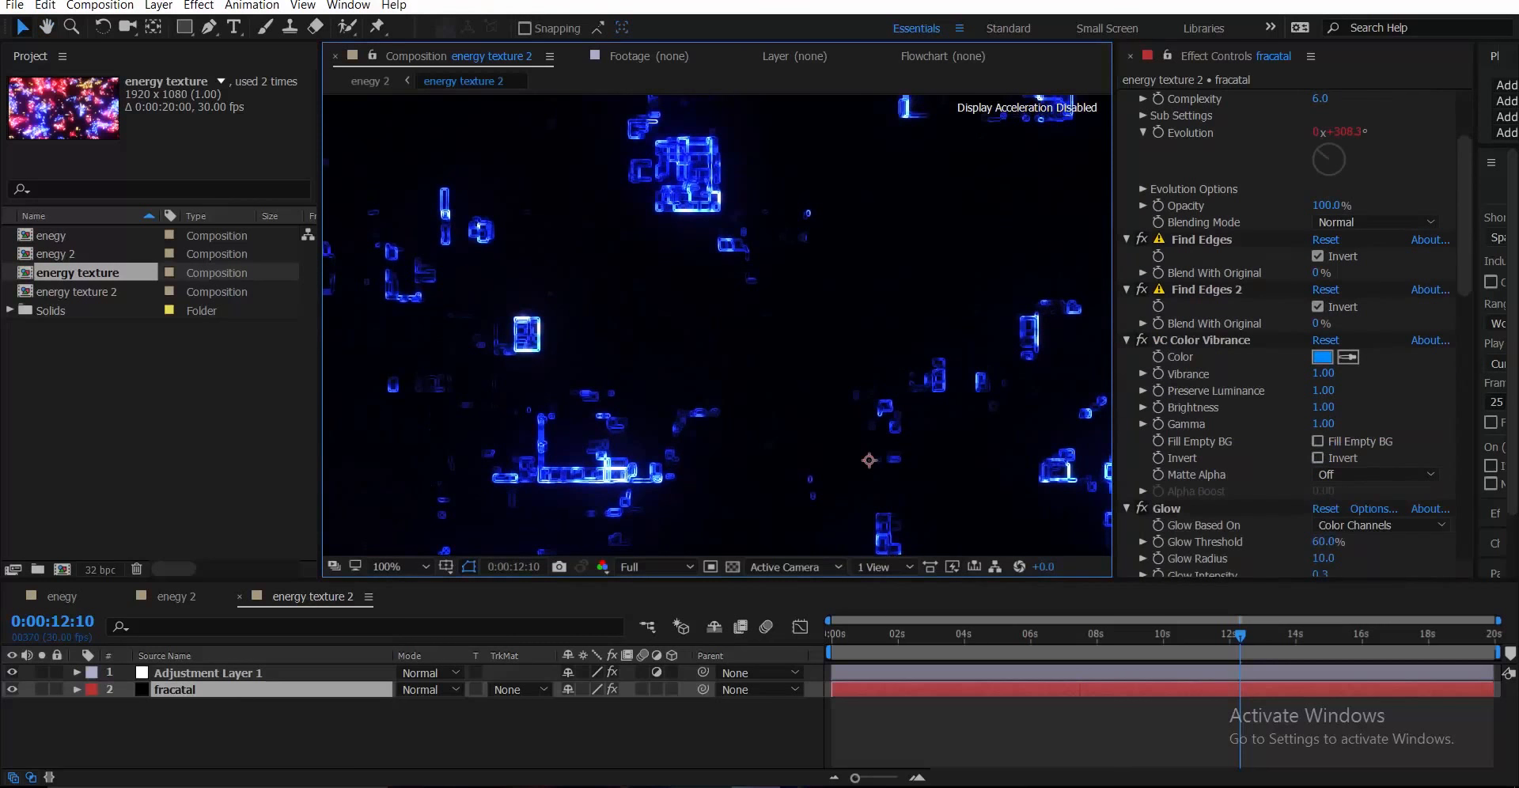
pyautogui.scroll(-1, 1290, 332)
pyautogui.scroll(4, 1290, 333)
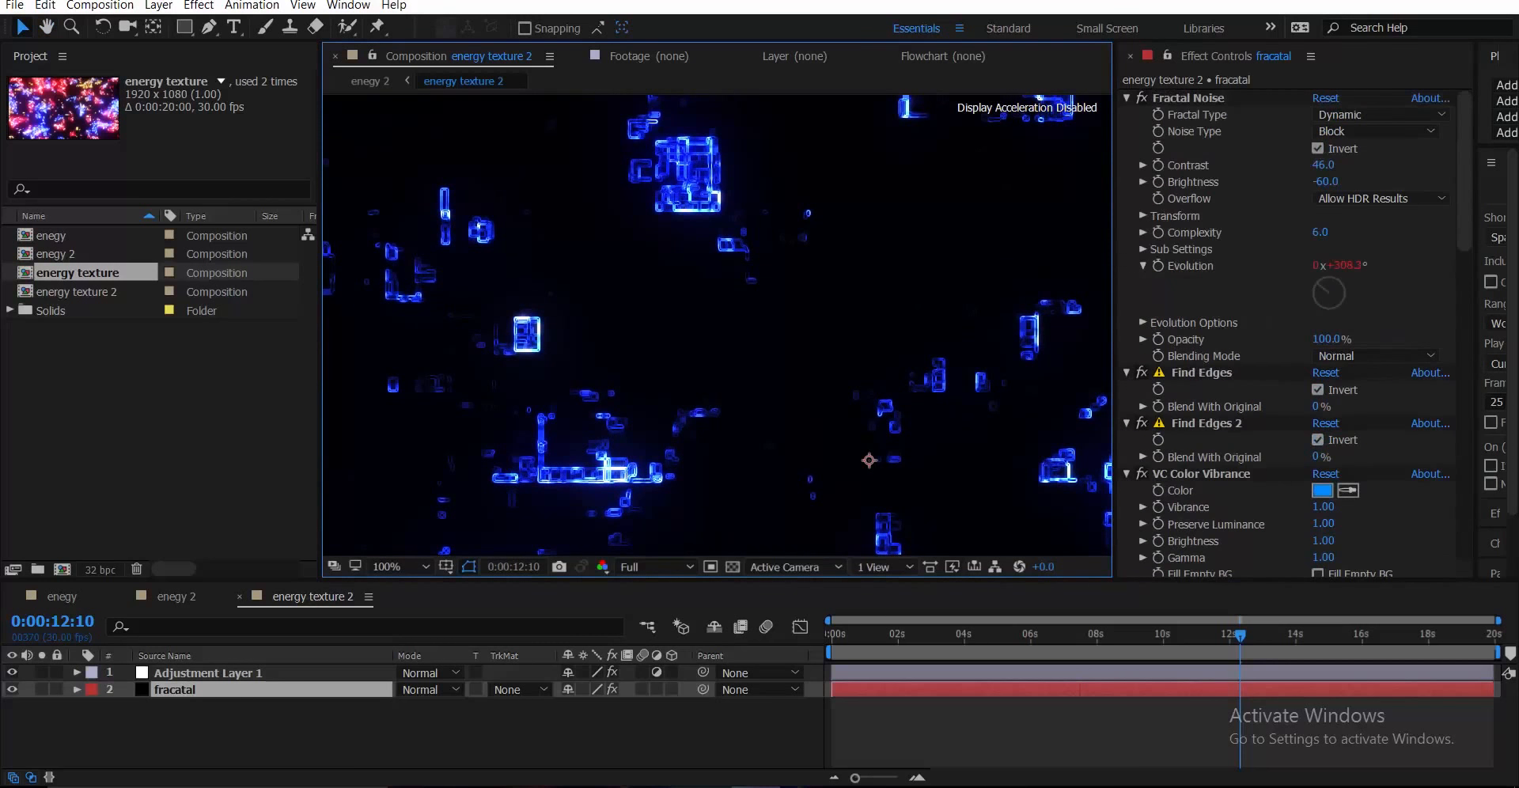
# - Set the Fractal Noise sub influence to 73.7% and sub scaling to 78.5, checking the block pattern up close
pyautogui.click(1142, 250)
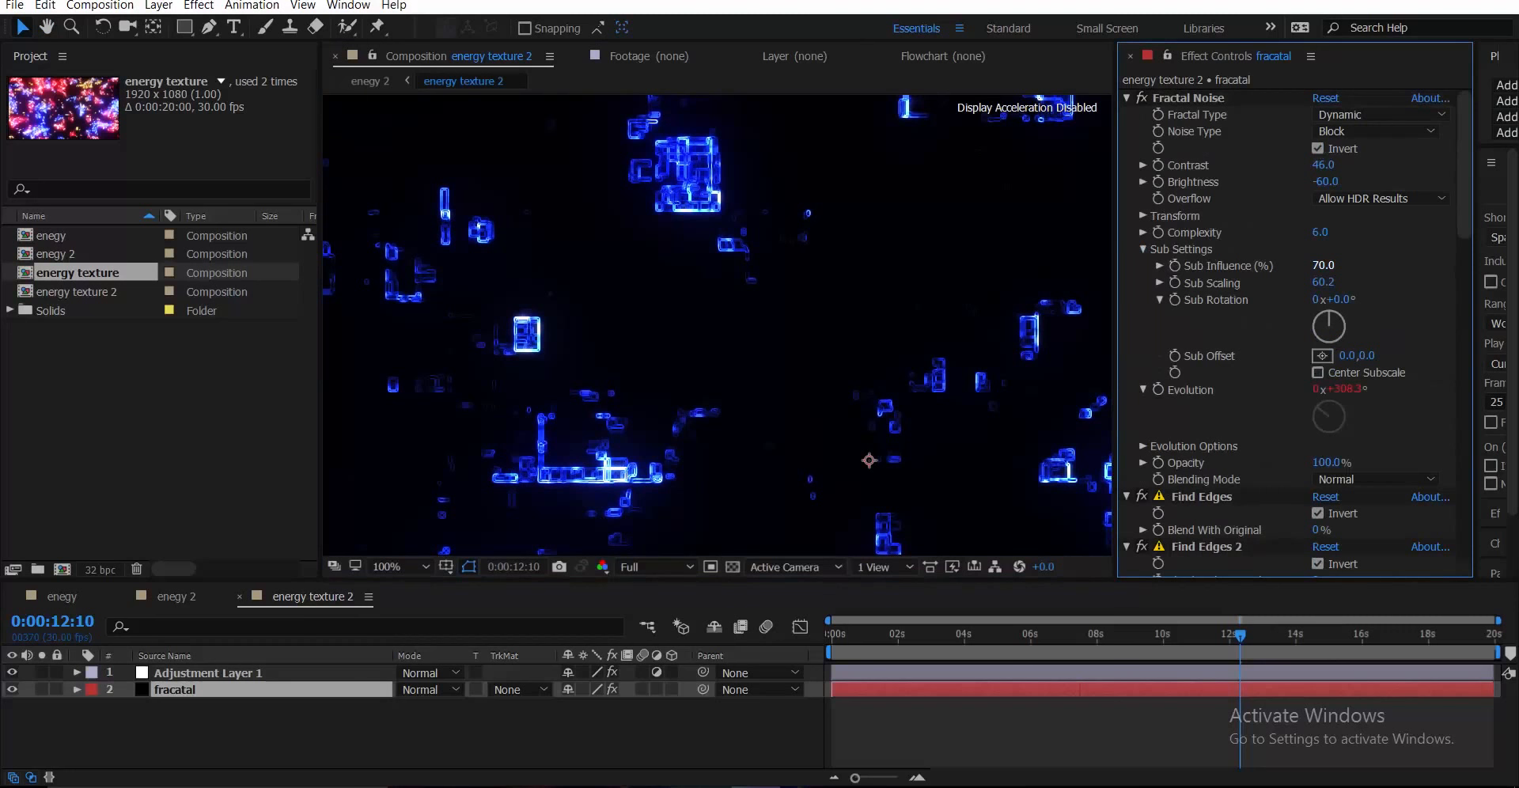
pyautogui.moveTo(1323, 265); pyautogui.dragTo(1329, 265)
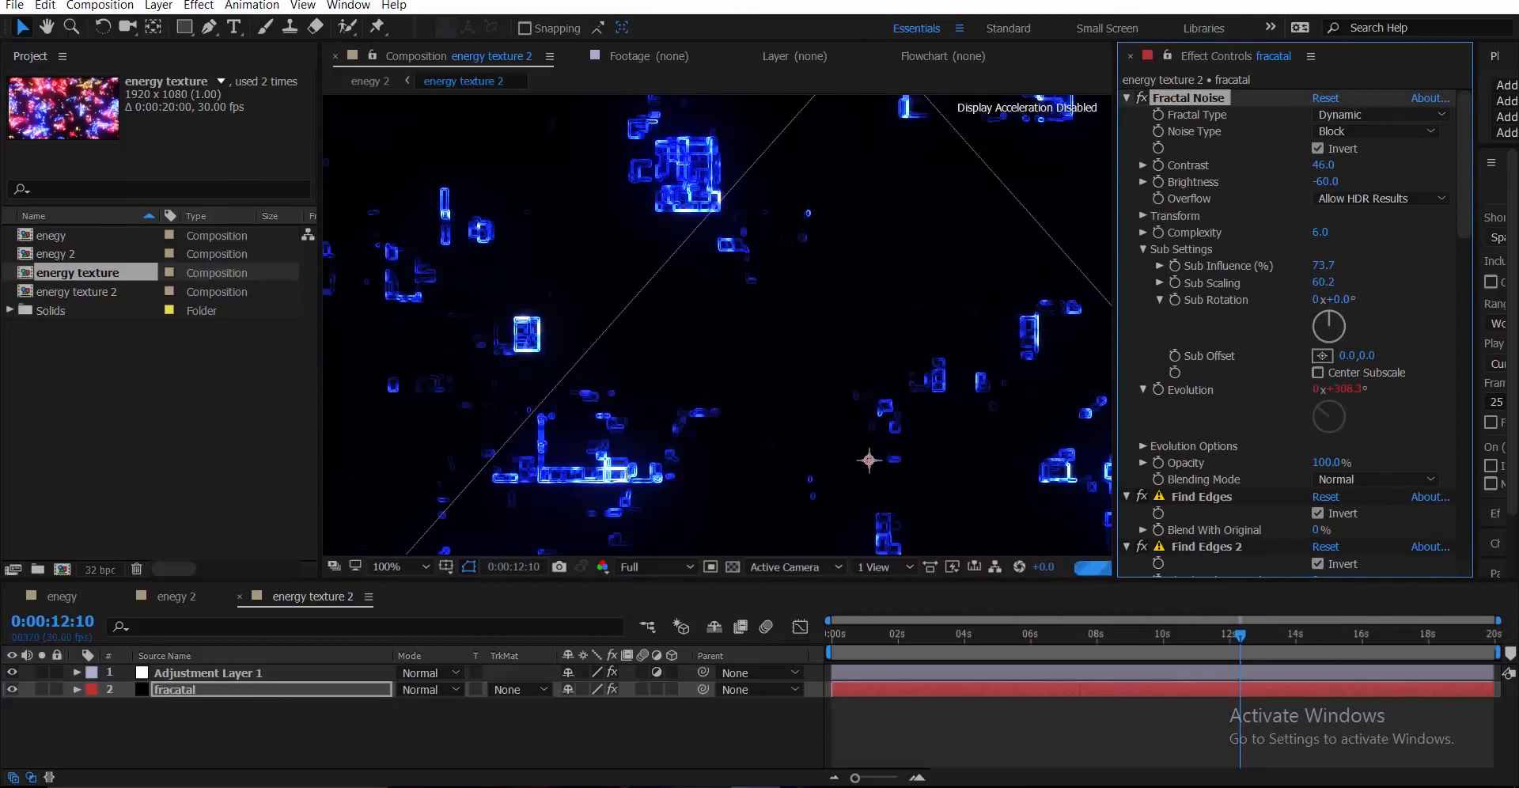
pyautogui.moveTo(1323, 281); pyautogui.dragTo(1337, 282)
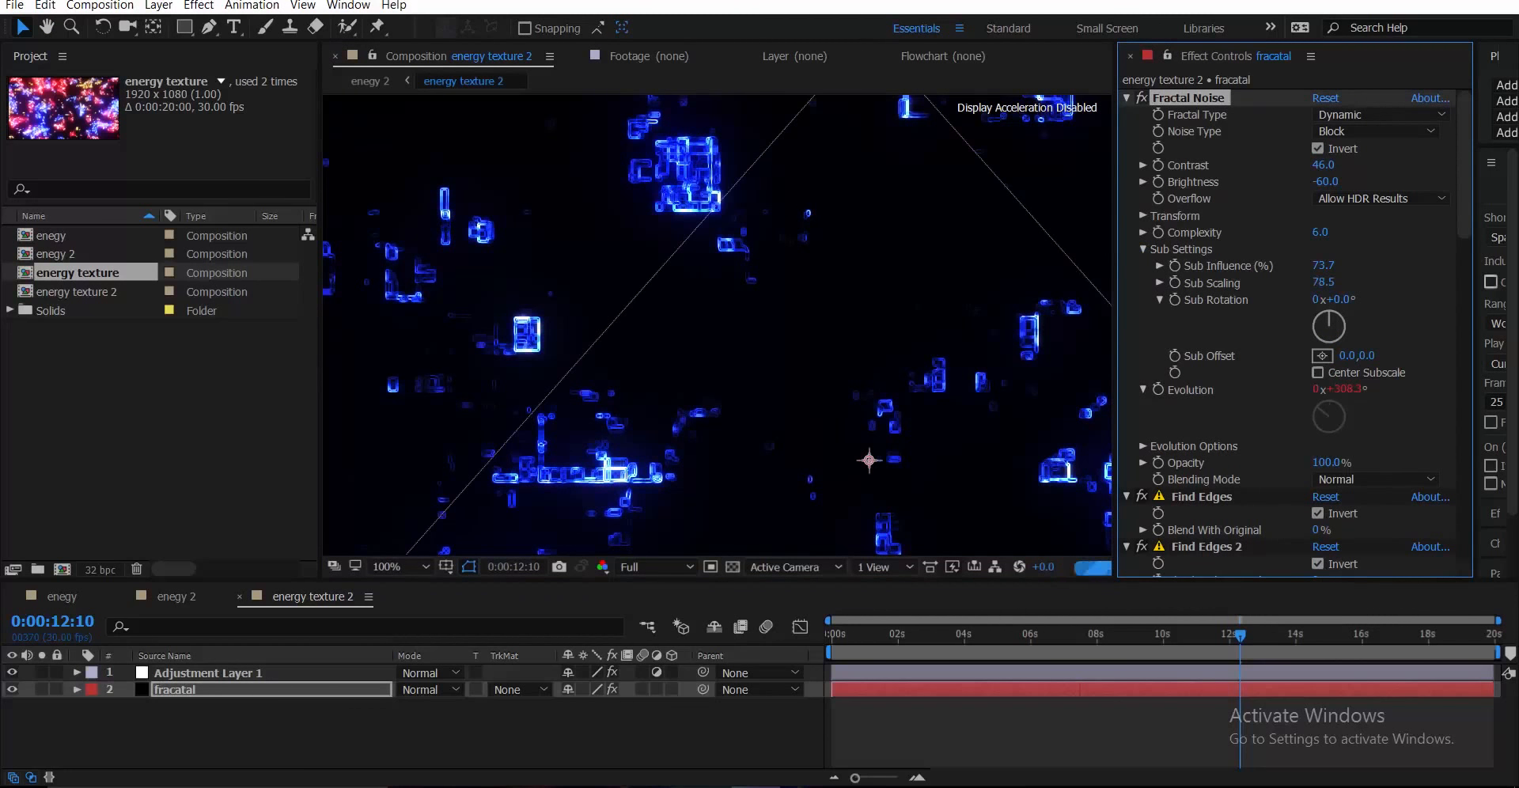
pyautogui.press(',')
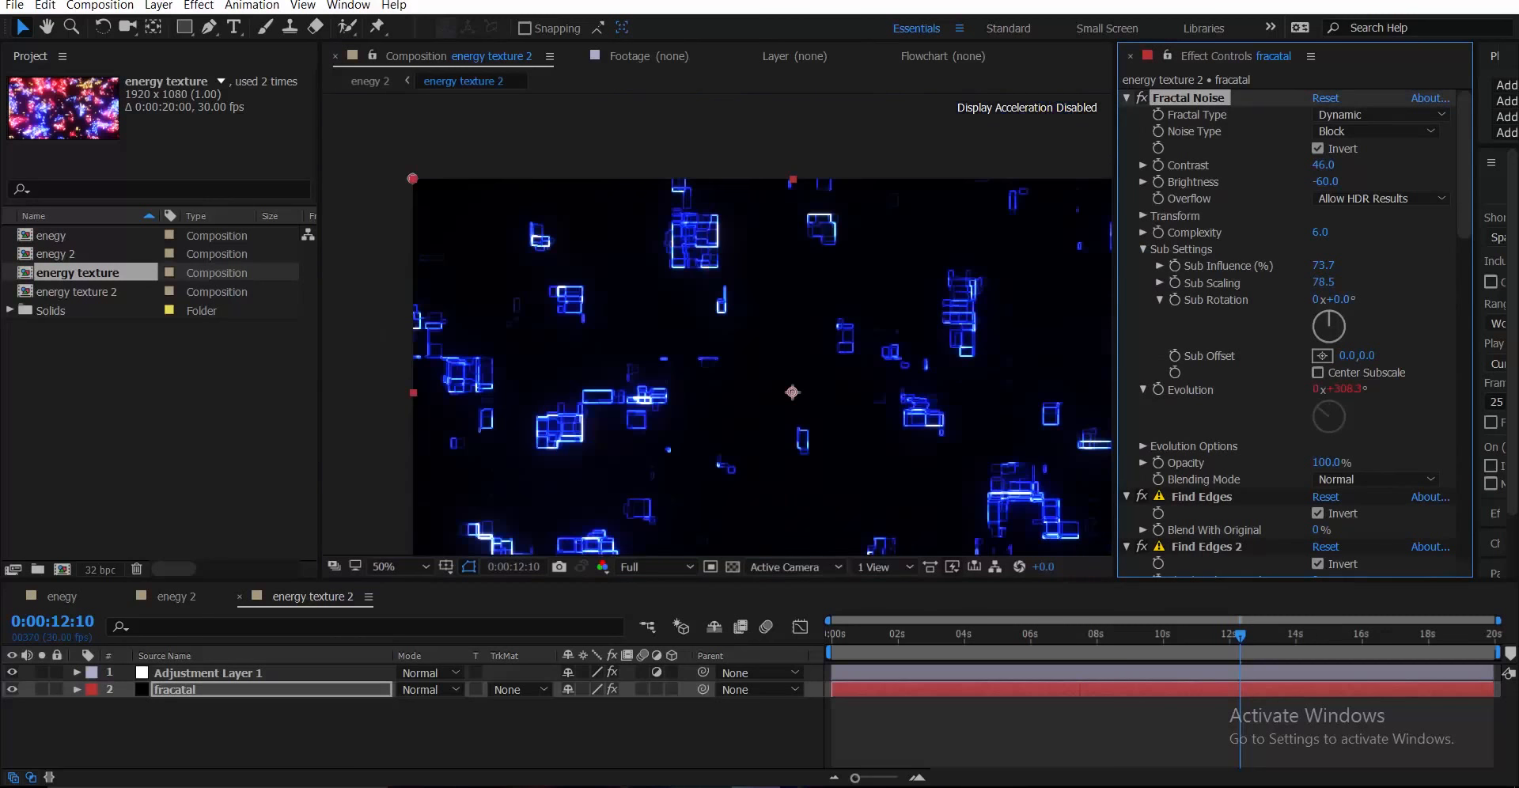
pyautogui.press('.')
pyautogui.press('.')
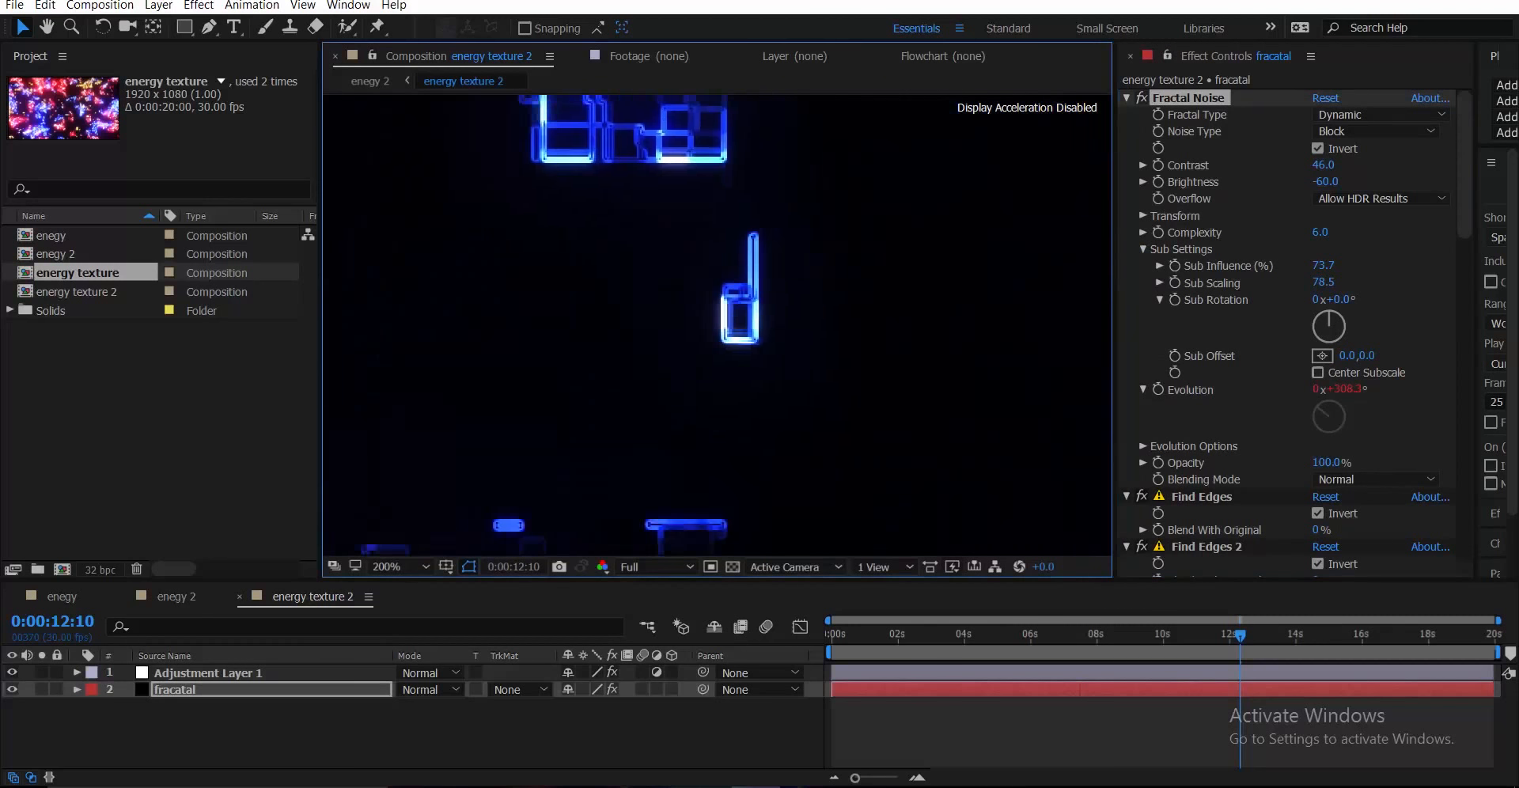
# - Set the Fractal Noise sub scaling to 82.2 and check the pattern with the whole frame fitted to the view
pyautogui.moveTo(1322, 282); pyautogui.dragTo(1352, 282)
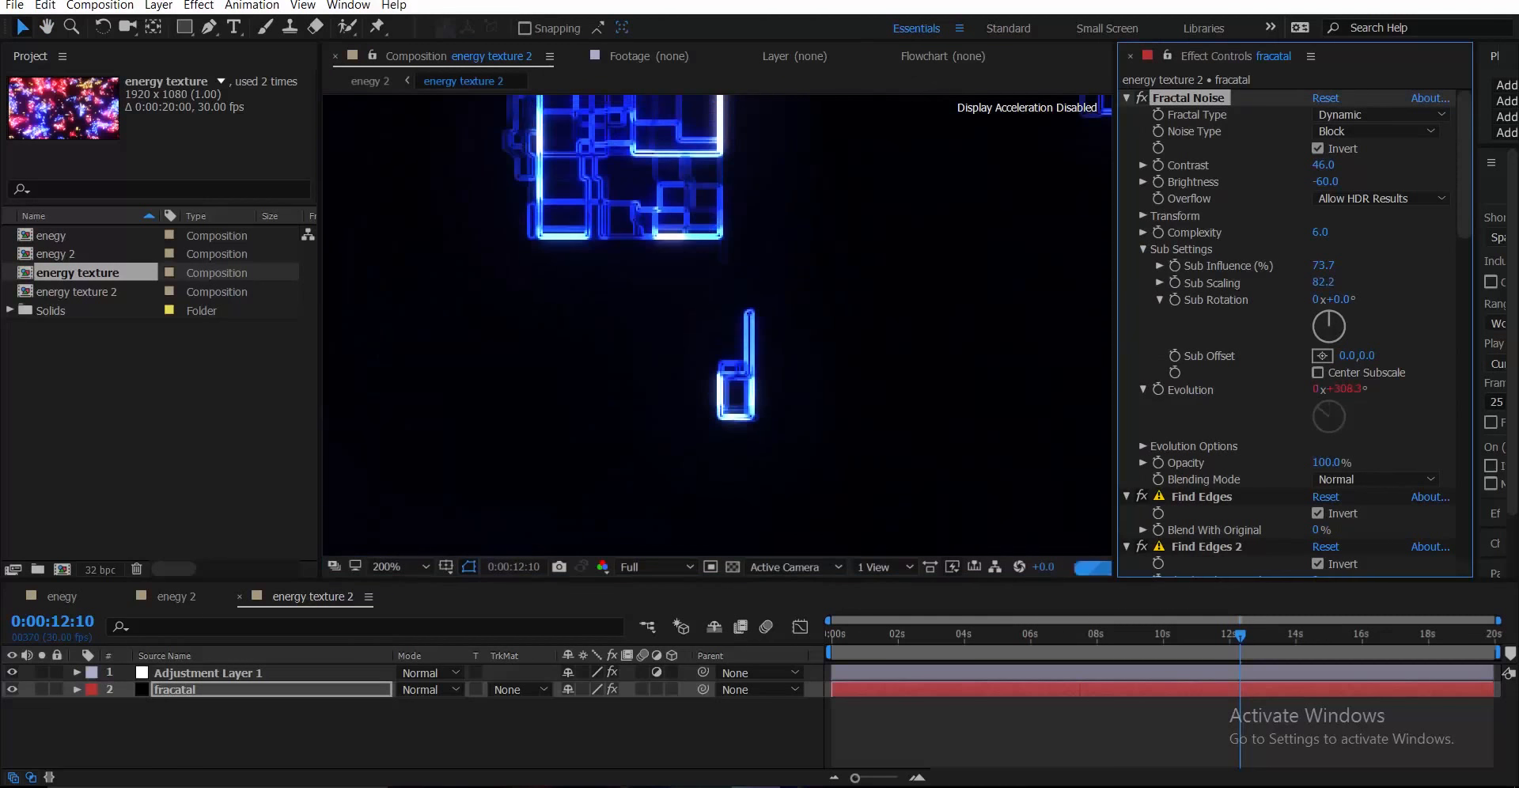
pyautogui.press(',')
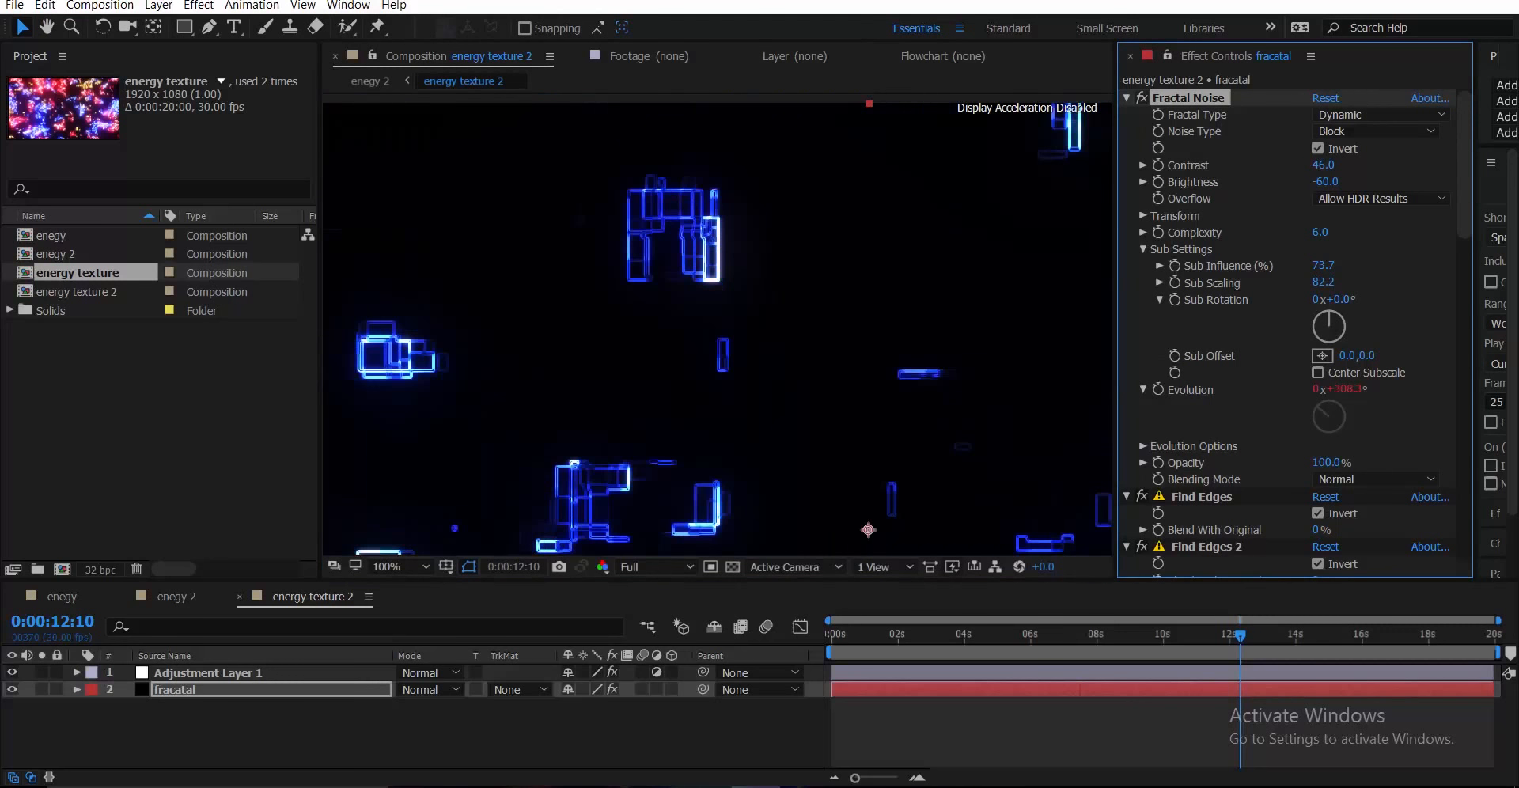
pyautogui.press(',')
pyautogui.moveTo(791, 395); pyautogui.dragTo(743, 283)
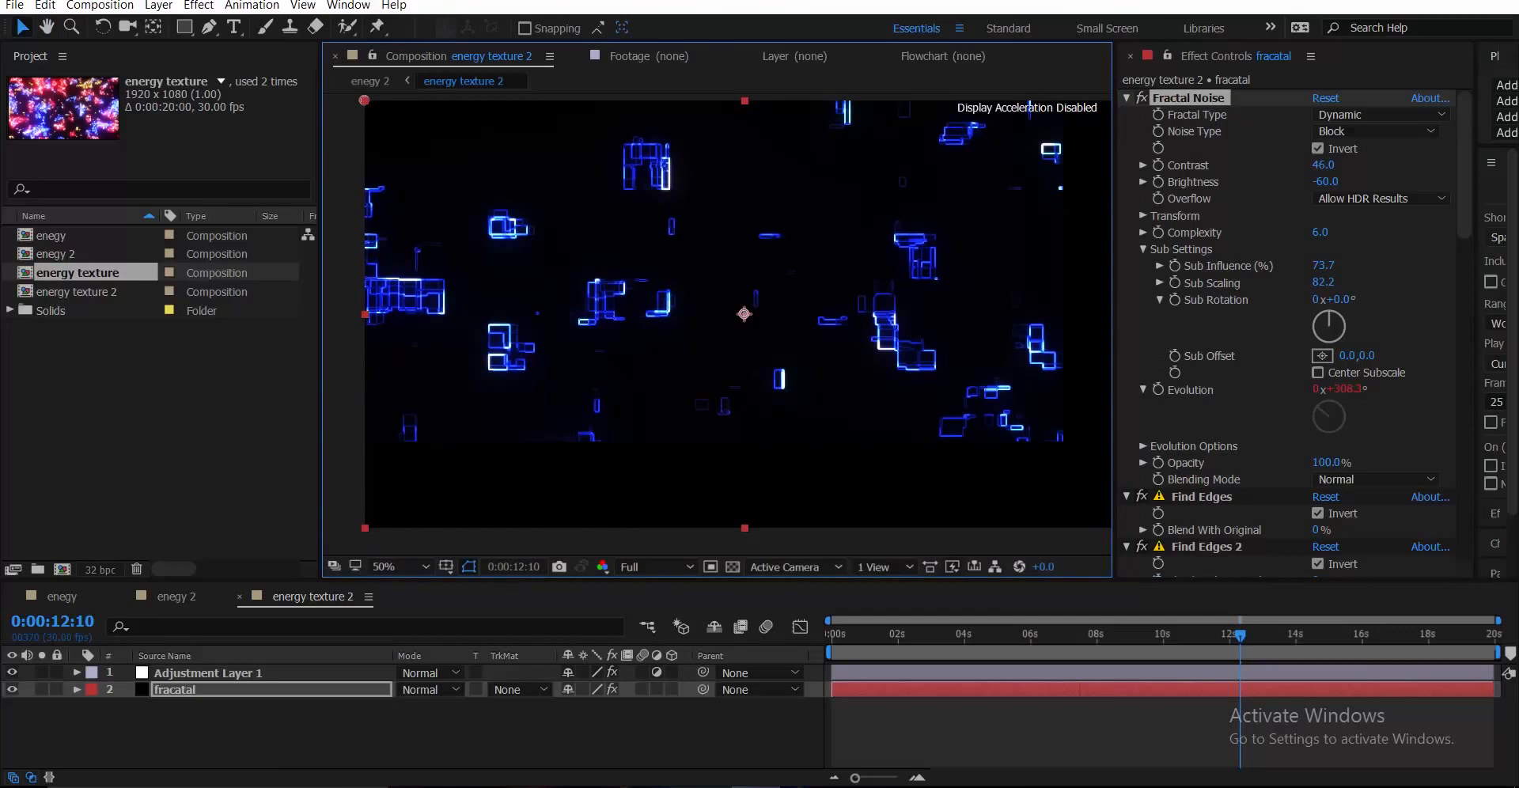
pyautogui.click(400, 566)
pyautogui.click(433, 274)
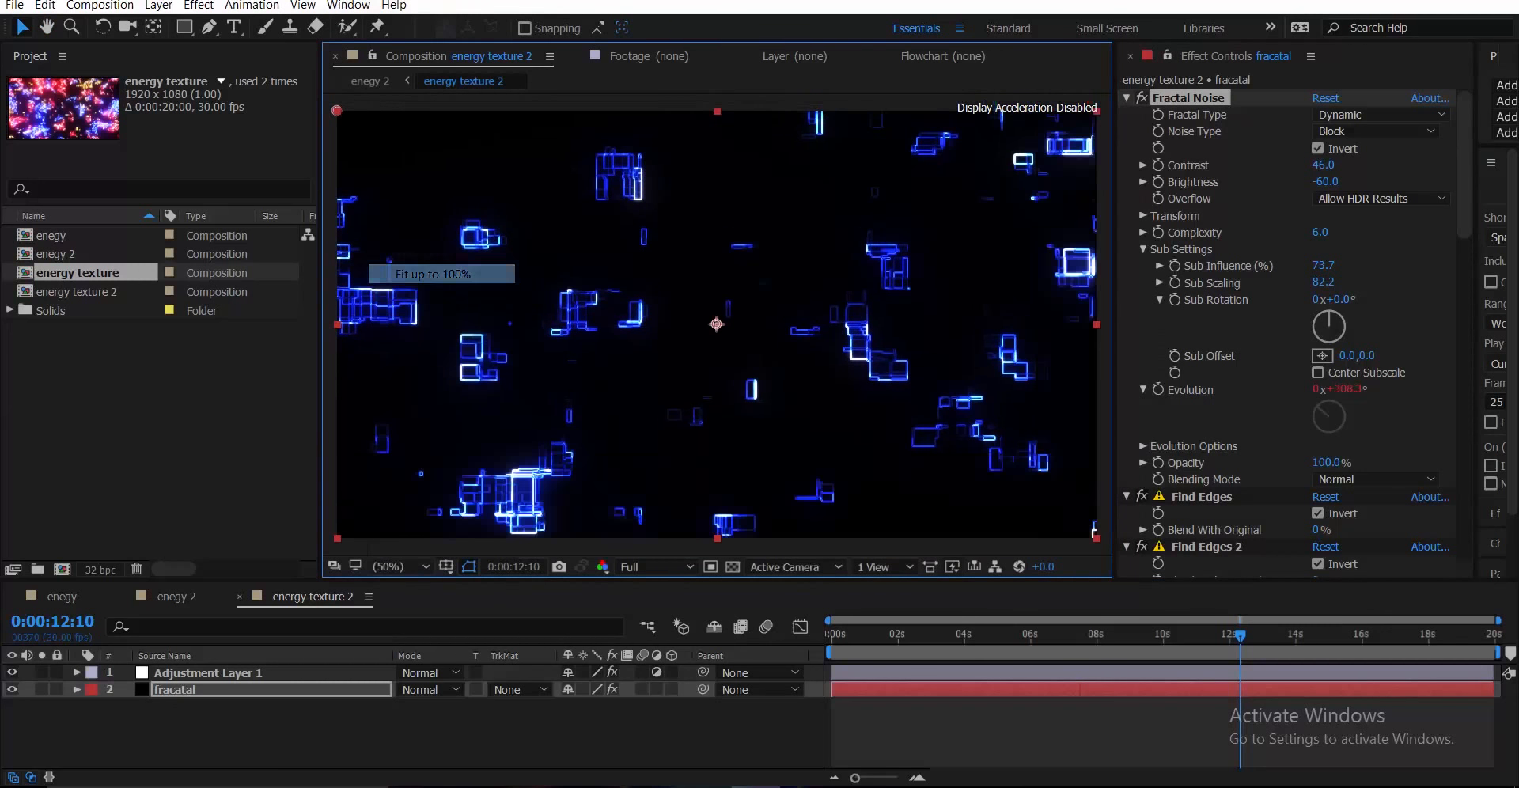
pyautogui.scroll(1, 716, 324)
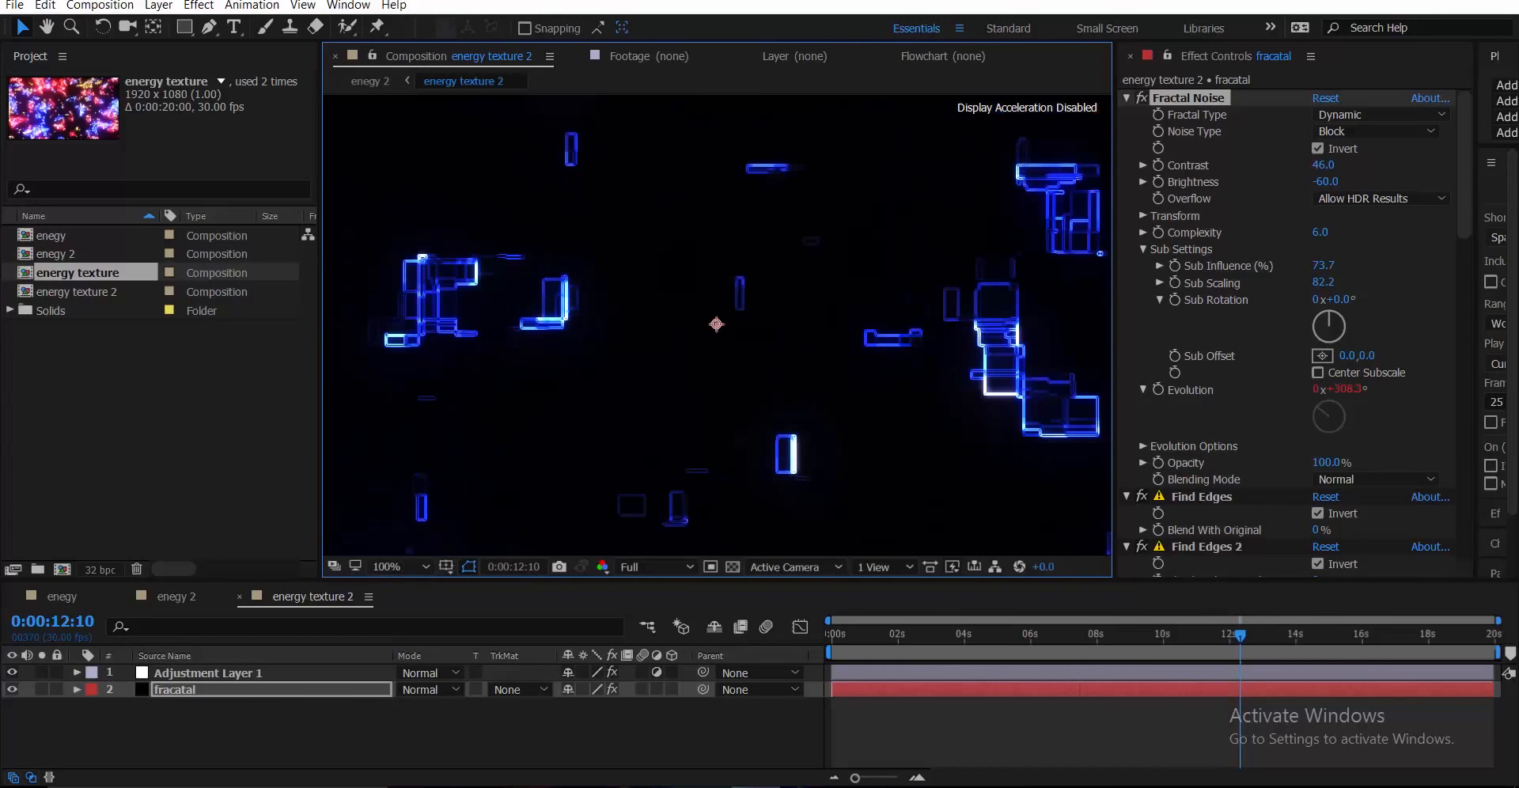
pyautogui.scroll(-1, 717, 324)
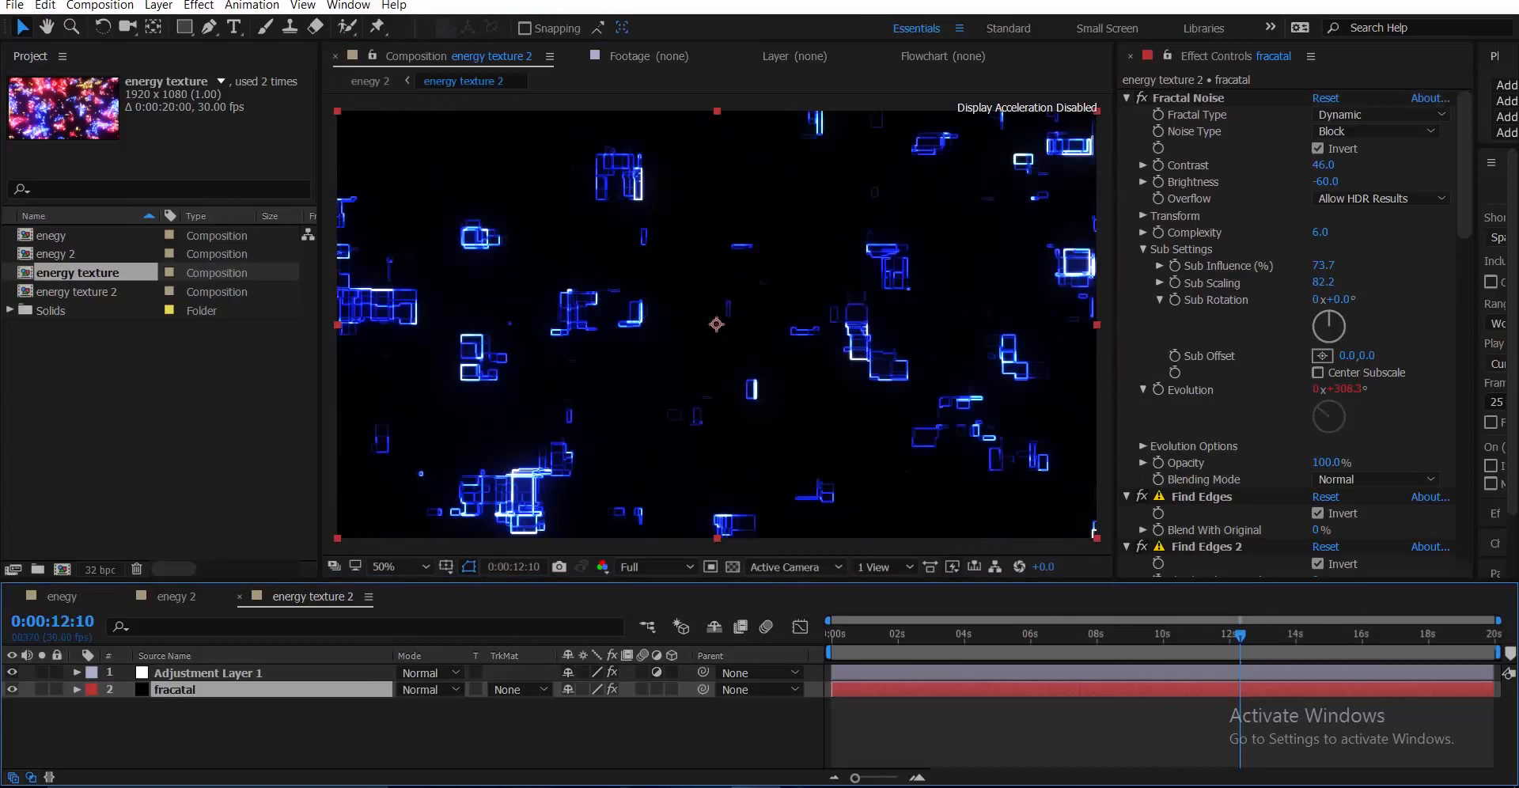
# - Duplicate the blue fracatal layer and give the copy's Fractal Noise a scale of 198 and a rotation of 90°
pyautogui.hotkey('ctrl', 'd')
pyautogui.click(1143, 215)
pyautogui.moveTo(1325, 266); pyautogui.dragTo(1369, 232)
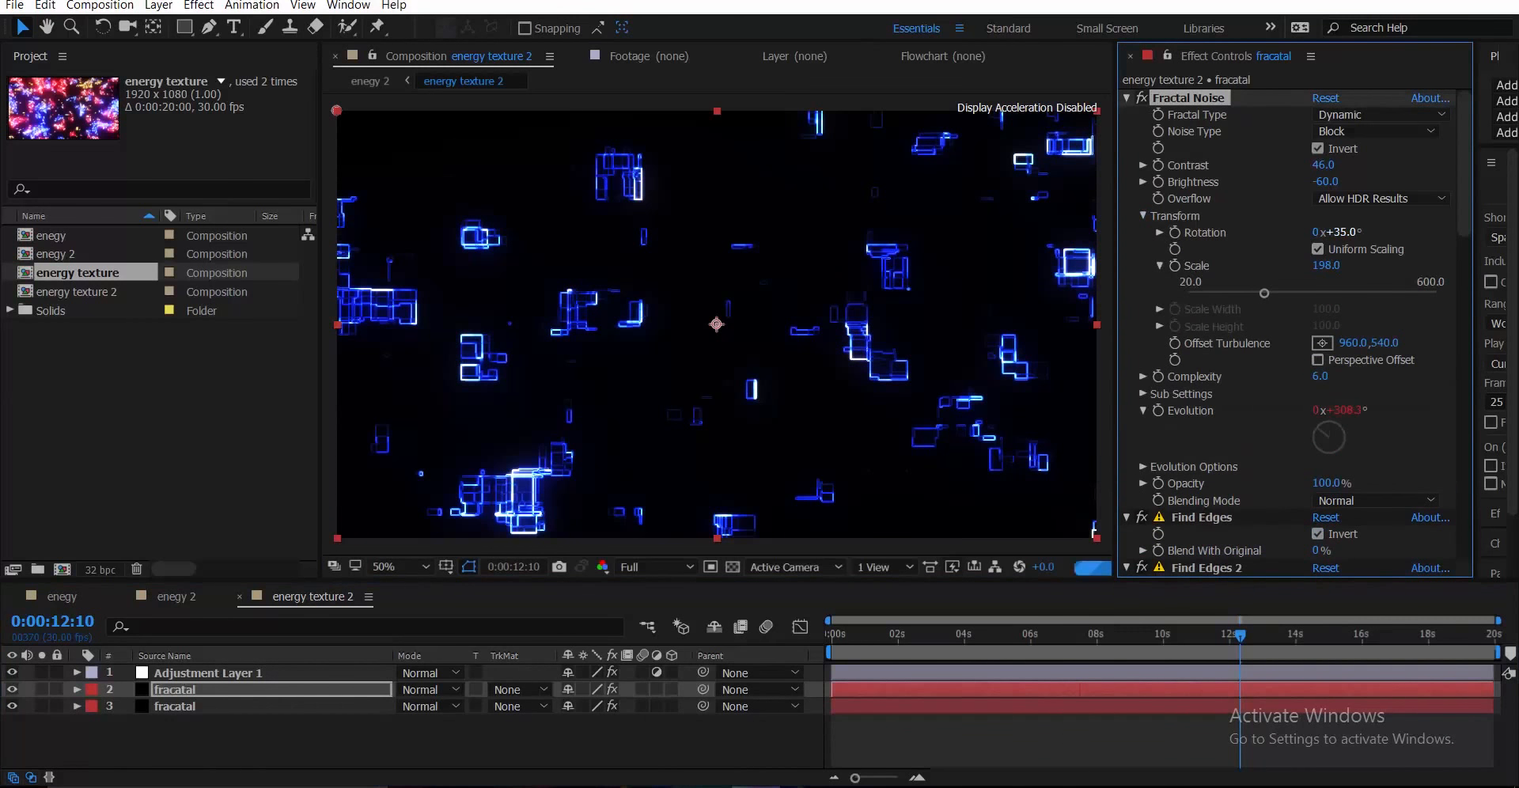
# - Change the duplicate layer's VC Color Vibrance color to turquoise 00FFE6 and its blending mode to Add
pyautogui.scroll(-5, 1289, 332)
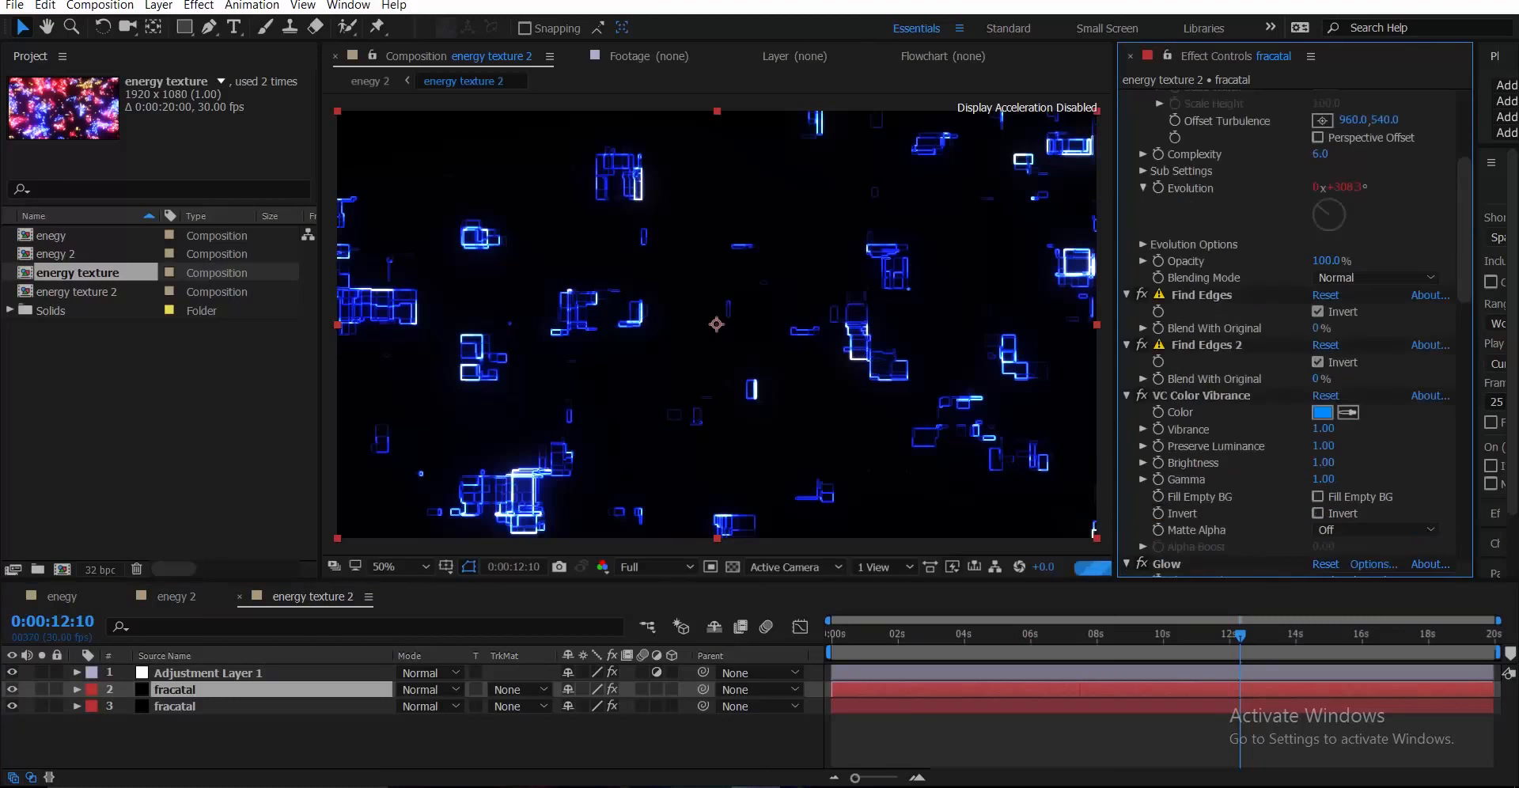
pyautogui.click(1322, 412)
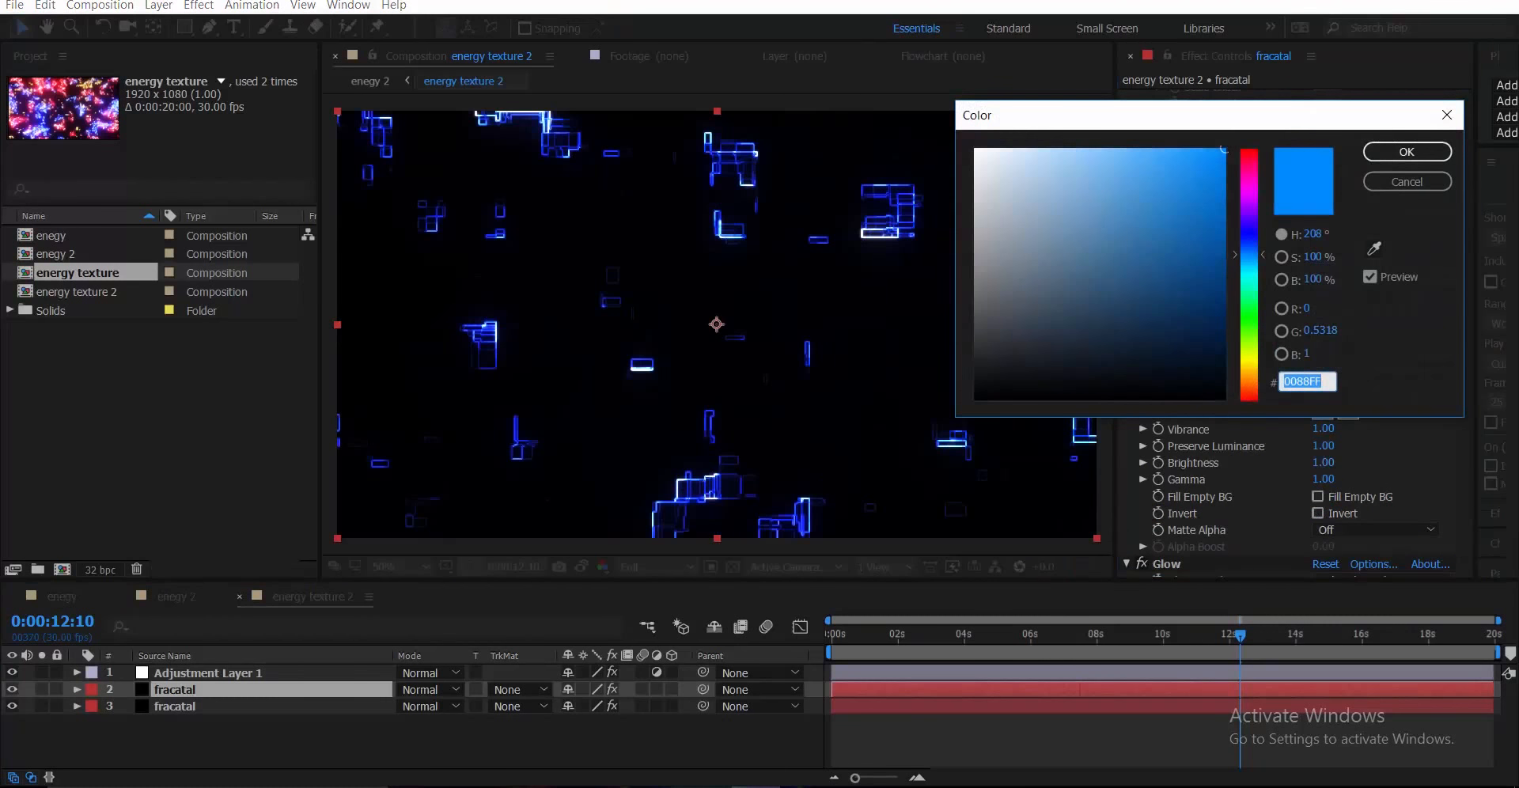
pyautogui.moveTo(1249, 352); pyautogui.dragTo(1249, 278)
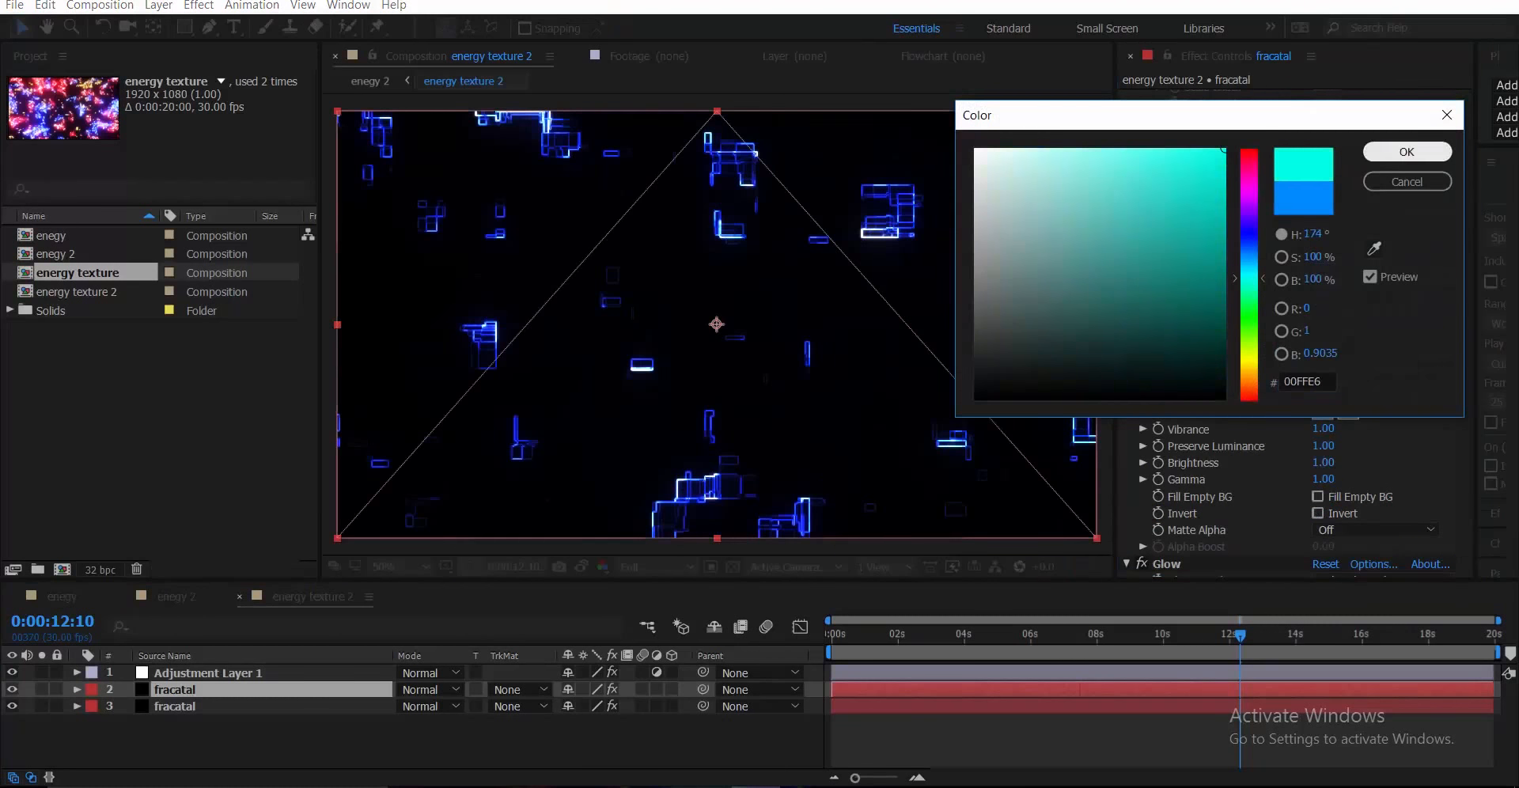
pyautogui.click(1406, 152)
pyautogui.click(427, 689)
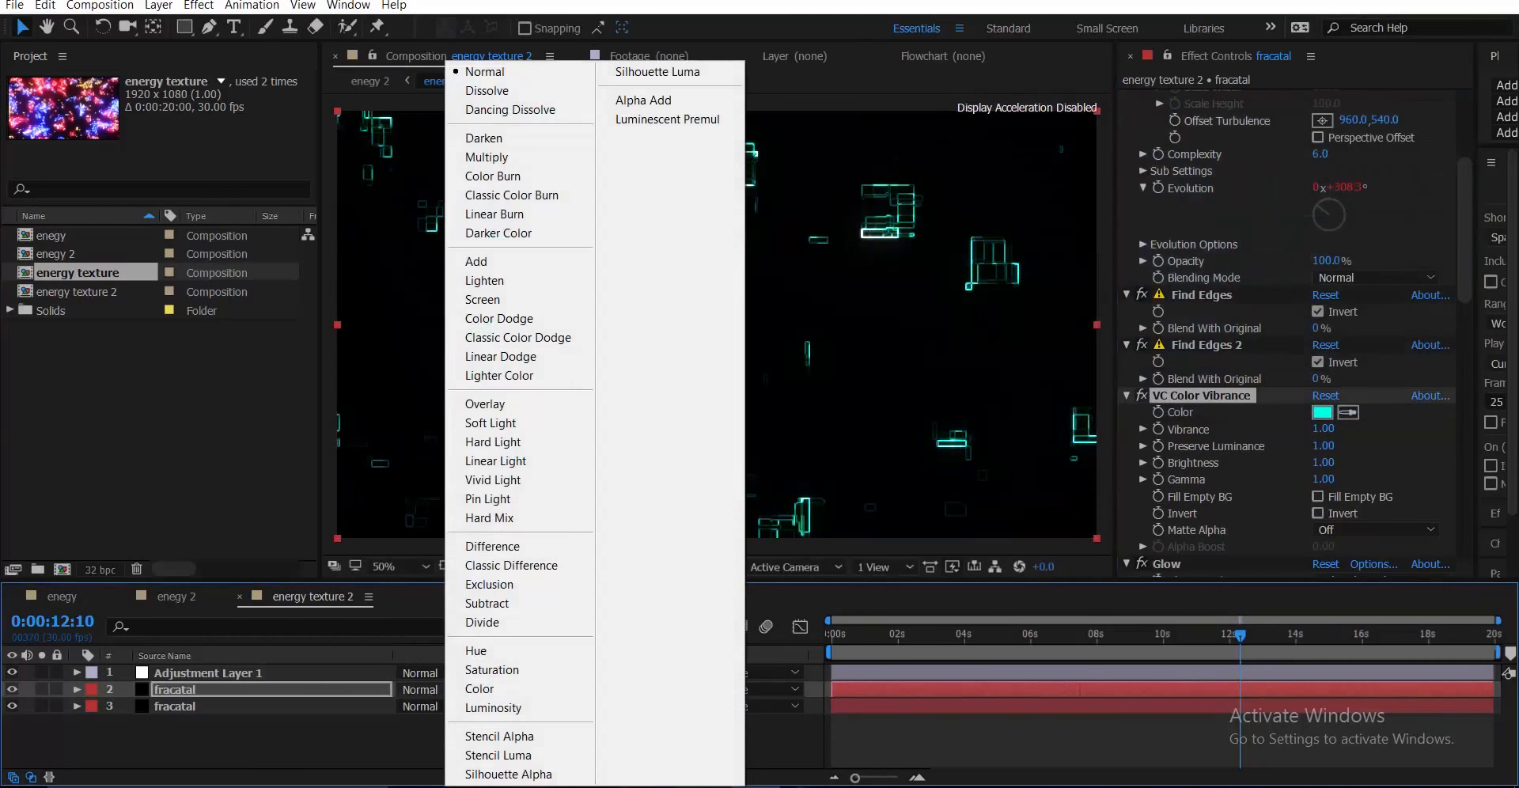
pyautogui.click(476, 261)
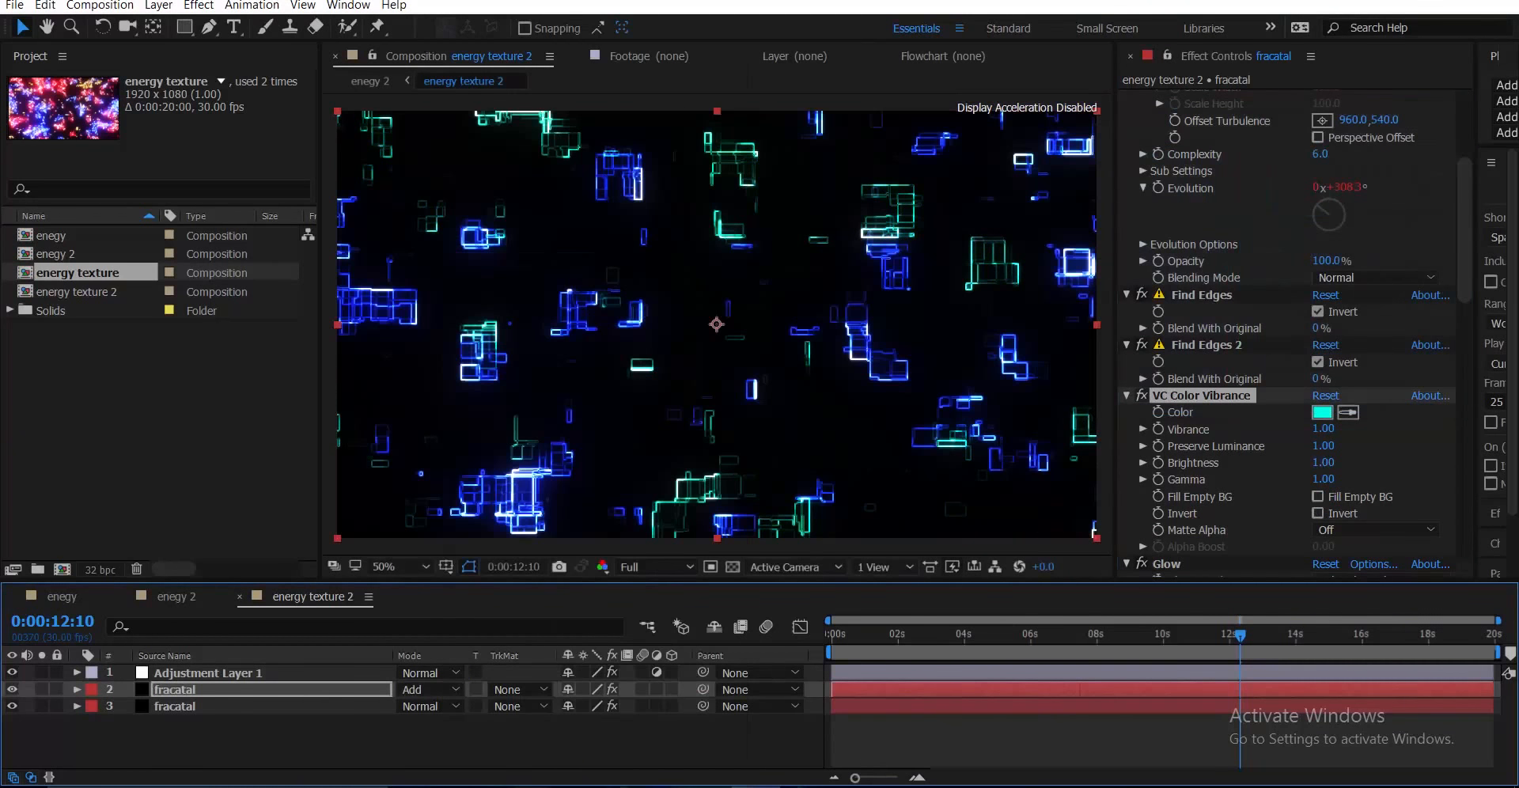
# - Duplicate the turquoise fracatal layer and set the new copy's Fractal Noise scale to 250 and rotation to 180°
pyautogui.hotkey('ctrl', 'd')
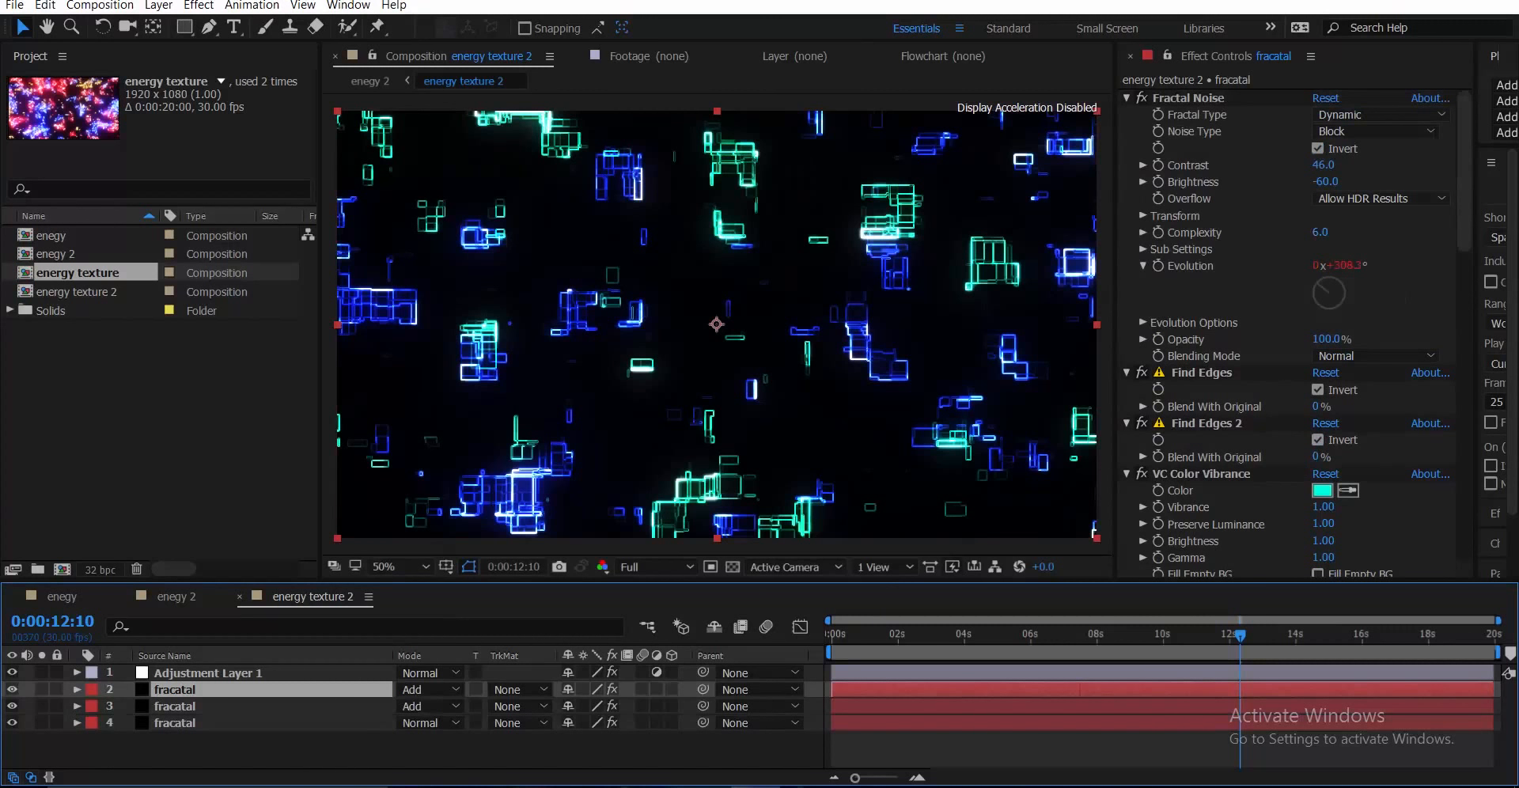
pyautogui.click(1143, 216)
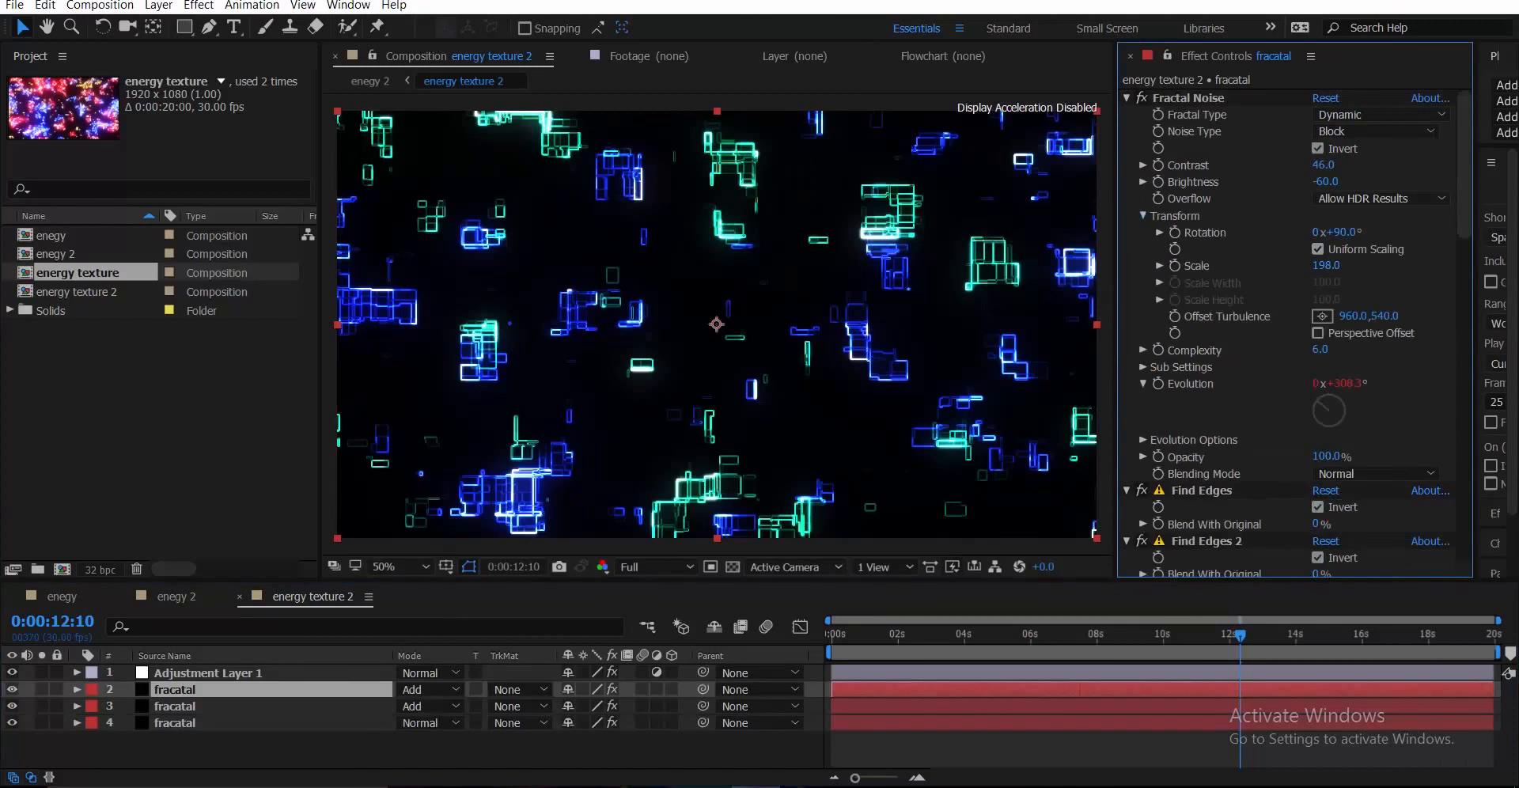
pyautogui.click(1326, 265)
pyautogui.write('250')
pyautogui.press('Return')
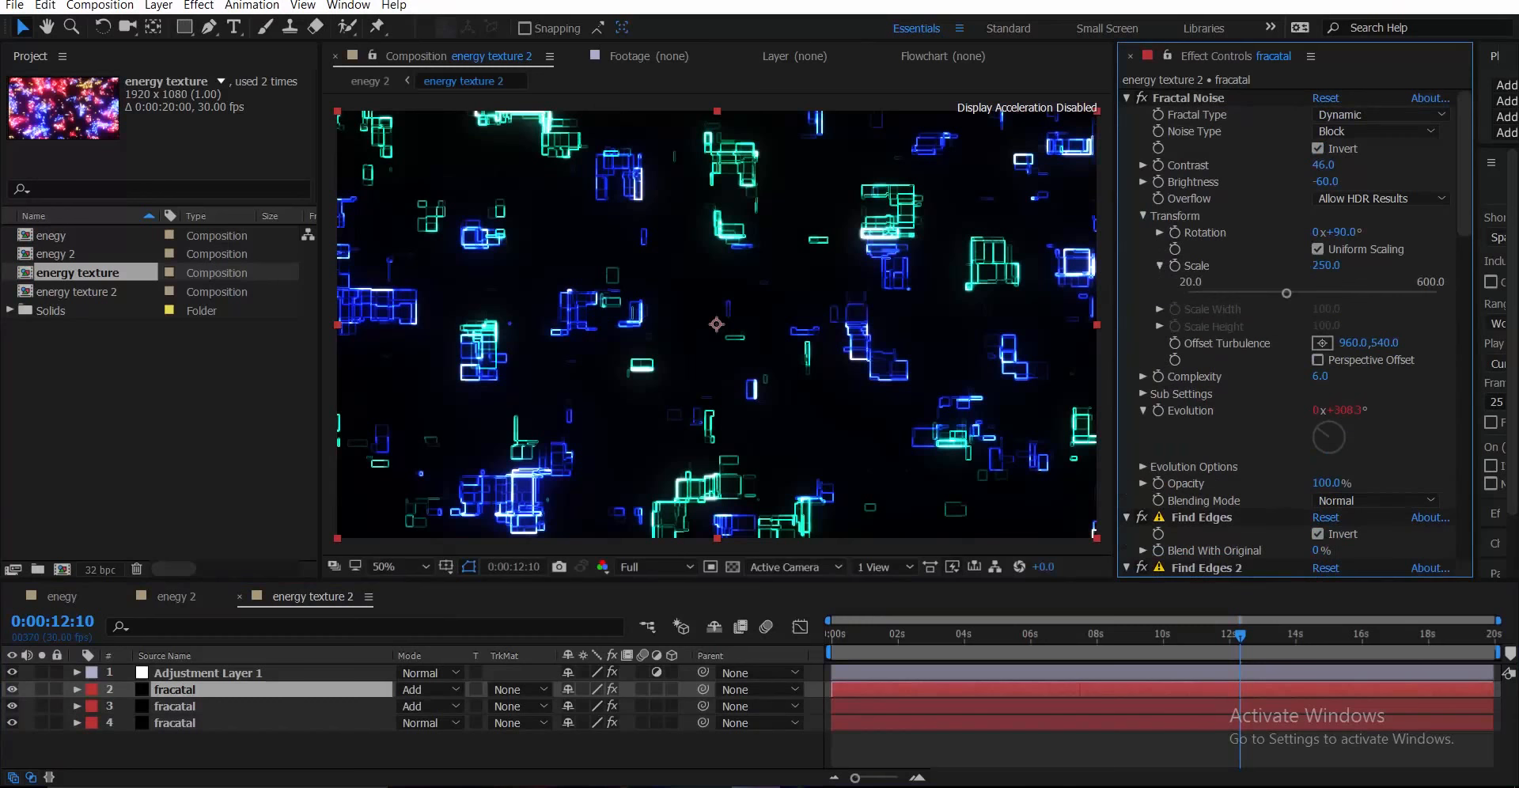
pyautogui.click(1342, 233)
pyautogui.write('180')
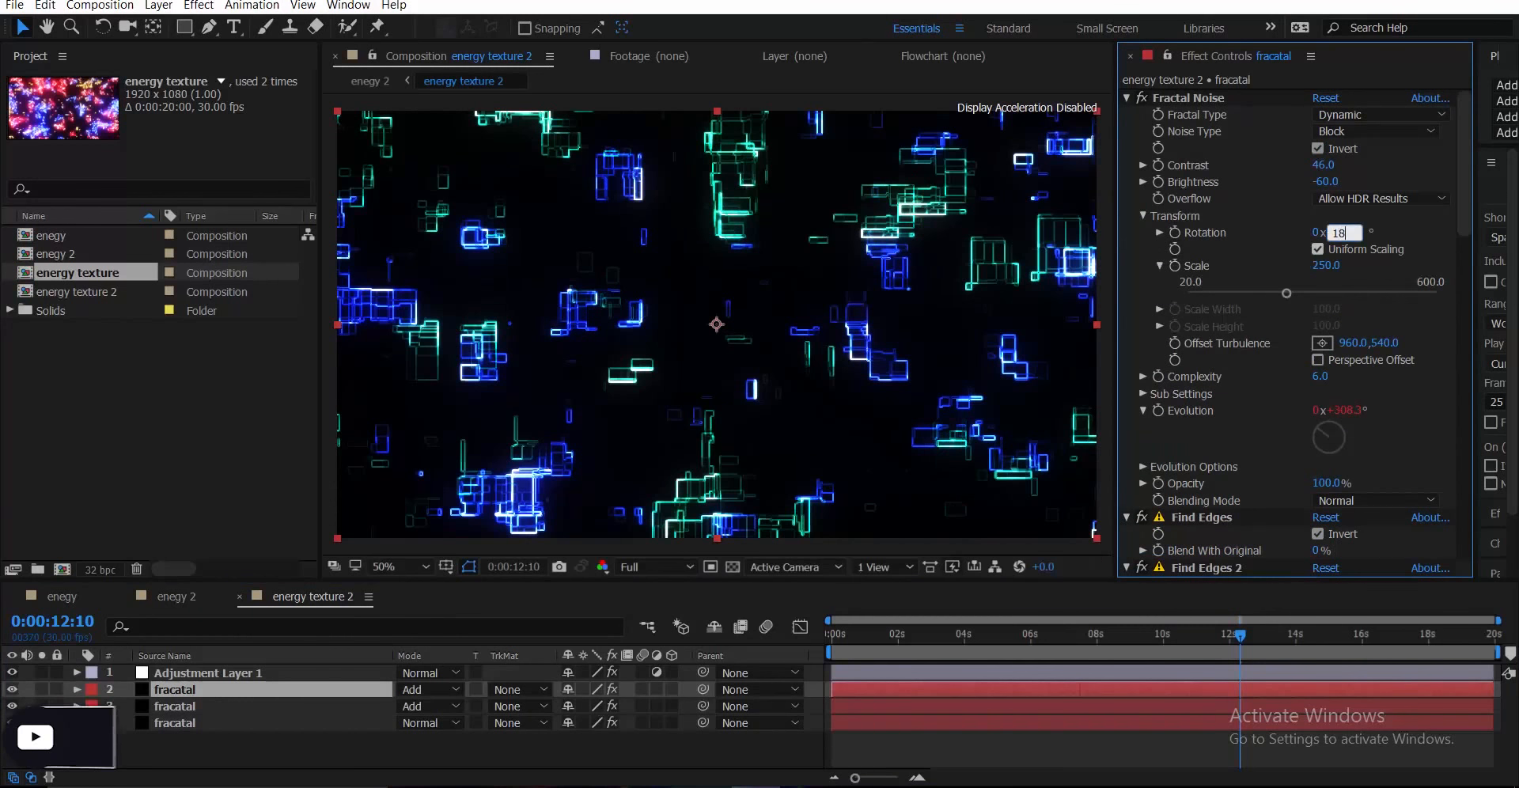
pyautogui.click(1188, 98)
# - Change the newest fracatal layer's VC Color Vibrance color to pink FF00C7 and dismiss the plug-in error message
pyautogui.scroll(-4, 1289, 333)
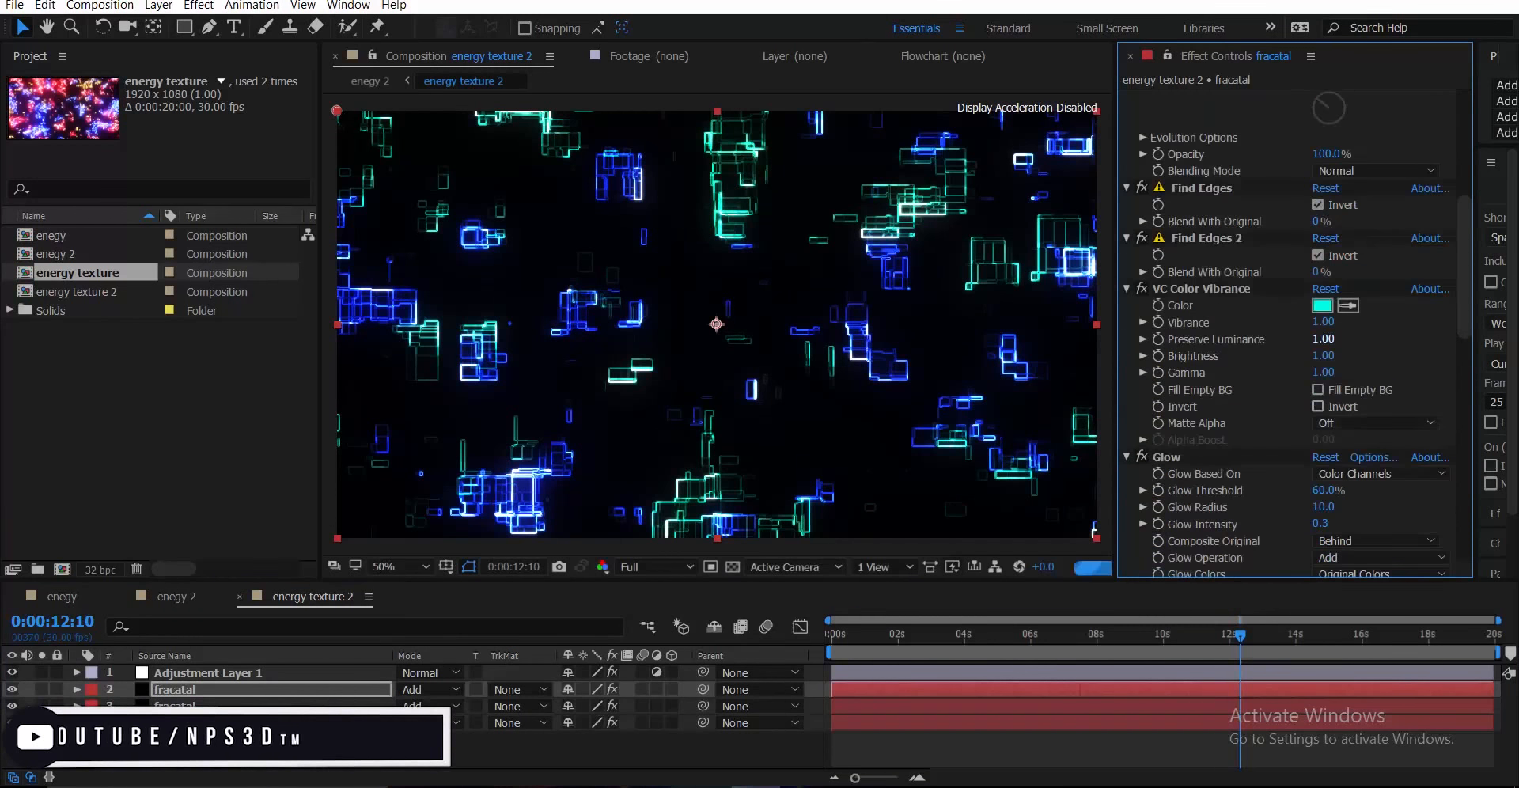
pyautogui.click(1322, 304)
pyautogui.write('FF00BE')
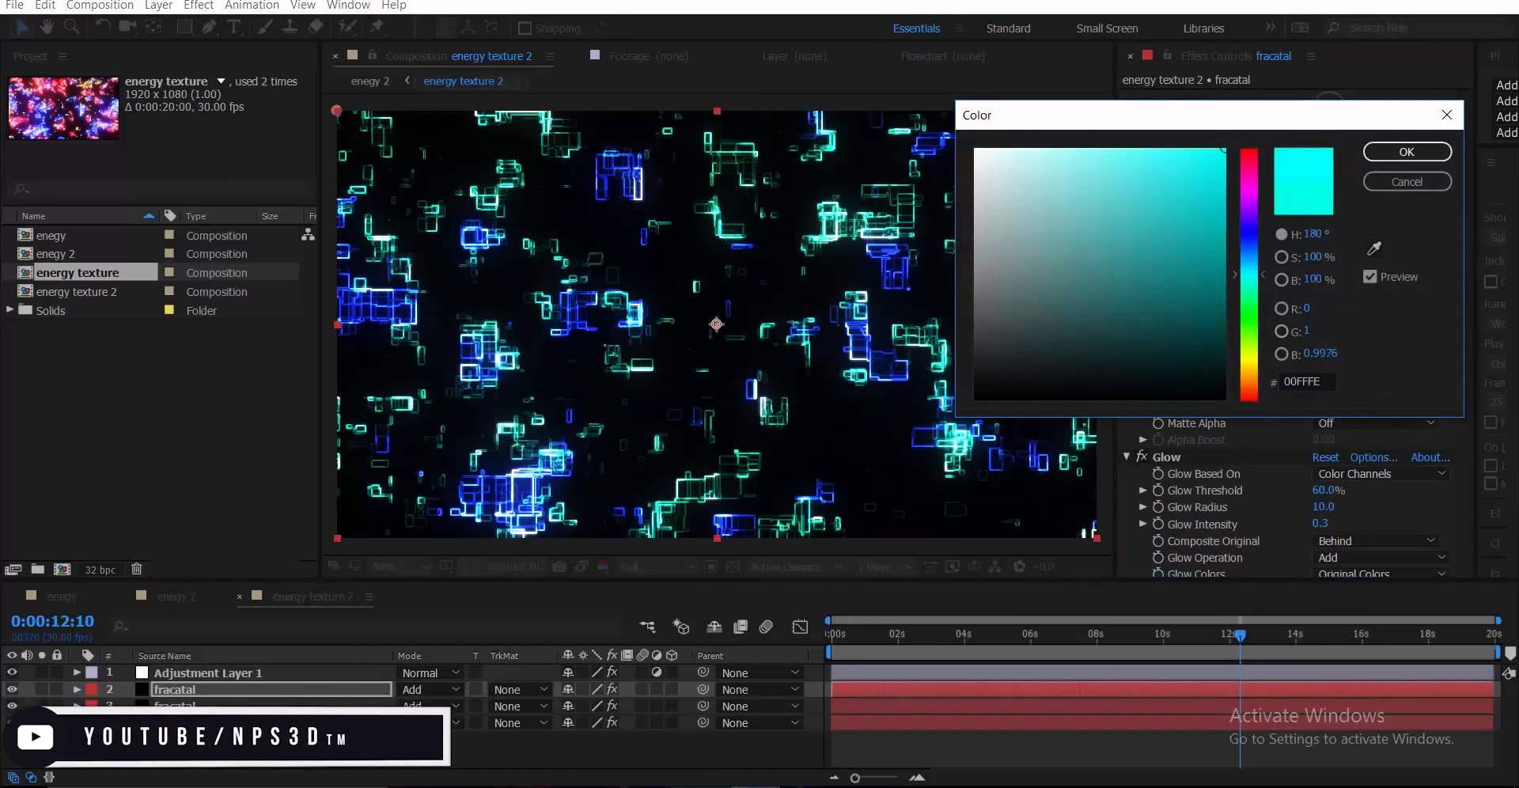
pyautogui.press('Tab')
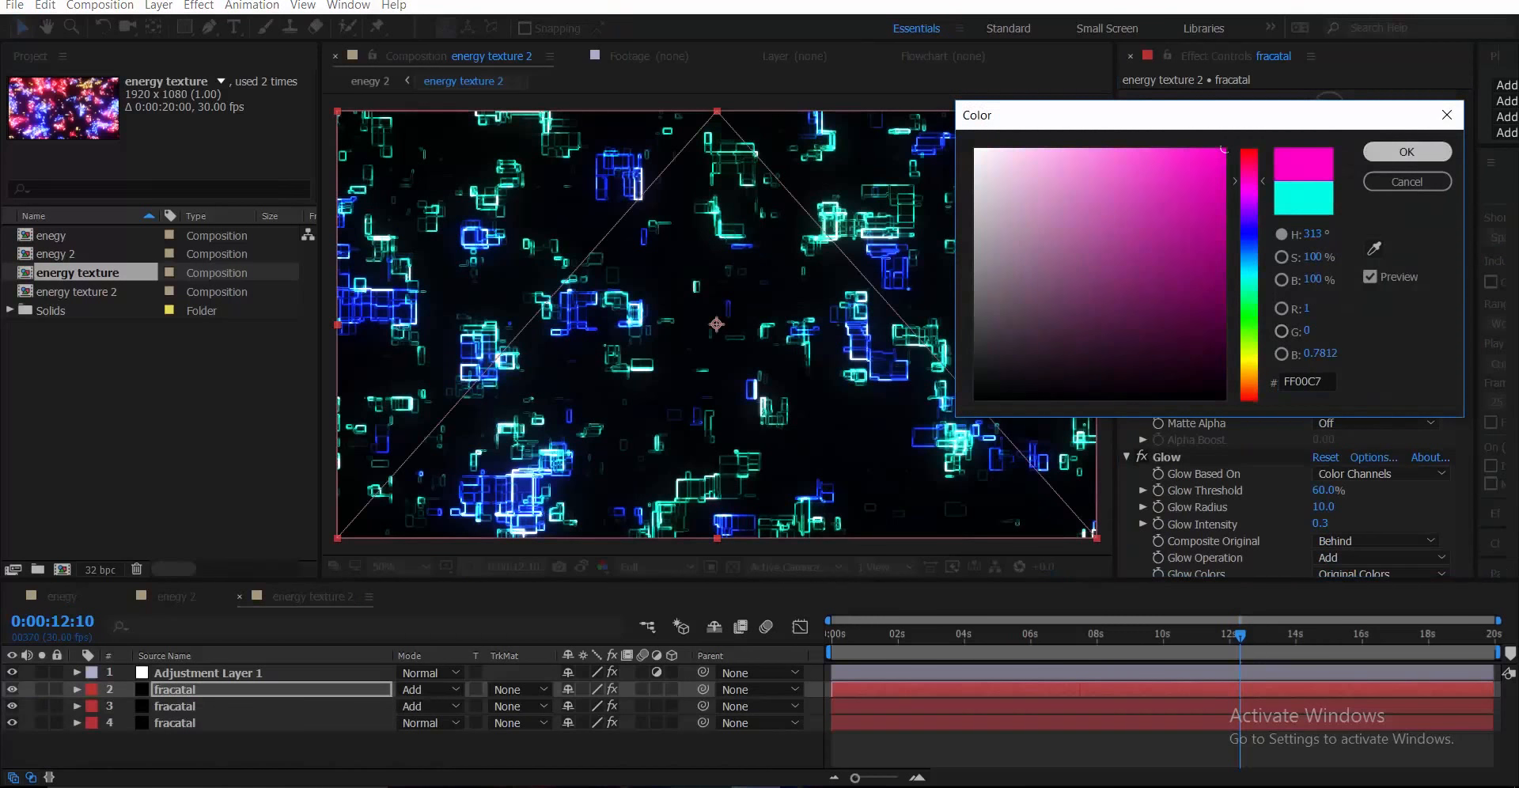
pyautogui.click(1406, 151)
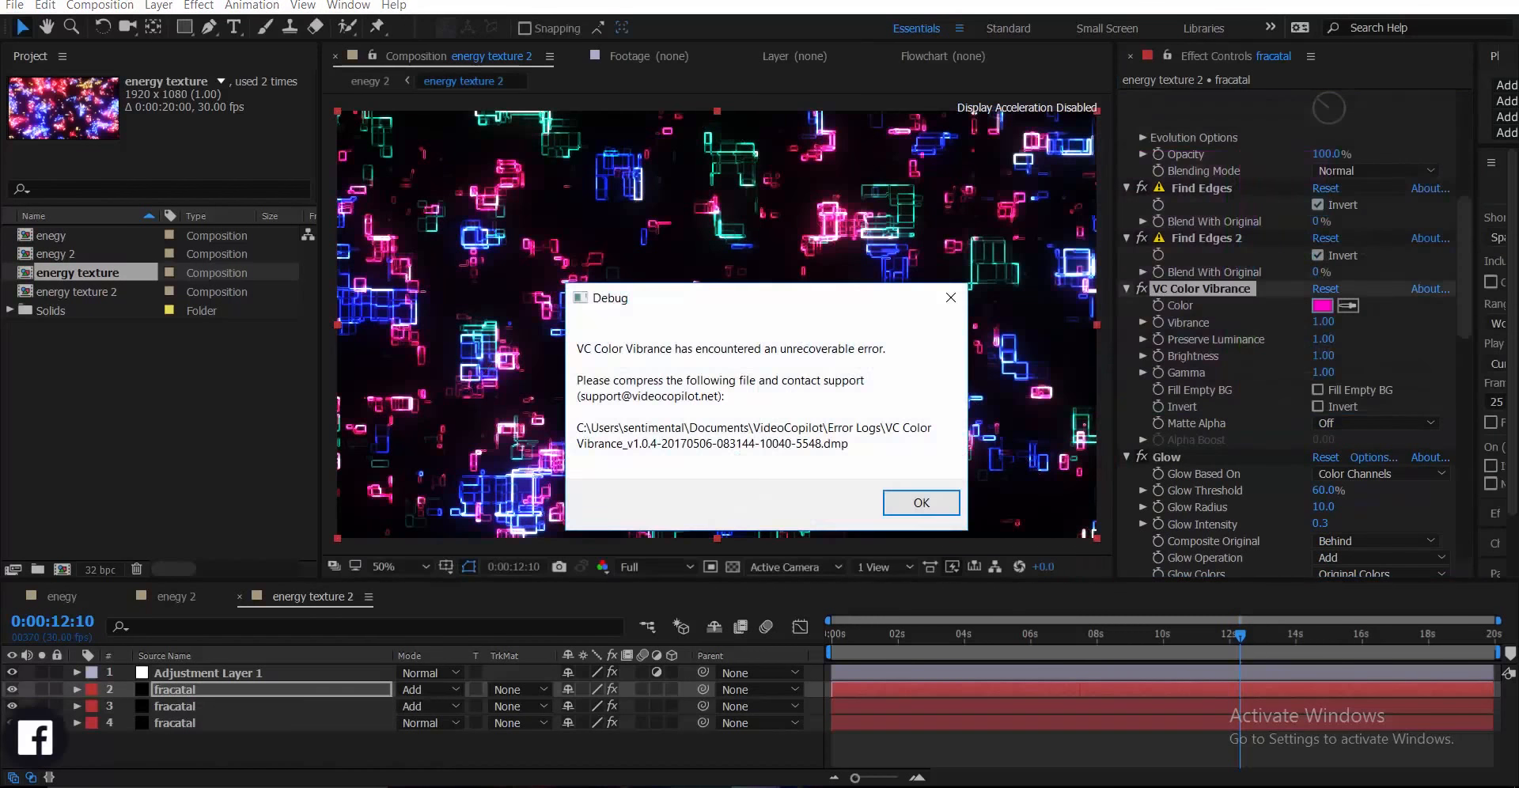
pyautogui.click(920, 502)
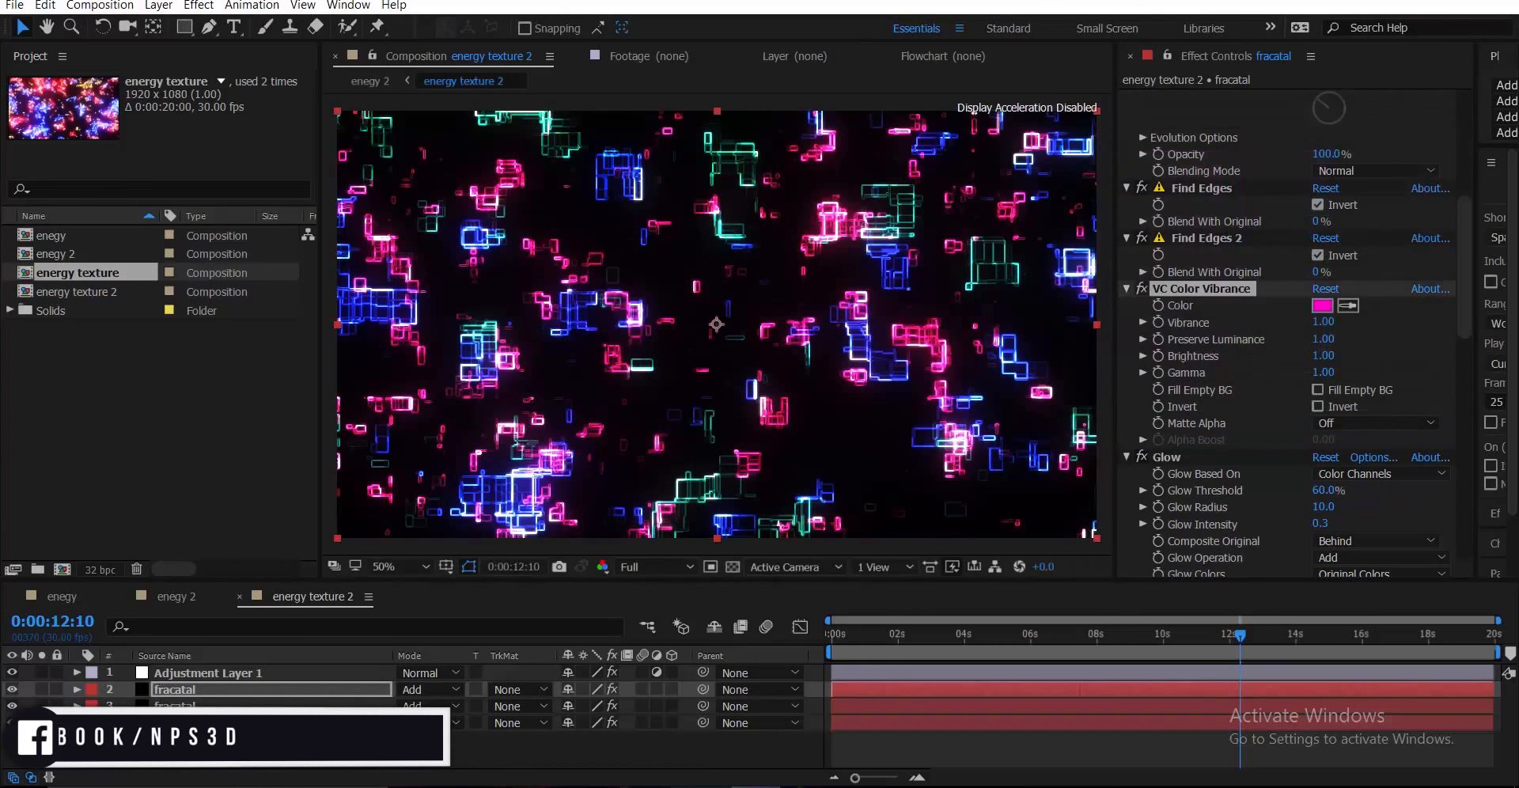
# - Check the combined three-color block texture at 0:00:04:09 in the timeline
pyautogui.scroll(1, 716, 325)
pyautogui.scroll(-1, 716, 325)
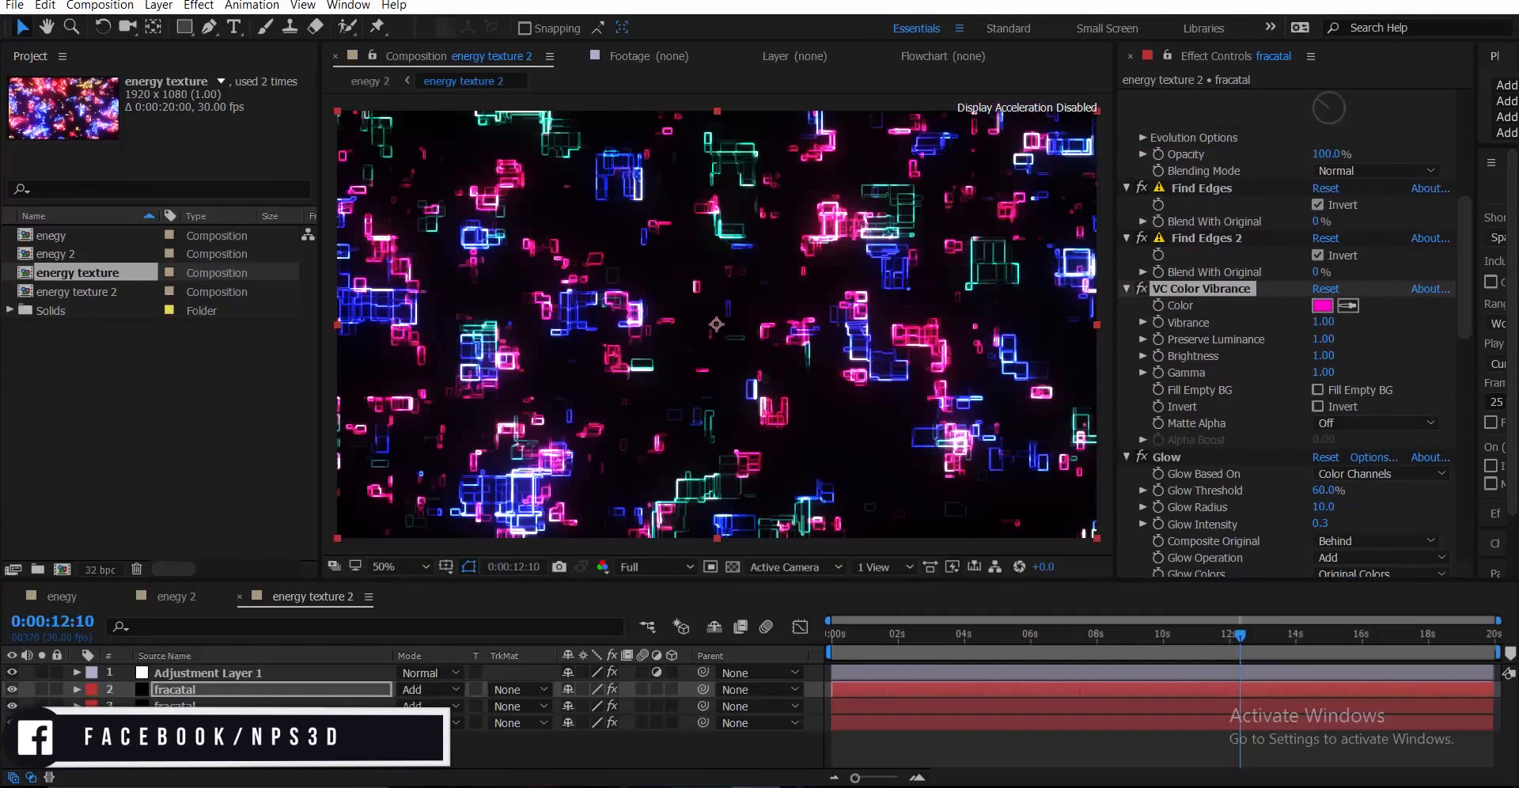
pyautogui.click(974, 633)
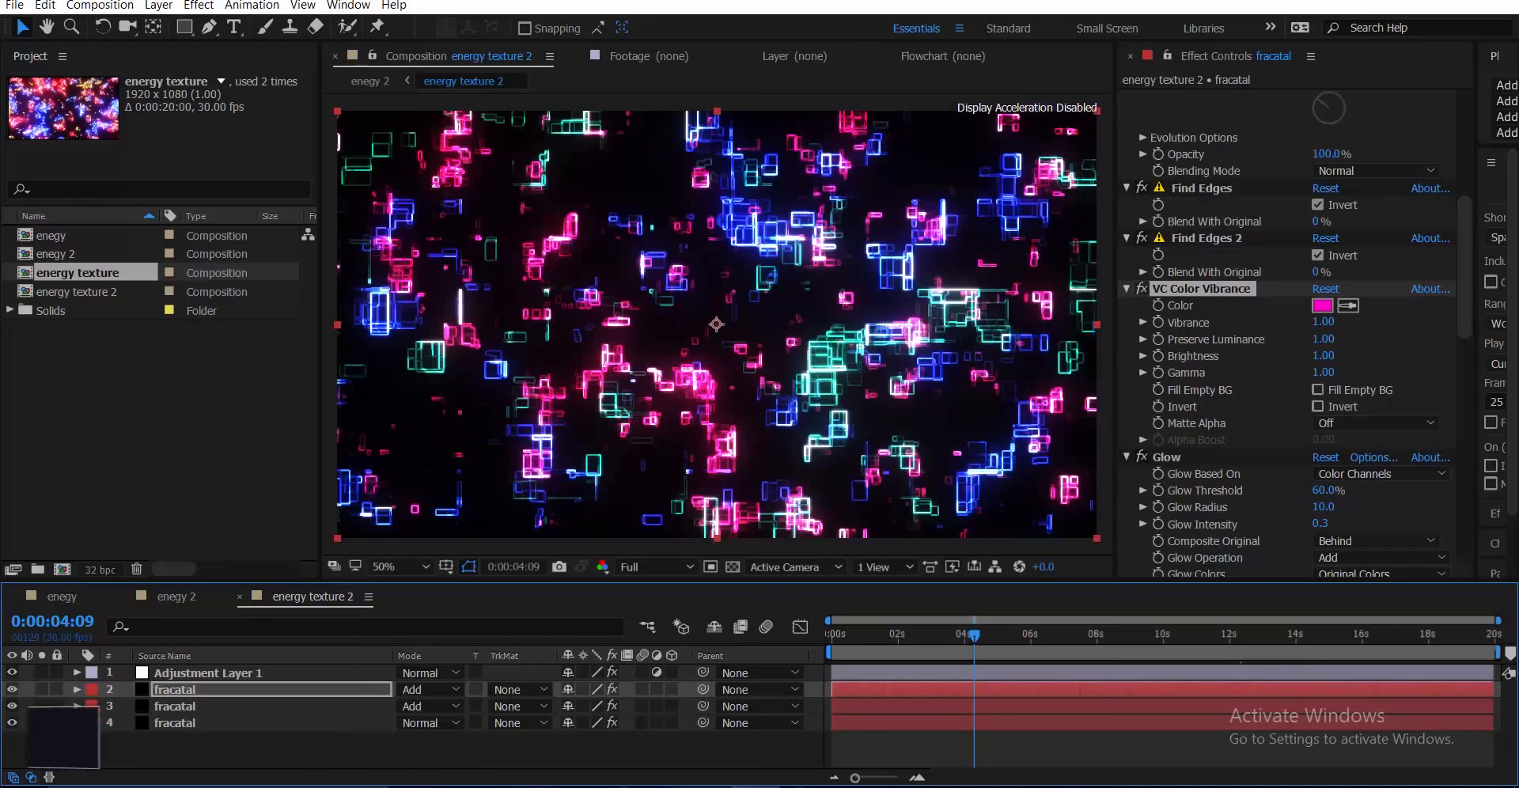
# - Create a new 1920 x 1080, 30 fps, 20-second composition named cc sphere
pyautogui.hotkey('ctrl', 'n')
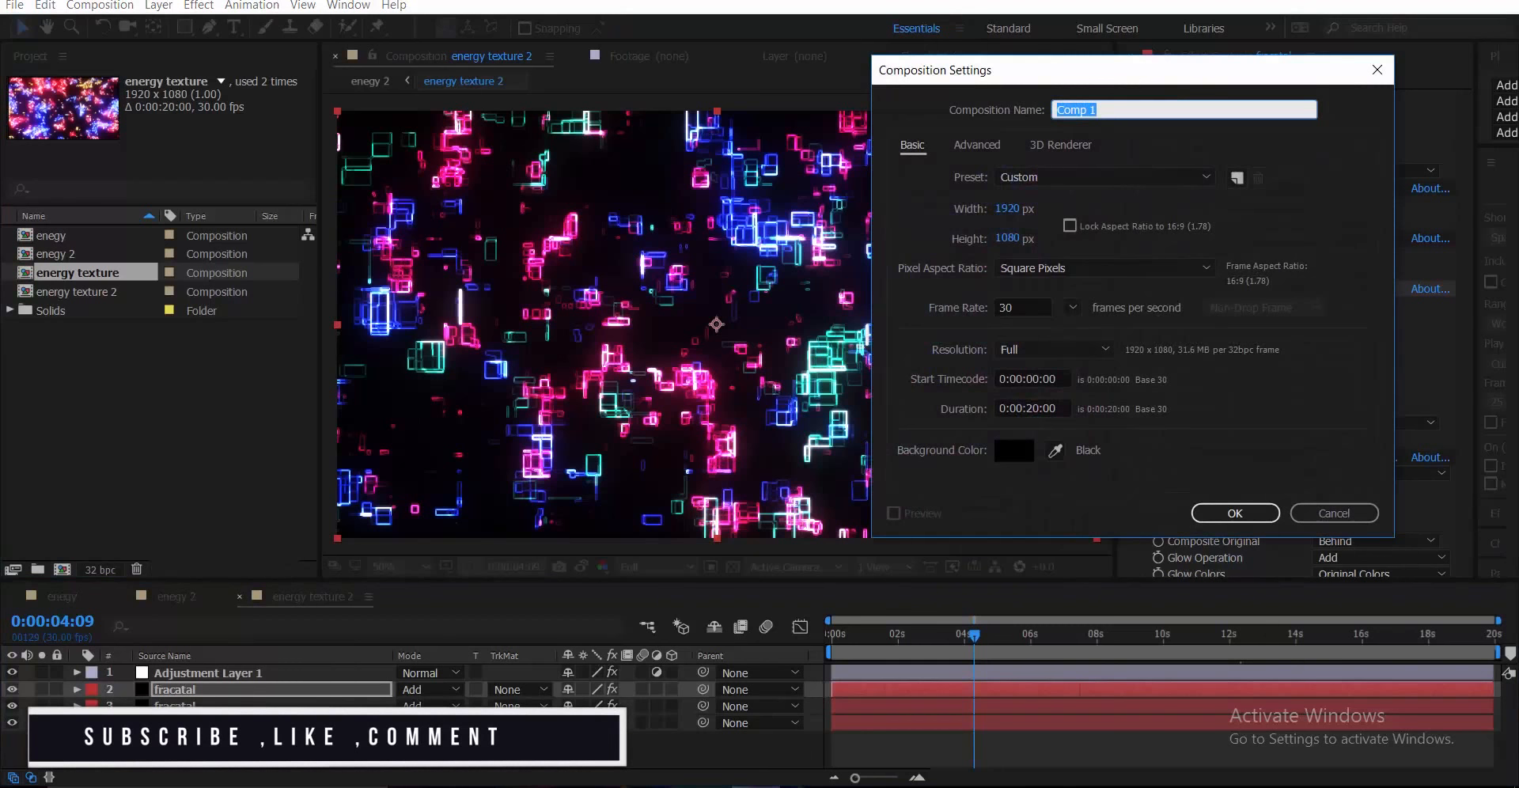
pyautogui.write('cc sph')
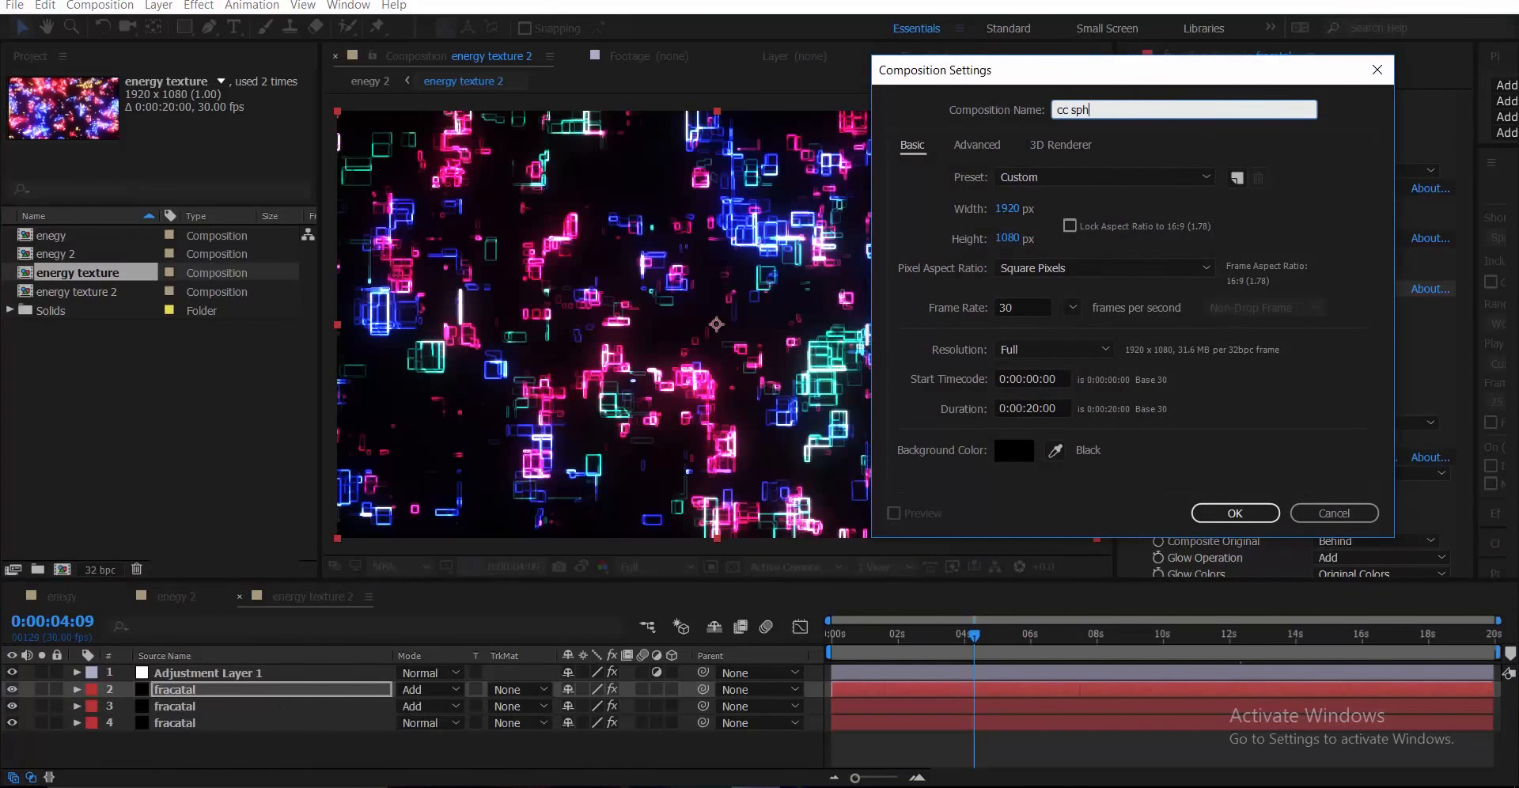
pyautogui.write('ere')
pyautogui.press('Return')
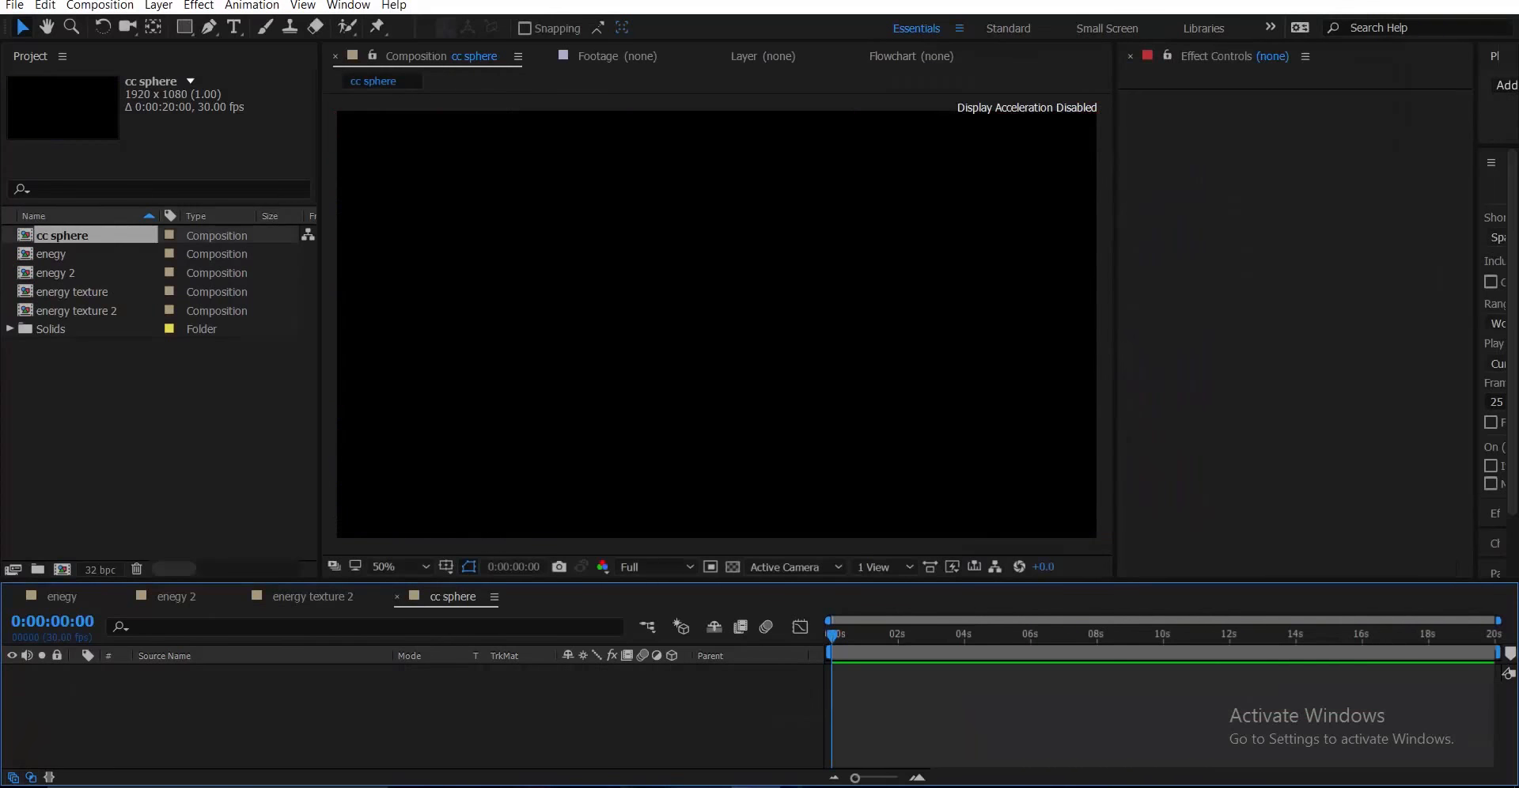
# - Add the energy texture 2 composition as a layer in the cc sphere composition
pyautogui.click(52, 253)
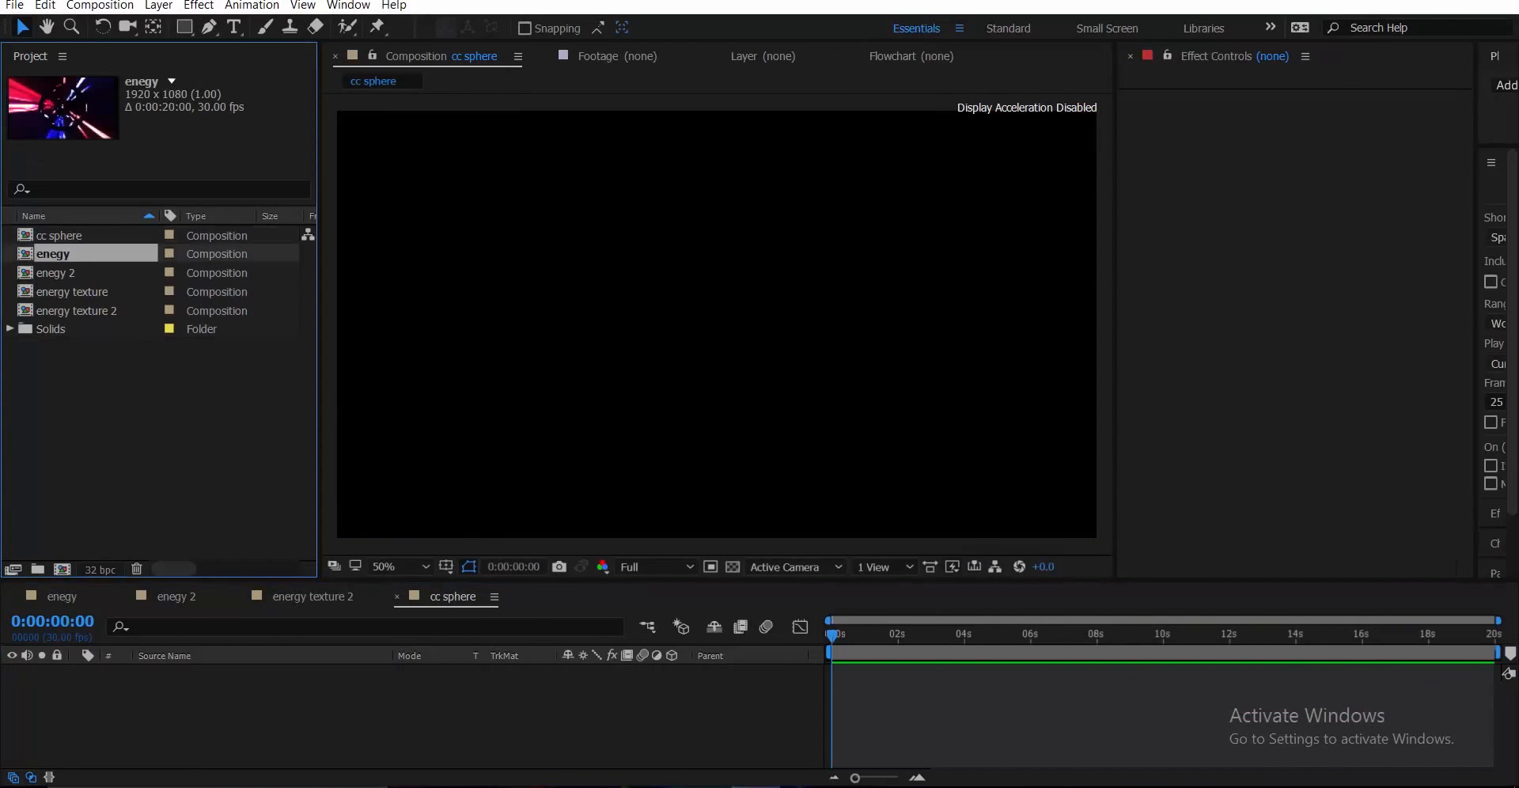
pyautogui.click(73, 292)
pyautogui.click(76, 311)
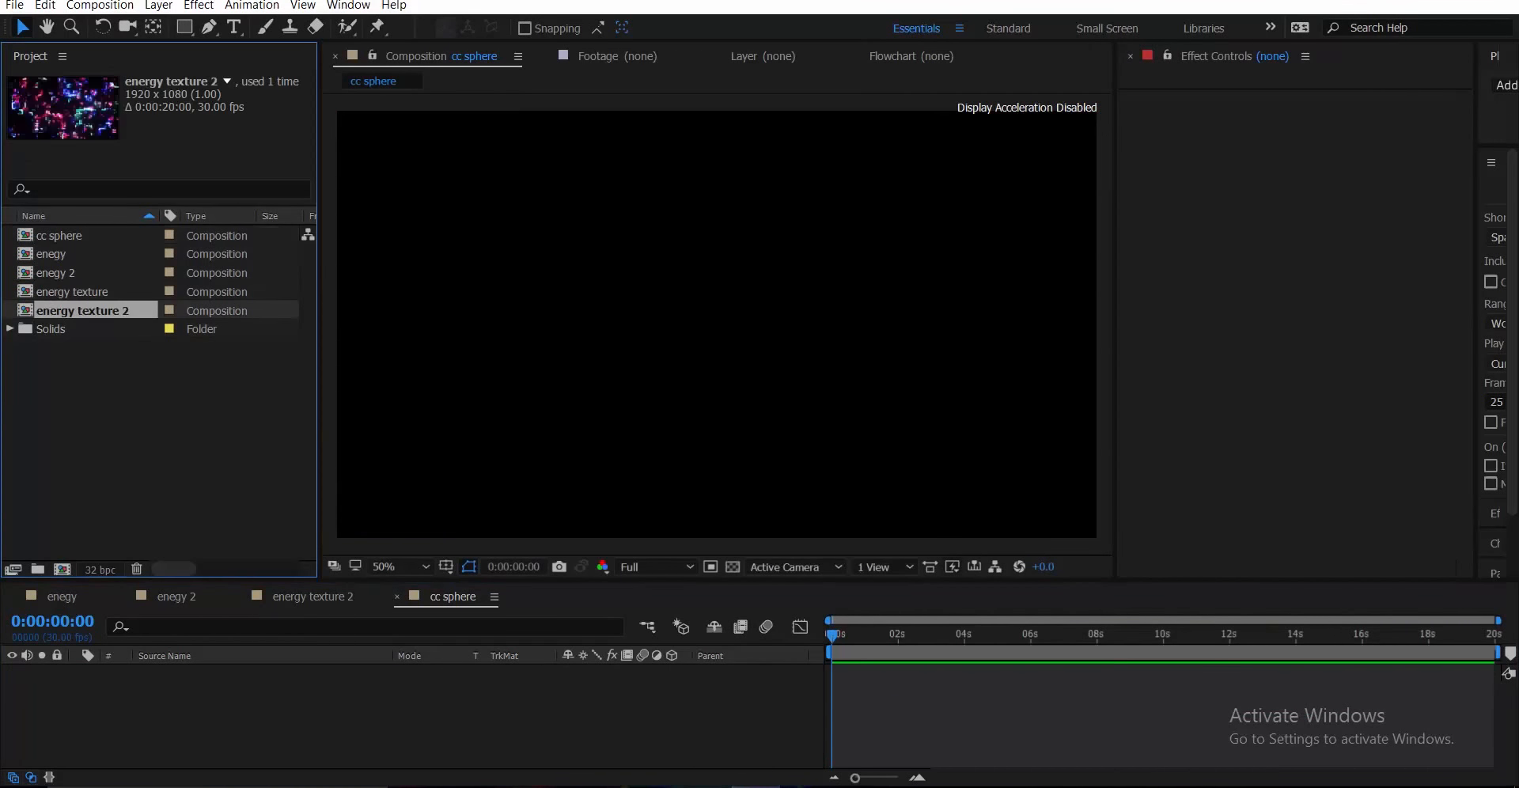
pyautogui.moveTo(77, 310); pyautogui.dragTo(214, 692)
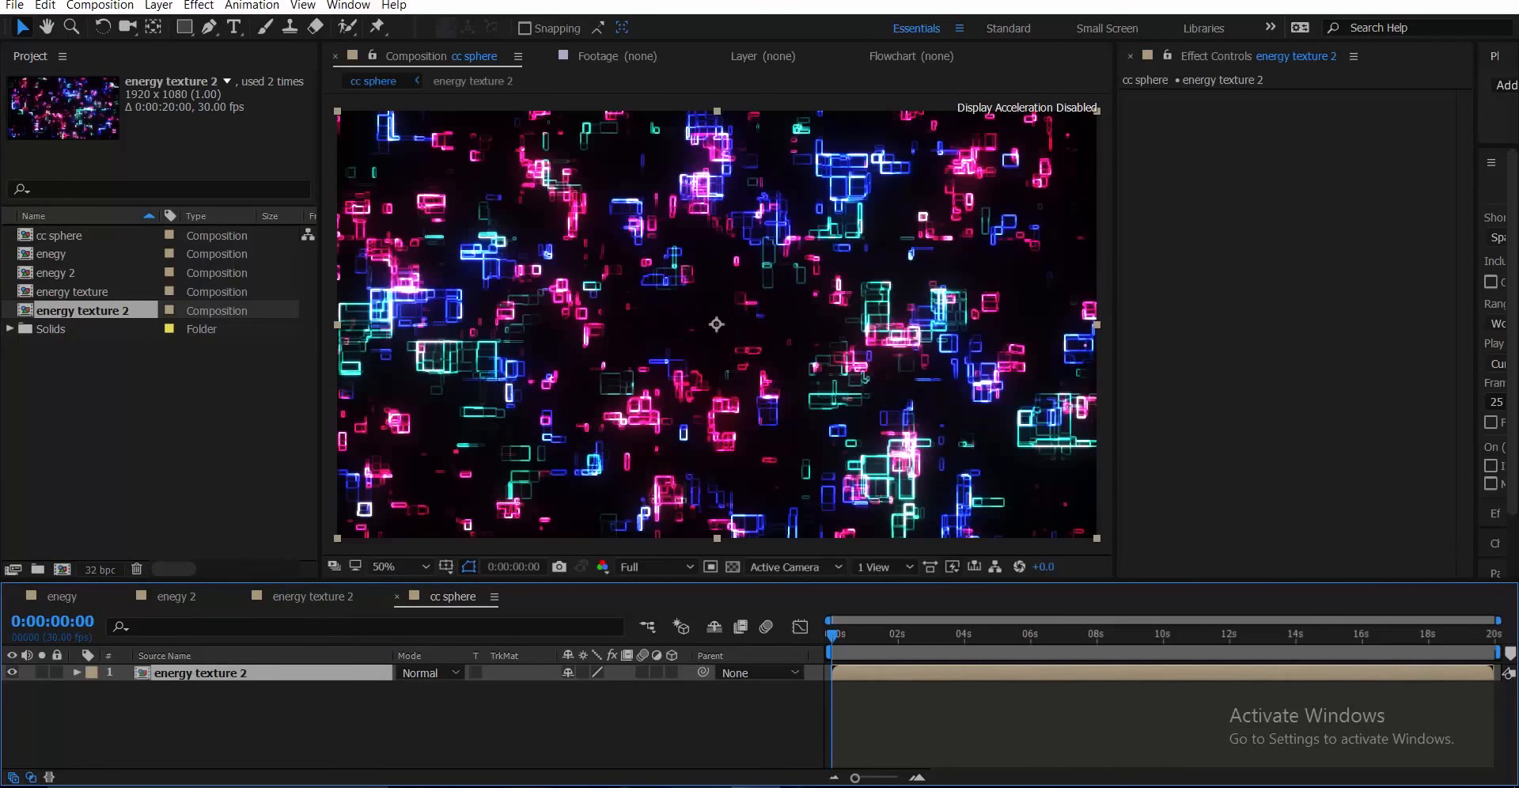
# - Apply the CC Sphere effect to the energy texture 2 layer and set its radius to 300
pyautogui.click(1289, 237)
pyautogui.hotkey('ctrl', 'space')
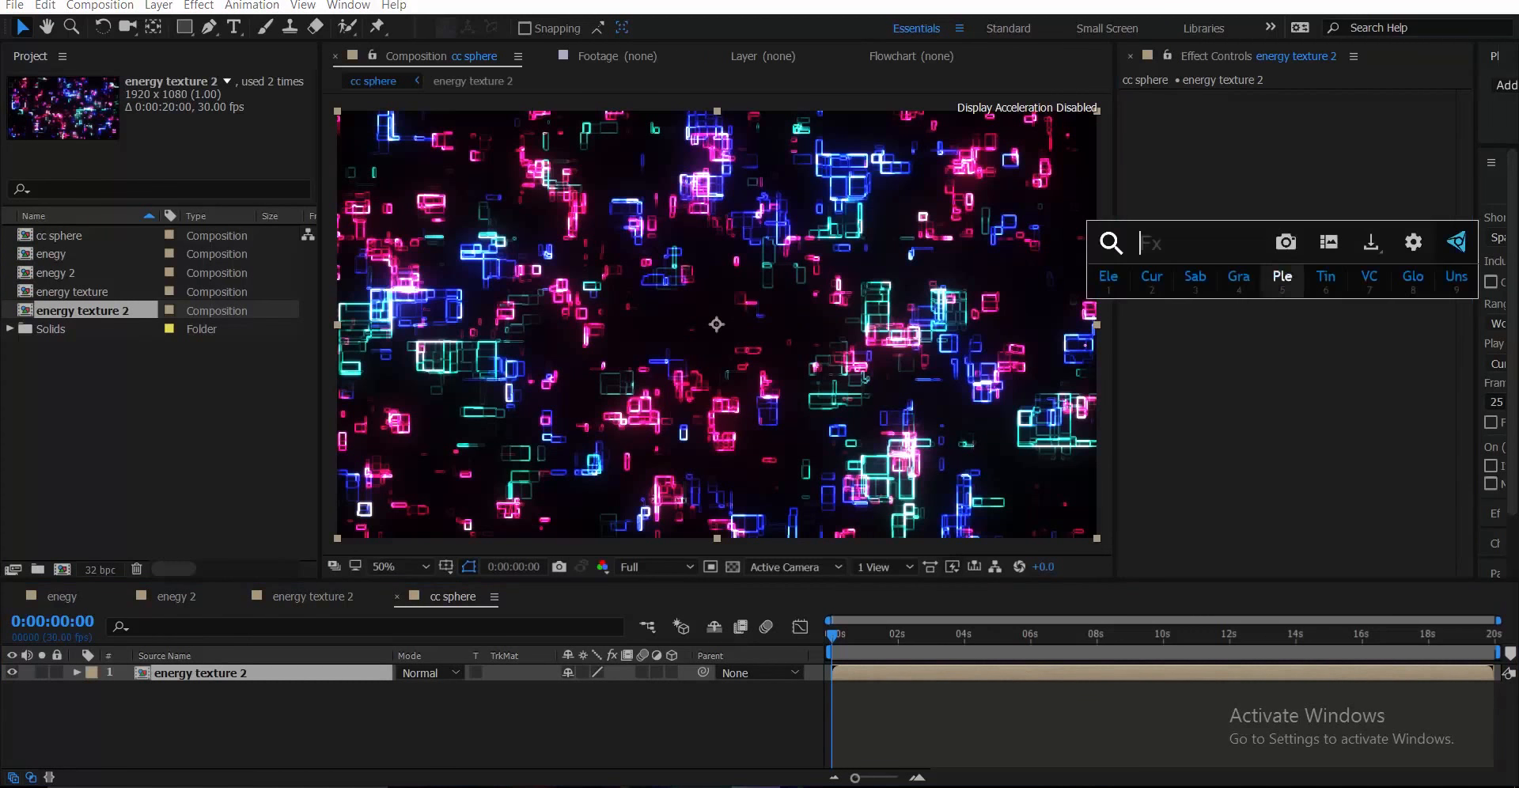
pyautogui.write('cc s')
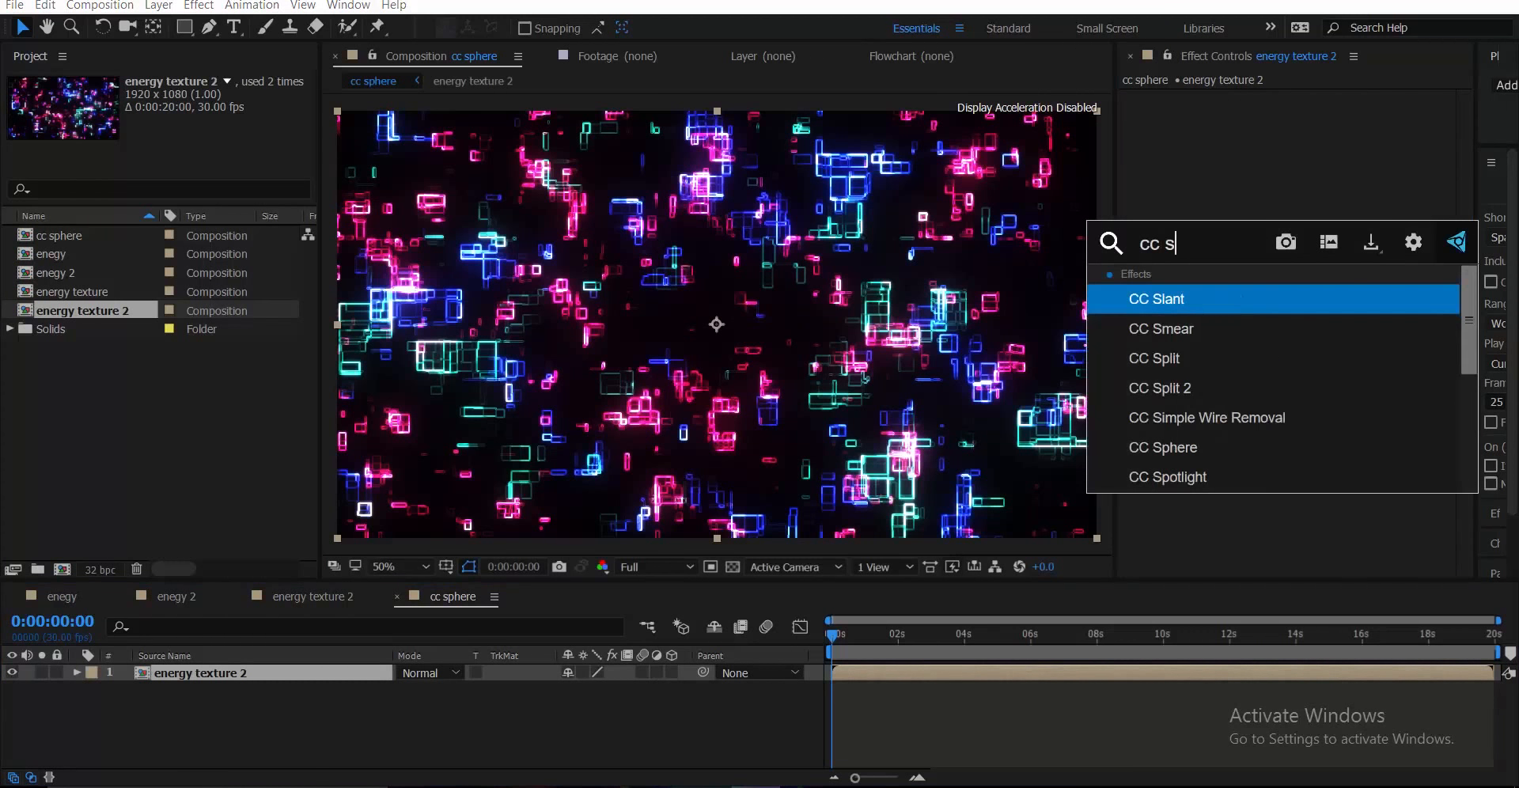
pyautogui.press('Down')
pyautogui.press('Down')
pyautogui.press('Down')
pyautogui.press('Down')
pyautogui.press('Down')
pyautogui.press('Return')
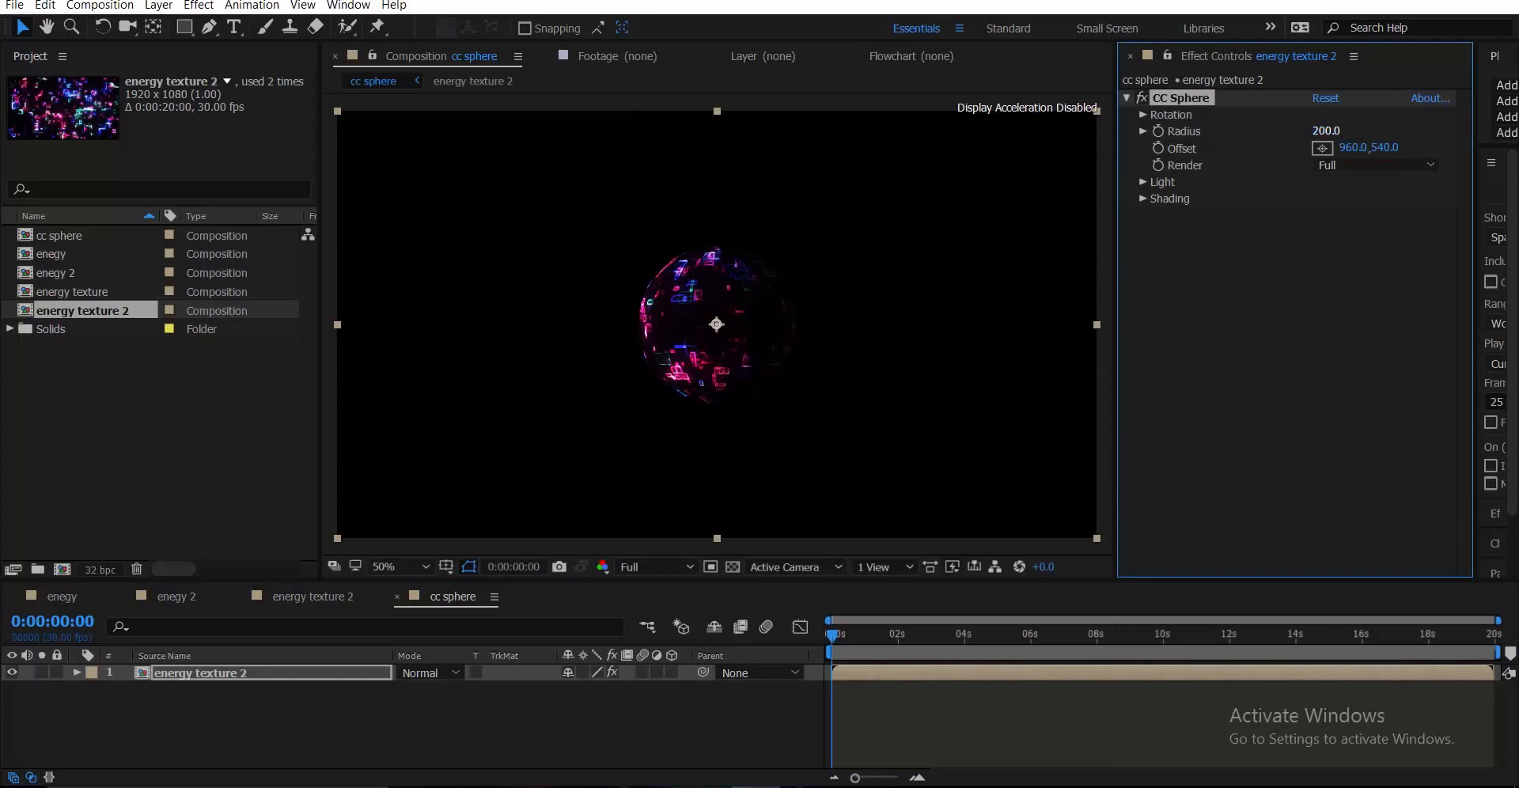
pyautogui.click(1326, 131)
pyautogui.write('300')
pyautogui.press('Return')
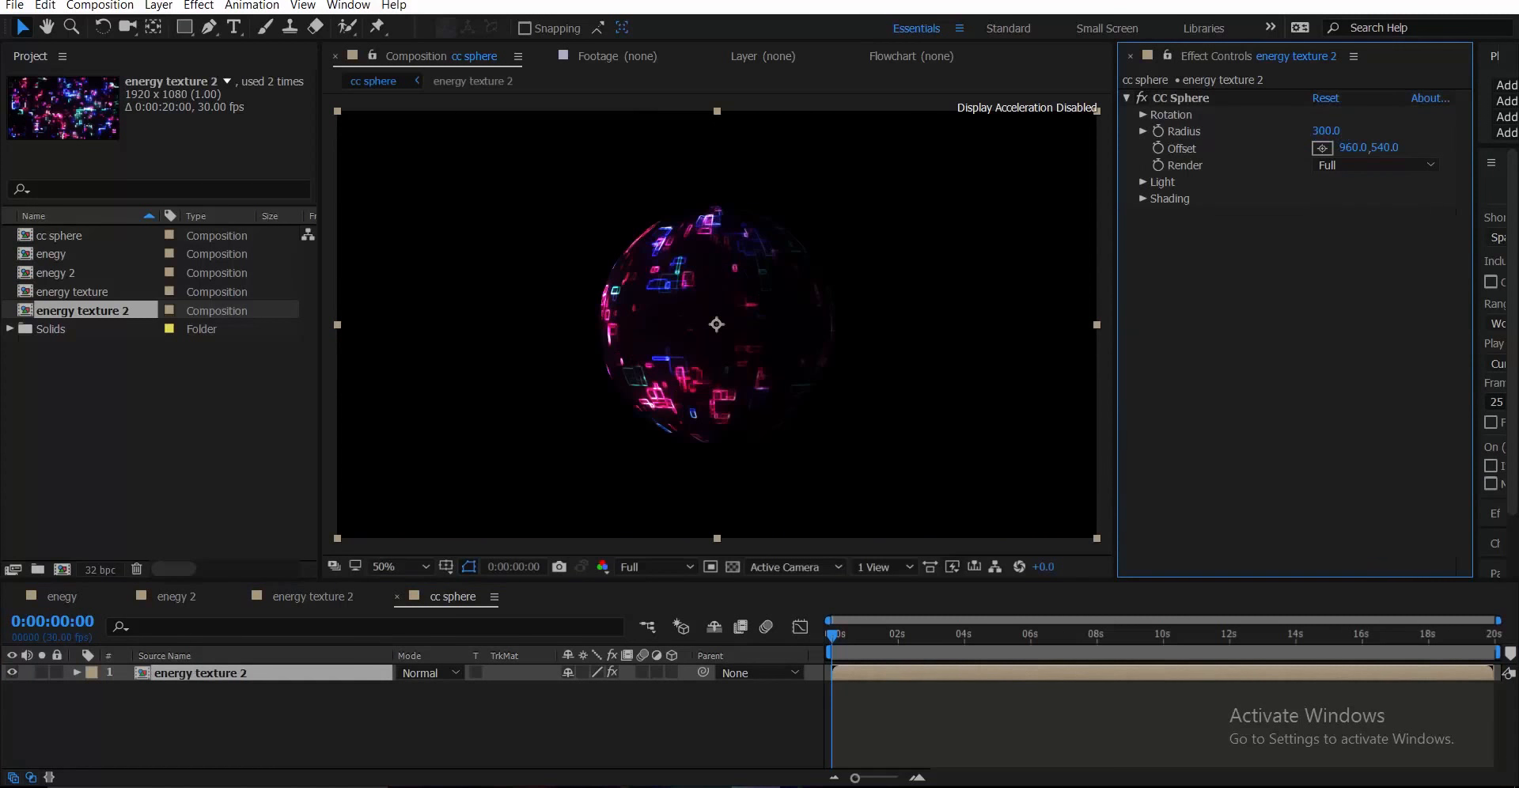
# - Set the CC Sphere shading to Ambient 100 and Diffuse 0
pyautogui.click(1143, 182)
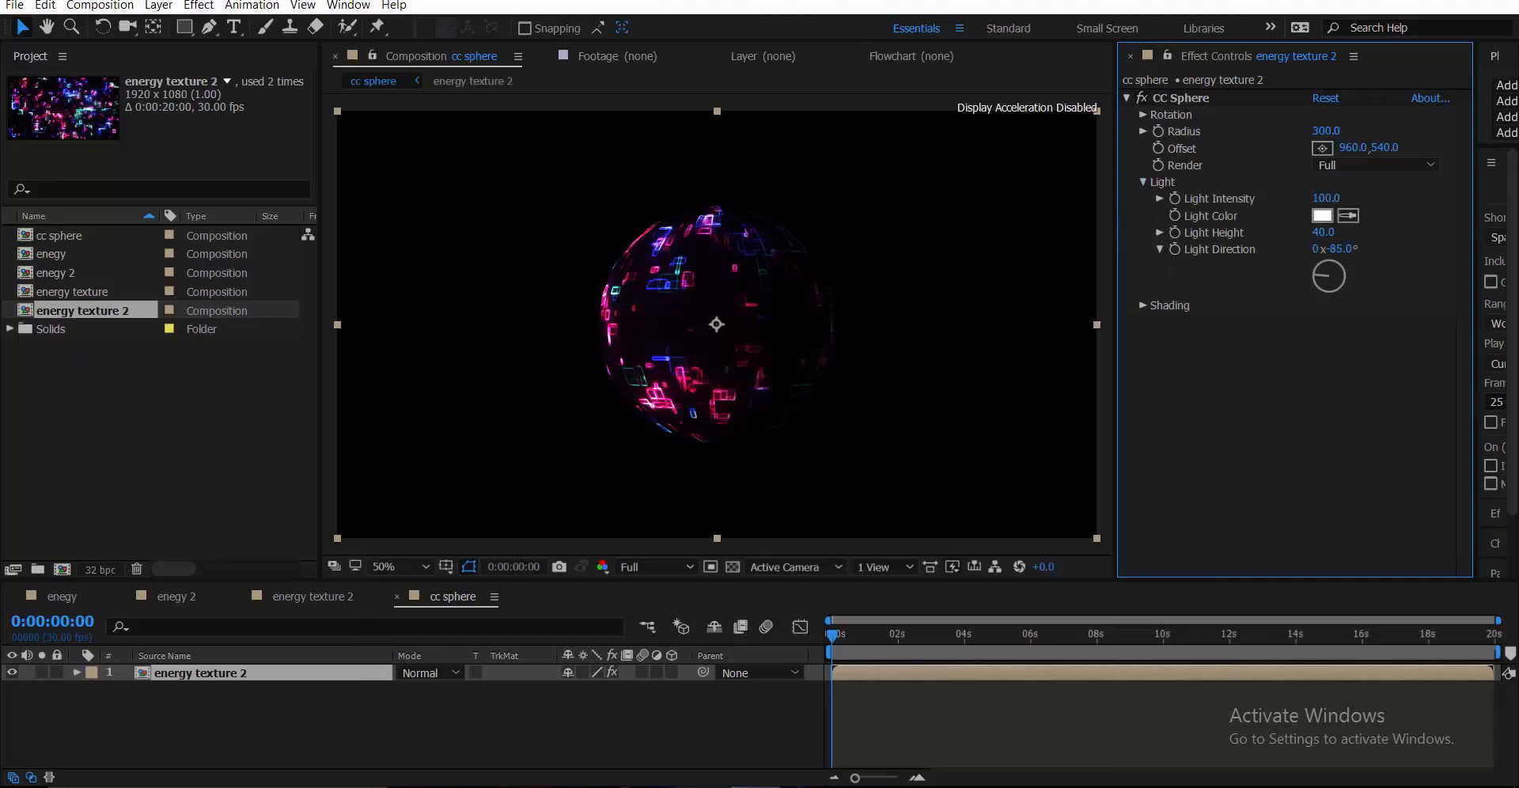
pyautogui.click(1144, 306)
pyautogui.click(1324, 322)
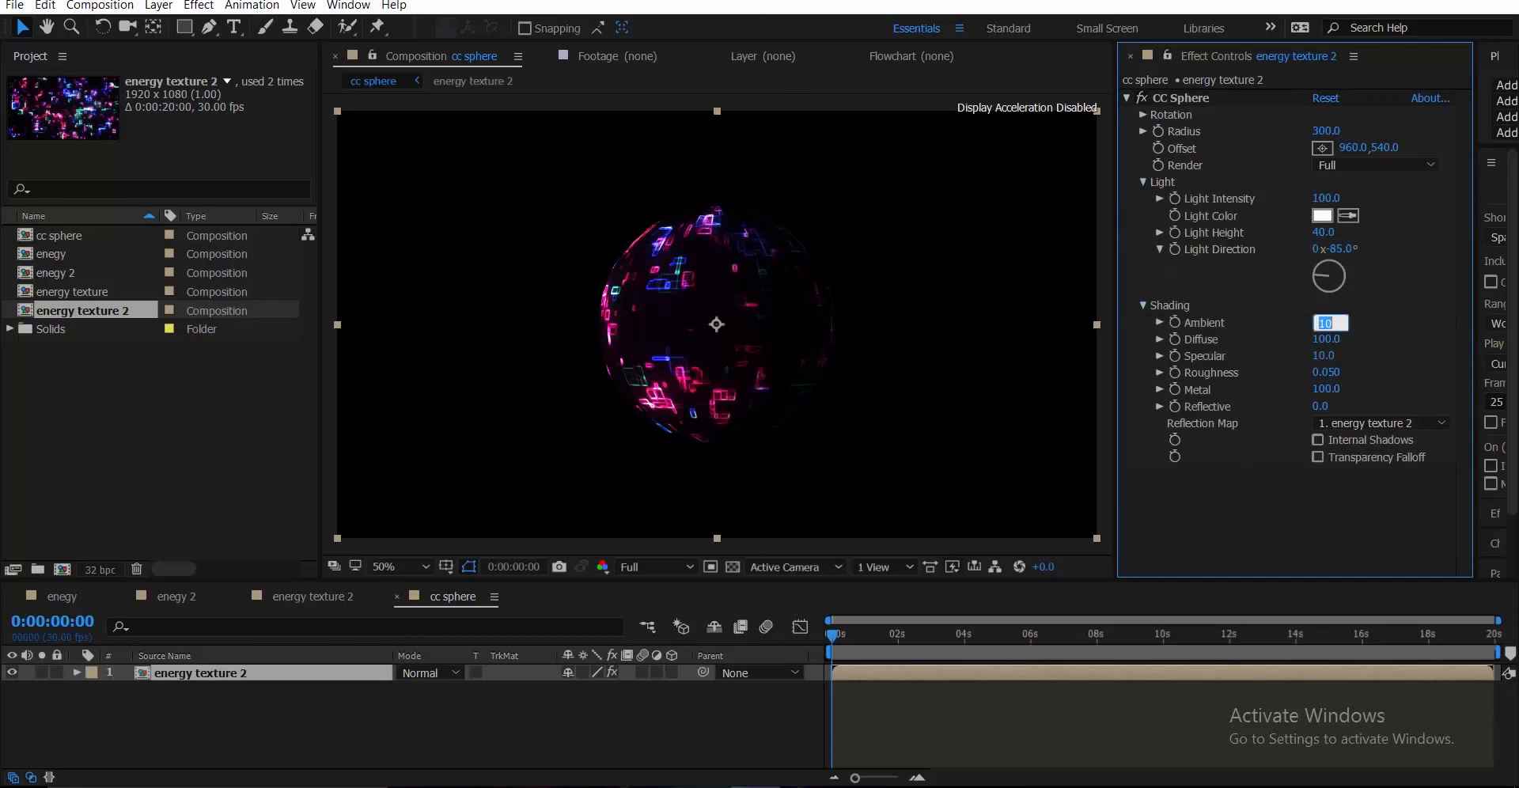
pyautogui.write('100')
pyautogui.press('Return')
pyautogui.click(1326, 338)
pyautogui.write('0')
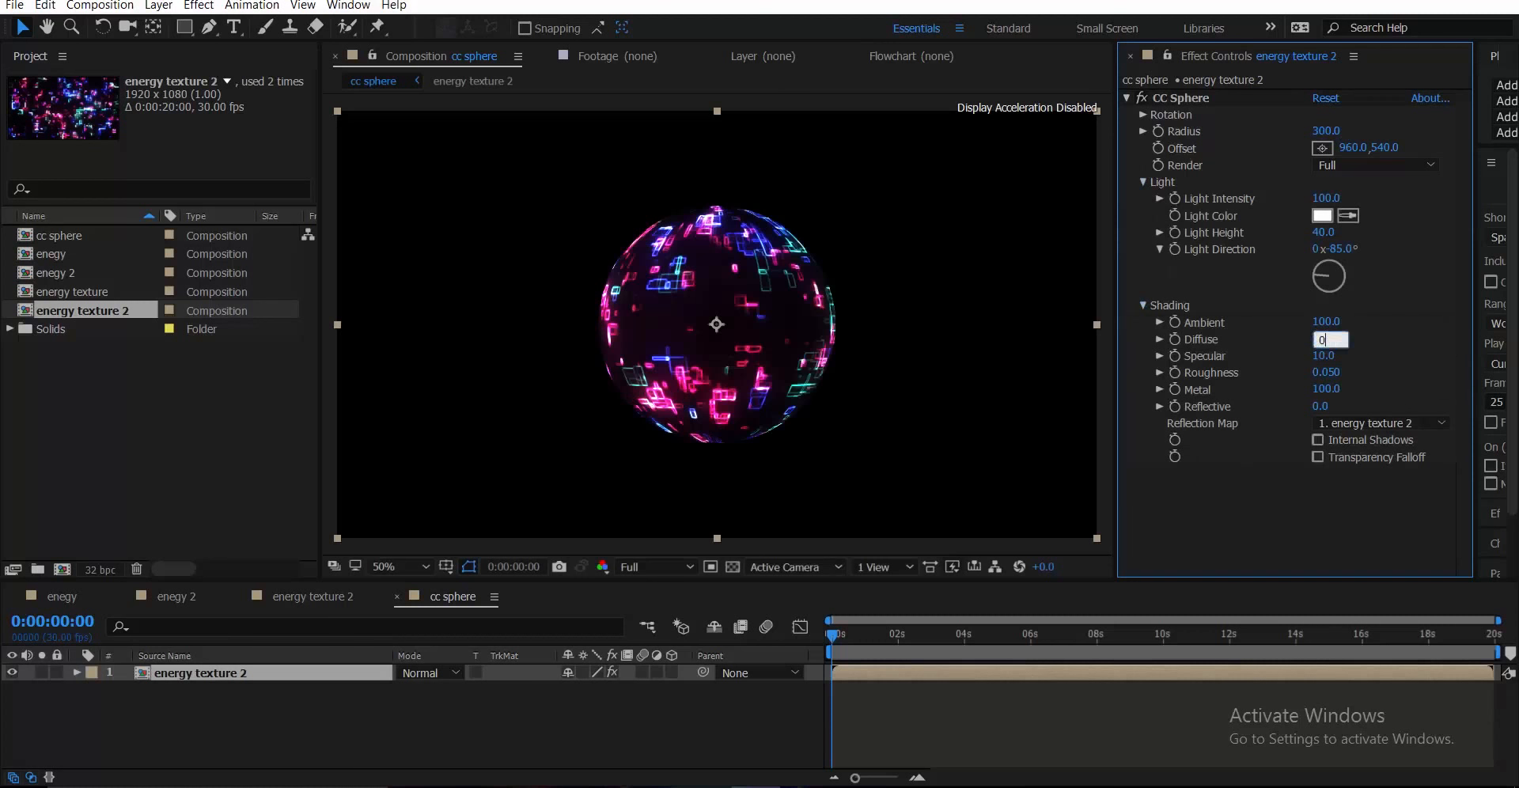
pyautogui.press('Return')
# - Set the CC Sphere radius to 400, and try a Reflective value of 72 before returning it to 0
pyautogui.click(1326, 130)
pyautogui.write('400')
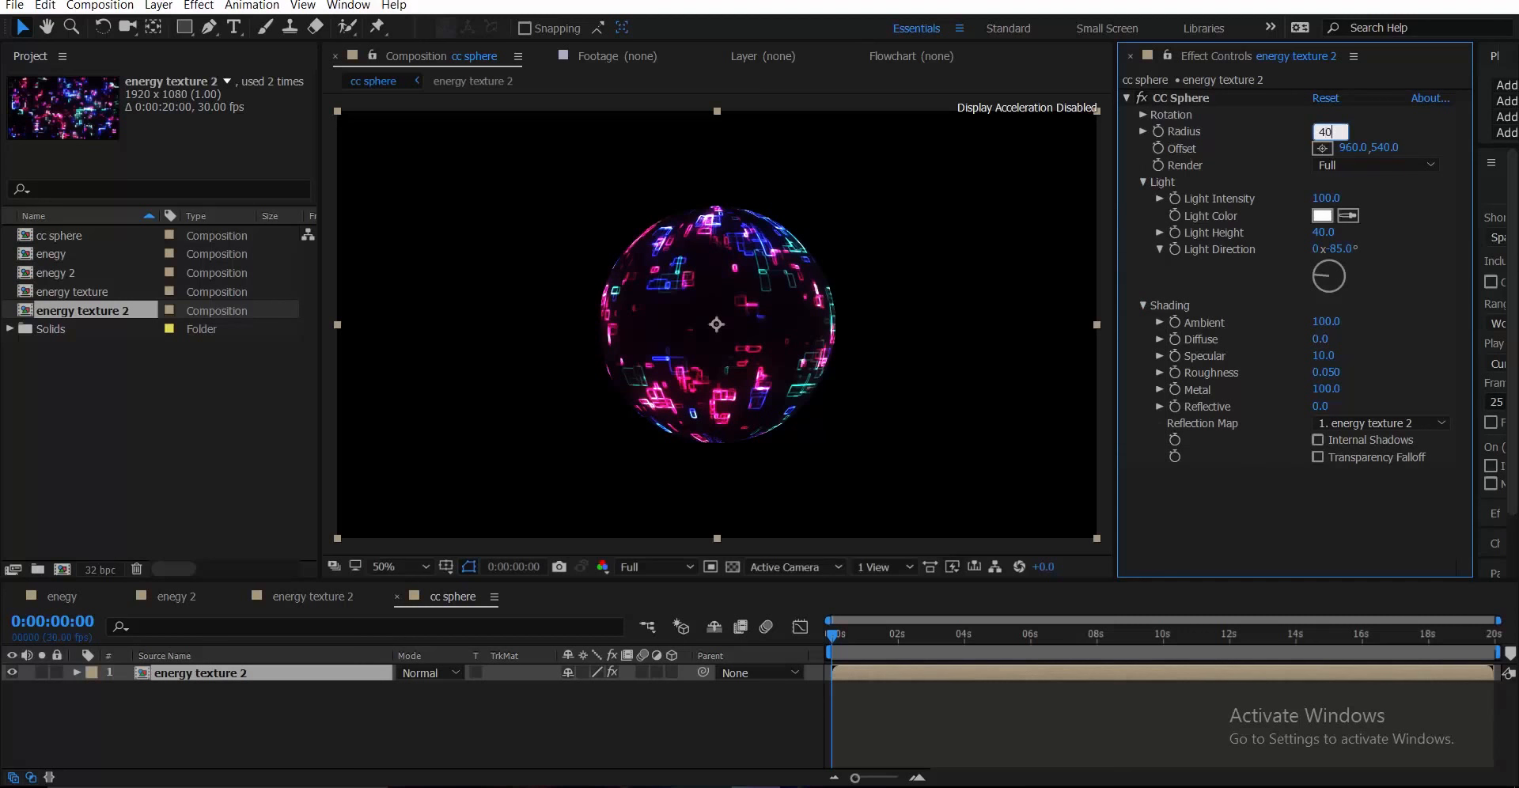
pyautogui.press('Return')
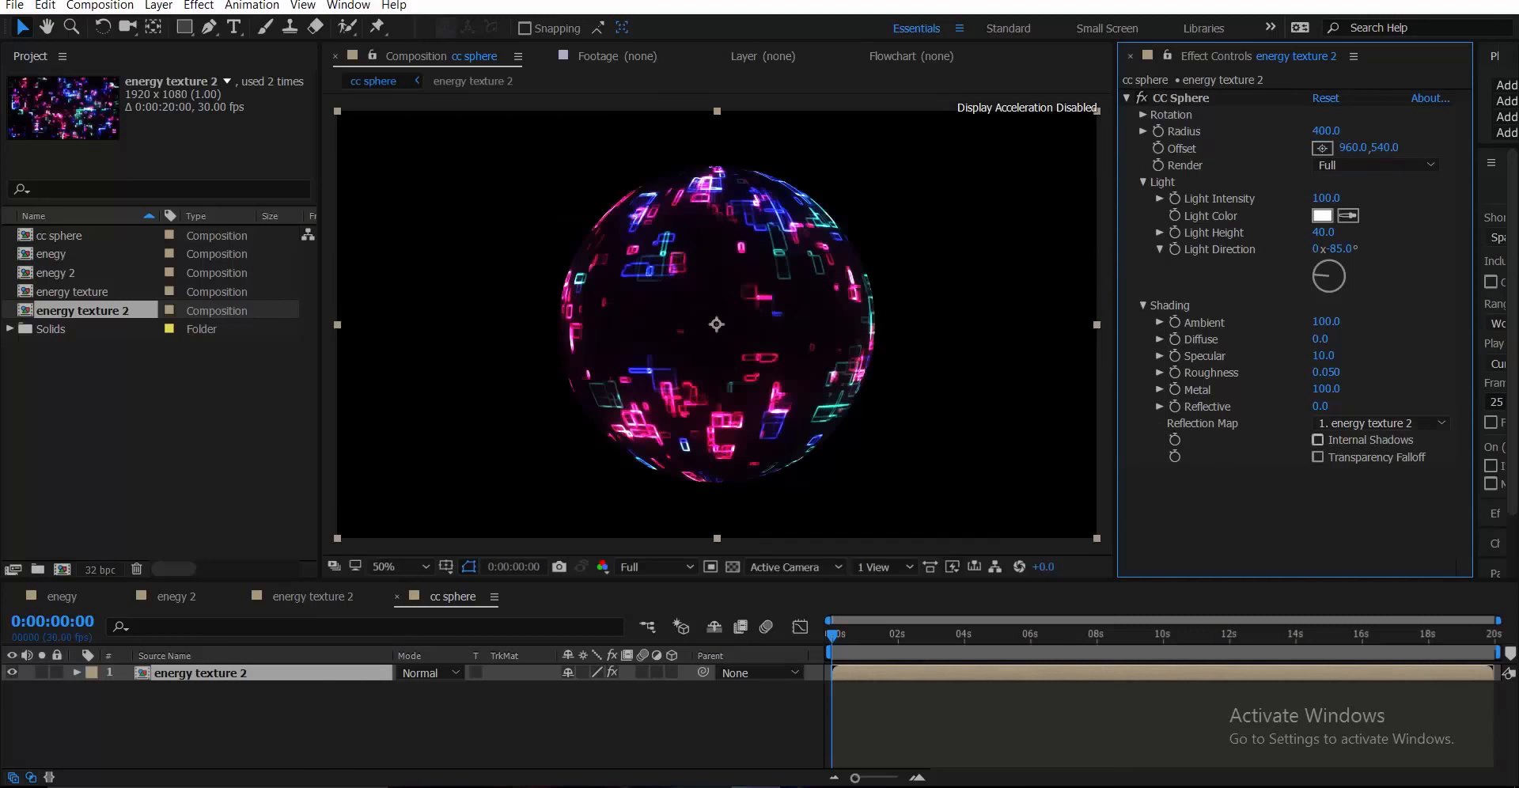
pyautogui.moveTo(1320, 407); pyautogui.dragTo(1377, 406)
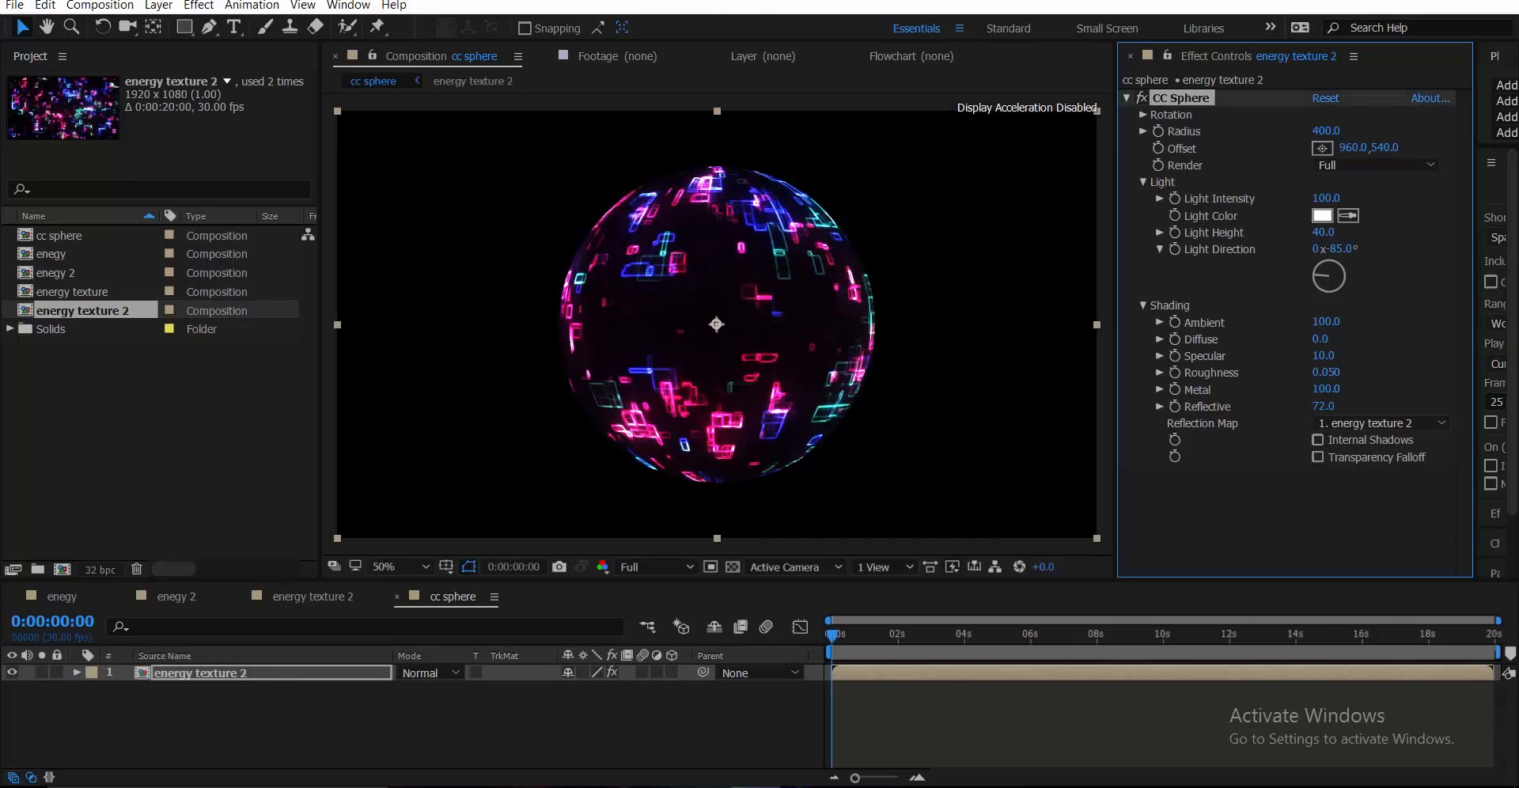
pyautogui.click(1323, 407)
pyautogui.write('0')
pyautogui.press('Return')
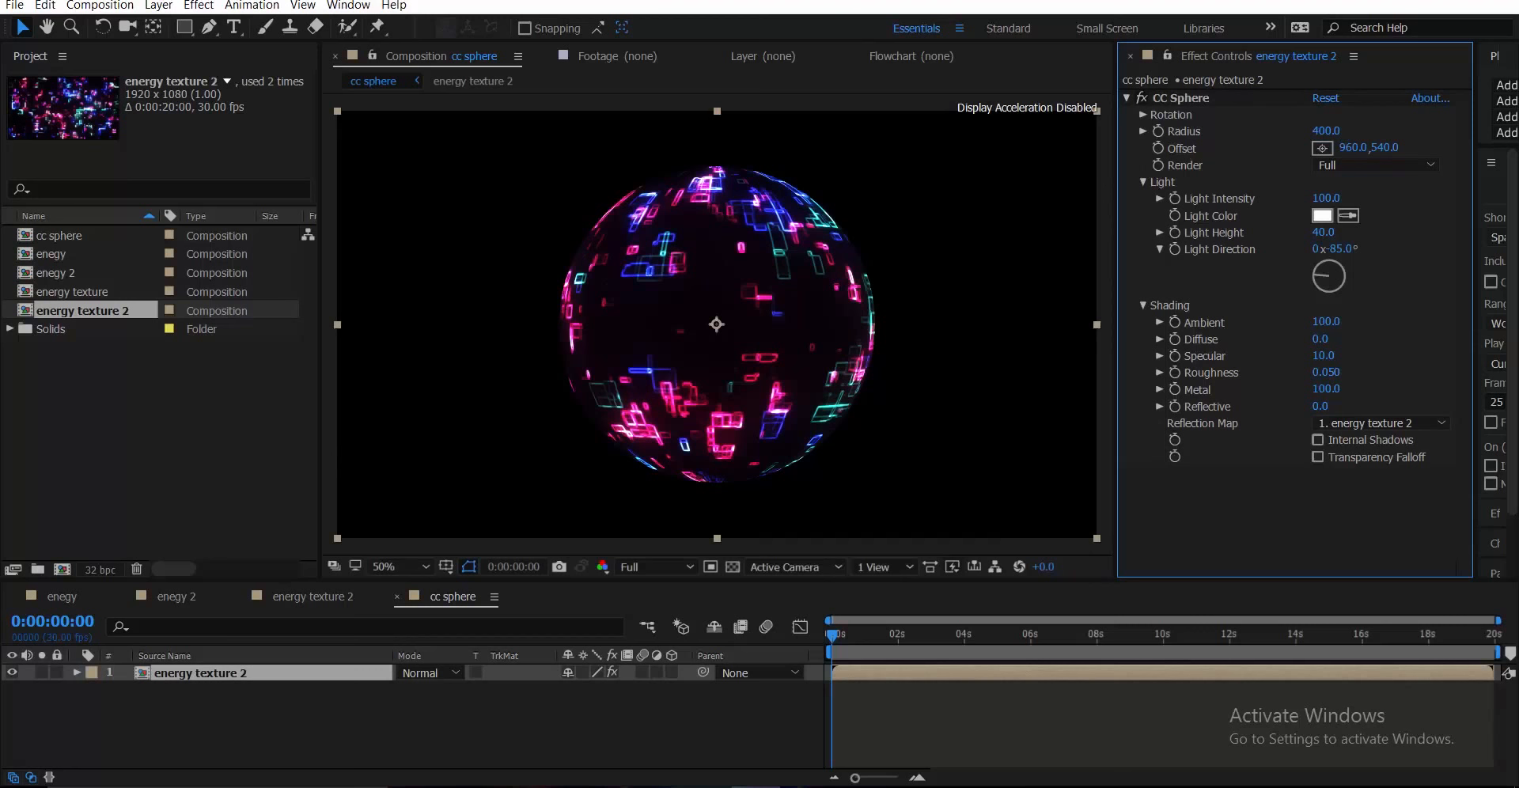
# - Try an X rotation of 82° on the sphere, inspect its pole up close, and reset the rotation to 0°
pyautogui.click(1143, 115)
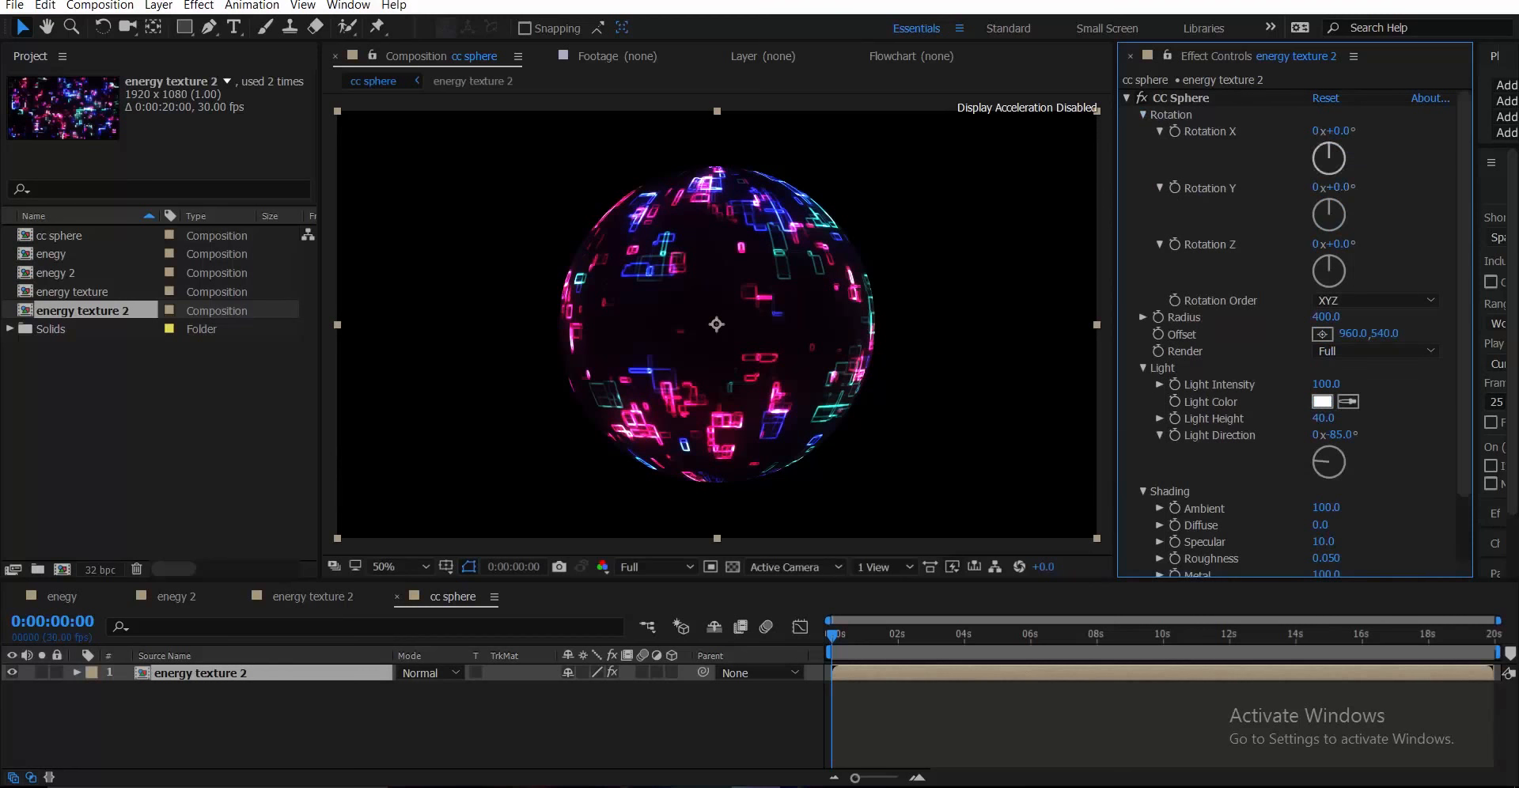
pyautogui.moveTo(1339, 131); pyautogui.dragTo(1403, 132)
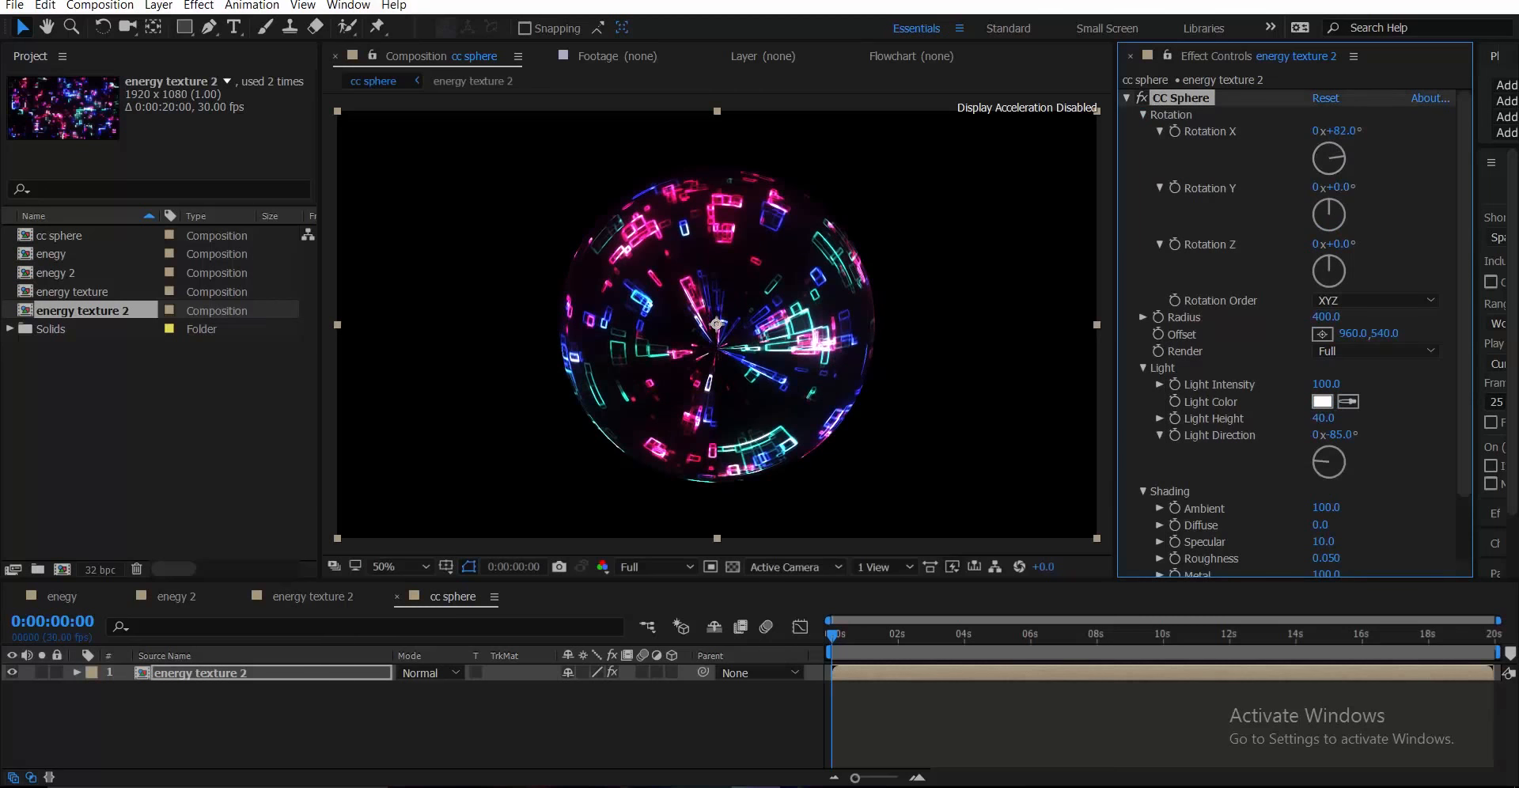
pyautogui.scroll(2, 717, 325)
pyautogui.scroll(-1, 716, 324)
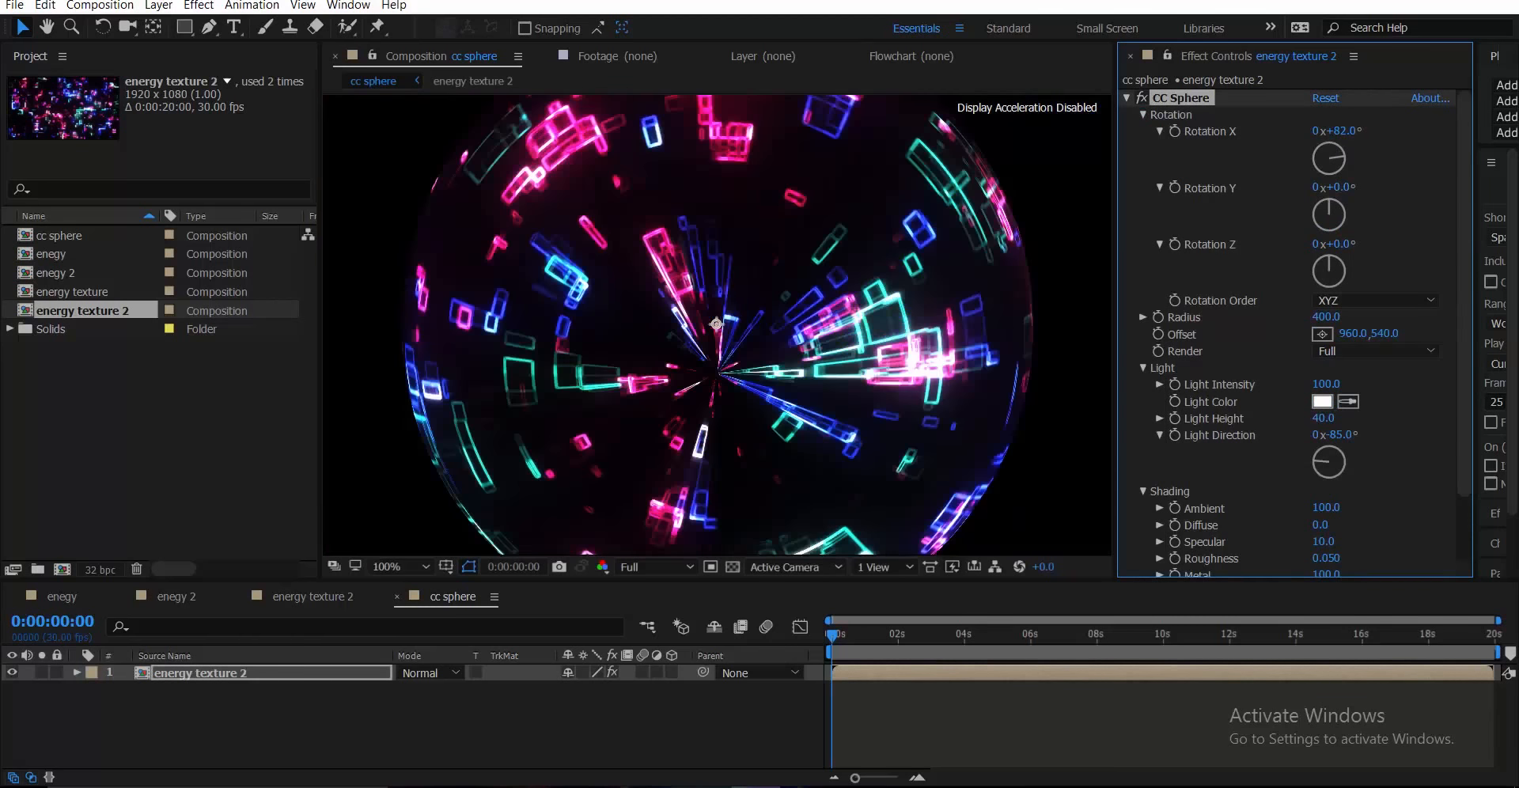
pyautogui.click(1342, 131)
pyautogui.write('0')
pyautogui.press('Return')
# - Remove the CC Sphere effect from the energy texture 2 layer
pyautogui.click(1180, 98)
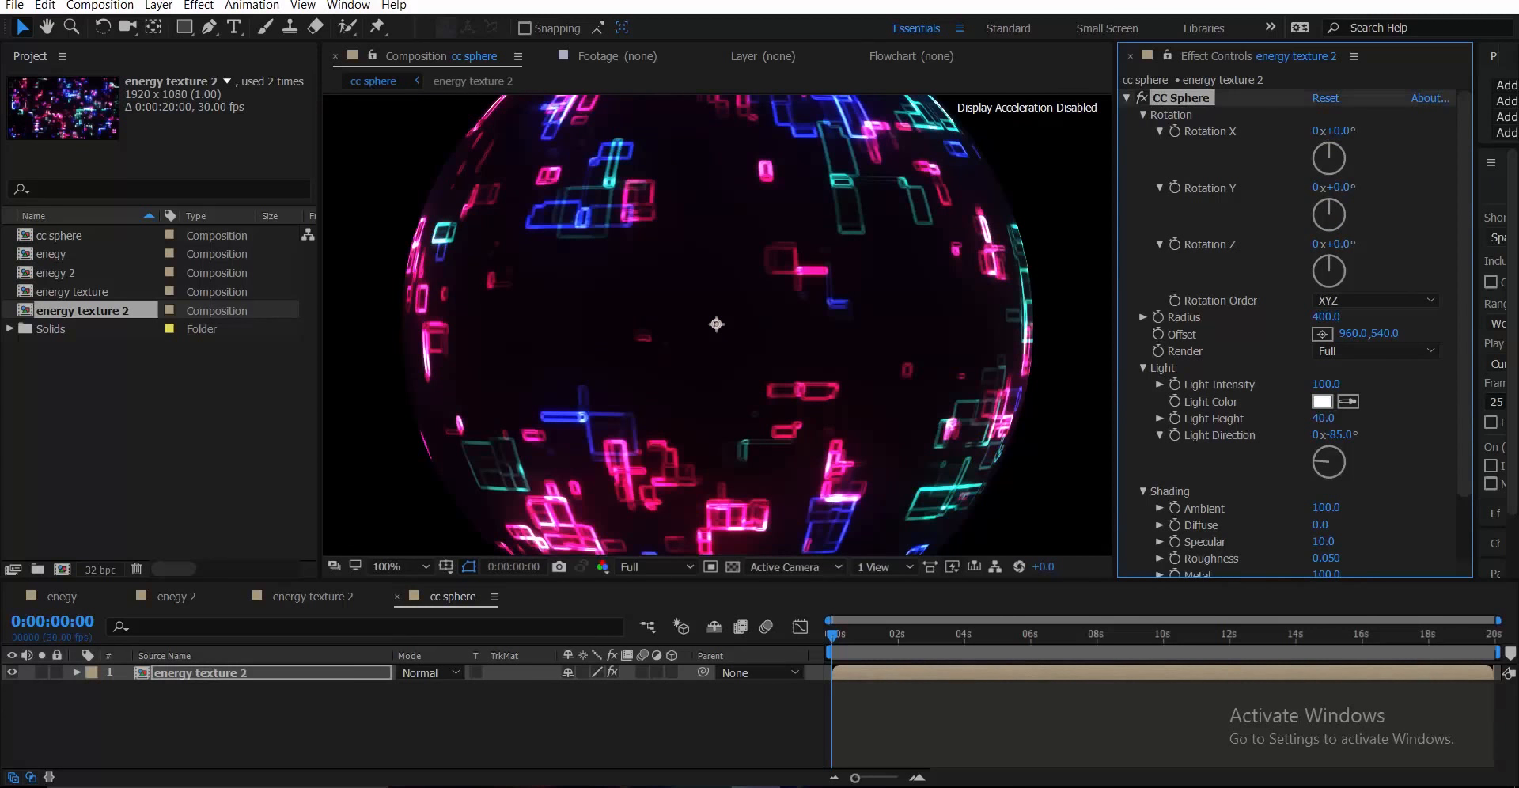
pyautogui.press('Delete')
pyautogui.scroll(-1, 717, 324)
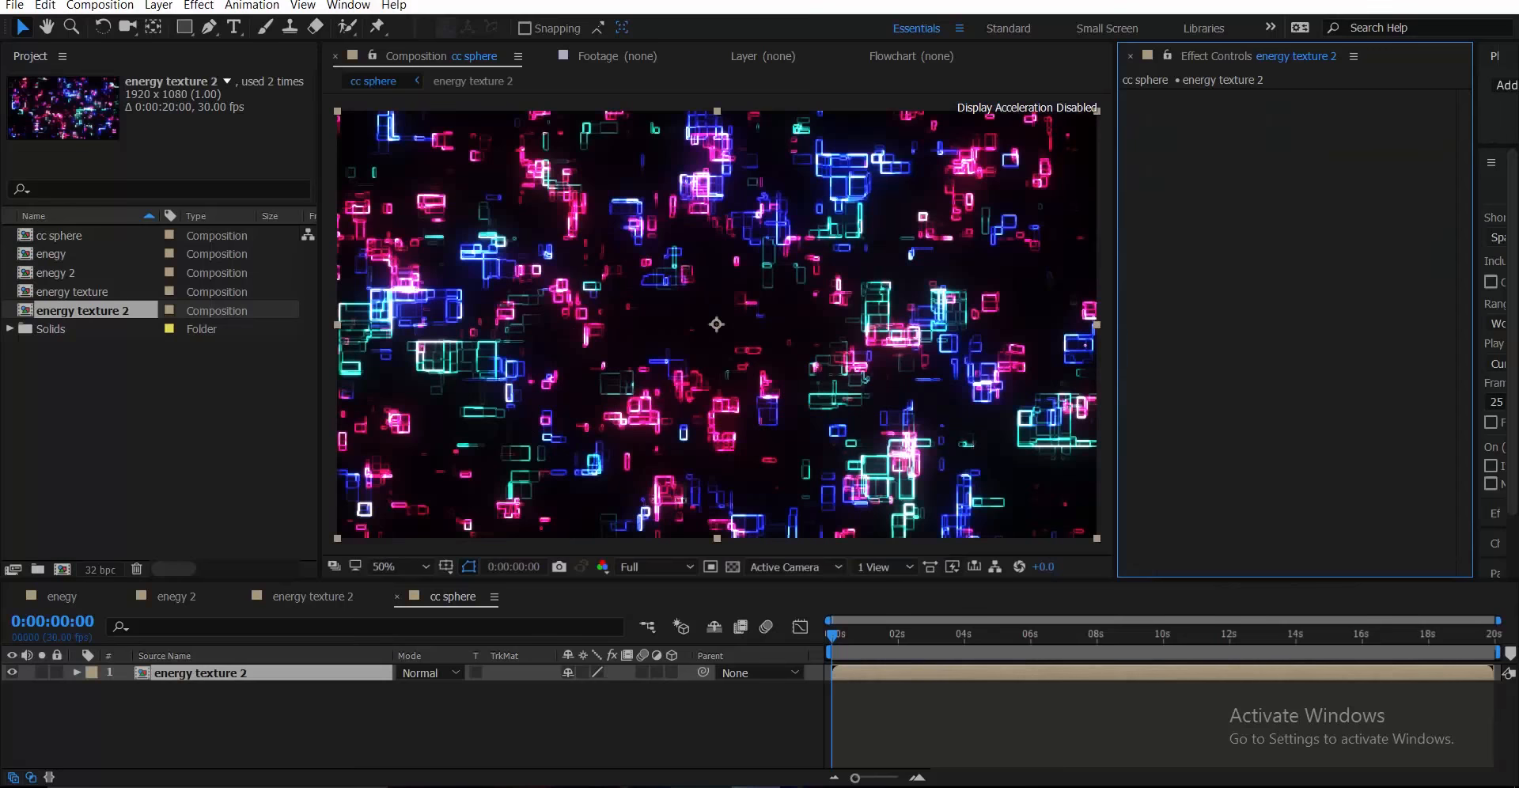
# - Try Optics Compensation with a field of view of 100 on the energy texture 2 layer, and remove the effect
pyautogui.hotkey('ctrl', 'space')
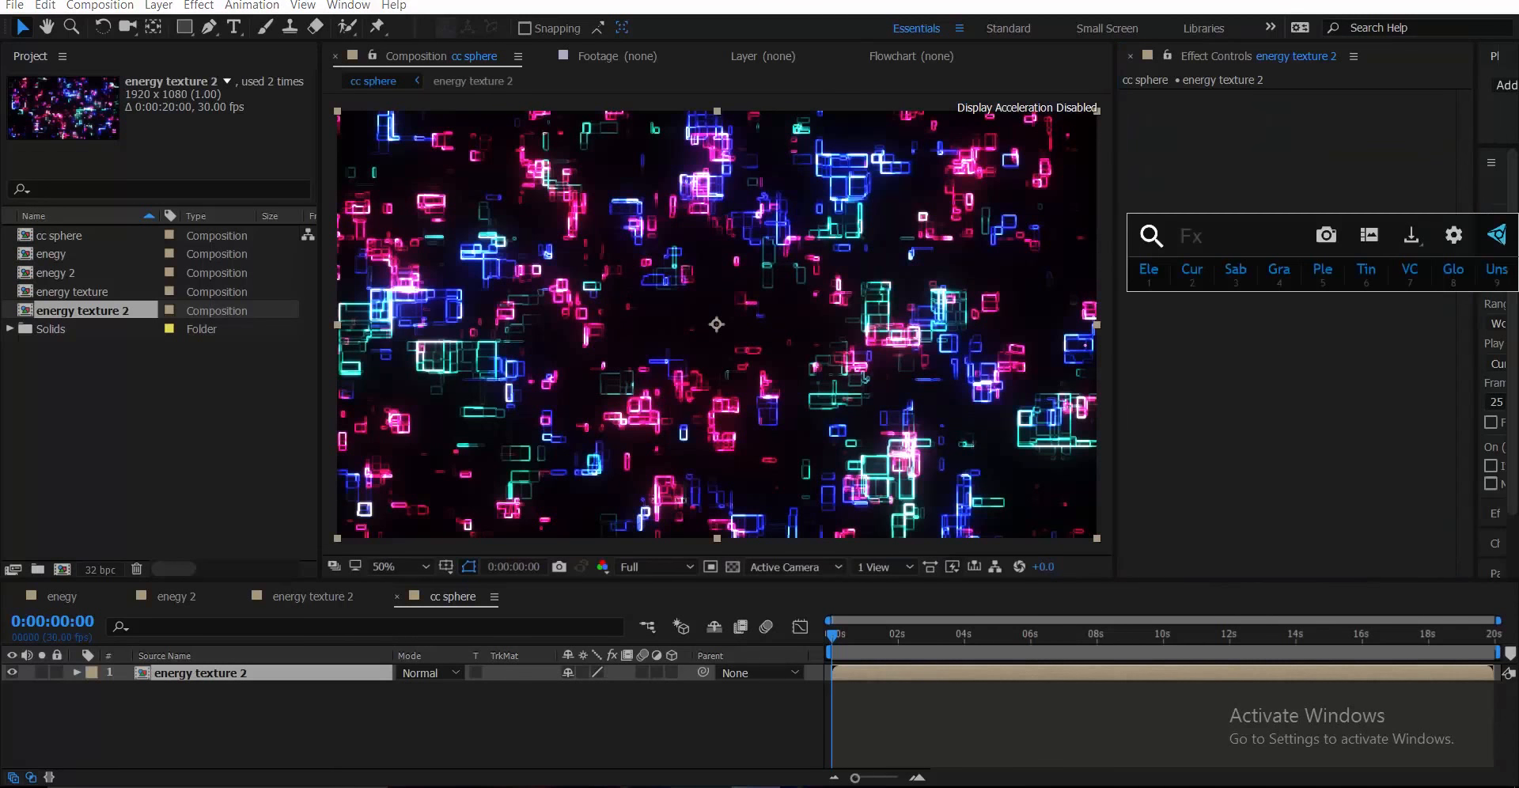
pyautogui.write('op')
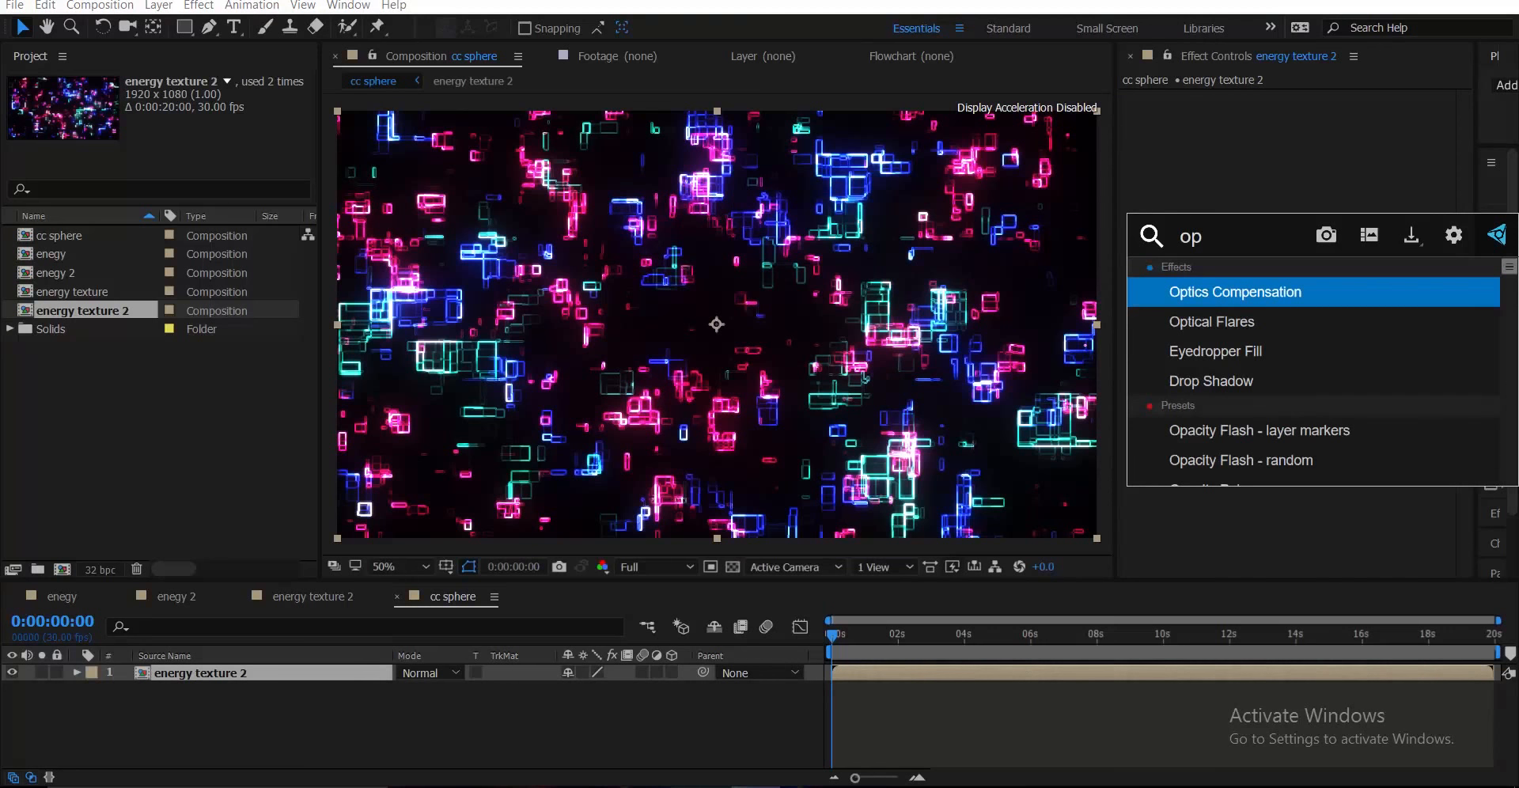
pyautogui.press('Return')
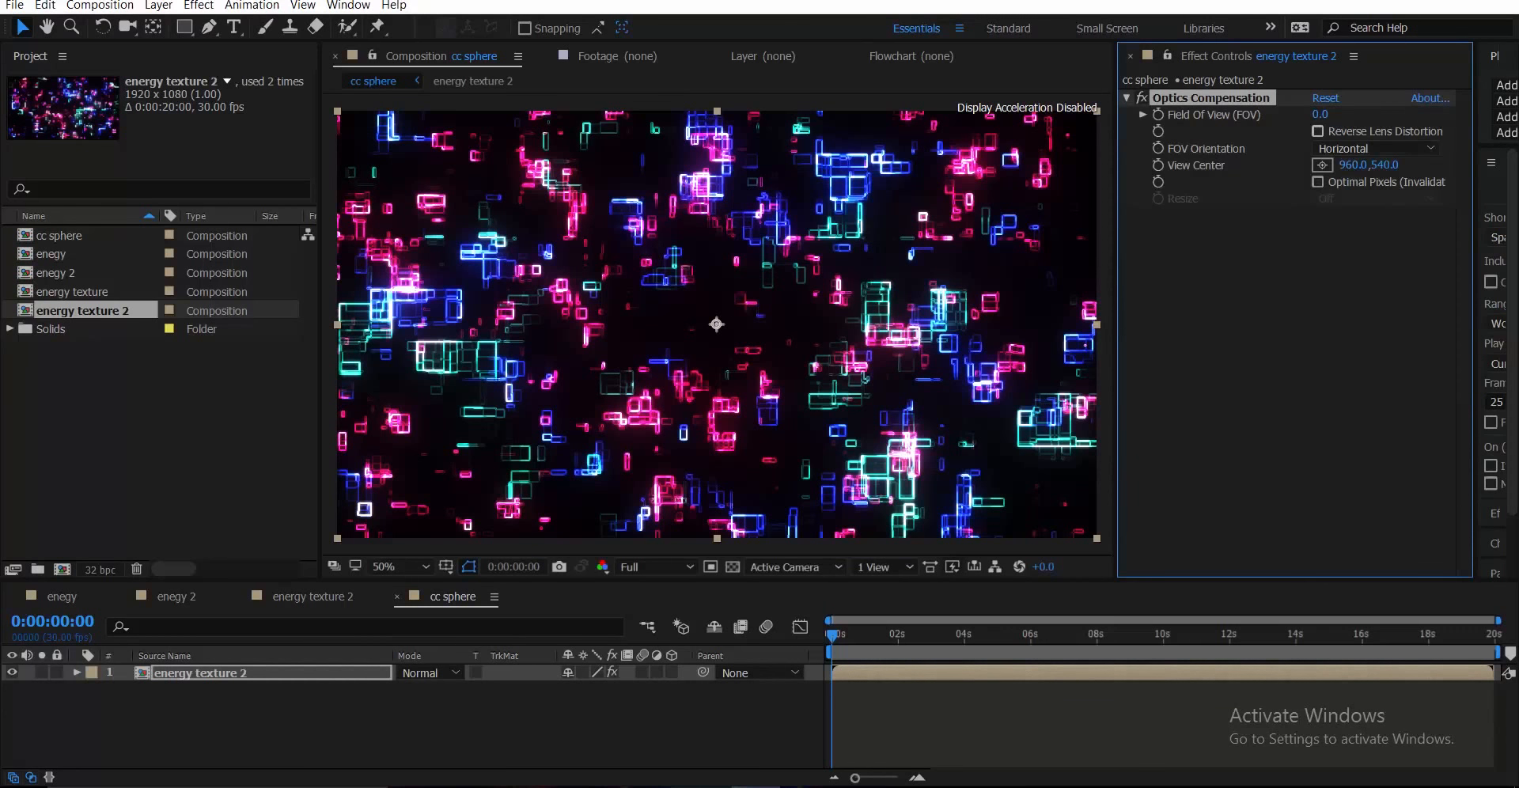
pyautogui.moveTo(1323, 115); pyautogui.dragTo(1517, 115)
pyautogui.click(1324, 115)
pyautogui.write('100')
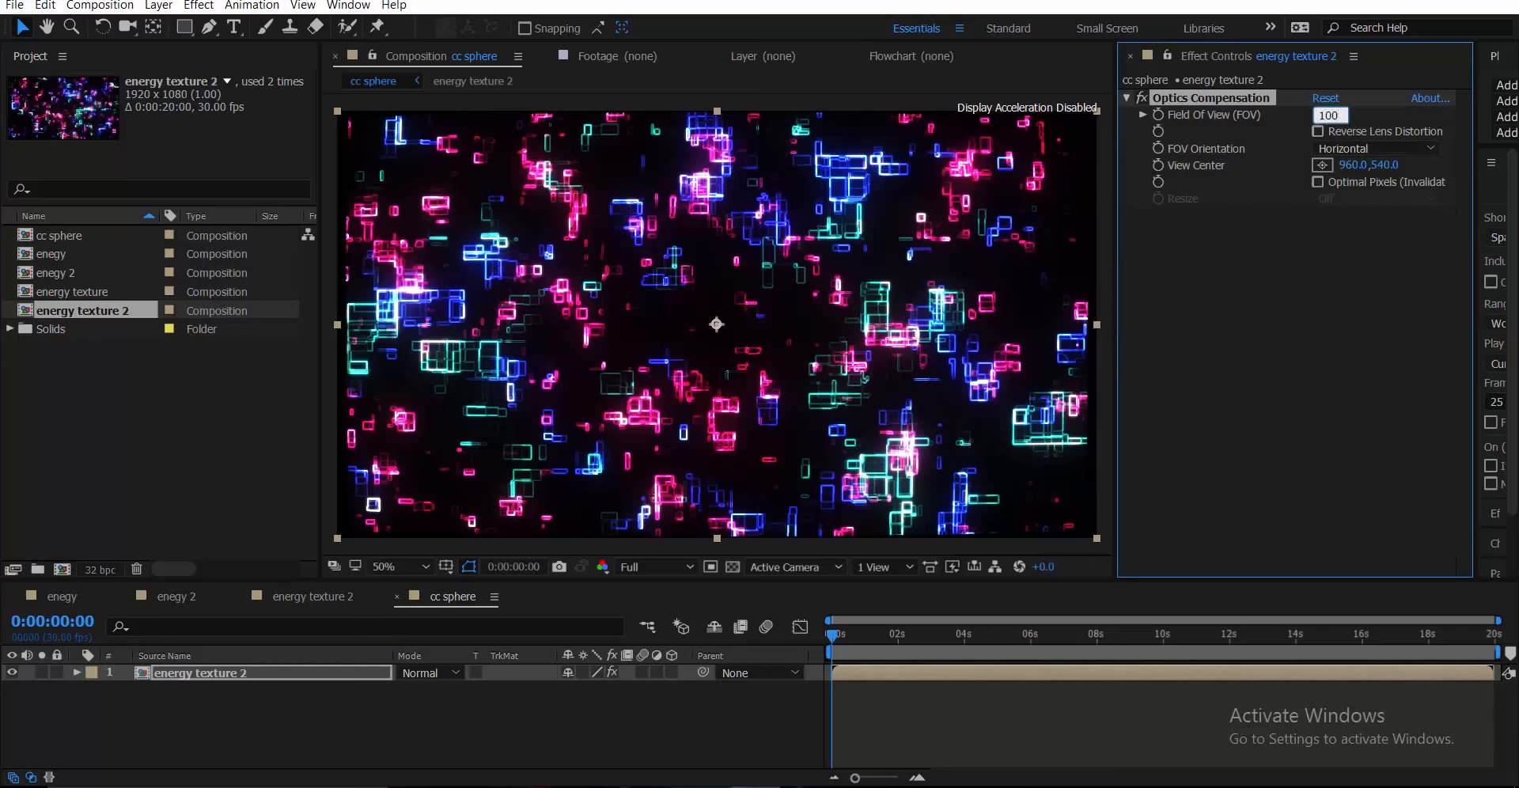
pyautogui.press('Return')
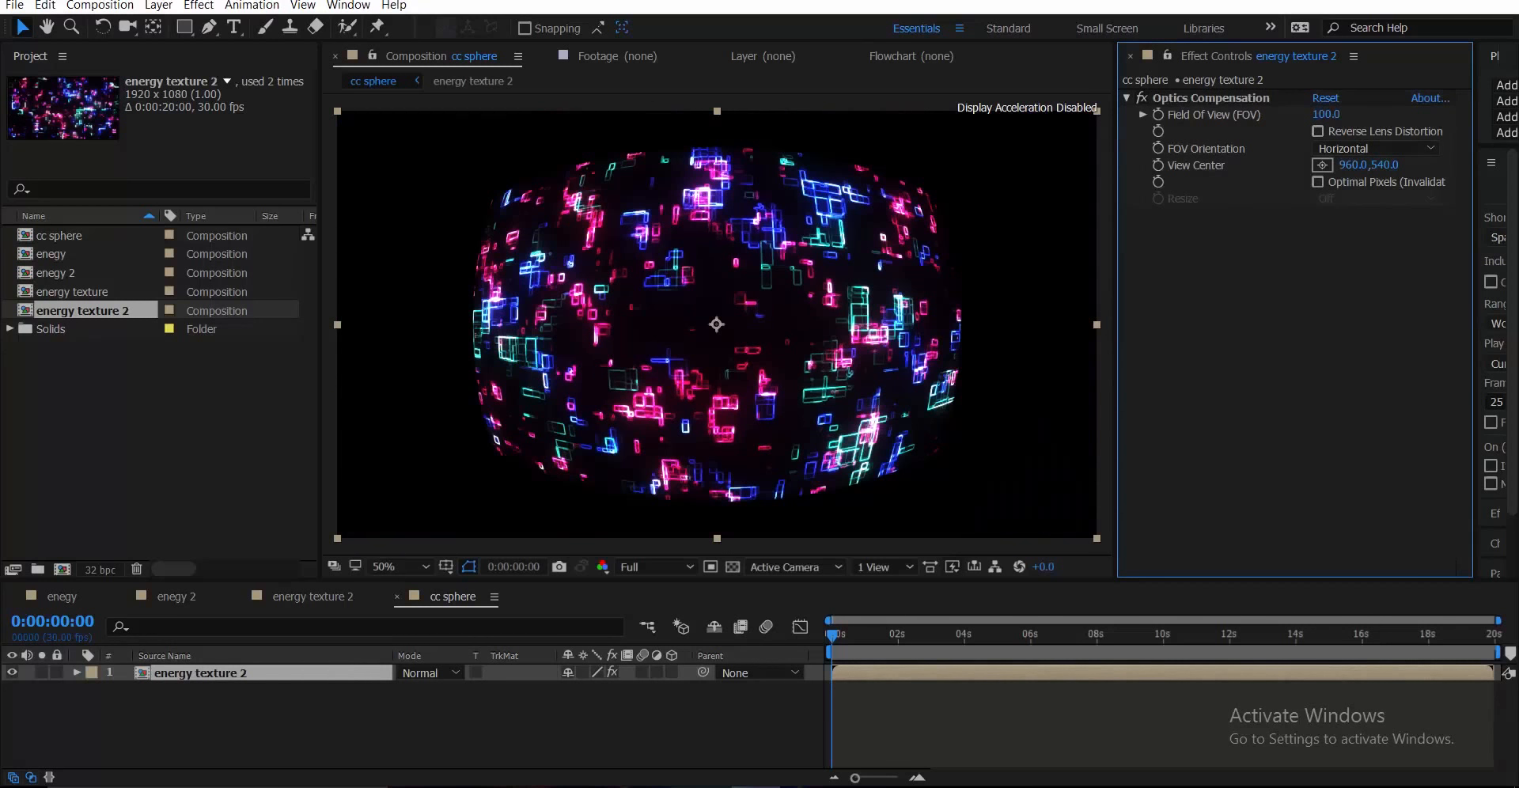
pyautogui.click(1211, 98)
pyautogui.press('Delete')
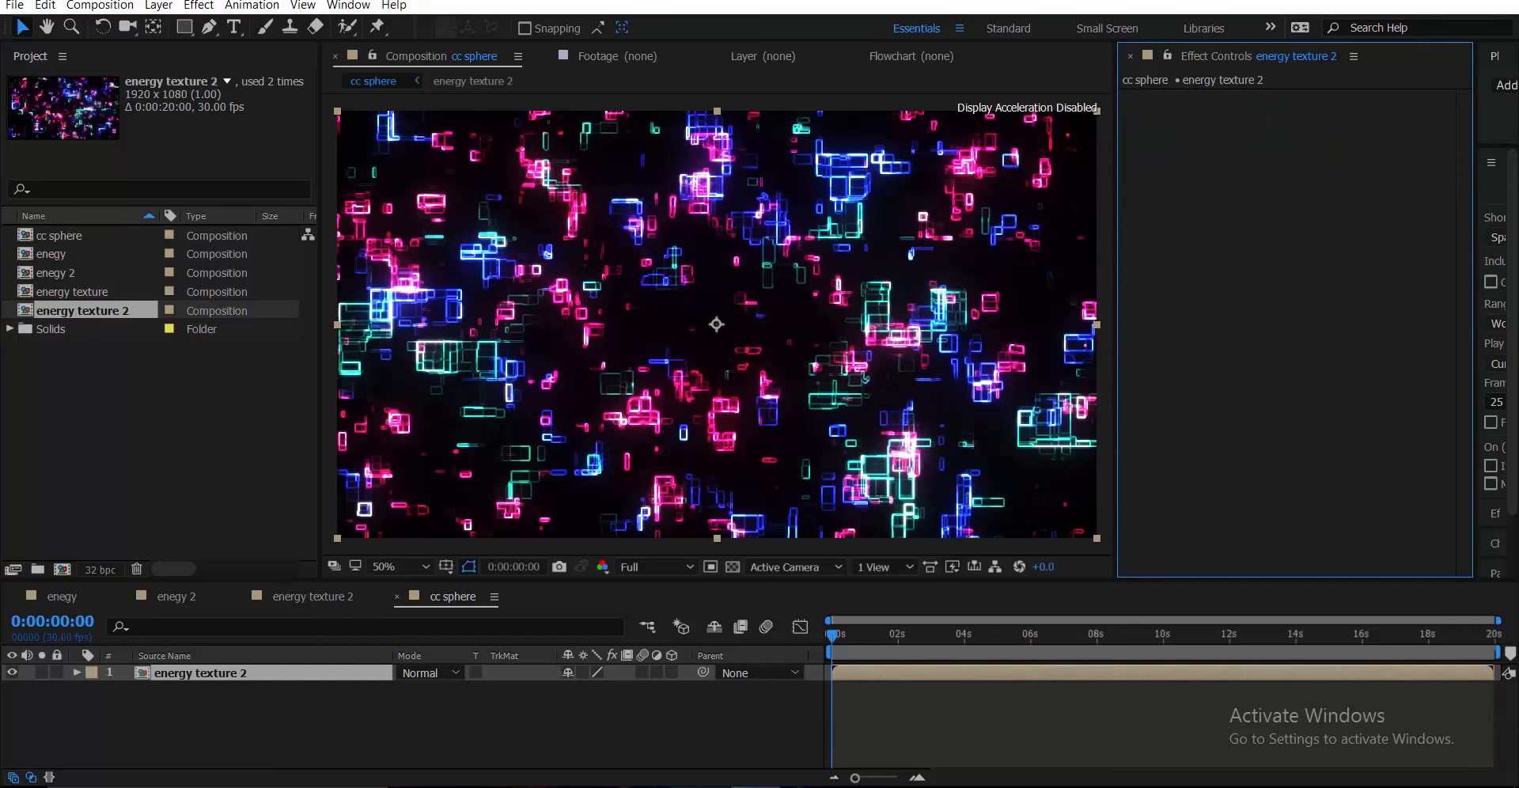
# - Apply the Polar Coordinates effect to the energy texture 2 layer, using 100% interpolation and Polar to Rect conversion
pyautogui.hotkey('ctrl', 'space')
pyautogui.write('po')
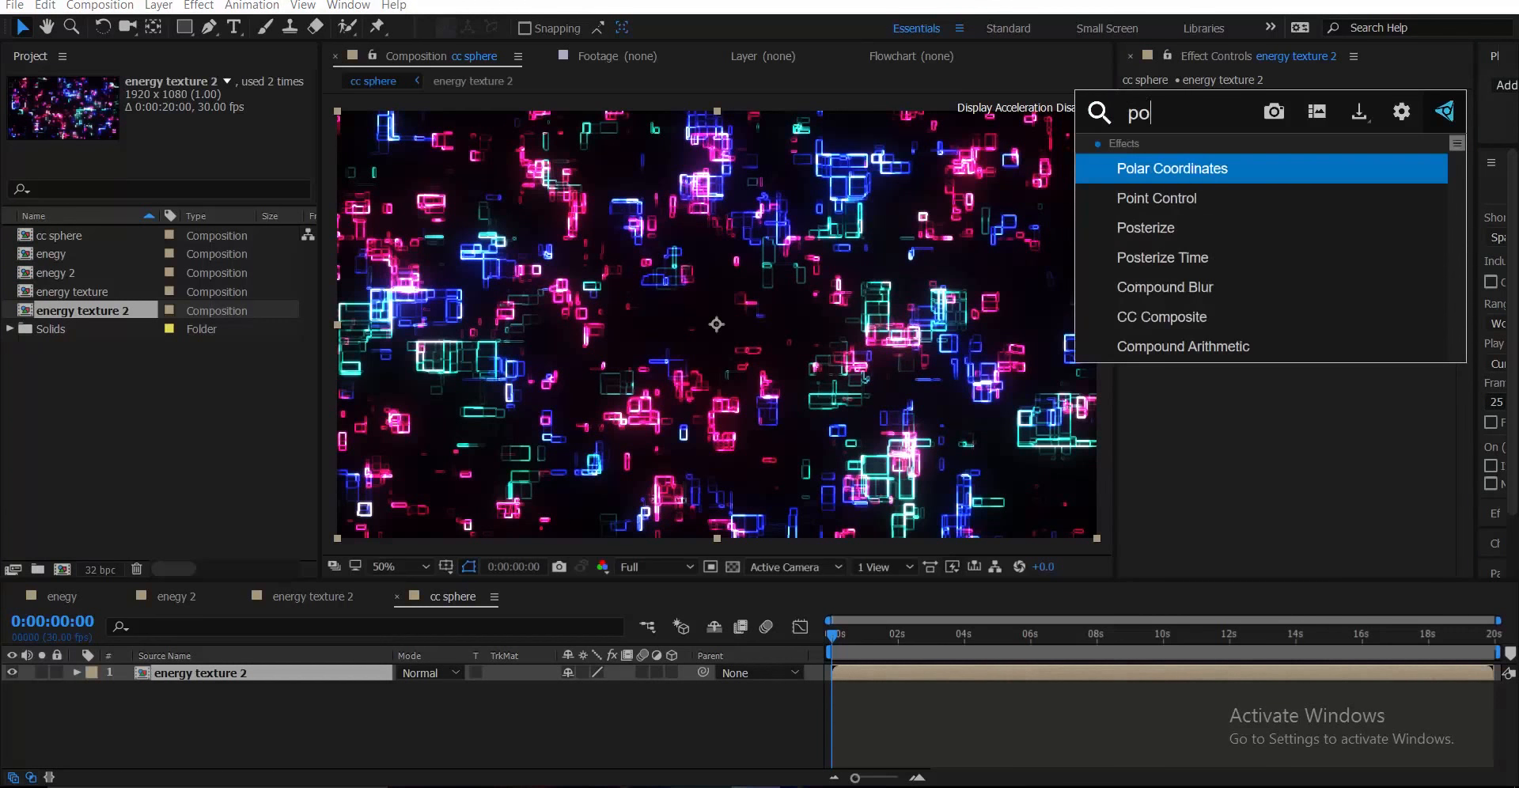
pyautogui.press('Return')
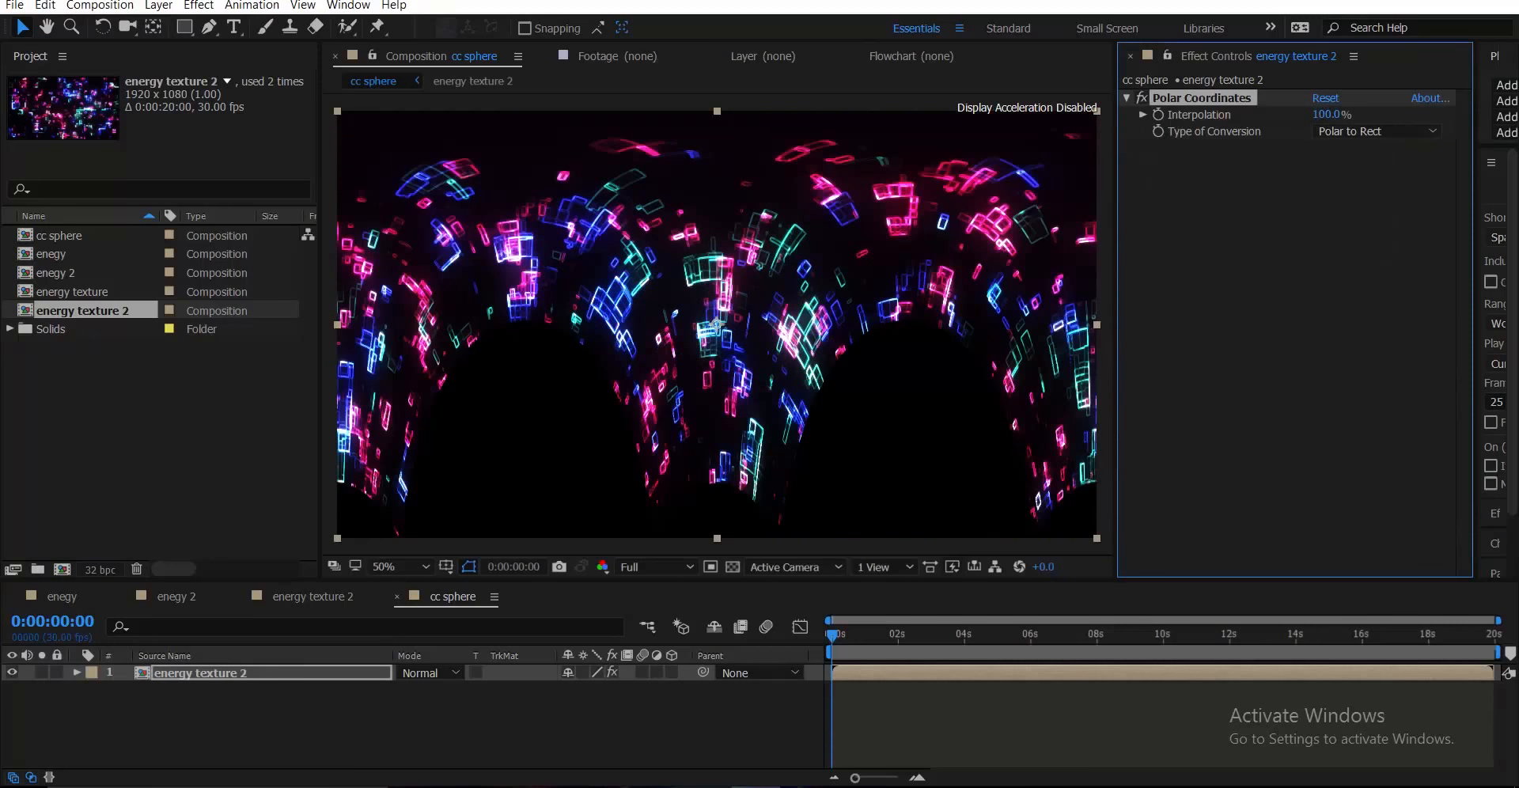
# - Duplicate the energy texture 2 layer and flip the upper copy vertically
pyautogui.hotkey('ctrl', 'd')
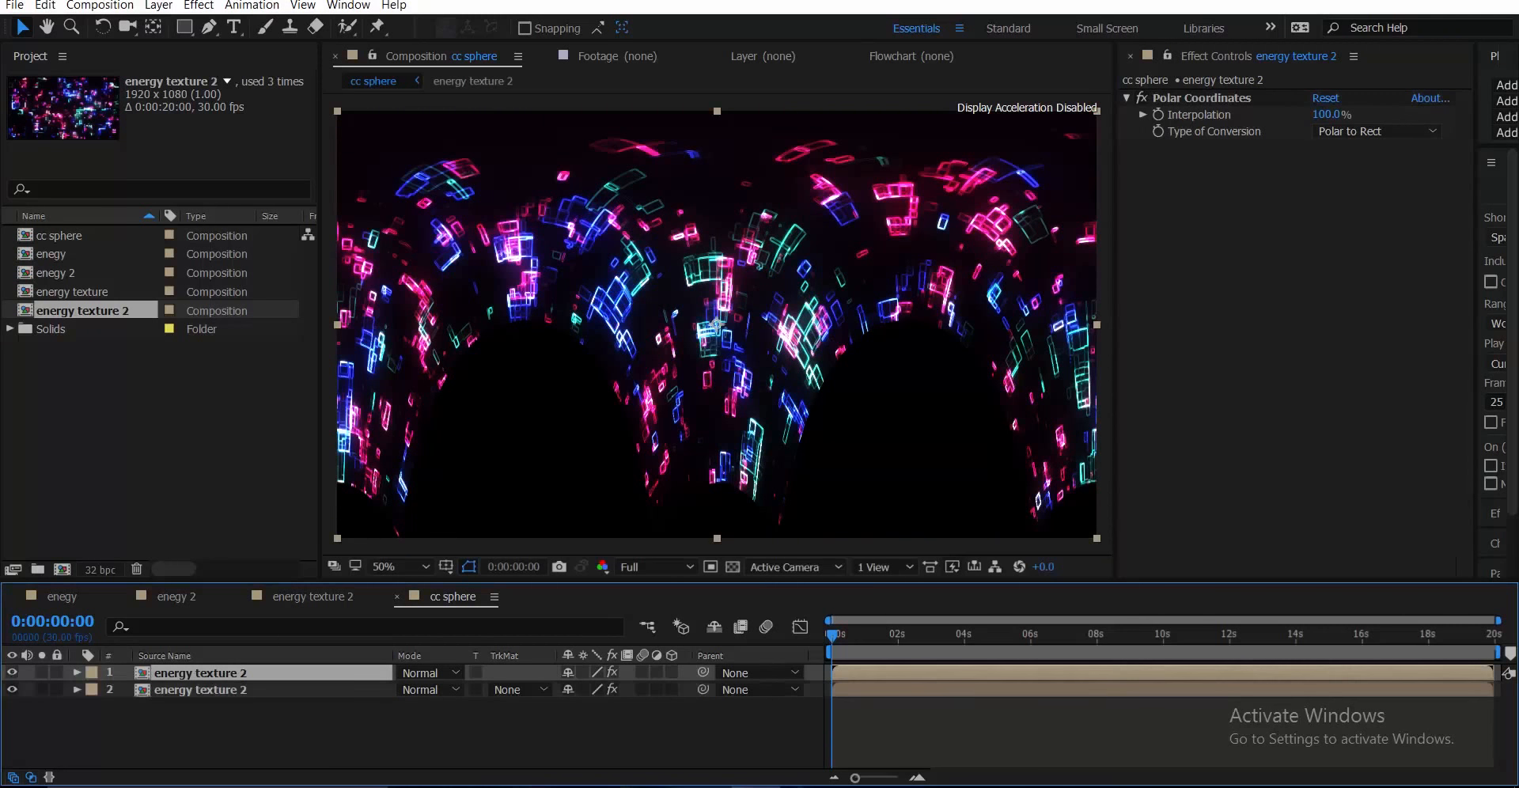
pyautogui.moveTo(717, 111); pyautogui.dragTo(717, 543)
# - Apply the Linear Wipe effect to the flipped energy texture 2 copy and set Transition Completion to 24%
pyautogui.click(1274, 269)
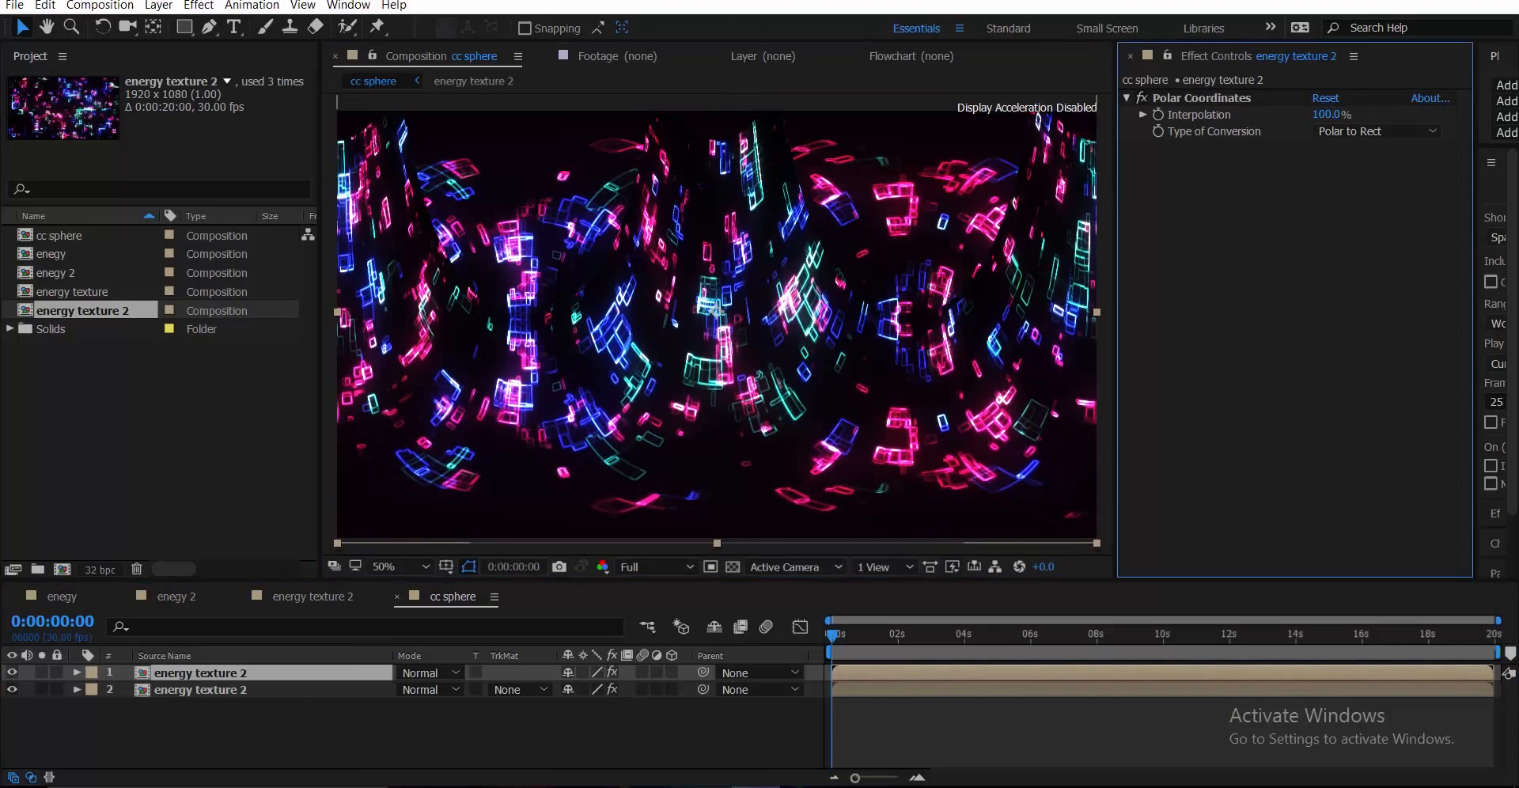
pyautogui.hotkey('ctrl', 'space')
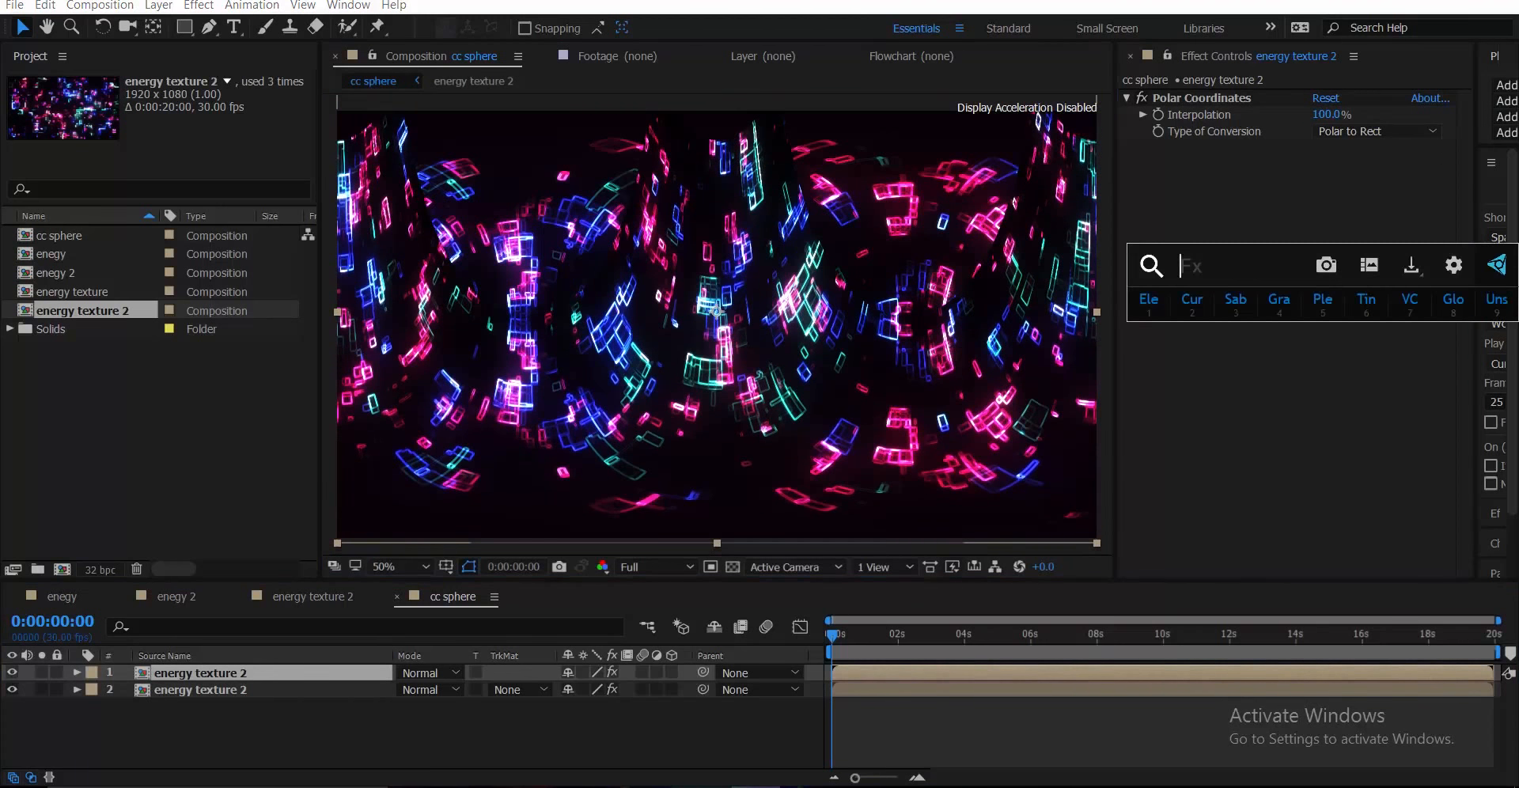
pyautogui.write('i')
pyautogui.press('BackSpace')
pyautogui.write('line')
pyautogui.press('Down')
pyautogui.press('Return')
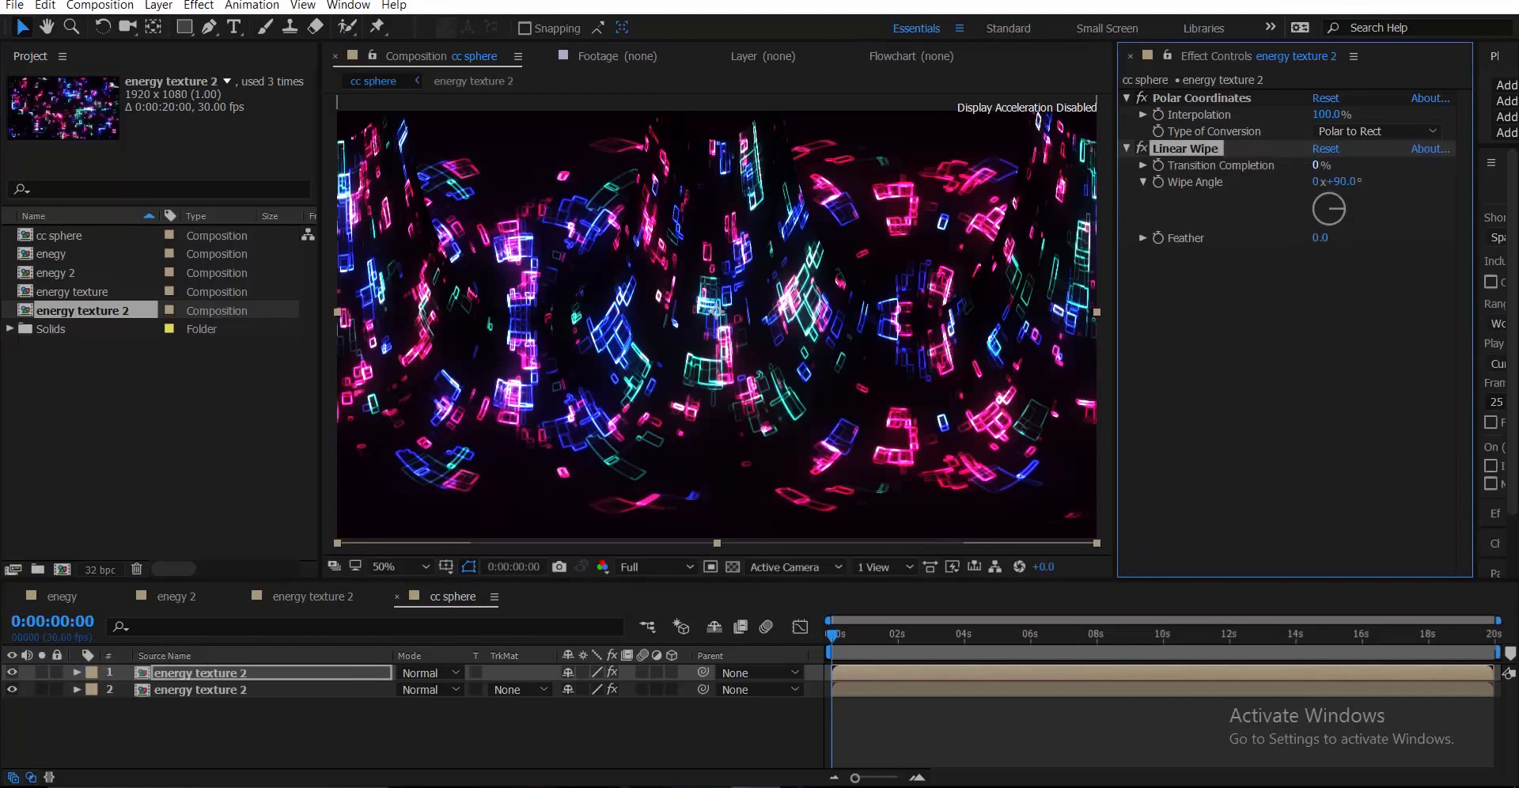
pyautogui.moveTo(1321, 165); pyautogui.dragTo(1335, 166)
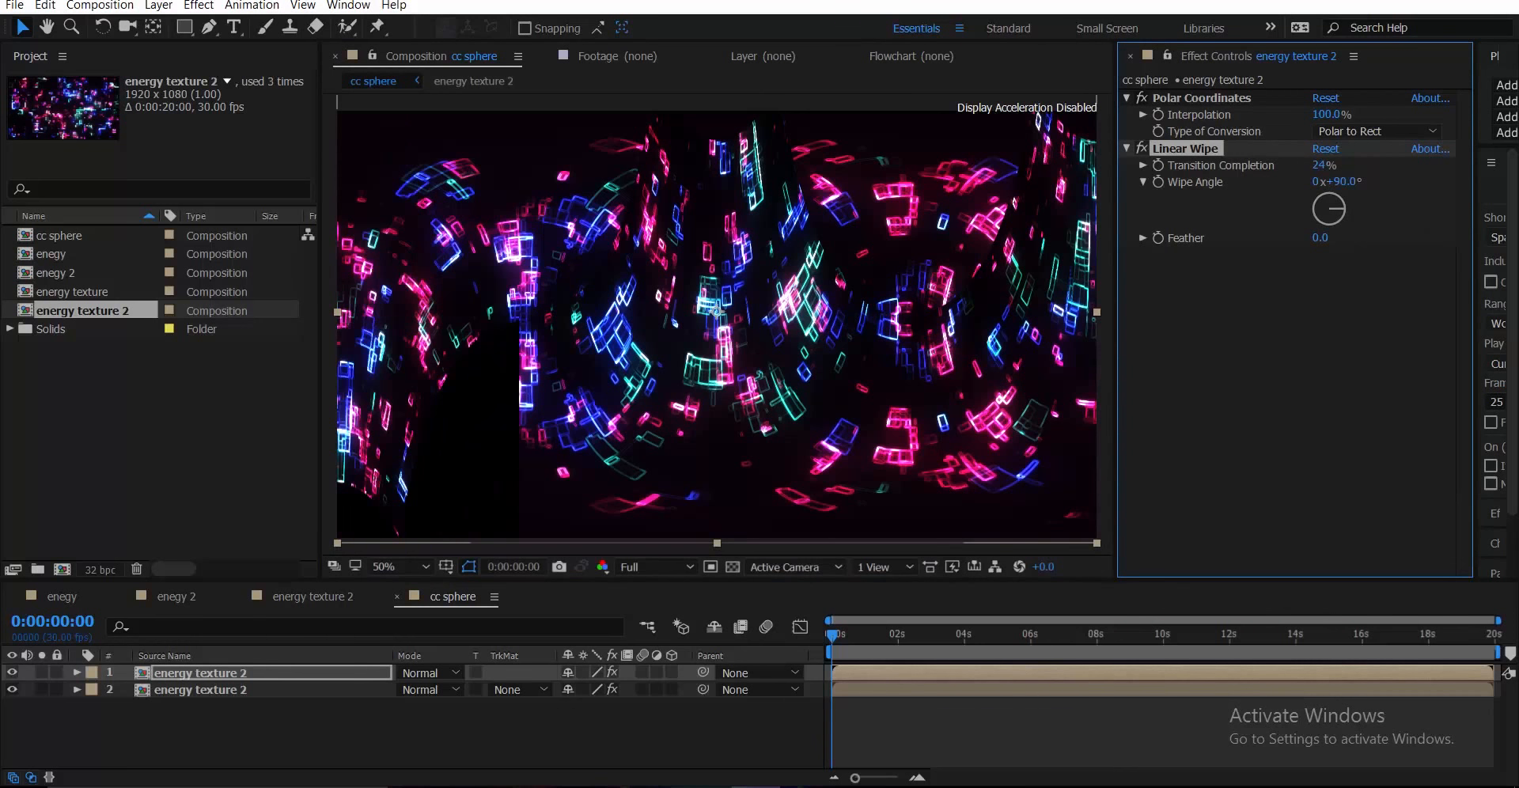
# - Set the Linear Wipe on the flipped copy to a 0° wipe angle, 49% Transition Completion and a Feather of 25
pyautogui.click(1340, 182)
pyautogui.write('0')
pyautogui.press('Return')
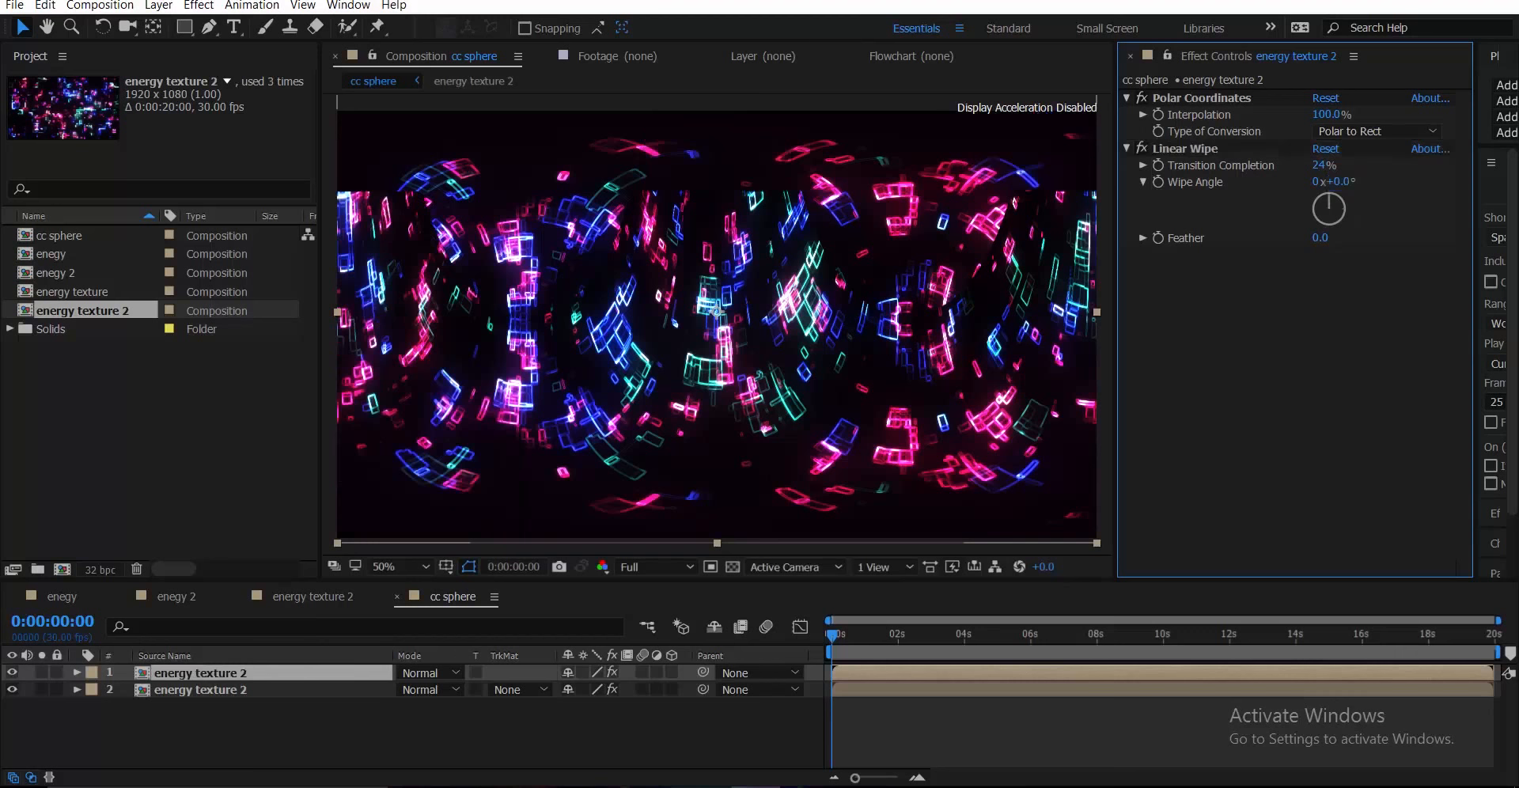
pyautogui.moveTo(1318, 165)
pyautogui.mouseDown()
pyautogui.moveTo(1300, 165)
pyautogui.moveTo(1340, 165)
pyautogui.moveTo(1316, 165)
pyautogui.mouseUp()
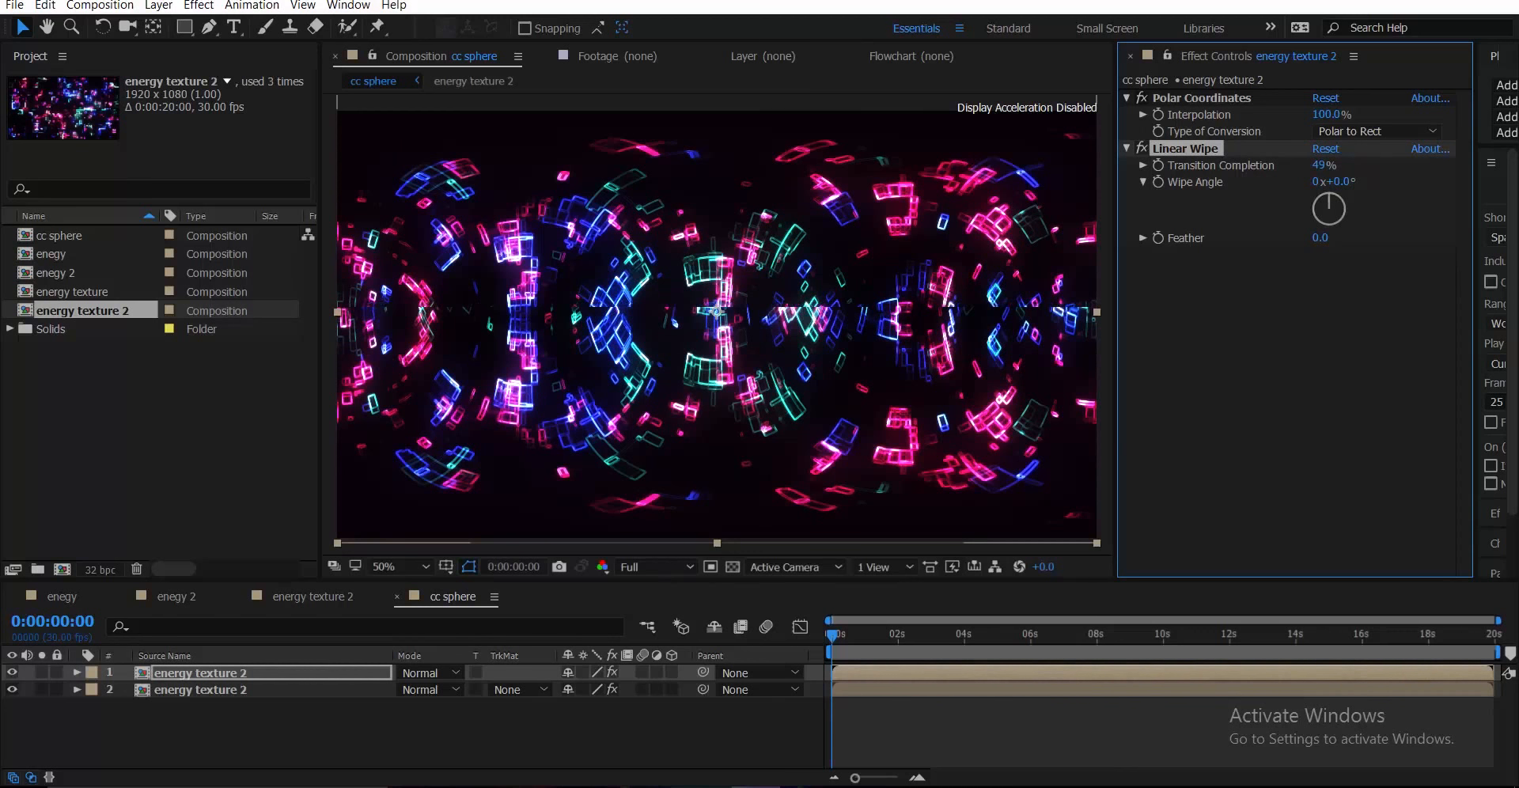
pyautogui.moveTo(1320, 237); pyautogui.dragTo(1374, 238)
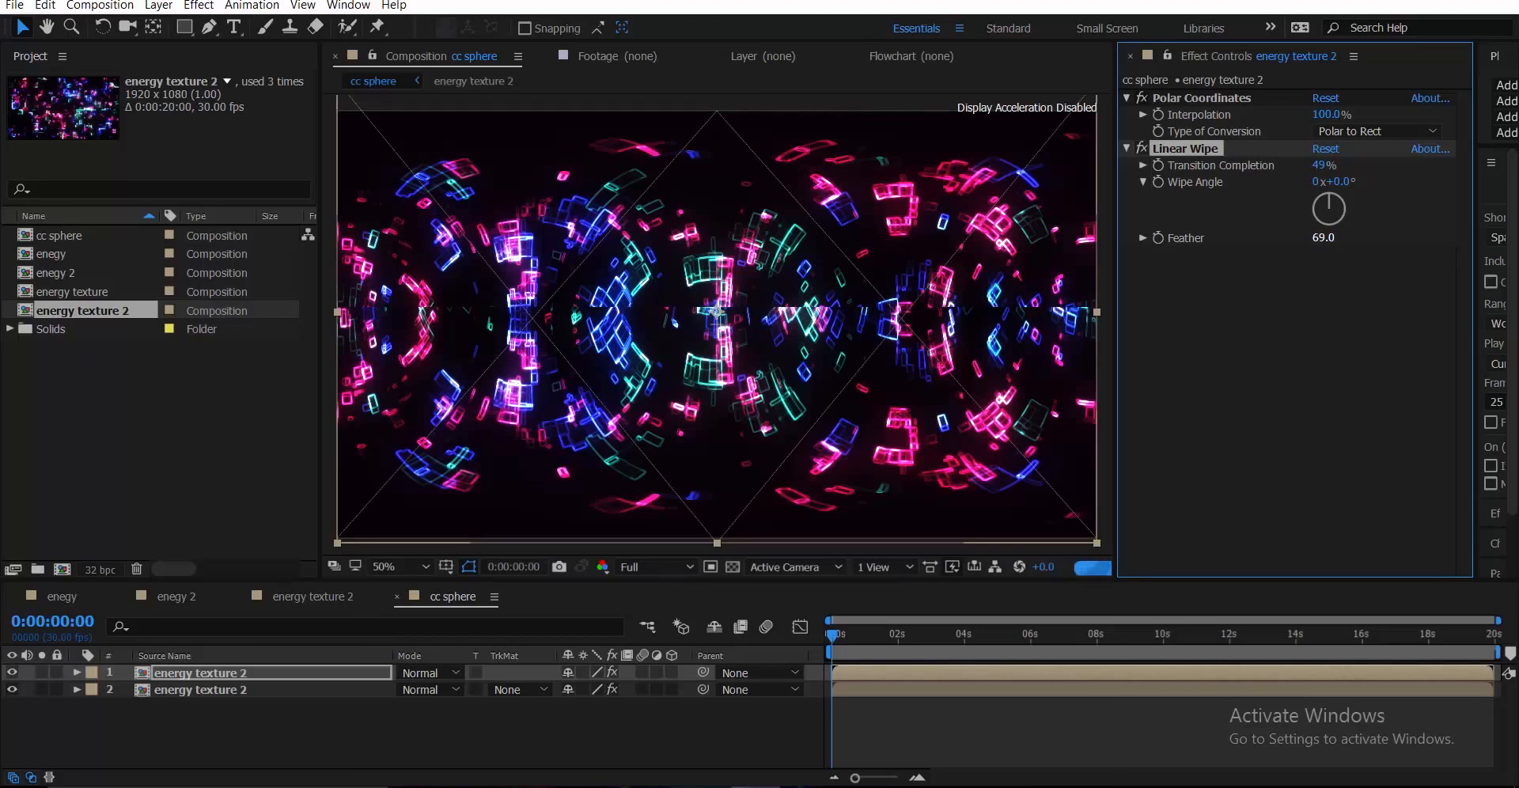
pyautogui.click(1324, 238)
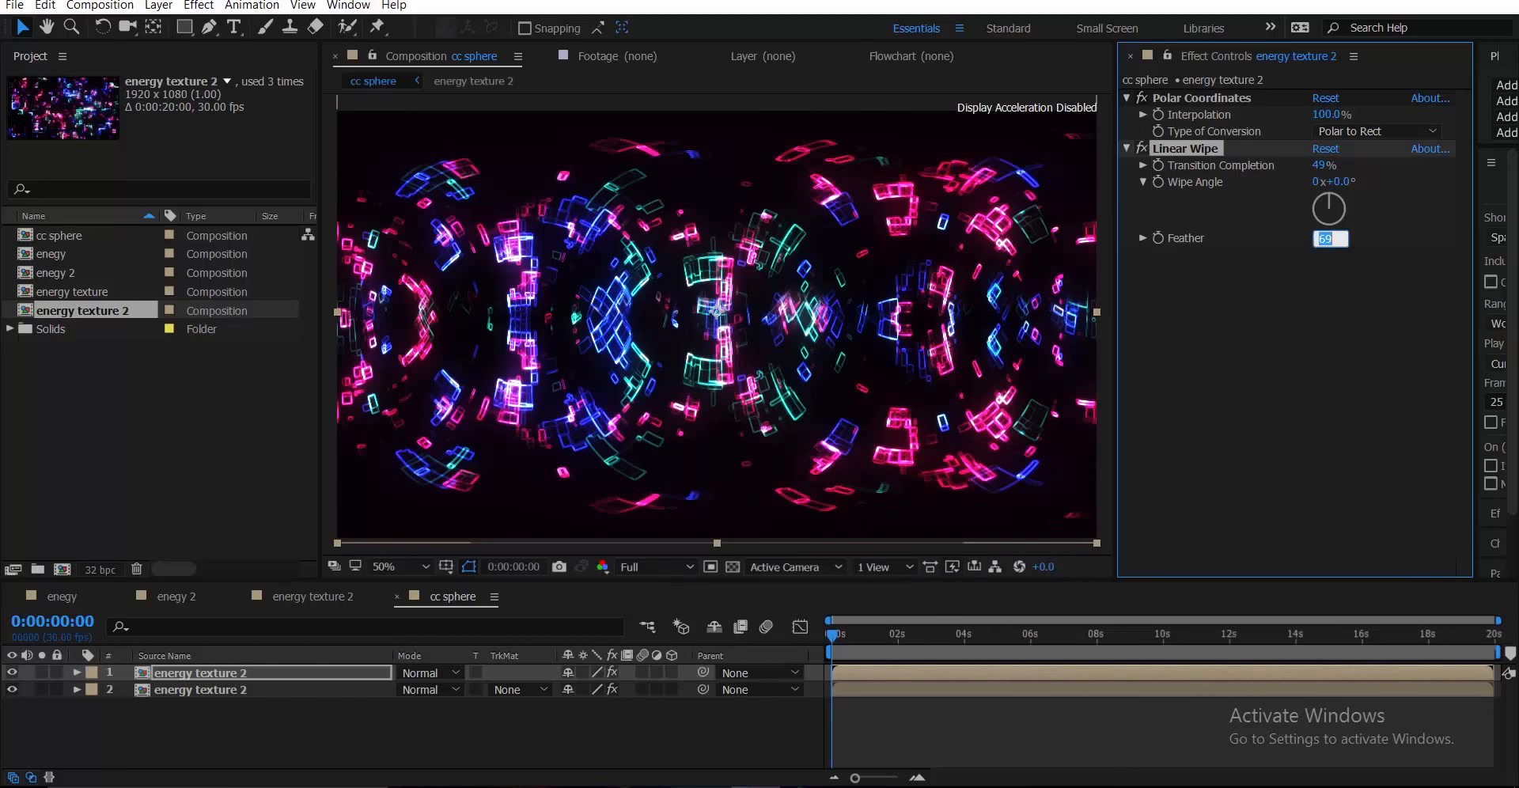
pyautogui.write('25')
pyautogui.press('Return')
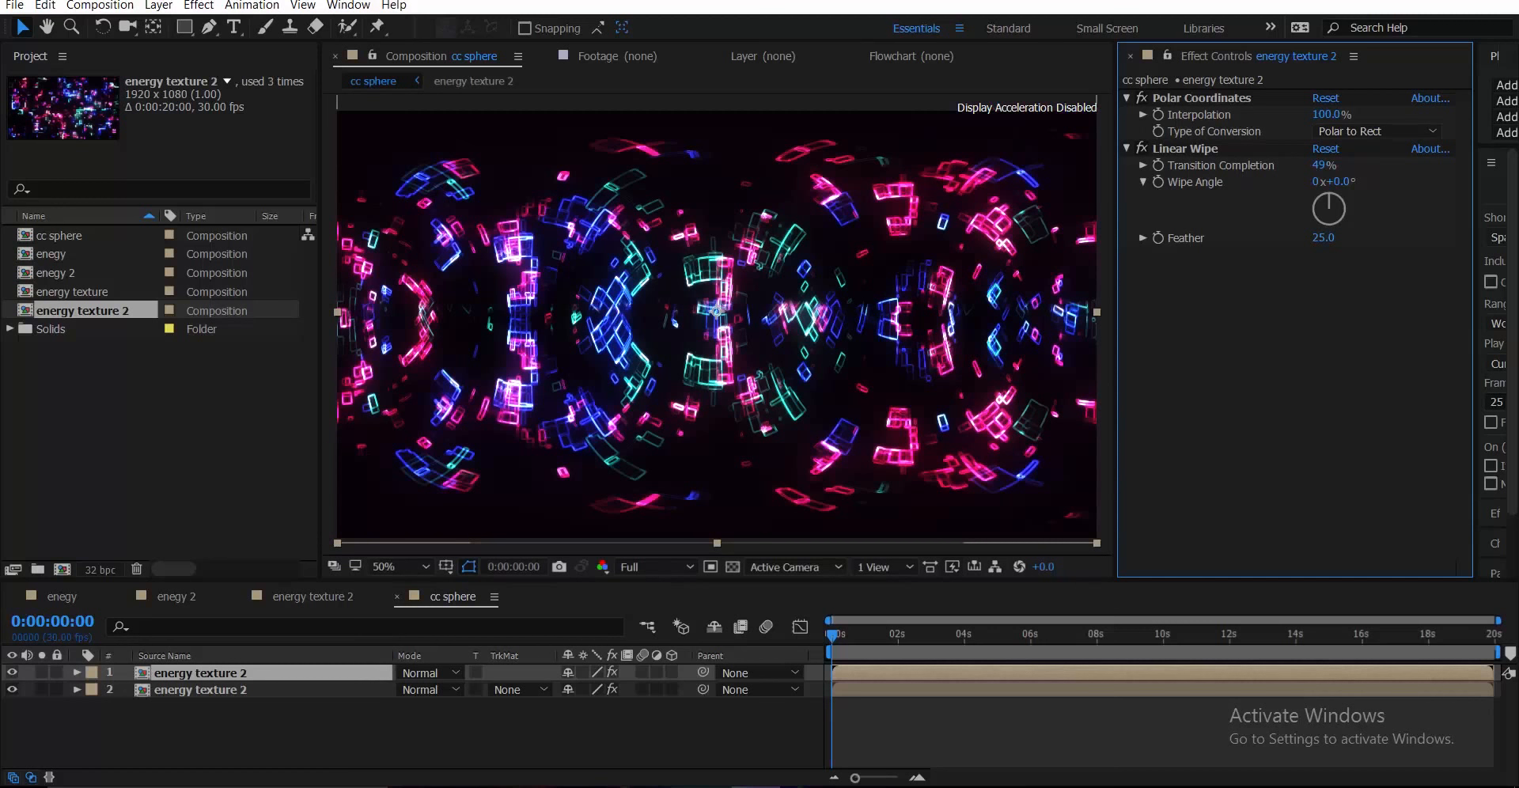
# - Pre-compose both energy texture 2 layers into a new composition named "sphere texture"
pyautogui.click(333, 730)
pyautogui.hotkey('ctrl', 'a')
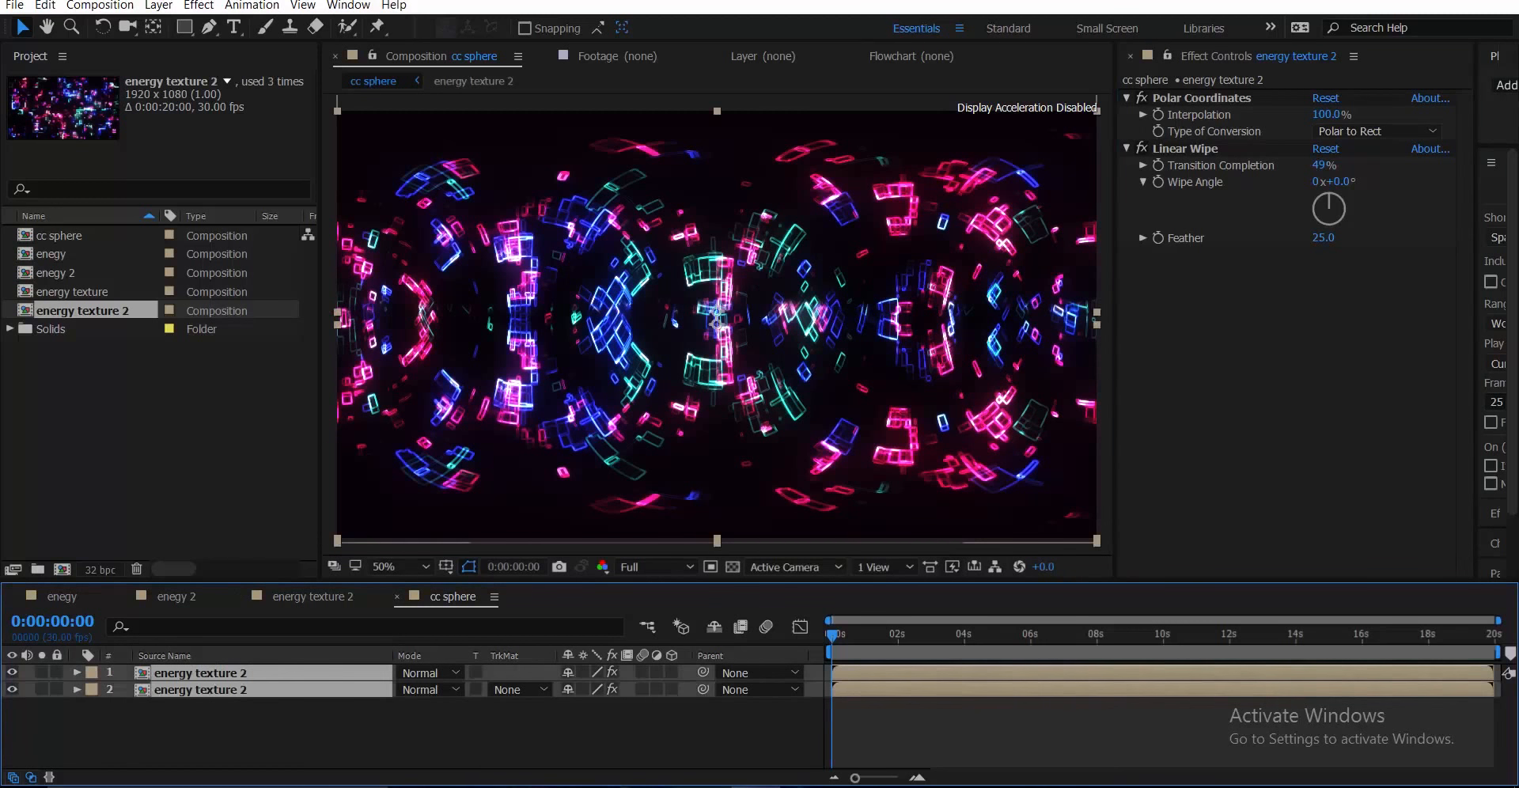
pyautogui.rightClick(226, 690)
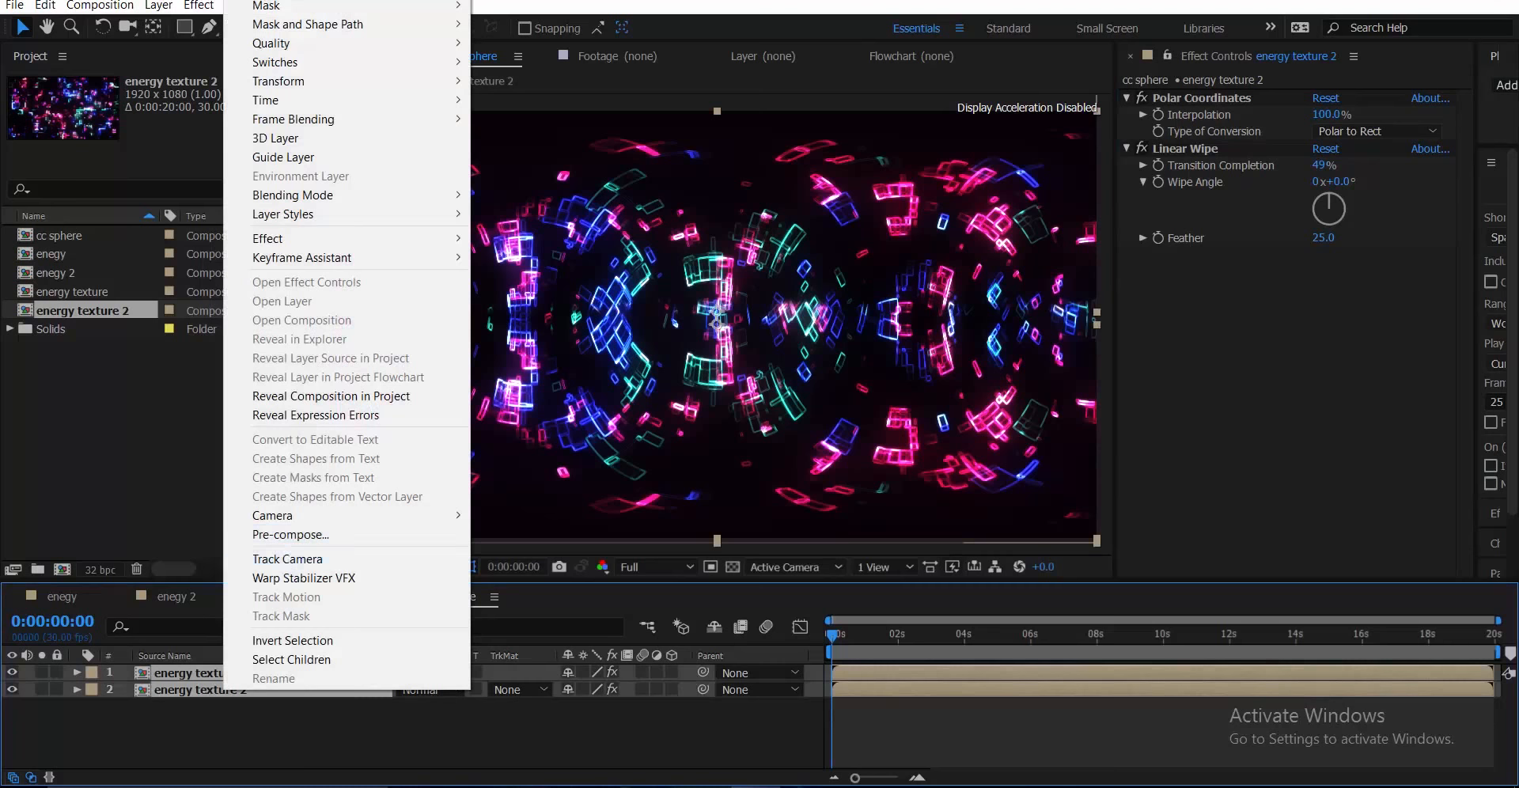
pyautogui.click(285, 534)
pyautogui.write('sp')
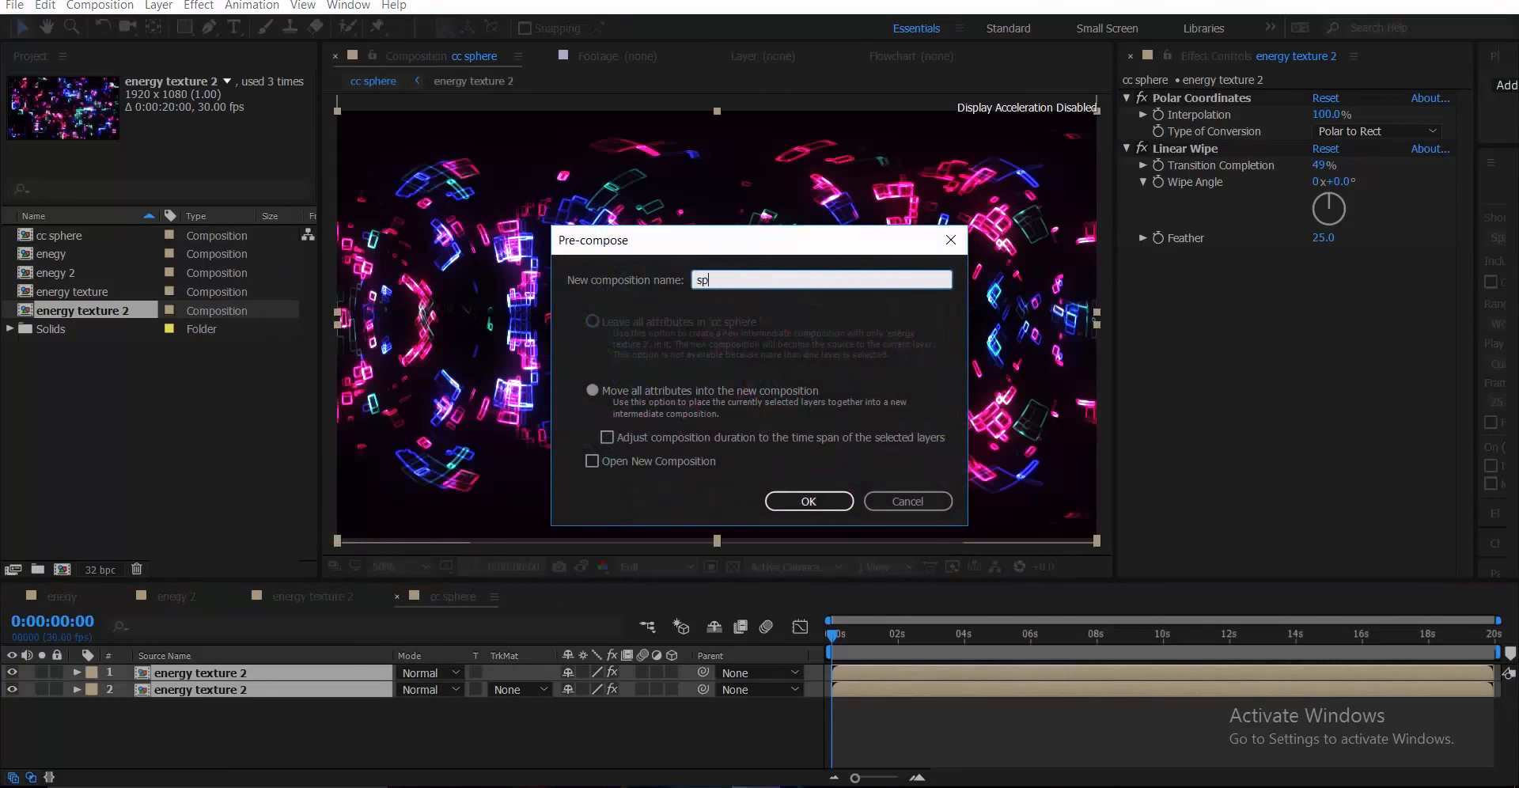
pyautogui.write('here texture')
pyautogui.press('Return')
# - Apply the CC Sphere effect to the sphere texture layer
pyautogui.click(1294, 261)
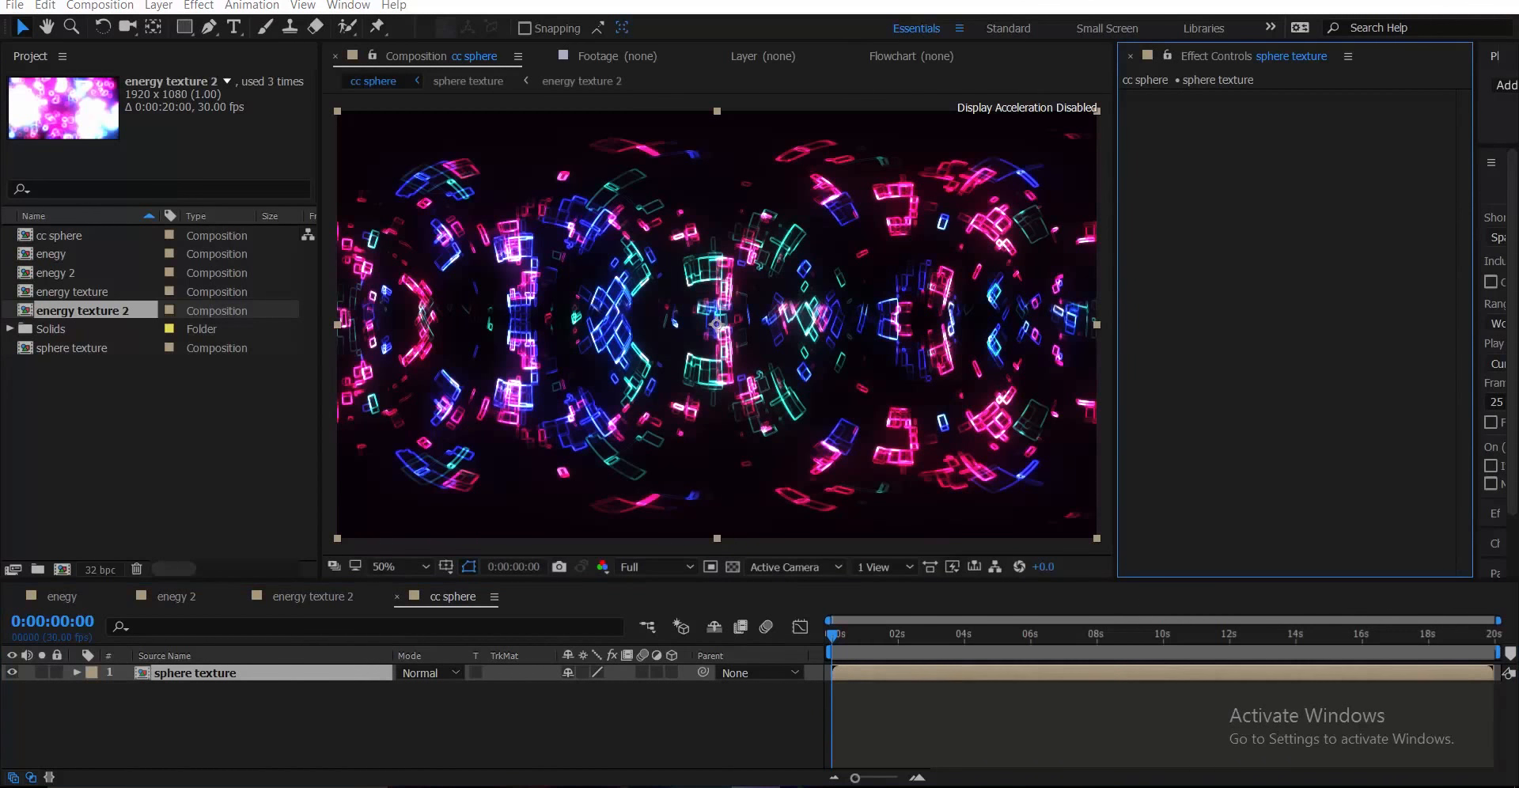
pyautogui.hotkey('ctrl', 'space')
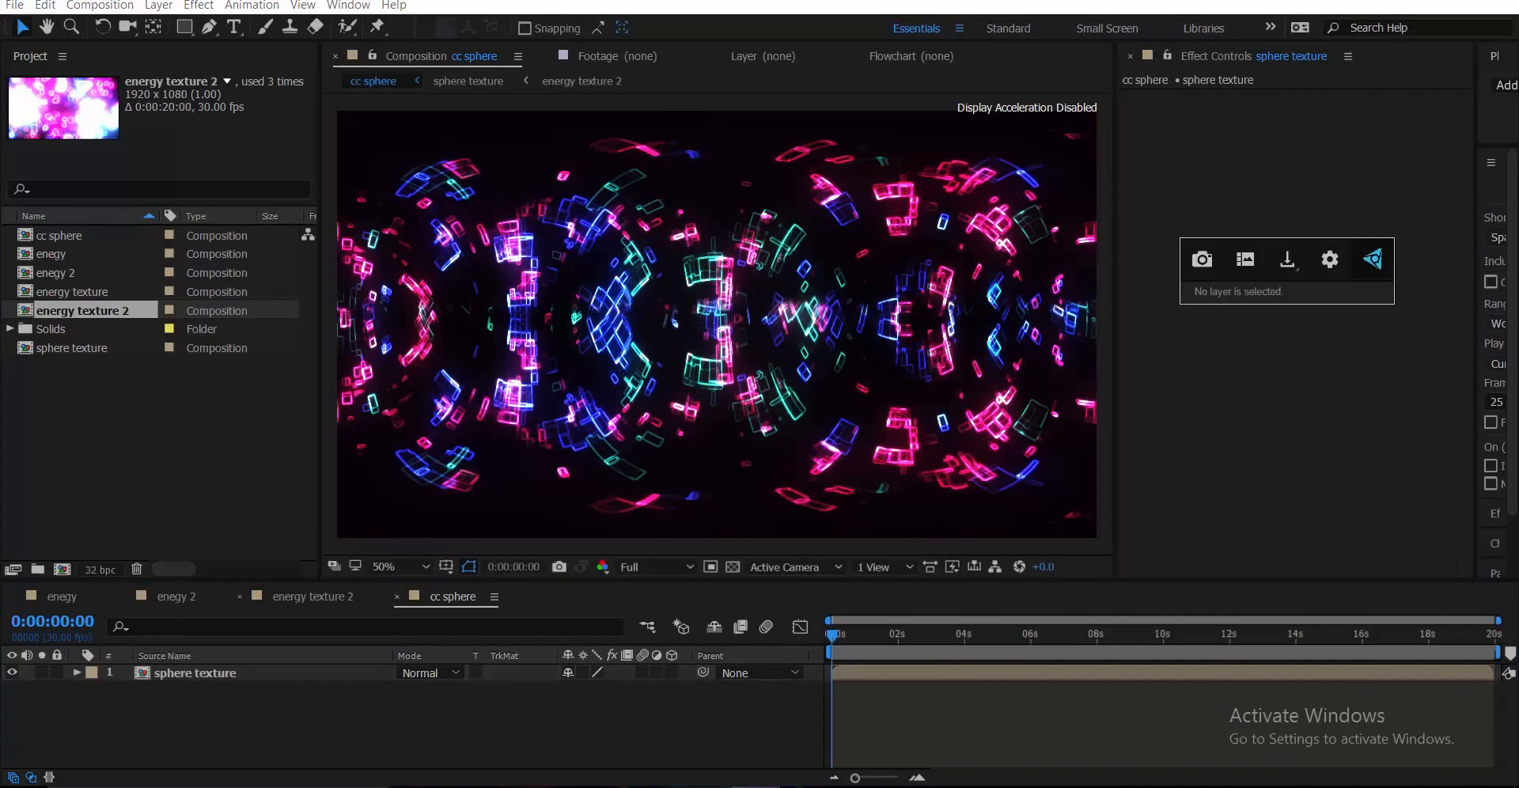
pyautogui.click(195, 673)
pyautogui.click(1297, 279)
pyautogui.hotkey('ctrl', 'space')
pyautogui.write('cc')
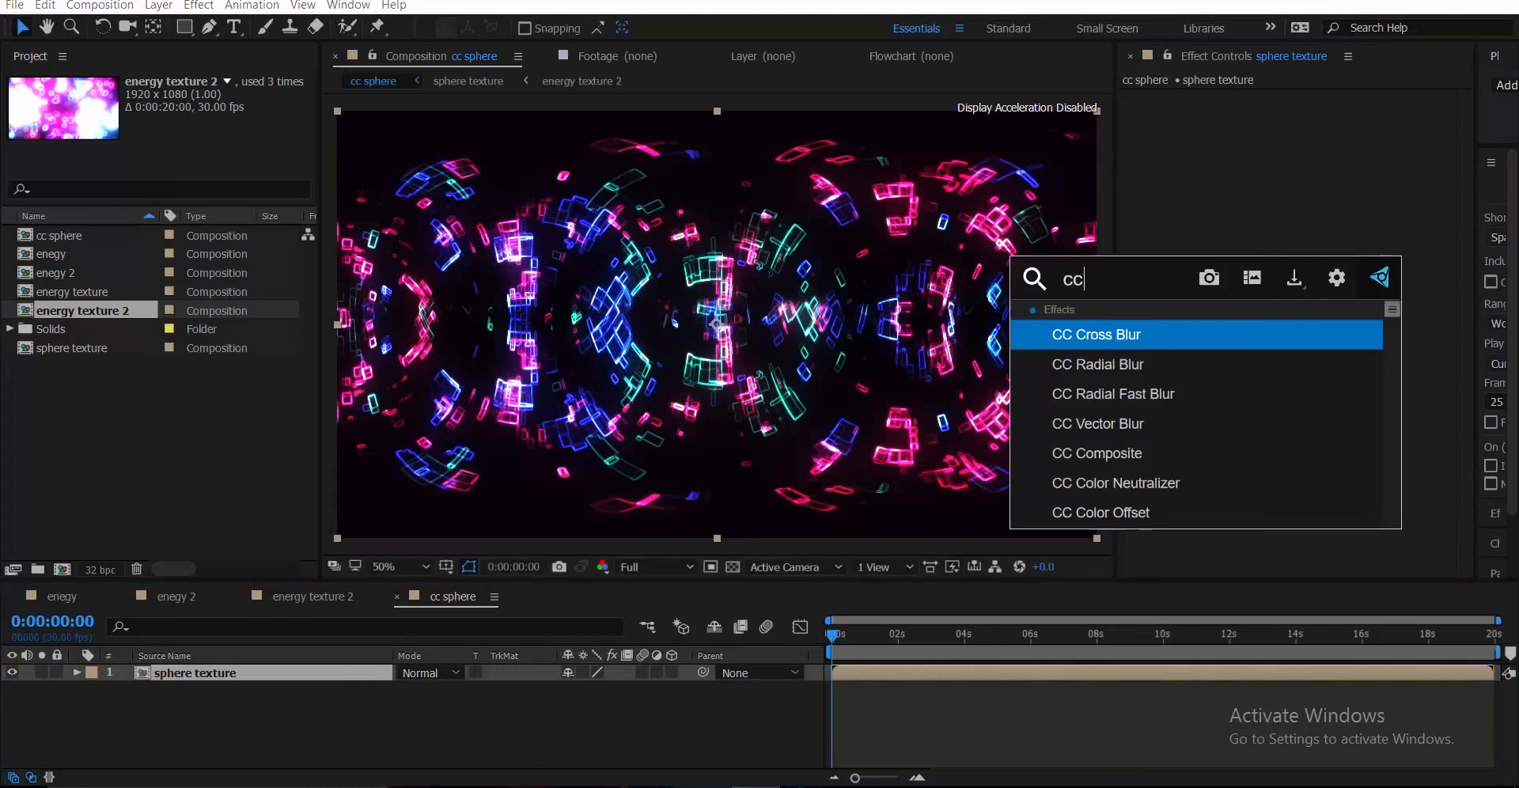
pyautogui.press('Down')
pyautogui.press('Down')
pyautogui.press('Down')
pyautogui.press('Down')
pyautogui.press('Down')
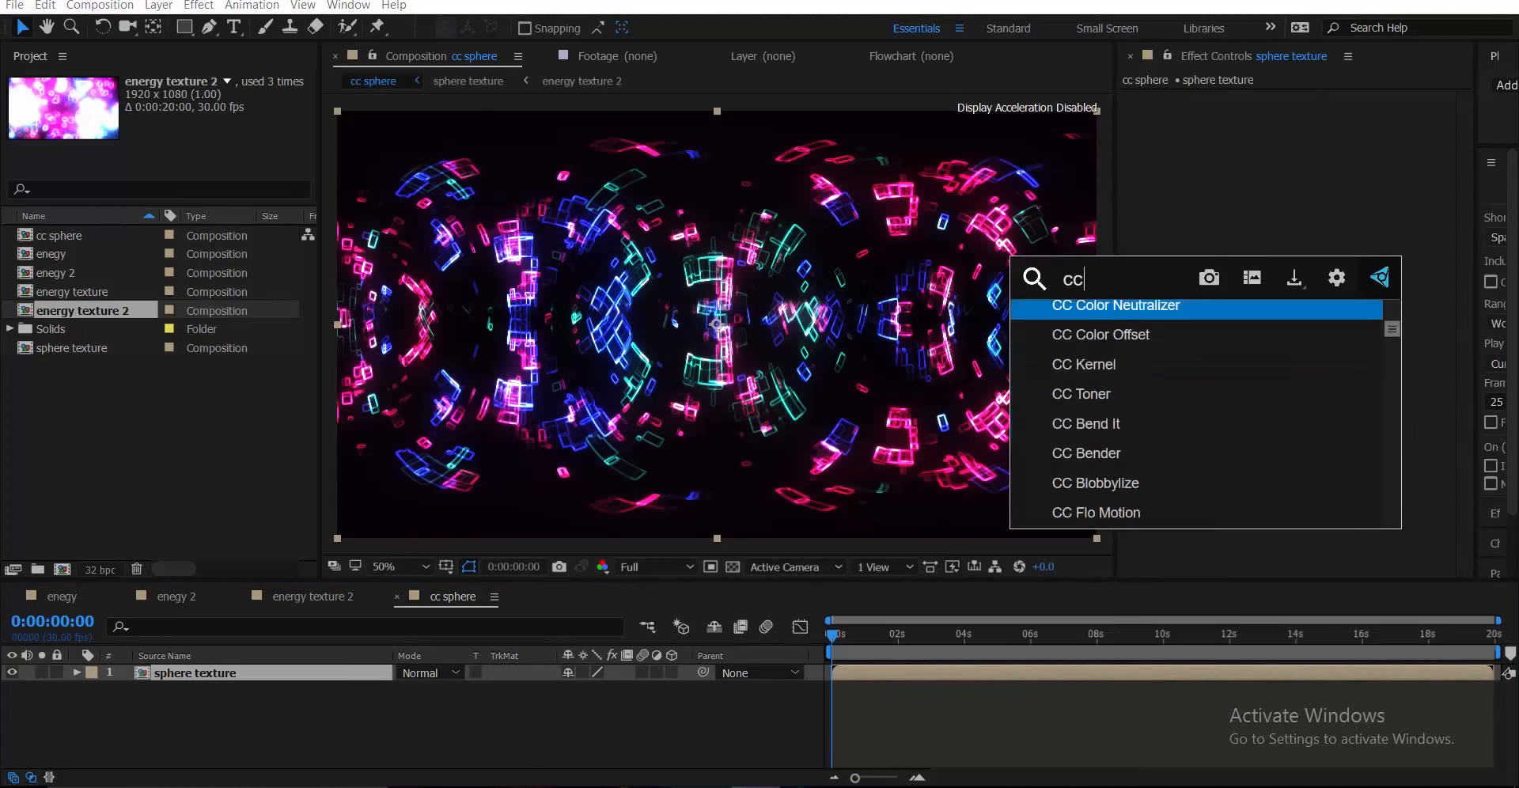
pyautogui.press('Up')
pyautogui.press('Up')
pyautogui.press('Up')
pyautogui.press('Up')
pyautogui.press('Up')
pyautogui.write('sp')
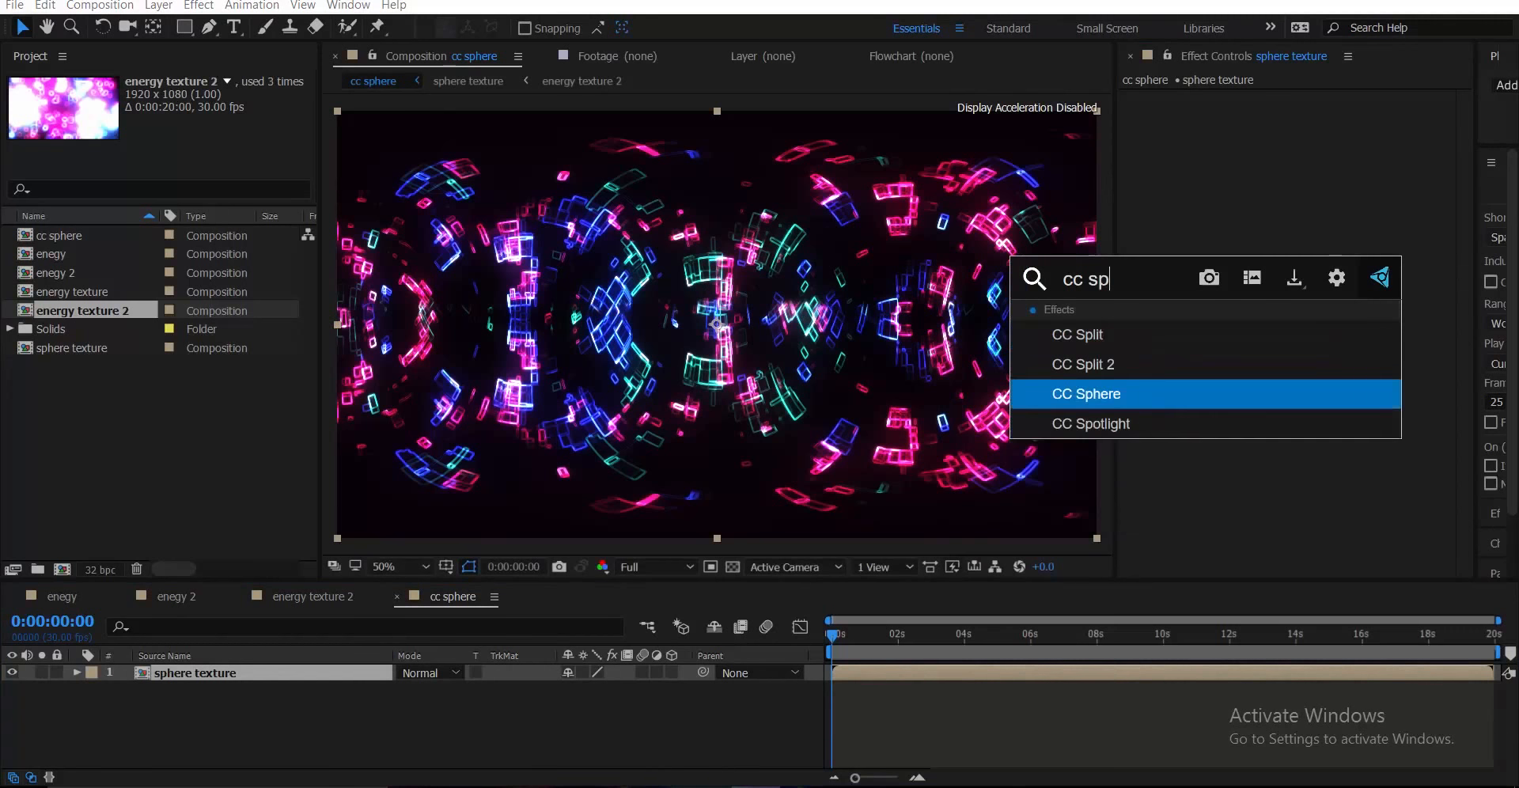
pyautogui.press('Return')
# - Set the CC Sphere radius to 400 on the sphere texture layer
pyautogui.press('.')
pyautogui.press('.')
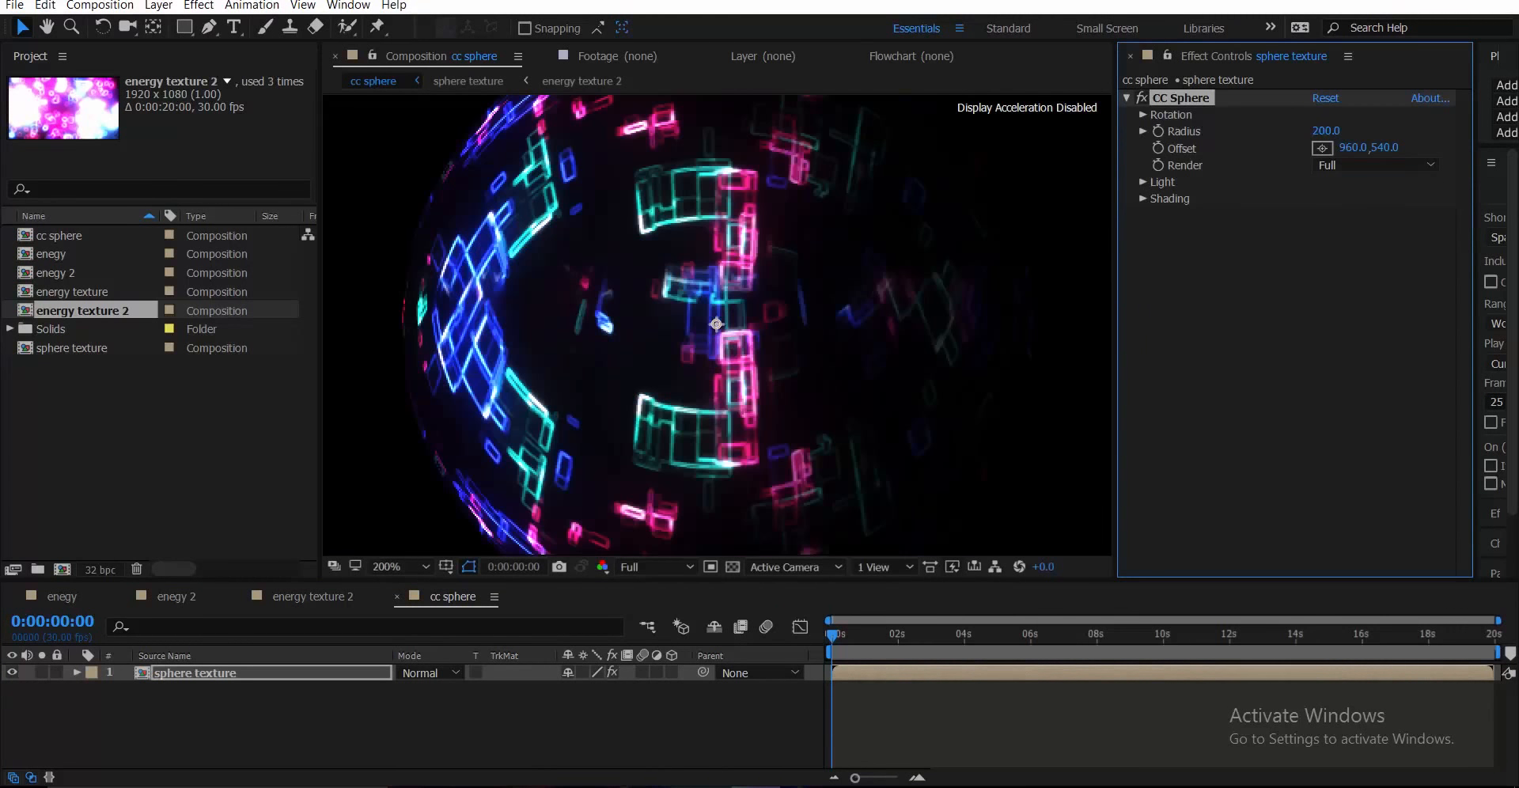
pyautogui.click(1143, 198)
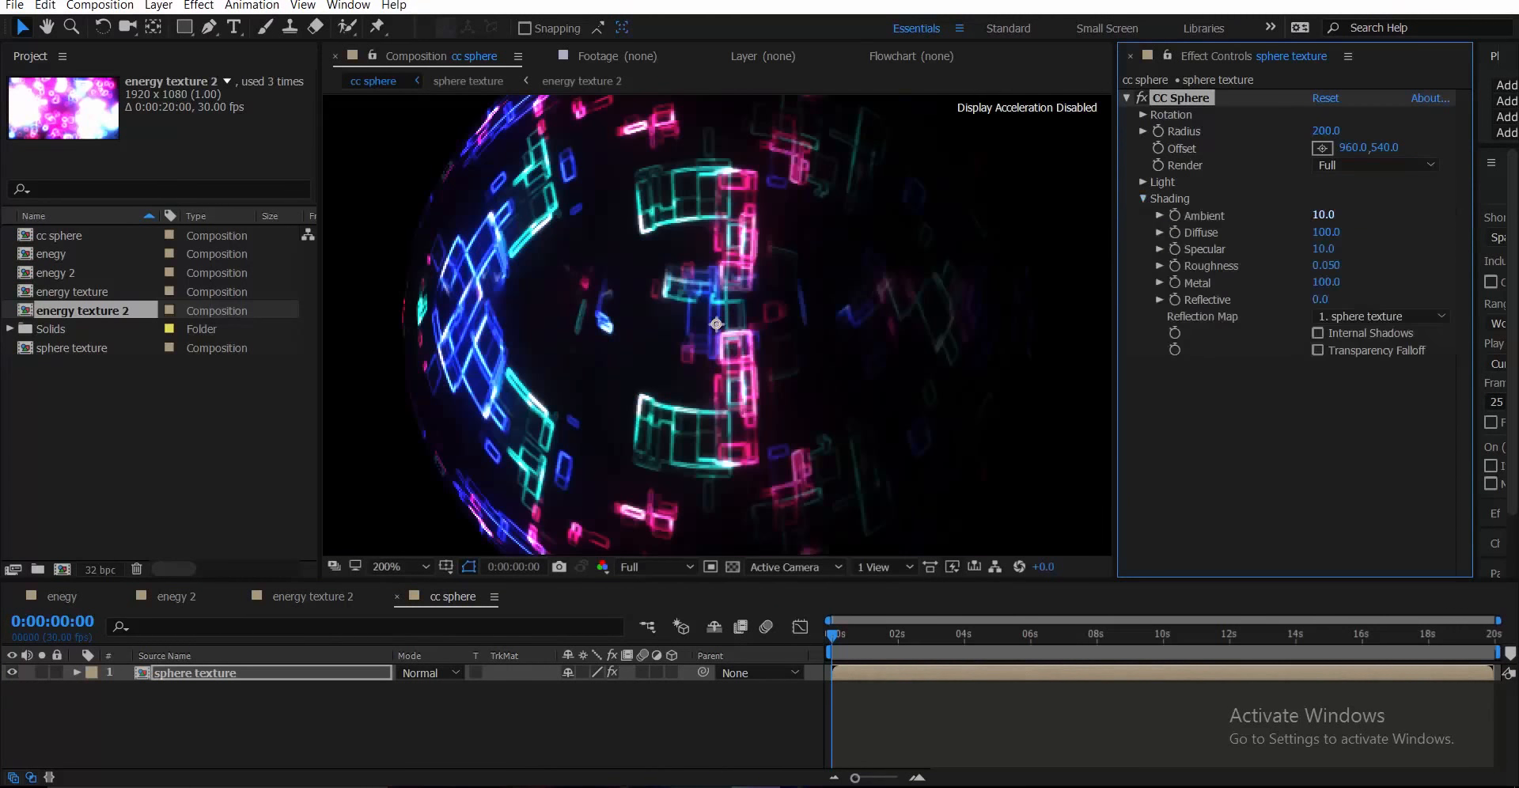
pyautogui.click(1325, 131)
pyautogui.write('400')
pyautogui.press('Return')
# - Set the CC Sphere shading to 100 Ambient and 0 Diffuse
pyautogui.click(1323, 215)
pyautogui.write('100')
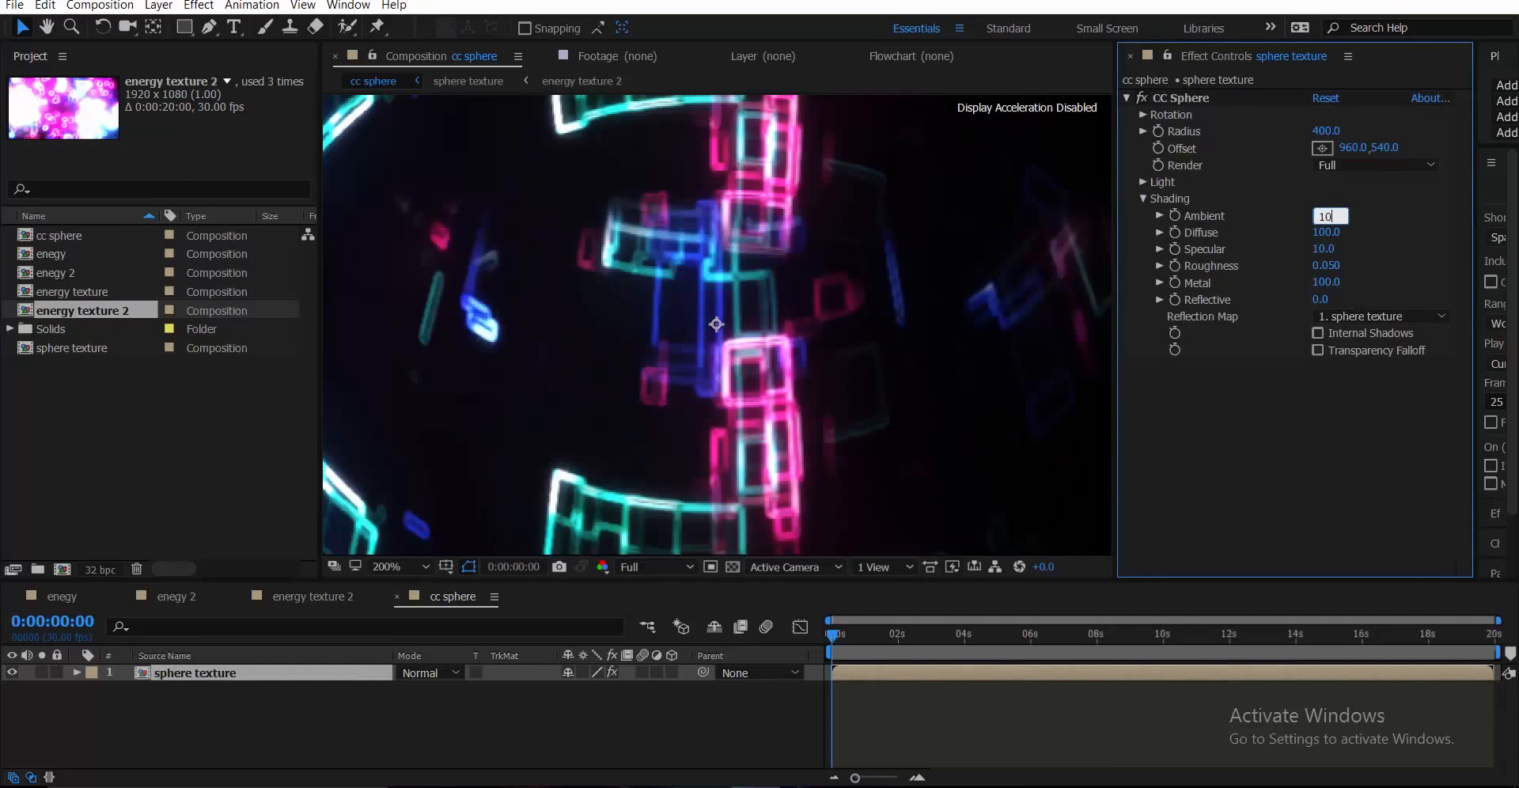
pyautogui.press('Return')
pyautogui.click(1326, 233)
pyautogui.write('0')
pyautogui.press('Return')
pyautogui.press(',')
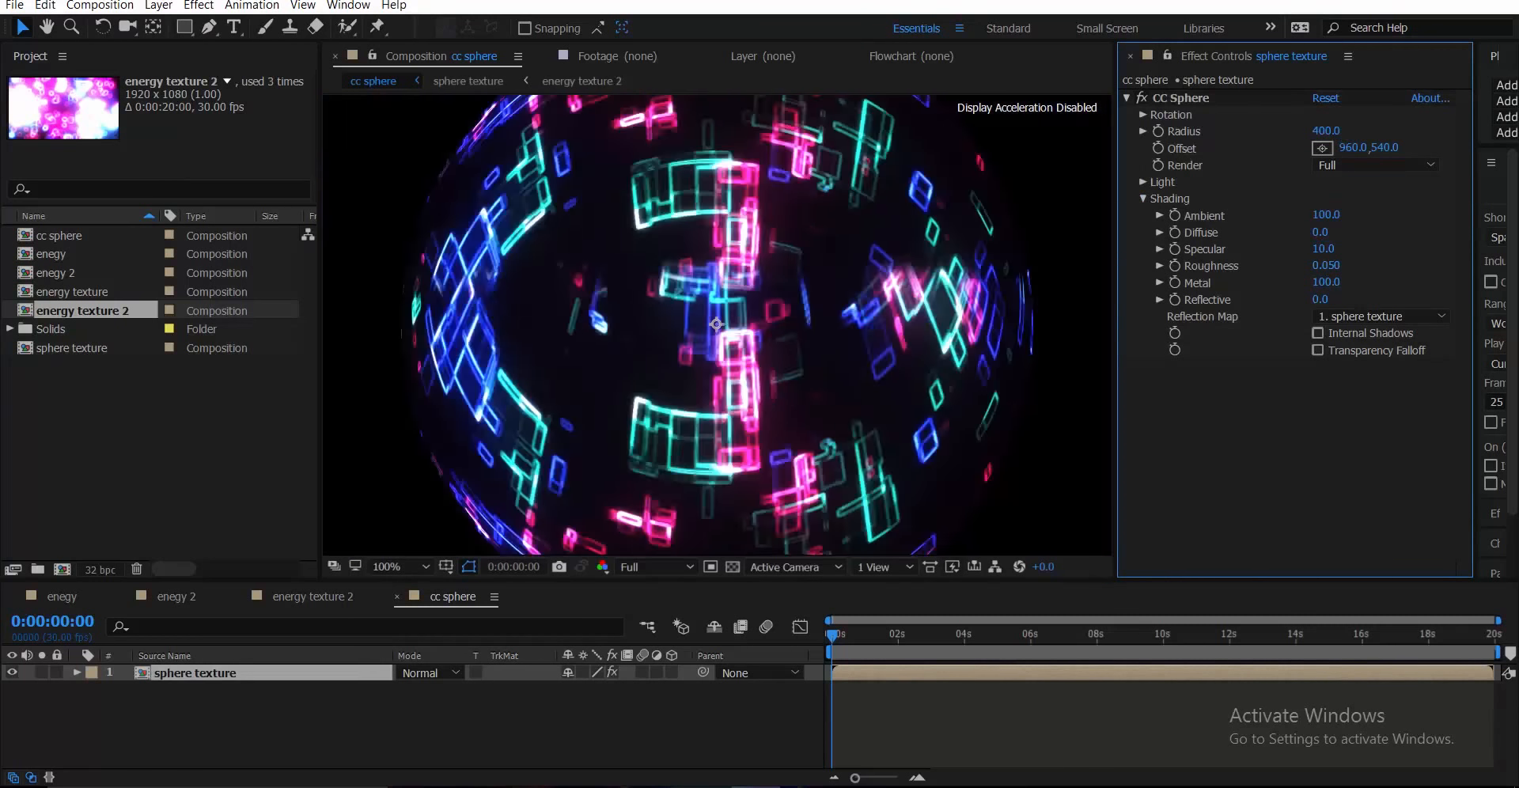
pyautogui.press(',')
pyautogui.press('.')
pyautogui.press(',')
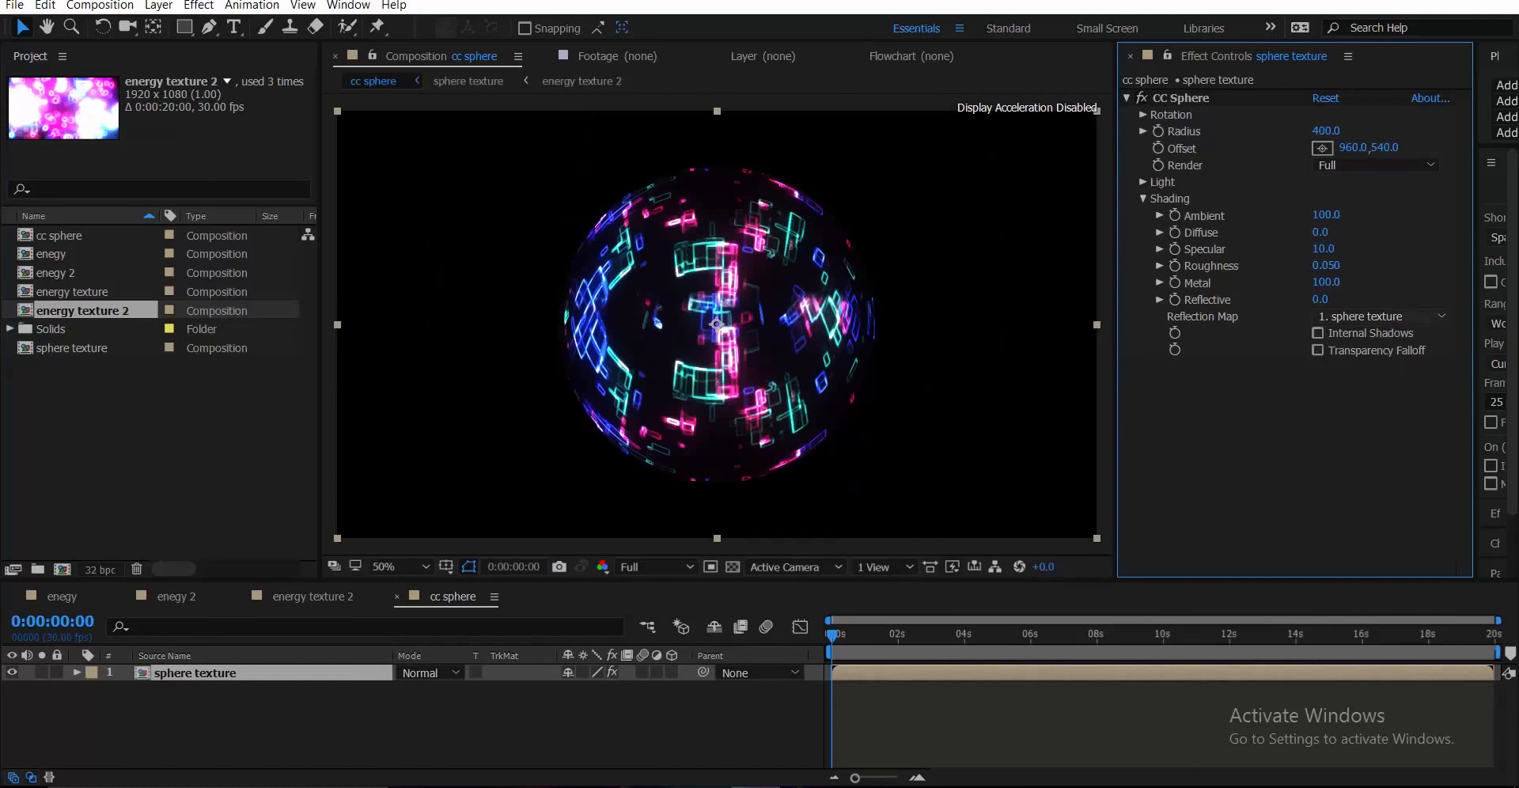
# - Set the CC Sphere Render option to Outside and rename the layer "sphere outside"
pyautogui.click(1373, 164)
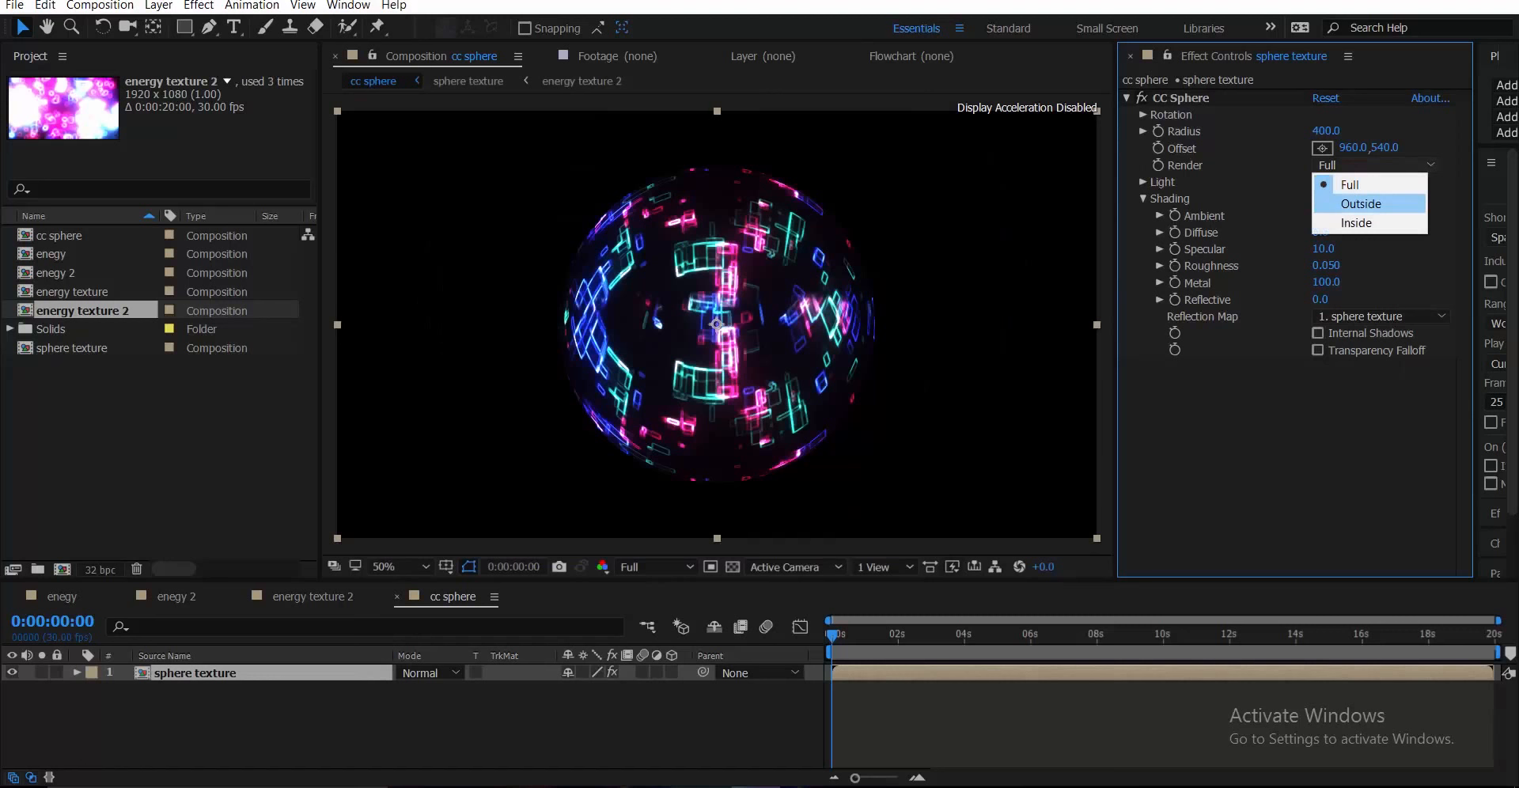
pyautogui.click(1381, 204)
pyautogui.click(165, 656)
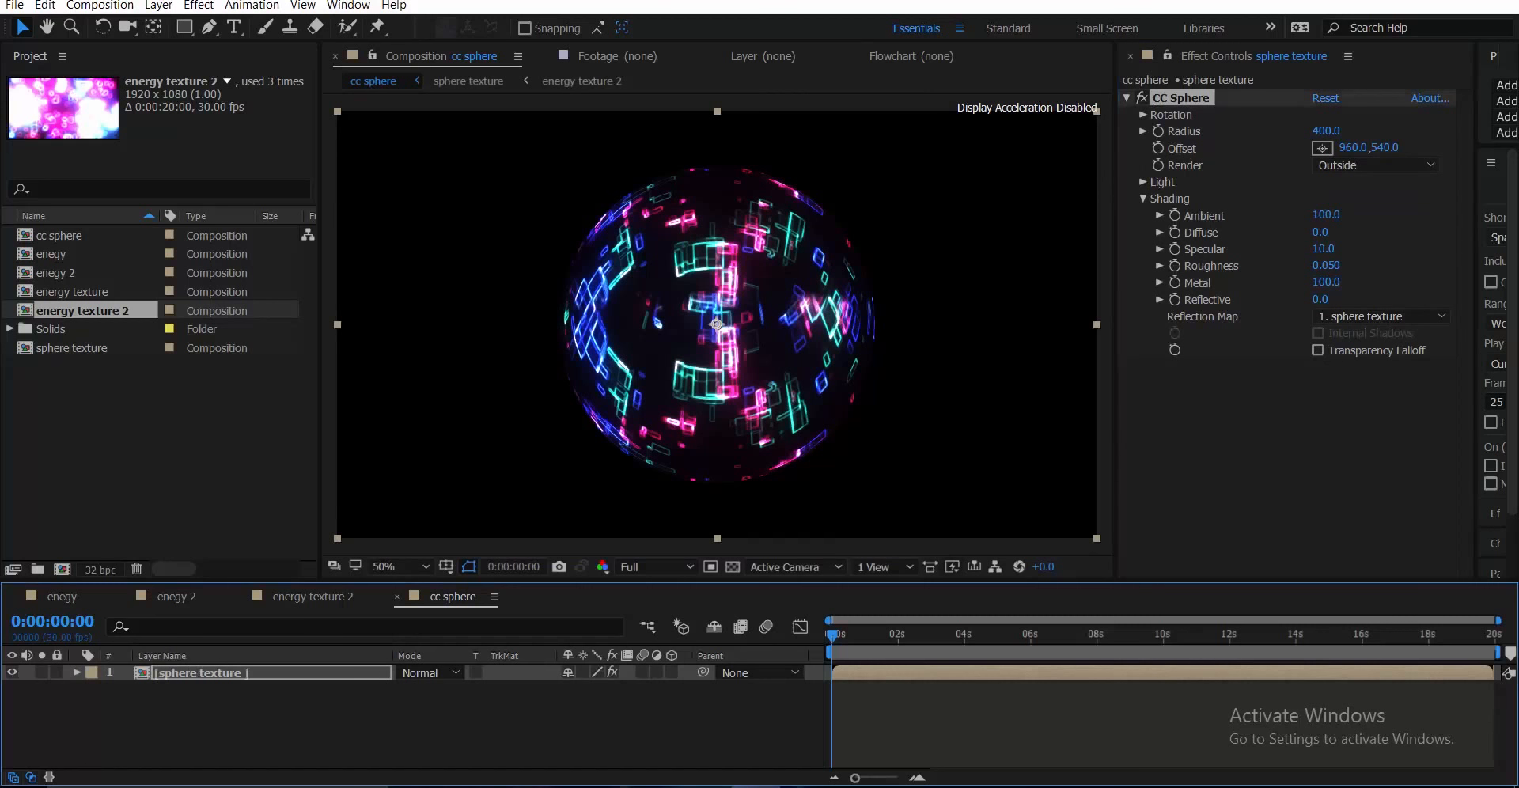
pyautogui.click(200, 673)
pyautogui.press('Return')
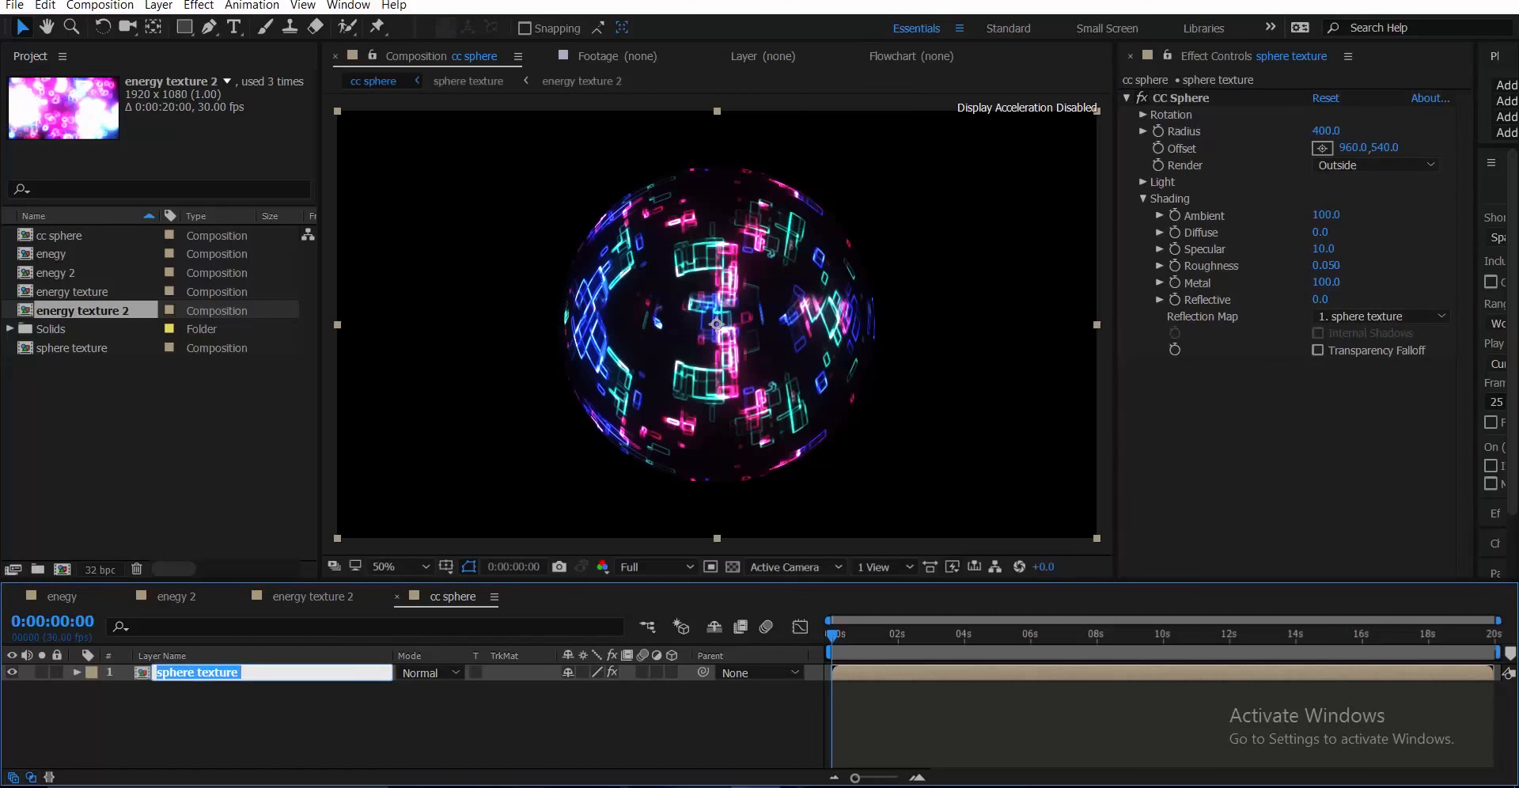
pyautogui.write('sphere outside')
pyautogui.press('Return')
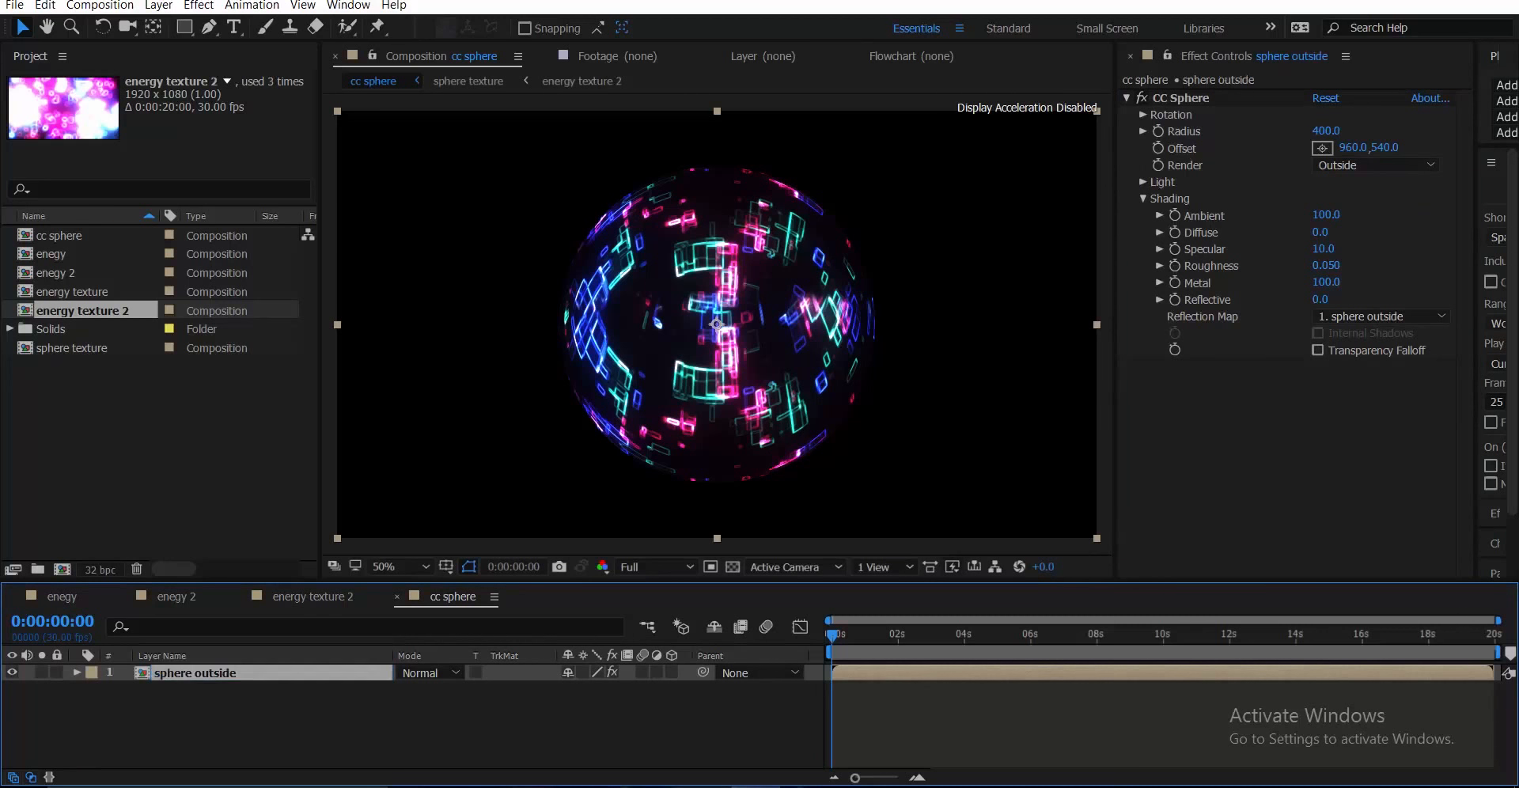
# - Duplicate the sphere outside layer and rename the copy "sphere inside"
pyautogui.hotkey('ctrl', 'd')
pyautogui.press('Return')
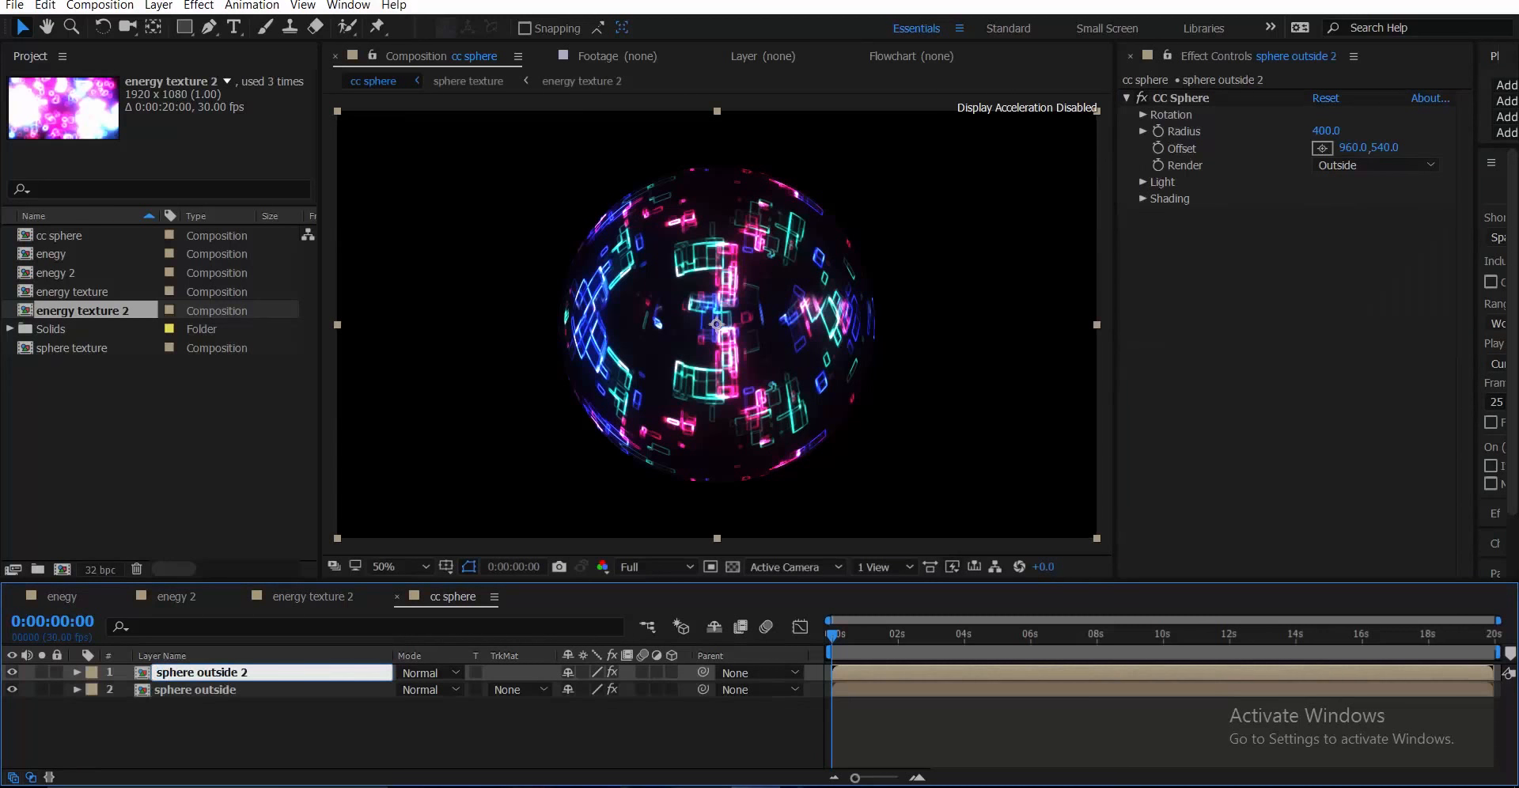
pyautogui.press('BackSpace')
pyautogui.press('BackSpace')
pyautogui.press('BackSpace')
pyautogui.press('BackSpace')
pyautogui.press('BackSpace')
pyautogui.press('BackSpace')
pyautogui.press('BackSpace')
pyautogui.press('BackSpace')
pyautogui.press('BackSpace')
pyautogui.press('BackSpace')
pyautogui.write('inside')
pyautogui.press('Return')
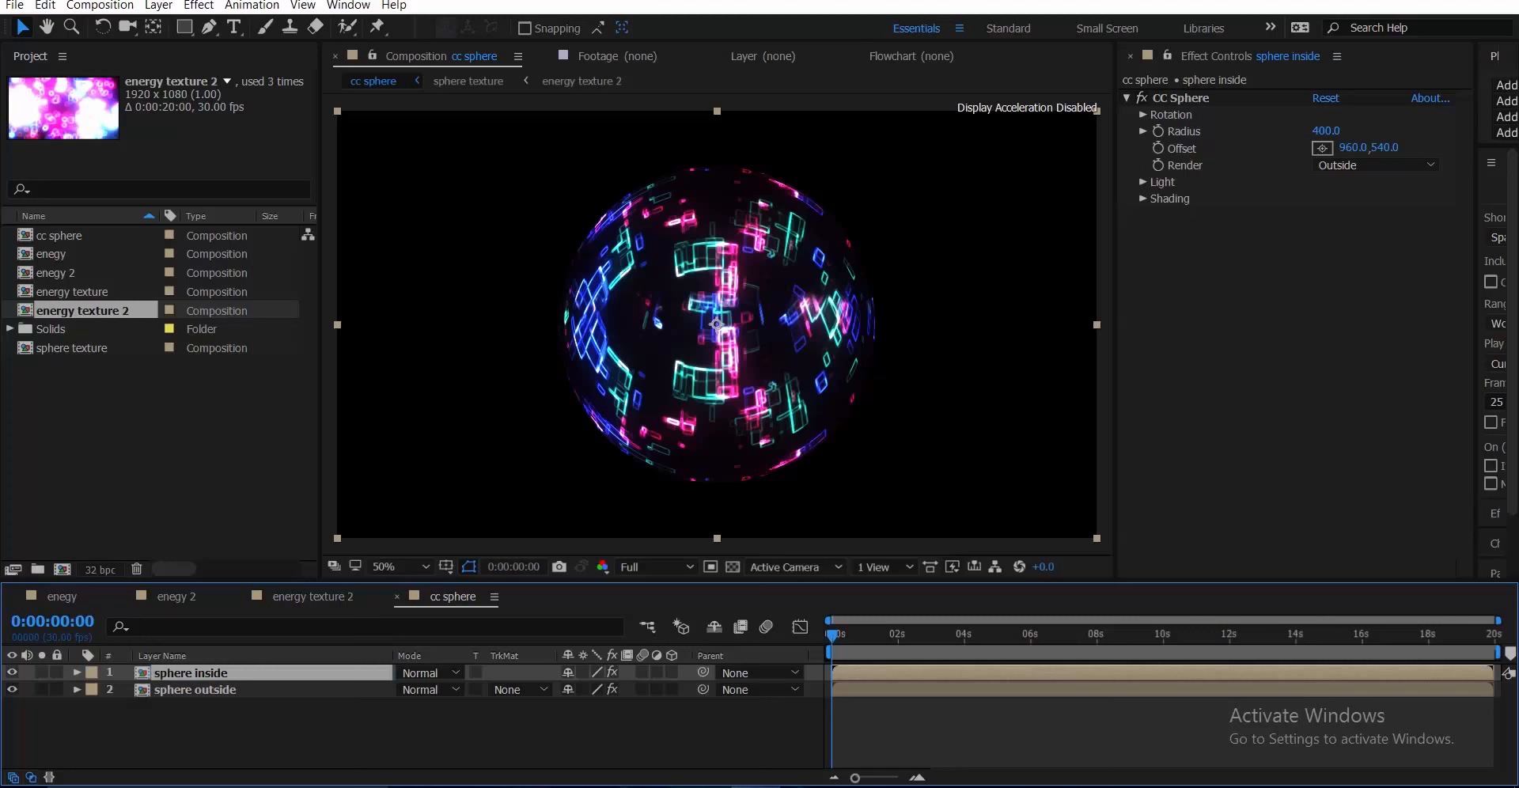
# - Set the sphere inside layer's CC Sphere Render option to Inside and its blending mode to Add
pyautogui.click(1374, 165)
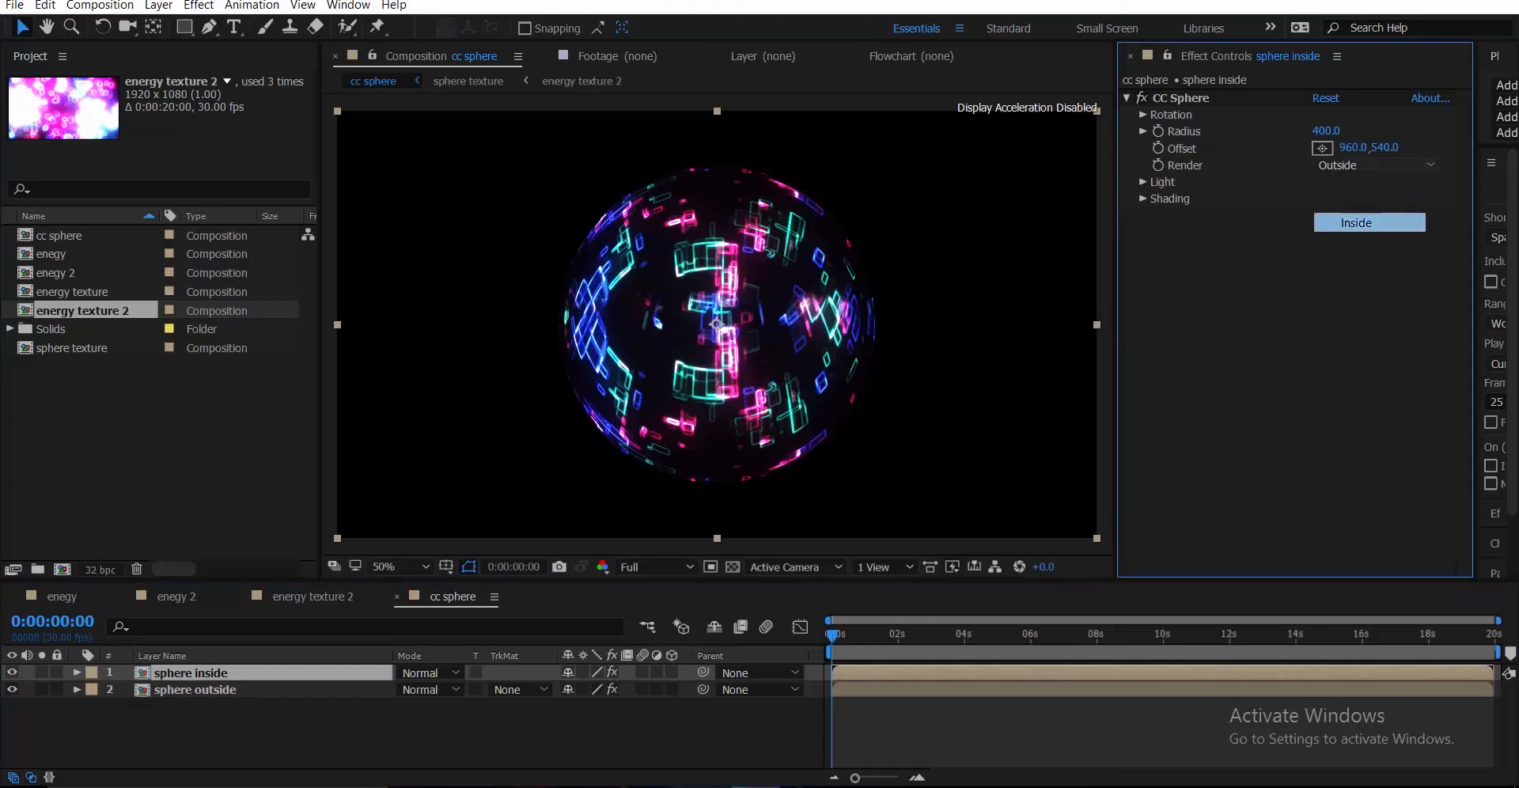
pyautogui.click(1337, 224)
pyautogui.click(427, 672)
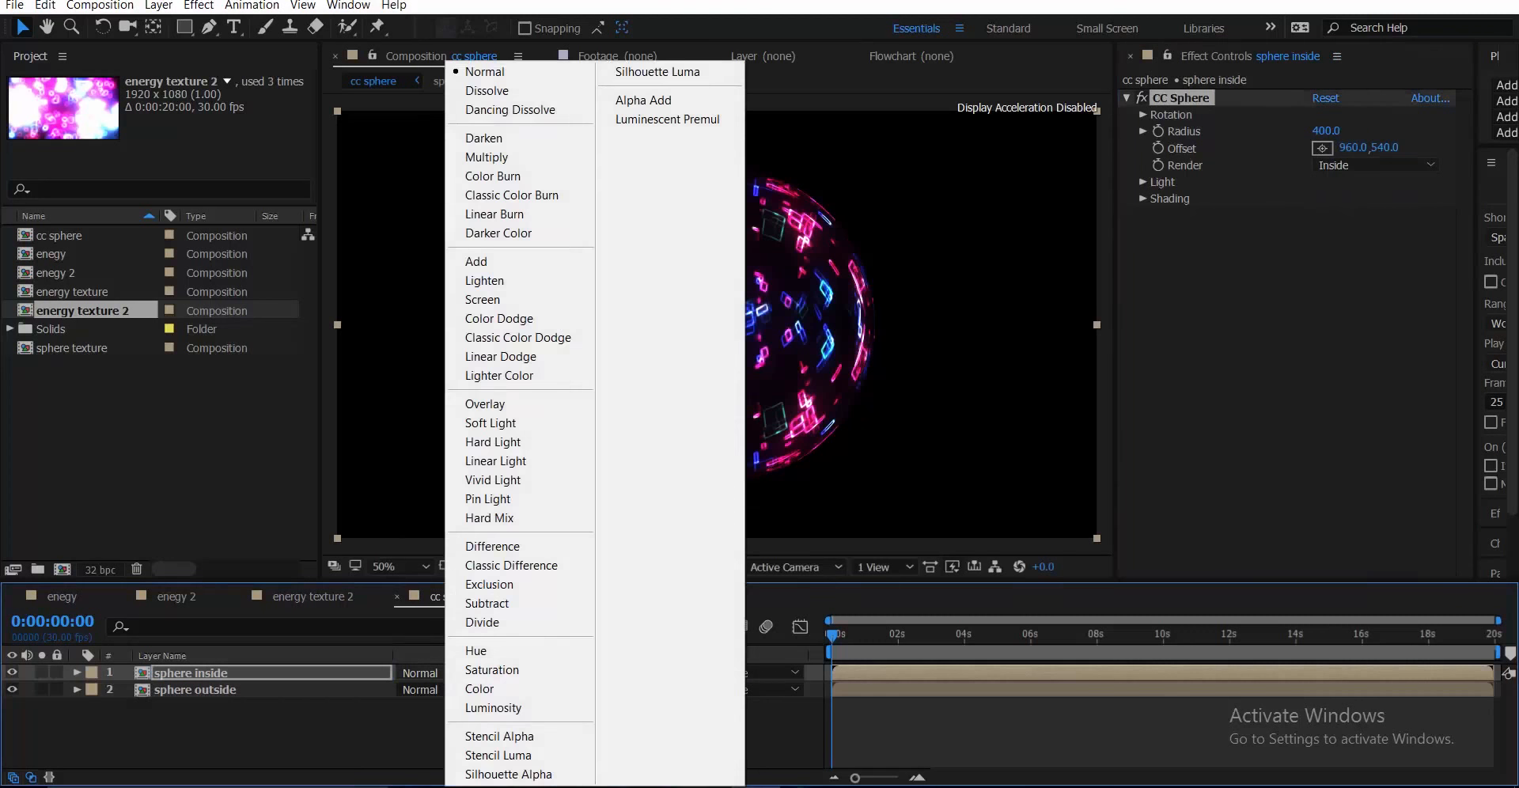
pyautogui.click(474, 260)
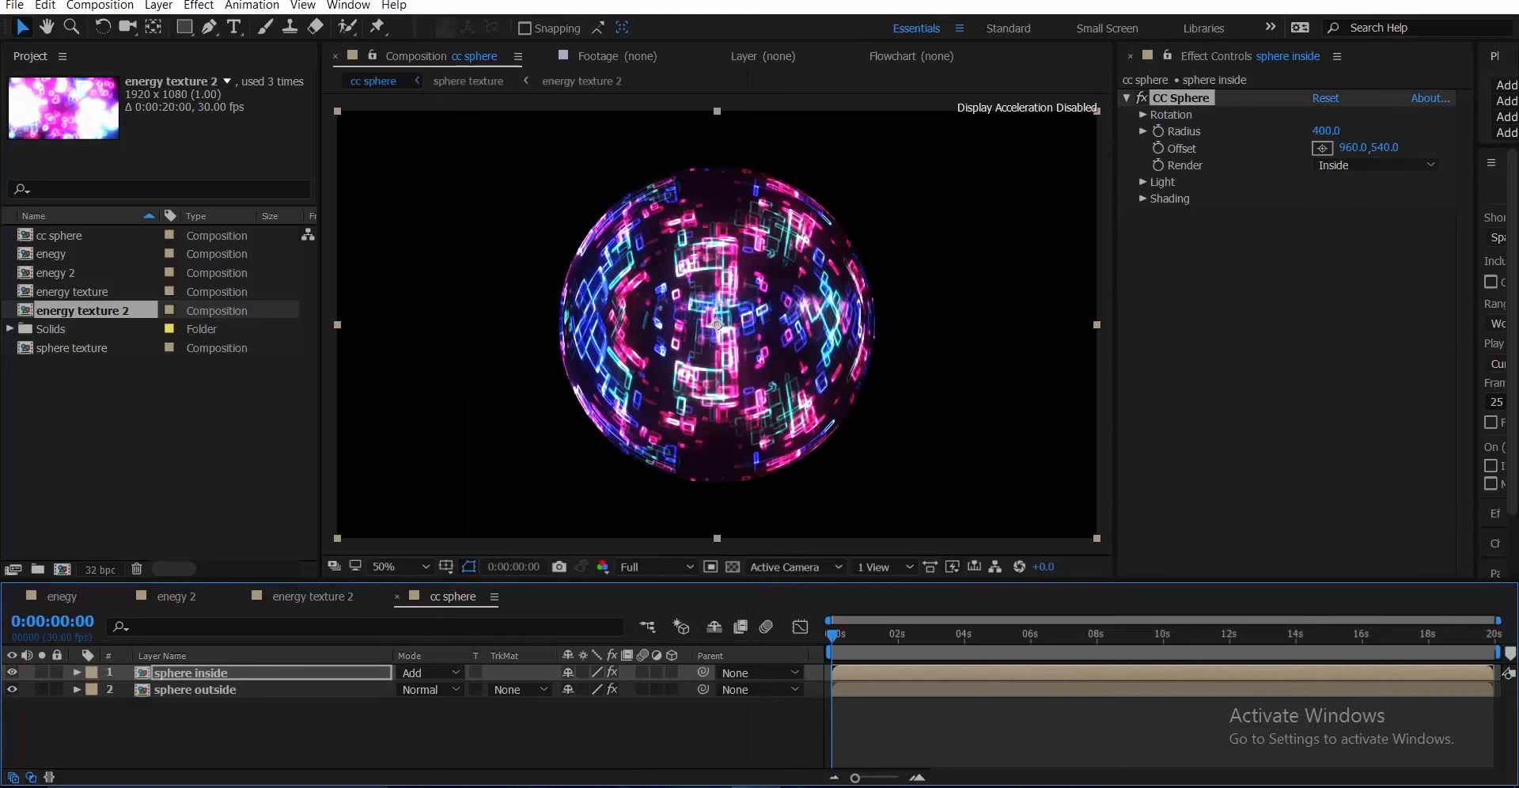
# - Keyframe CC Sphere Rotation Y on the sphere inside layer from 0 at the start to 2 revolutions at 0:00:19:29
pyautogui.click(1142, 182)
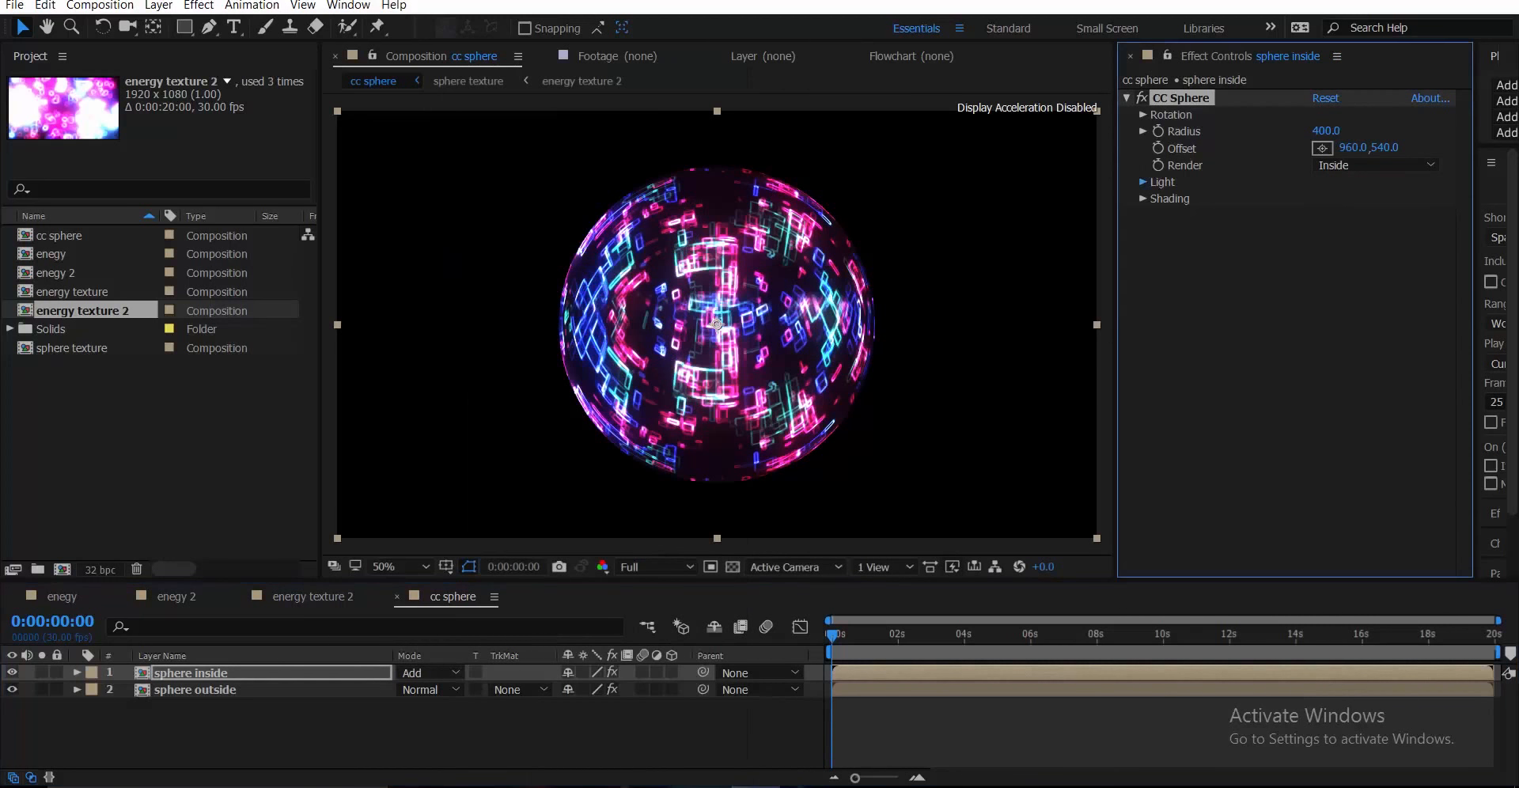
pyautogui.click(1143, 182)
pyautogui.click(1142, 198)
pyautogui.click(1142, 199)
pyautogui.click(1143, 114)
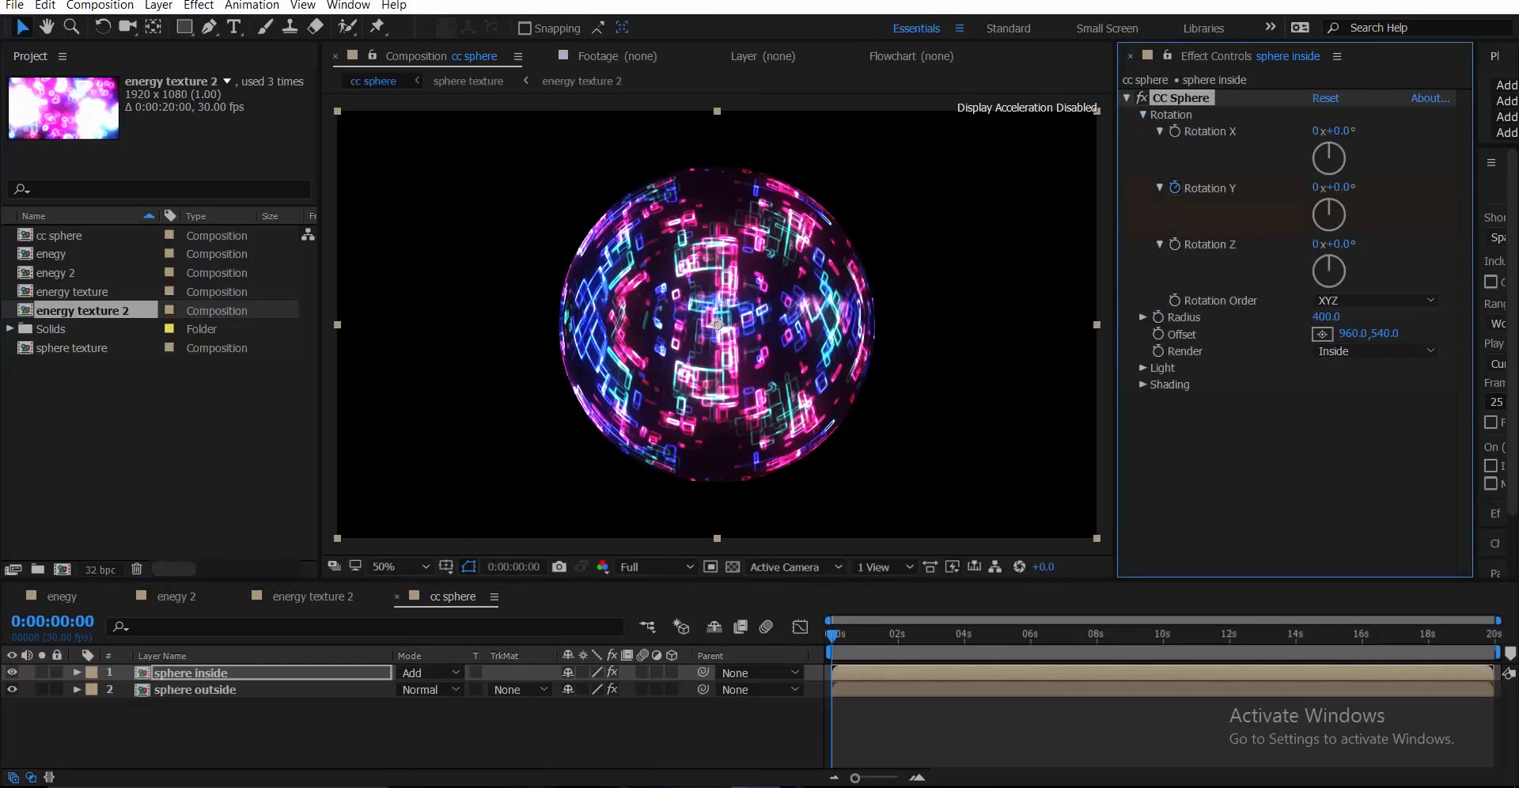
pyautogui.click(1494, 636)
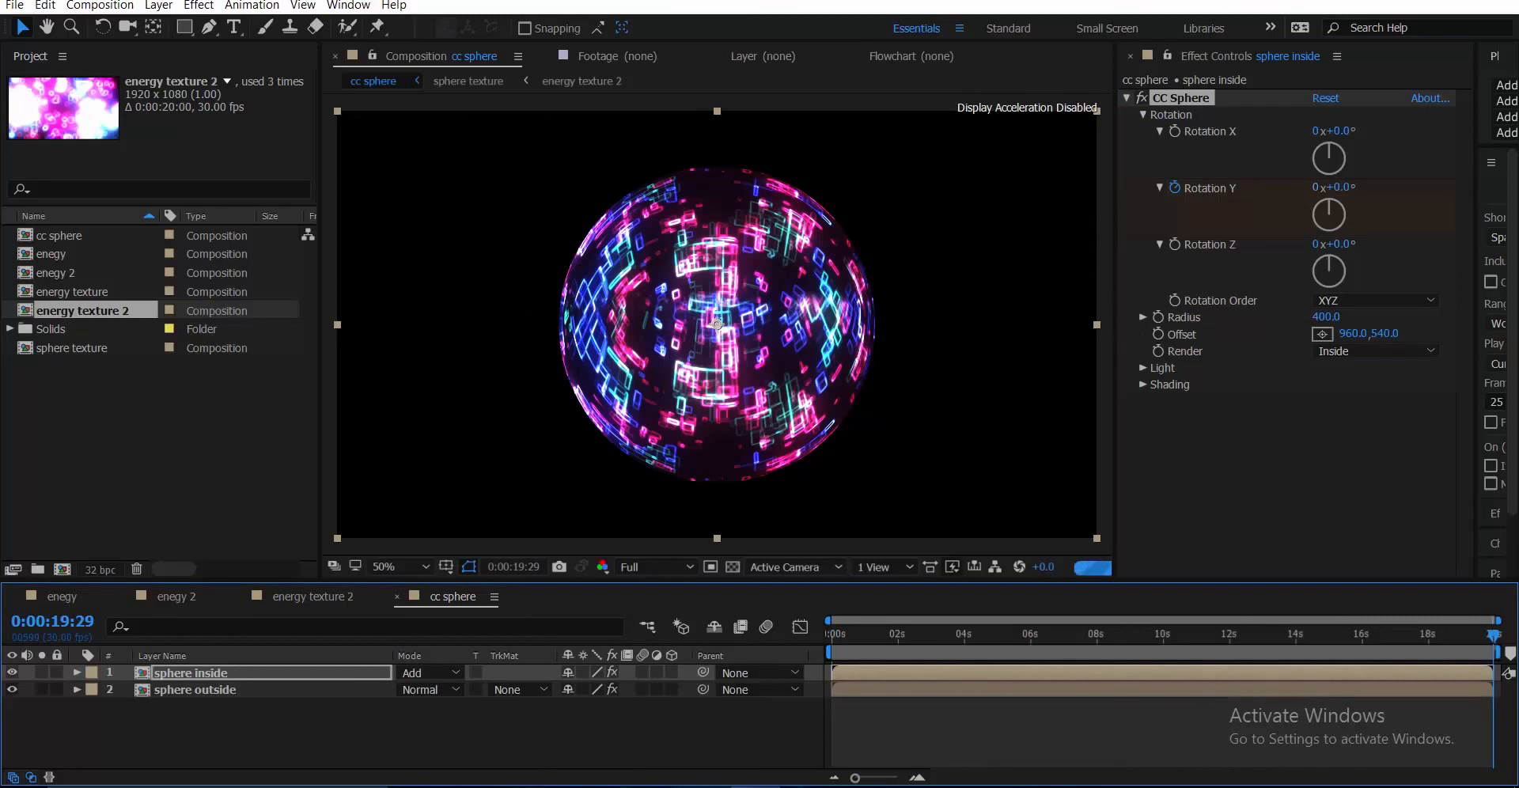
pyautogui.click(1316, 187)
pyautogui.write('2')
pyautogui.press('Return')
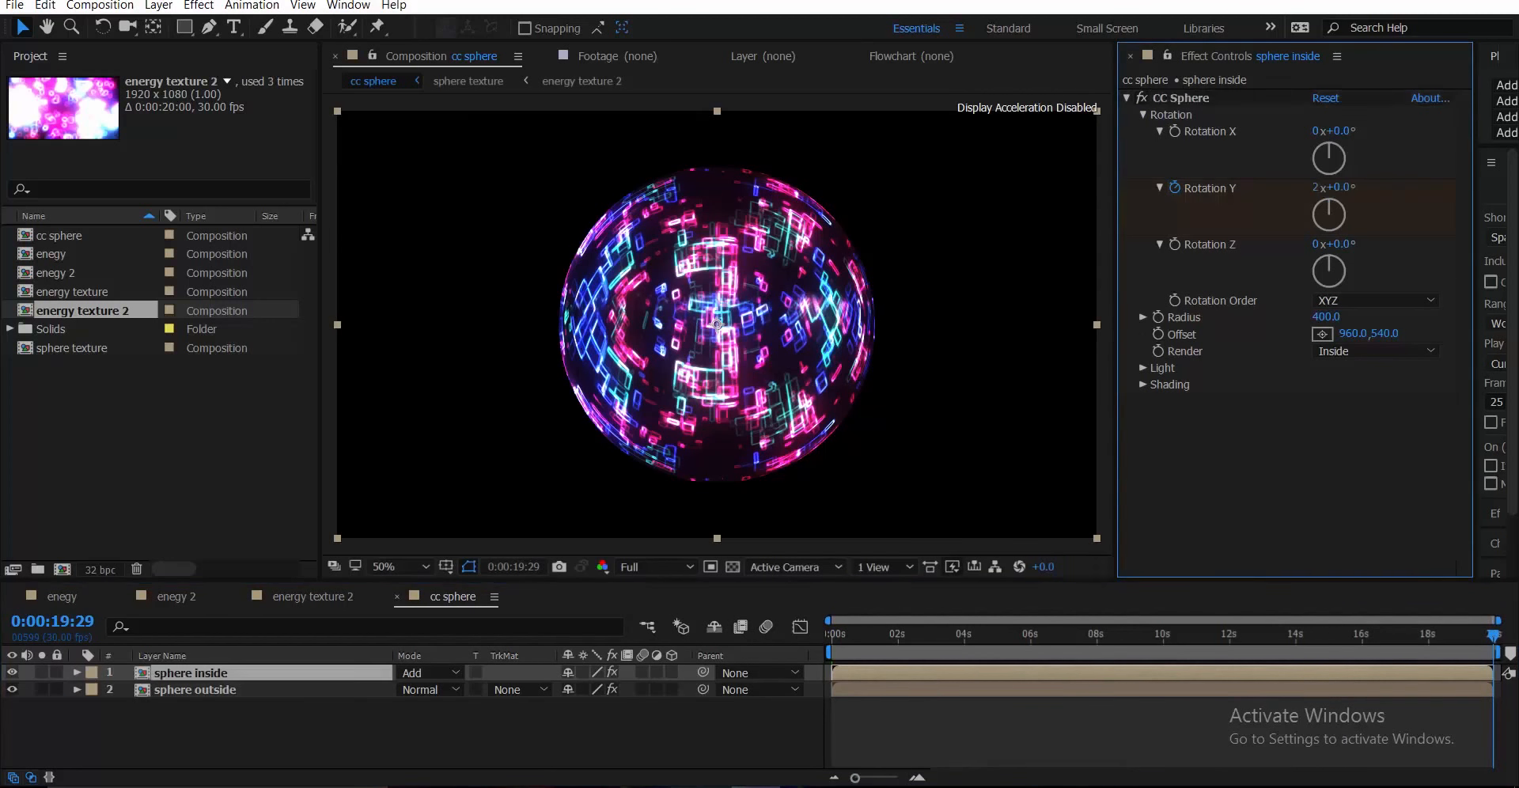
# - Keyframe CC Sphere Rotation Y on the sphere outside layer with 2 revolutions at 0:00:19:29 and 0 at 0:00:00:00
pyautogui.click(195, 689)
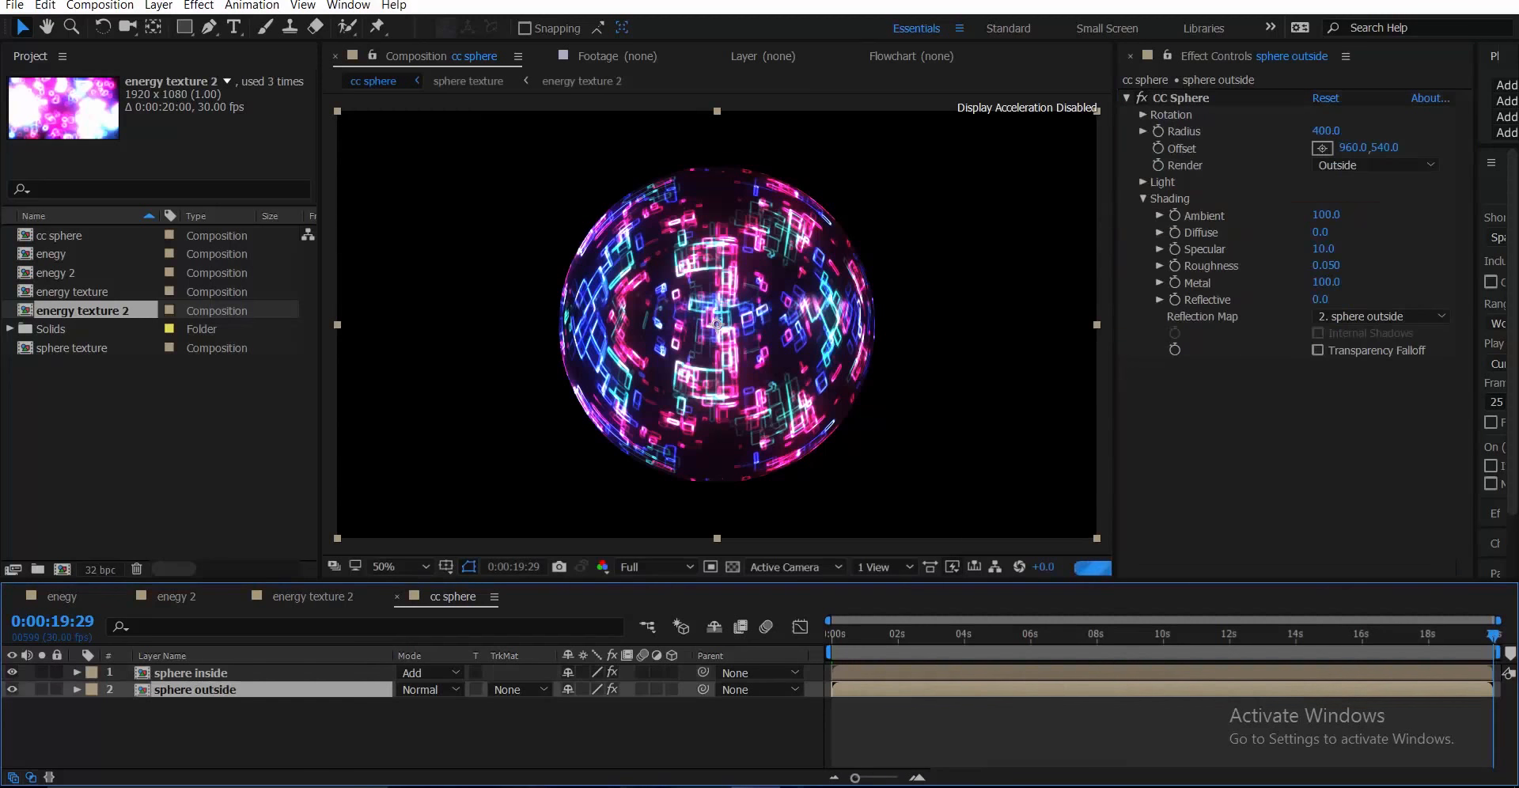
pyautogui.click(1143, 115)
pyautogui.click(1175, 187)
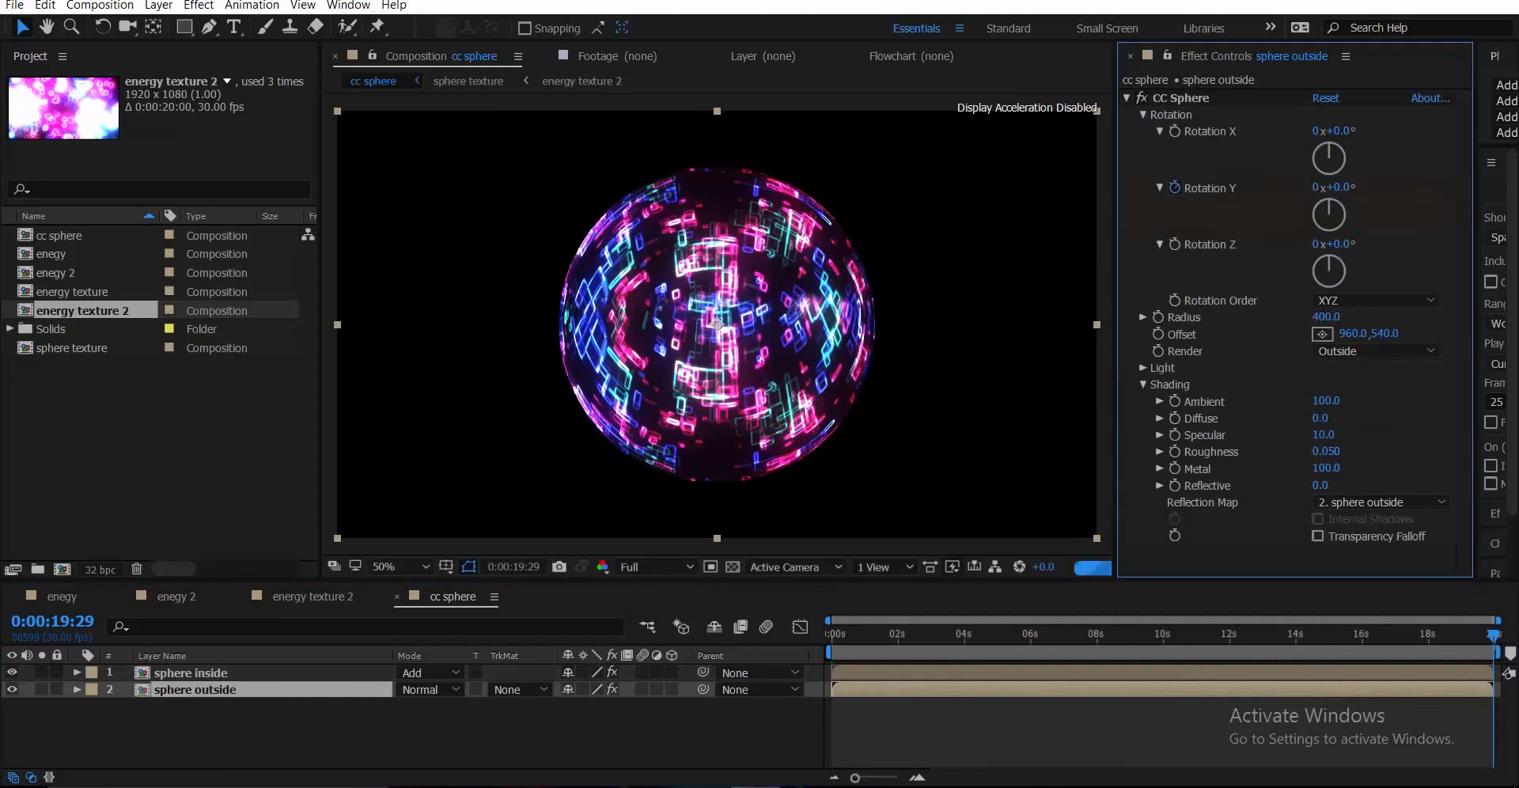
pyautogui.click(1316, 187)
pyautogui.write('2')
pyautogui.press('Return')
pyautogui.click(831, 636)
pyautogui.click(1317, 187)
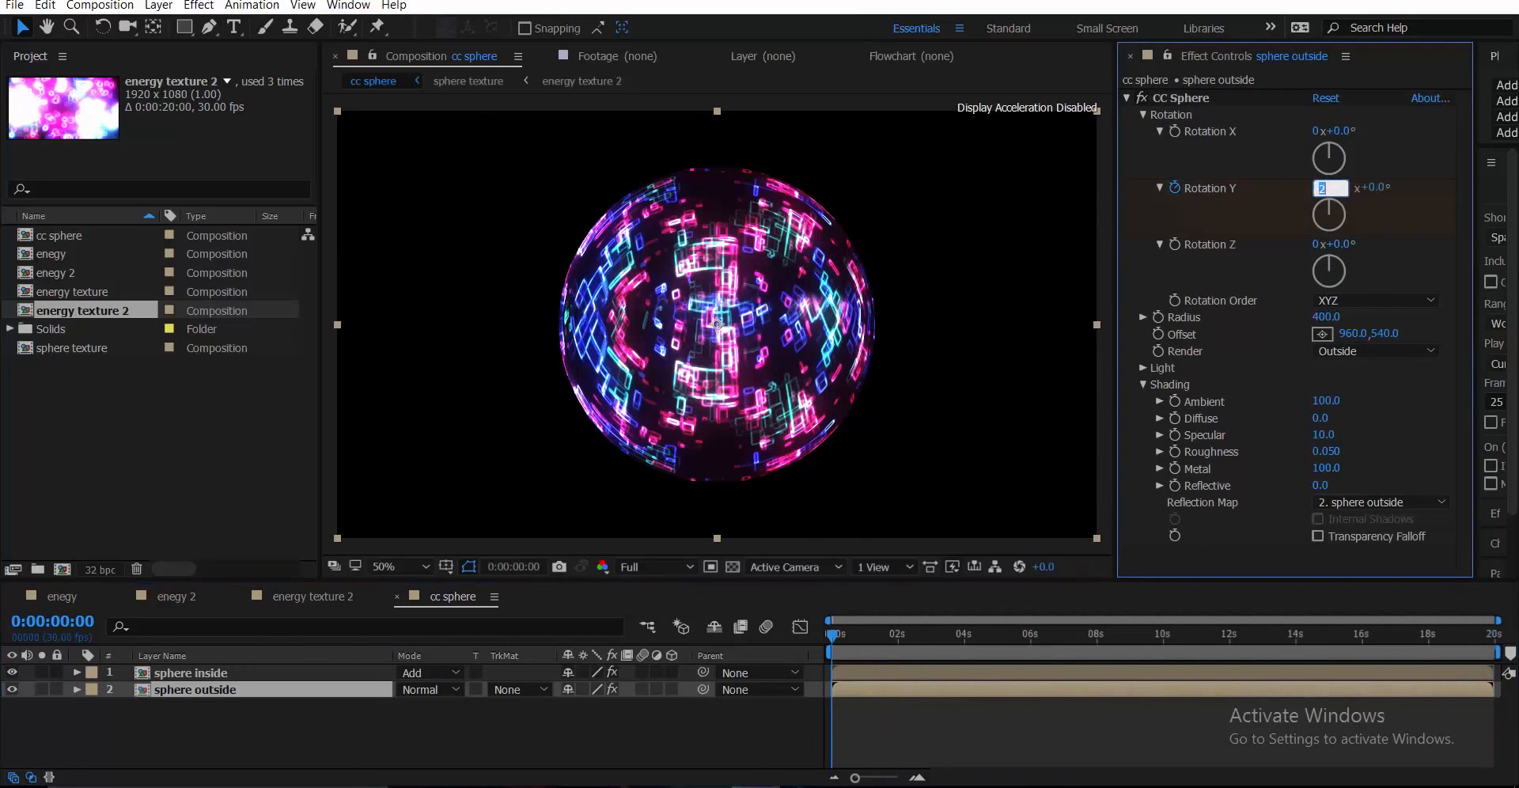
pyautogui.write('0')
pyautogui.press('Return')
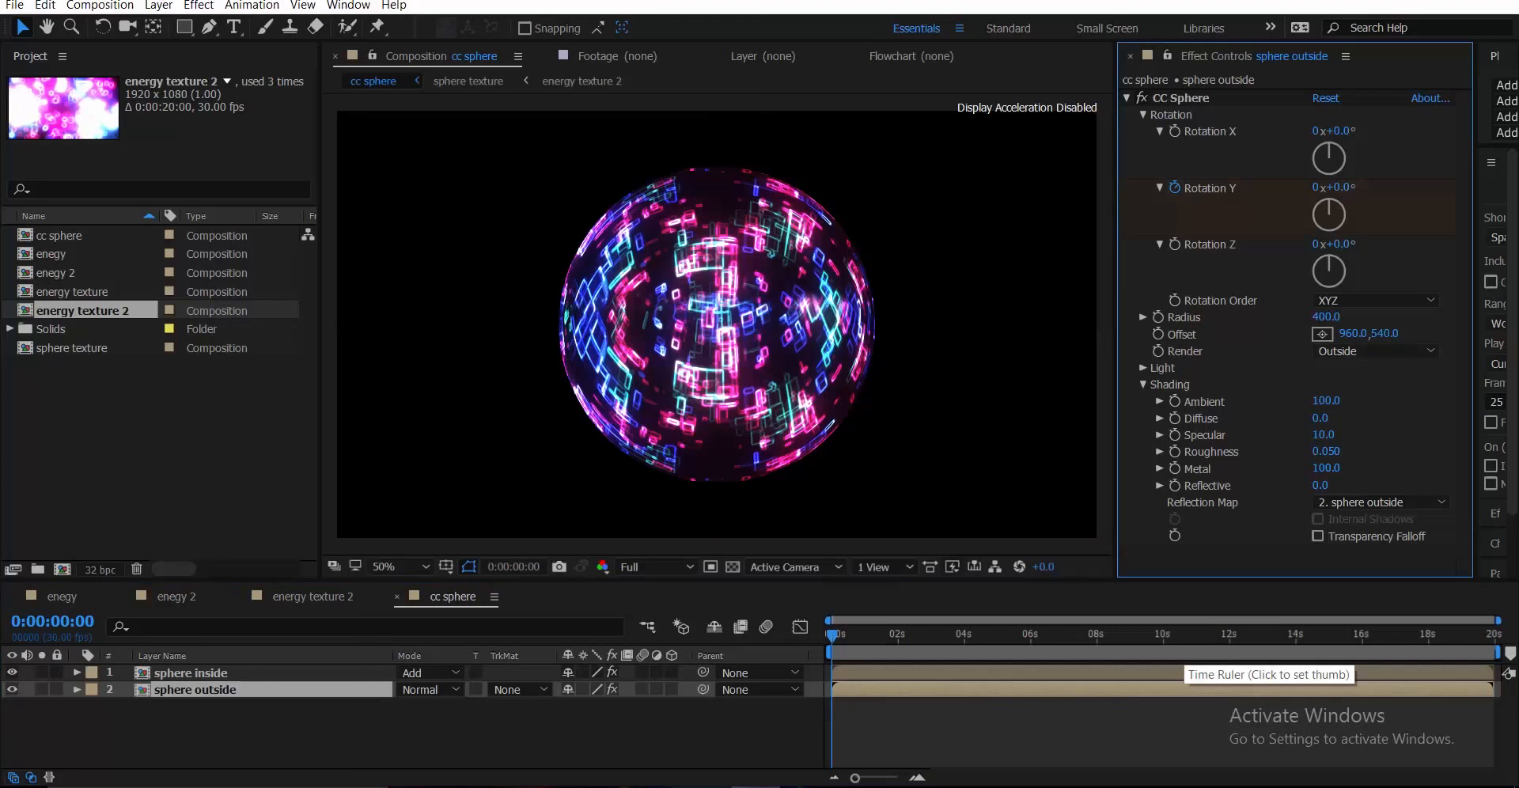
# - Check the cc sphere composition's settings and set the preview resolution to Half
pyautogui.press('space')
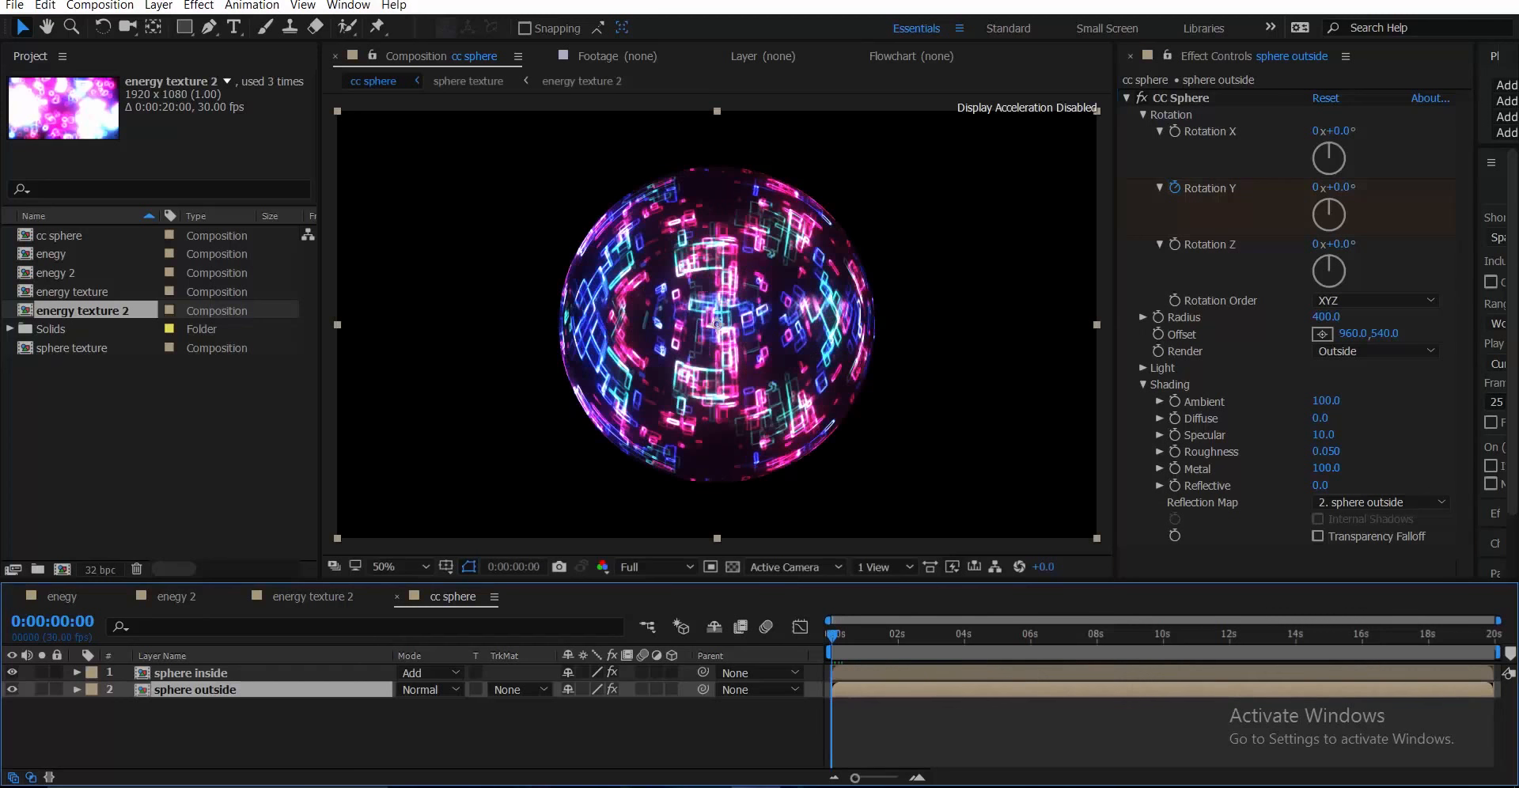
pyautogui.press('space')
pyautogui.moveTo(1374, 424); pyautogui.dragTo(1290, 424)
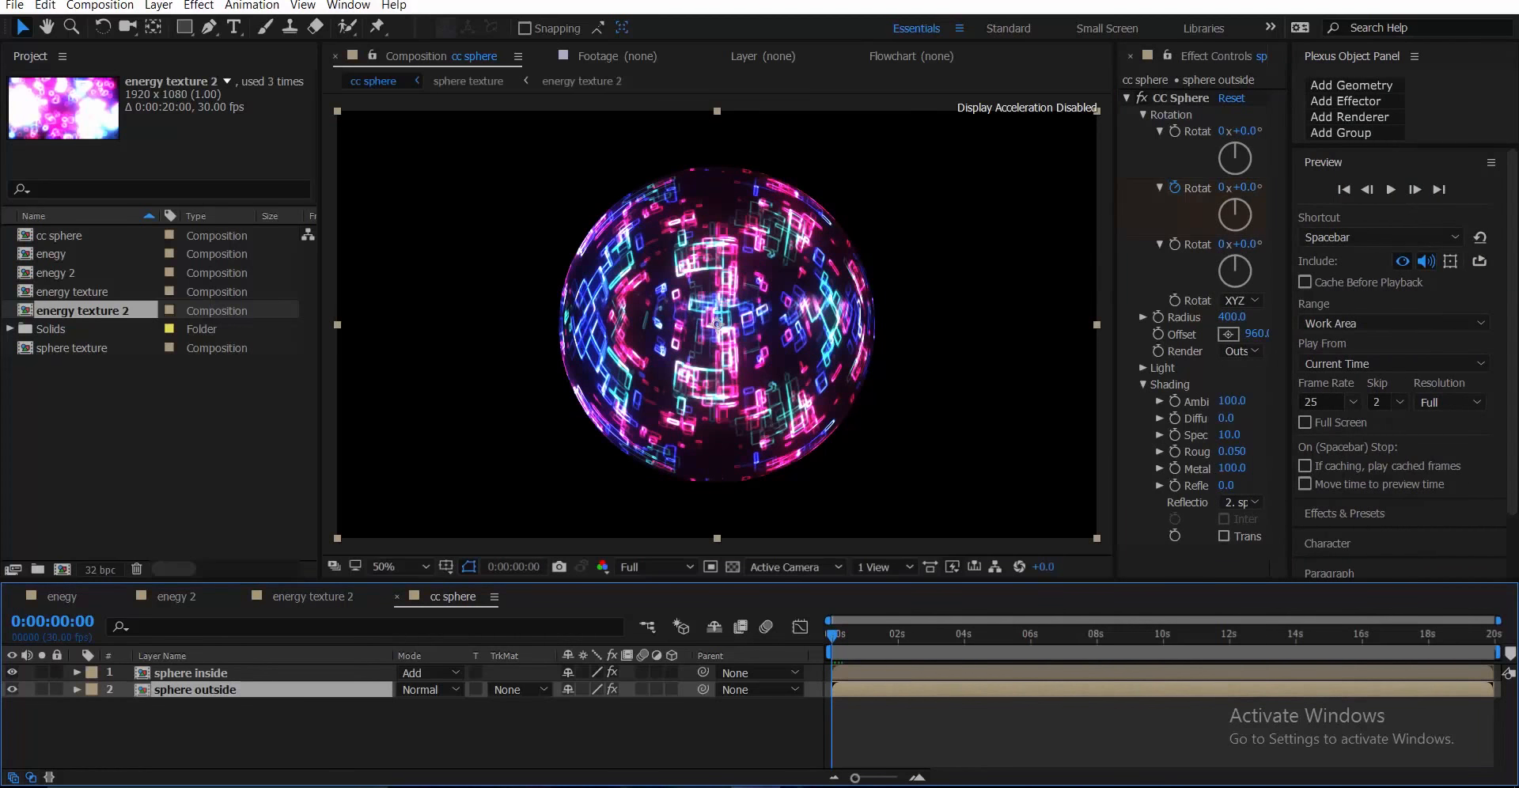
pyautogui.click(100, 6)
pyautogui.click(149, 49)
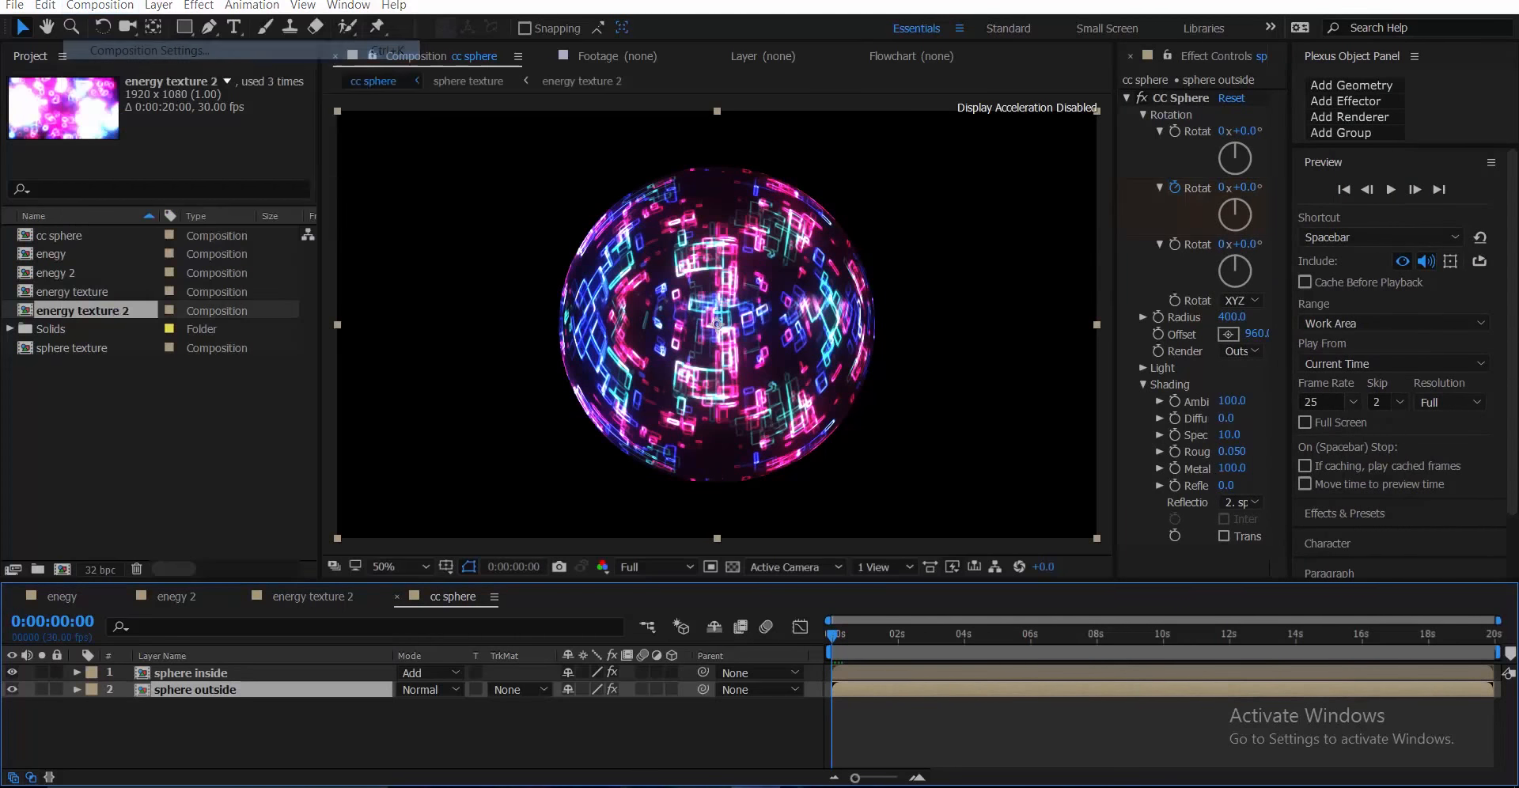
pyautogui.click(1235, 513)
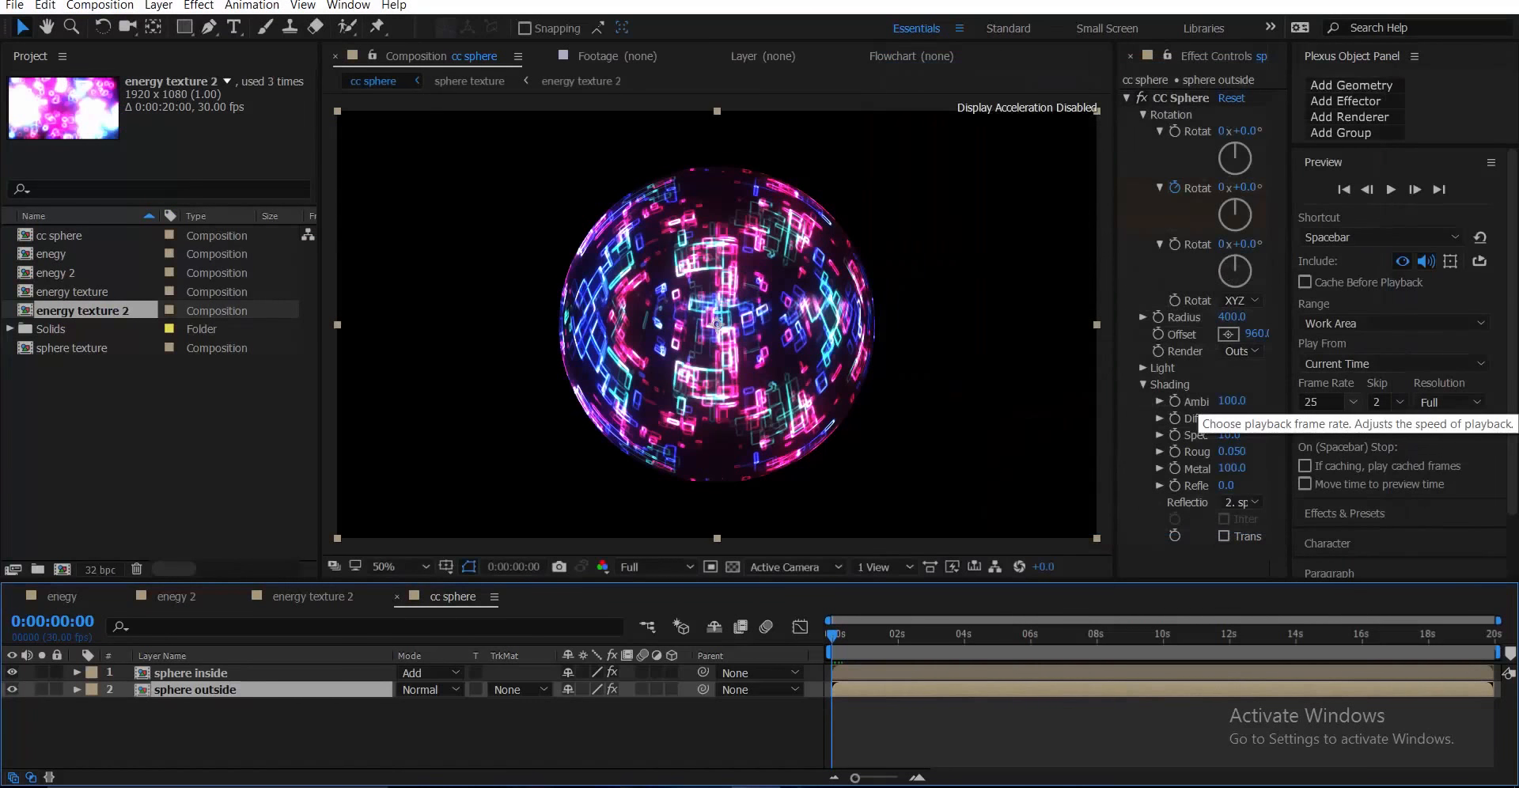
pyautogui.click(1450, 402)
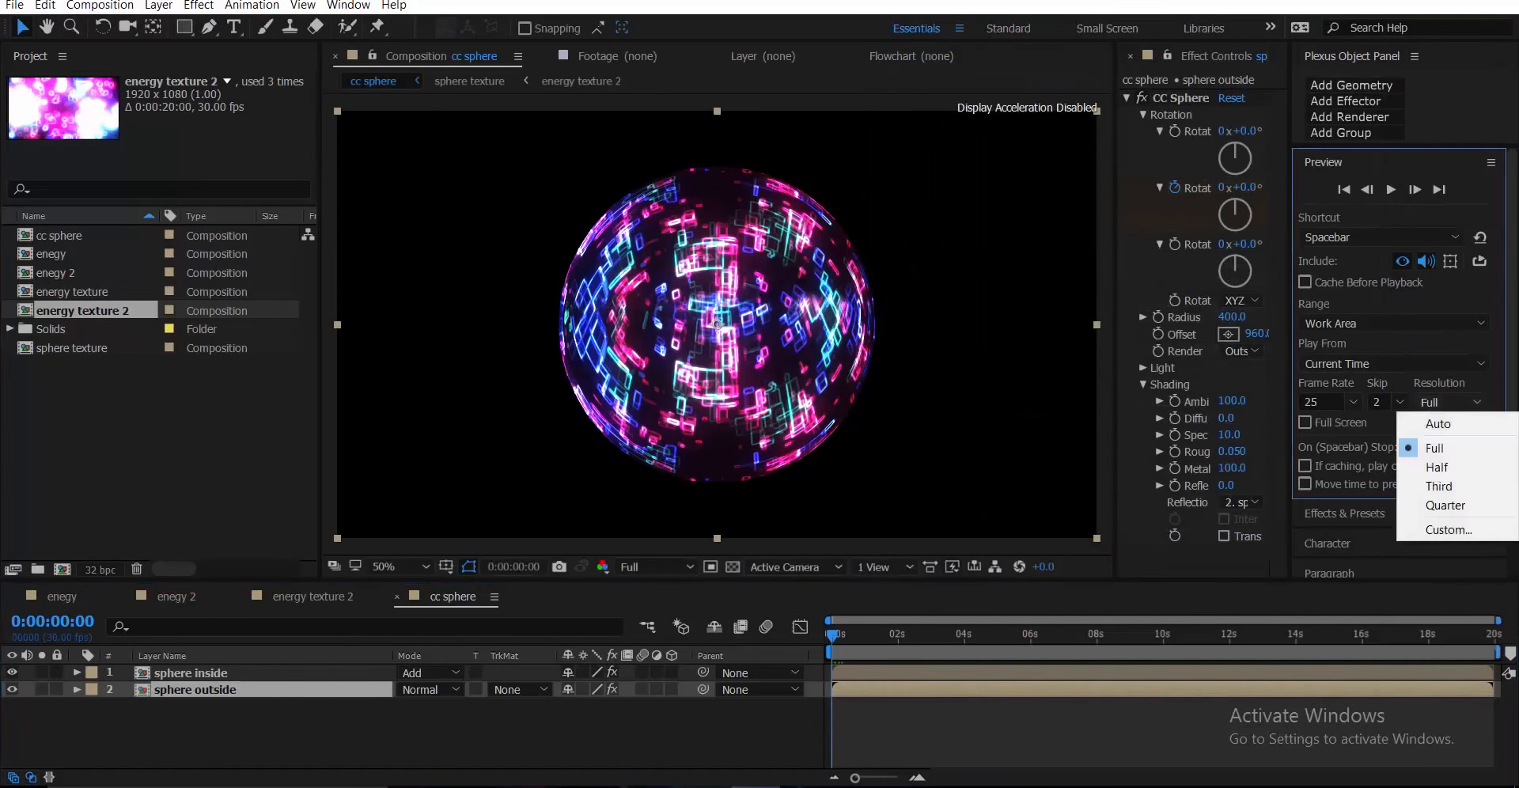
pyautogui.click(1437, 466)
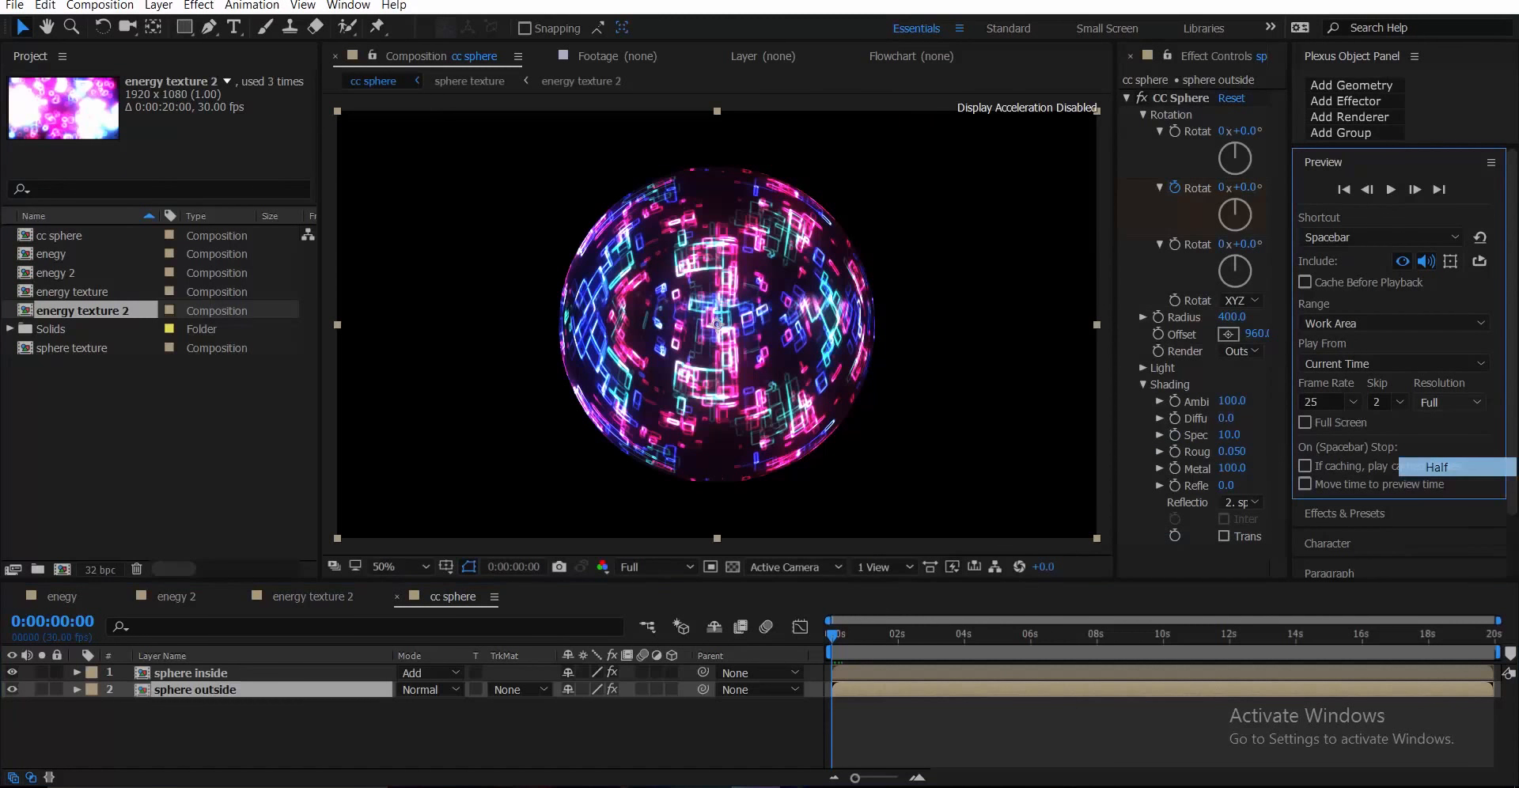
# - Preview the sphere's rotation and examine the glowing texture at several points of the cc sphere timeline
pyautogui.press('space')
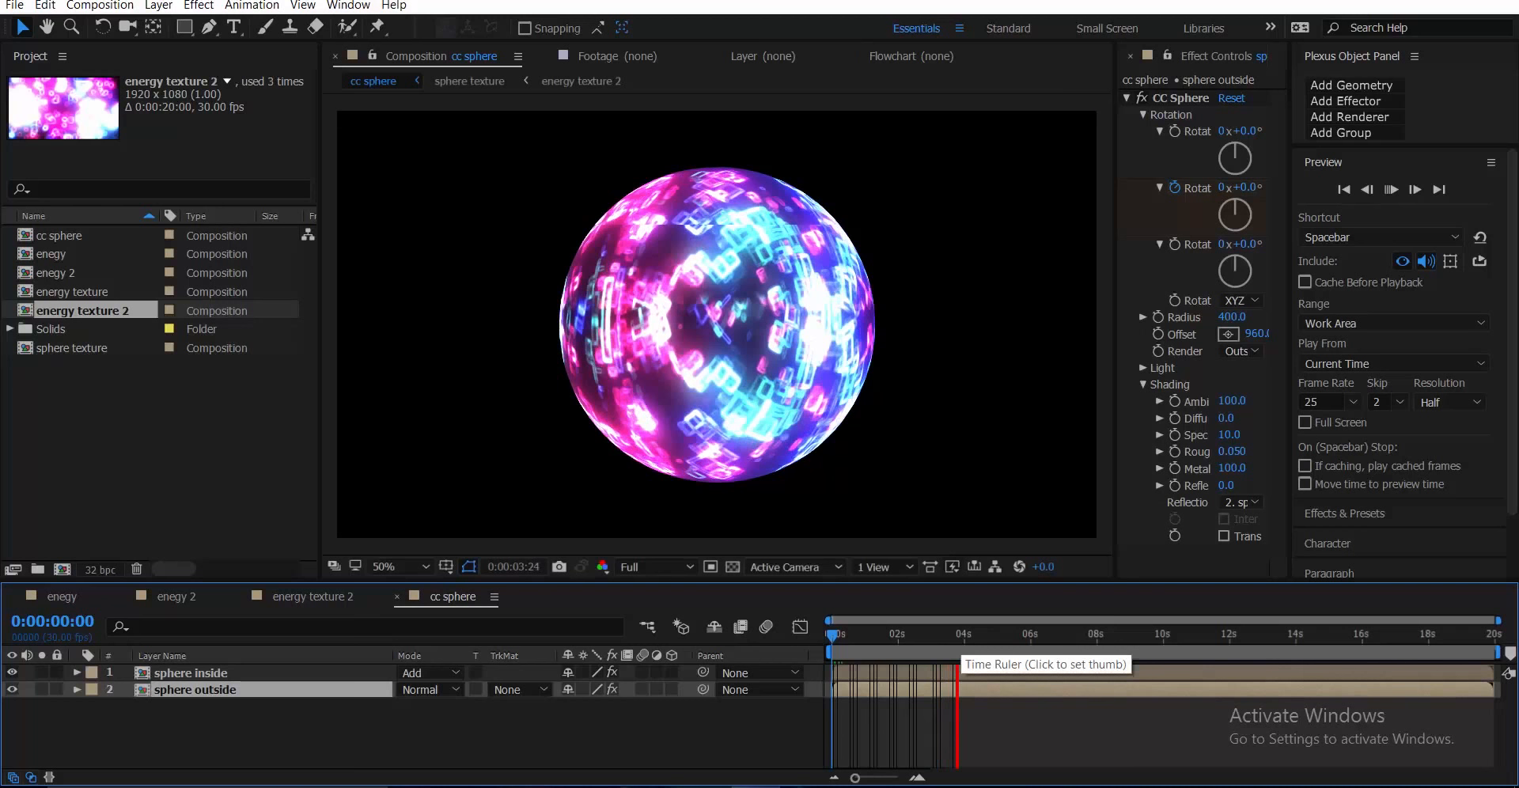
pyautogui.press('space')
pyautogui.press('space')
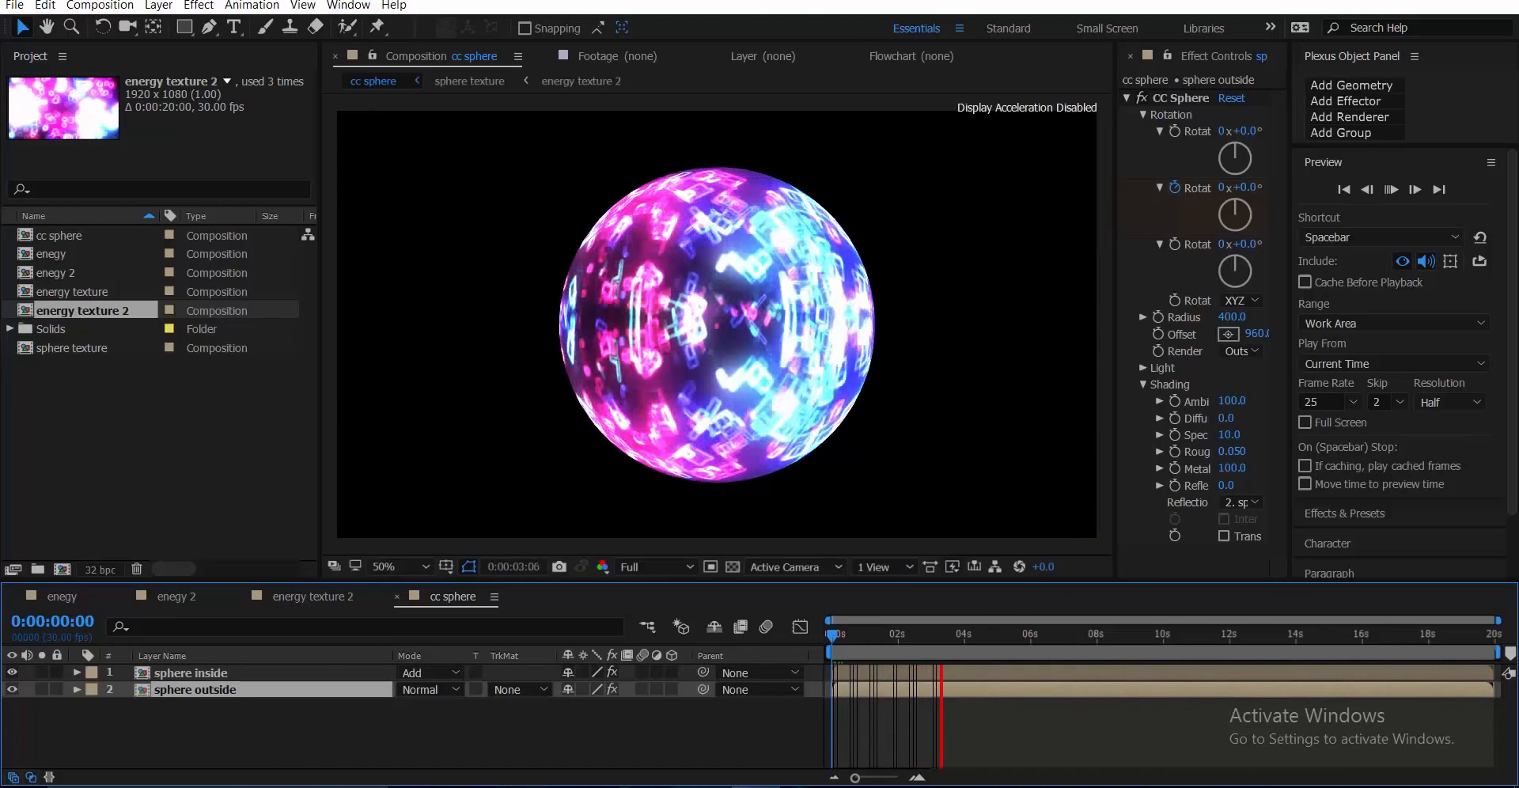
pyautogui.click(991, 635)
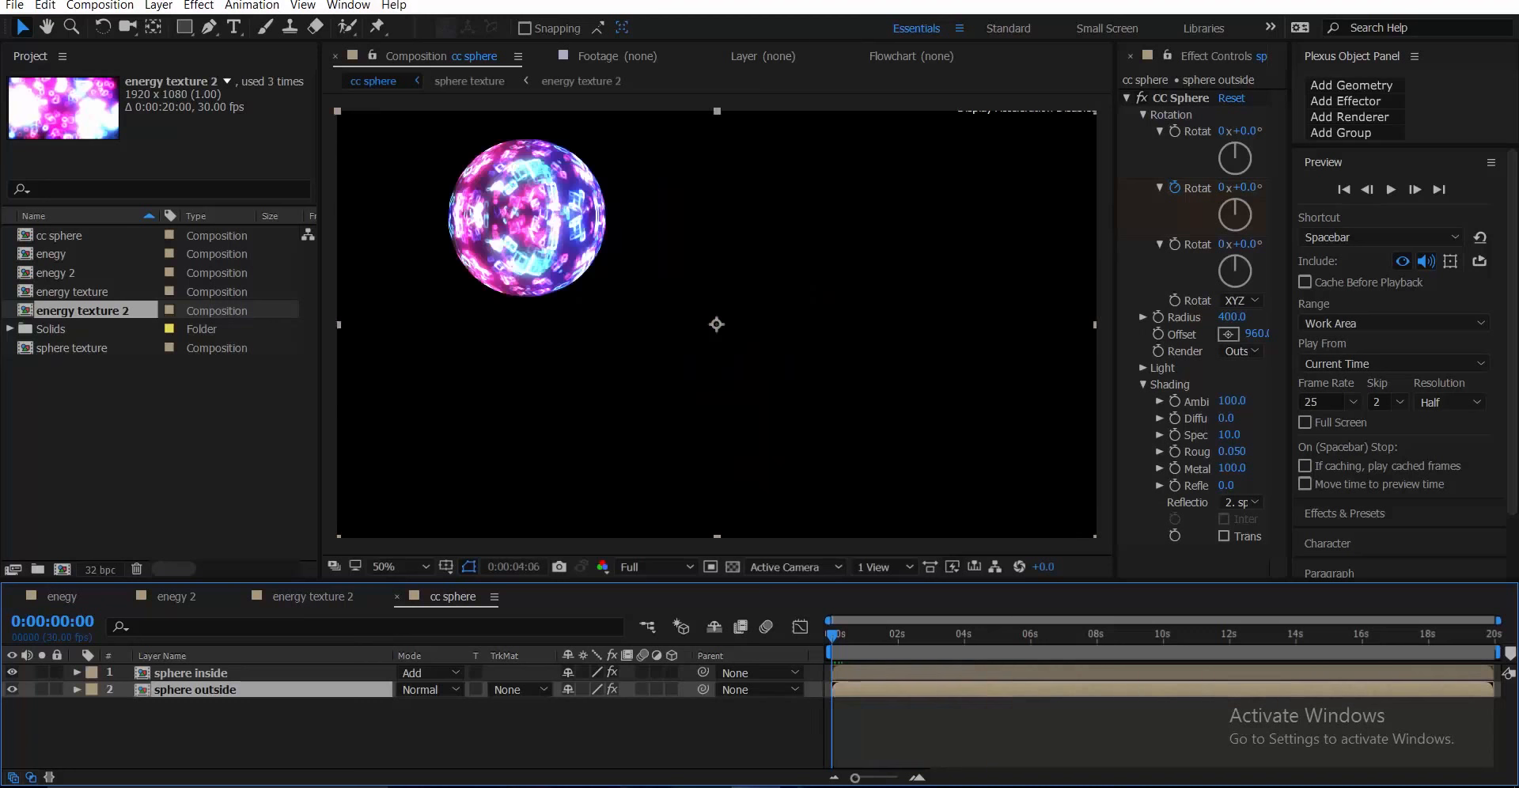
pyautogui.moveTo(1289, 407); pyautogui.dragTo(1334, 408)
pyautogui.moveTo(990, 636); pyautogui.dragTo(913, 635)
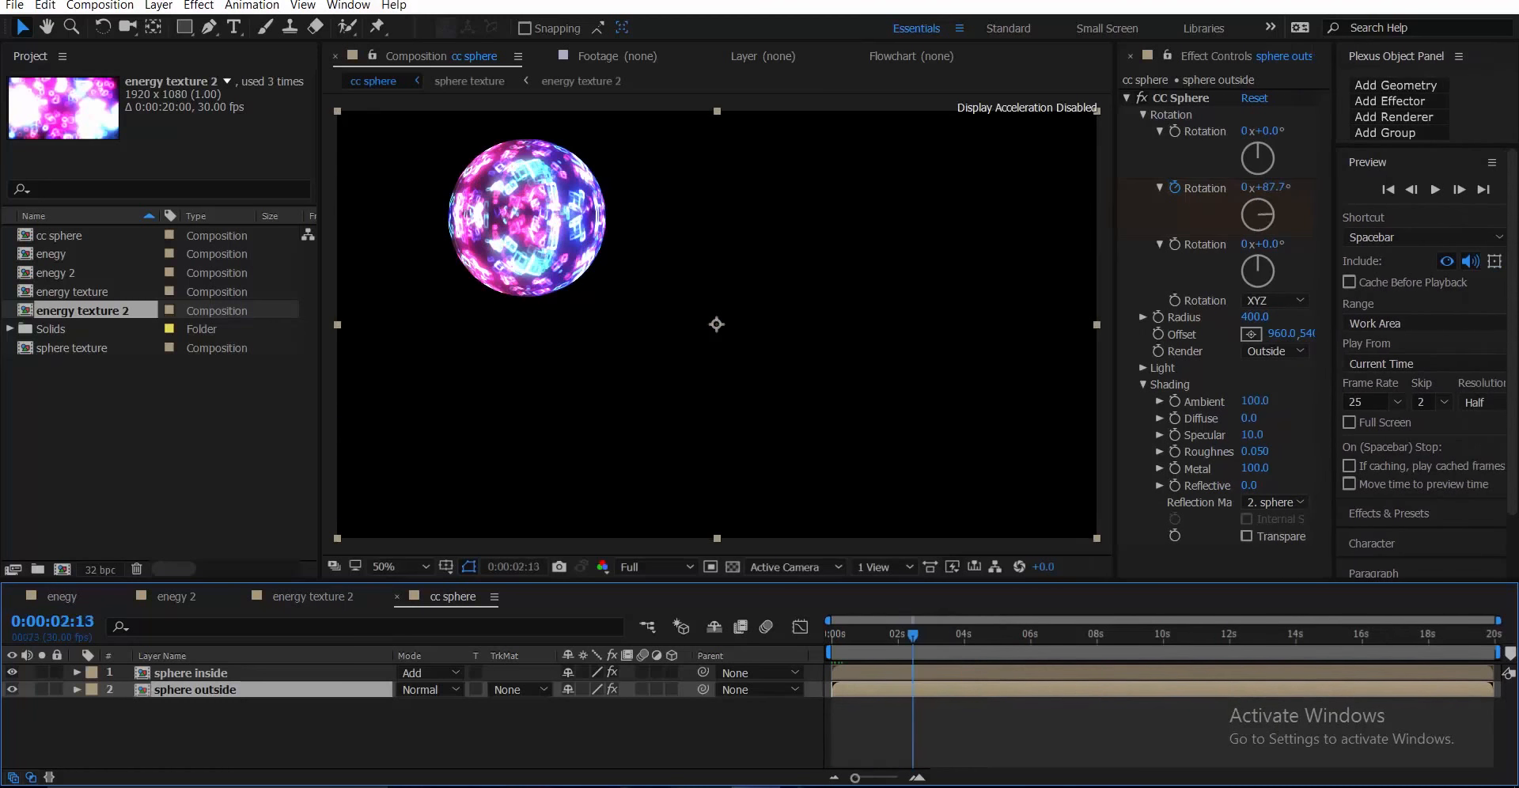
pyautogui.moveTo(1333, 407); pyautogui.dragTo(1413, 407)
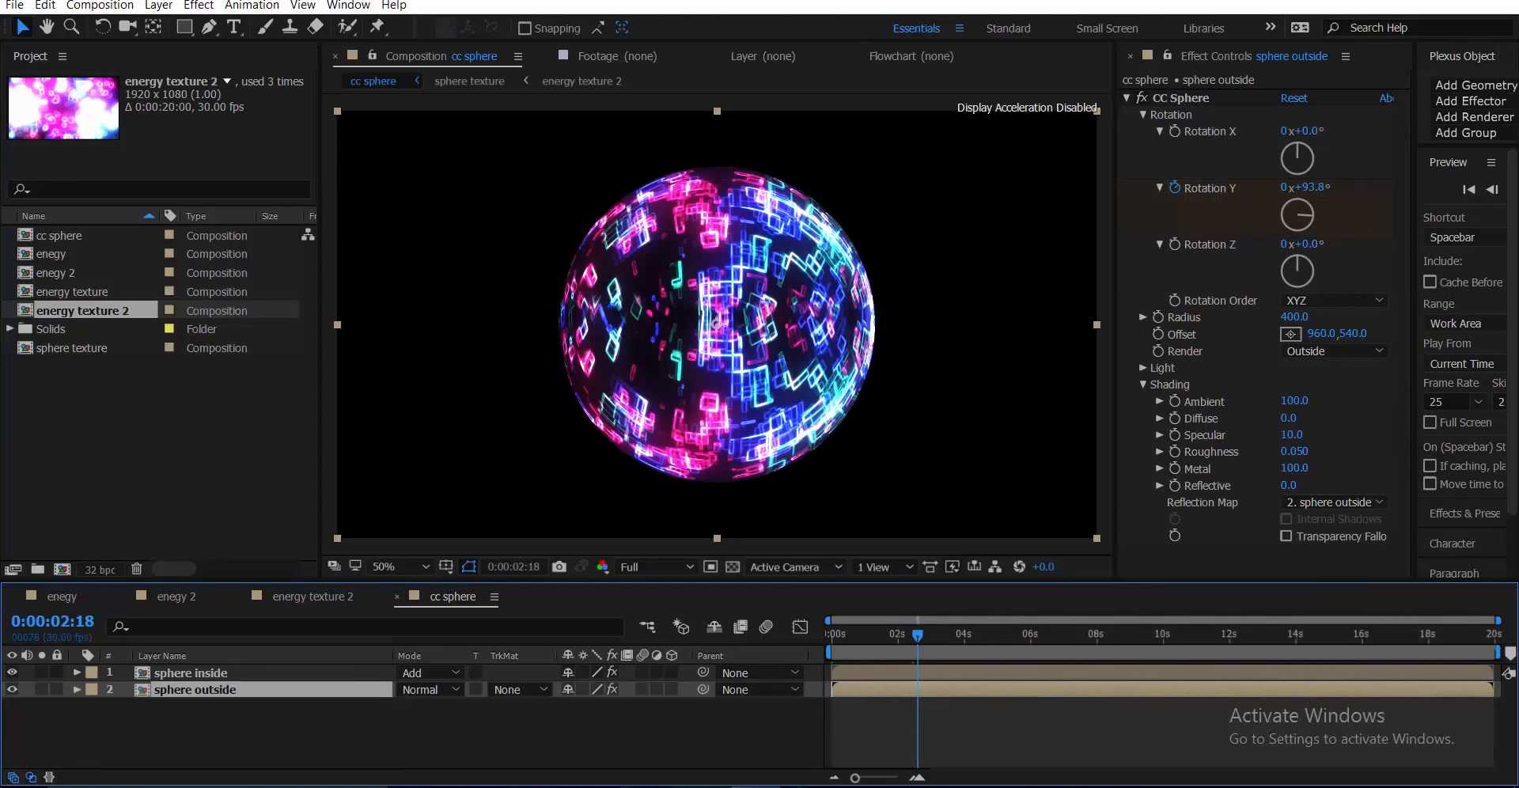
pyautogui.click(158, 443)
pyautogui.click(890, 634)
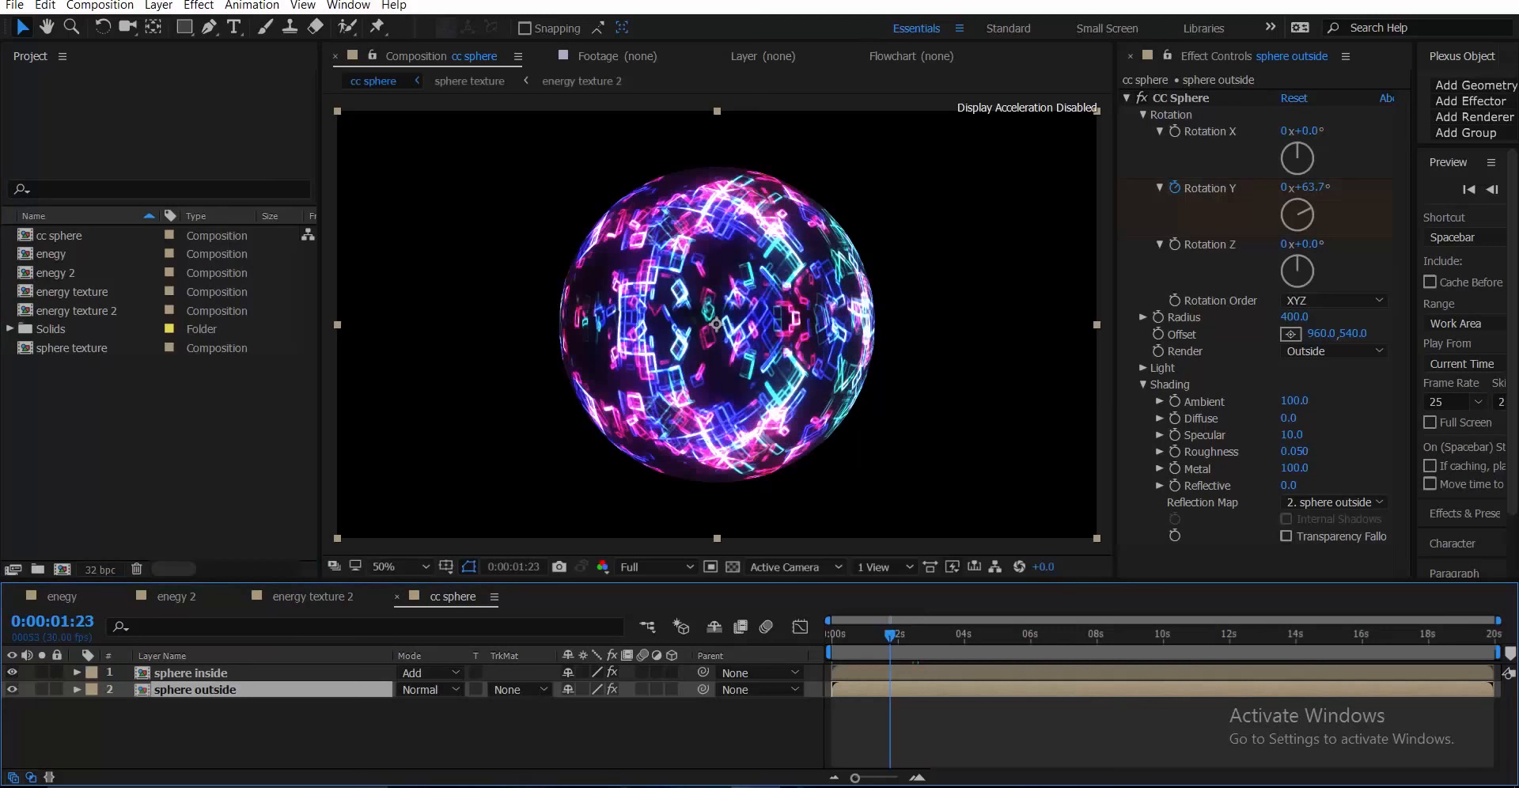
pyautogui.scroll(1, 716, 324)
pyautogui.scroll(-1, 717, 324)
pyautogui.click(313, 597)
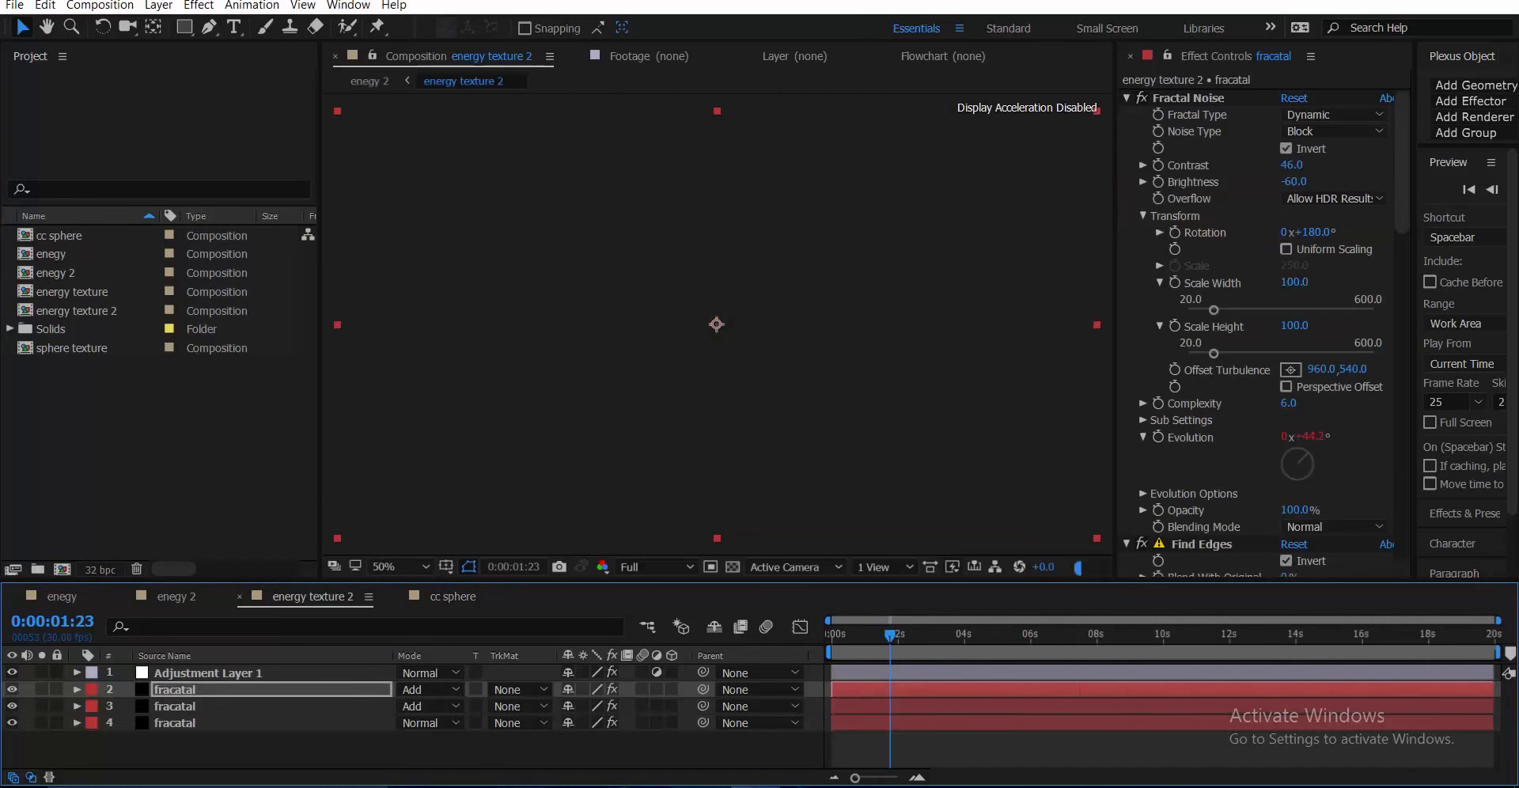
pyautogui.click(453, 598)
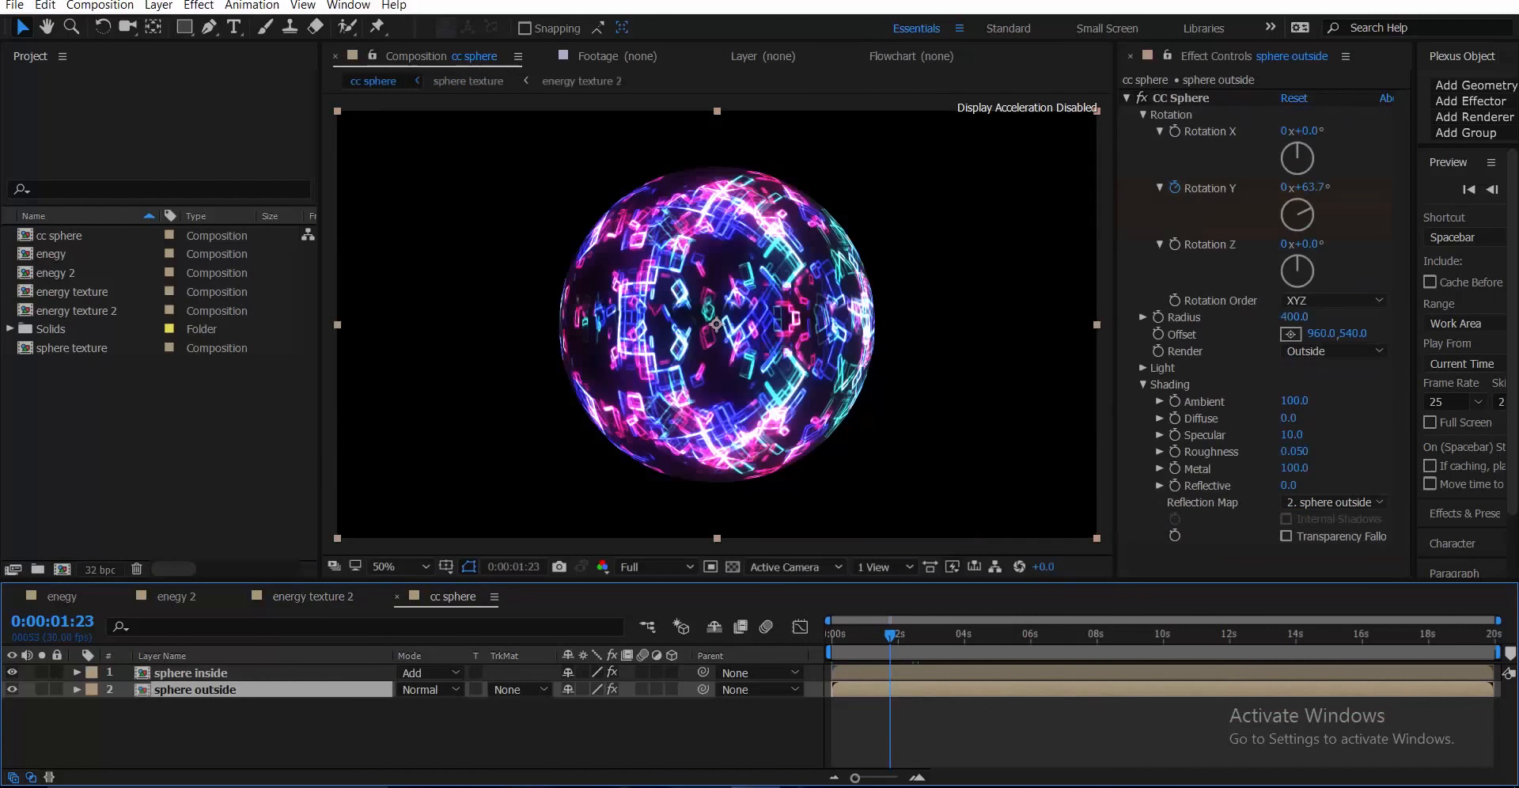
pyautogui.click(313, 597)
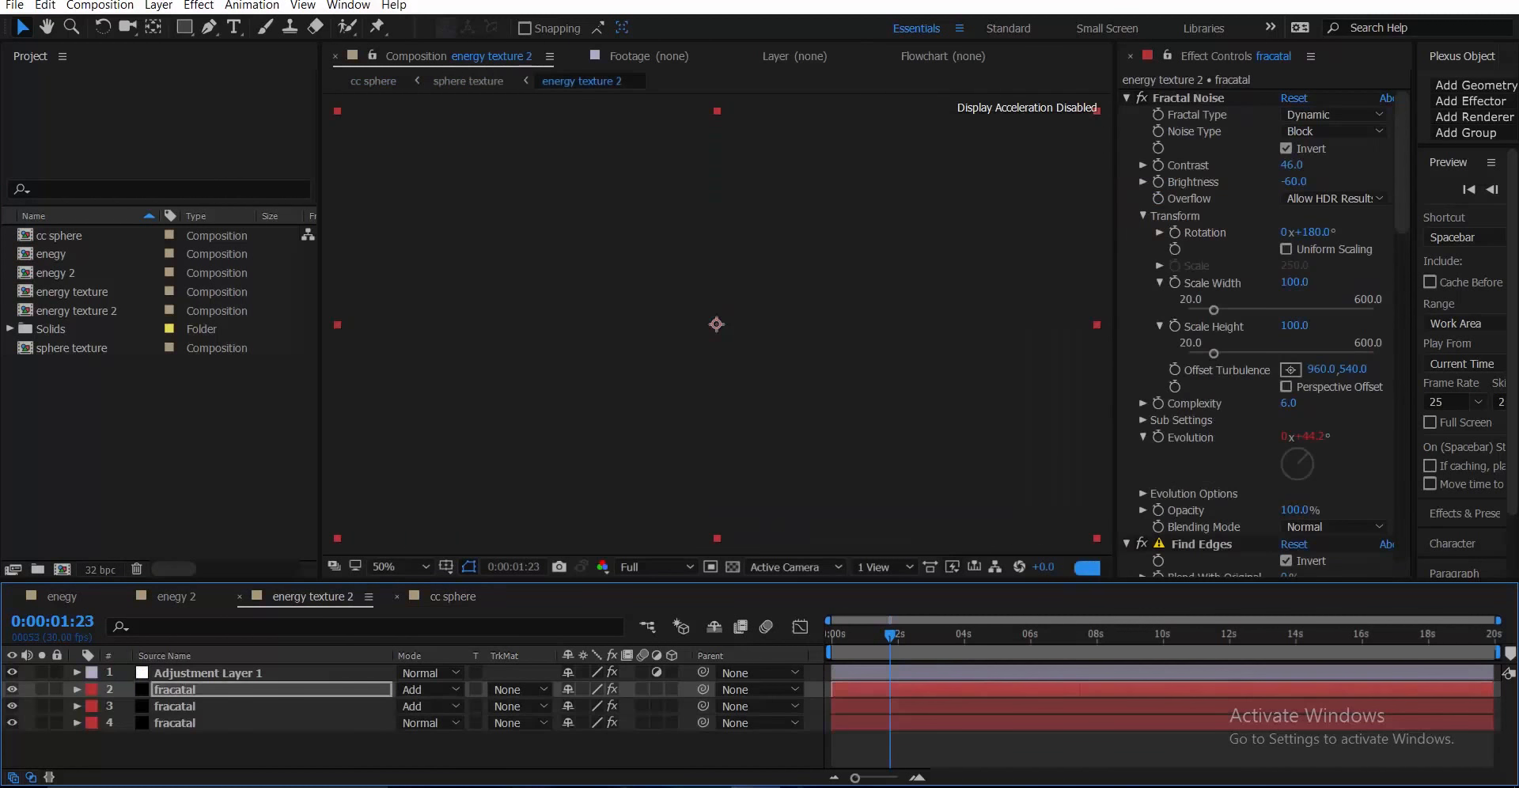
pyautogui.click(452, 597)
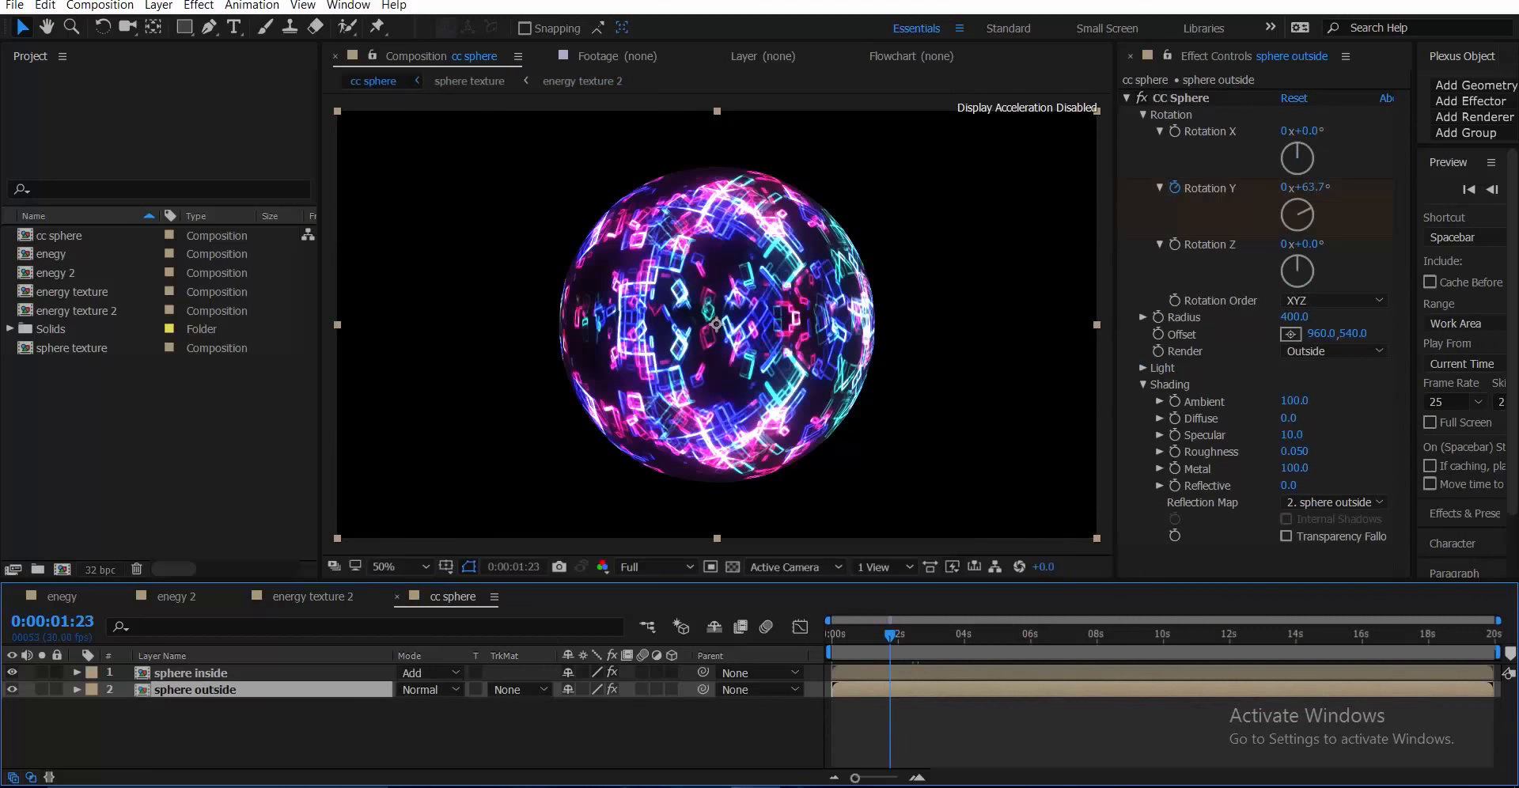
# - Import the energy 2.mp4 video into the project and play it in the footage viewer
pyautogui.click(312, 597)
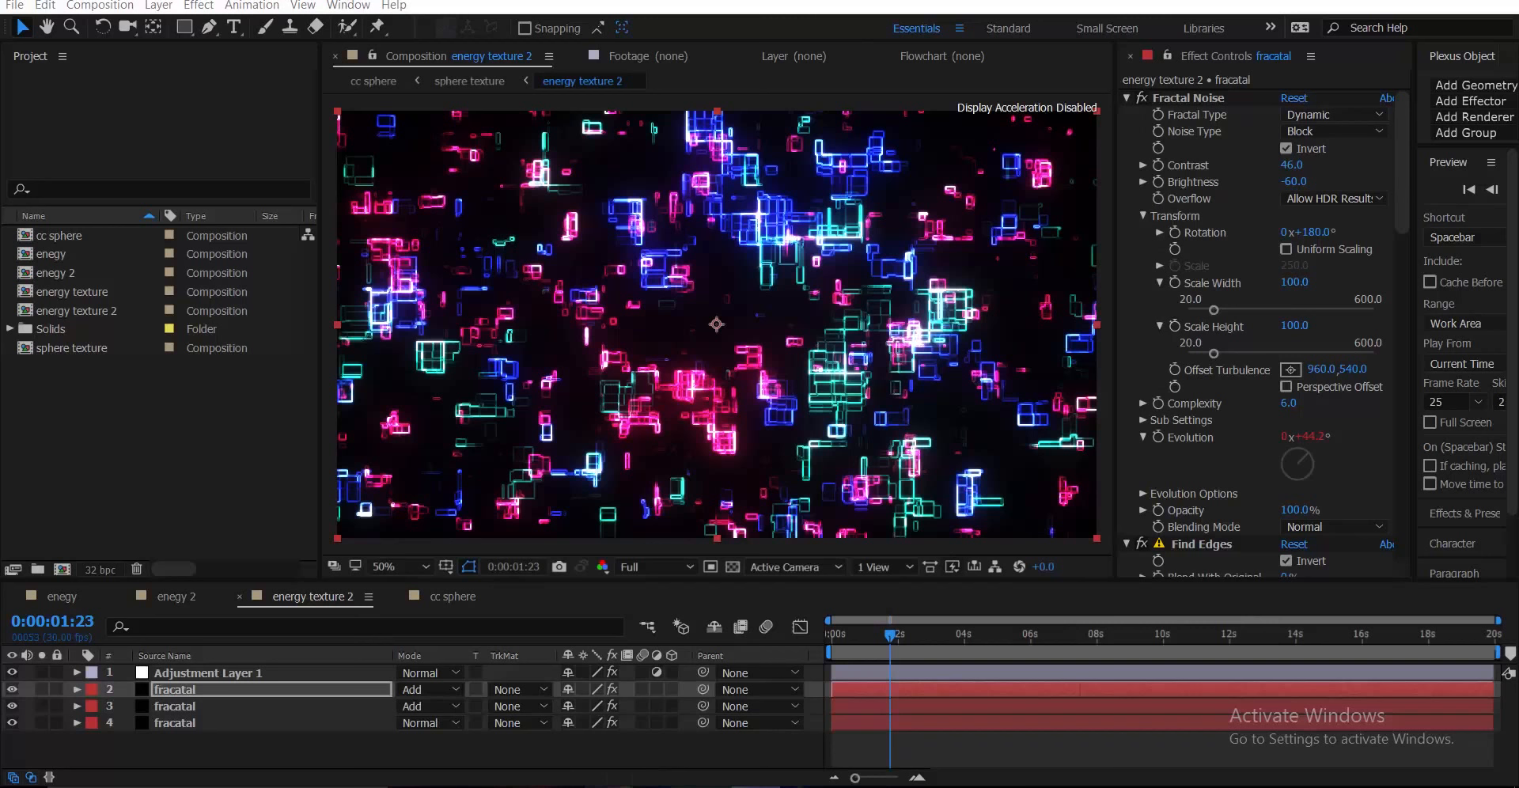
pyautogui.moveTo(559, 696); pyautogui.dragTo(158, 443)
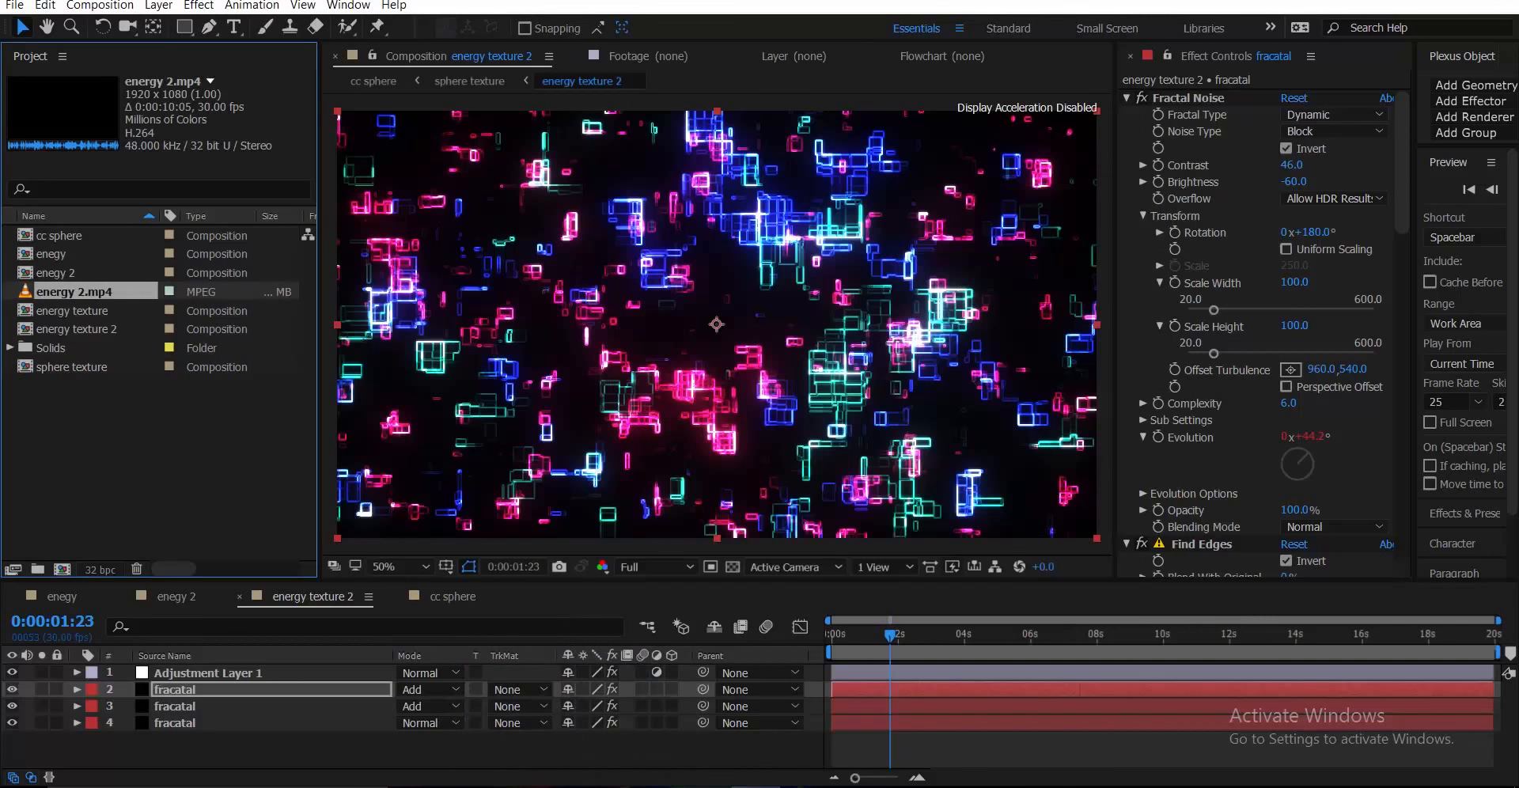
pyautogui.doubleClick(74, 292)
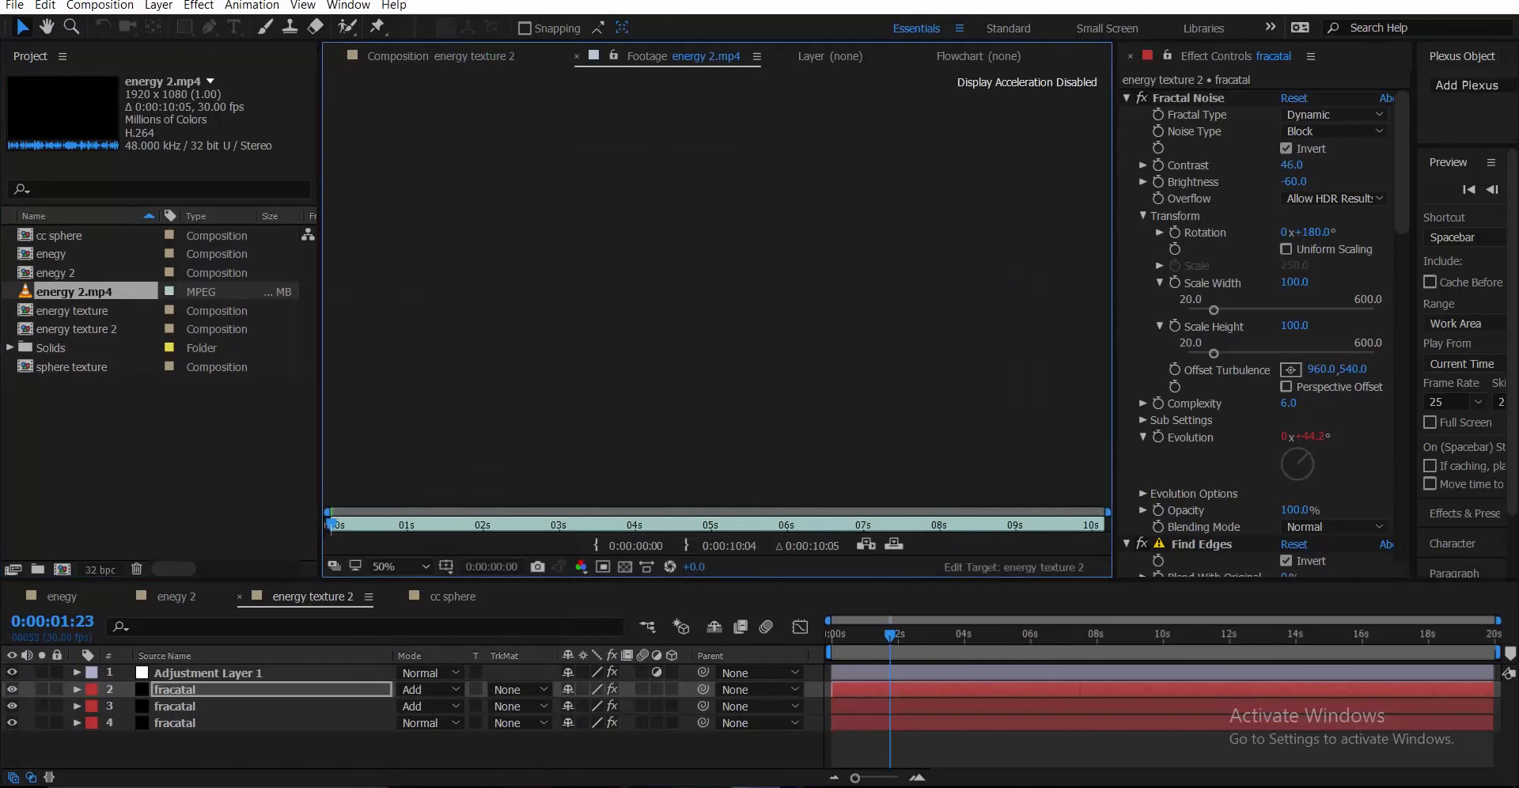
pyautogui.press('space')
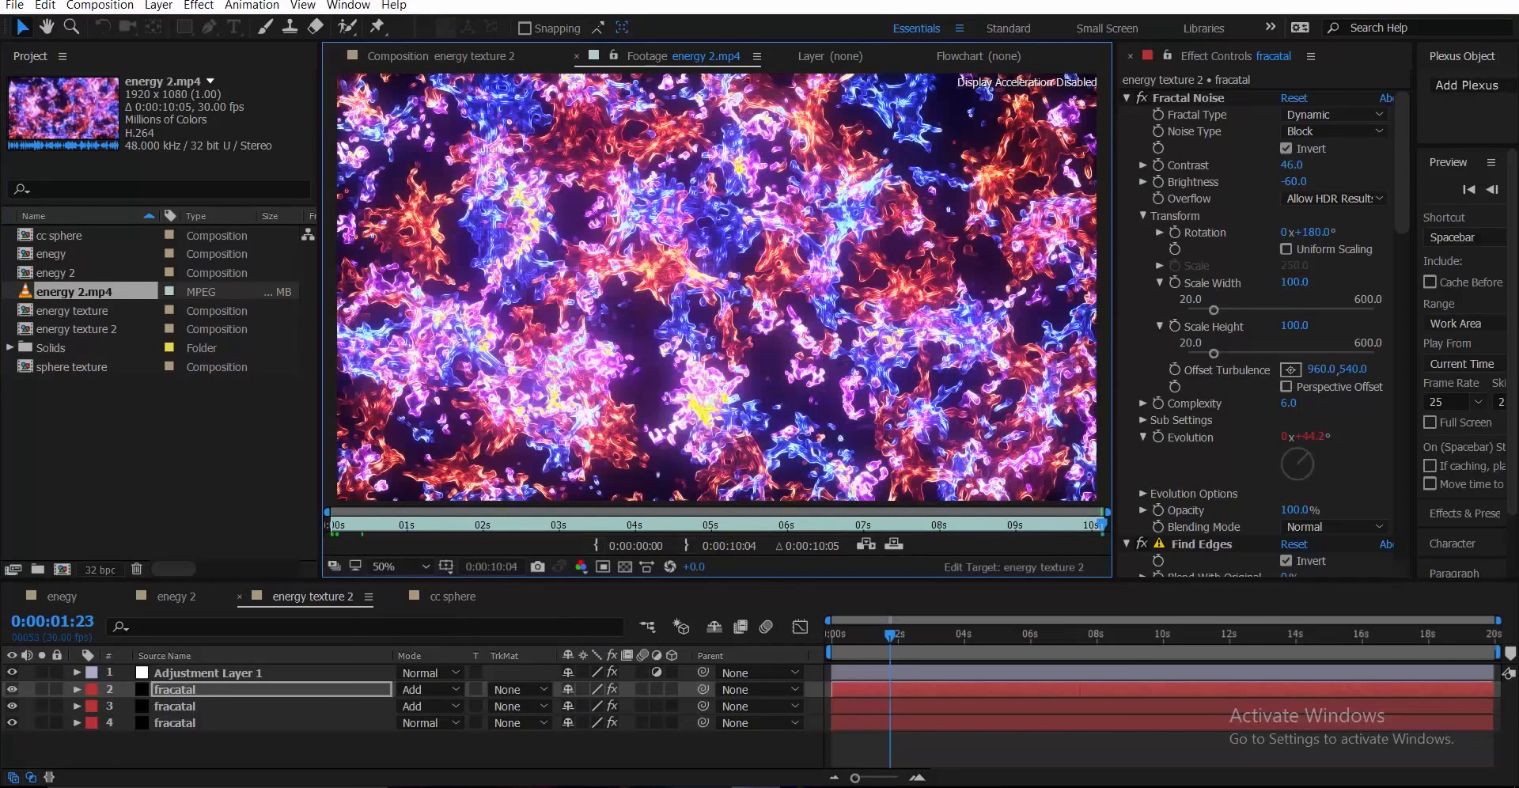
# - Reveal the bottom fracatal layer's Fractal Noise Transform and Scale settings and set Offset Turbulence to 960, 570
pyautogui.click(175, 690)
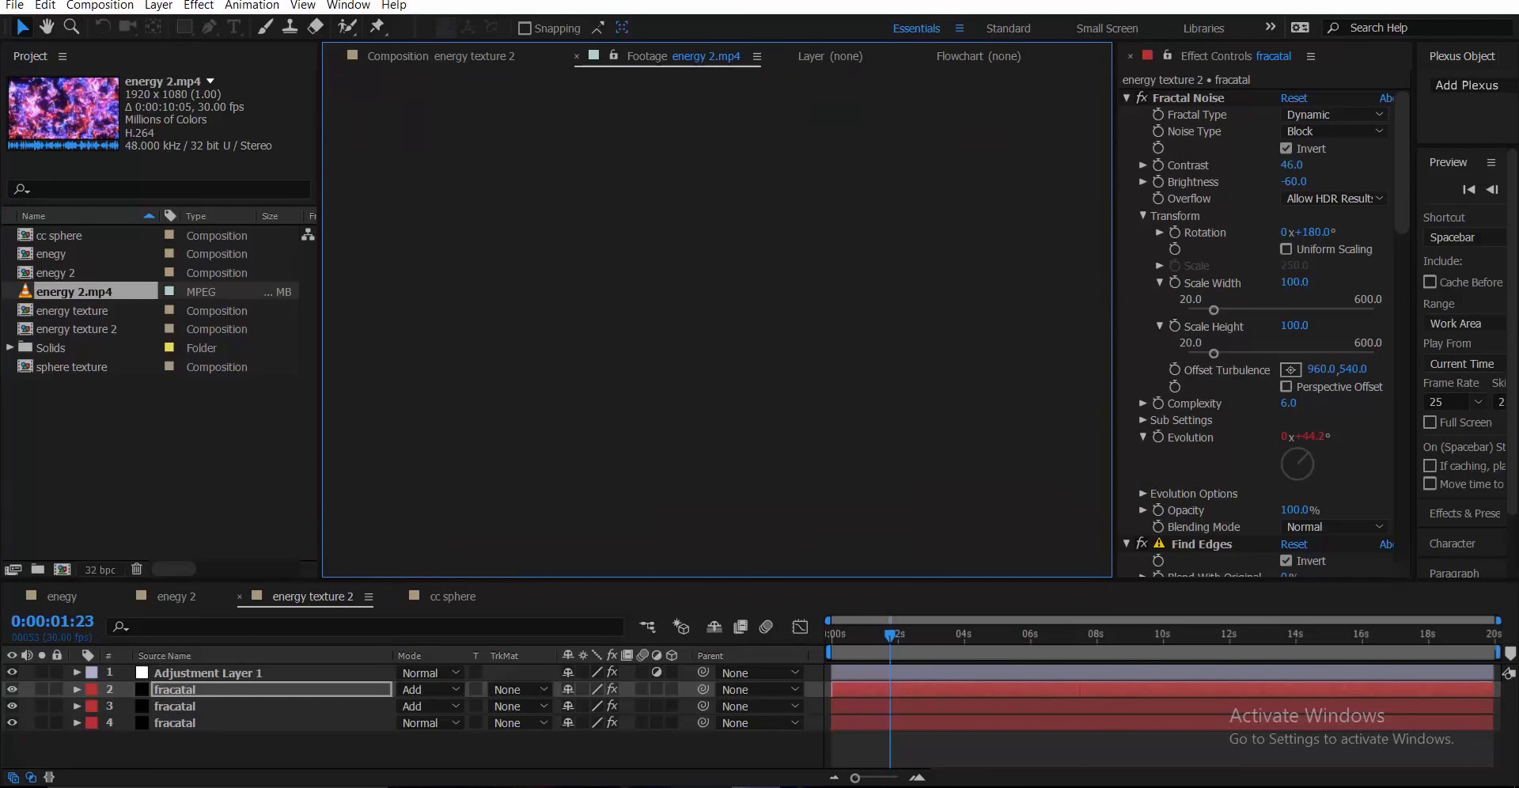
pyautogui.click(176, 723)
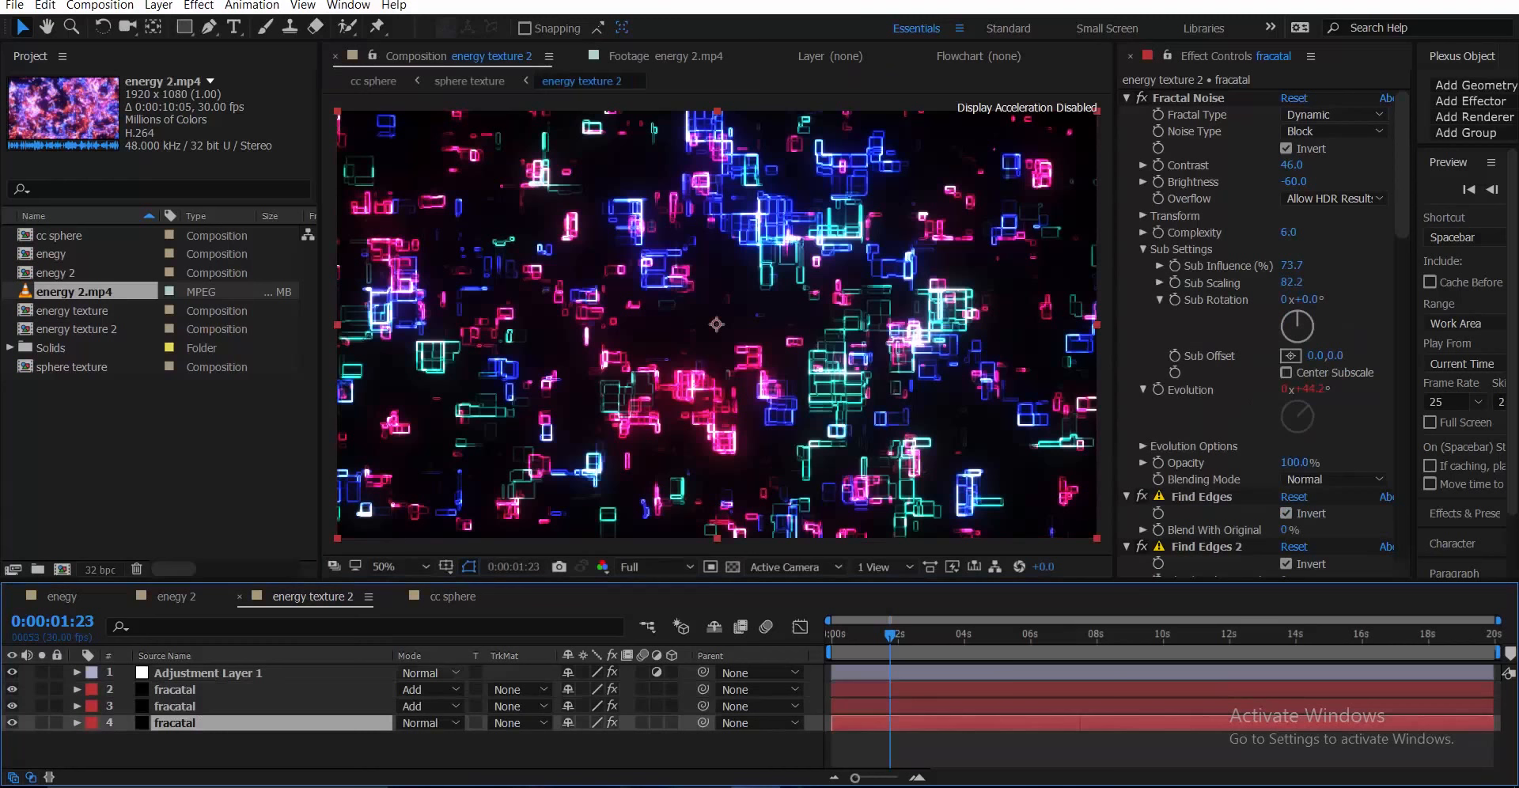
pyautogui.click(1144, 216)
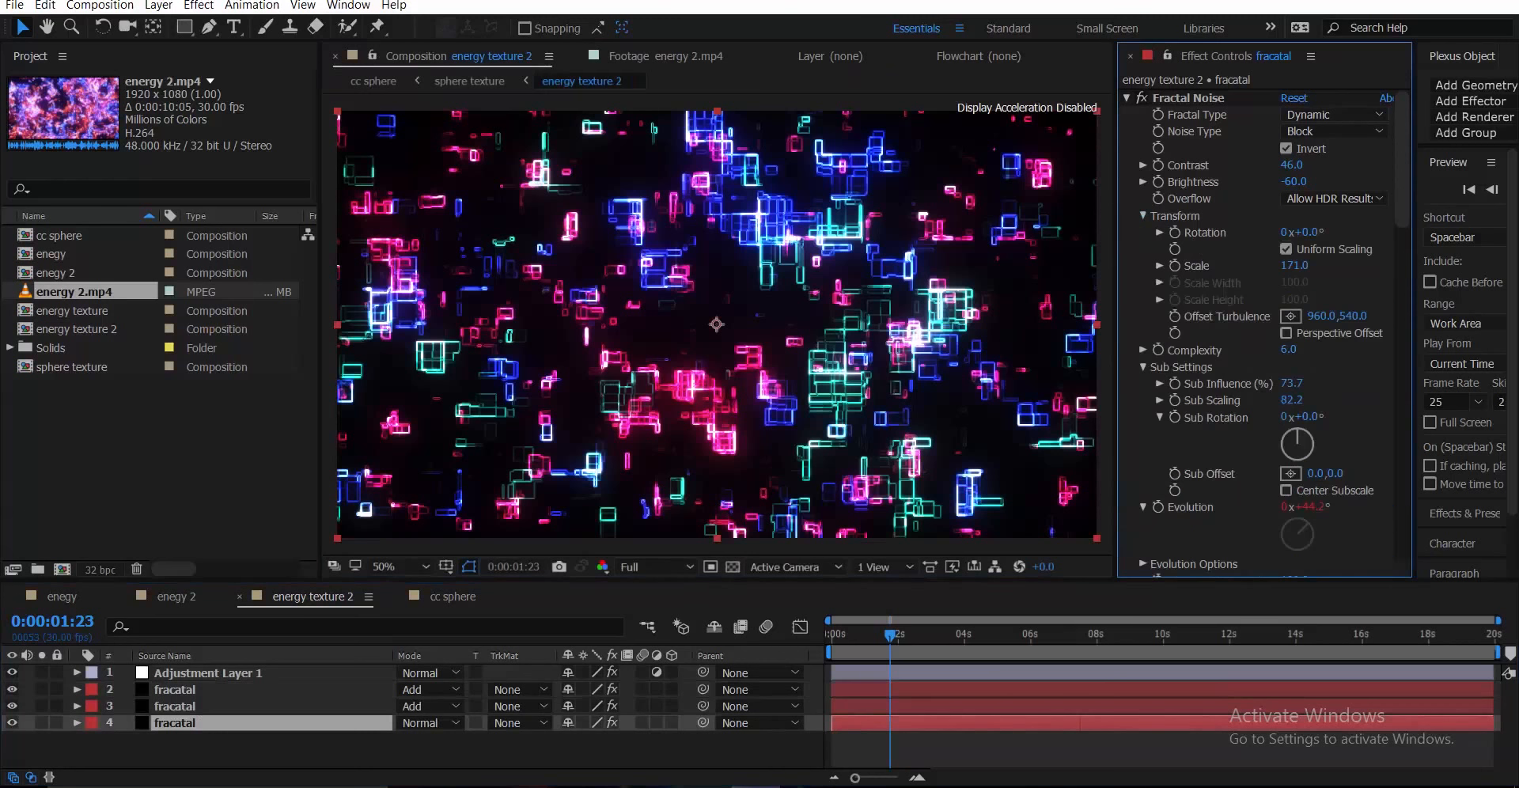
pyautogui.click(1160, 265)
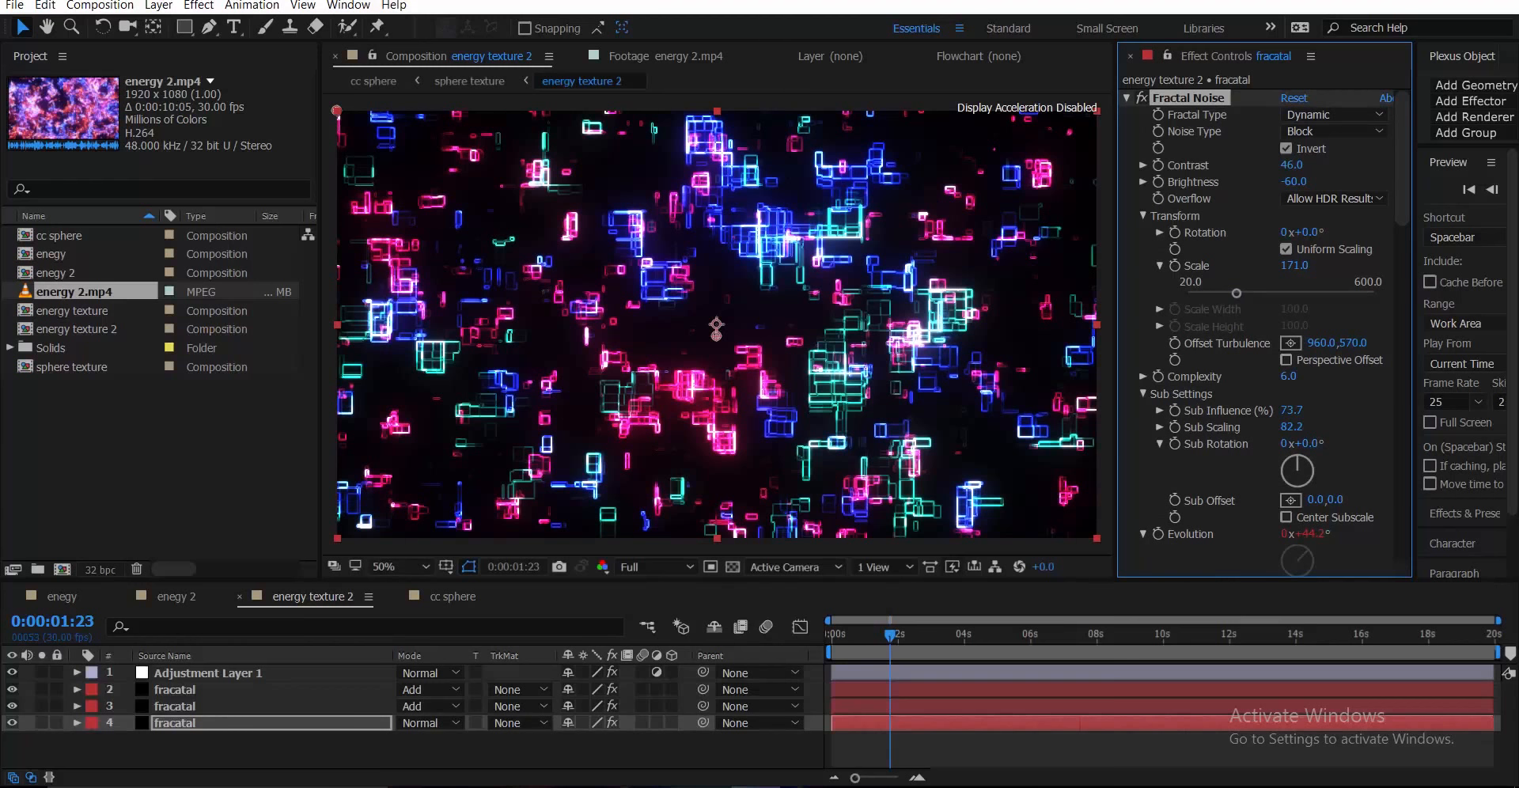
# - Create a new 1920 x 1080, 30 fps, 20-second composition named "e3d spher"
pyautogui.click(452, 596)
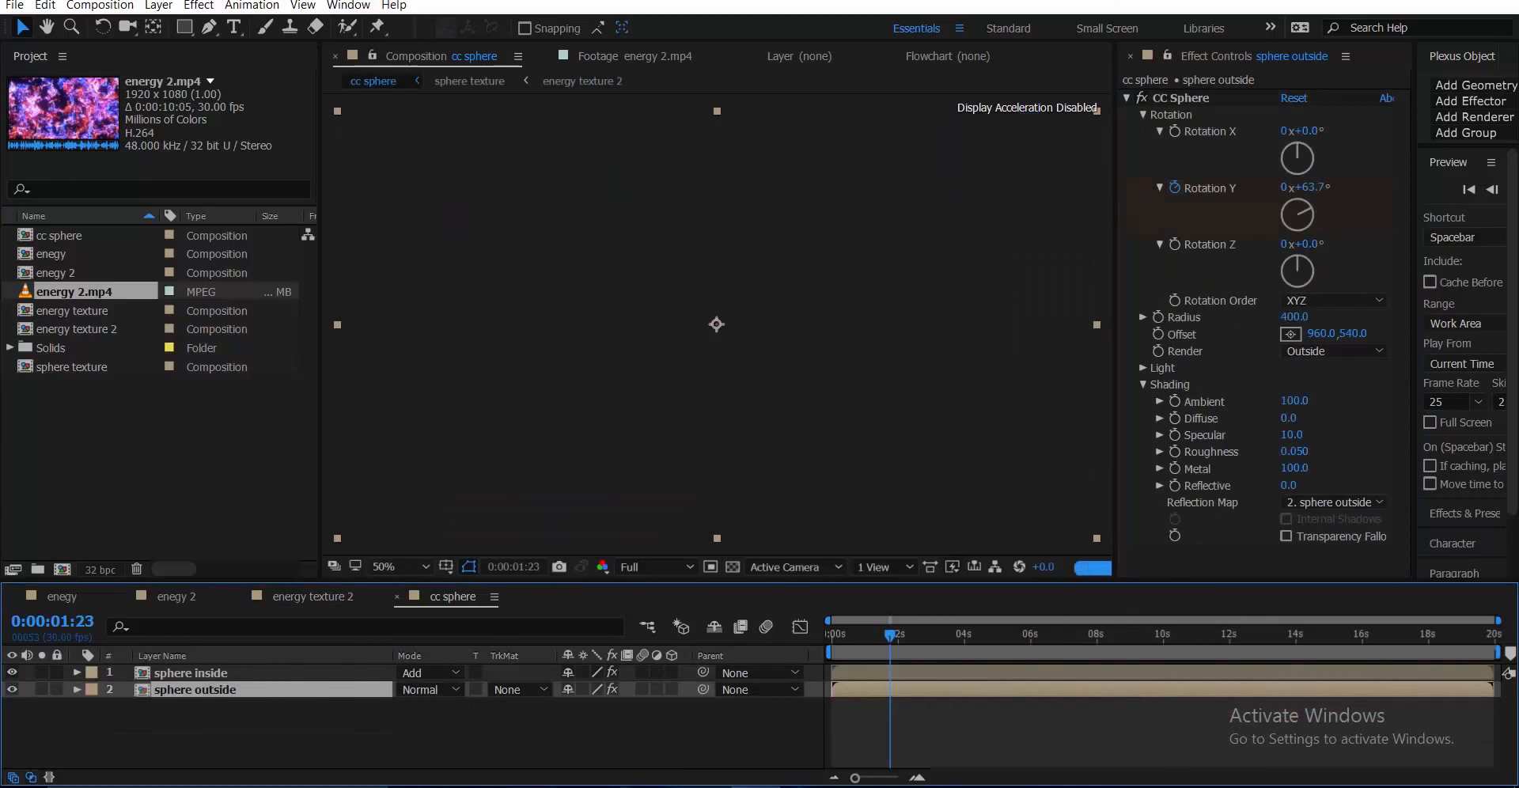
pyautogui.hotkey('ctrl', 'n')
pyautogui.write('e3d')
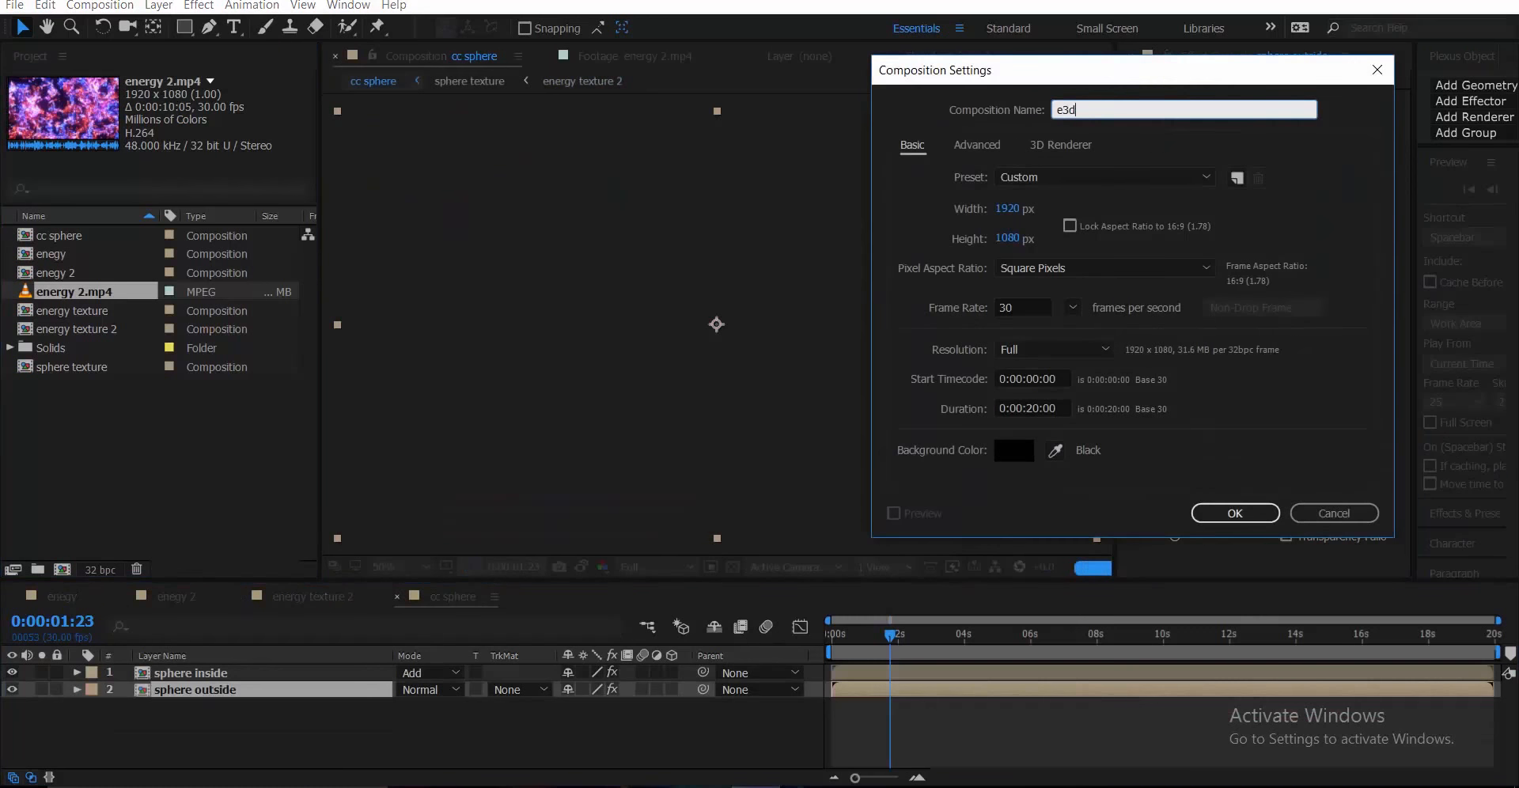
pyautogui.write(' spher')
pyautogui.press('Return')
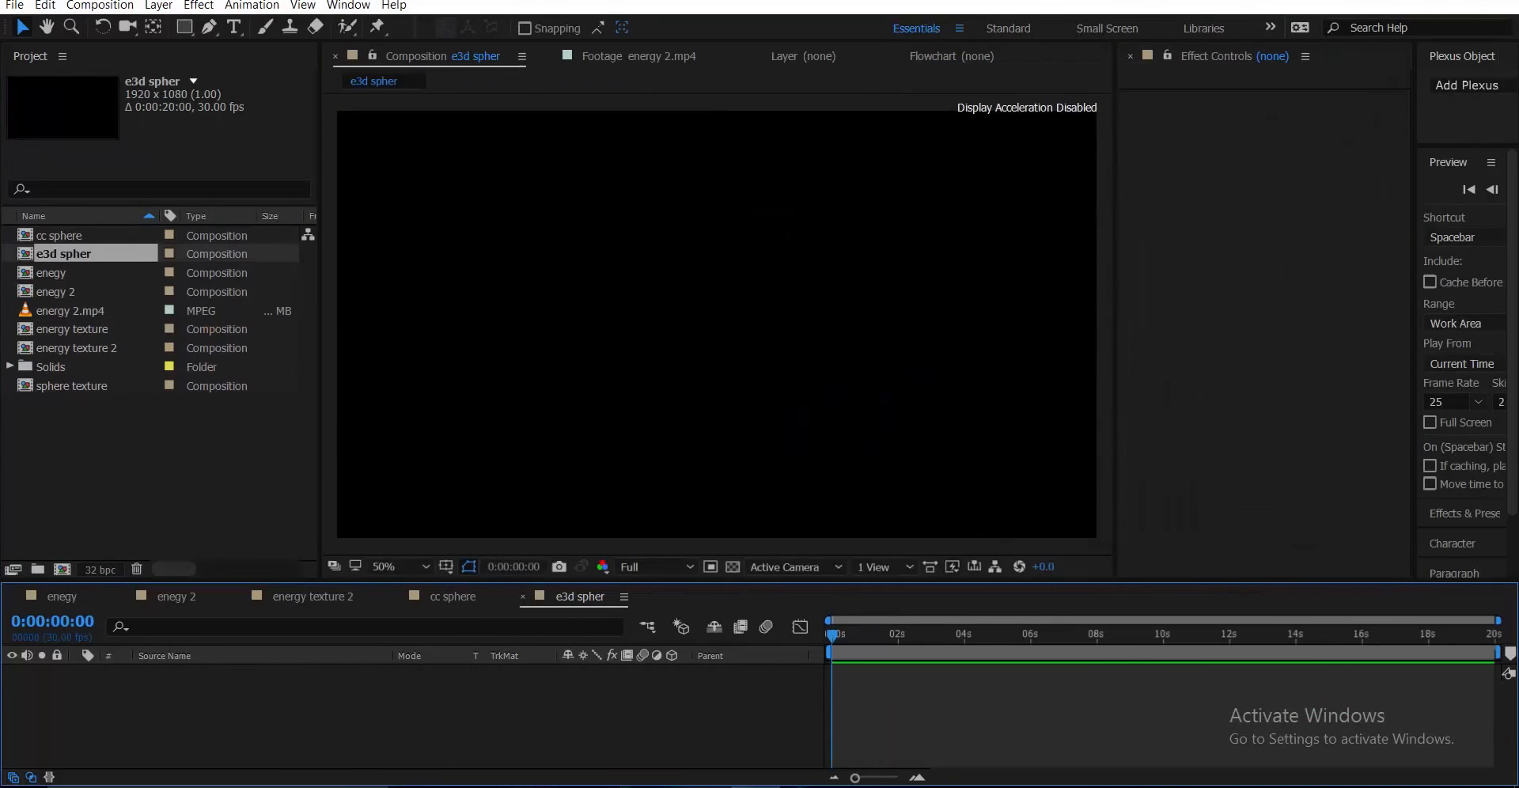
# - Close the timelines of all compositions other than e3d spher
pyautogui.click(15, 597)
pyautogui.click(14, 596)
pyautogui.click(14, 596)
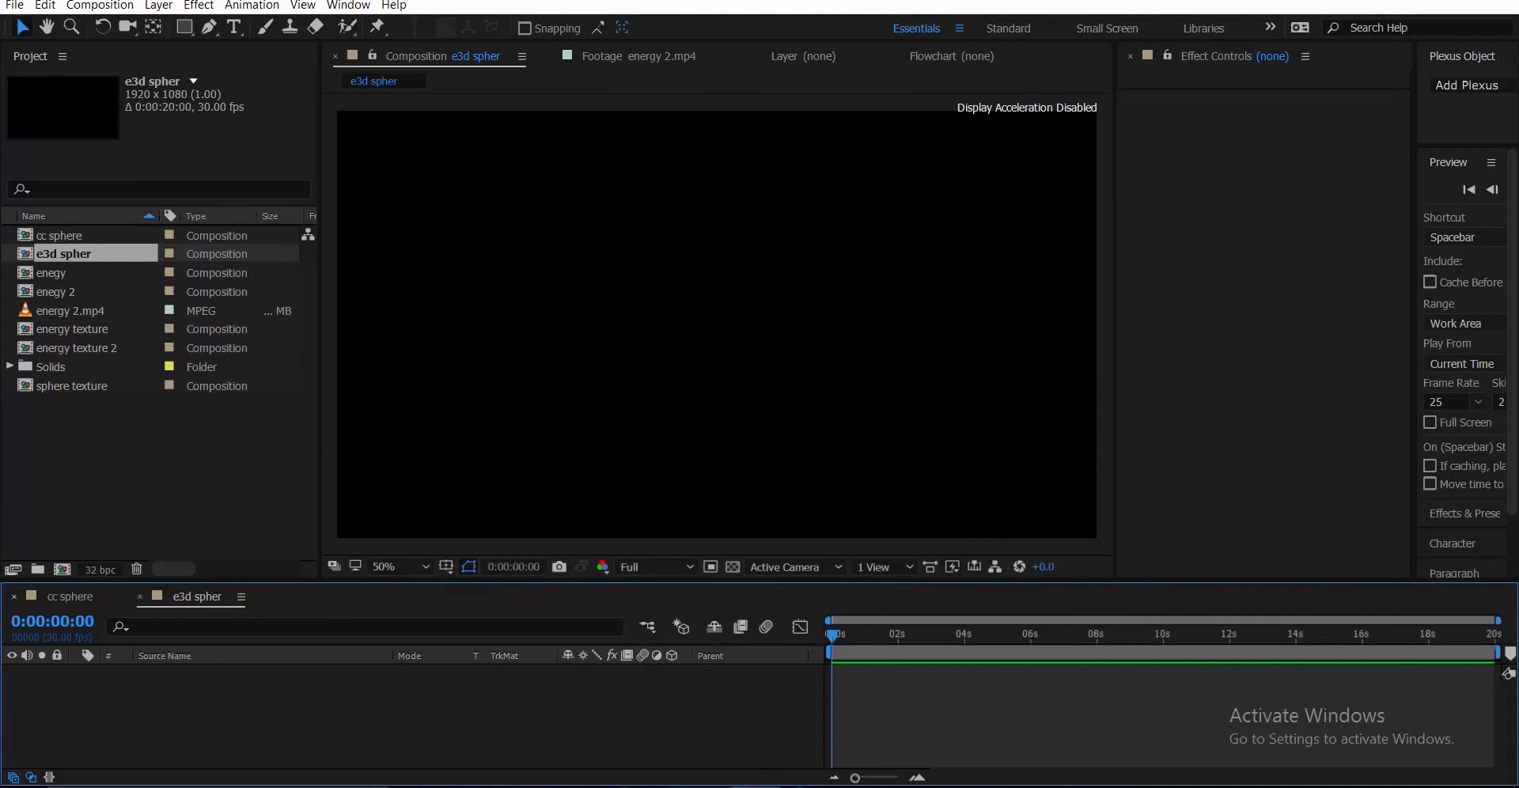
pyautogui.click(14, 596)
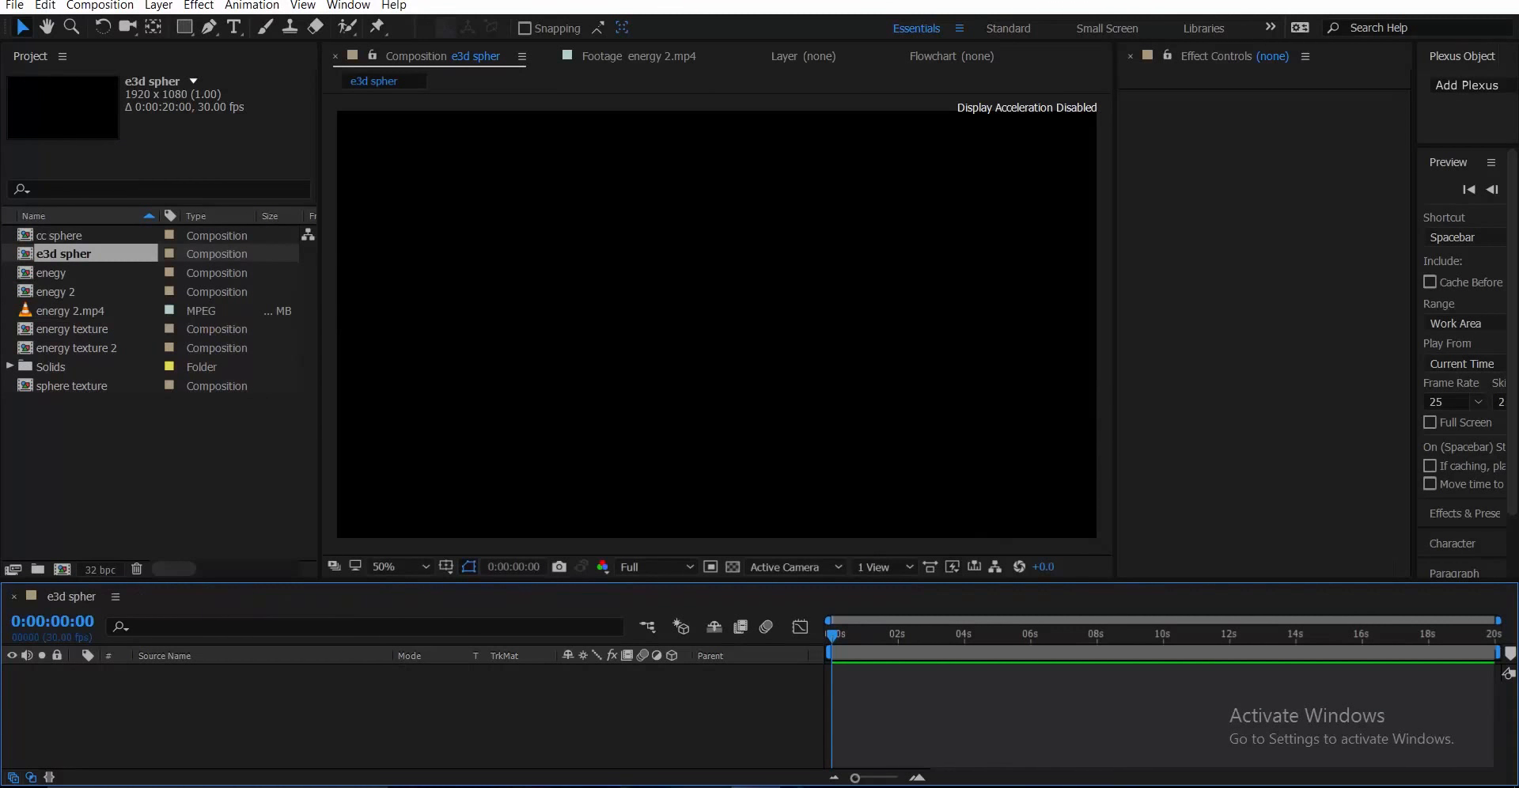
# - Add the energy 2.mp4 footage to the e3d spher composition and preview it
pyautogui.moveTo(71, 311); pyautogui.dragTo(211, 698)
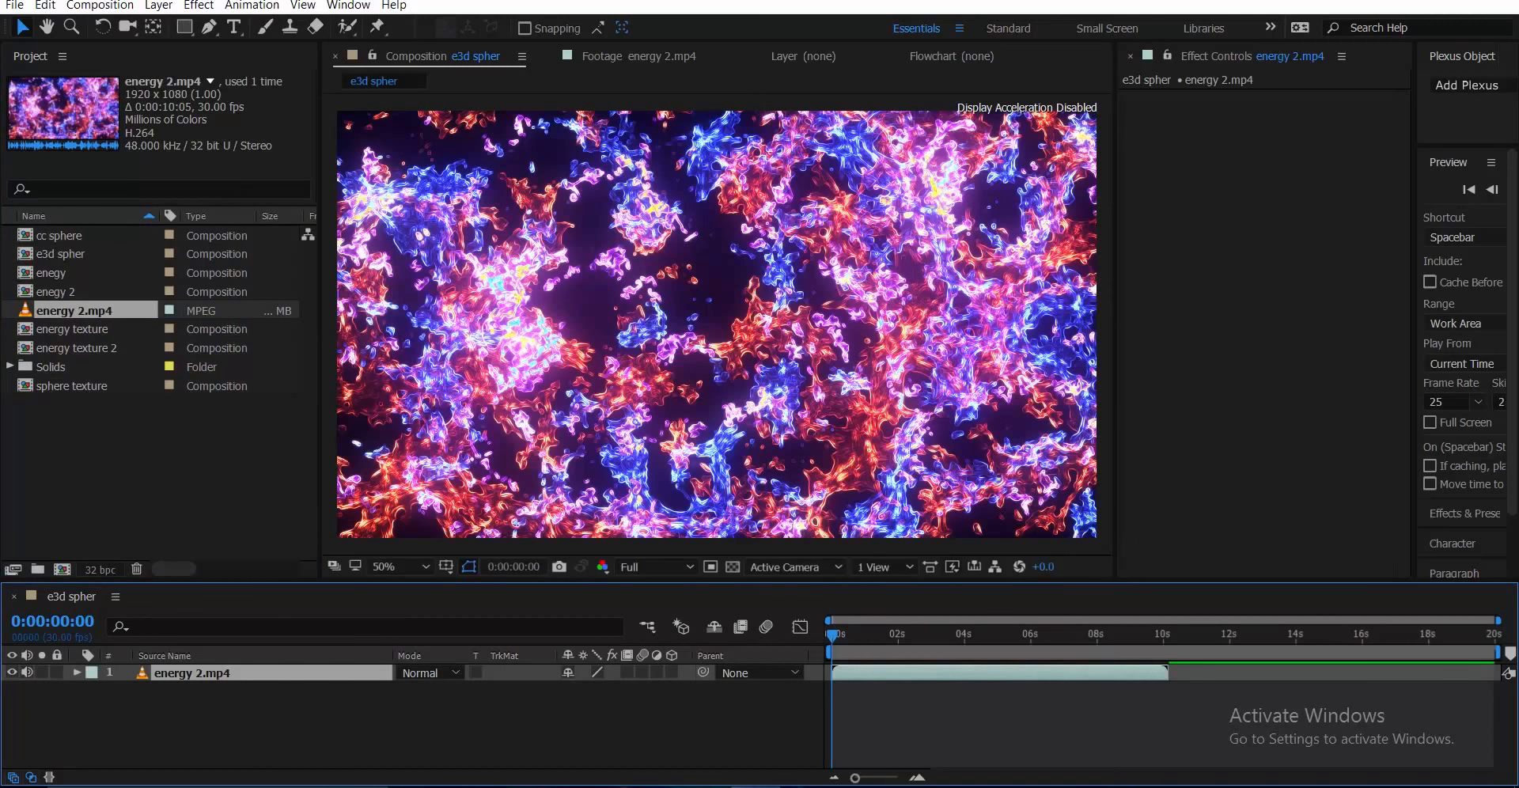
pyautogui.press('space')
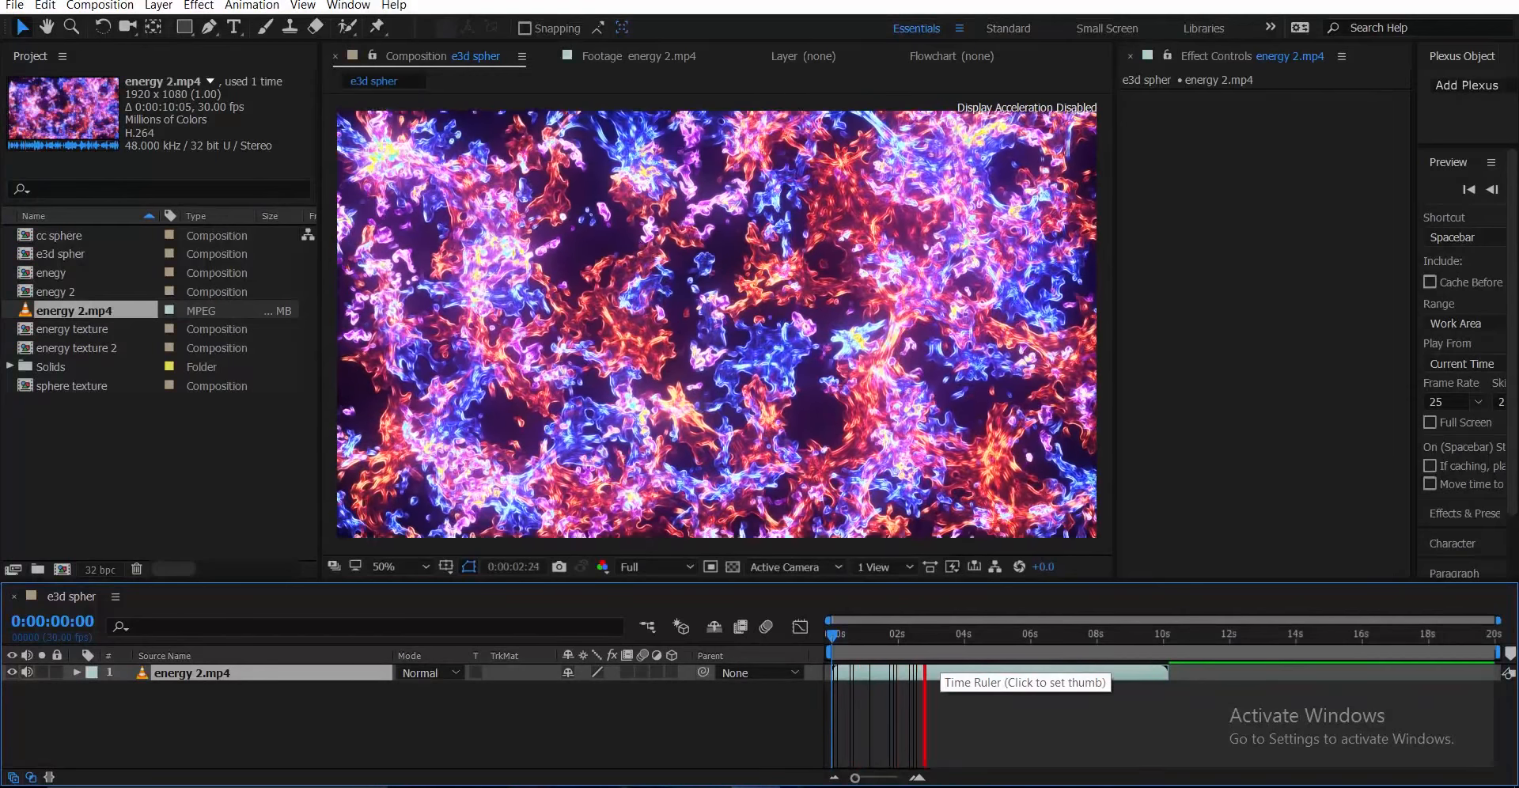
pyautogui.press('space')
pyautogui.rightClick(198, 785)
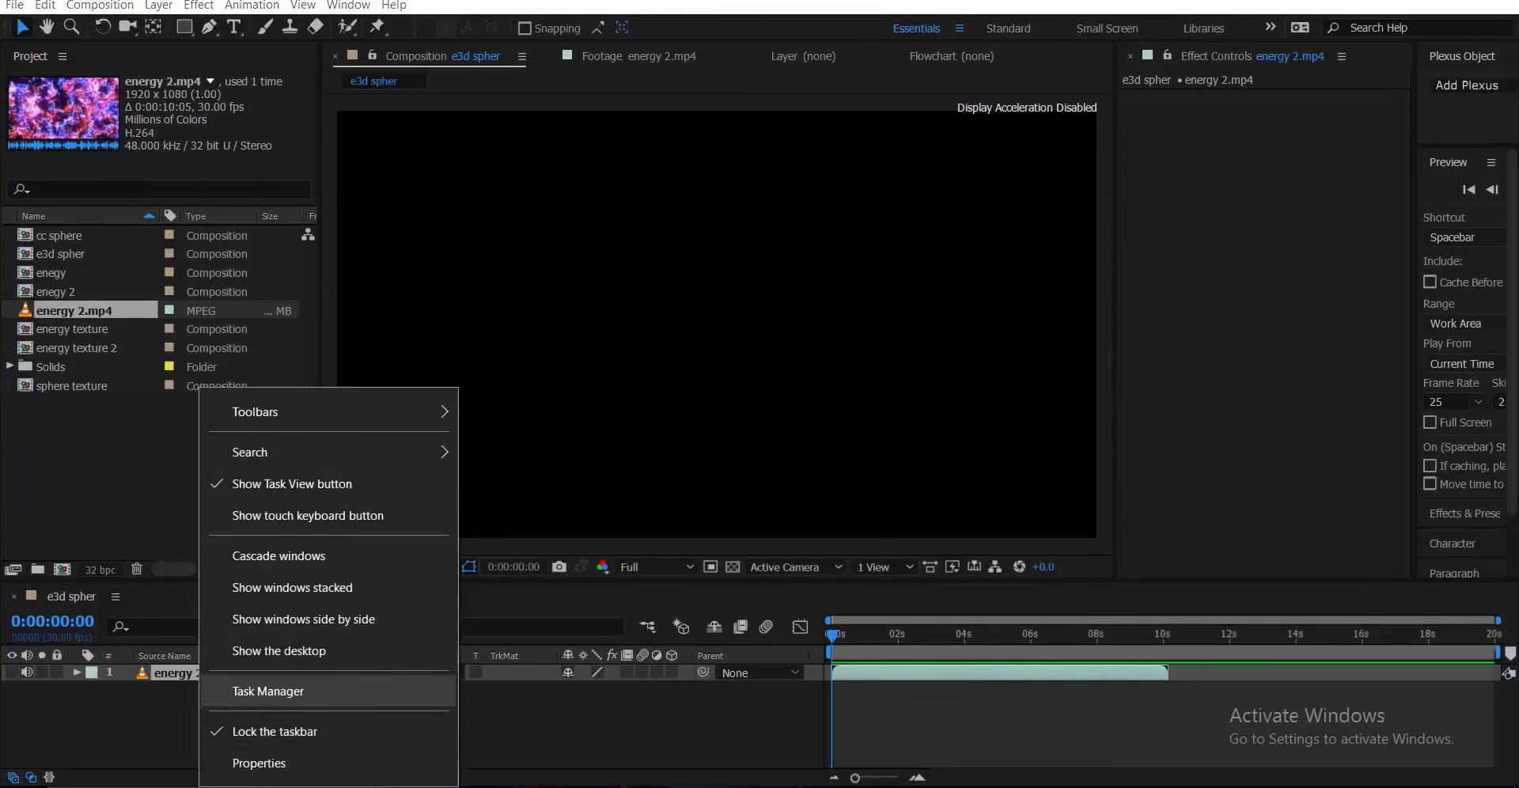
pyautogui.rightClick(120, 742)
pyautogui.click(230, 731)
pyautogui.rightClick(125, 726)
pyautogui.moveTo(166, 567)
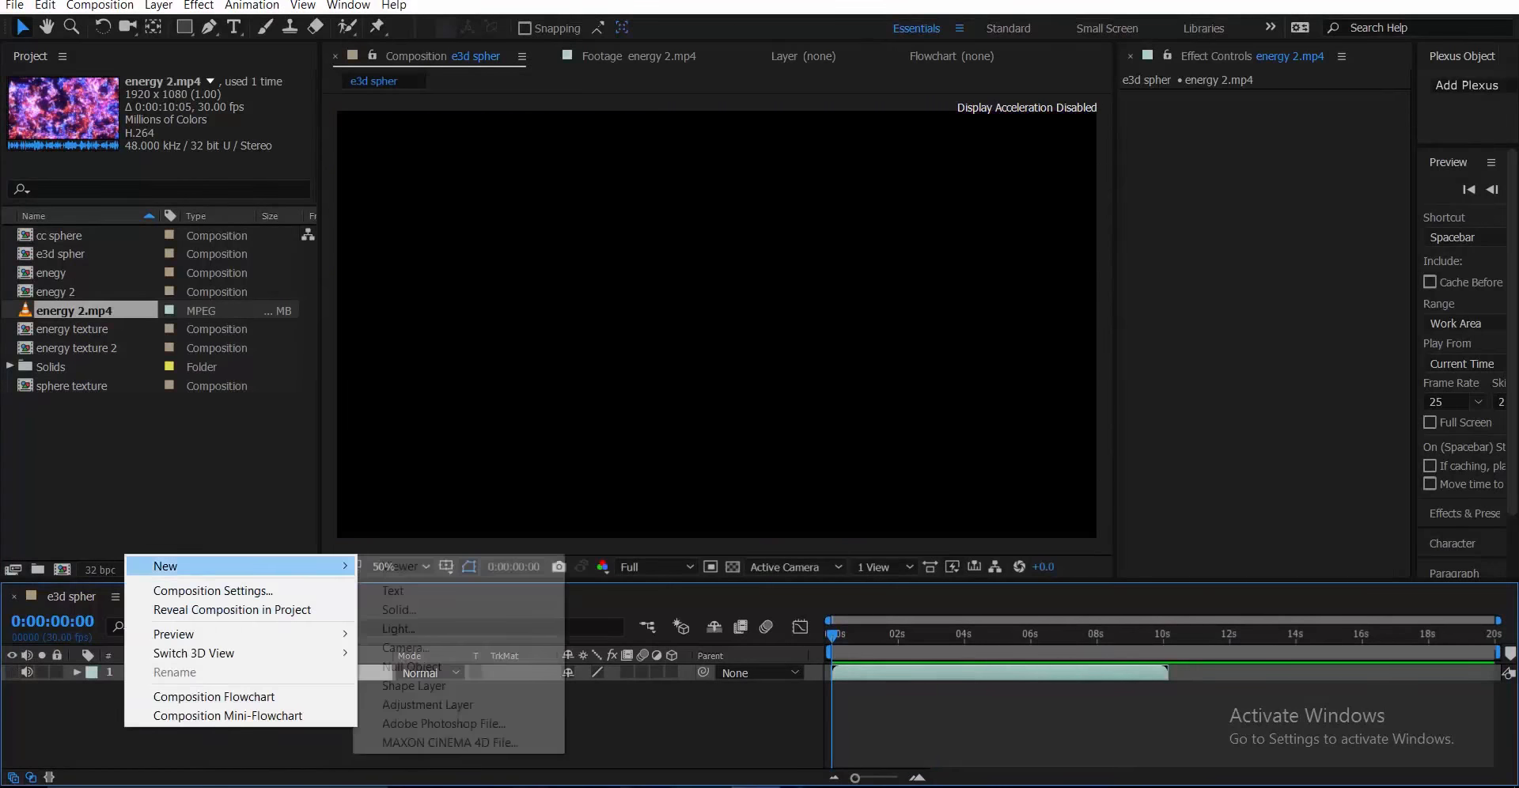
pyautogui.click(395, 604)
pyautogui.click(1457, 611)
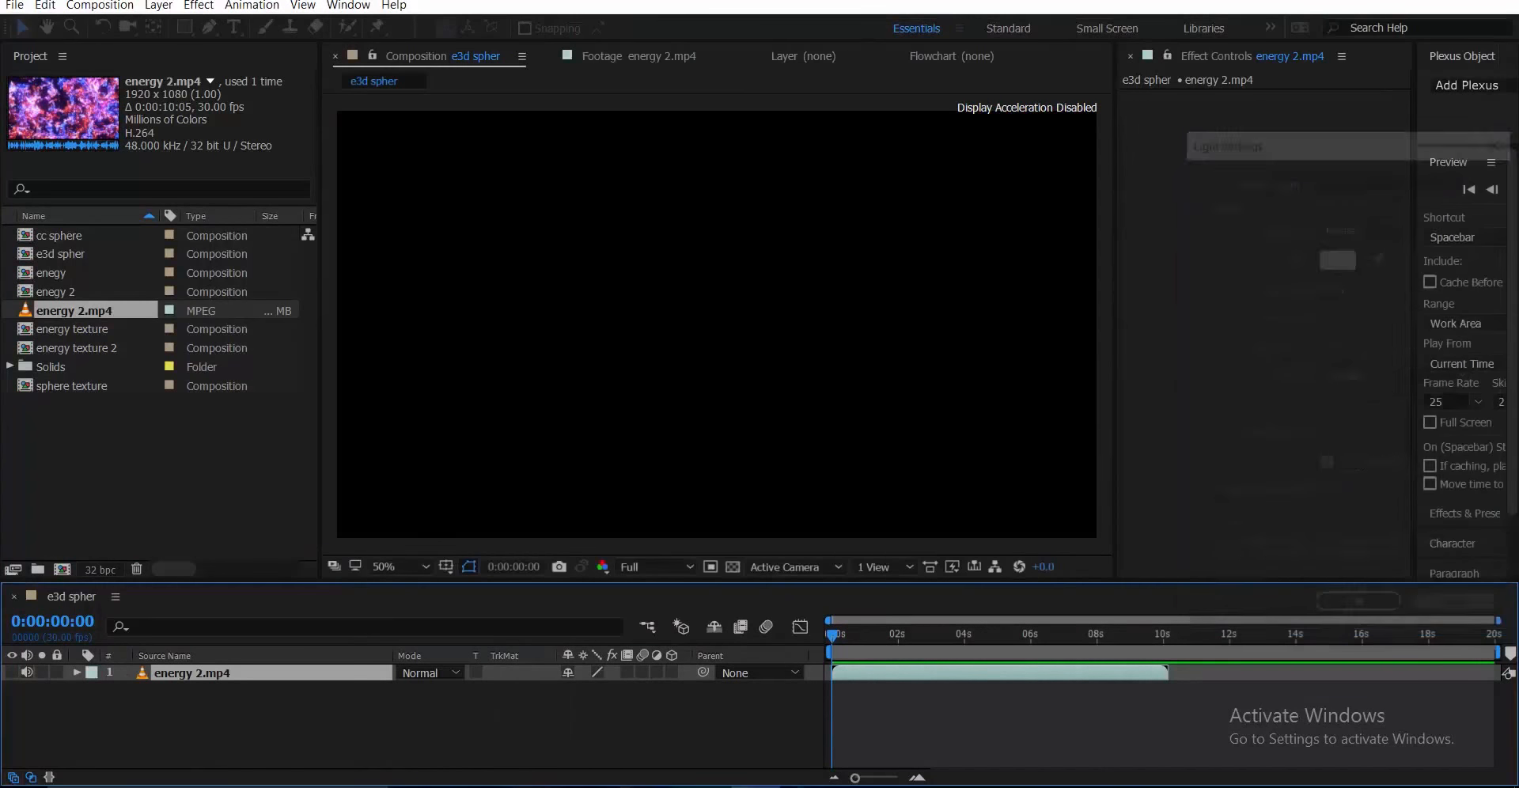
# - Add a new 1920 x 1080 black solid named "e3d" to the composition and save the project
pyautogui.rightClick(628, 737)
pyautogui.moveTo(696, 576)
pyautogui.click(902, 619)
pyautogui.write('e3d')
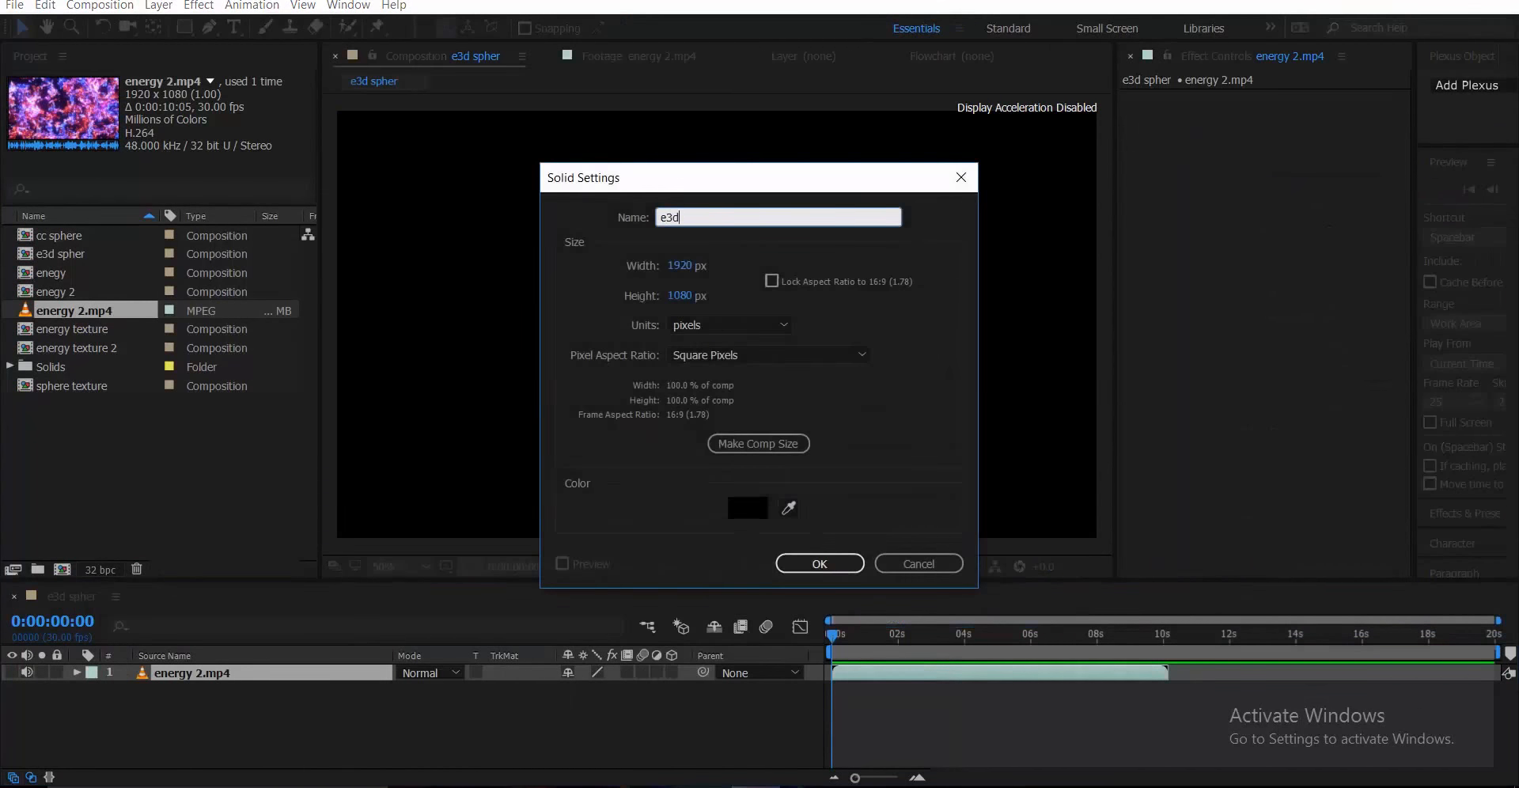
pyautogui.press('Return')
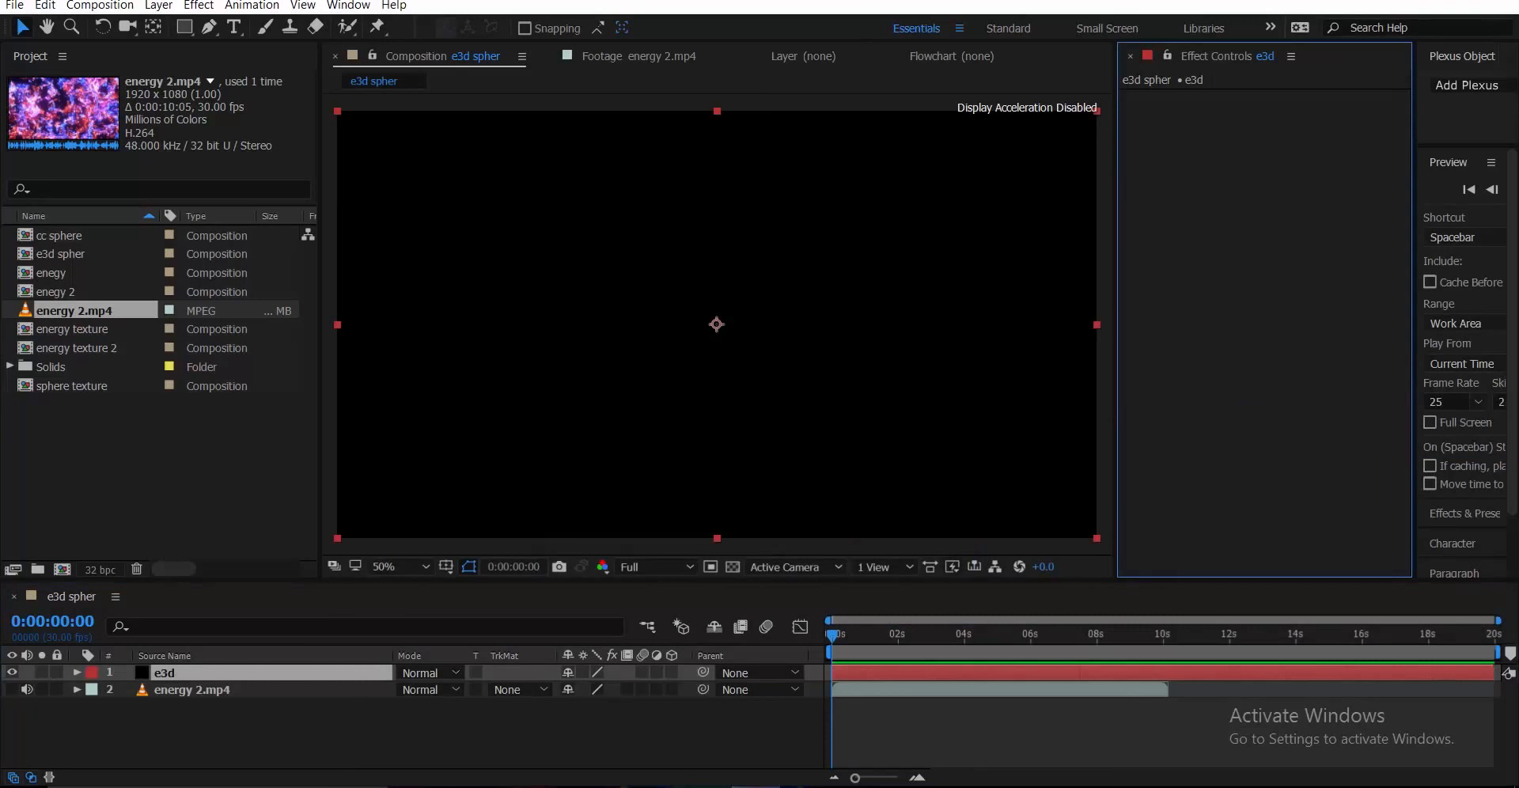
pyautogui.hotkey('ctrl', 's')
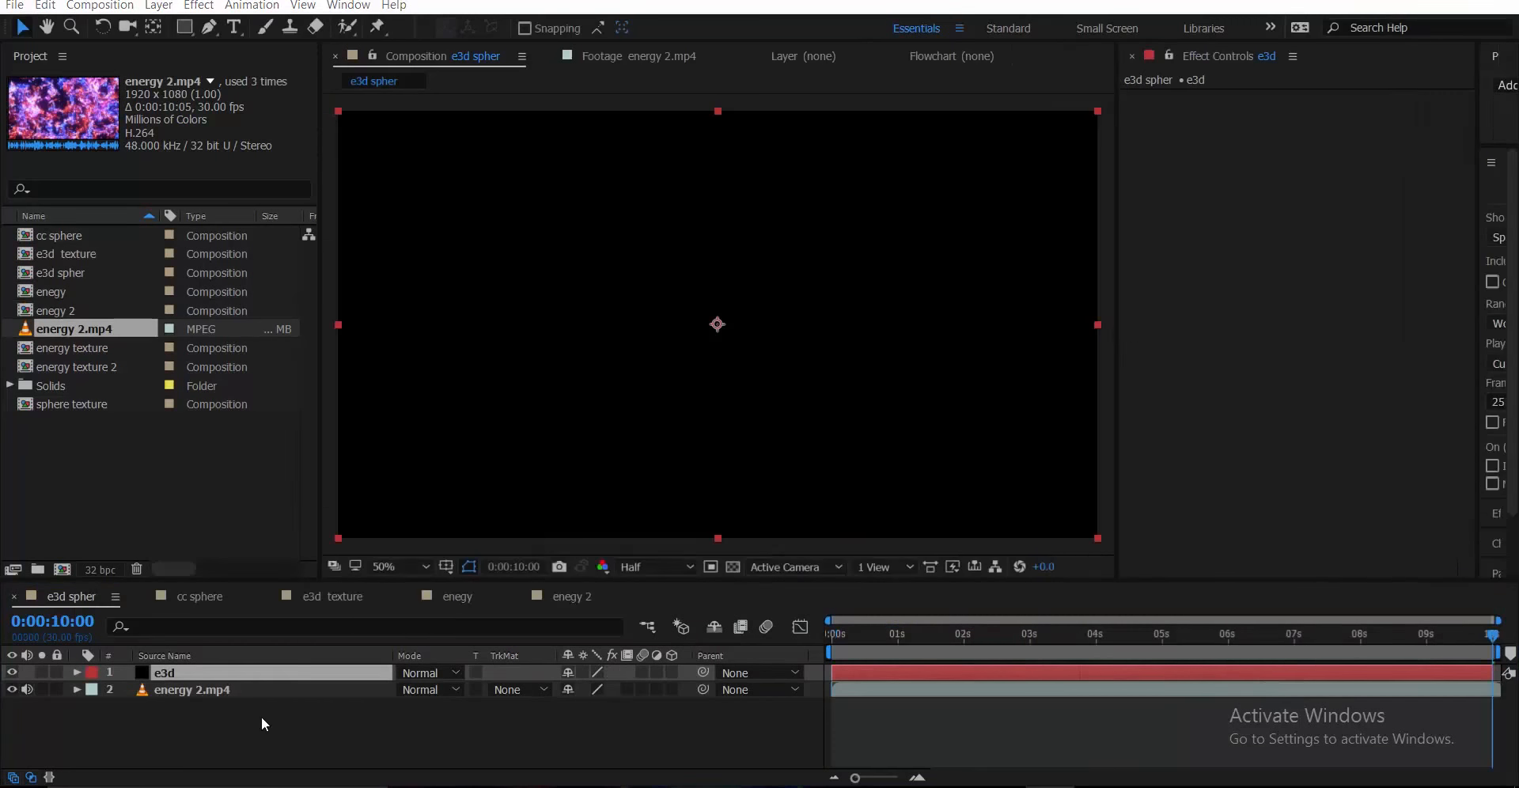
# - Apply the Element effect to the e3d solid
pyautogui.click(236, 671)
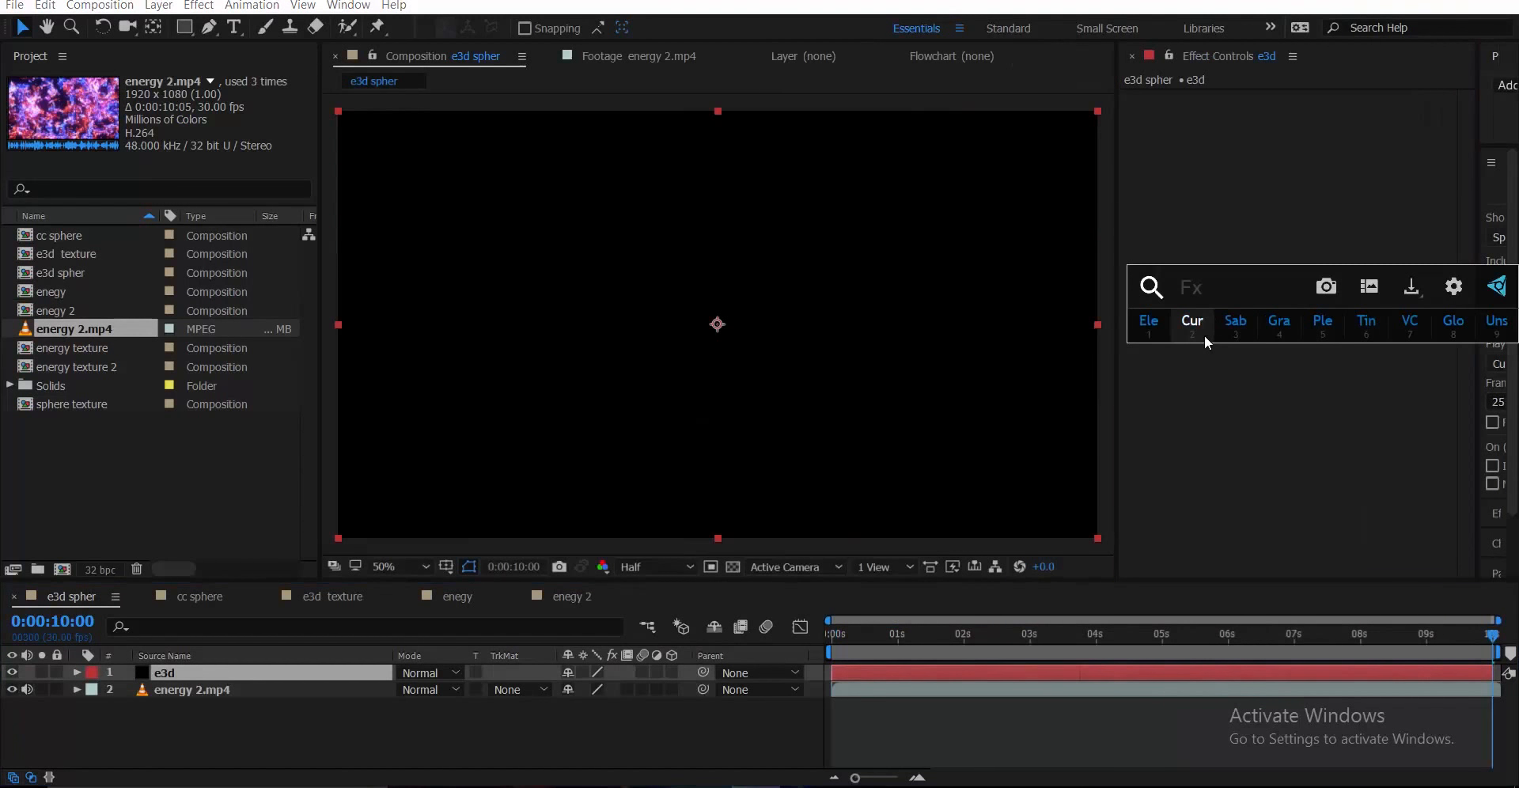
pyautogui.write('e')
pyautogui.press('BackSpace')
pyautogui.click(1143, 327)
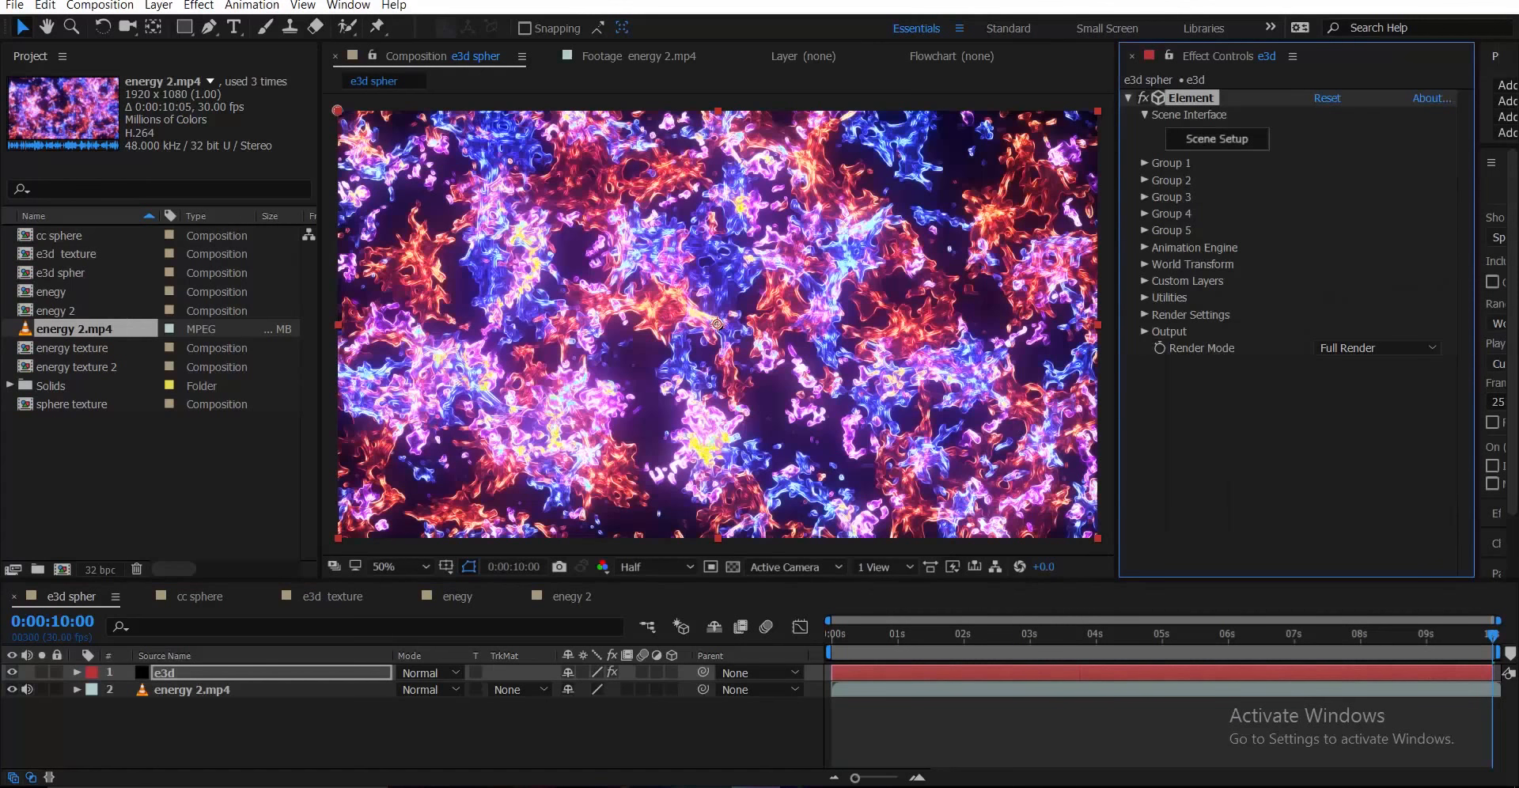
# - Hide the e3d layer and apply Polar Coordinates to energy 2.mp4 with 100% interpolation, converting Polar to Rect
pyautogui.click(247, 692)
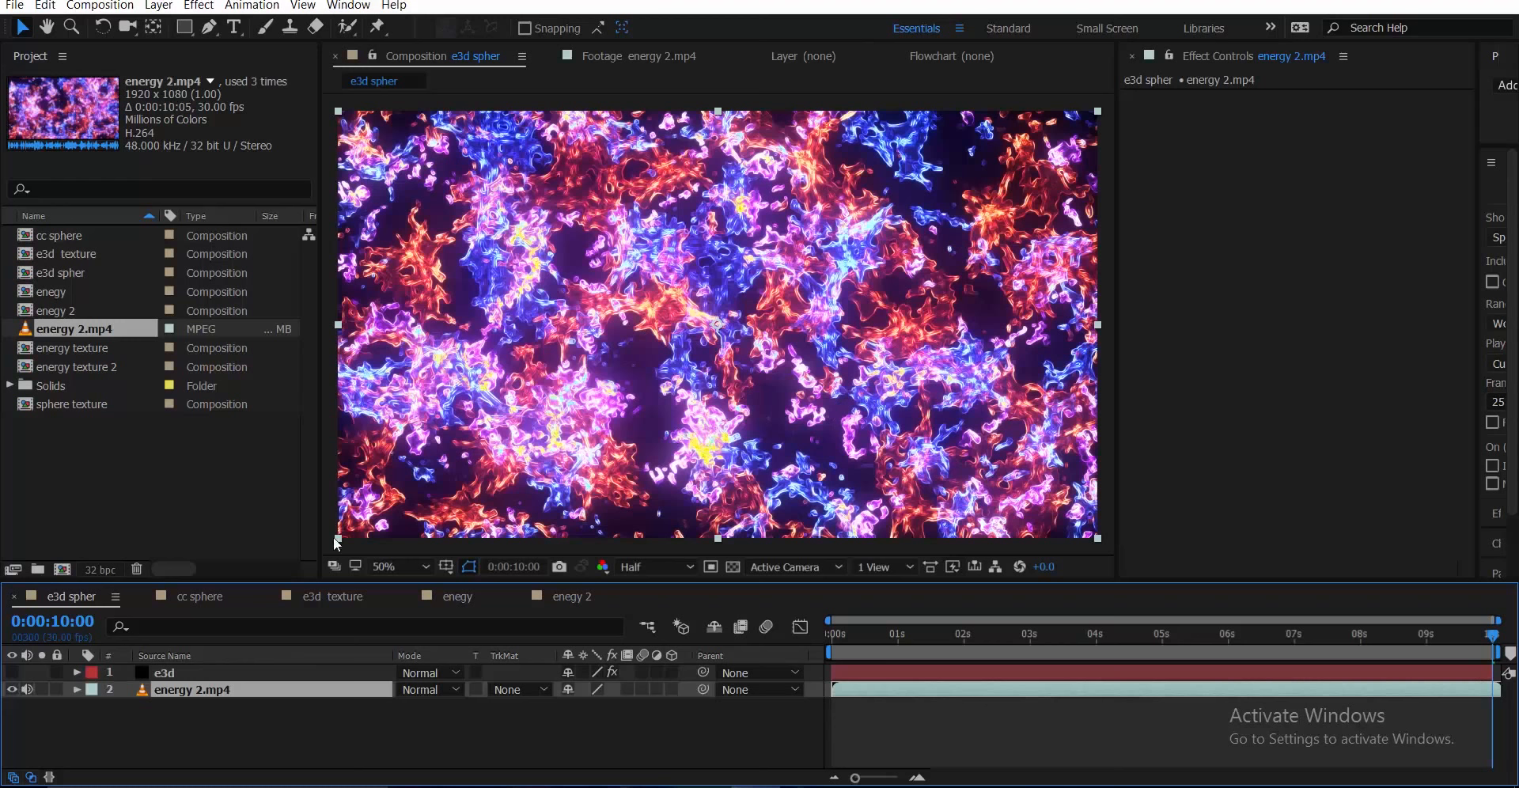
pyautogui.rightClick(162, 700)
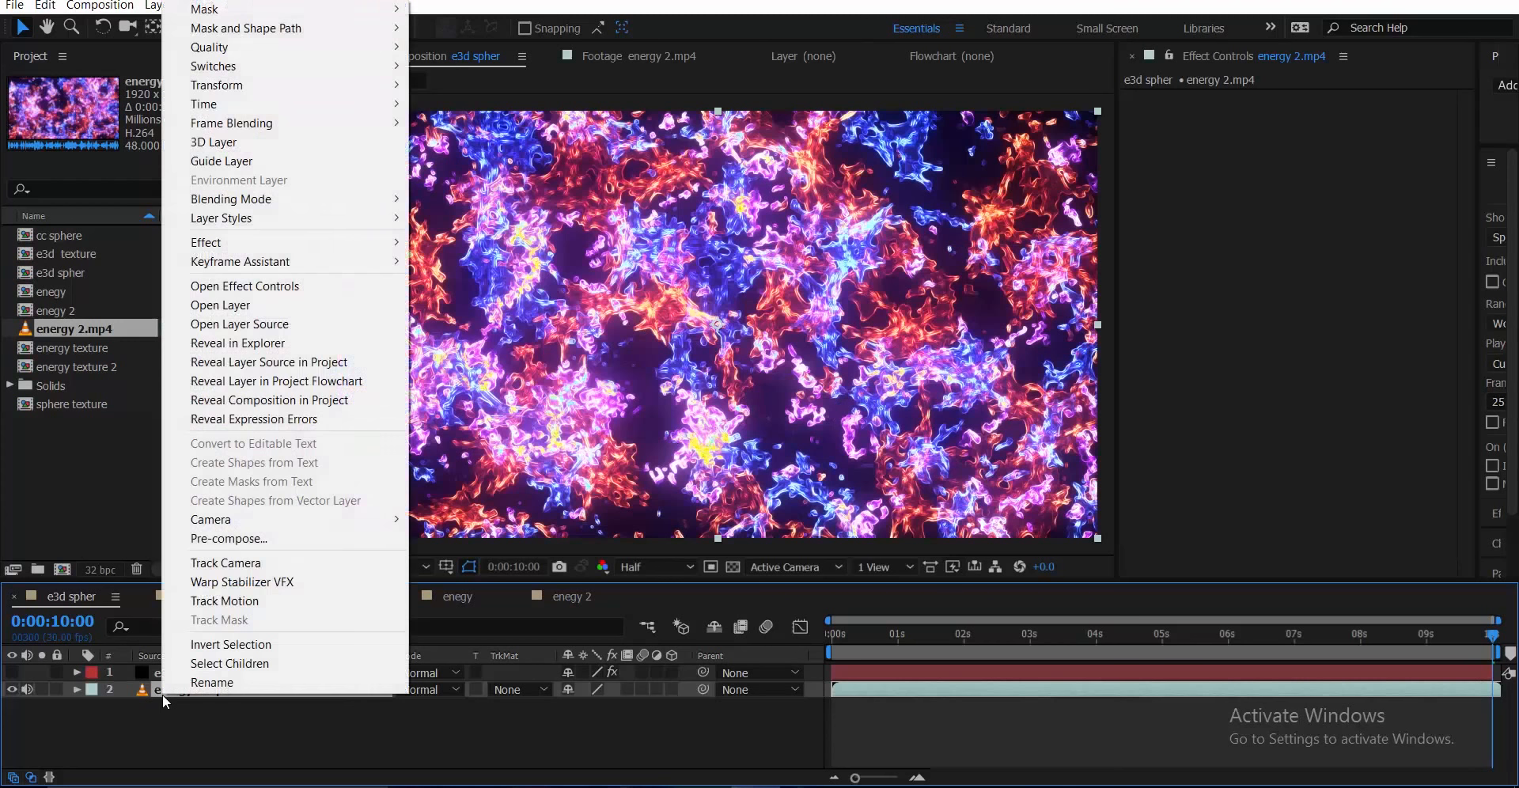
pyautogui.click(166, 692)
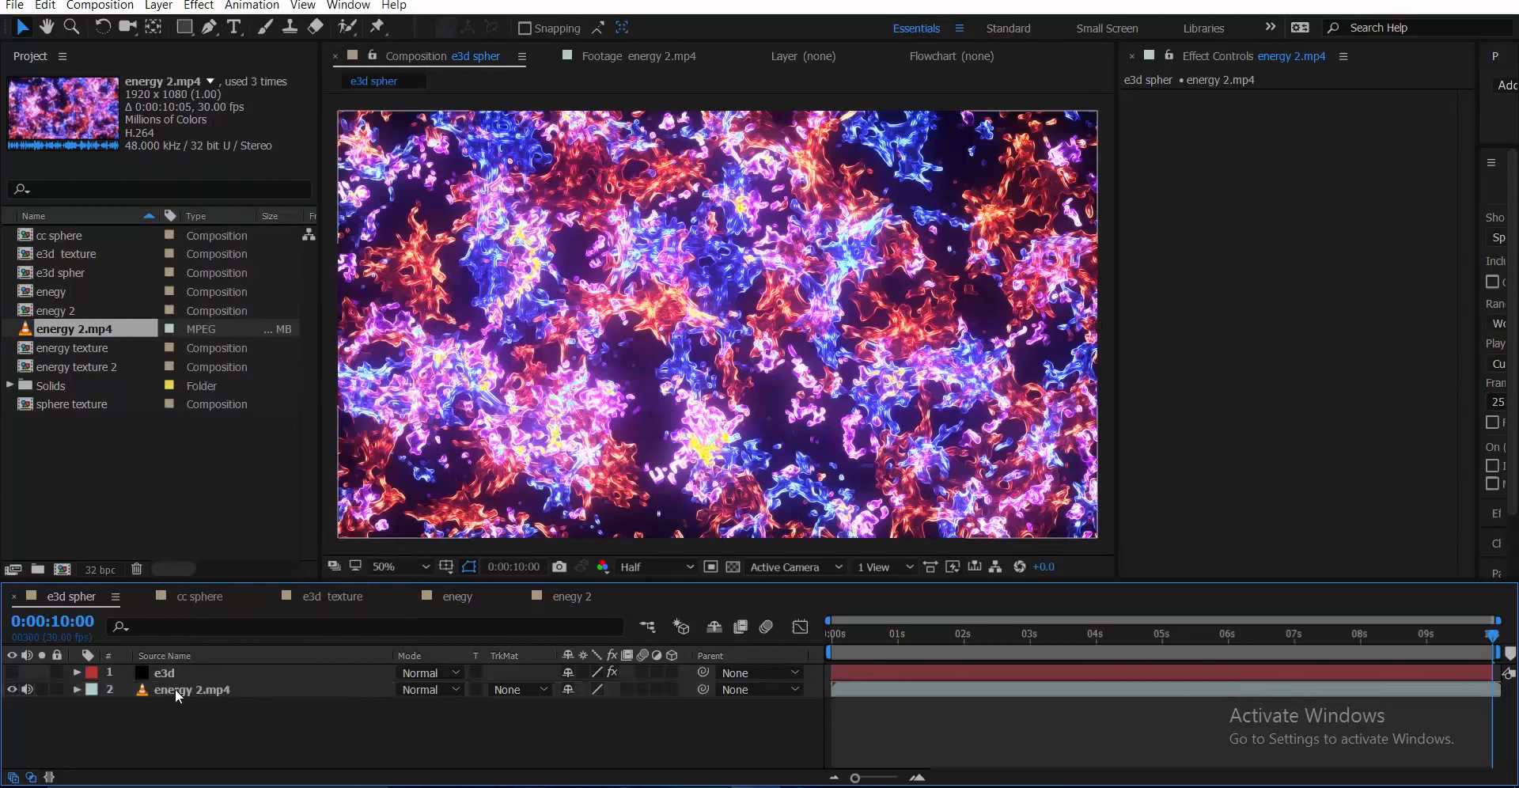
pyautogui.click(1415, 227)
pyautogui.hotkey('ctrl', 'space')
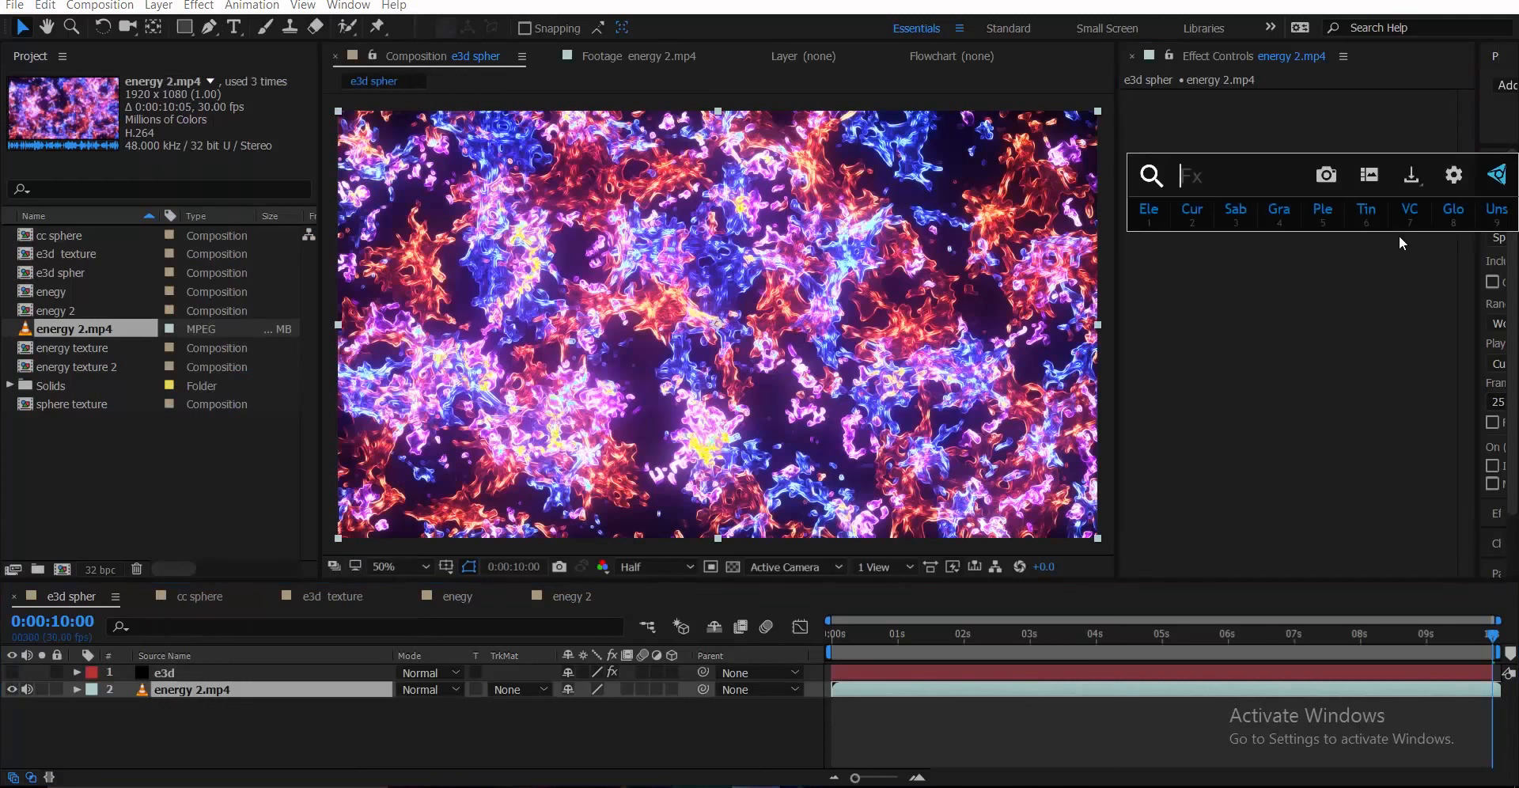
pyautogui.write('pol')
pyautogui.click(1387, 239)
pyautogui.click(1320, 116)
pyautogui.press('Return')
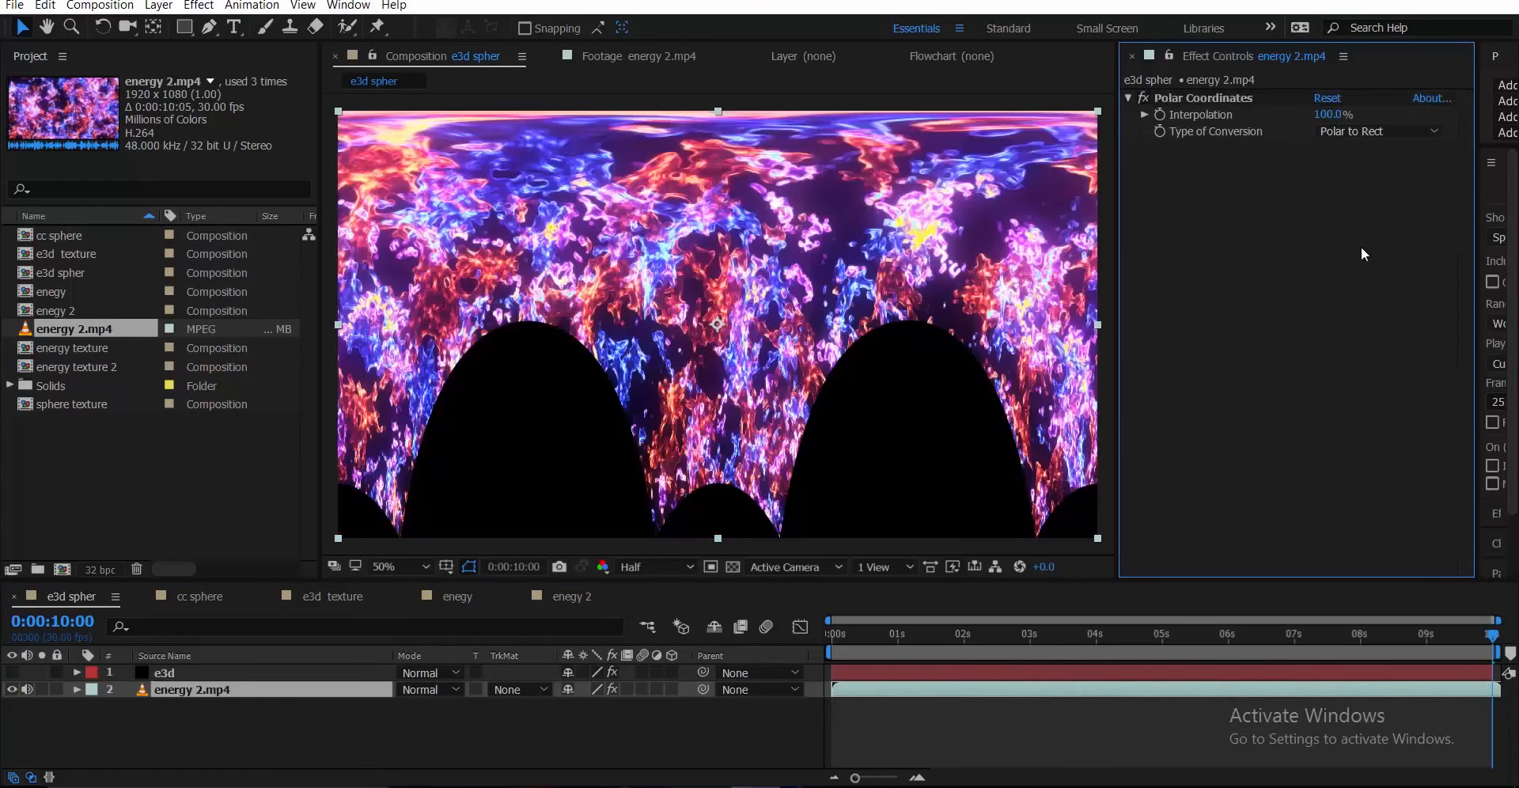
# - Duplicate the energy 2.mp4 layer and flip the copy vertically to mirror the original
pyautogui.click(207, 688)
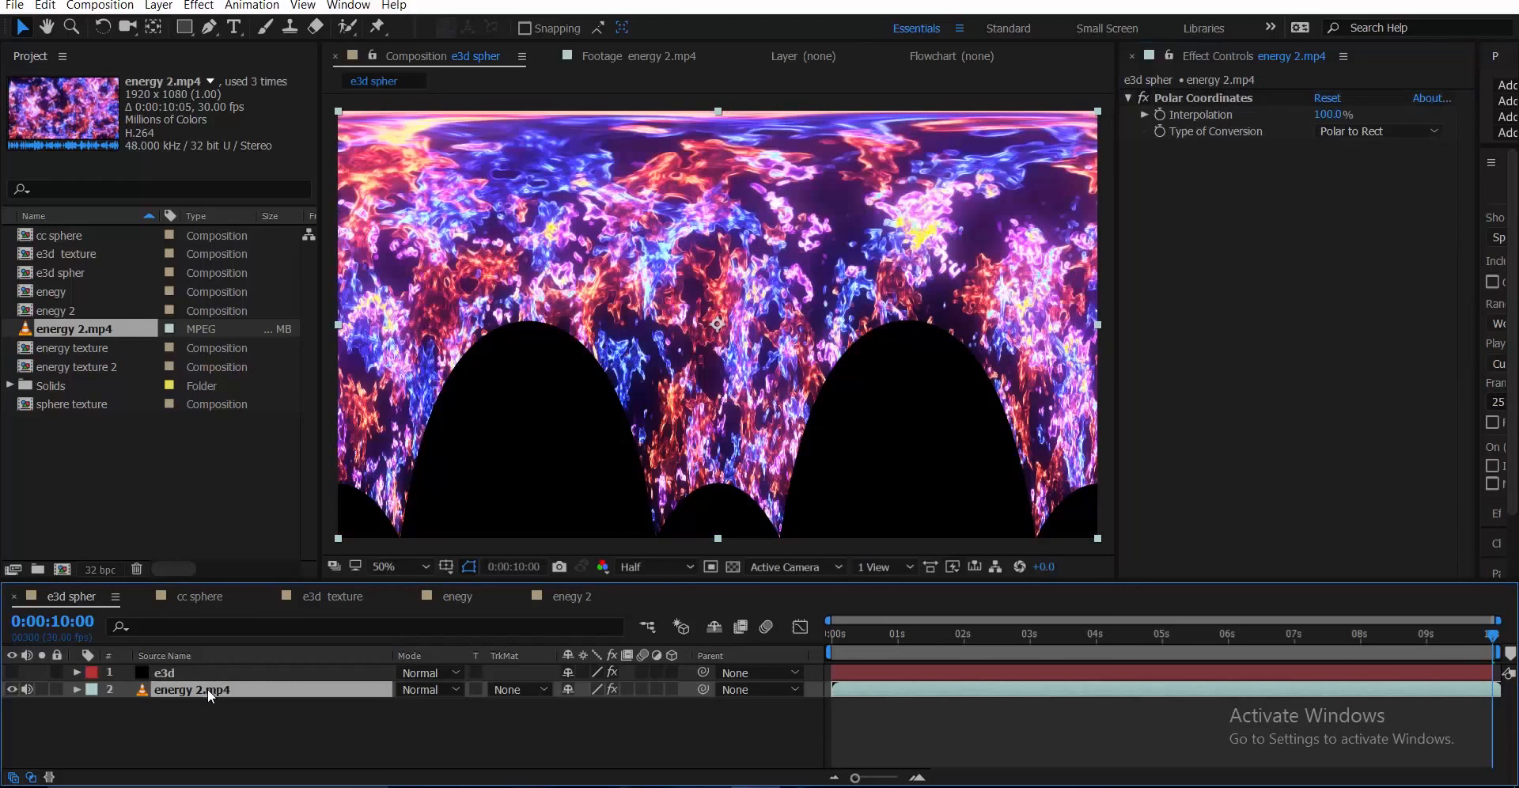
pyautogui.hotkey('ctrl', 'd')
pyautogui.moveTo(718, 114); pyautogui.dragTo(730, 541)
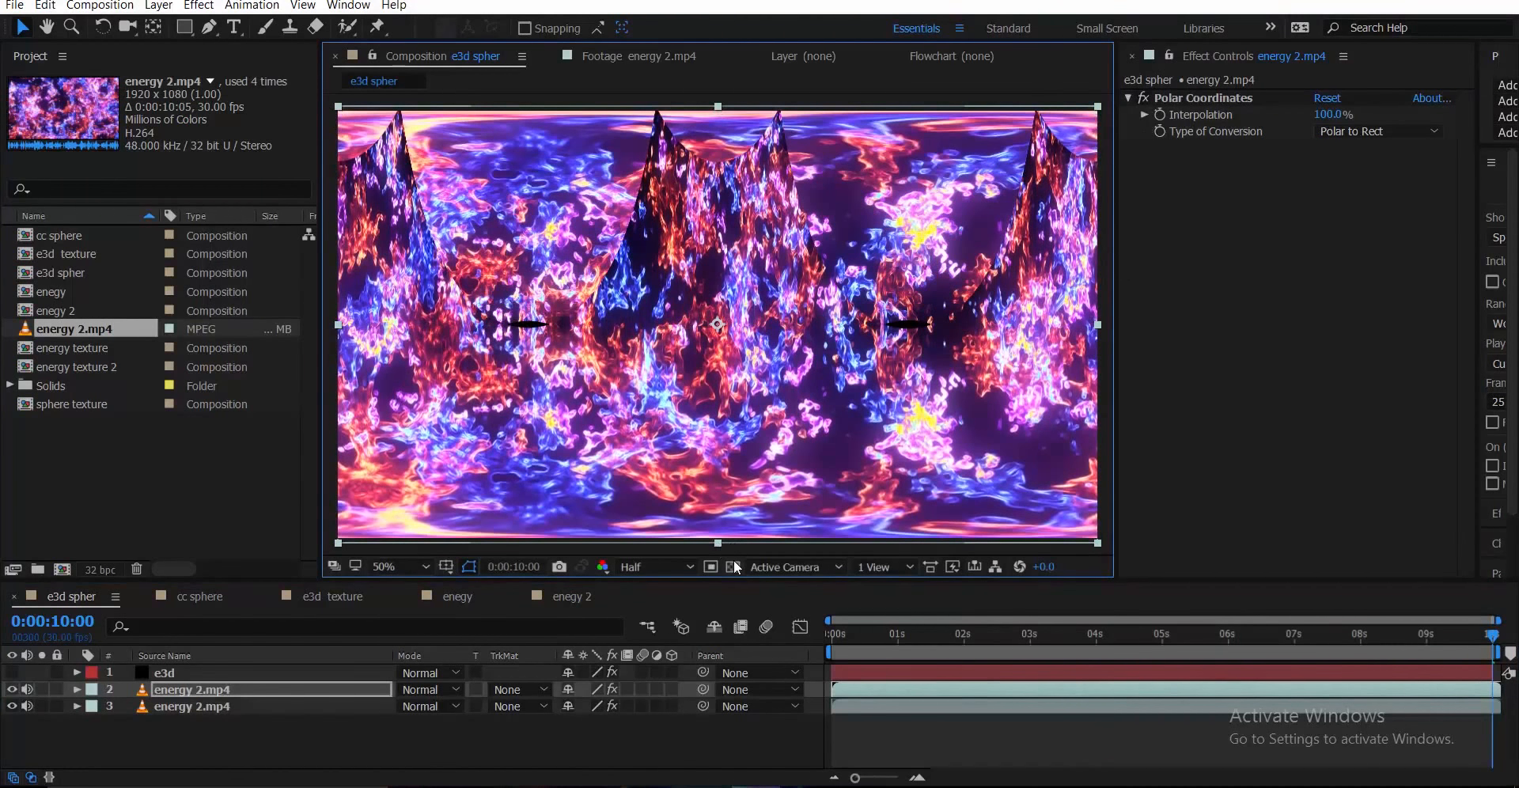
# - Nudge the flipped energy 2.mp4 copy upward and stretch its lower edge down slightly to cover the frame and close the central gaps
pyautogui.press('Up')
pyautogui.press('Up')
pyautogui.press('Up')
pyautogui.press('Up')
pyautogui.press('Up')
pyautogui.press('Up')
pyautogui.press('Up')
pyautogui.press('Up')
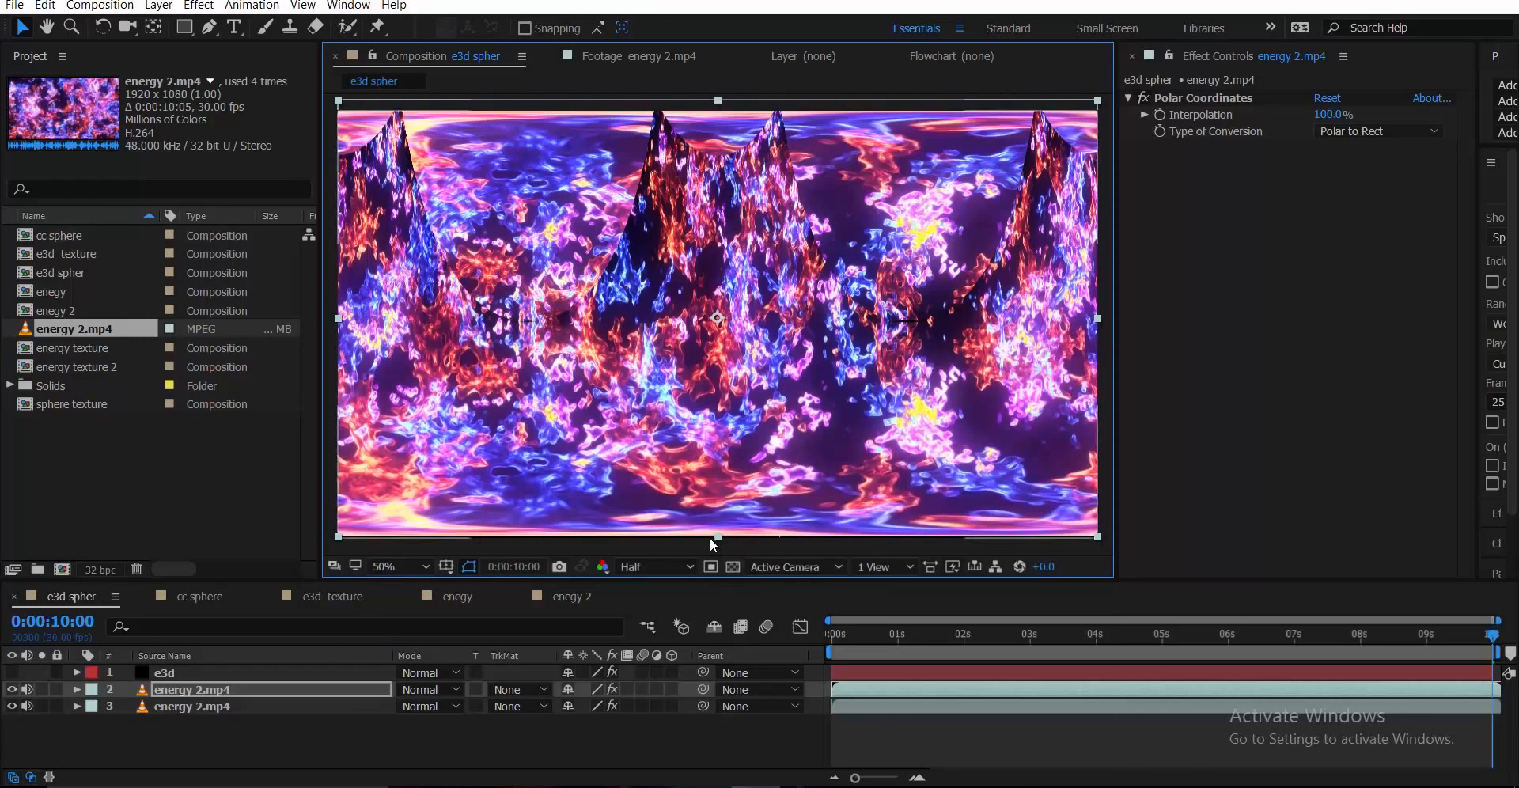
pyautogui.moveTo(719, 535); pyautogui.dragTo(714, 551)
pyautogui.press('Up')
pyautogui.press('Up')
pyautogui.press('Up')
pyautogui.press('Up')
pyautogui.press('Up')
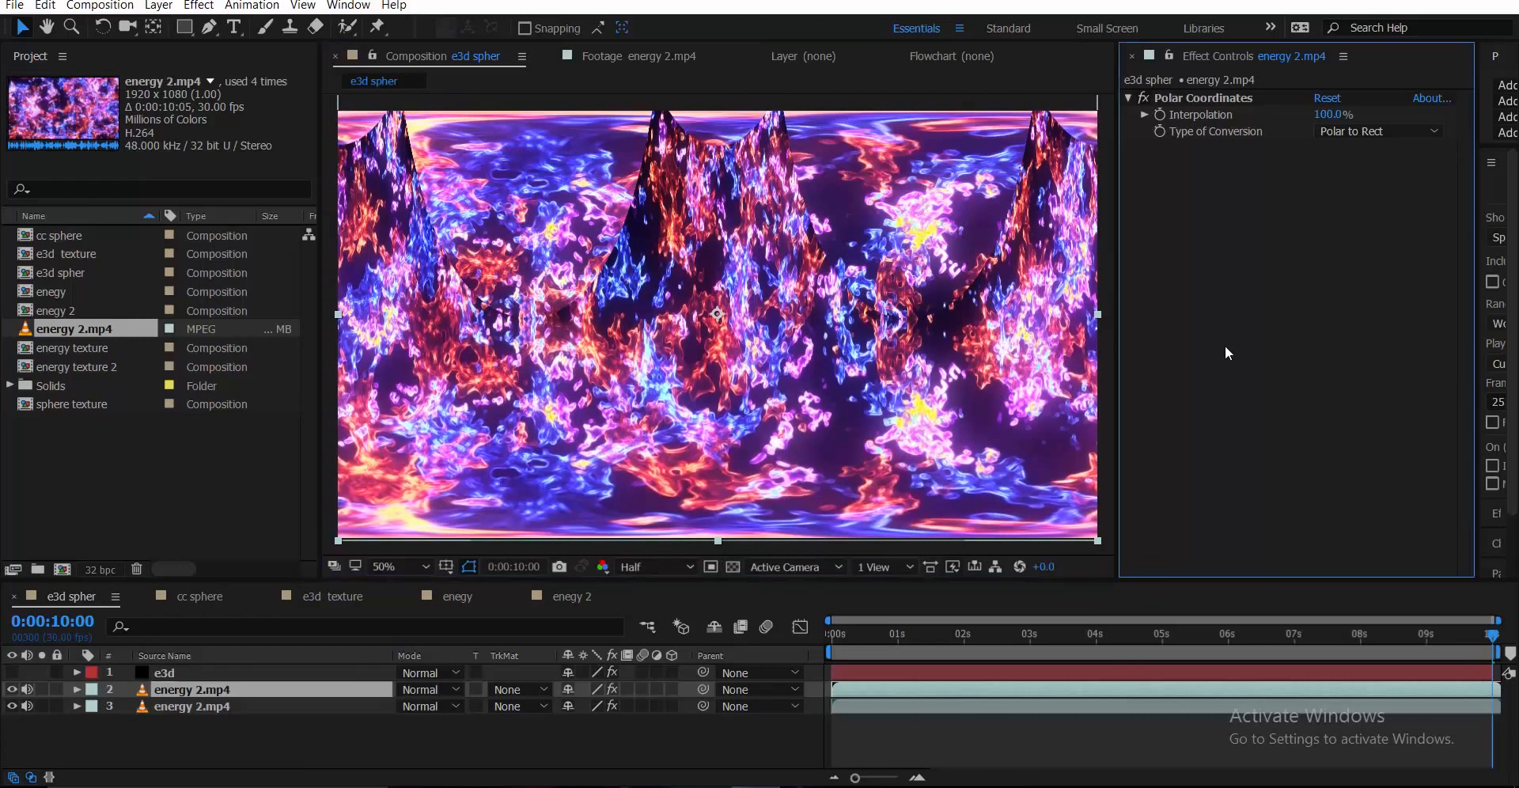
# - Apply the Linear Wipe effect to the flipped energy 2.mp4 copy
pyautogui.hotkey('ctrl', 'space')
pyautogui.write('liner')
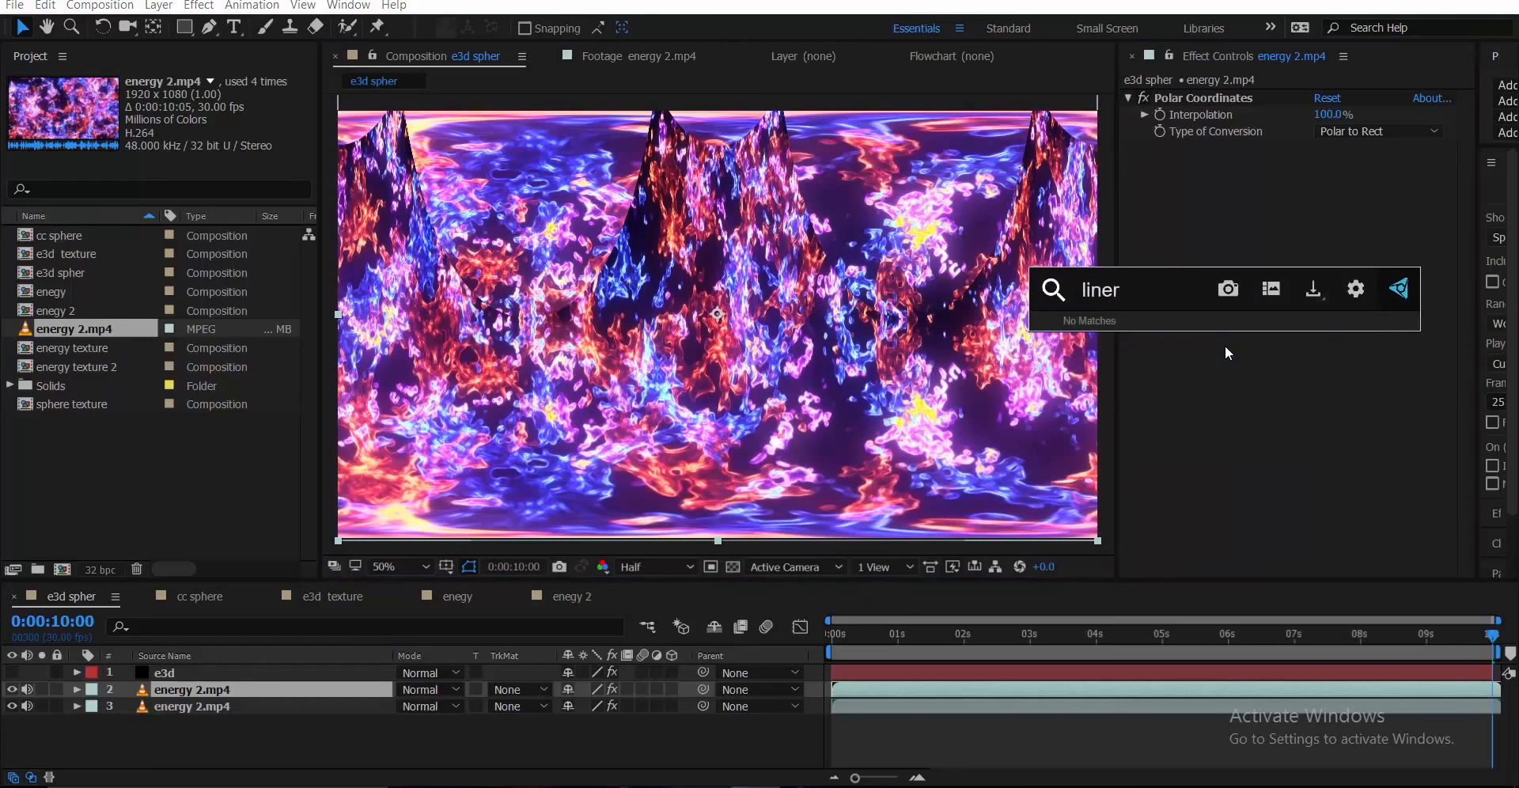
pyautogui.press('BackSpace')
pyautogui.press('BackSpace')
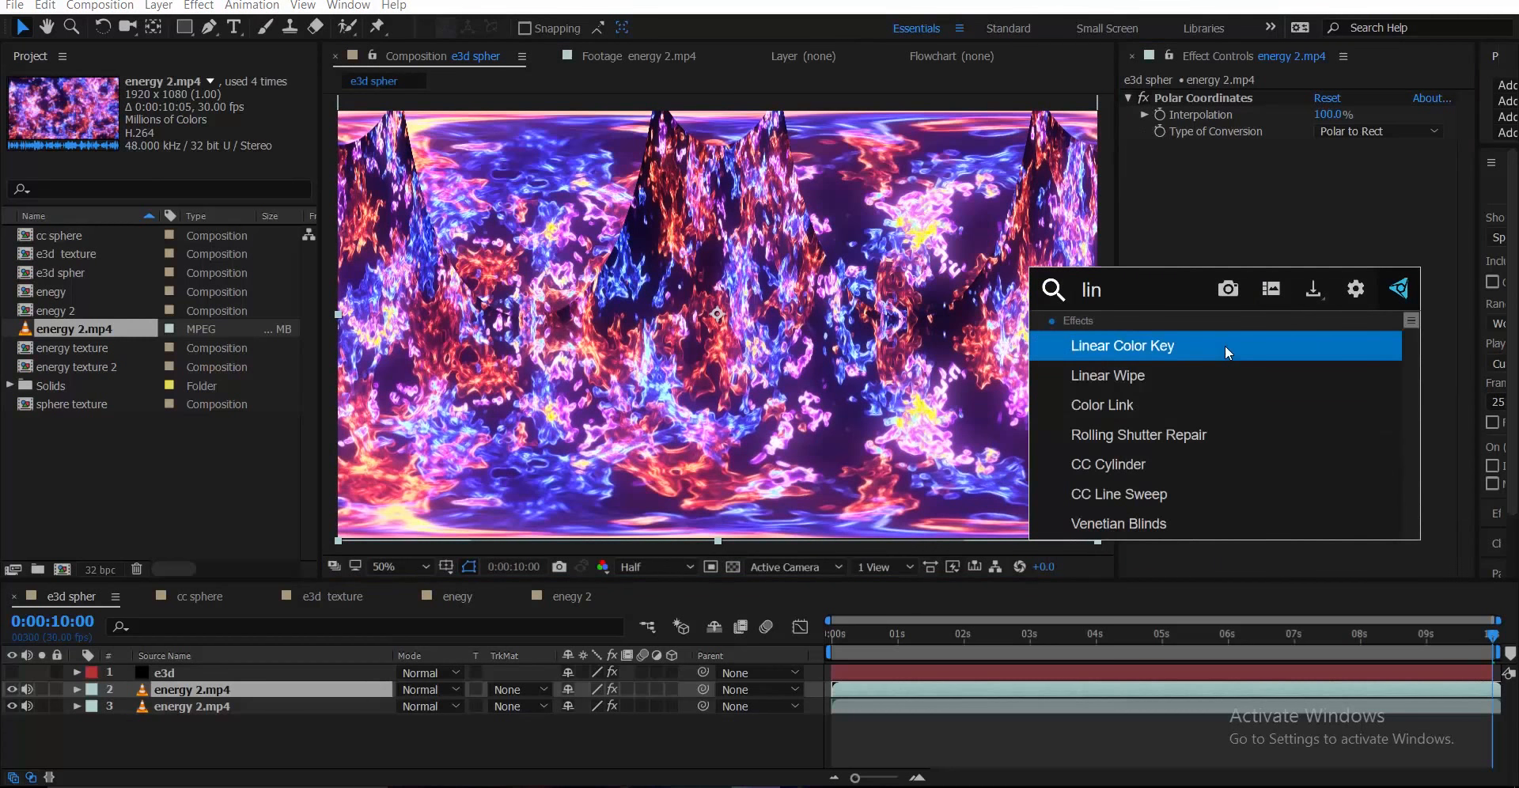
pyautogui.click(1169, 375)
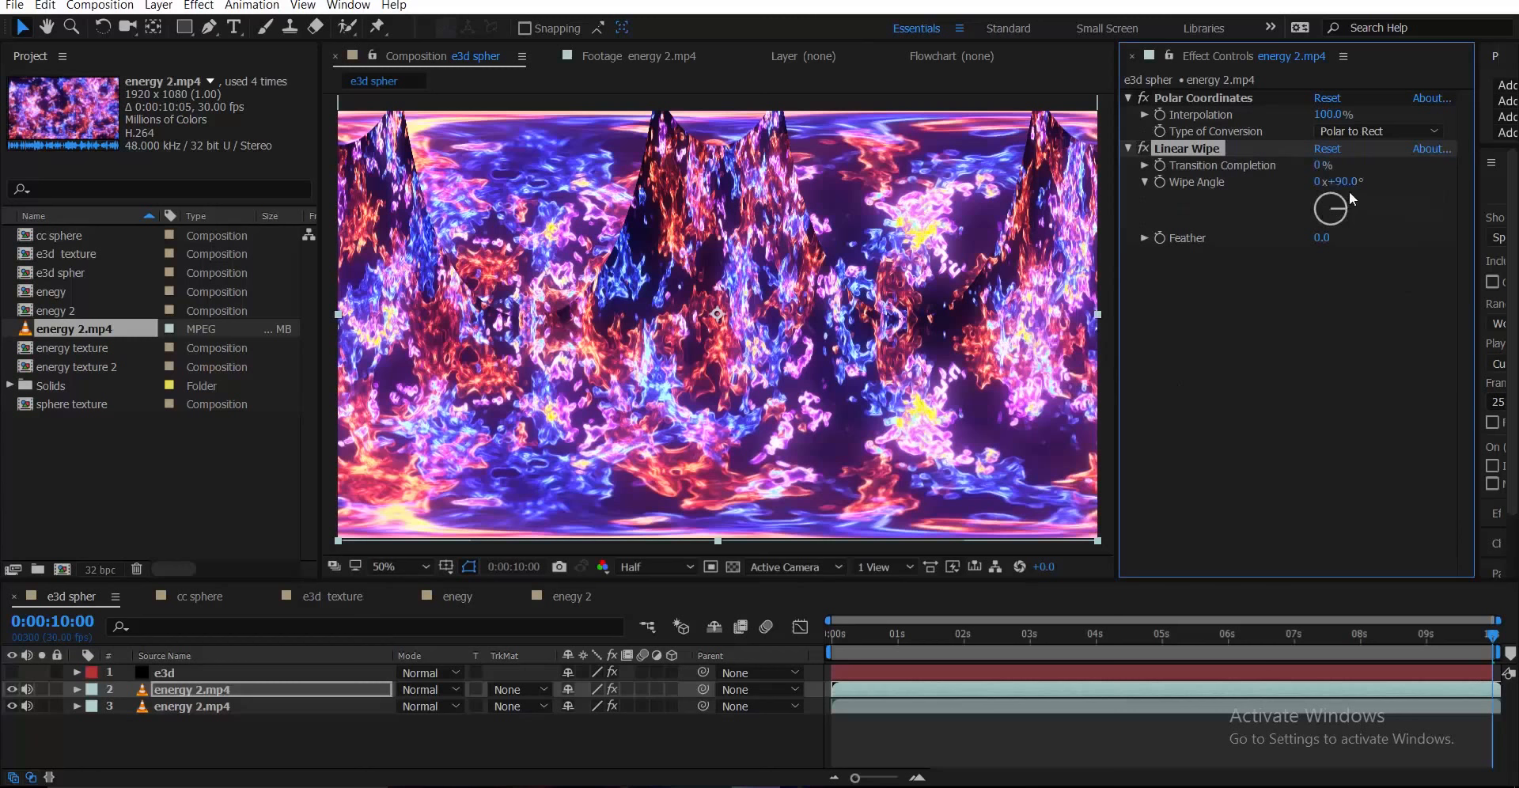
# - Set the Linear Wipe to a 0° wipe angle, 50% transition completion and a feather of 25
pyautogui.write('0')
pyautogui.click(1440, 186)
pyautogui.moveTo(1325, 163); pyautogui.dragTo(1366, 164)
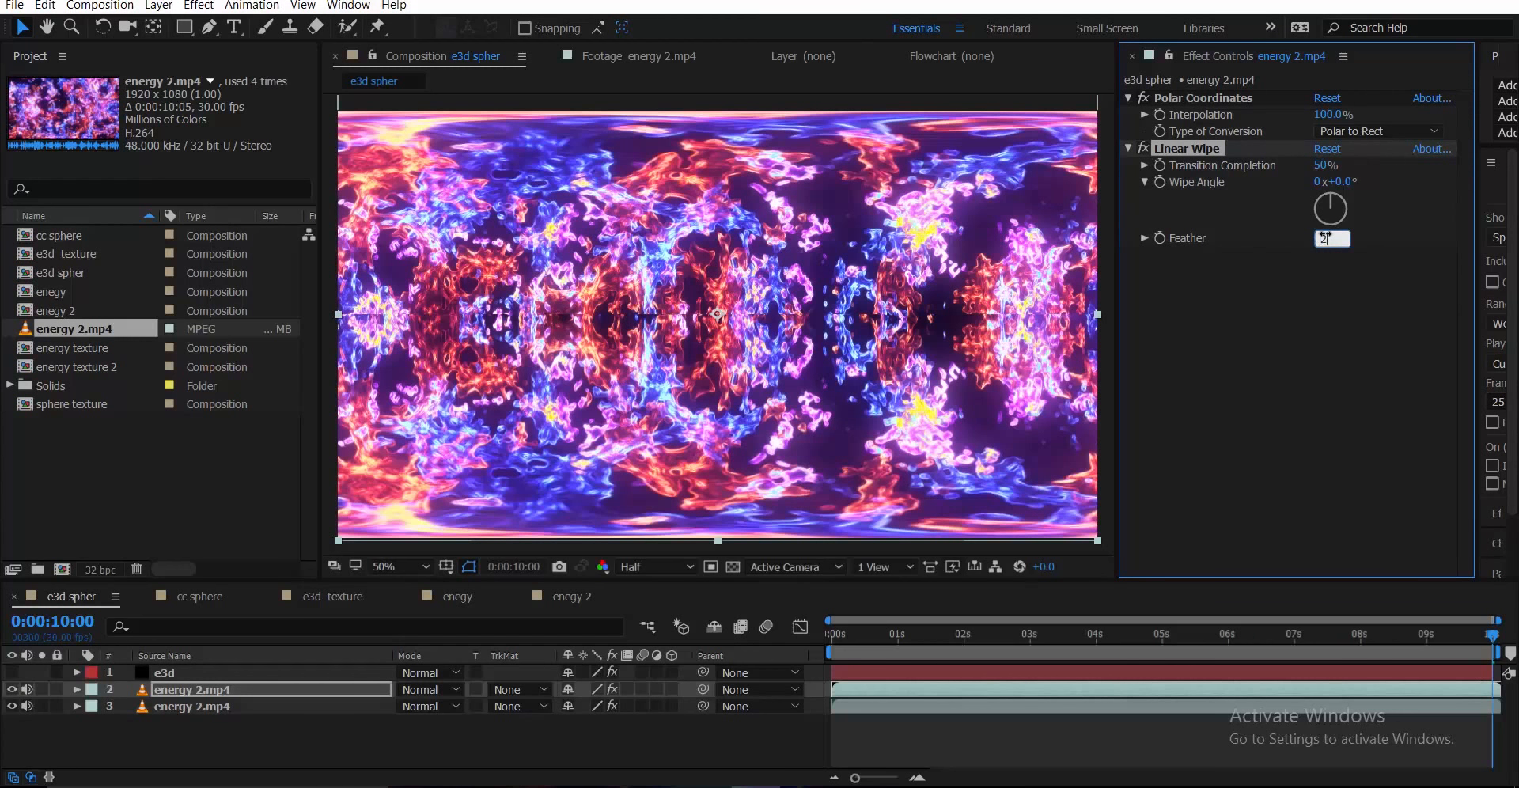
pyautogui.click(1332, 258)
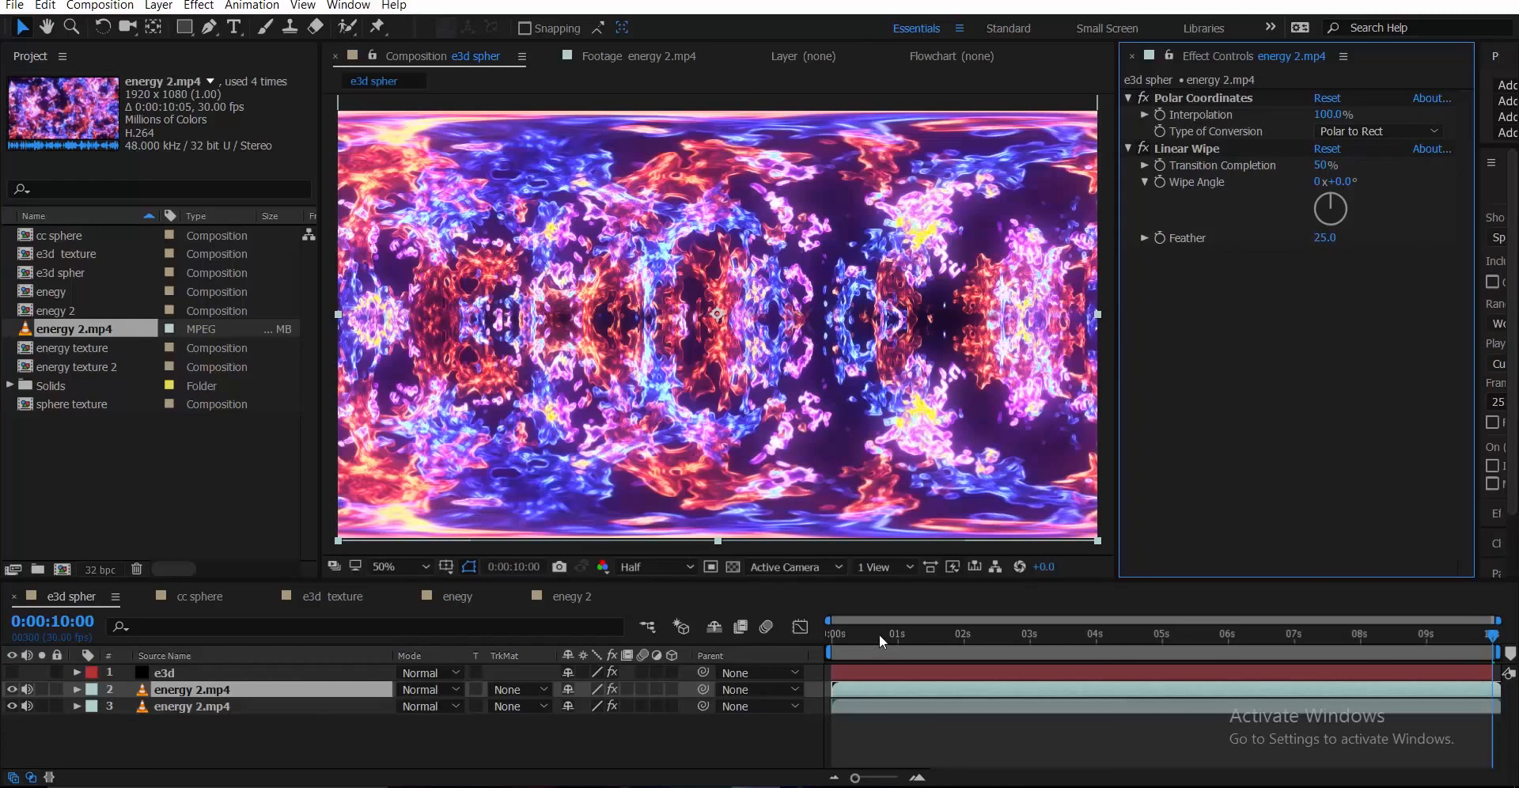
# - Return to the start of the timeline and pre-compose both energy 2.mp4 layers as "e3d texture"
pyautogui.moveTo(880, 633); pyautogui.dragTo(709, 650)
pyautogui.moveTo(159, 728); pyautogui.dragTo(204, 687)
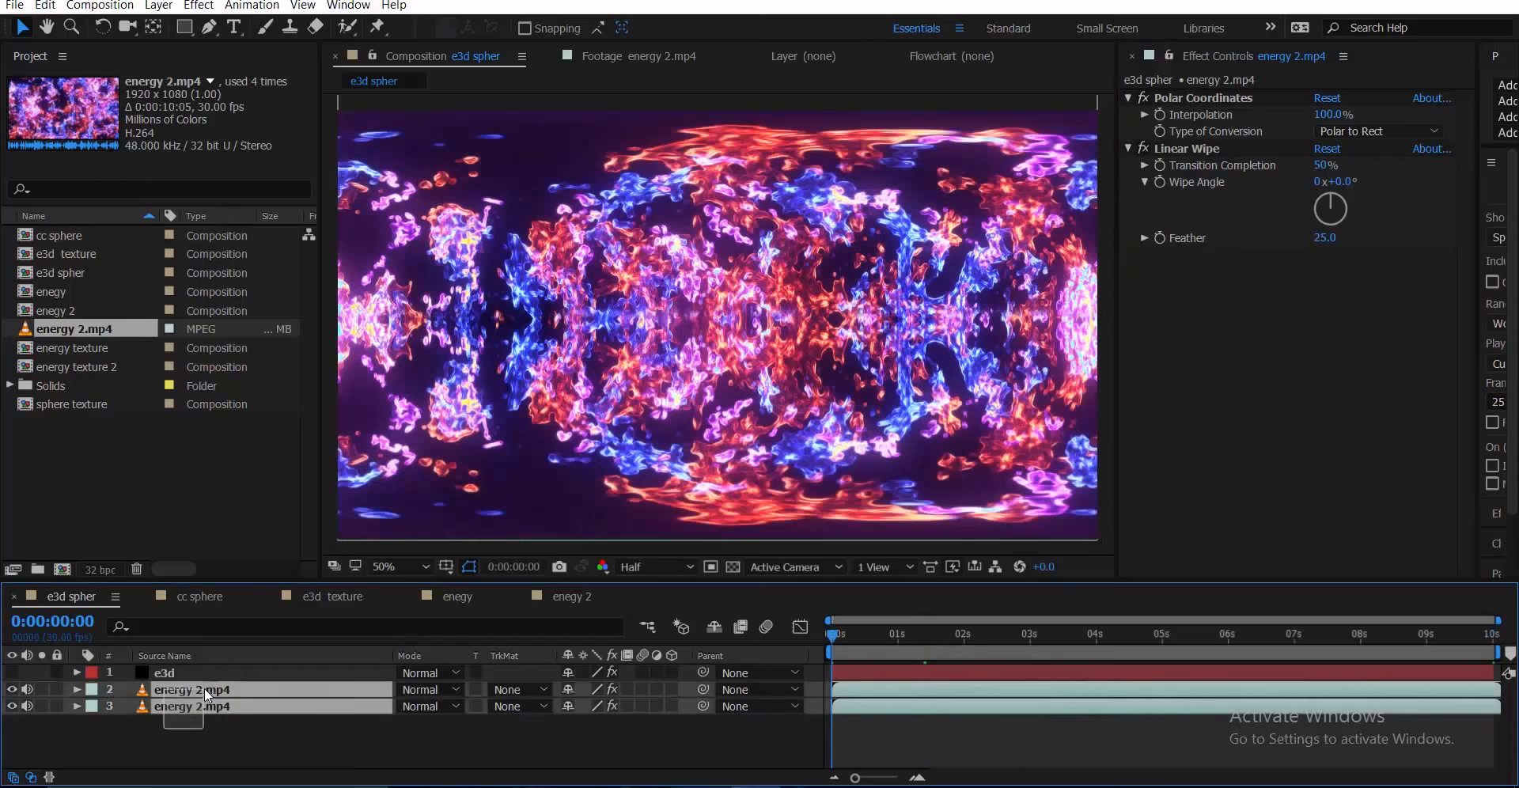
pyautogui.rightClick(203, 690)
pyautogui.click(265, 535)
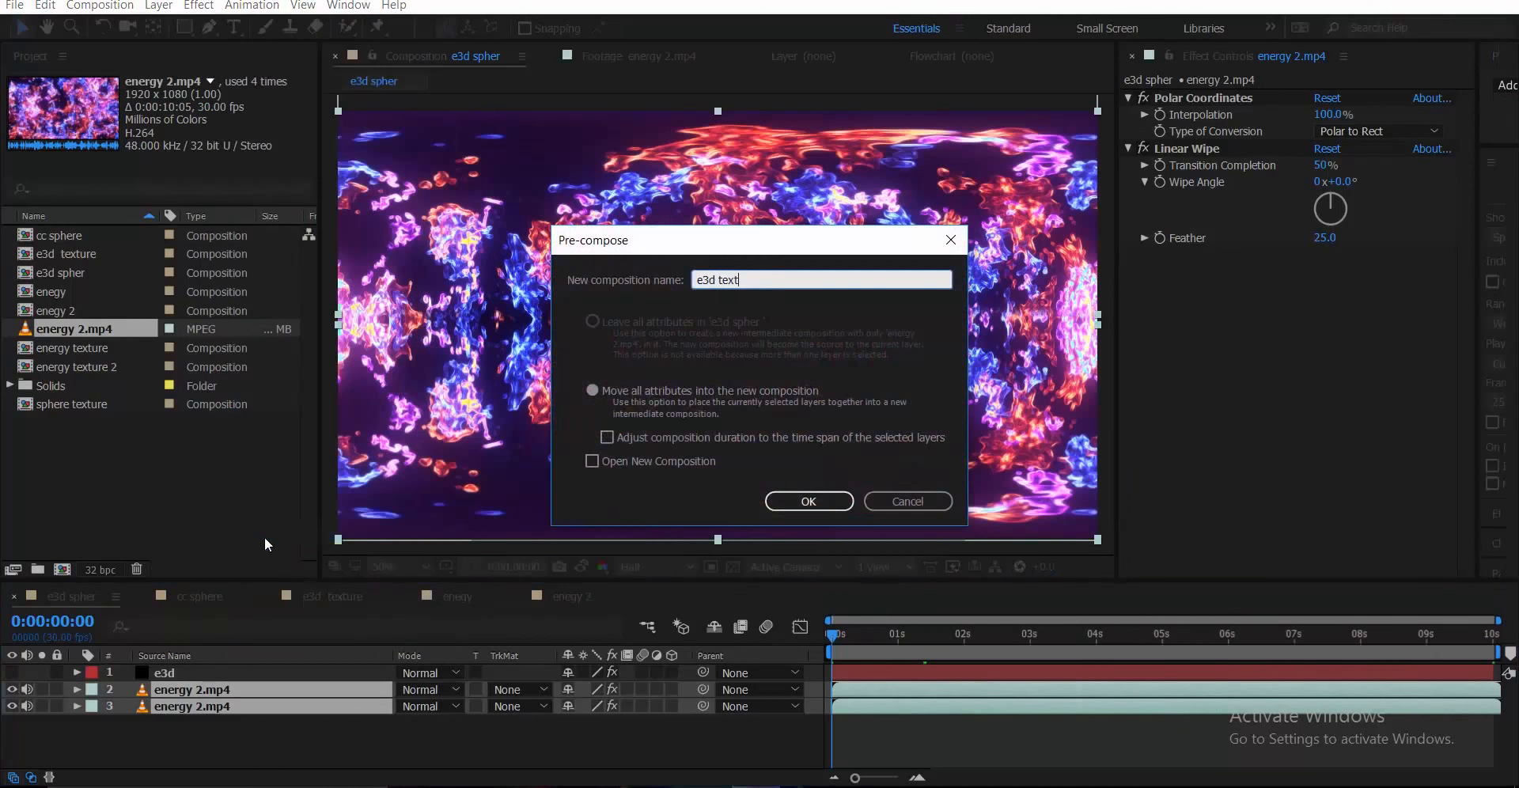
pyautogui.write('e3d texture')
pyautogui.press('Return')
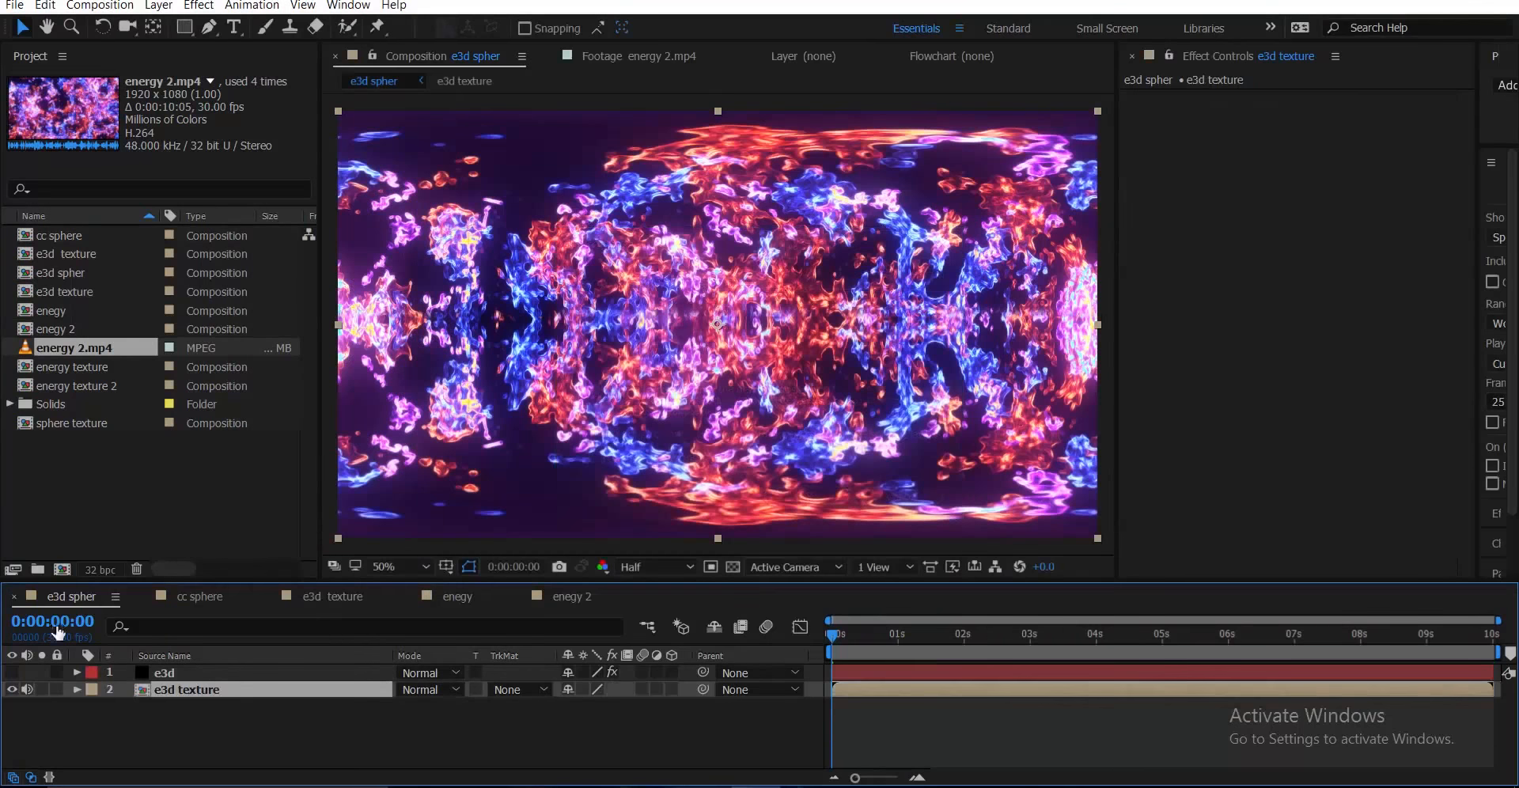
# - Hide the e3d texture layer and assign it as Layer 1 in the Element effect's custom texture maps
pyautogui.click(11, 689)
pyautogui.click(196, 674)
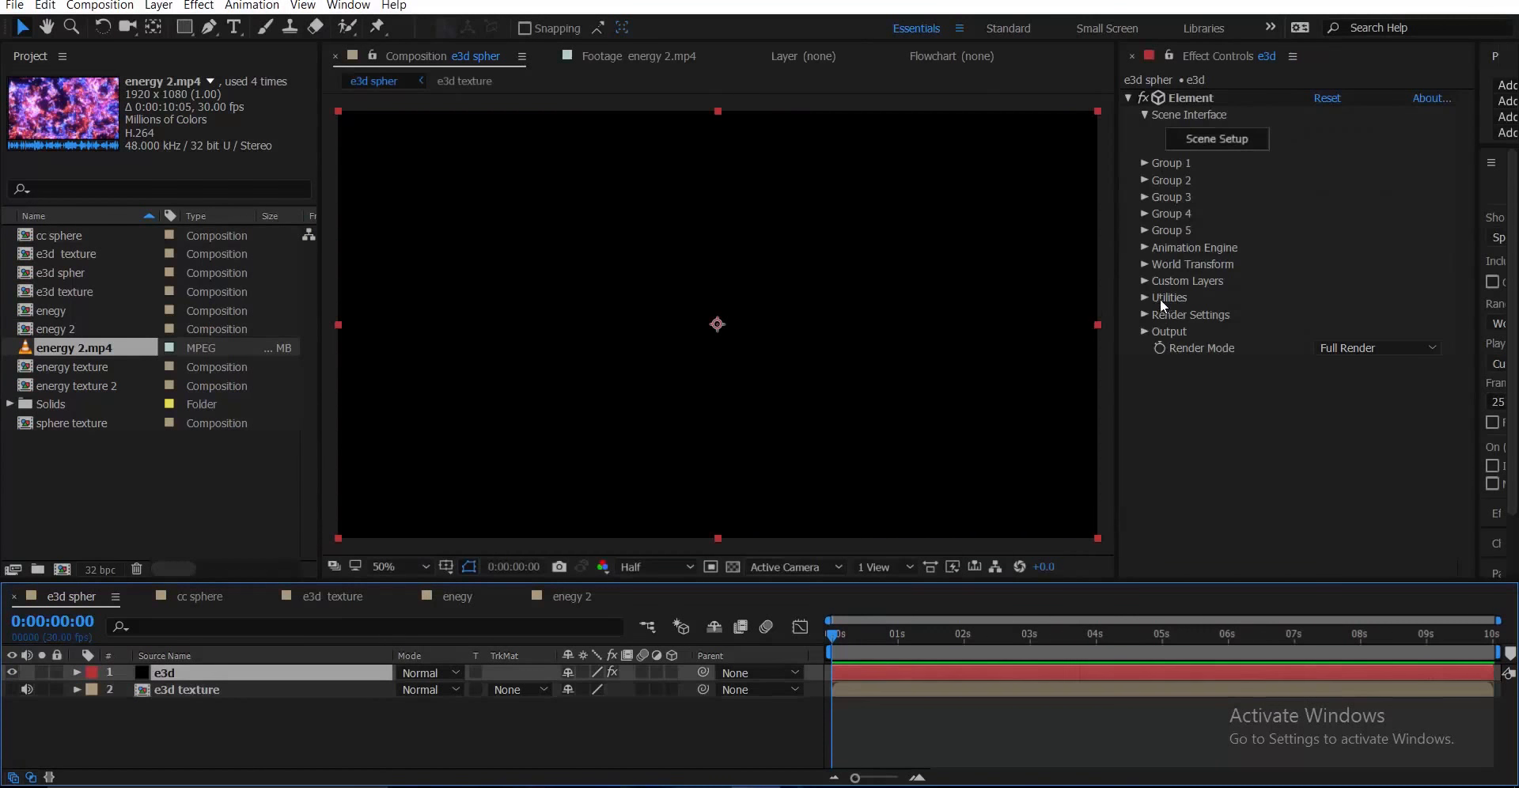
pyautogui.click(1149, 281)
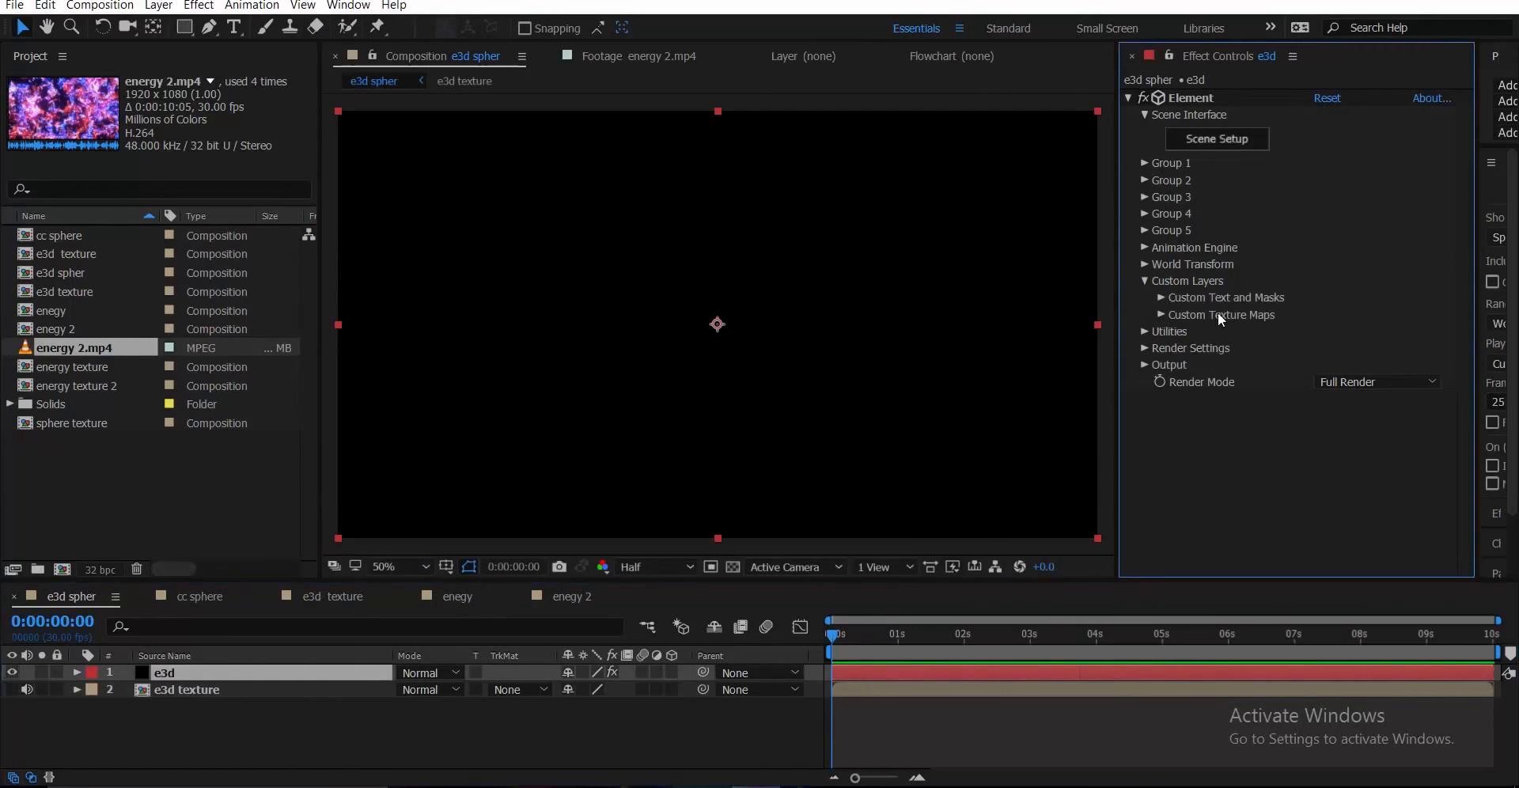
pyautogui.click(1160, 315)
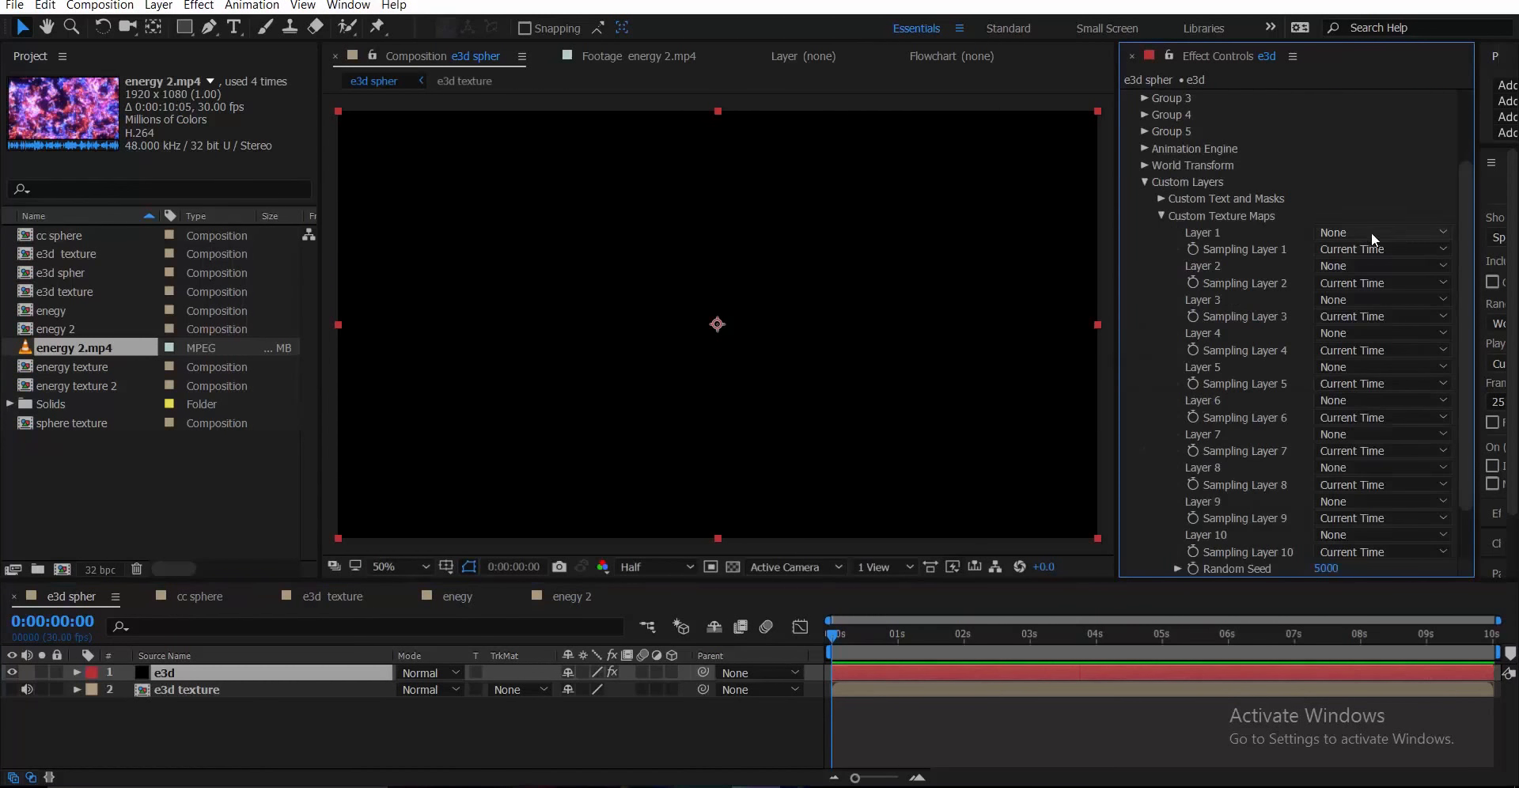
pyautogui.click(1370, 231)
pyautogui.click(1365, 293)
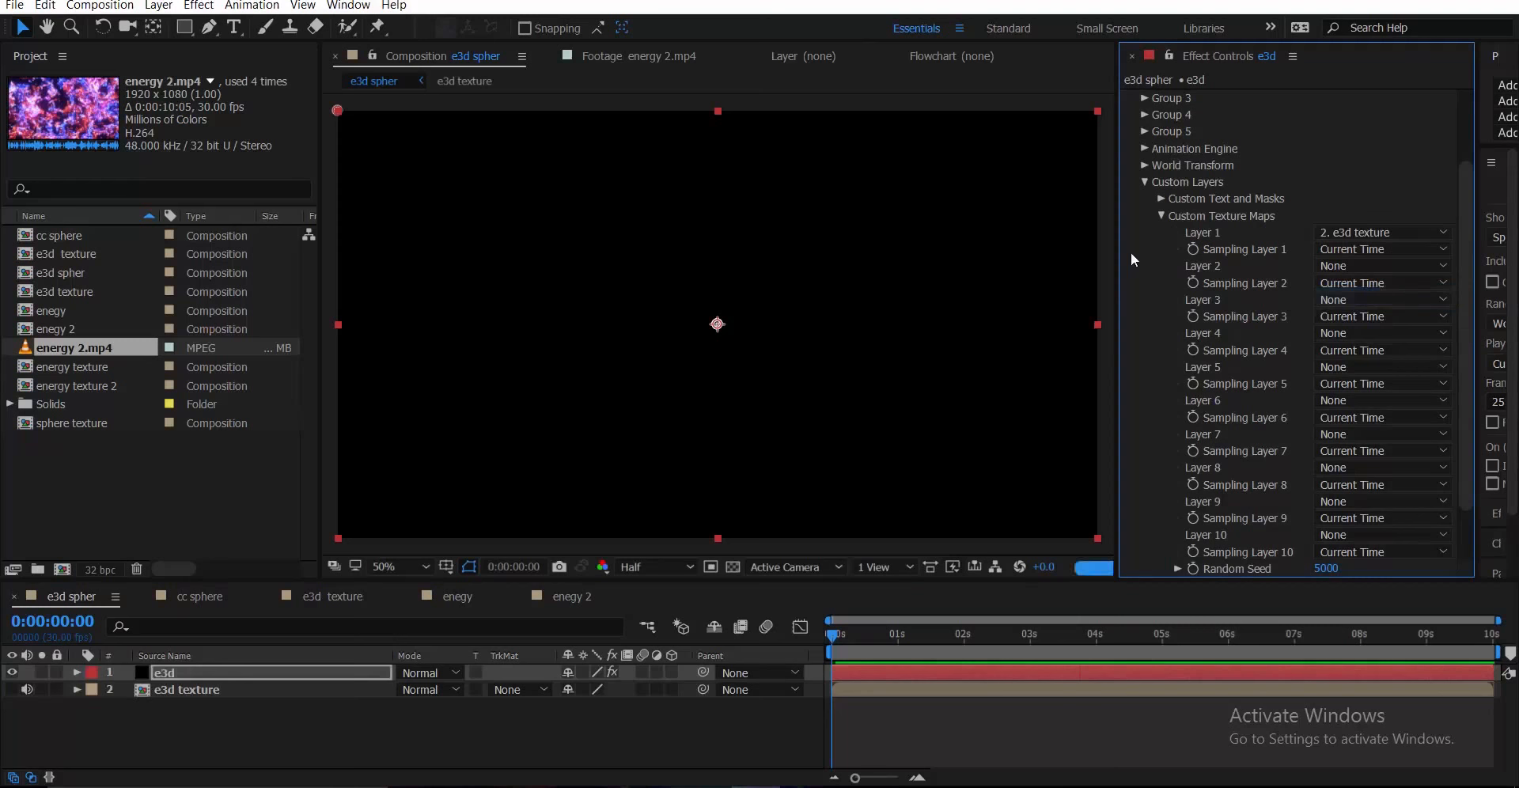
pyautogui.click(1145, 184)
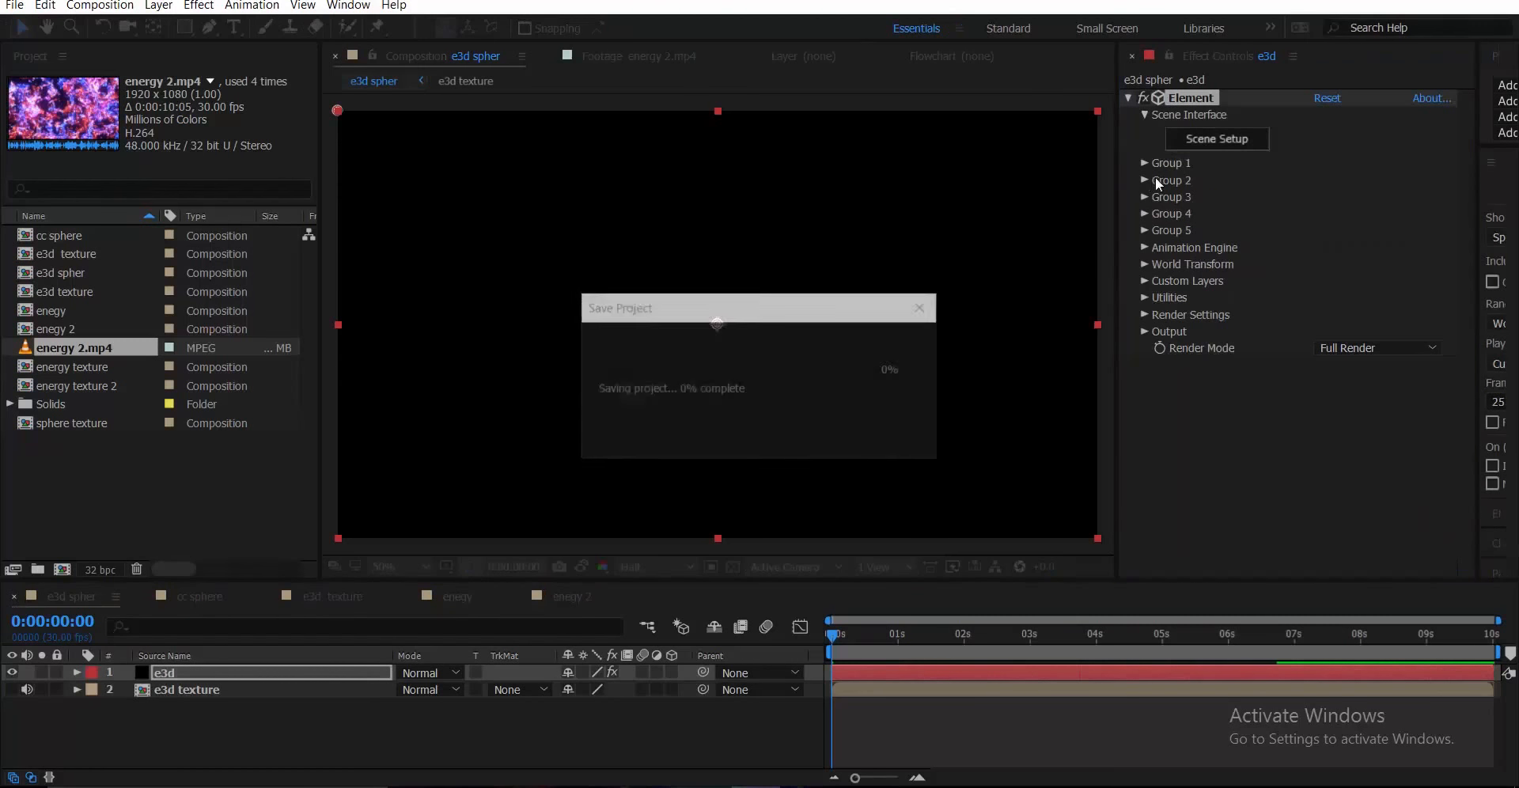
# - In Element's Scene Setup, create a sphere model with a diameter of 2.00 and hide the preview grid
pyautogui.click(1227, 142)
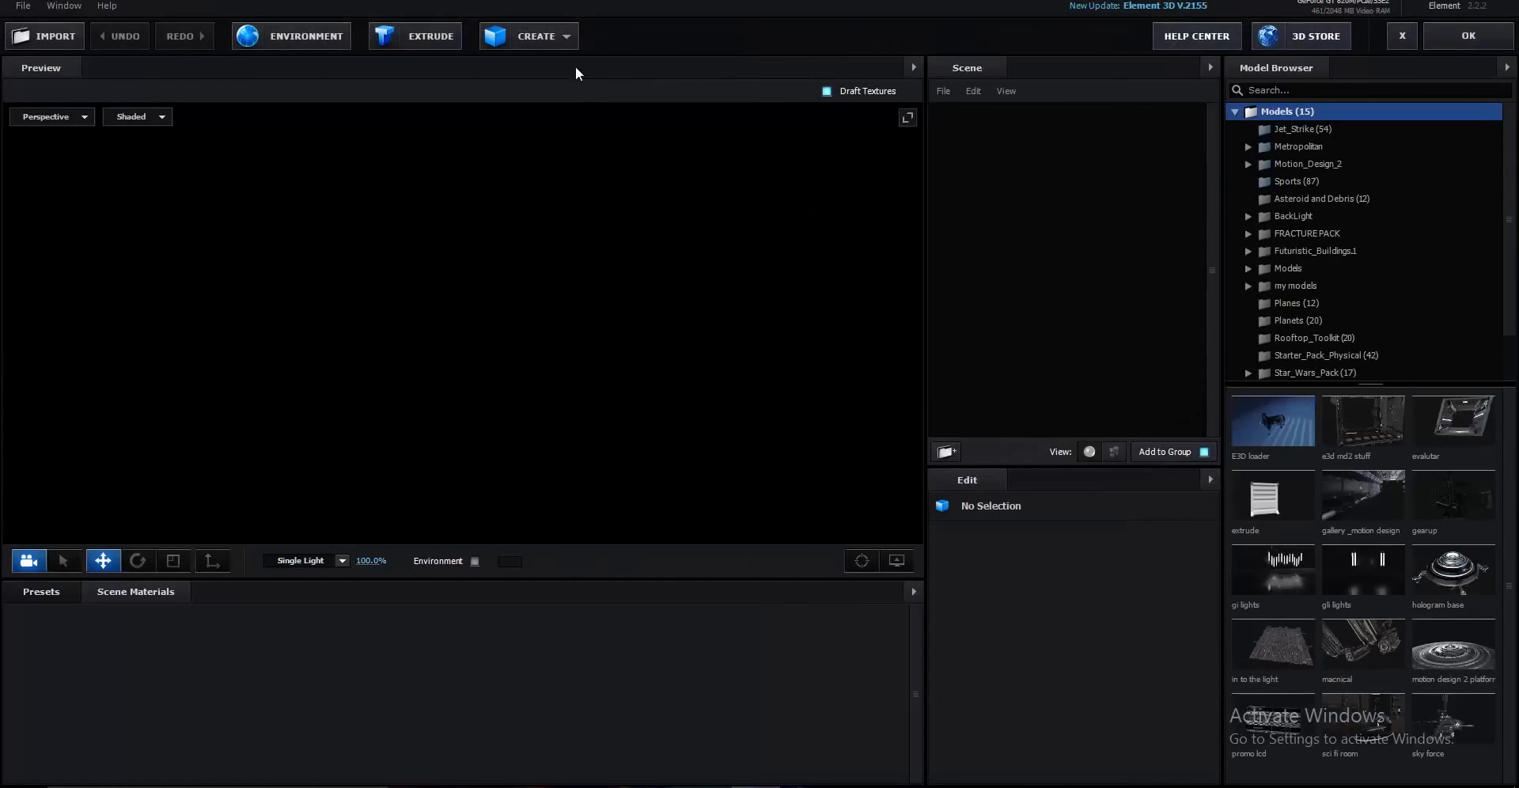
pyautogui.click(553, 42)
pyautogui.click(553, 79)
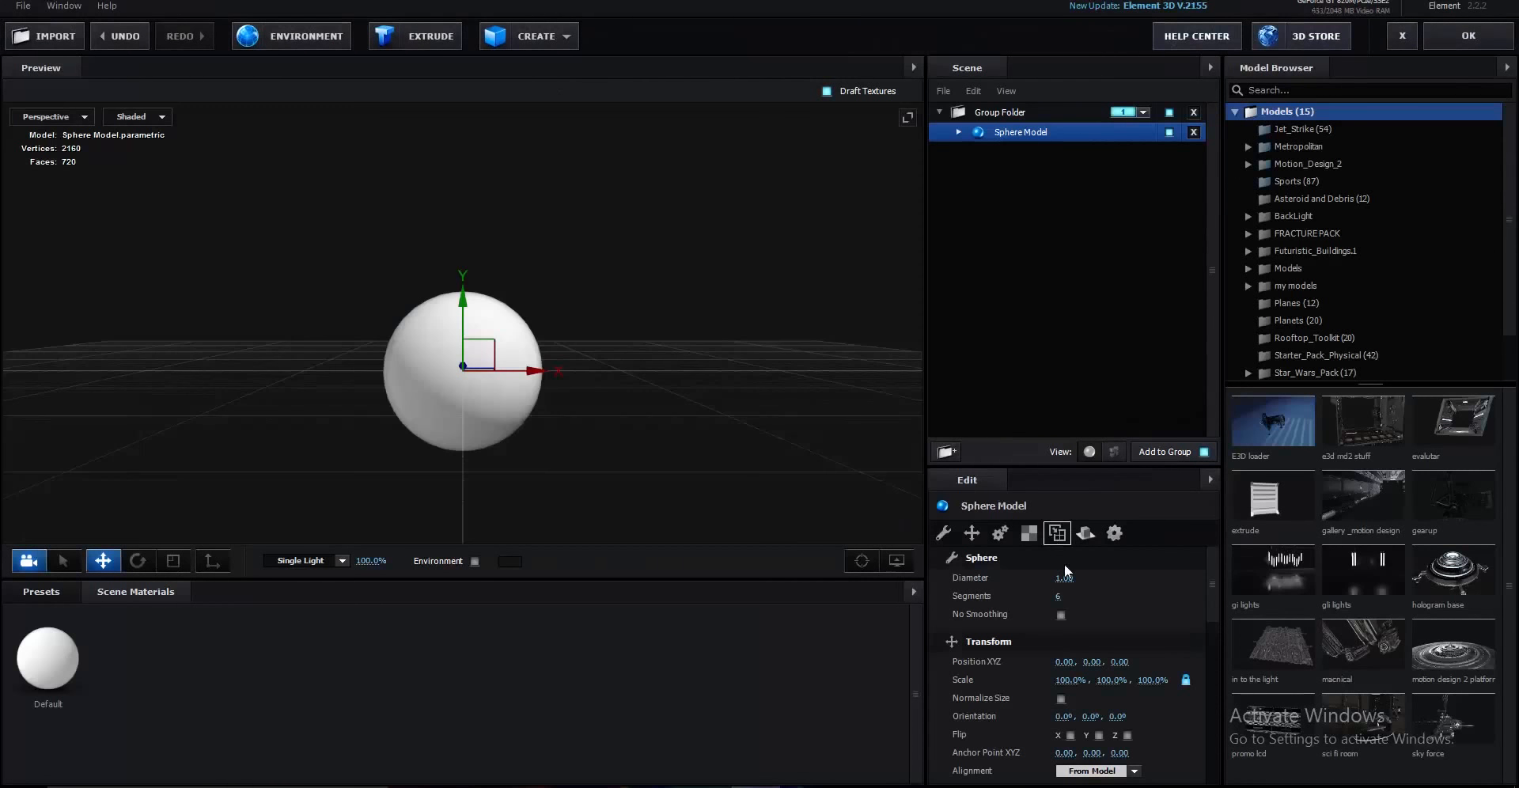
pyautogui.write('2')
pyautogui.press('Return')
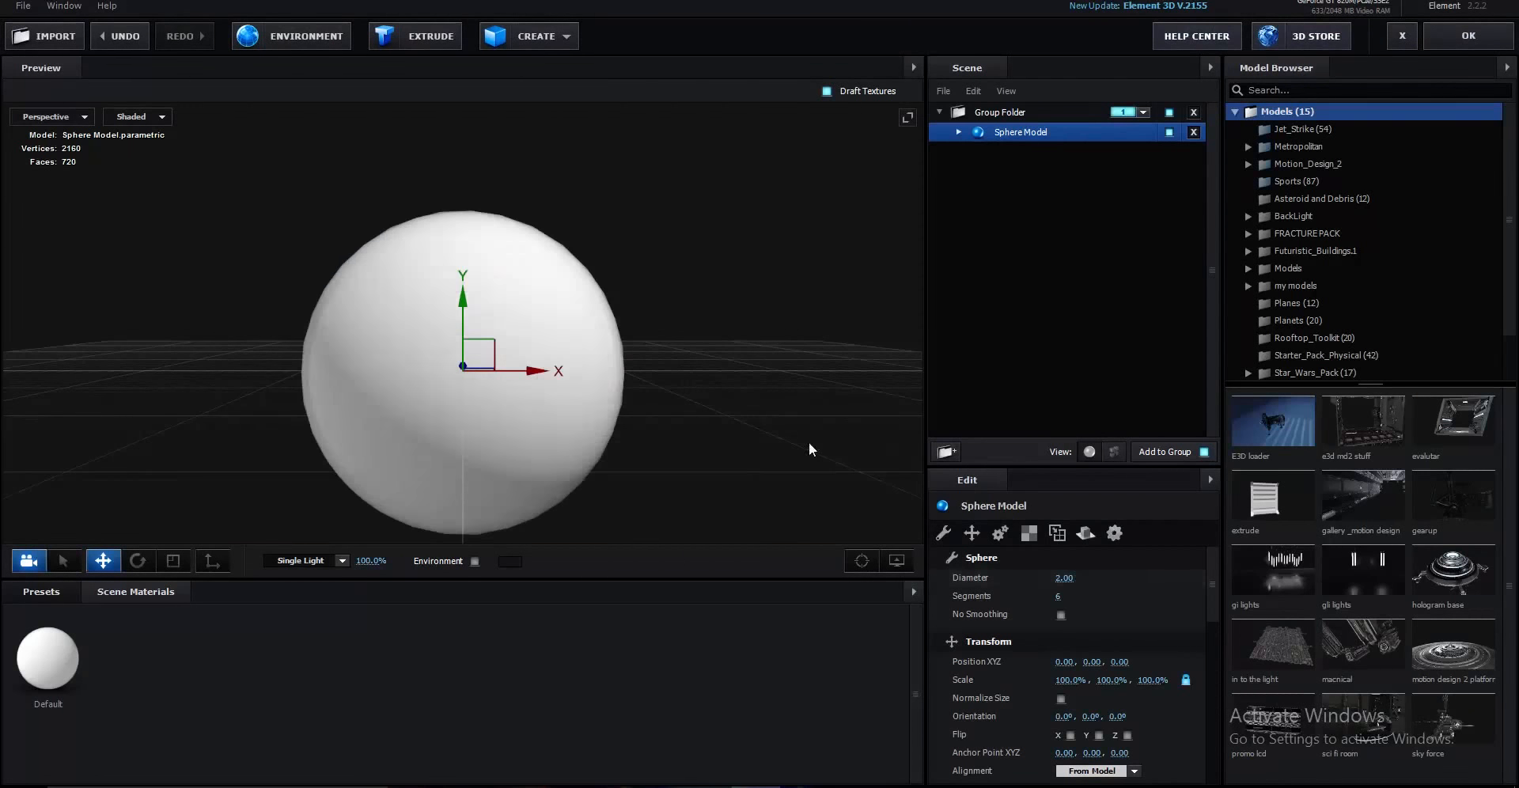
pyautogui.click(907, 563)
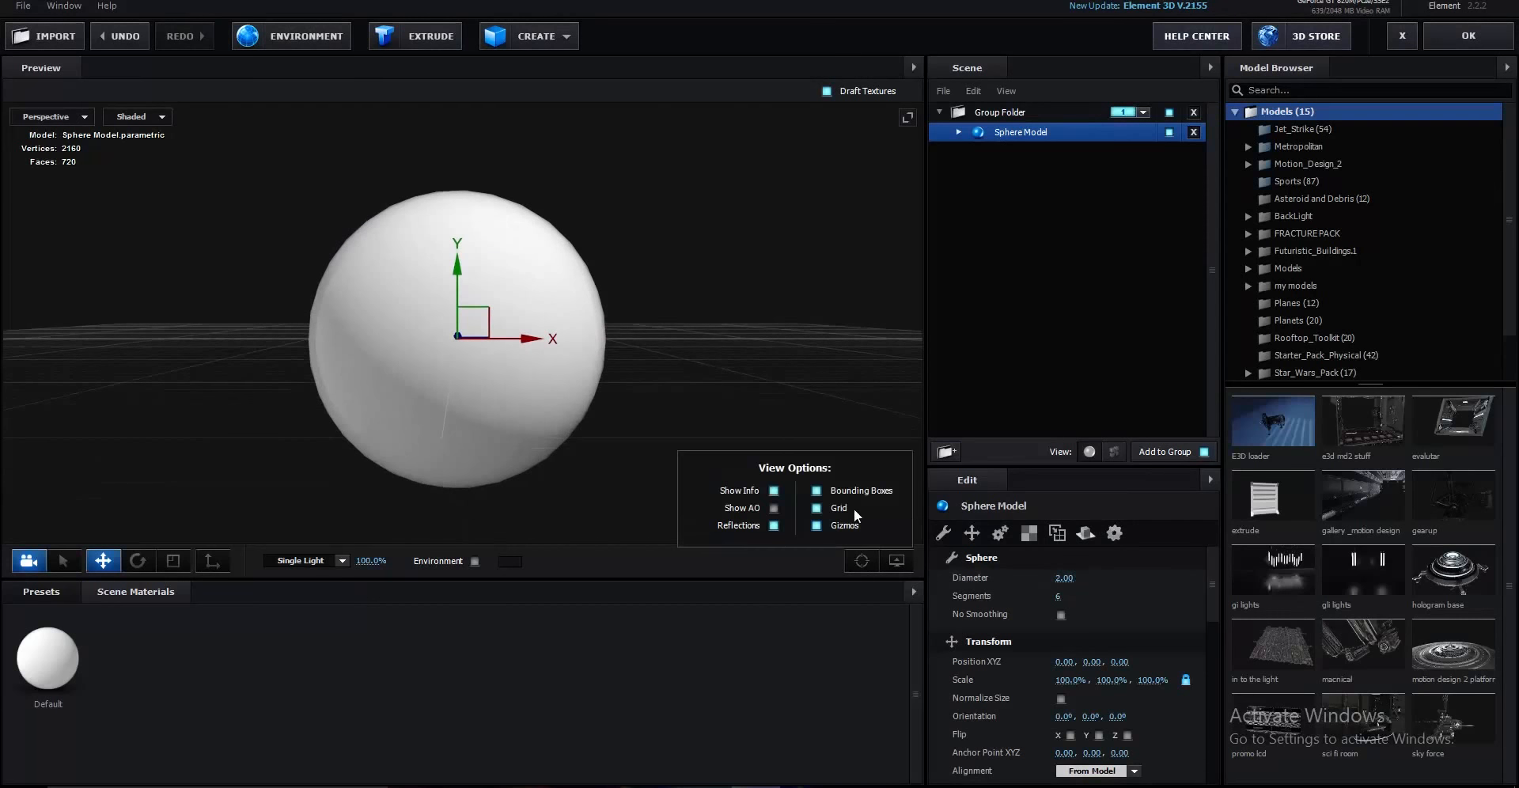
pyautogui.click(816, 508)
# - Load Custom Layer 1 as the diffuse texture of the Sphere Model's Default material
pyautogui.scroll(-5, 1054, 566)
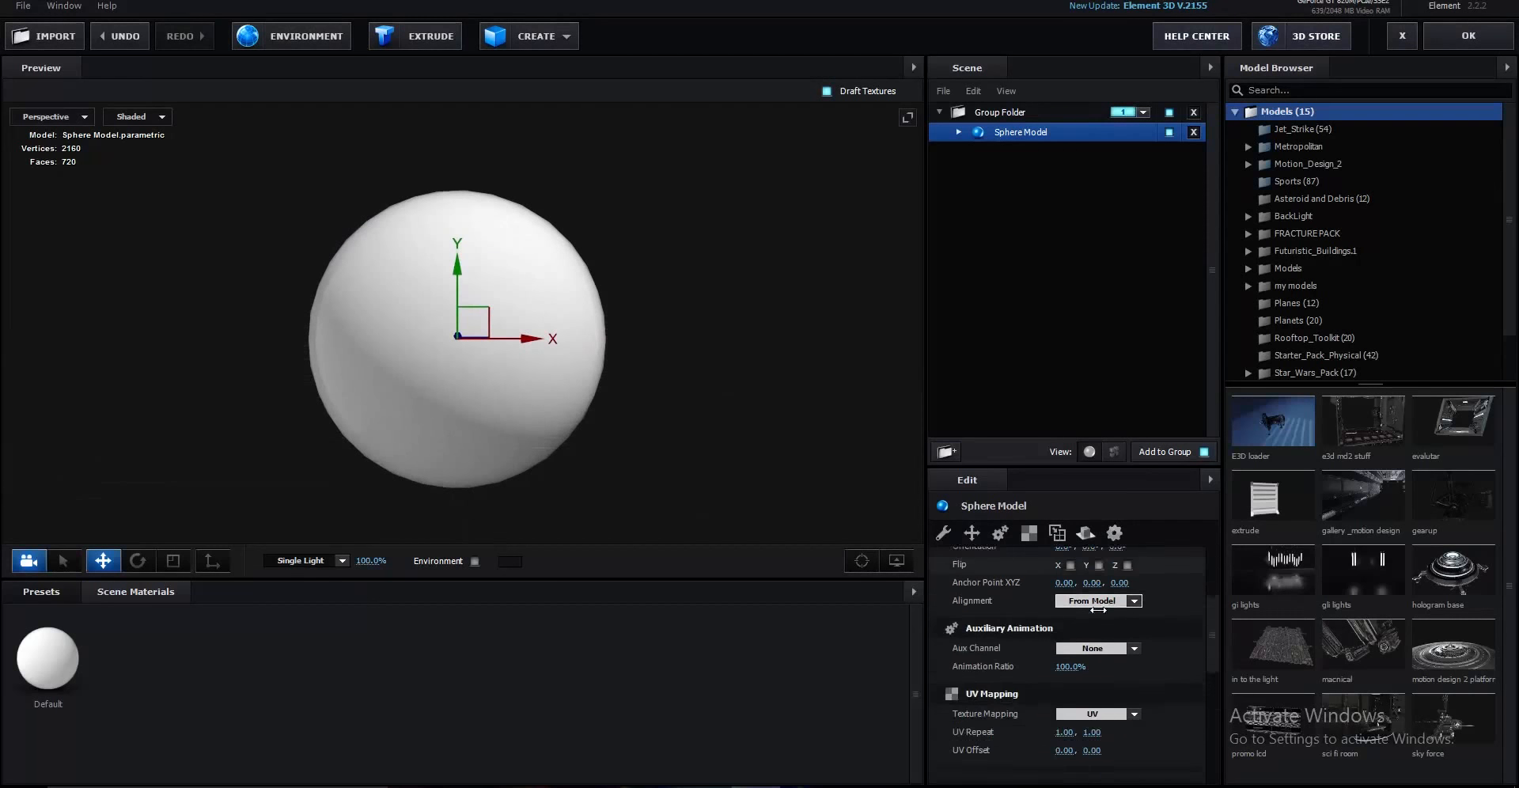
pyautogui.click(958, 132)
pyautogui.click(1001, 155)
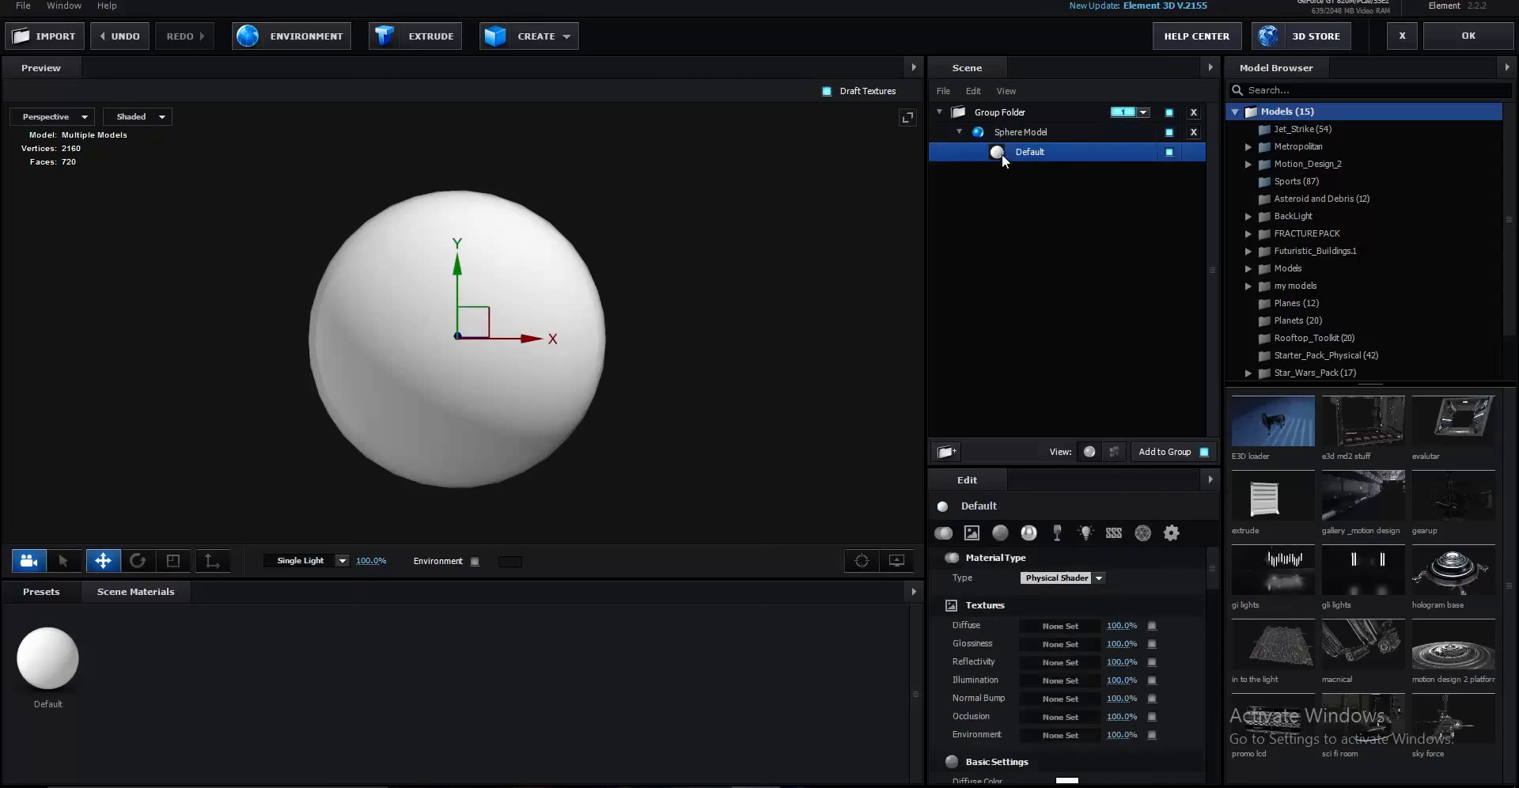
pyautogui.click(1037, 629)
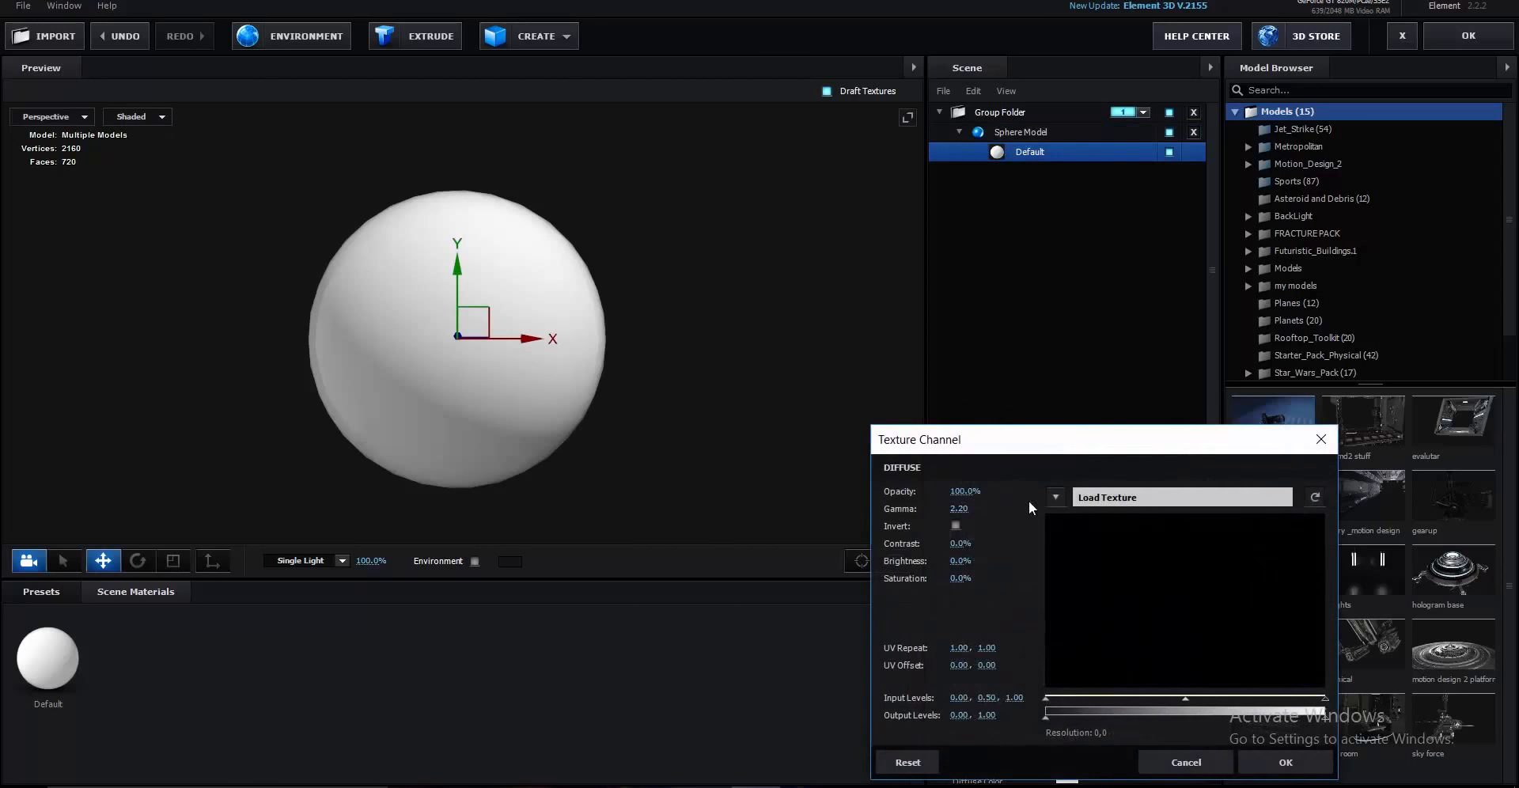
pyautogui.click(1055, 497)
pyautogui.click(1123, 522)
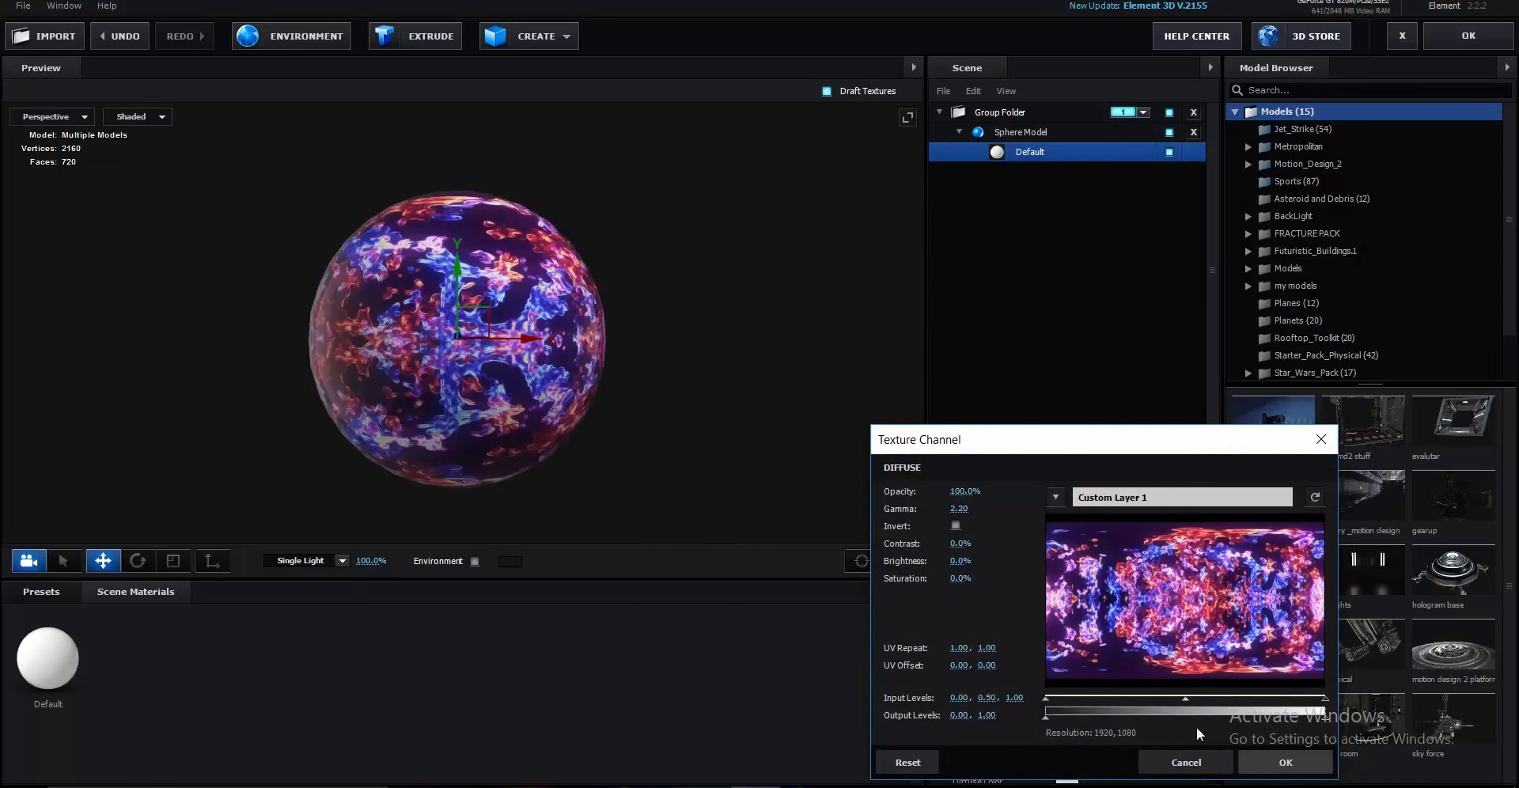
pyautogui.click(1286, 761)
pyautogui.scroll(3, 726, 449)
pyautogui.scroll(-3, 726, 443)
pyautogui.moveTo(745, 440); pyautogui.dragTo(588, 466)
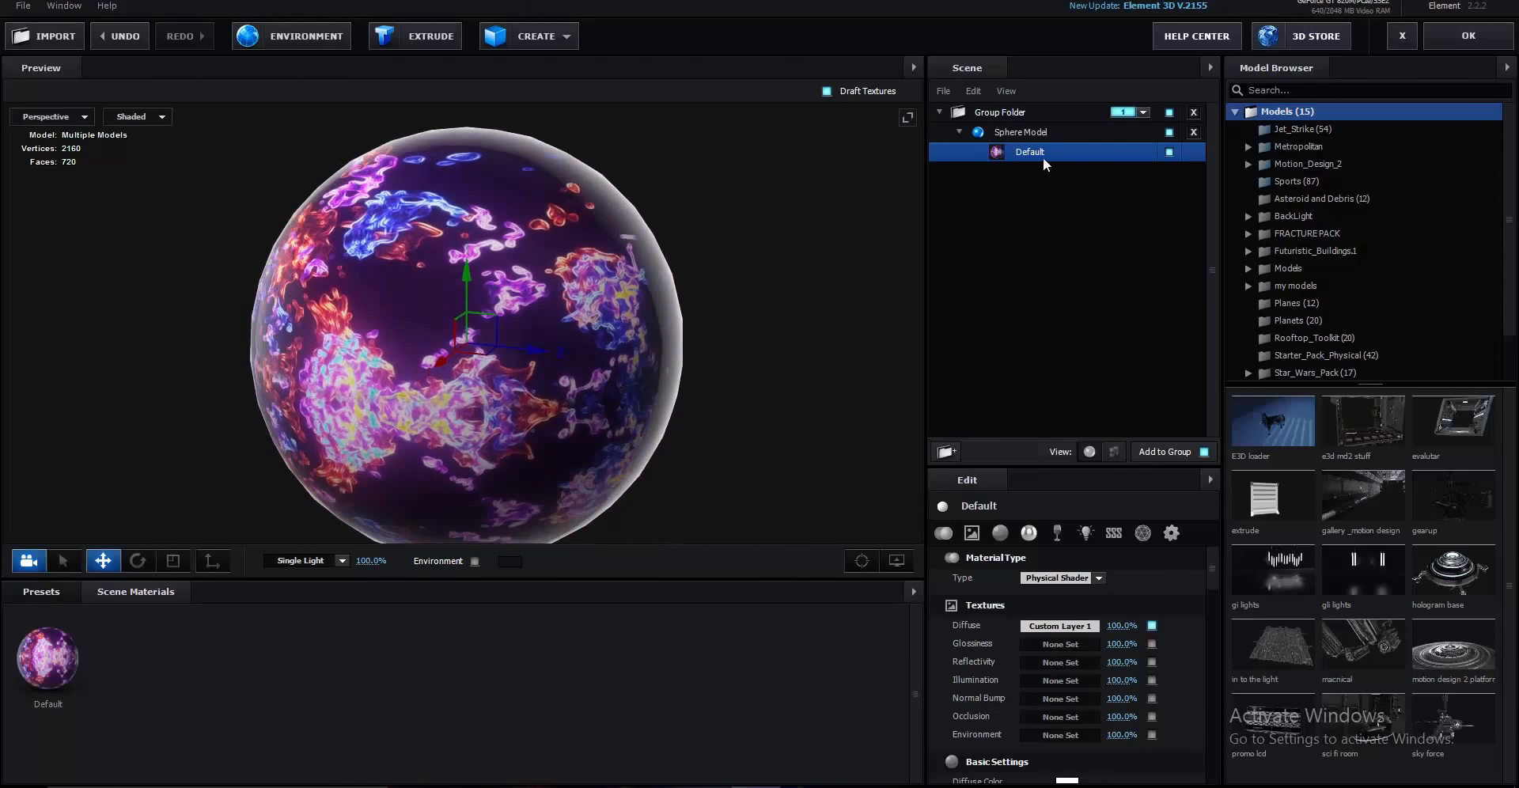
# - Set the Sphere Model's texture mapping to Sphere and check the texture around the model
pyautogui.click(1027, 131)
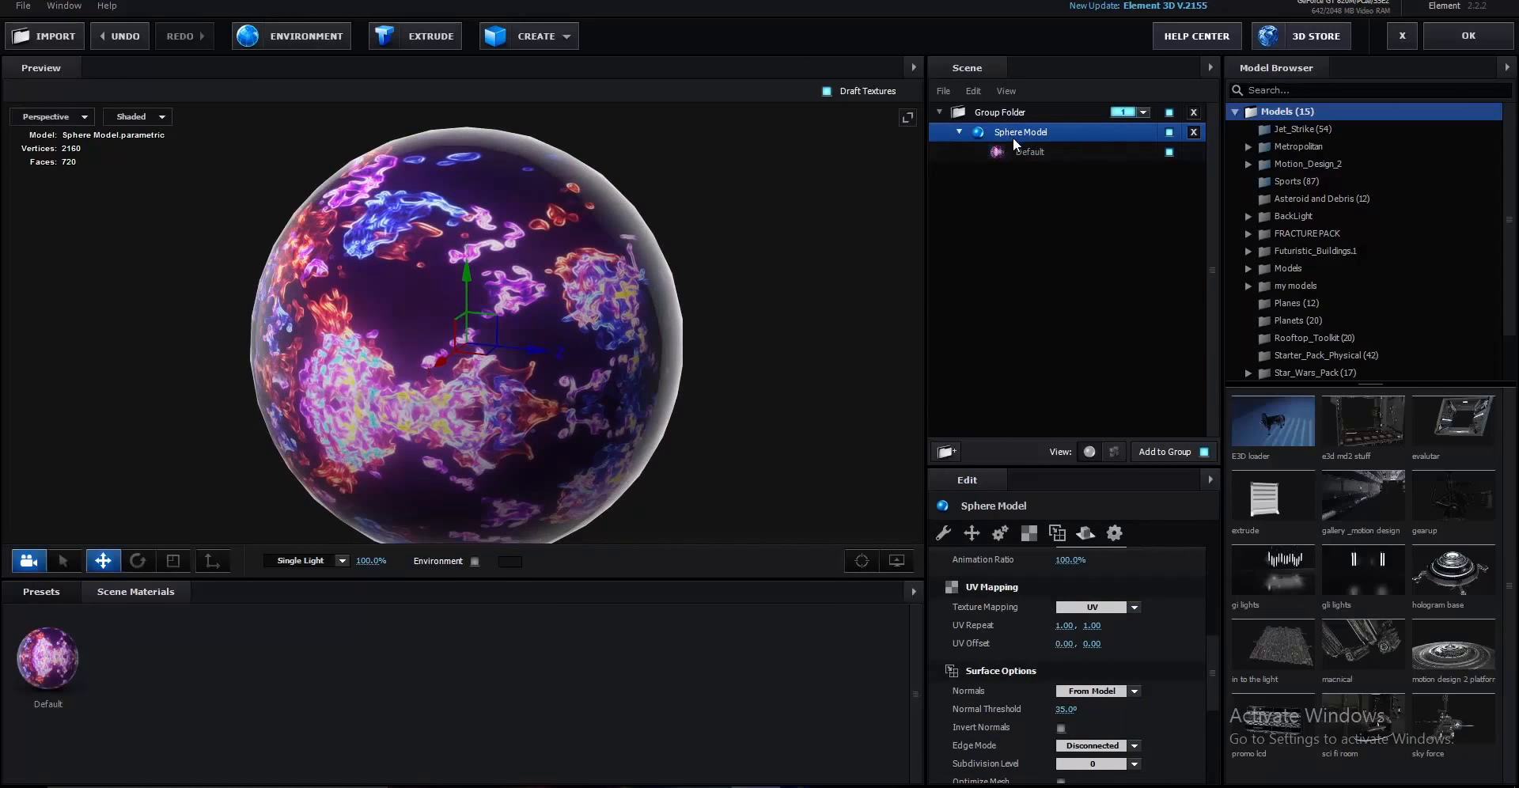
pyautogui.click(1029, 535)
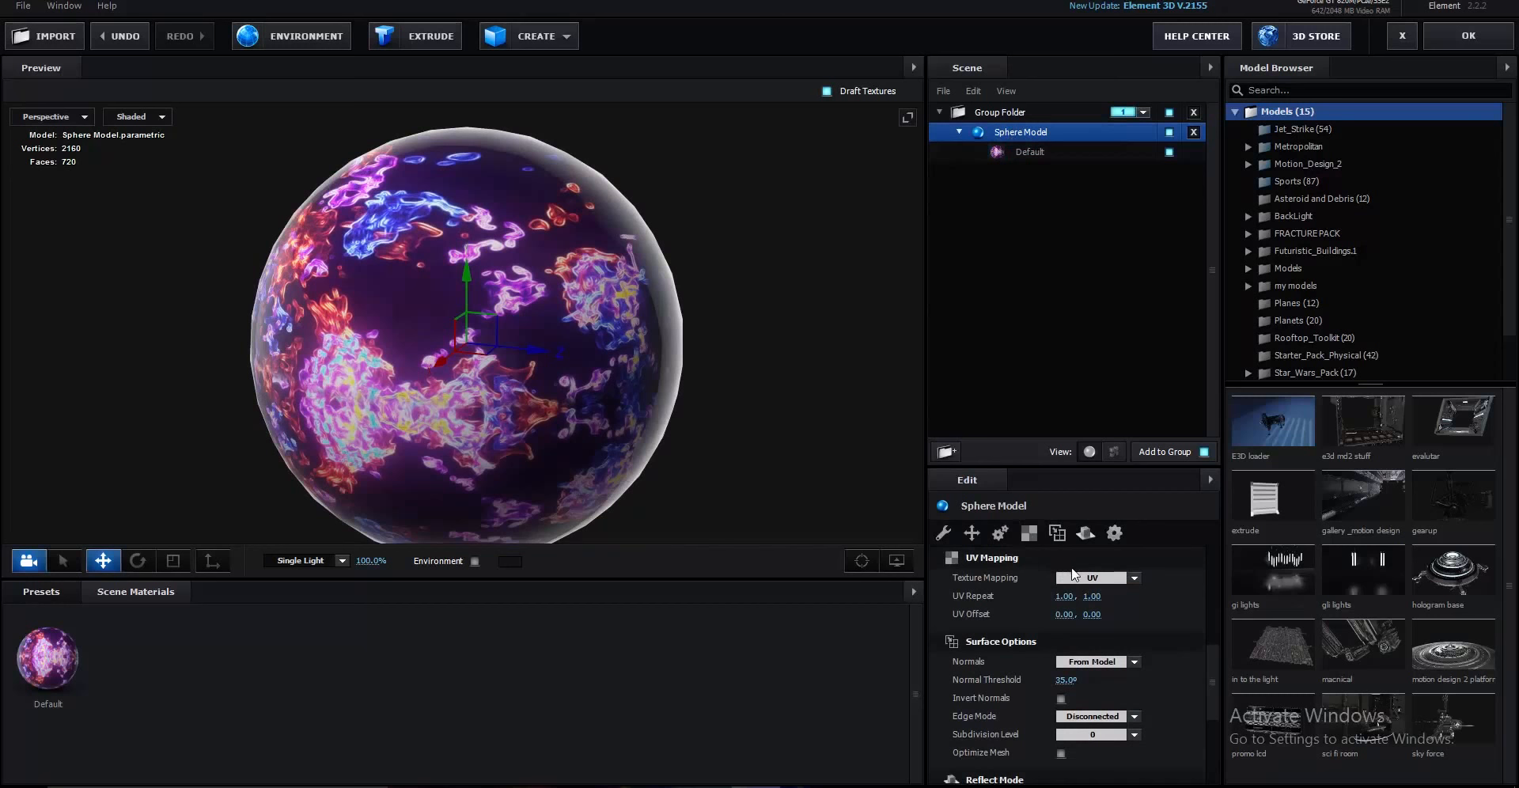
pyautogui.click(1091, 577)
pyautogui.click(1091, 426)
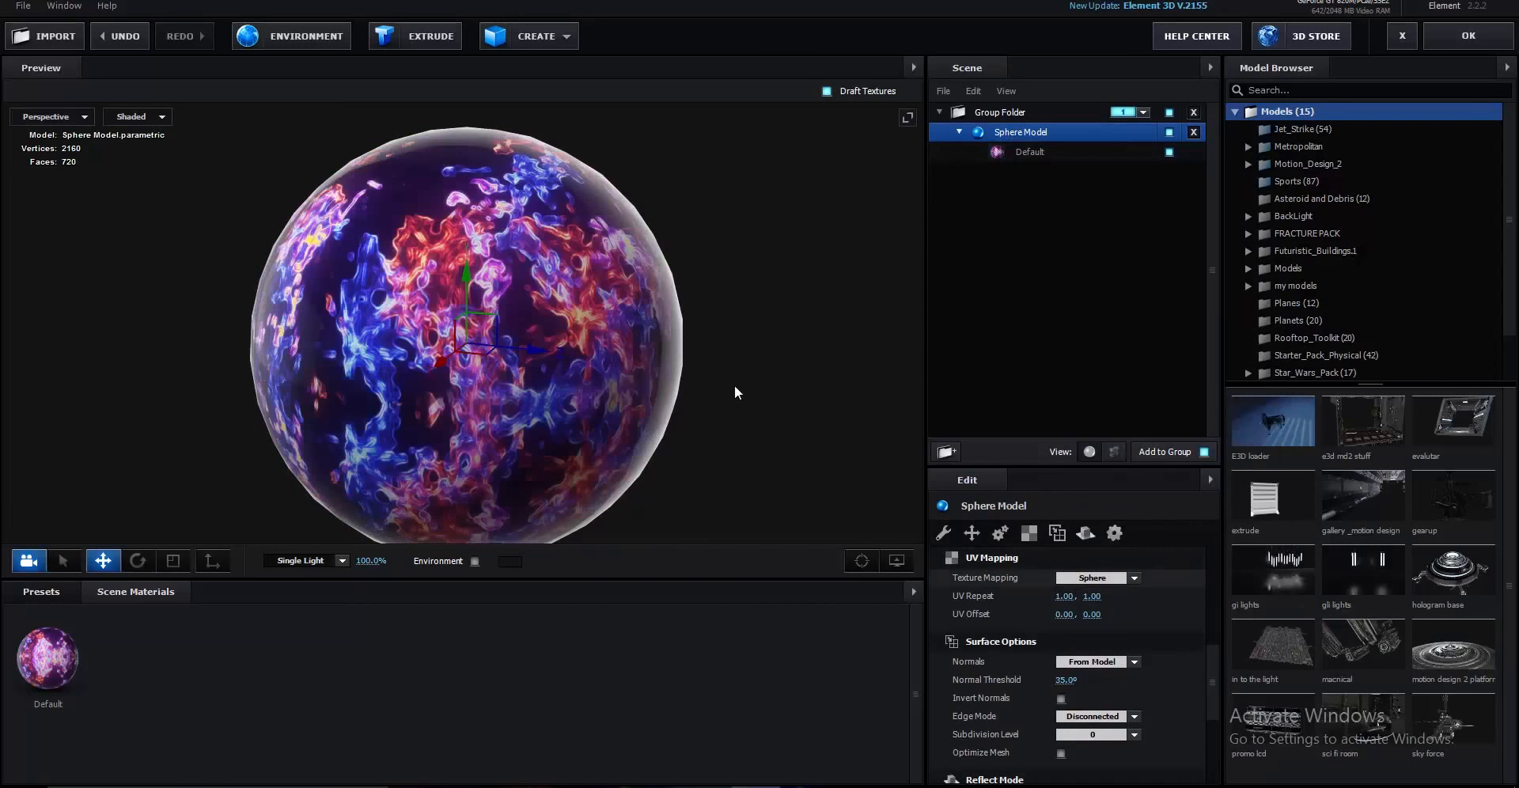
pyautogui.moveTo(735, 387)
pyautogui.mouseDown()
pyautogui.moveTo(720, 440)
pyautogui.moveTo(568, 383)
pyautogui.moveTo(668, 313)
pyautogui.moveTo(713, 373)
pyautogui.moveTo(793, 396)
pyautogui.moveTo(757, 390)
pyautogui.moveTo(756, 340)
pyautogui.moveTo(589, 395)
pyautogui.moveTo(596, 337)
pyautogui.moveTo(758, 355)
pyautogui.moveTo(647, 388)
pyautogui.moveTo(726, 397)
pyautogui.mouseUp()
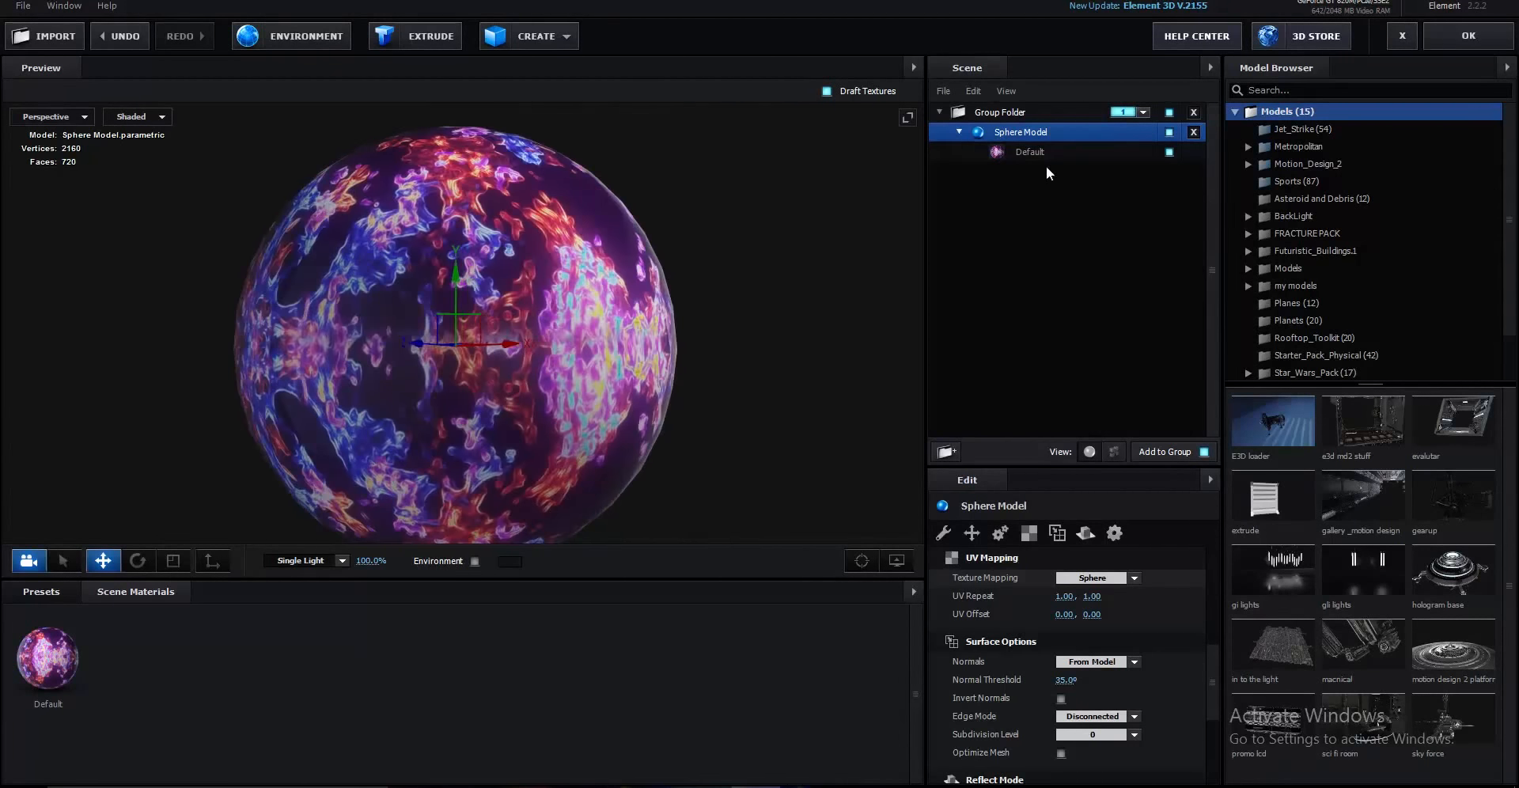
# - Make the Default material's illumination use the diffuse color and raise its illumination intensity
pyautogui.click(1028, 152)
pyautogui.scroll(-3, 1076, 630)
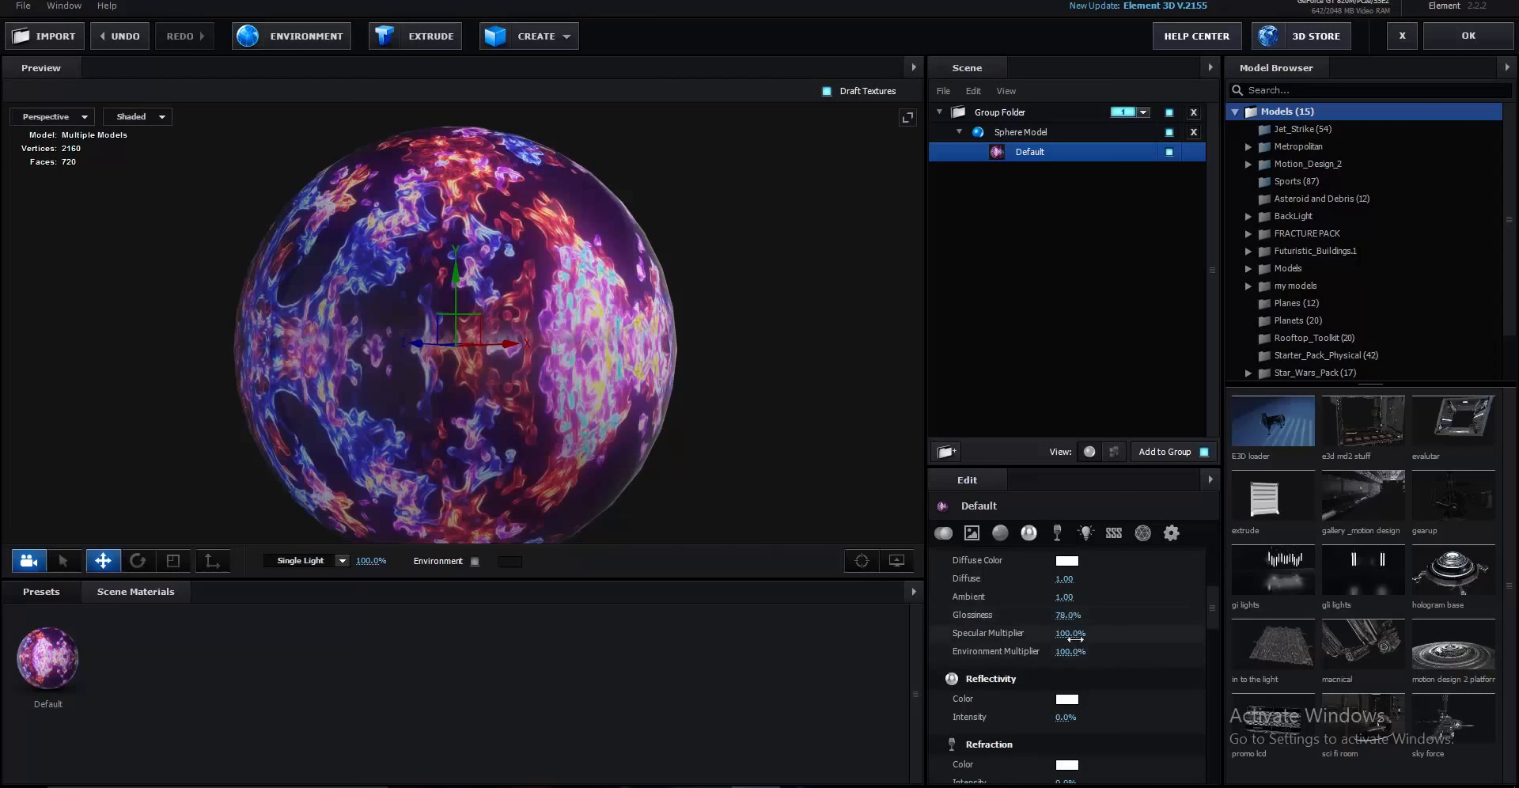
pyautogui.scroll(-5, 1109, 646)
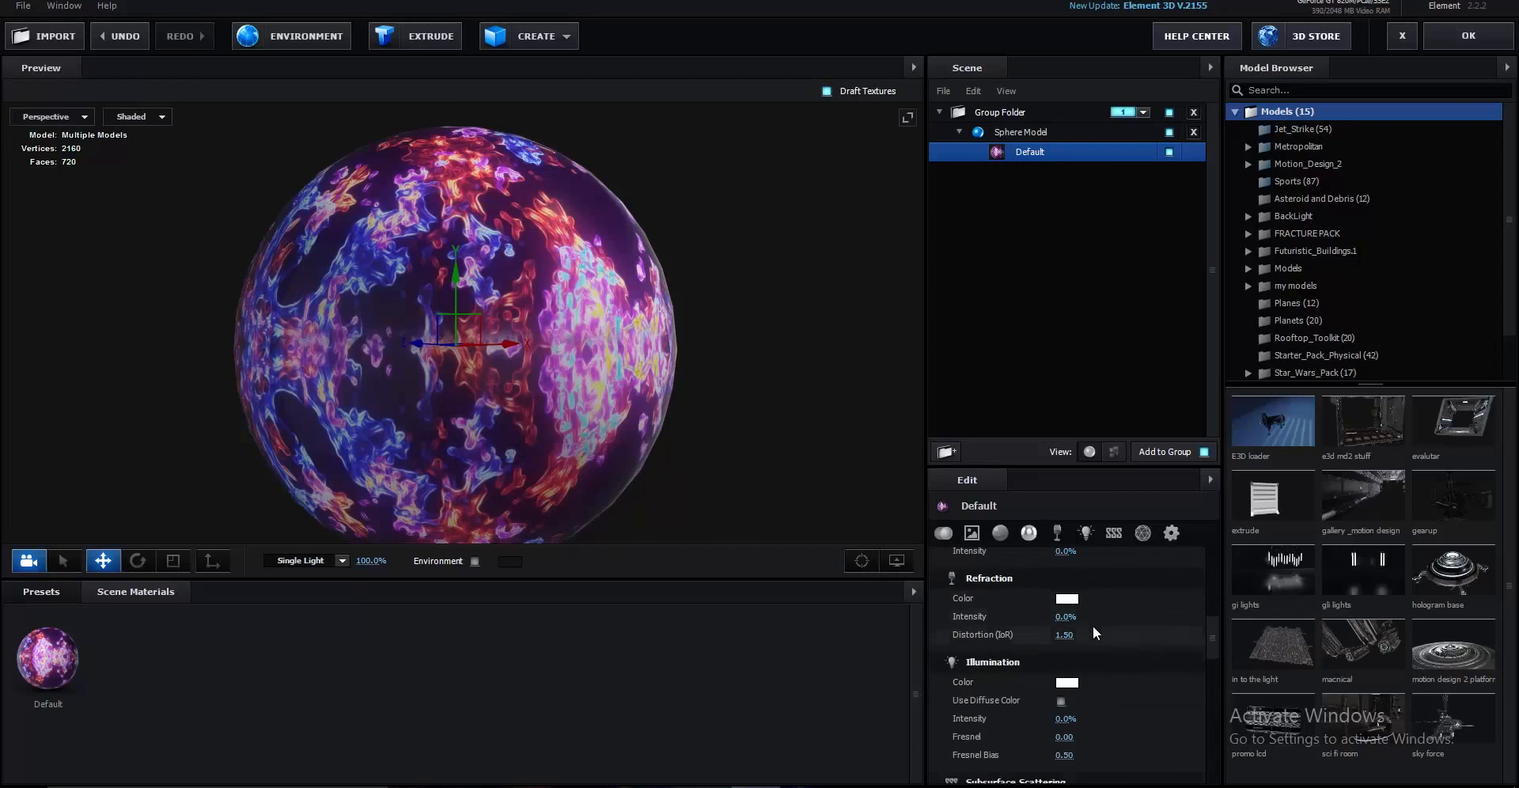
pyautogui.scroll(-3, 1099, 640)
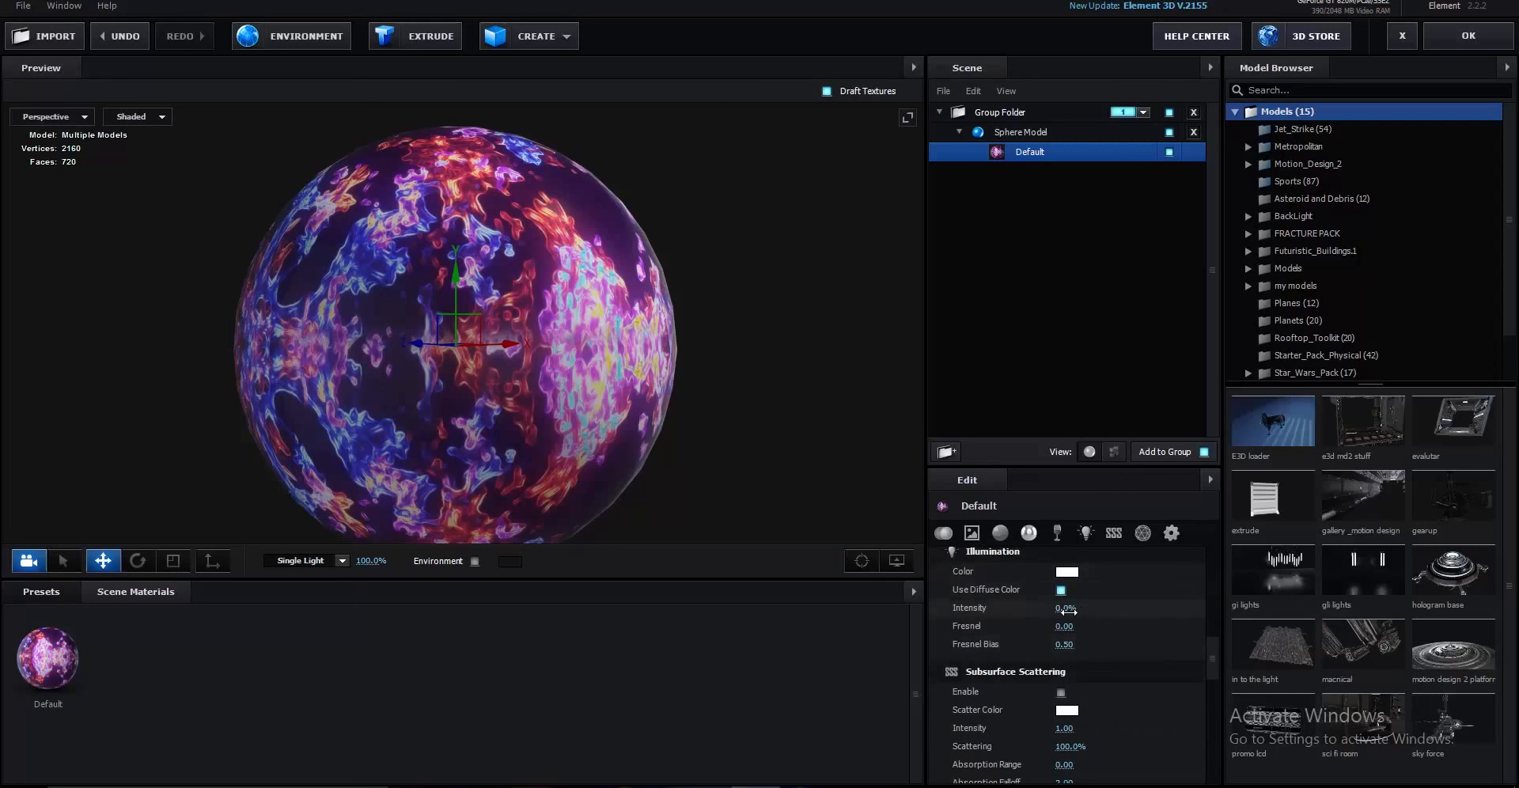
pyautogui.write('5')
pyautogui.press('Return')
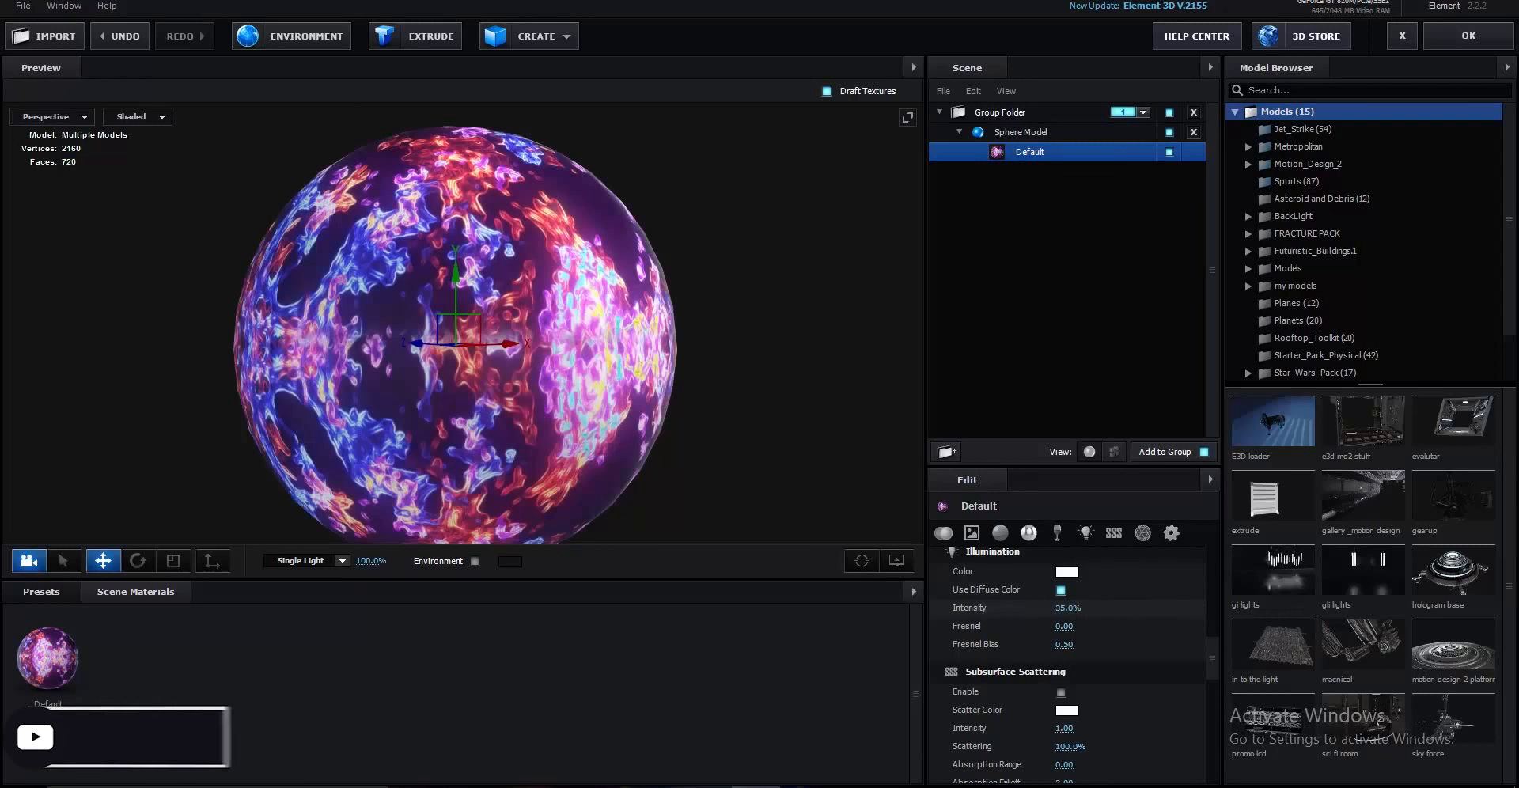
pyautogui.moveTo(1058, 608); pyautogui.dragTo(1096, 604)
pyautogui.moveTo(764, 432); pyautogui.dragTo(618, 388)
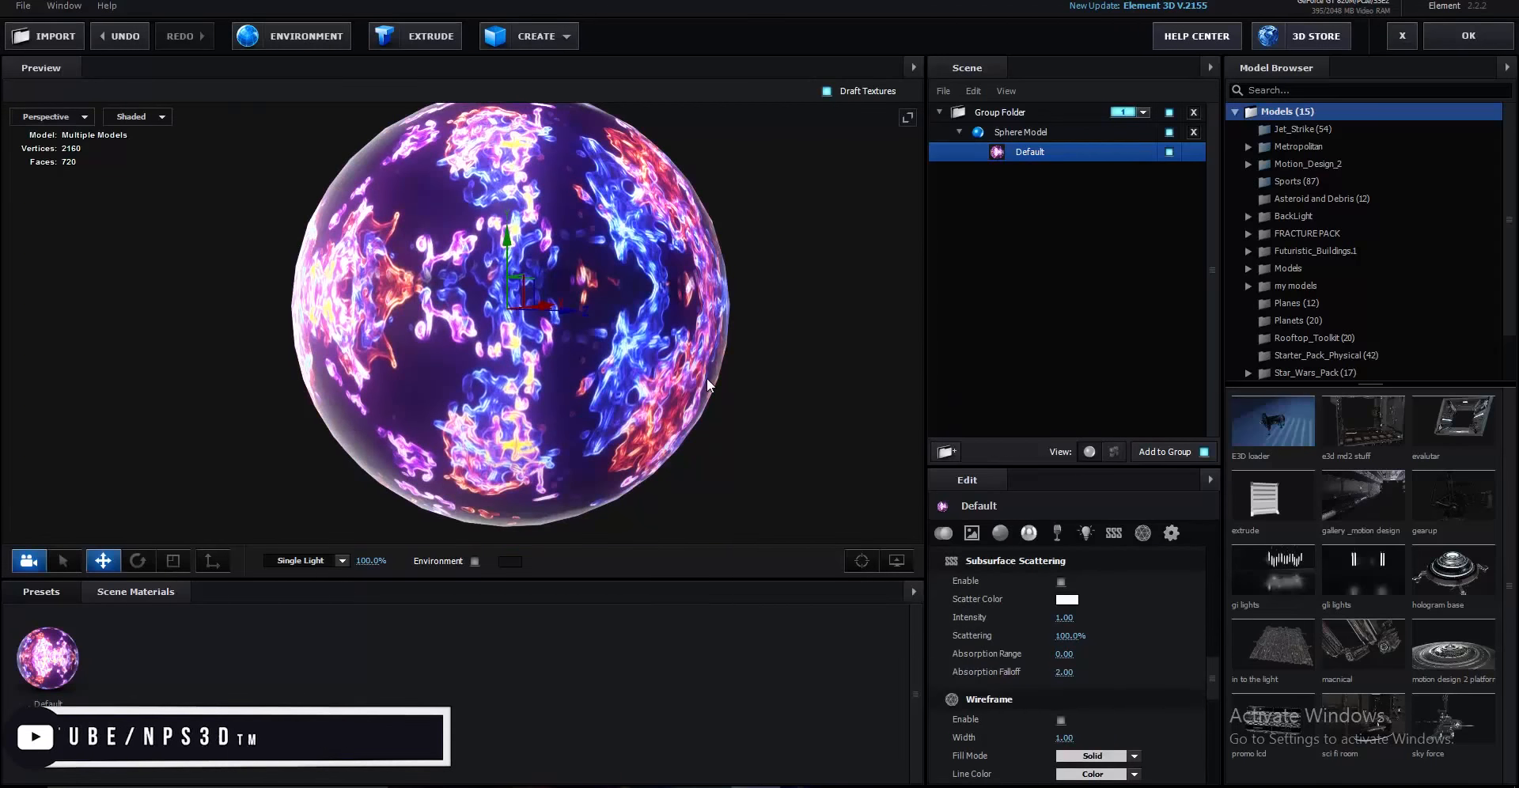
pyautogui.moveTo(701, 443); pyautogui.dragTo(673, 375)
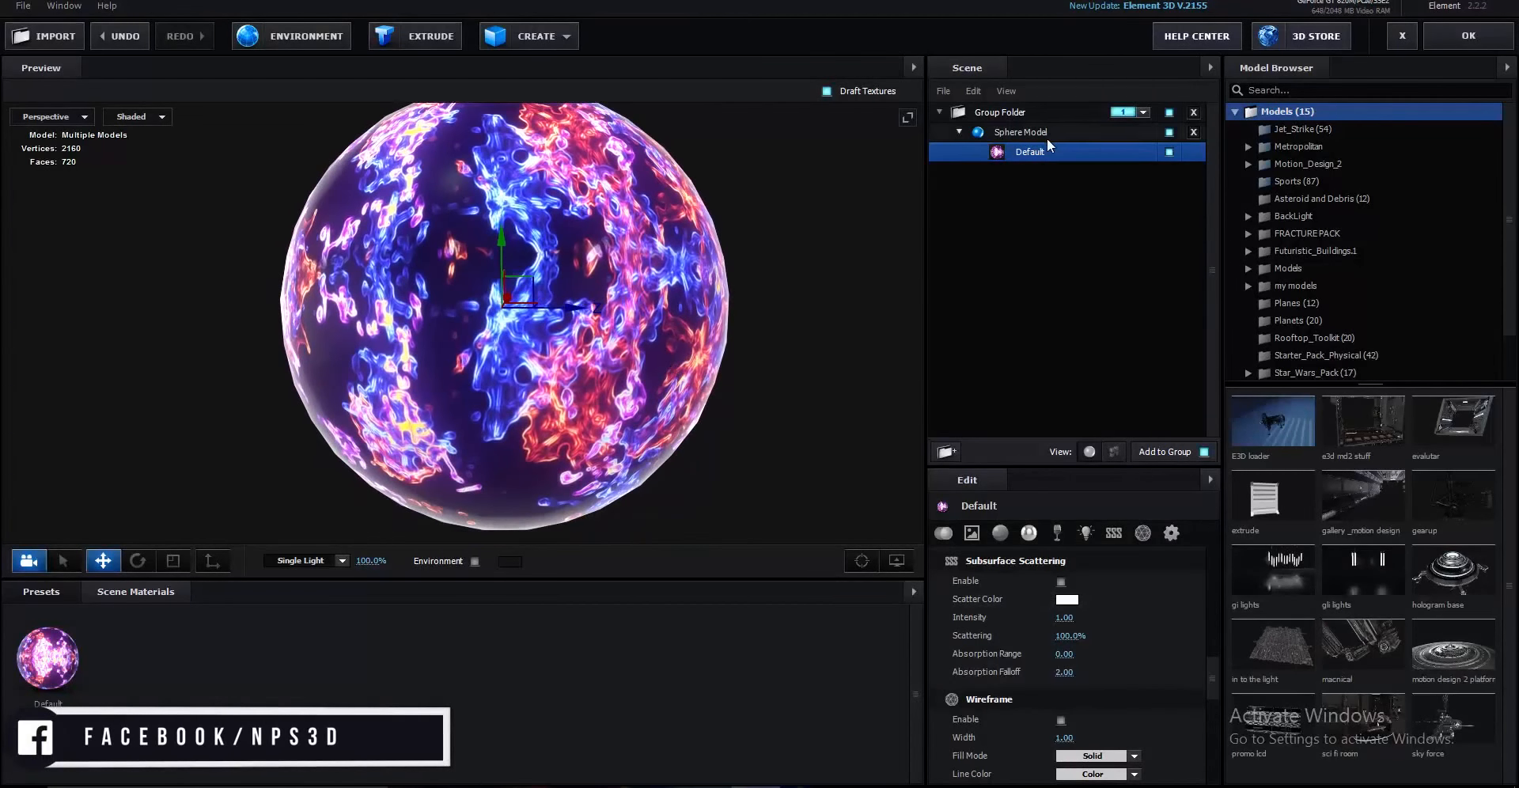
# - Set the blend mode of the sphere's Default material to Screen
pyautogui.scroll(-10, 1102, 633)
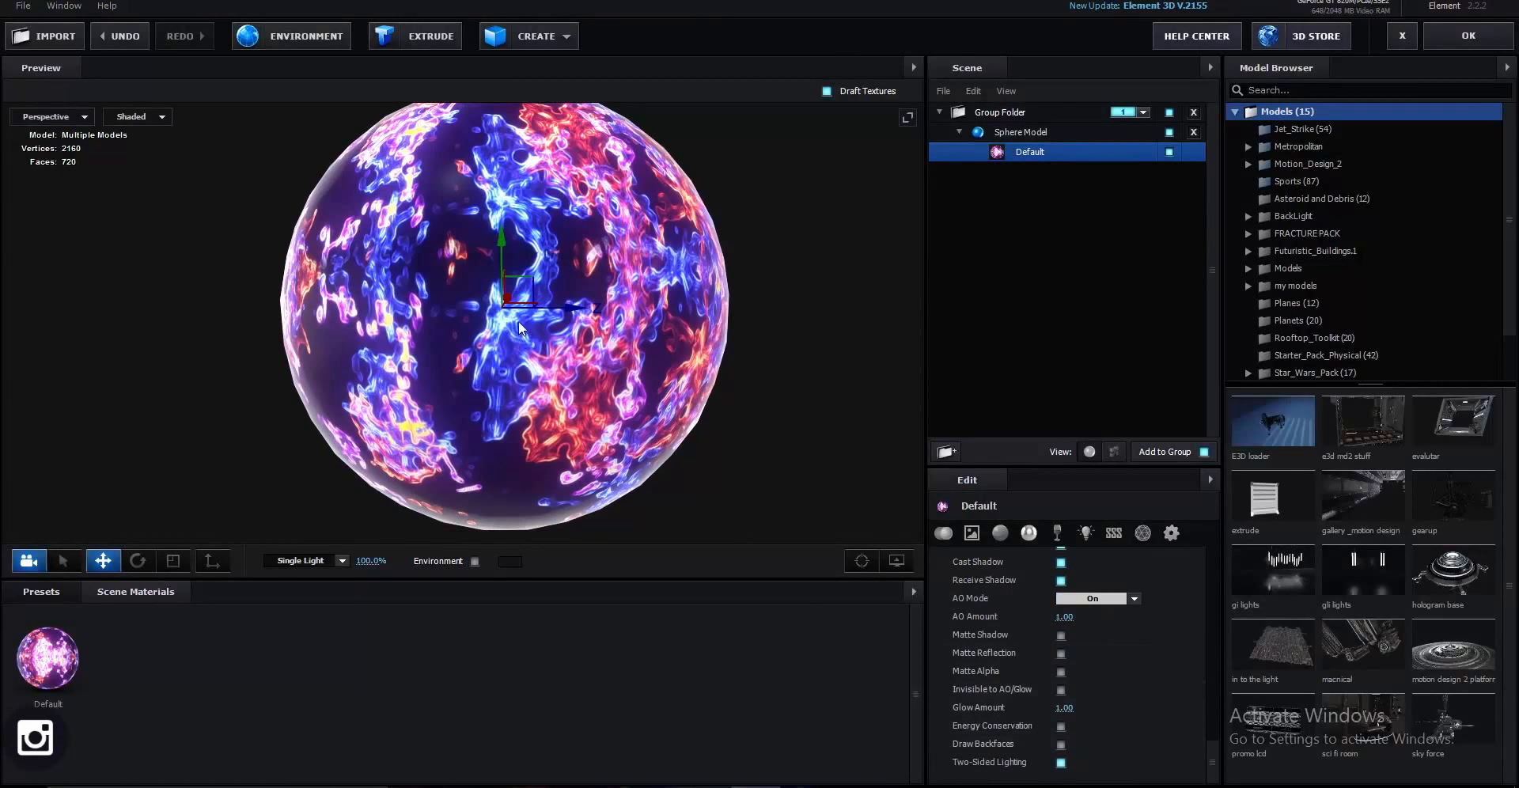
pyautogui.scroll(5, 519, 330)
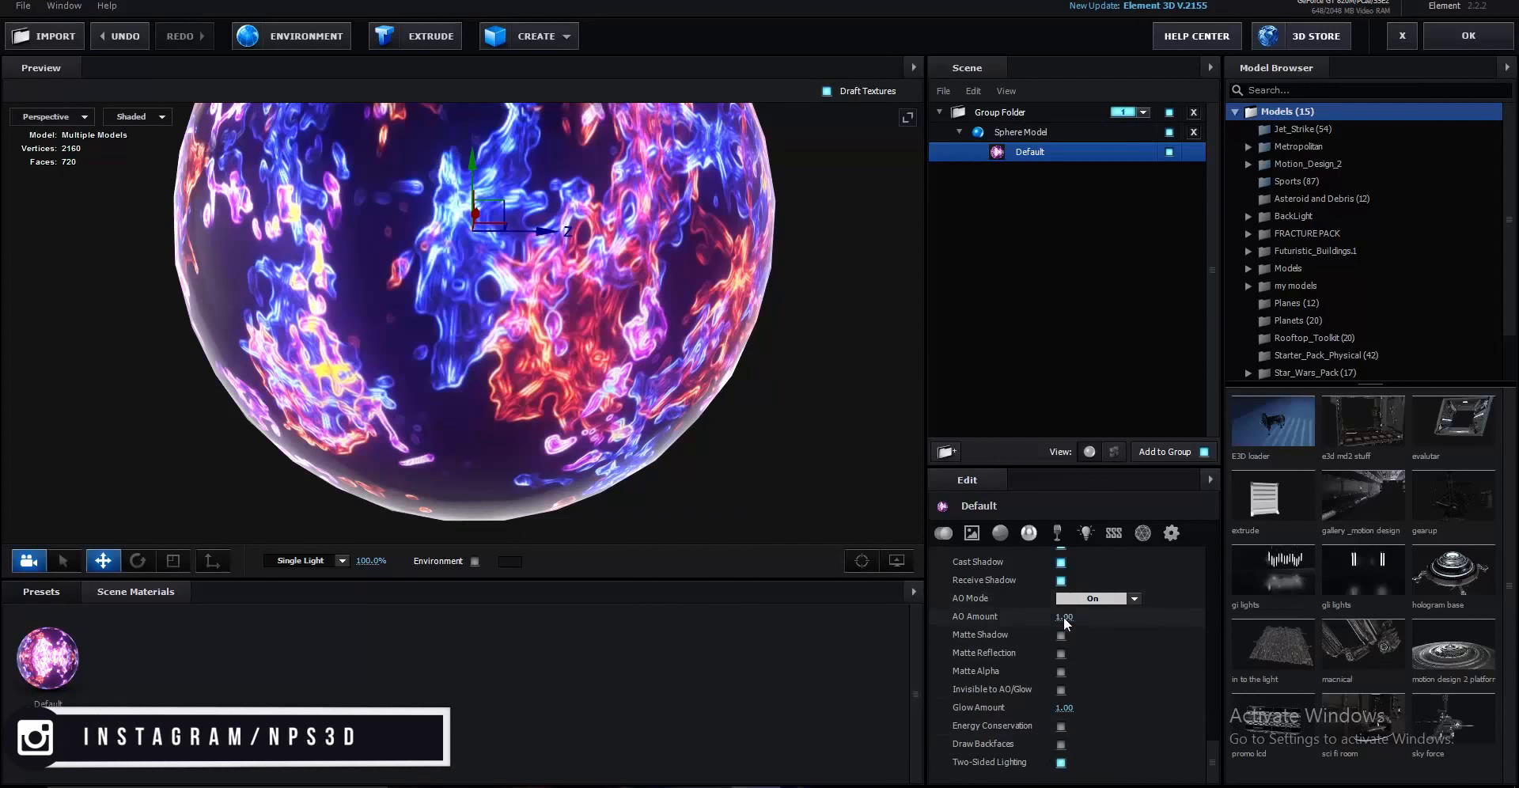
pyautogui.scroll(3, 1064, 599)
pyautogui.scroll(3, 993, 565)
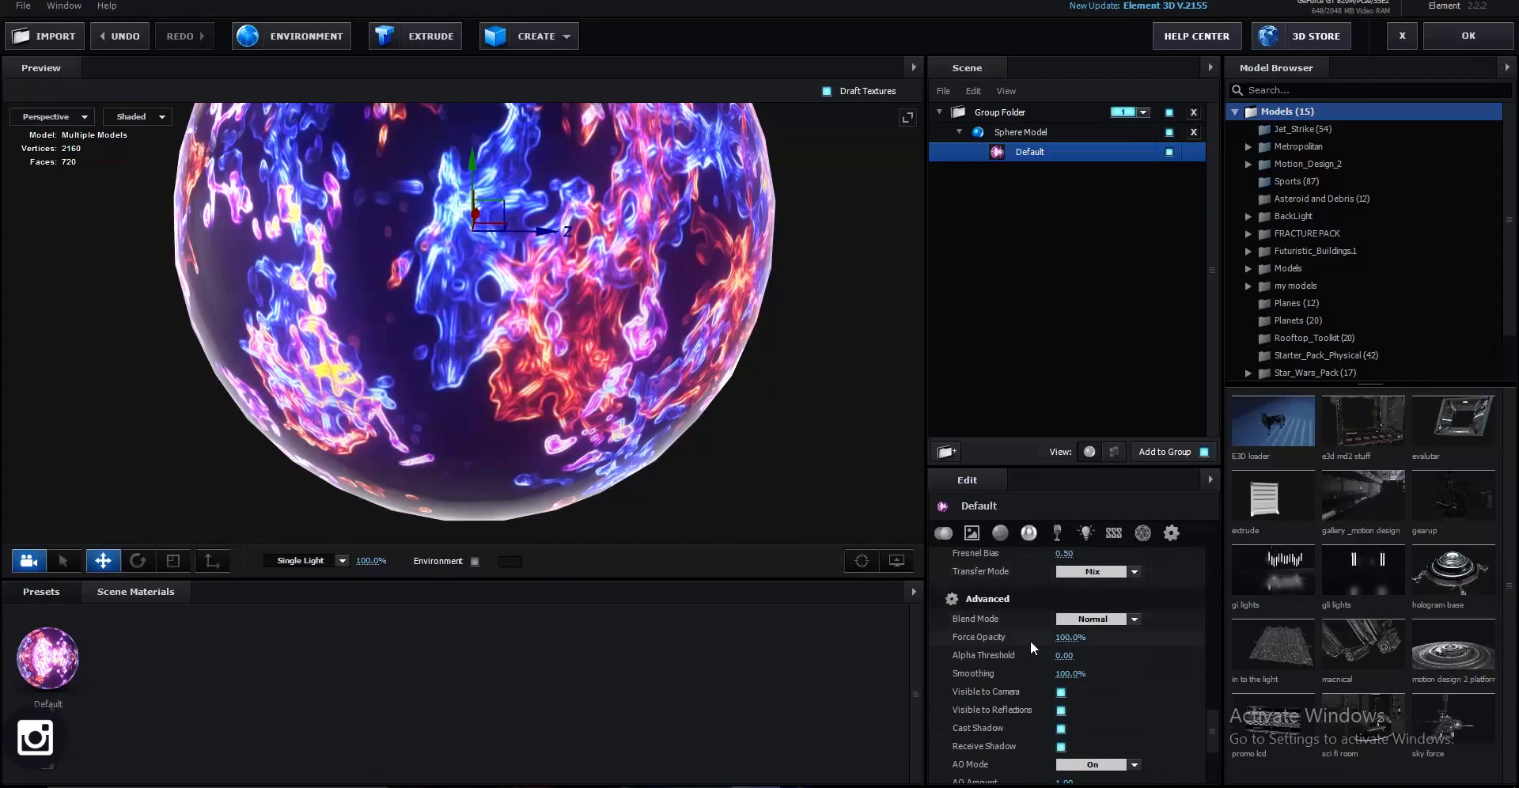
pyautogui.click(1107, 618)
pyautogui.click(1102, 663)
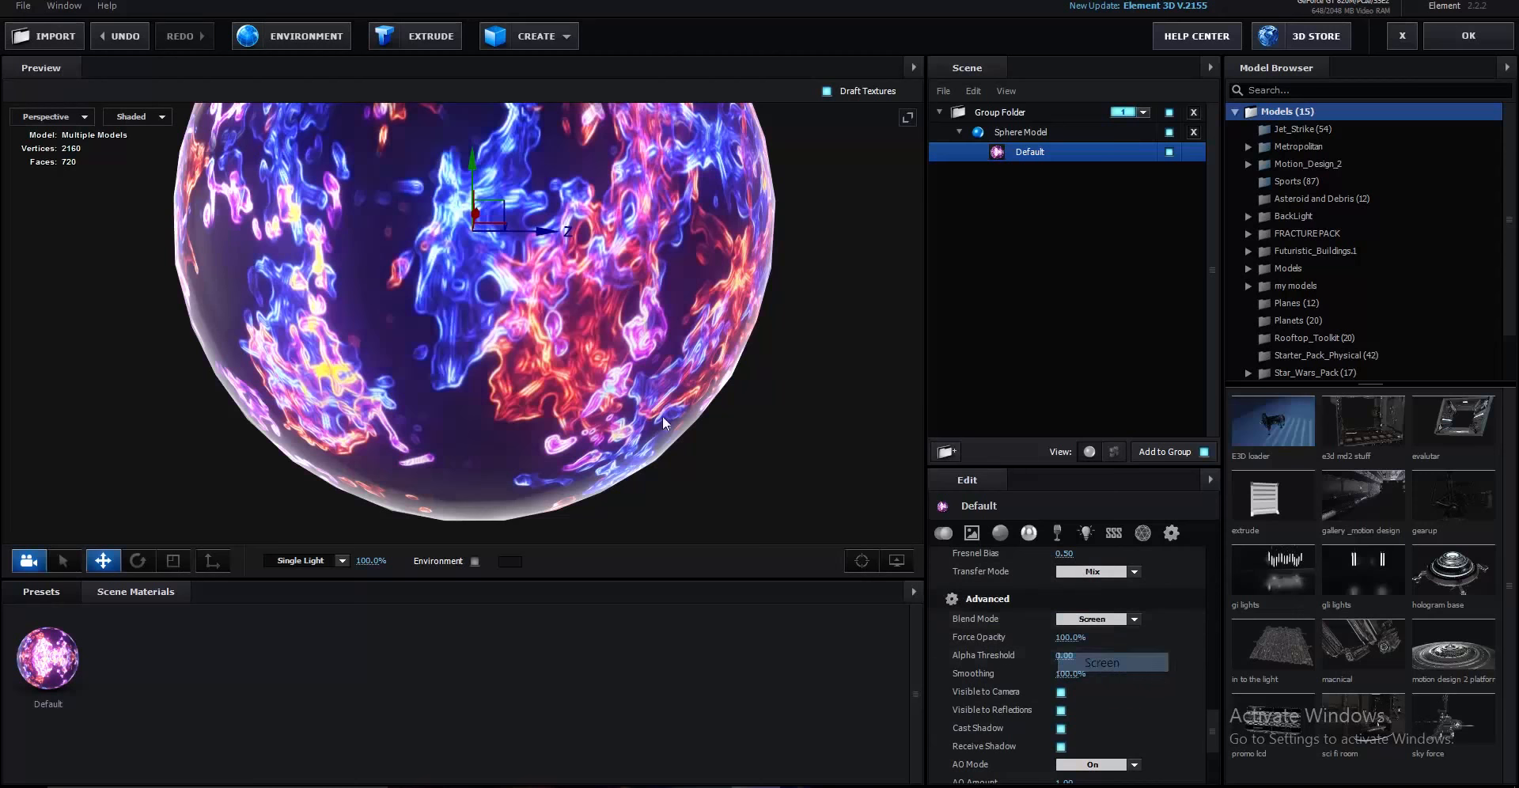
# - Try a lower force opacity of about 38% on the sphere's material and restore it to 100%
pyautogui.scroll(-5, 667, 420)
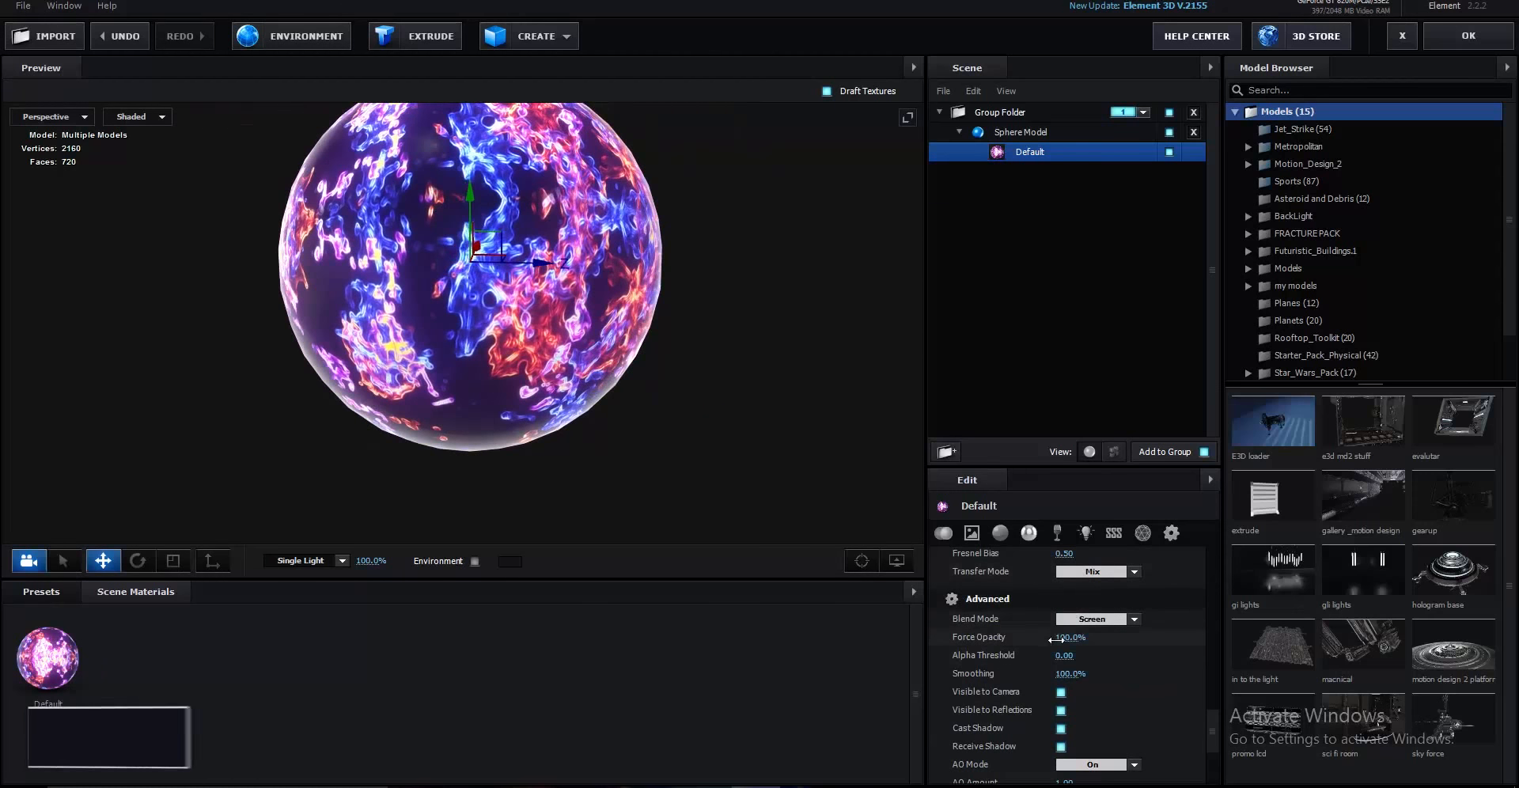
pyautogui.moveTo(1069, 636); pyautogui.dragTo(1028, 639)
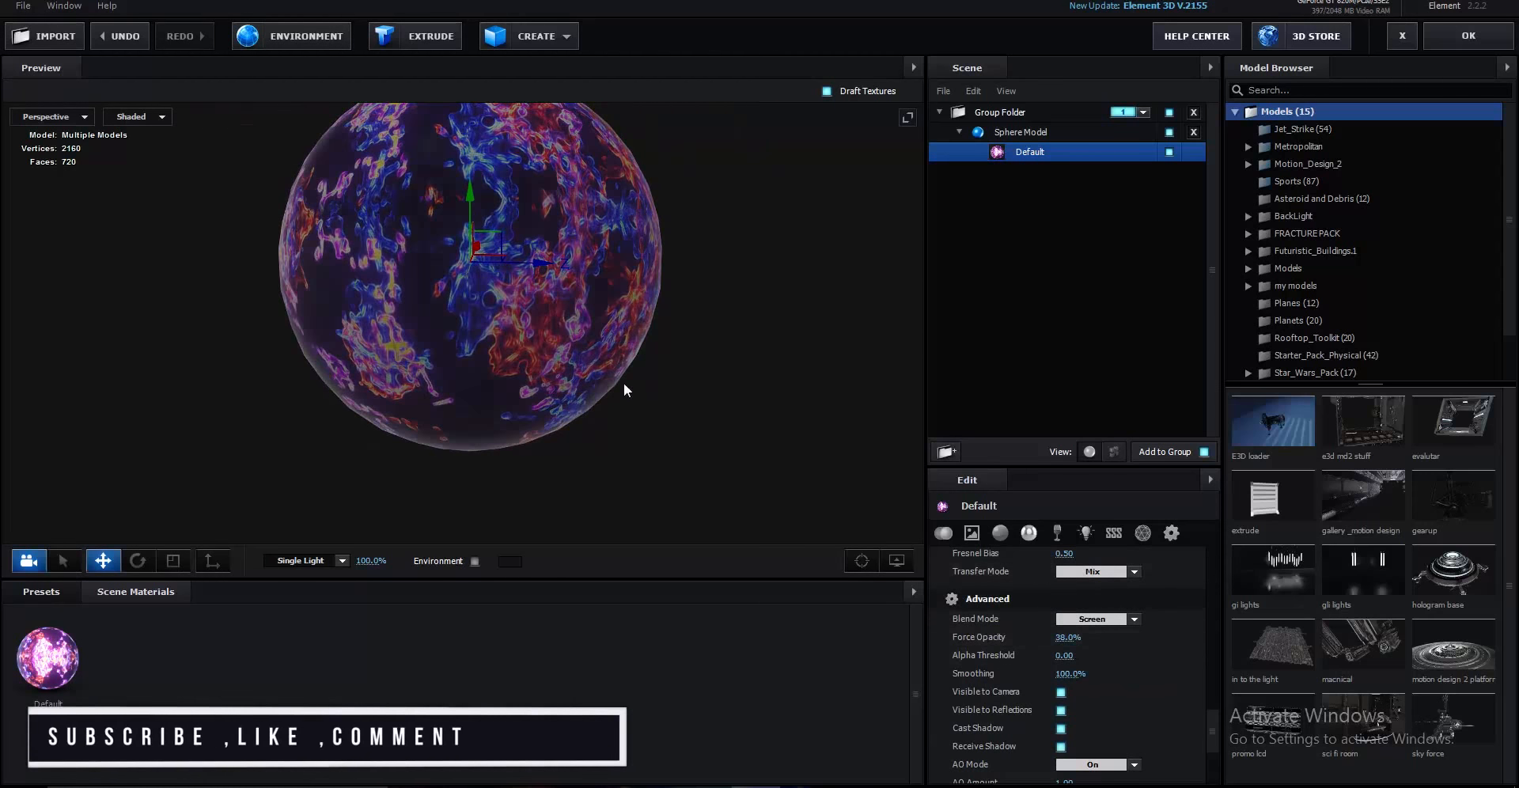
pyautogui.moveTo(624, 384); pyautogui.dragTo(757, 395)
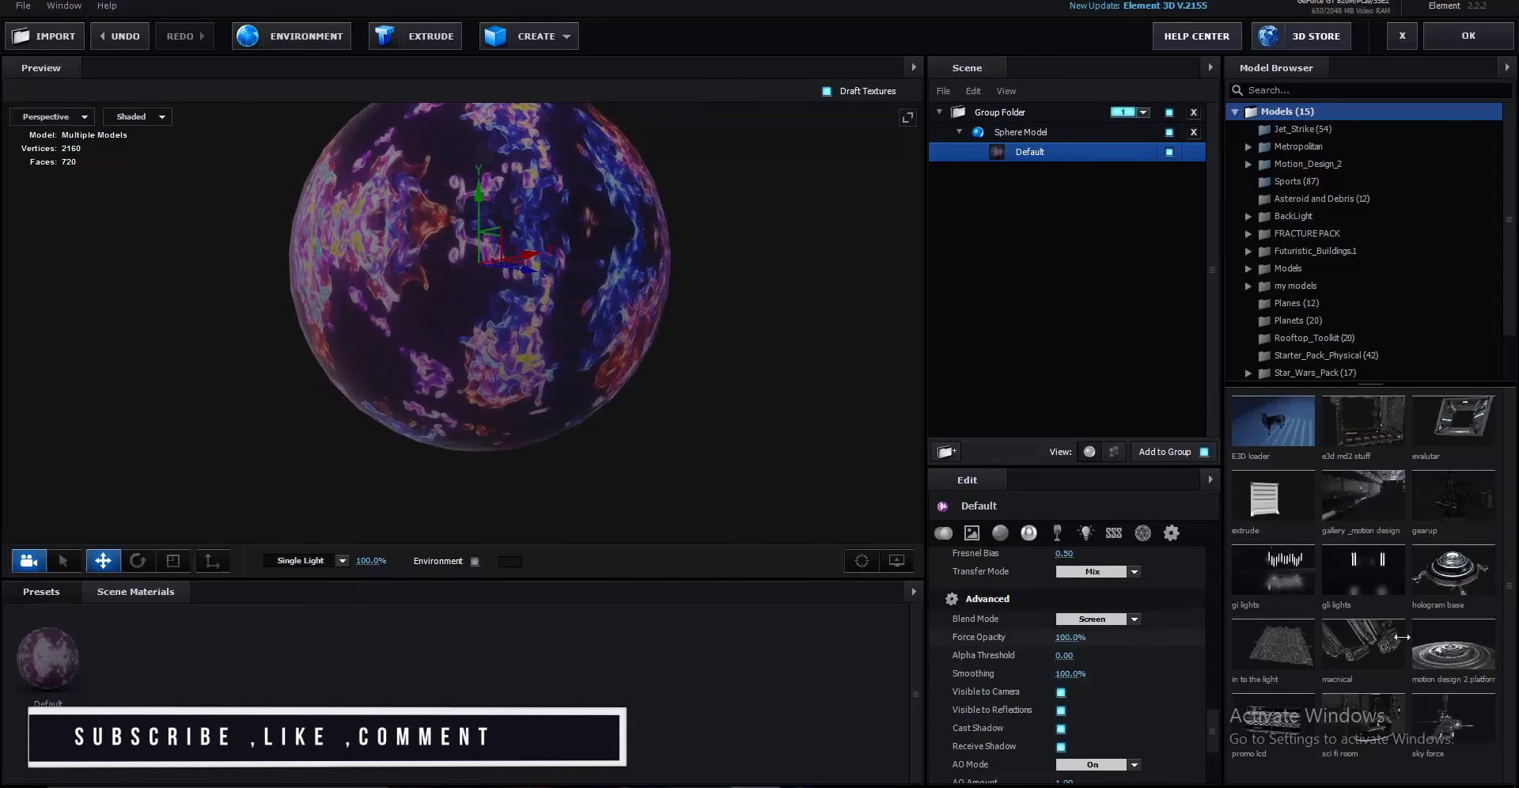
# - Enable Draw Backfaces on the sphere's material and inspect the sphere from several angles
pyautogui.scroll(-3, 1109, 651)
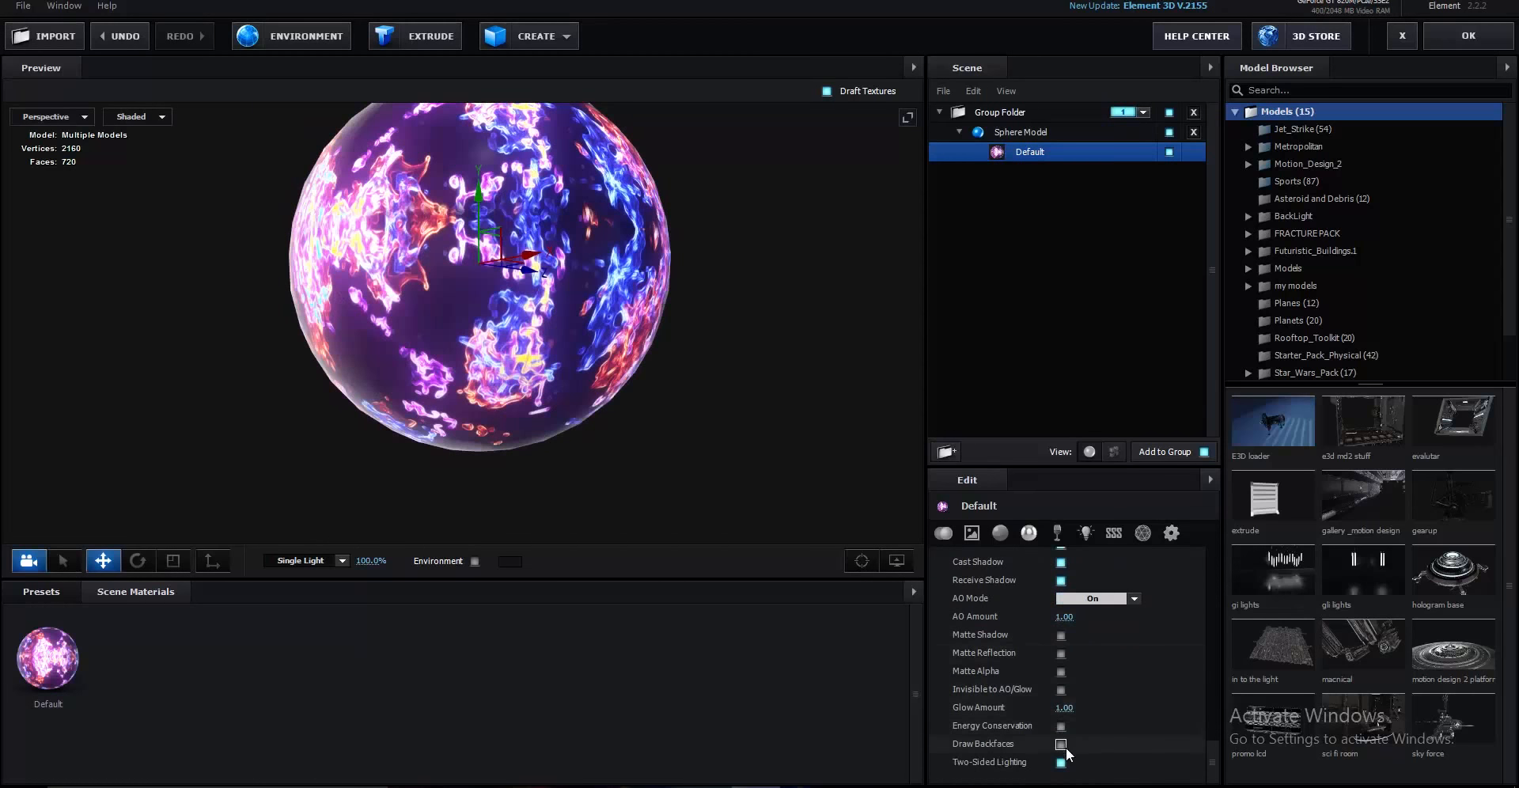
pyautogui.click(1061, 744)
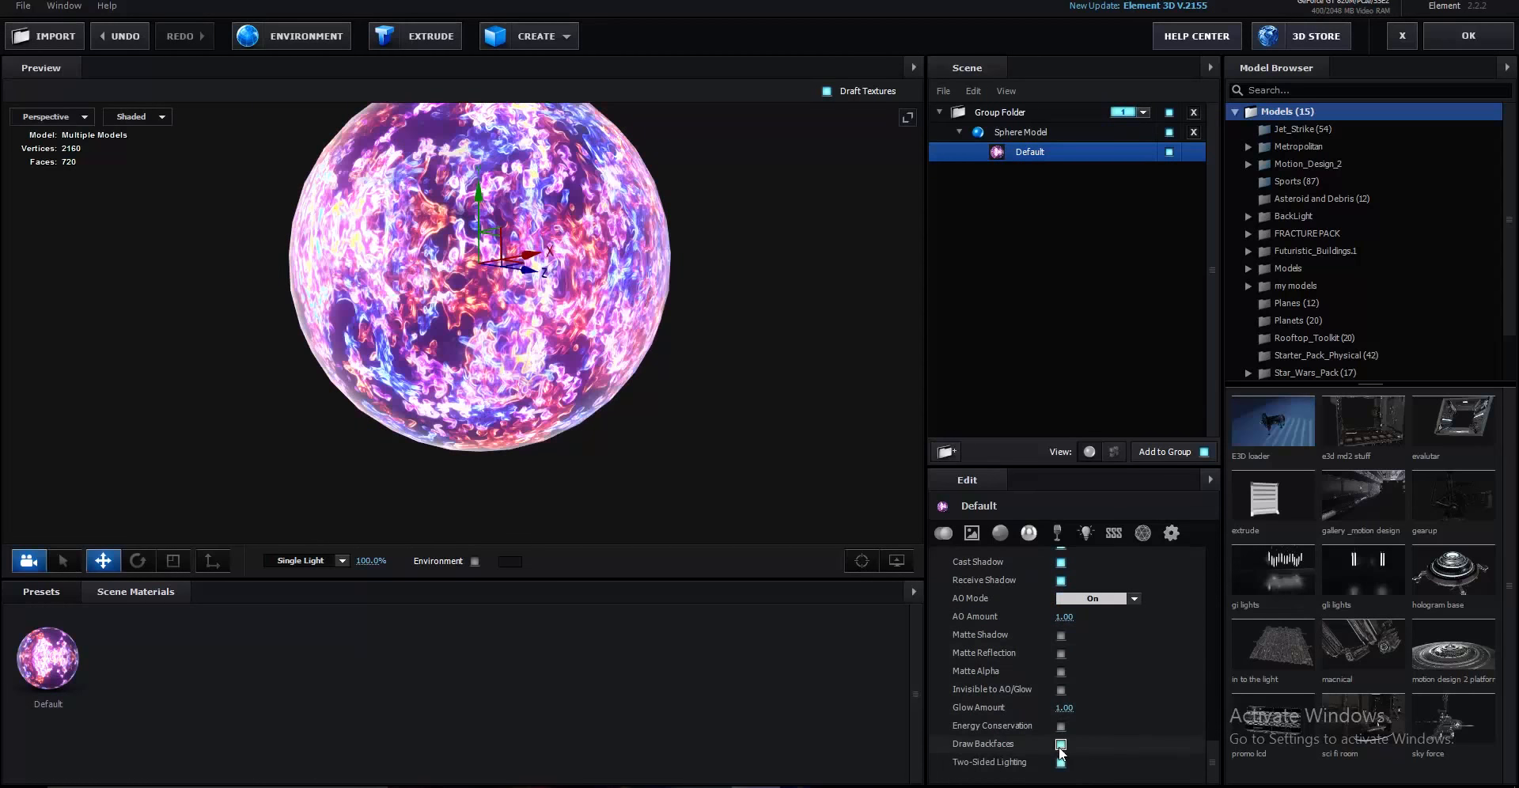
pyautogui.moveTo(627, 467); pyautogui.dragTo(743, 475)
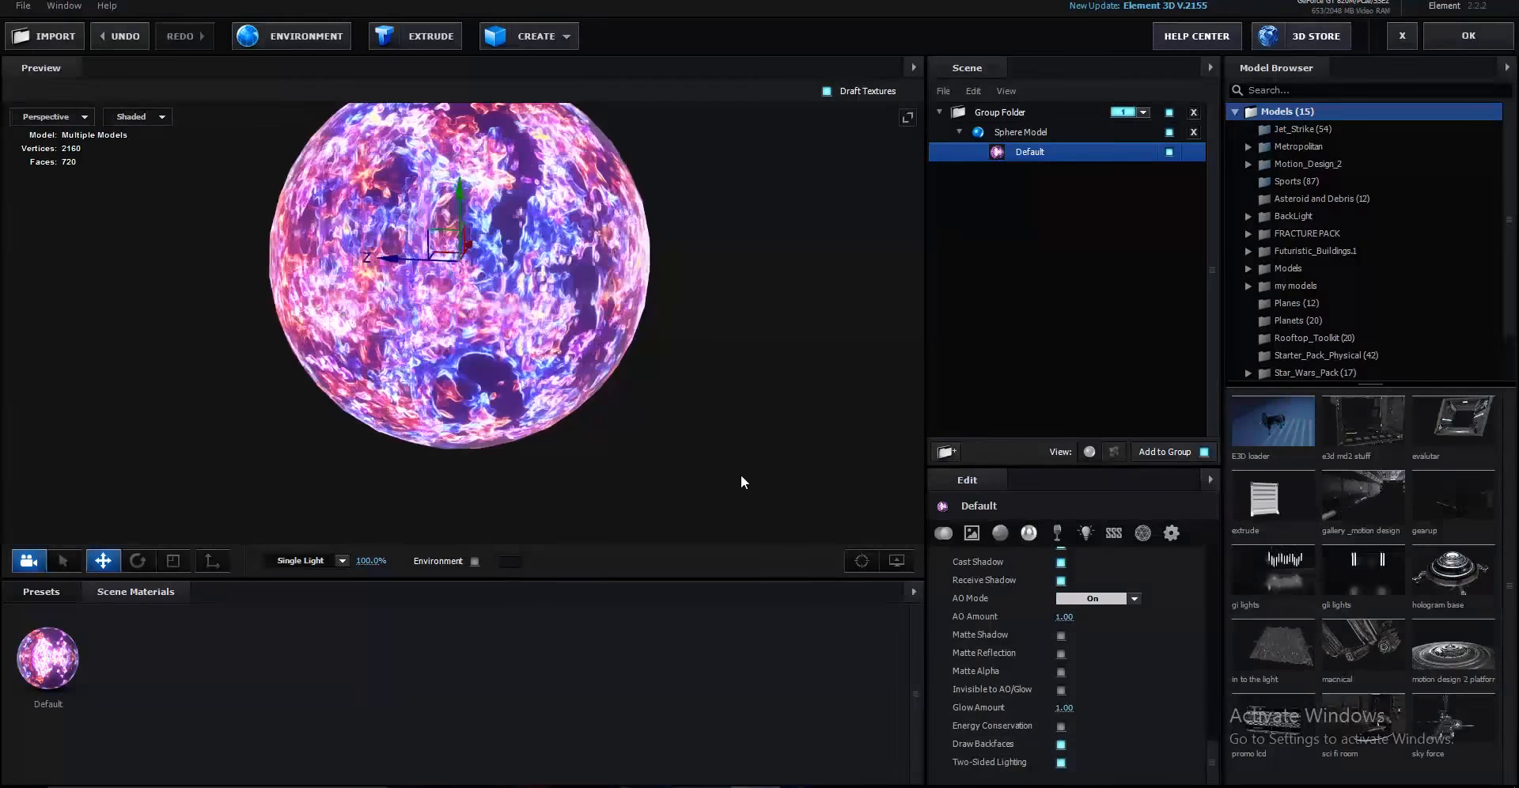
pyautogui.moveTo(678, 363); pyautogui.dragTo(621, 435)
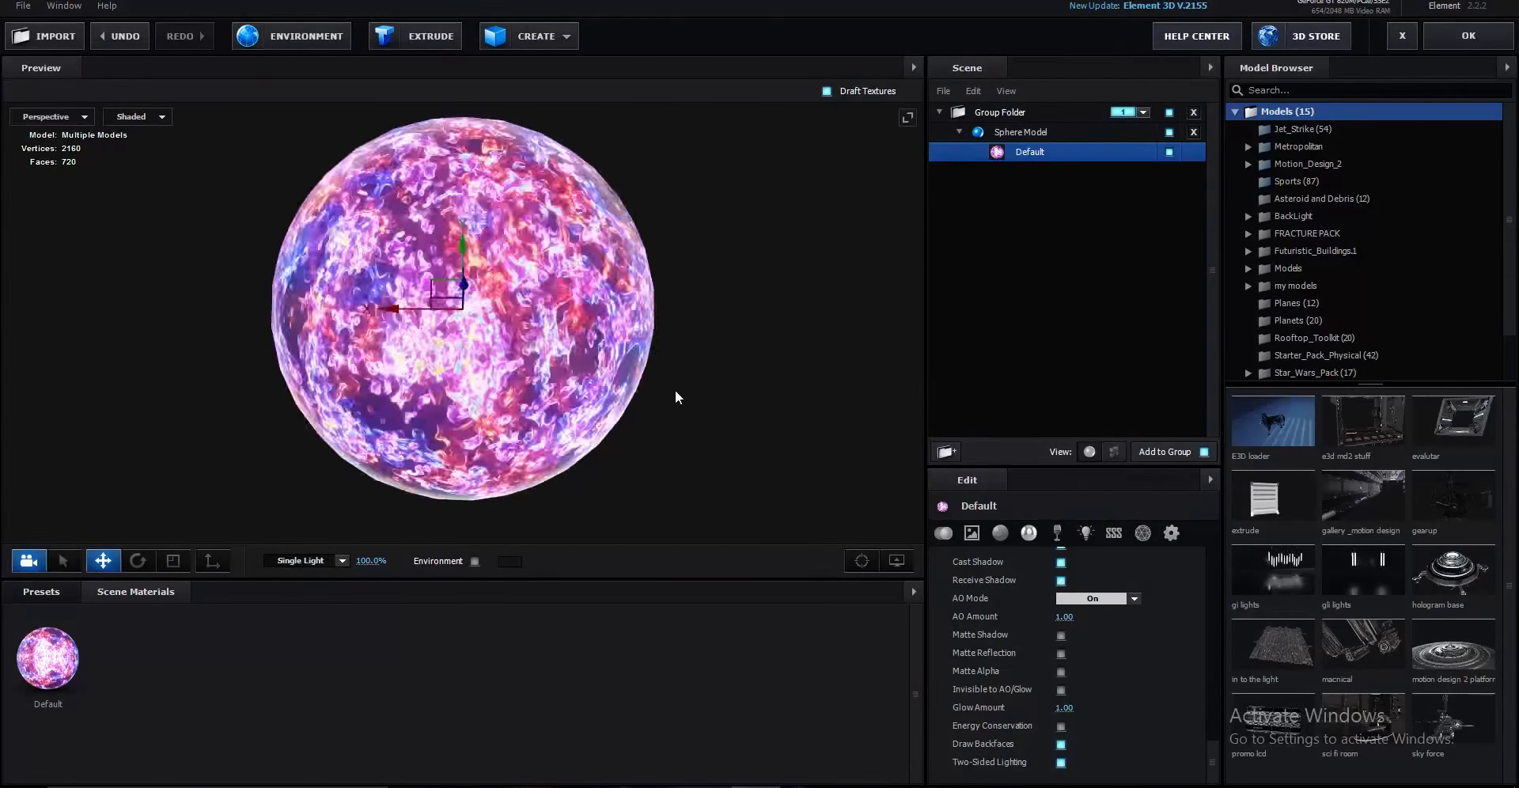
pyautogui.moveTo(553, 394); pyautogui.dragTo(576, 418)
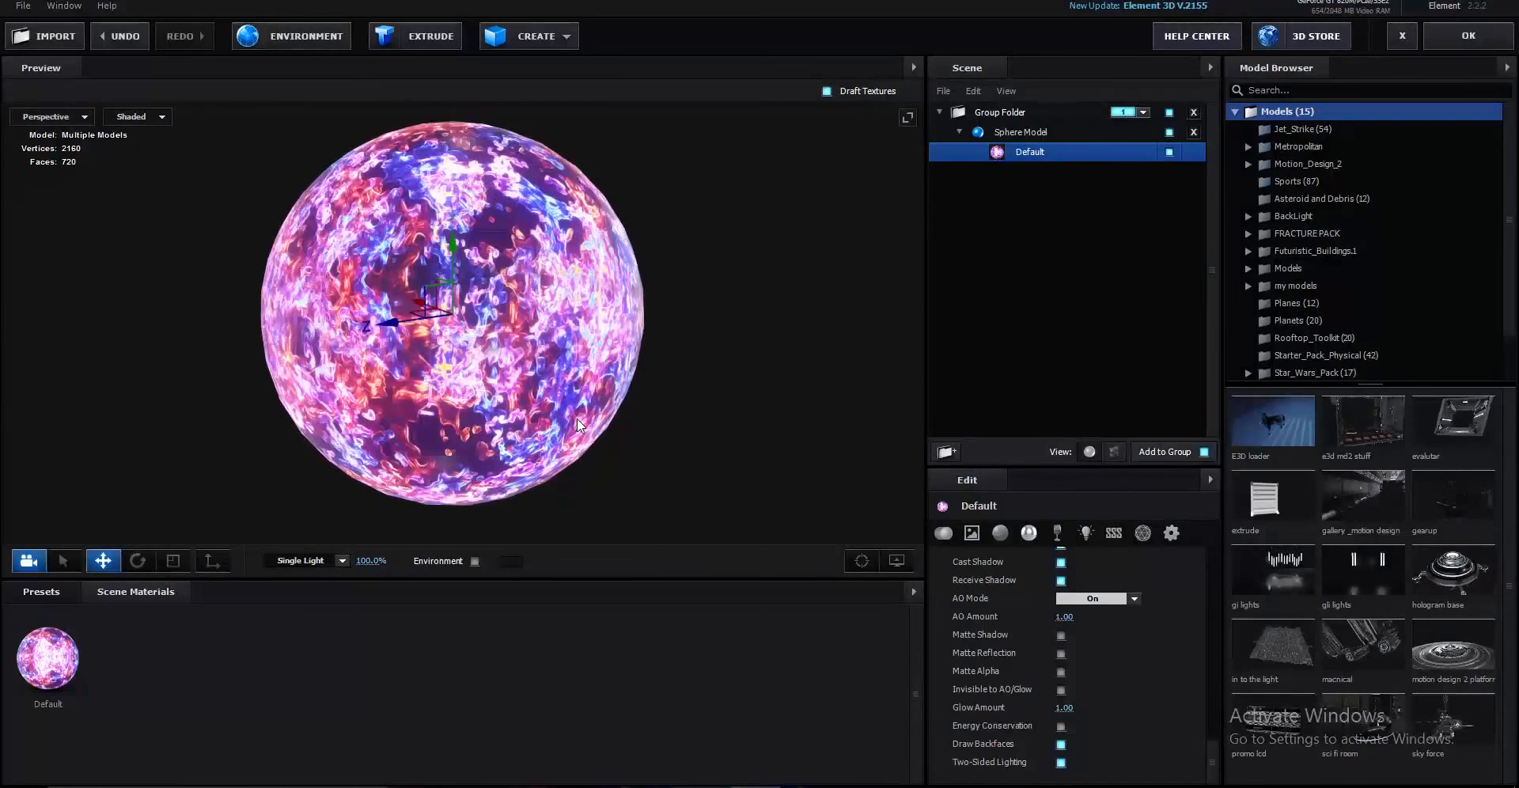
# - Create a plane model and move it beneath the sphere to a Y position of -1.20
pyautogui.click(546, 36)
pyautogui.click(740, 71)
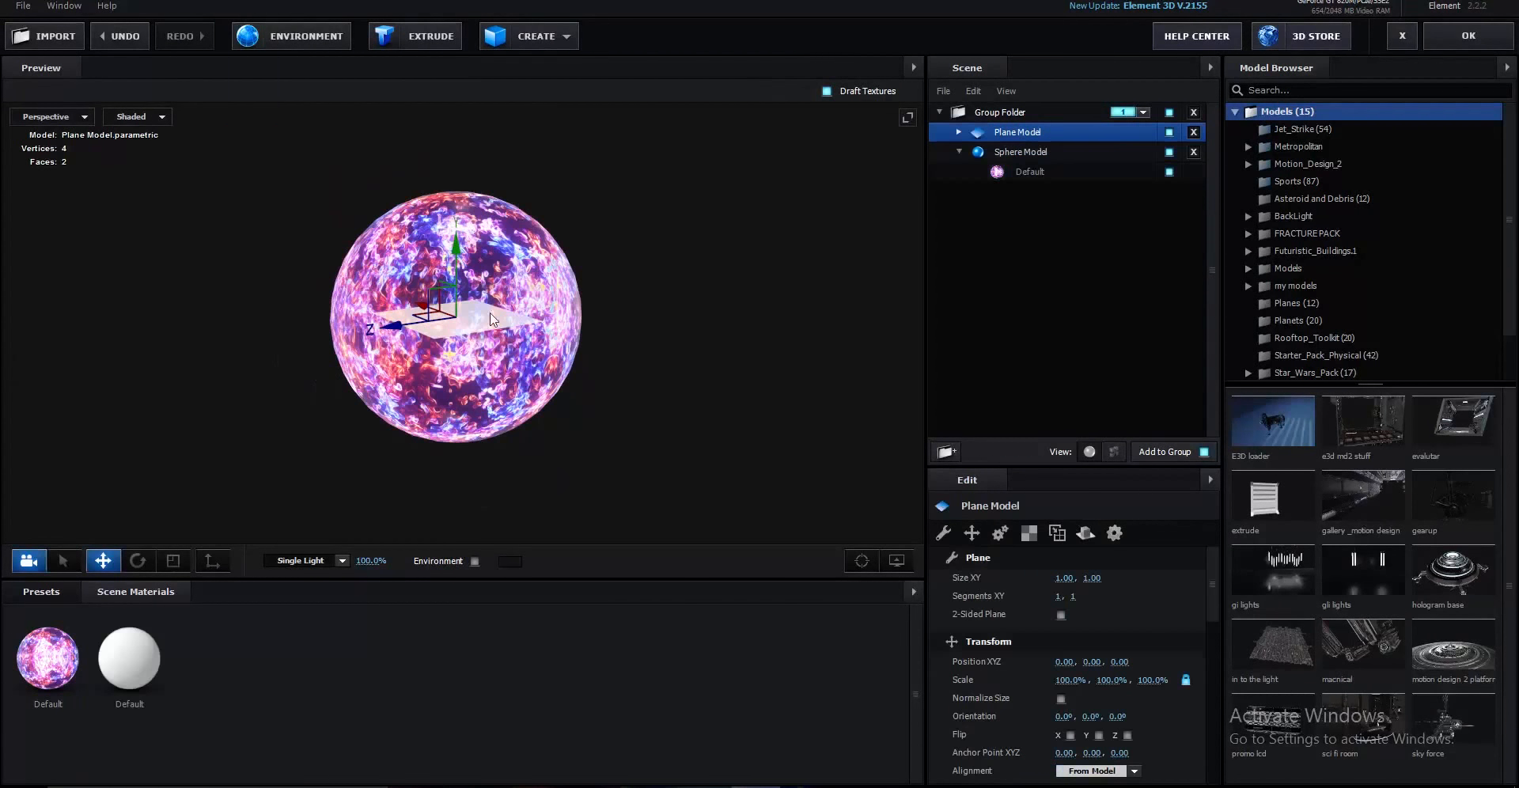
pyautogui.moveTo(458, 257); pyautogui.dragTo(664, 363)
# - Scale the plane uniformly to about 1564.6% so it forms a floor under the sphere
pyautogui.press('r')
pyautogui.scroll(-4, 647, 376)
pyautogui.moveTo(587, 407); pyautogui.dragTo(617, 394)
pyautogui.moveTo(460, 409); pyautogui.dragTo(802, 318)
pyautogui.scroll(-3, 643, 382)
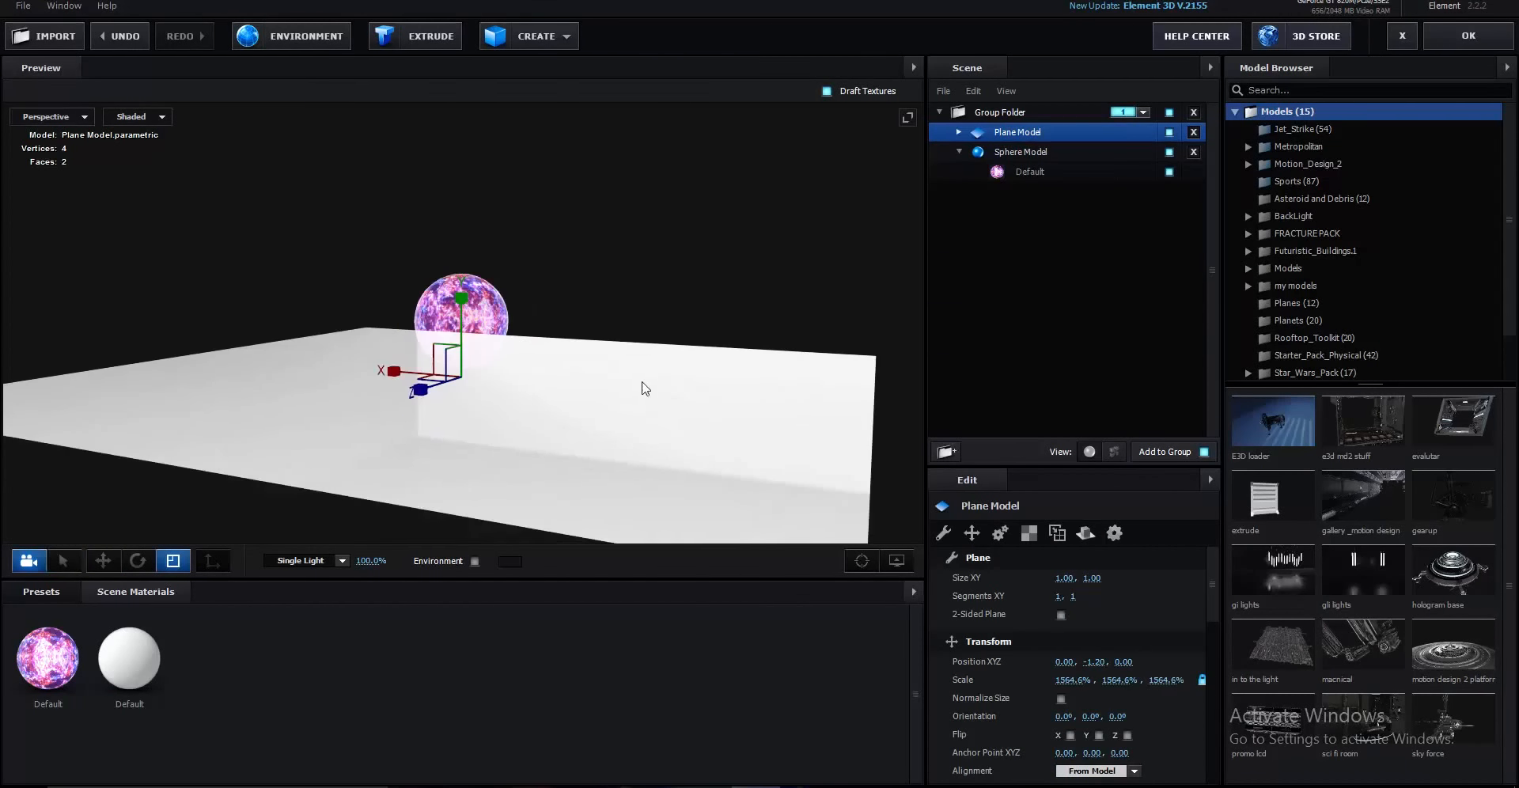
pyautogui.moveTo(642, 381)
pyautogui.mouseDown()
pyautogui.moveTo(660, 353)
pyautogui.moveTo(646, 361)
pyautogui.mouseUp()
pyautogui.scroll(2, 644, 364)
# - Raise the plane to a Y position of -1.03 and enlarge its uniform scale to about 2929.4%
pyautogui.press('w')
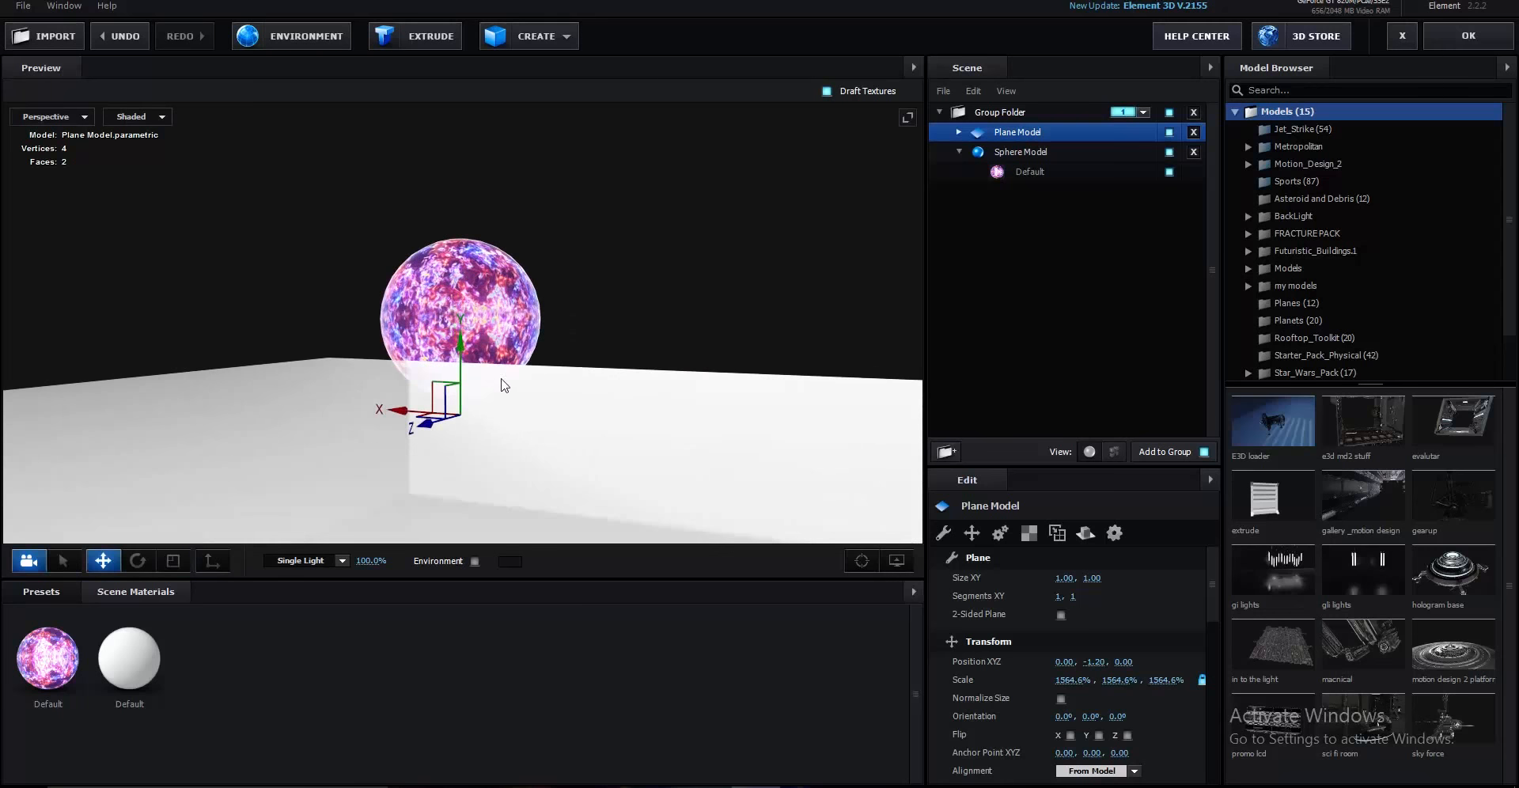
pyautogui.moveTo(467, 365); pyautogui.dragTo(551, 375)
pyautogui.scroll(3, 550, 375)
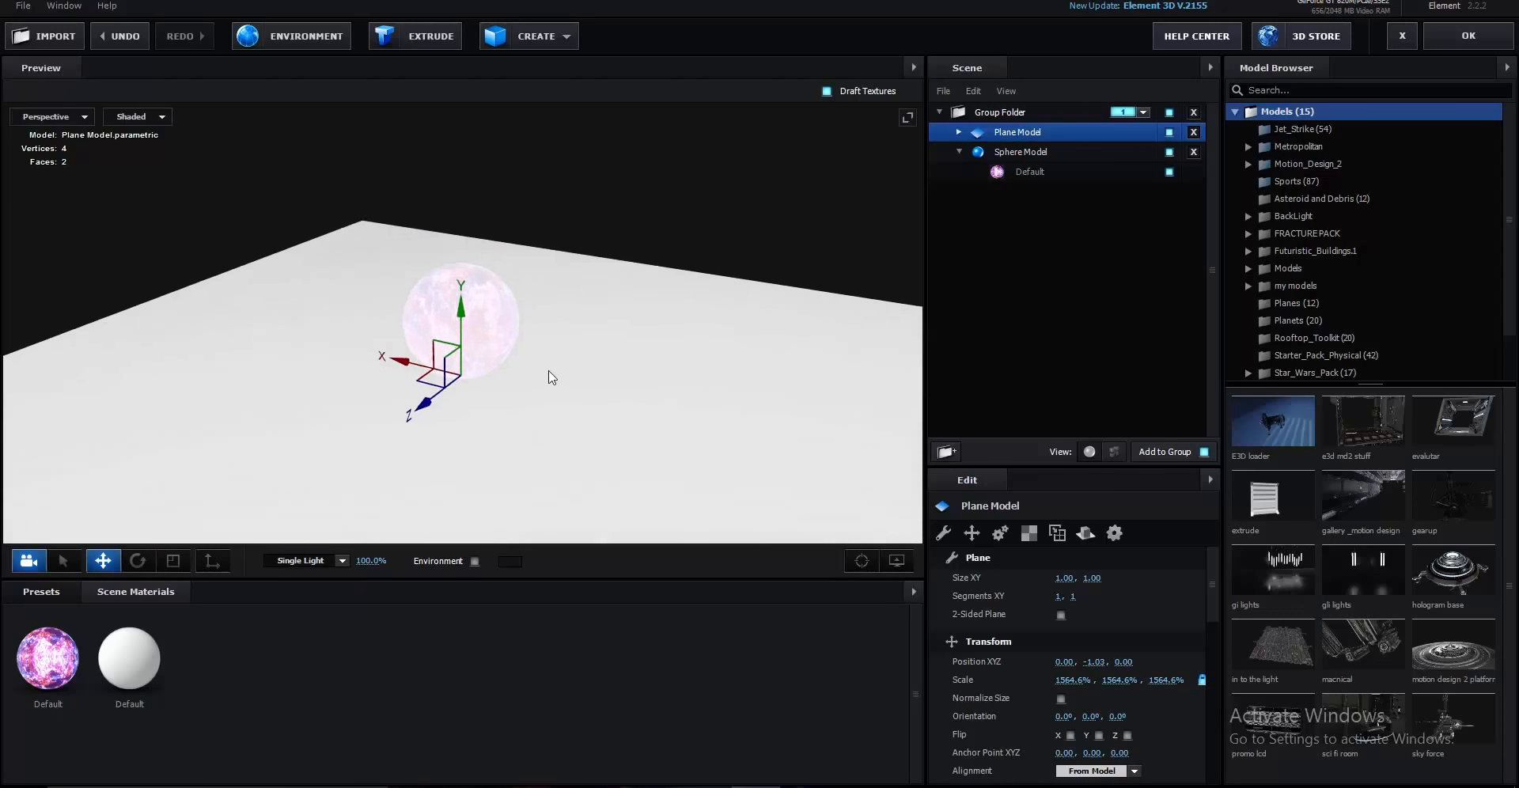
pyautogui.press('r')
pyautogui.moveTo(530, 452); pyautogui.dragTo(966, 274)
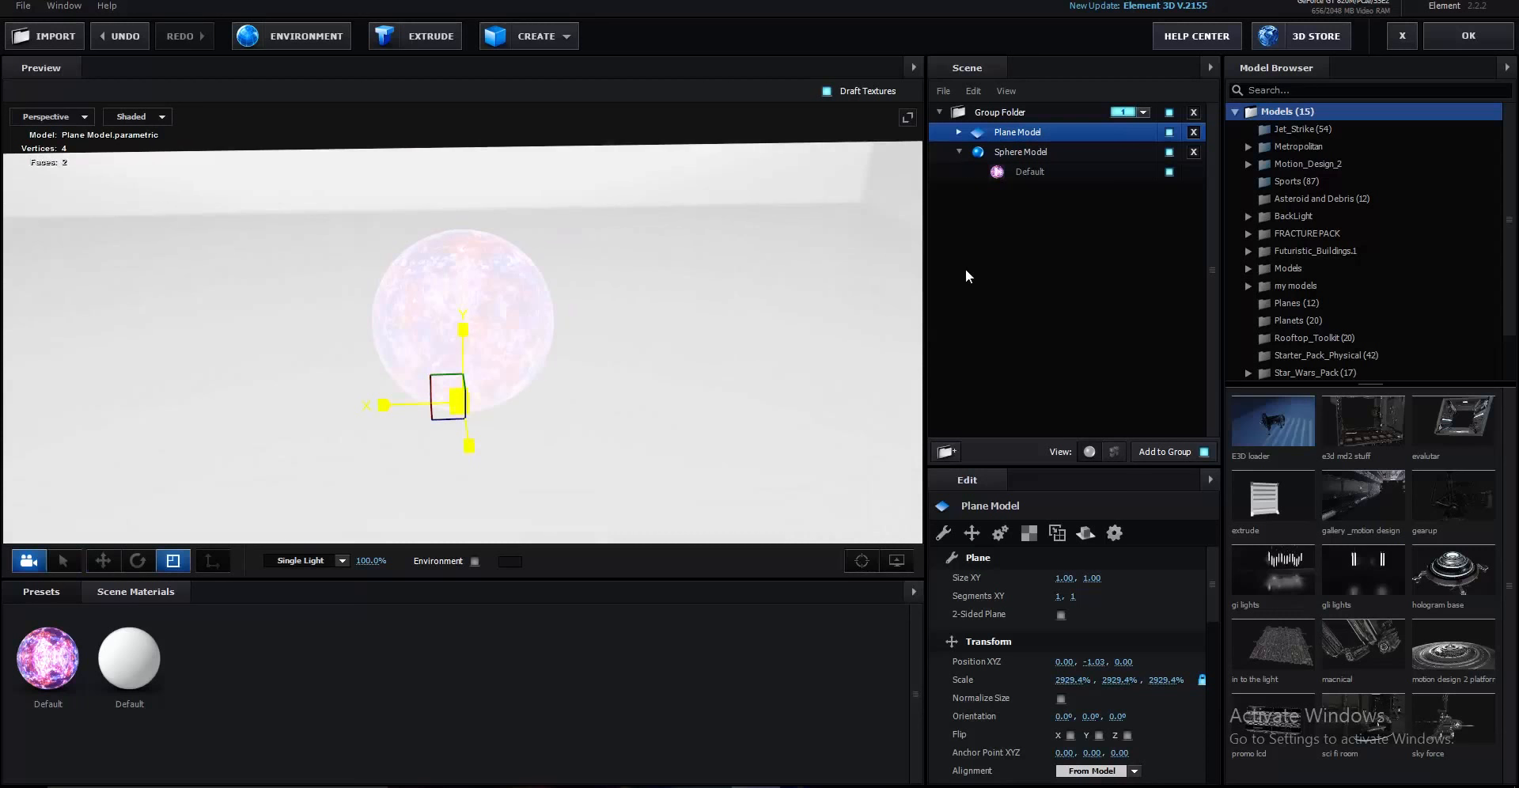
pyautogui.scroll(-3, 752, 298)
pyautogui.moveTo(753, 298); pyautogui.dragTo(771, 352)
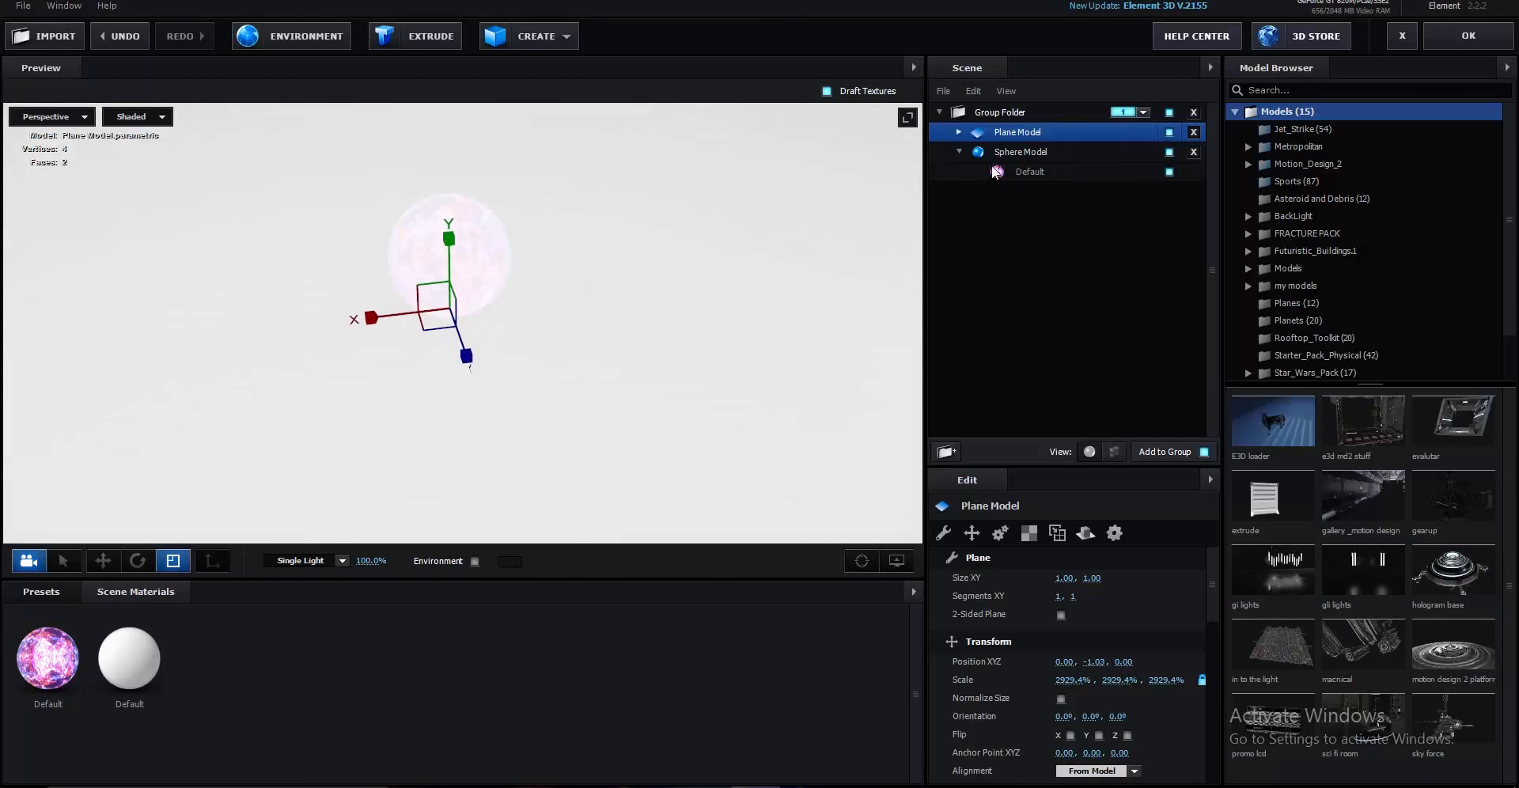
# - Set the Plane Model's reflect mode to Mirror Surface
pyautogui.click(1088, 536)
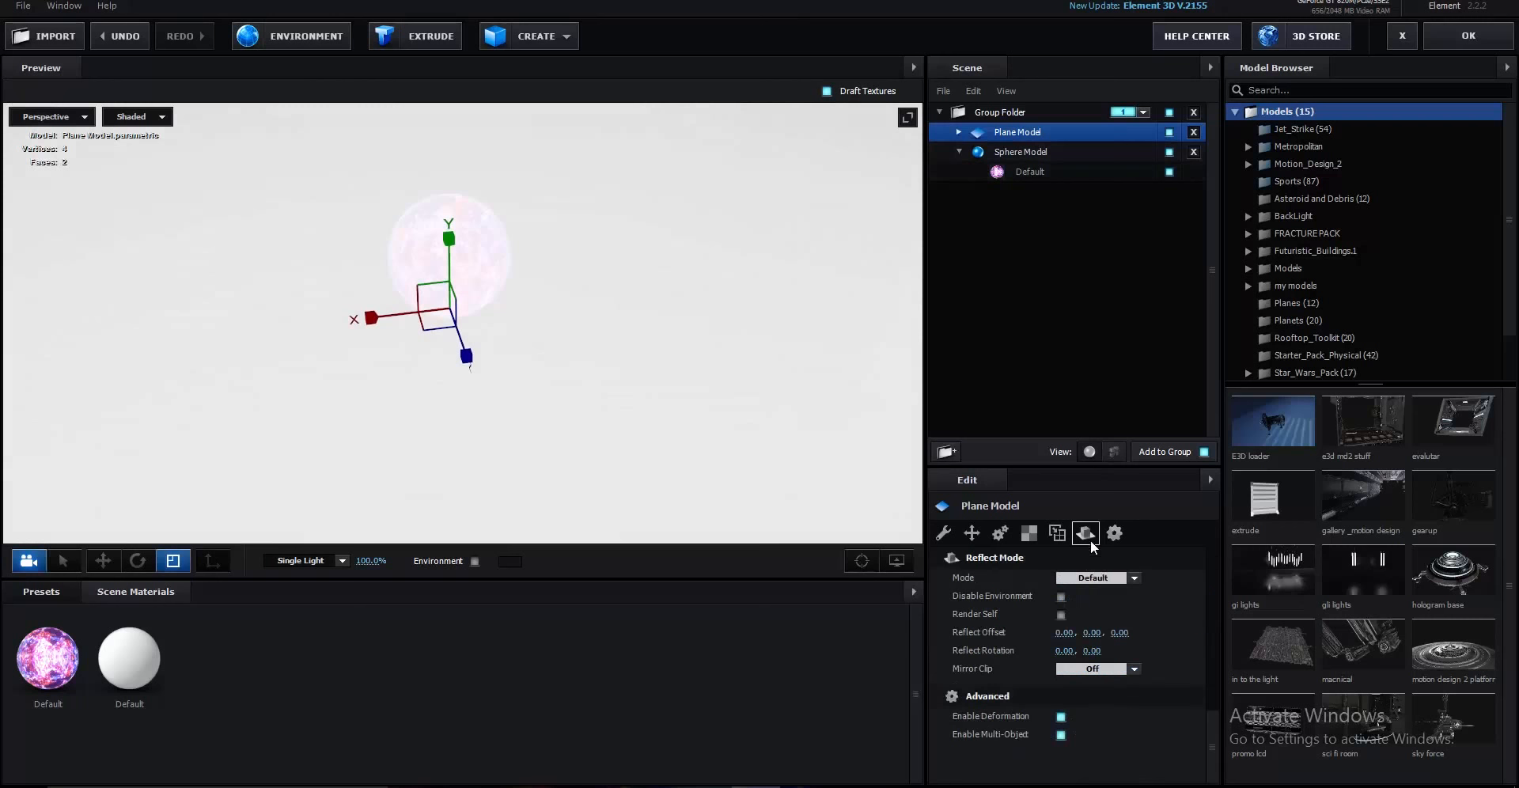
pyautogui.click(1095, 577)
pyautogui.click(1139, 625)
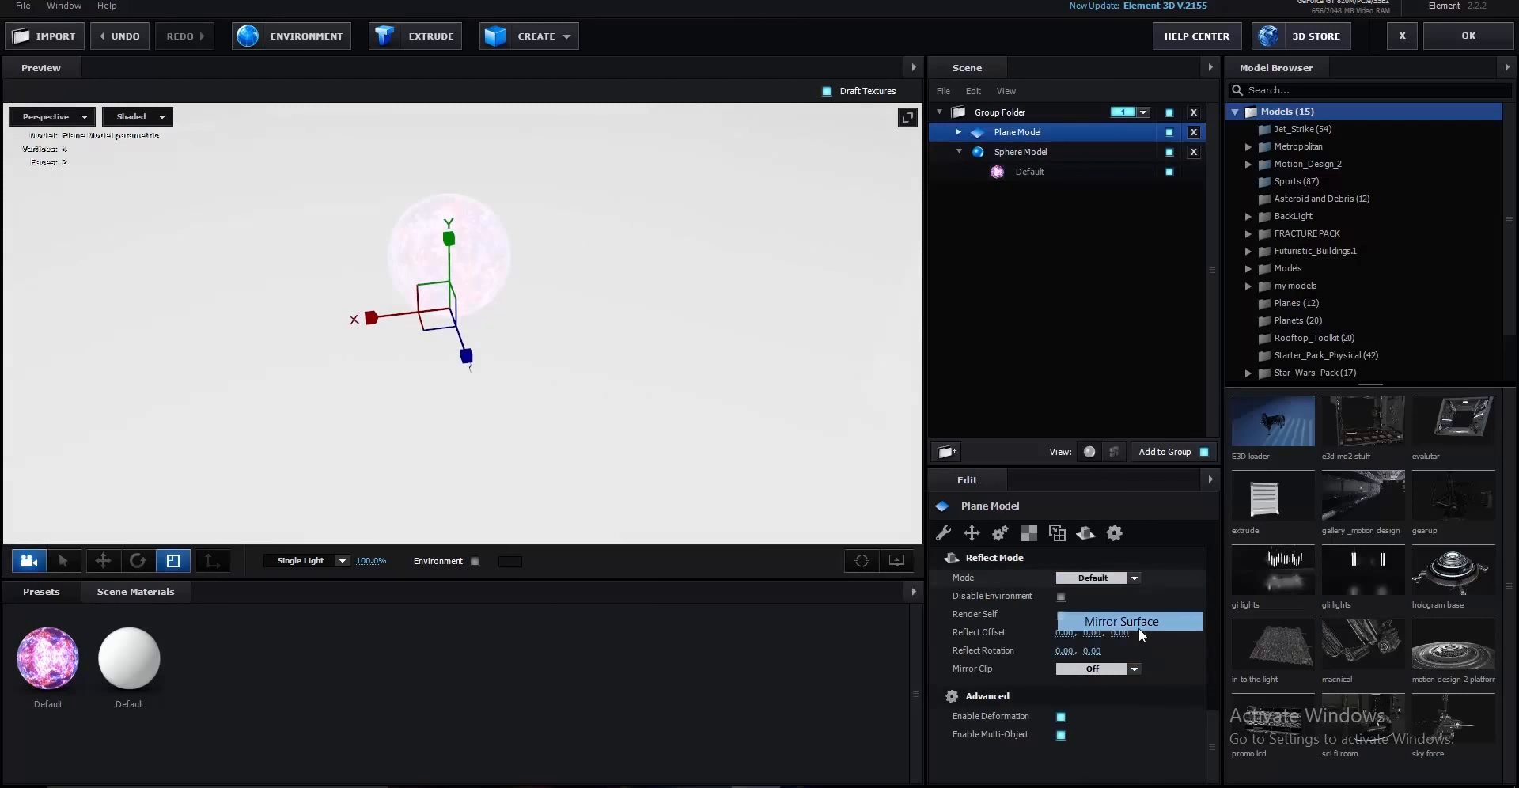
# - Set the diffuse color of the Plane Model's Default material to near-black, hex 010101
pyautogui.click(959, 132)
pyautogui.click(1002, 151)
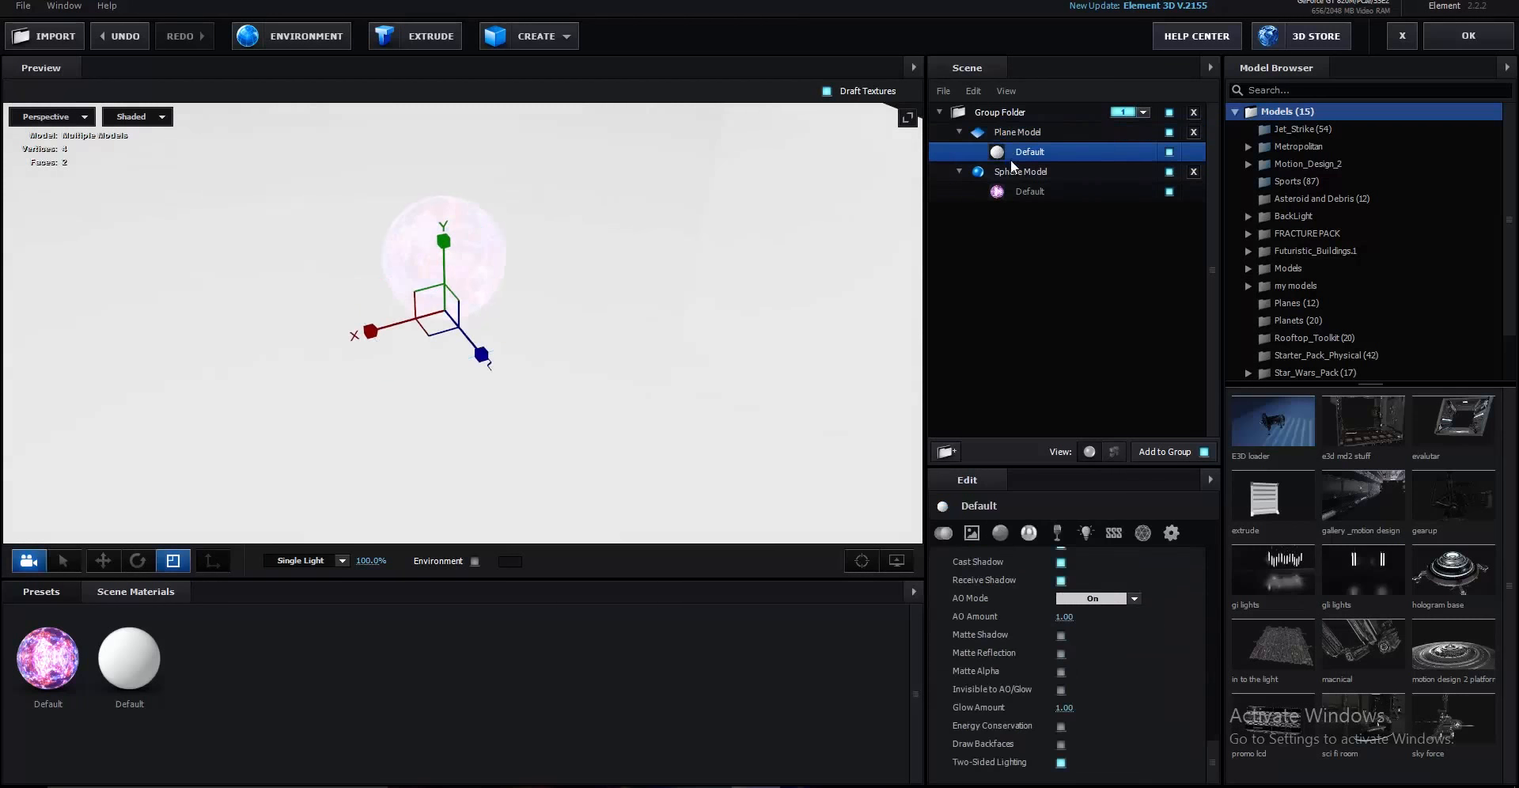
pyautogui.scroll(-5, 1095, 633)
pyautogui.scroll(-3, 1094, 615)
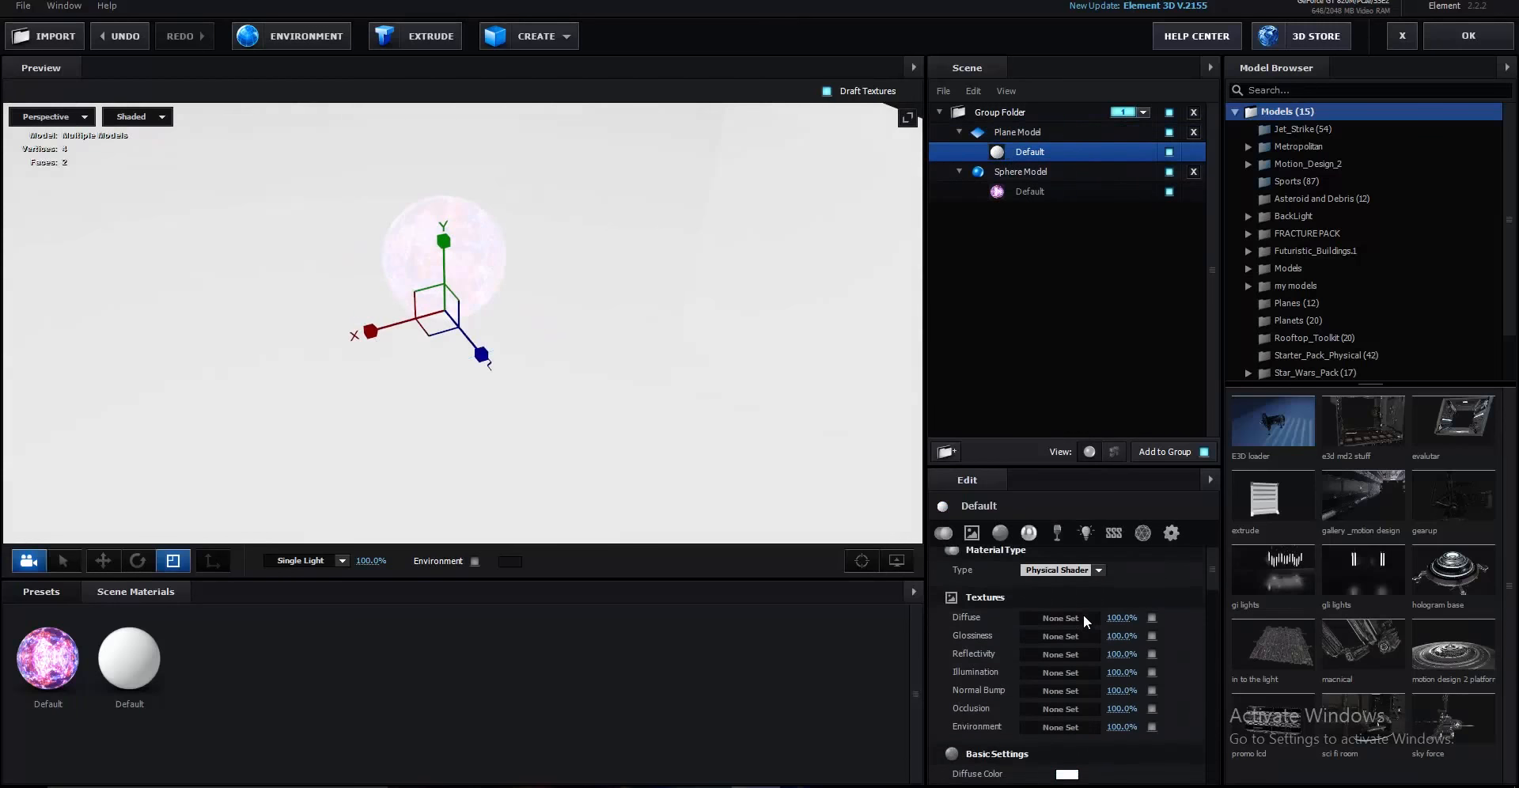
pyautogui.click(1066, 583)
pyautogui.moveTo(938, 759); pyautogui.dragTo(899, 779)
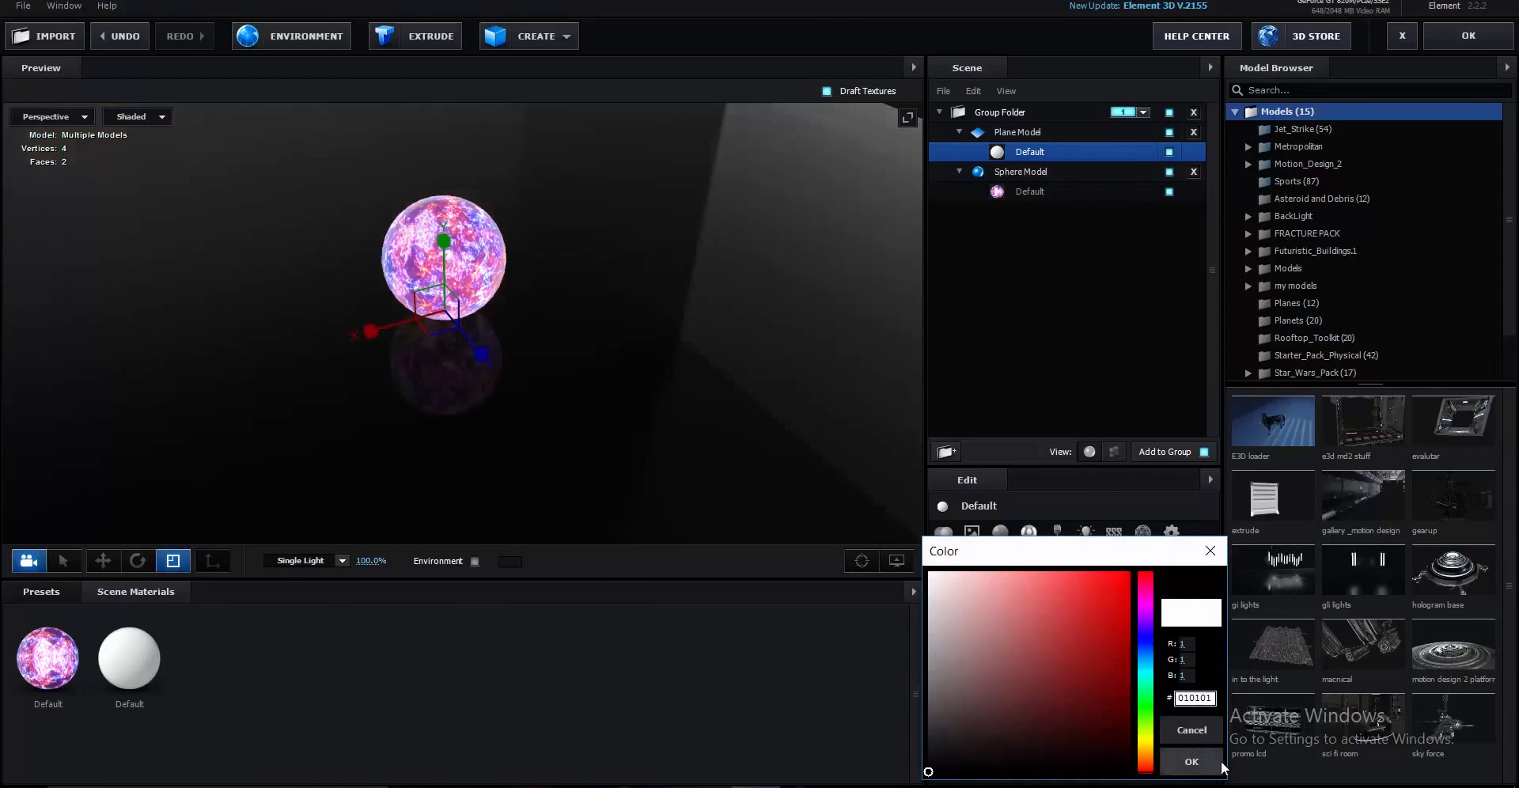
pyautogui.click(1192, 761)
# - Set the plane material's glossiness to 90% and reduce its environment multiplier to 6%
pyautogui.scroll(-1, 1108, 696)
pyautogui.click(1066, 670)
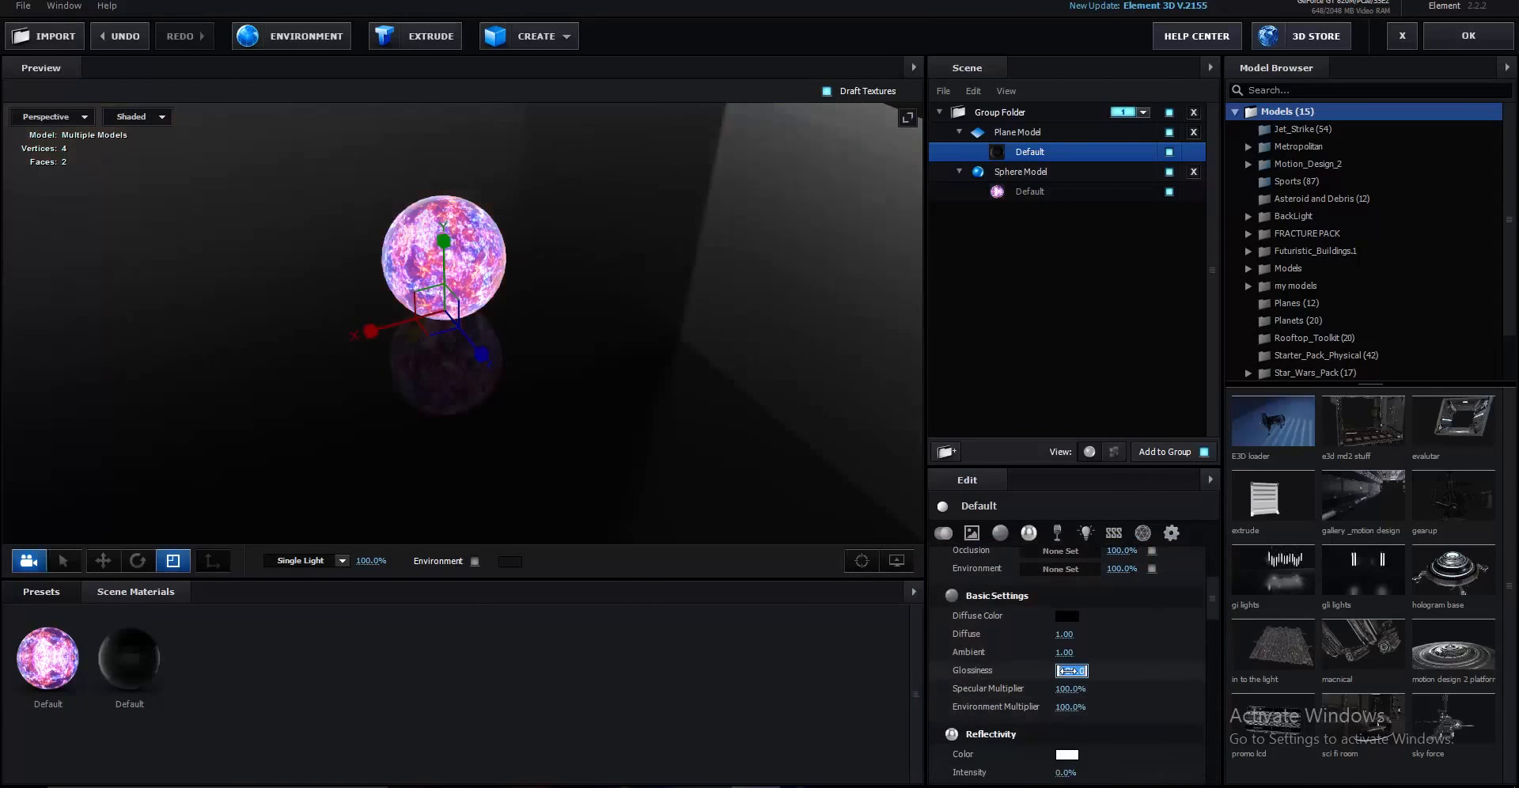
pyautogui.write('90')
pyautogui.press('Return')
pyautogui.scroll(-2, 1070, 664)
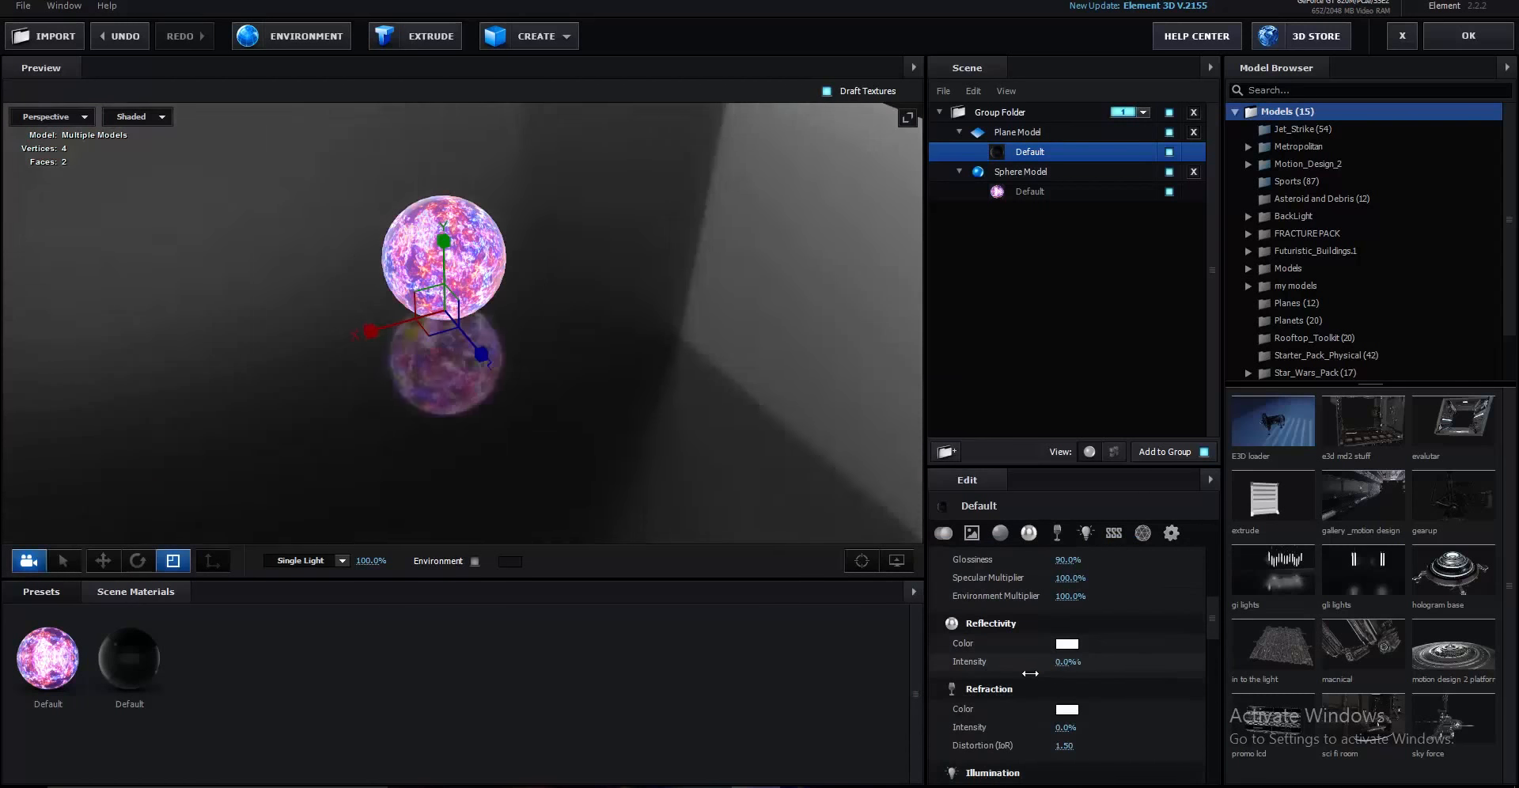
pyautogui.scroll(2, 1126, 605)
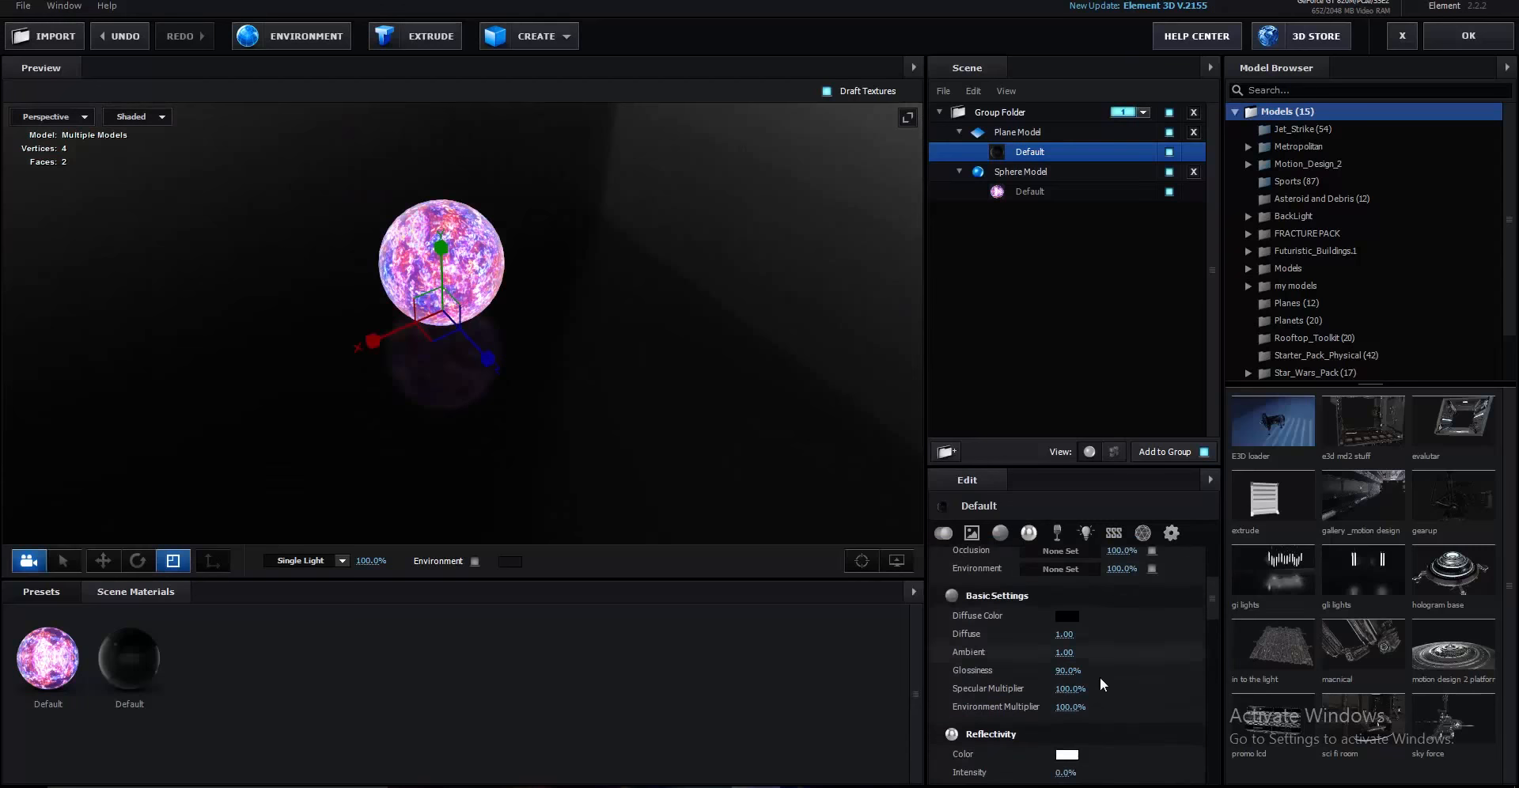
pyautogui.moveTo(1076, 707); pyautogui.dragTo(1010, 713)
# - Inspect the sphere and its floor reflection up close, and apply the scene setup to the composition
pyautogui.scroll(5, 667, 252)
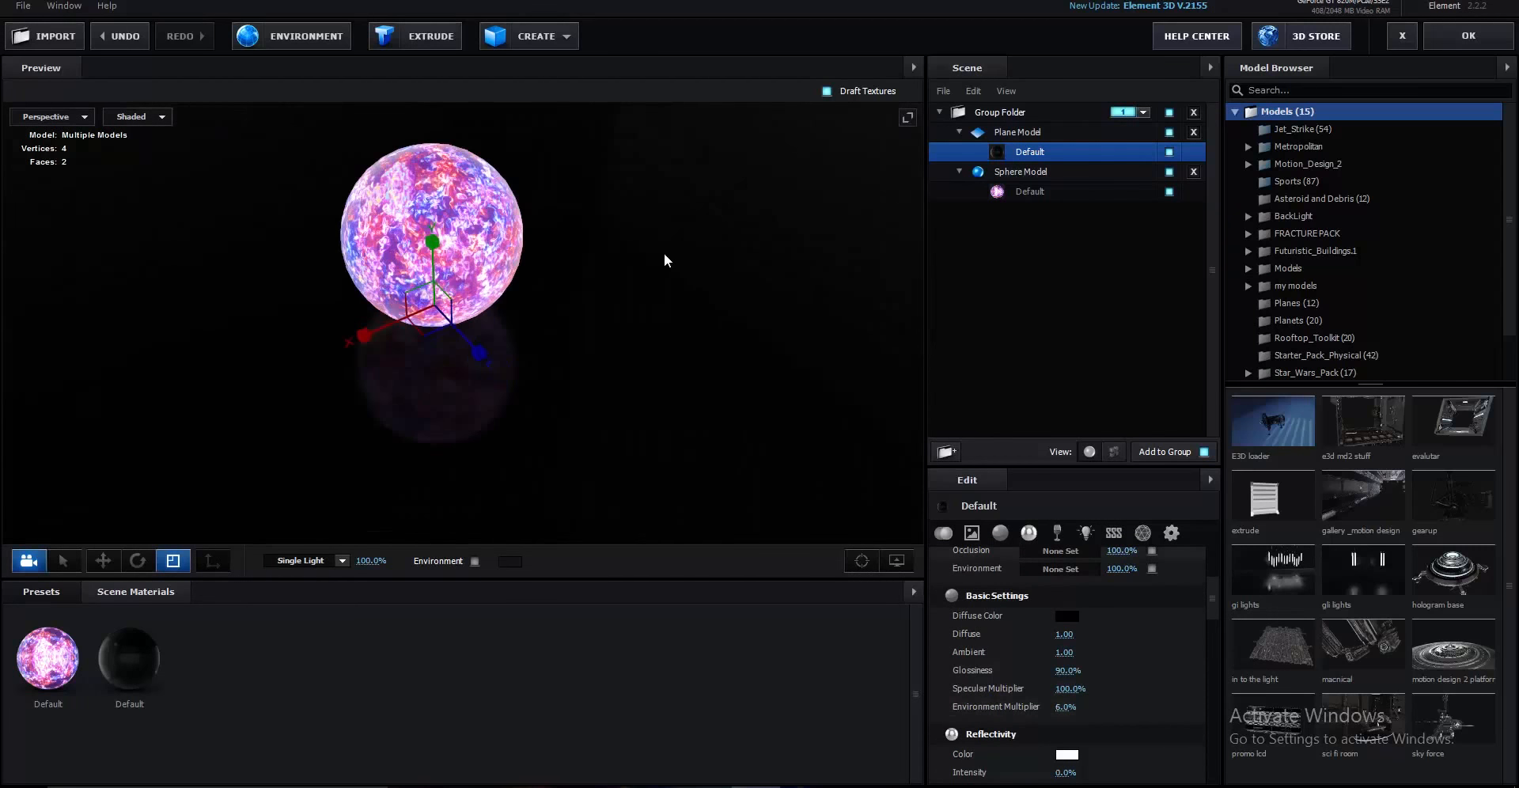
pyautogui.moveTo(667, 253); pyautogui.dragTo(757, 348)
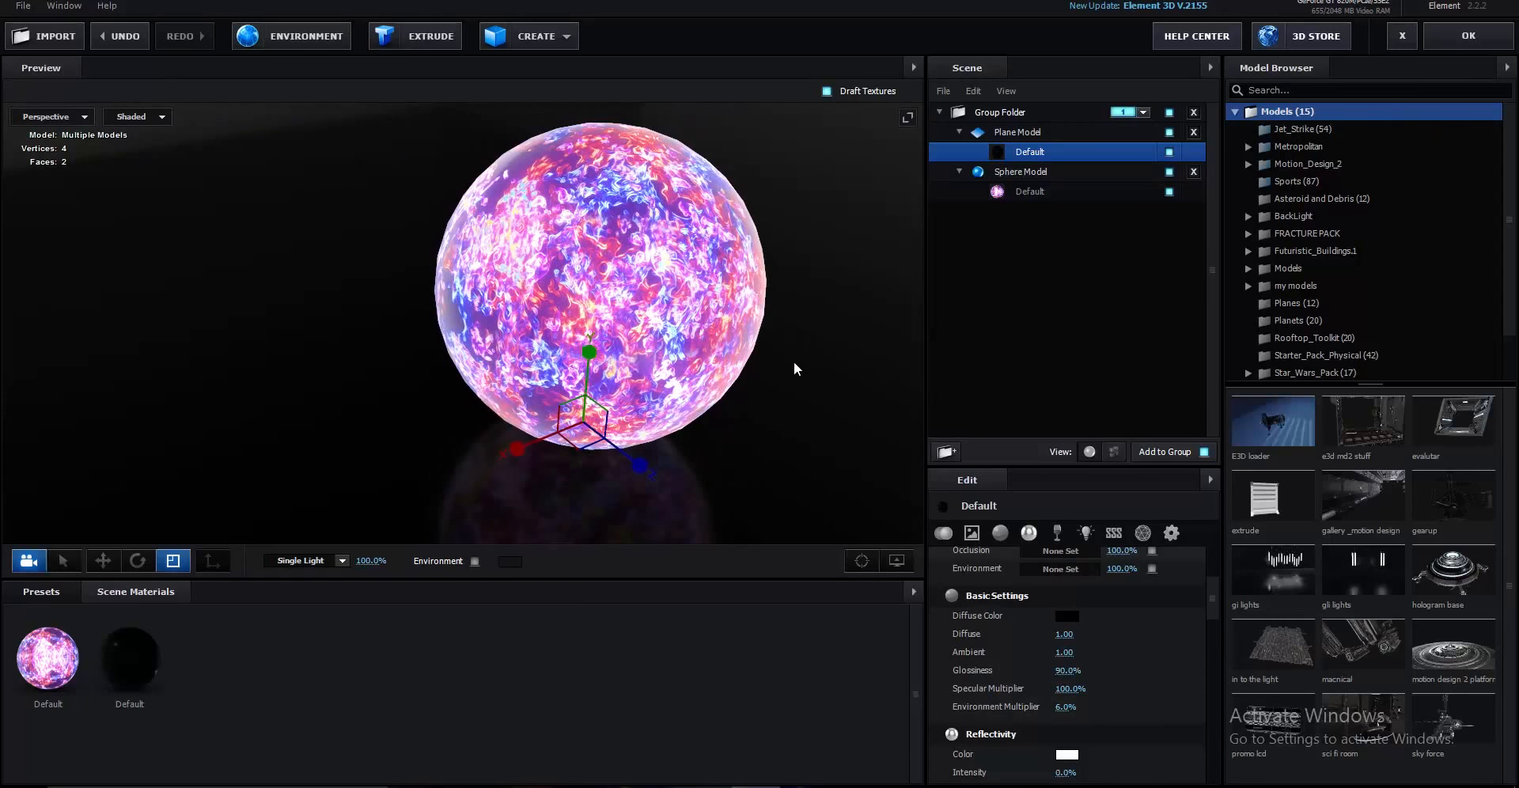
pyautogui.moveTo(785, 346); pyautogui.dragTo(723, 354)
pyautogui.scroll(2, 791, 348)
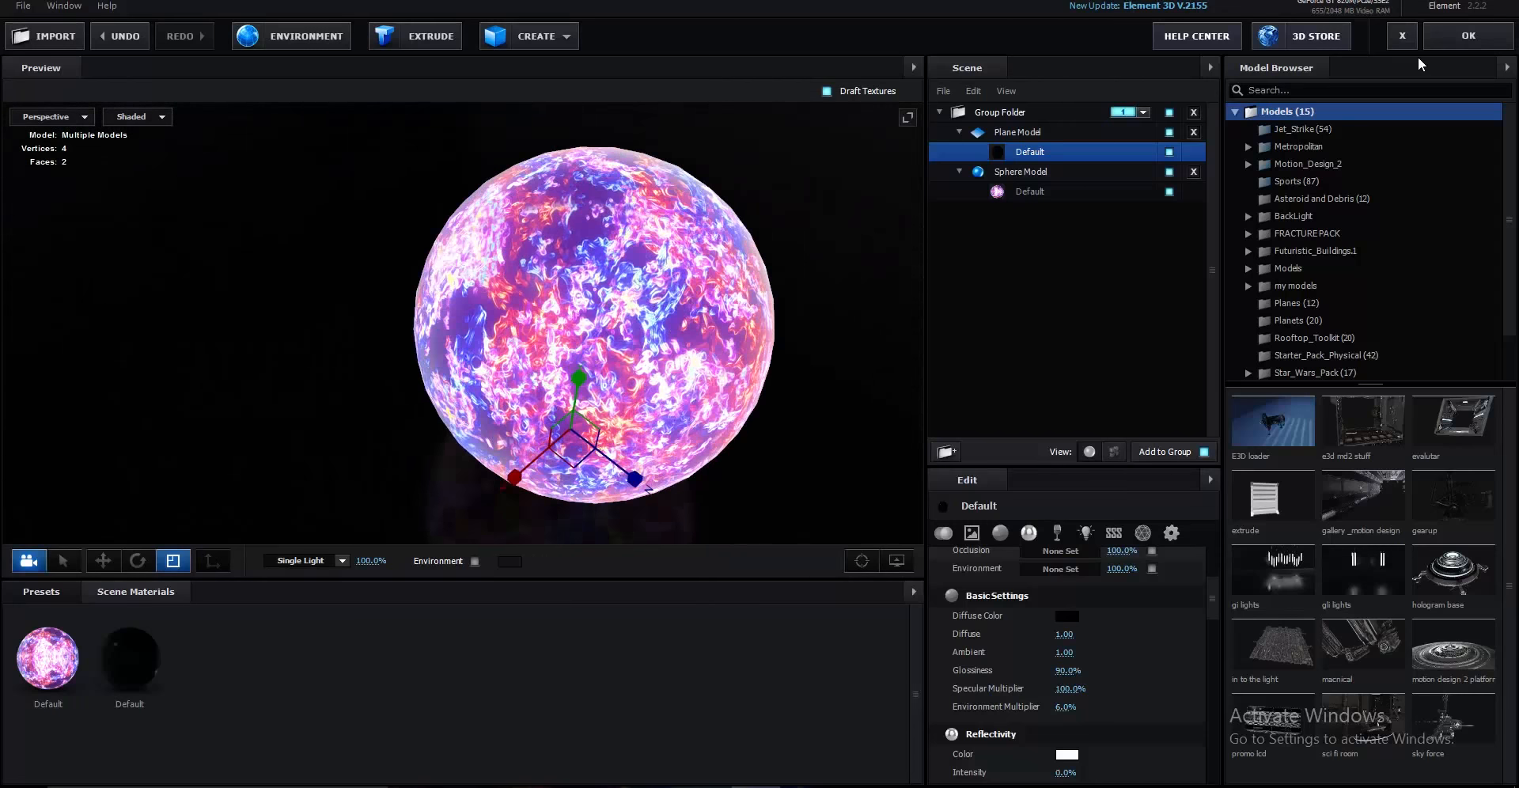
pyautogui.click(1466, 46)
# - Add a two-node camera with the 35mm preset and orbit it around the sphere for a closer, angled view
pyautogui.rightClick(244, 714)
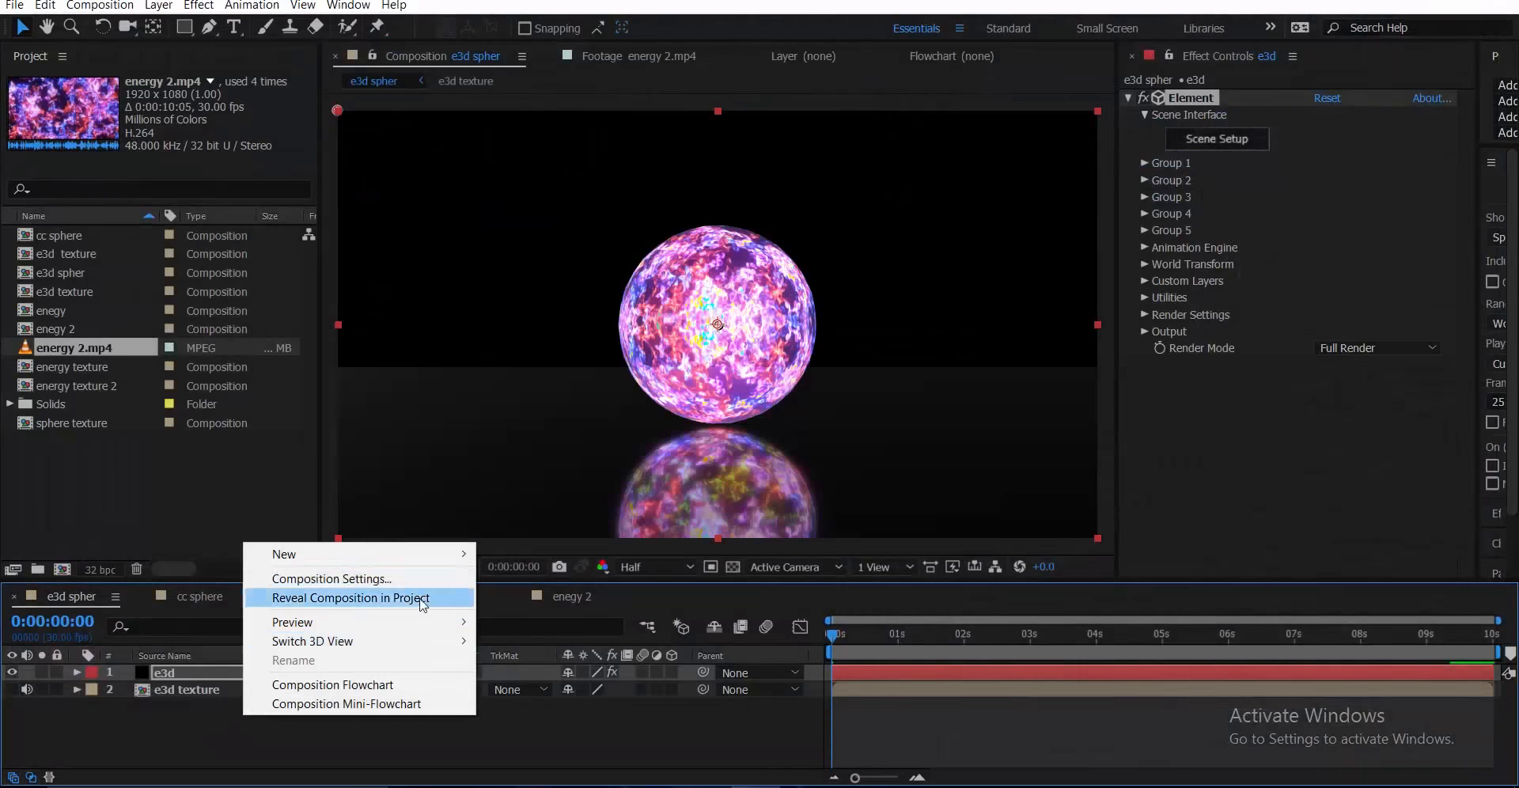
pyautogui.click(538, 634)
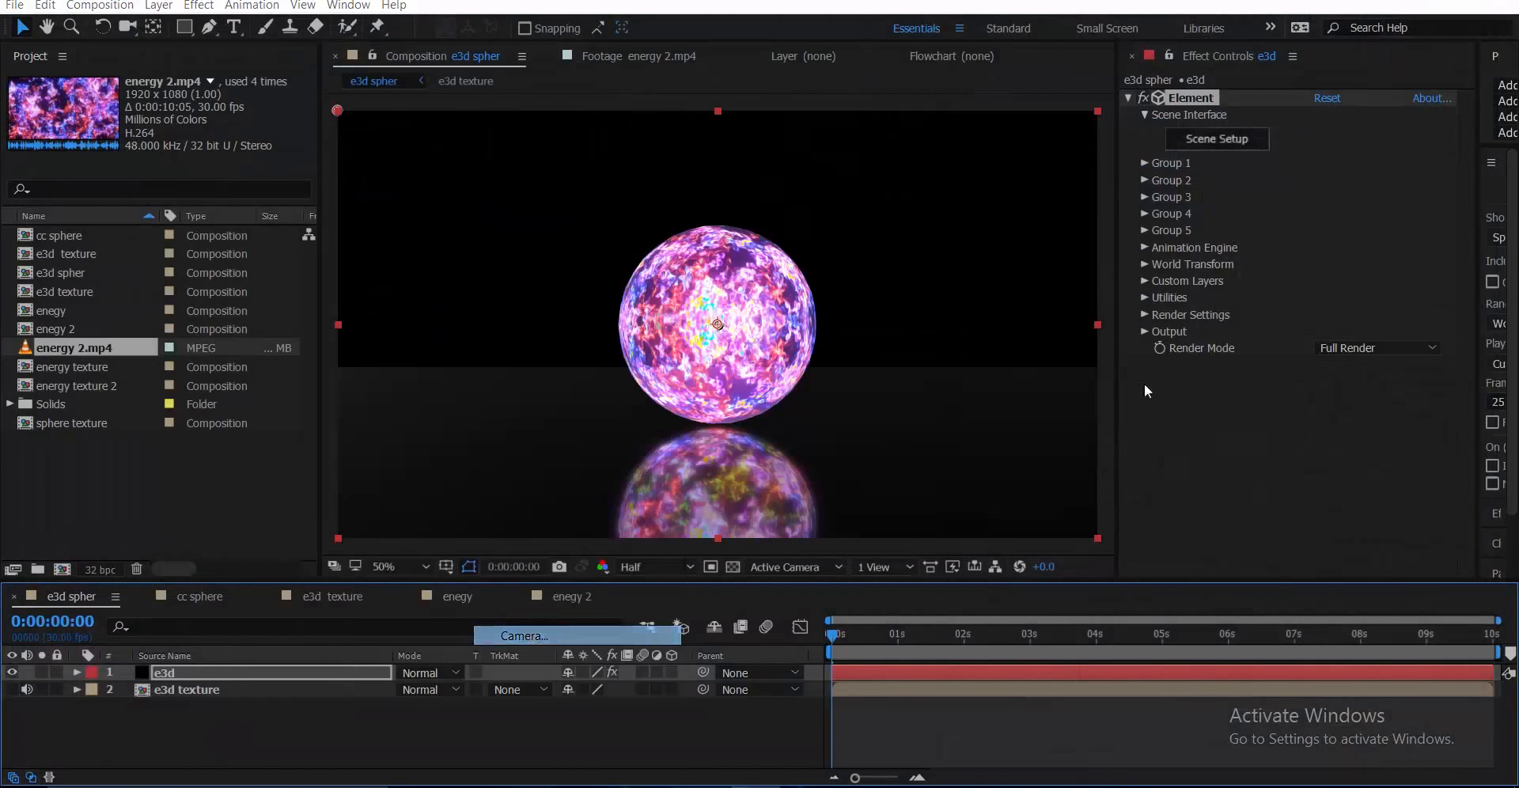
pyautogui.click(1084, 184)
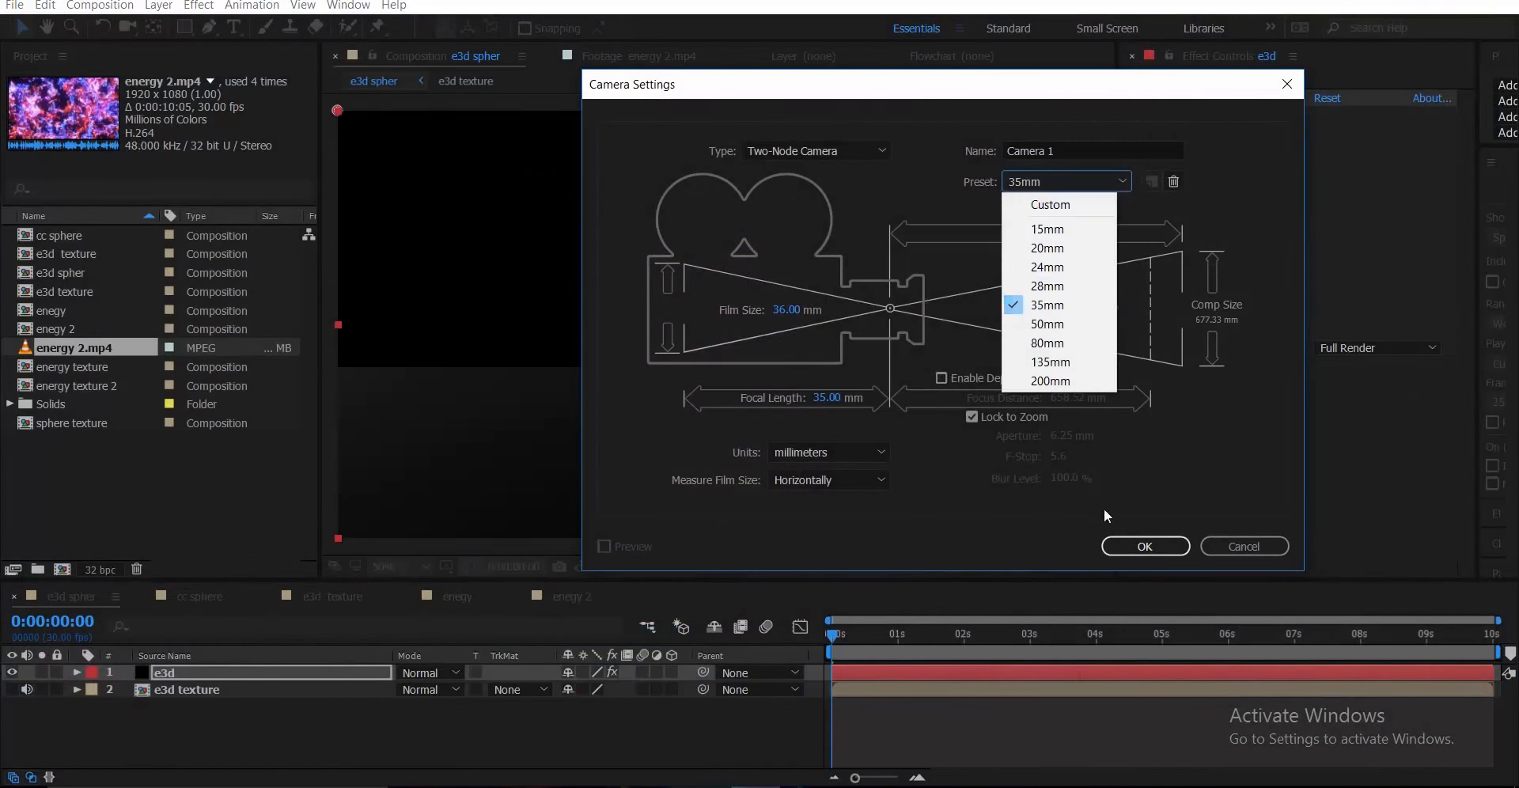
pyautogui.click(1122, 545)
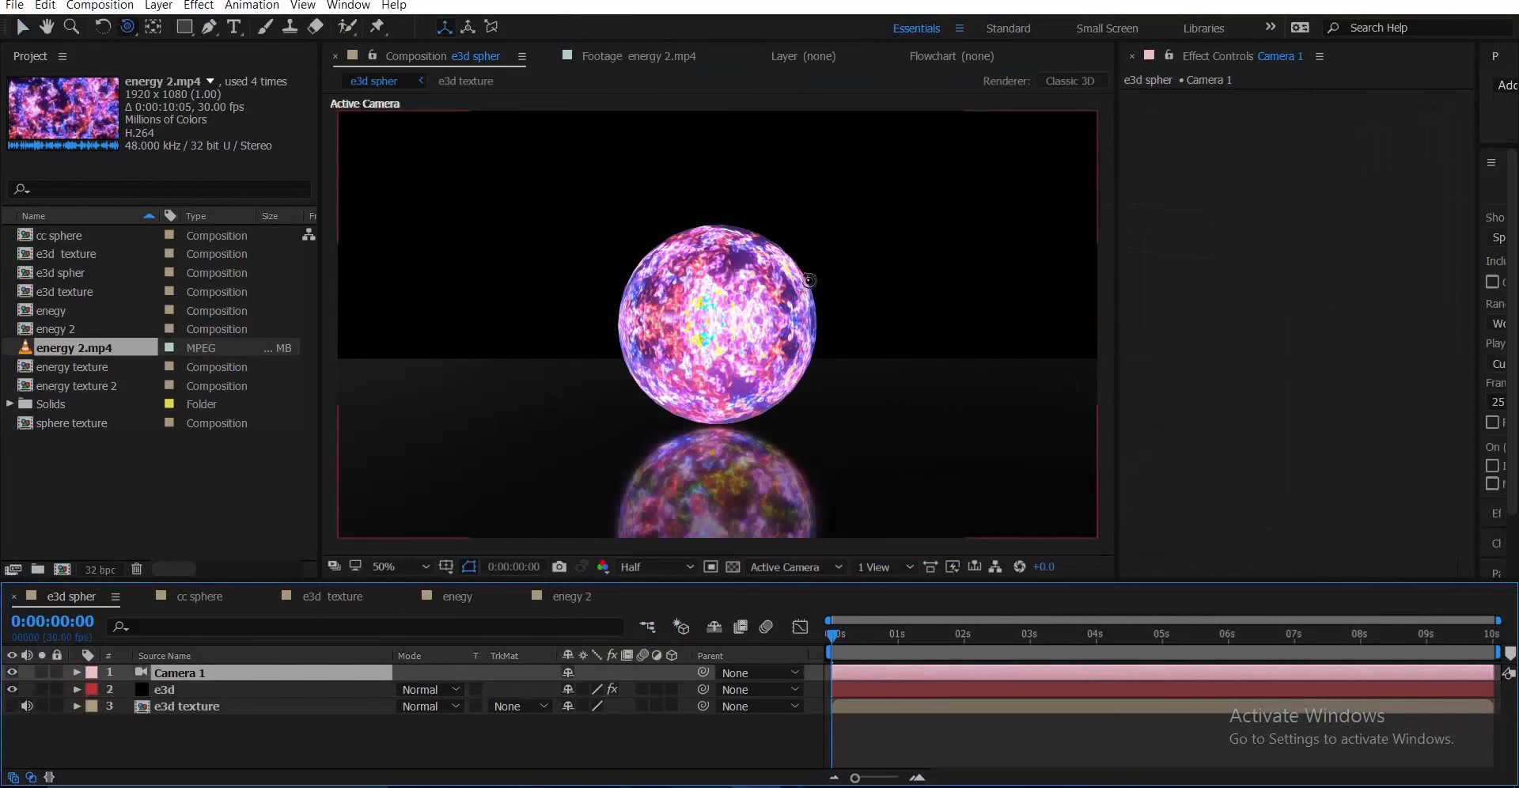
pyautogui.moveTo(801, 272); pyautogui.dragTo(948, 275)
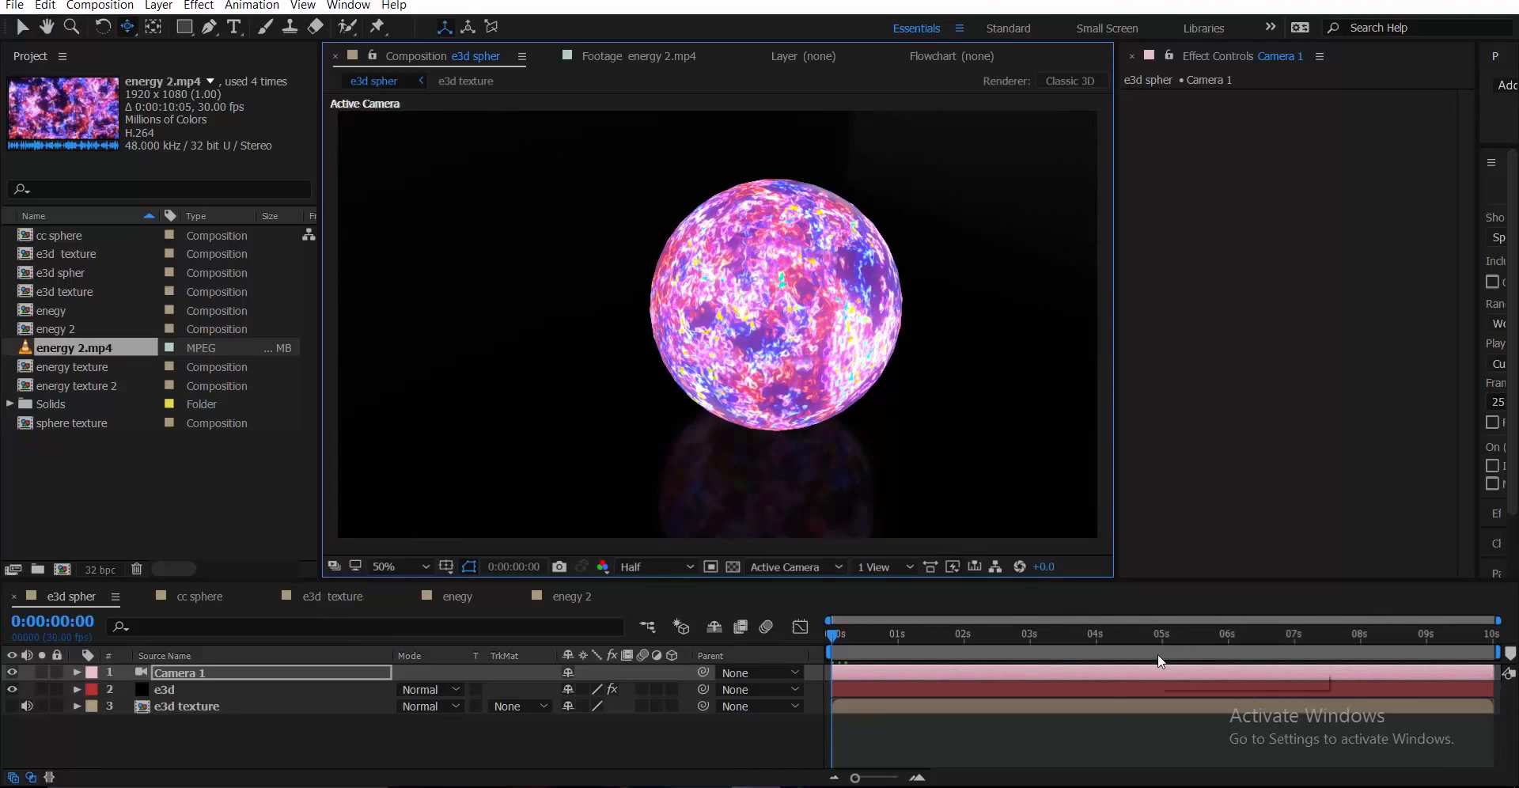
# - Play a preview of the e3d spher composition and return the playhead to the first frame
pyautogui.press('space')
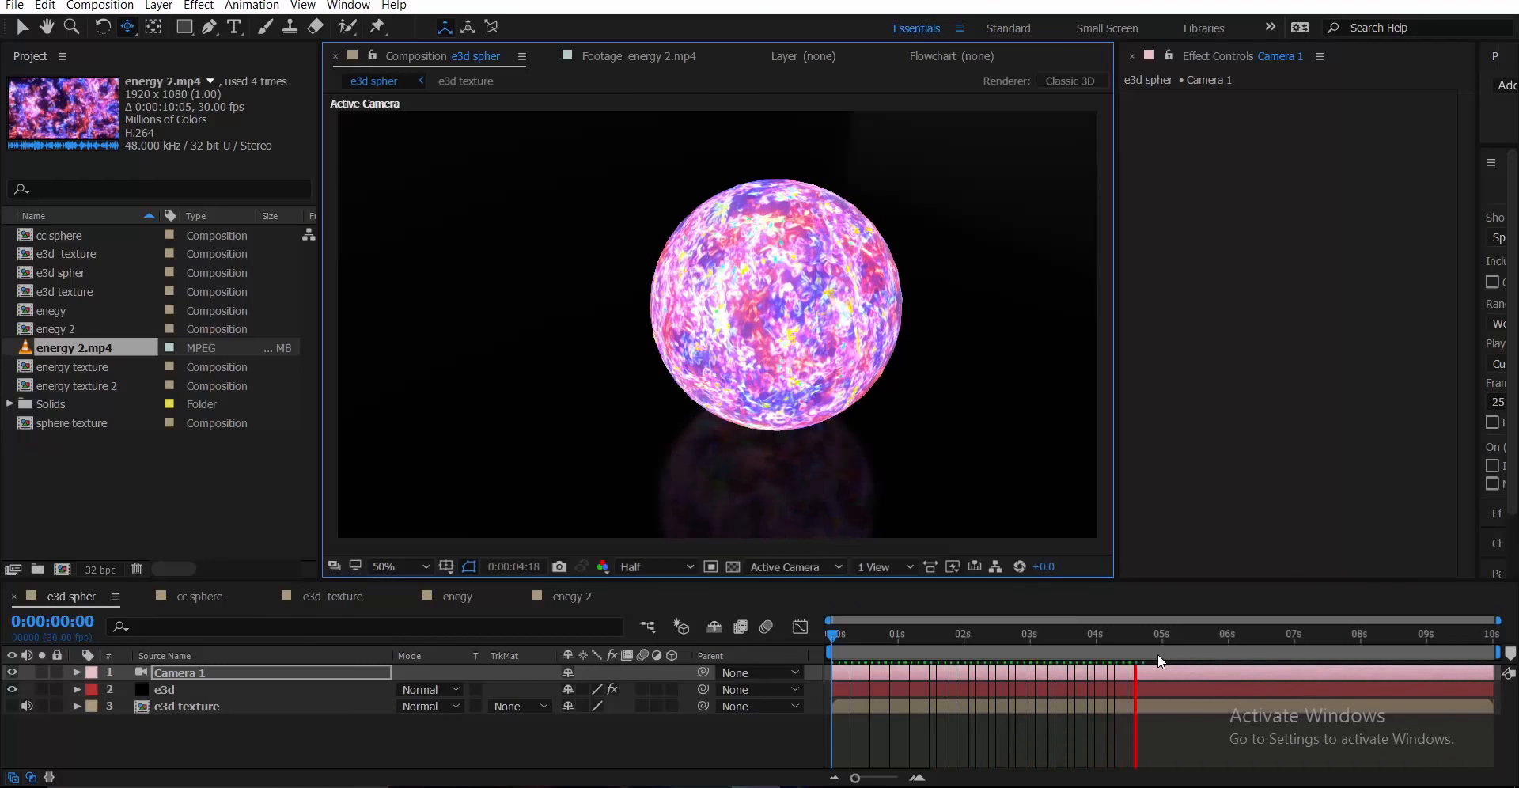
pyautogui.press('space')
pyautogui.press('space')
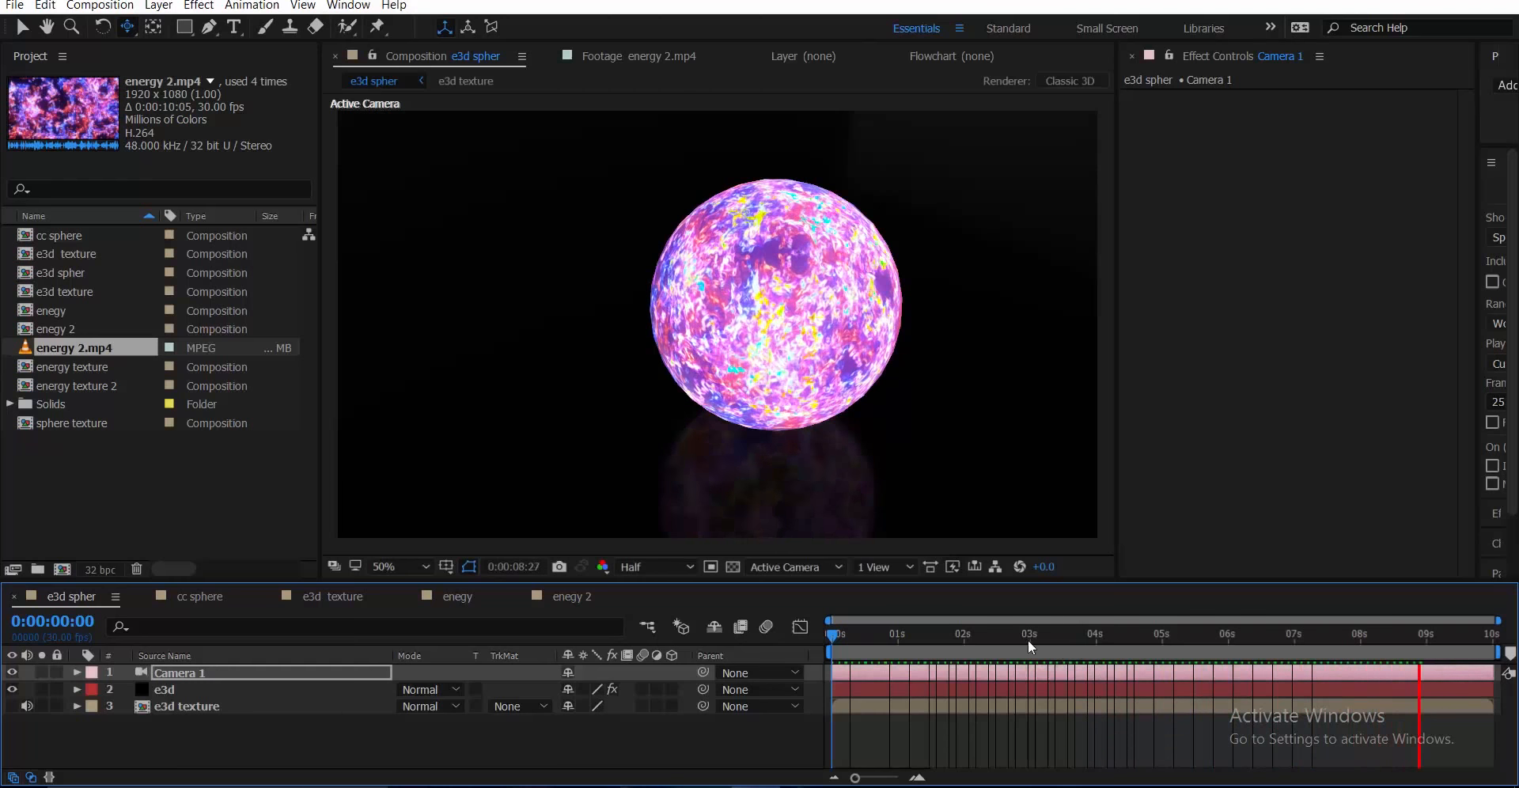
pyautogui.moveTo(1028, 637); pyautogui.dragTo(791, 652)
pyautogui.press('Home')
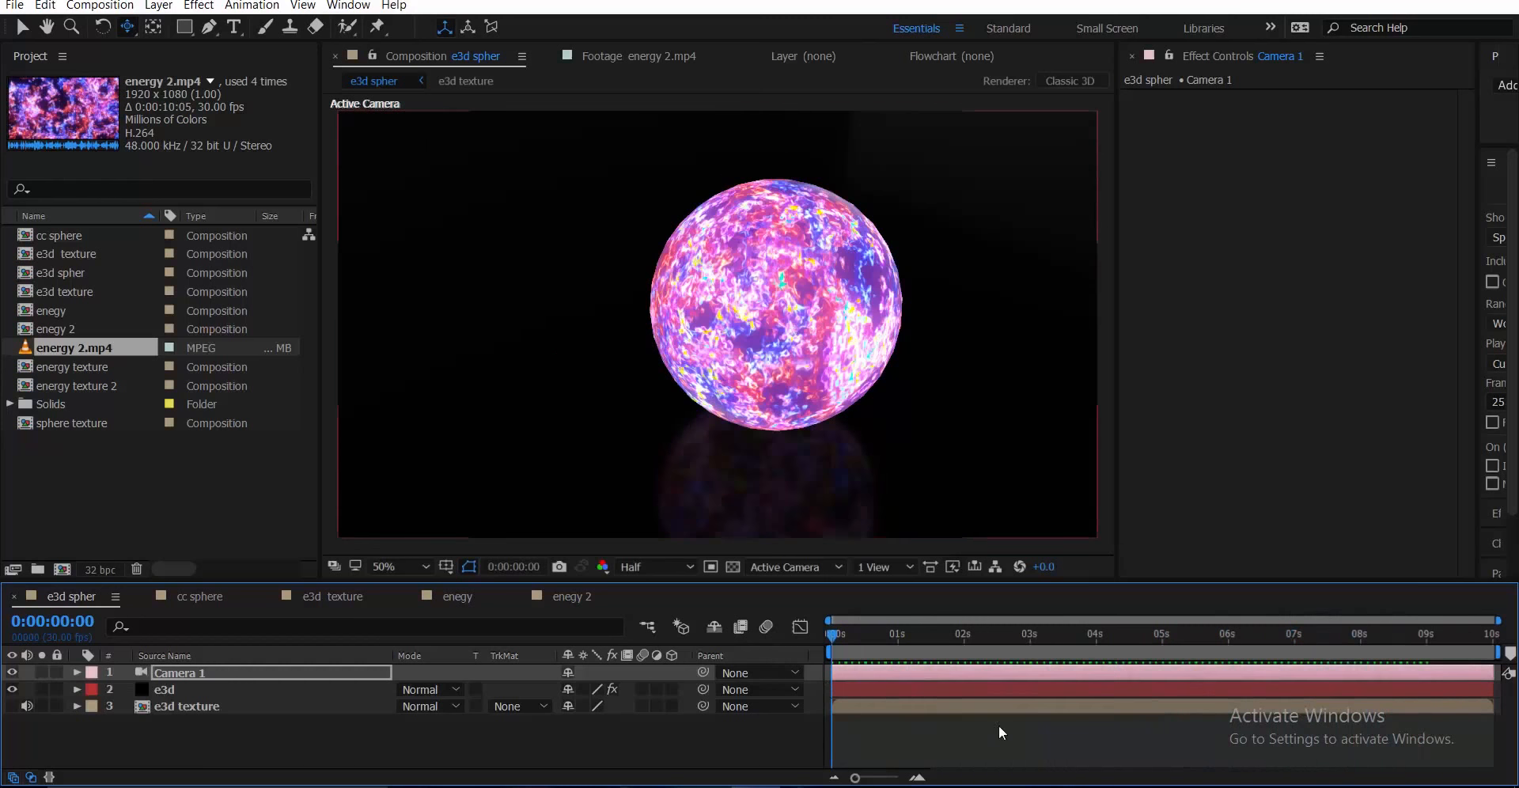